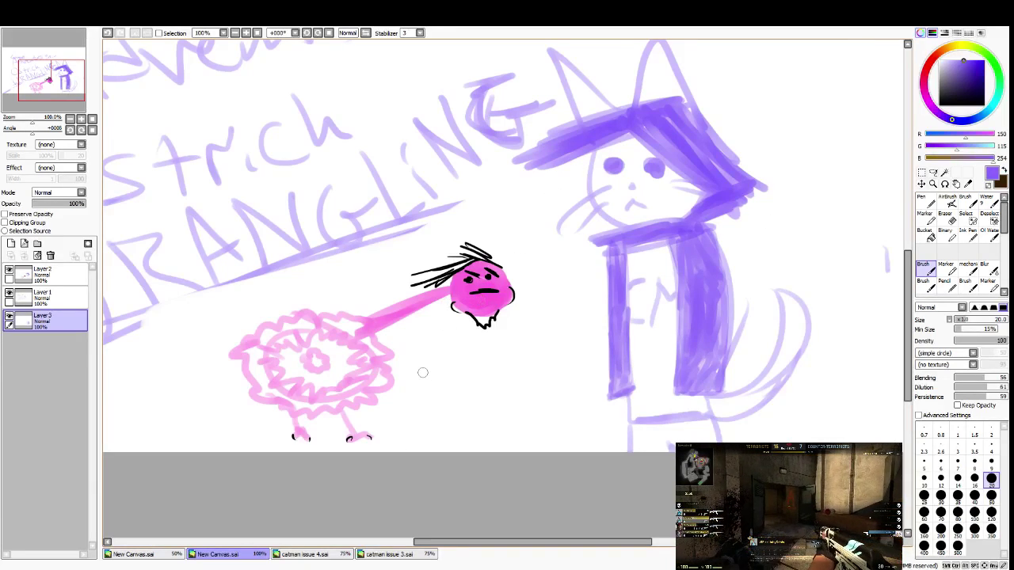
# On a new layer, handwrite "introducing" beside the ostrich's body in the pink sampled from its head
pyautogui.moveTo(436, 367)
pyautogui.mouseDown()
pyautogui.moveTo(448, 378)
pyautogui.moveTo(440, 365)
pyautogui.mouseUp()
pyautogui.hotkey('ctrl', 'z')
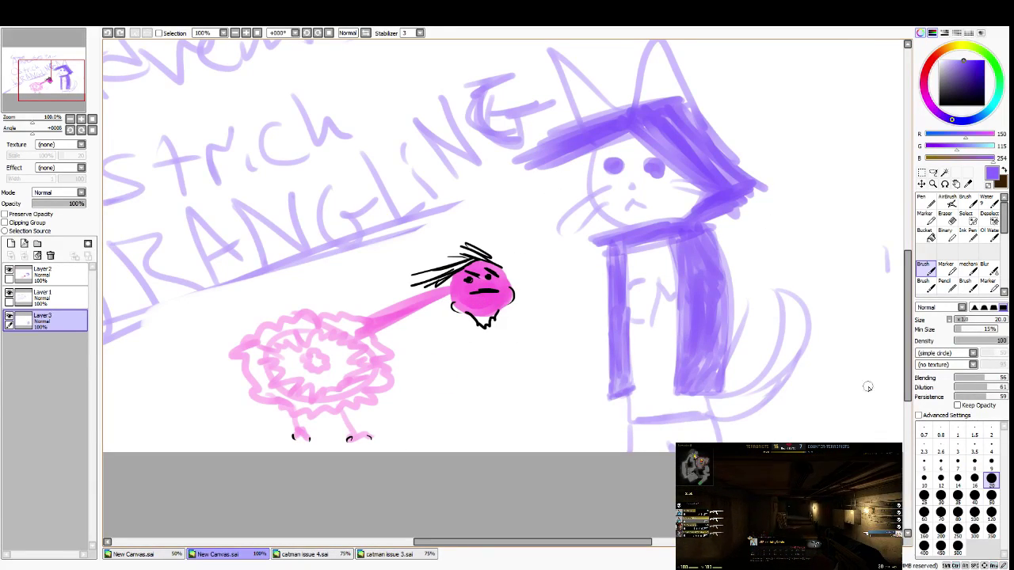
pyautogui.keyDown('alt'); pyautogui.click(479, 284); pyautogui.keyUp('alt')
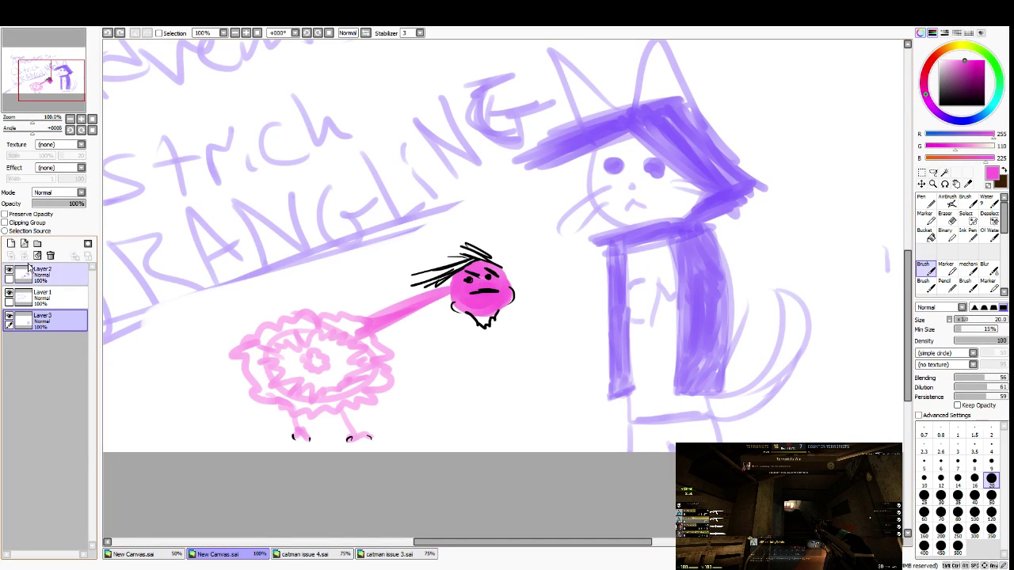
pyautogui.click(10, 243)
pyautogui.moveTo(425, 339)
pyautogui.mouseDown()
pyautogui.moveTo(441, 361)
pyautogui.moveTo(471, 353)
pyautogui.moveTo(510, 333)
pyautogui.moveTo(514, 345)
pyautogui.moveTo(577, 357)
pyautogui.mouseUp()
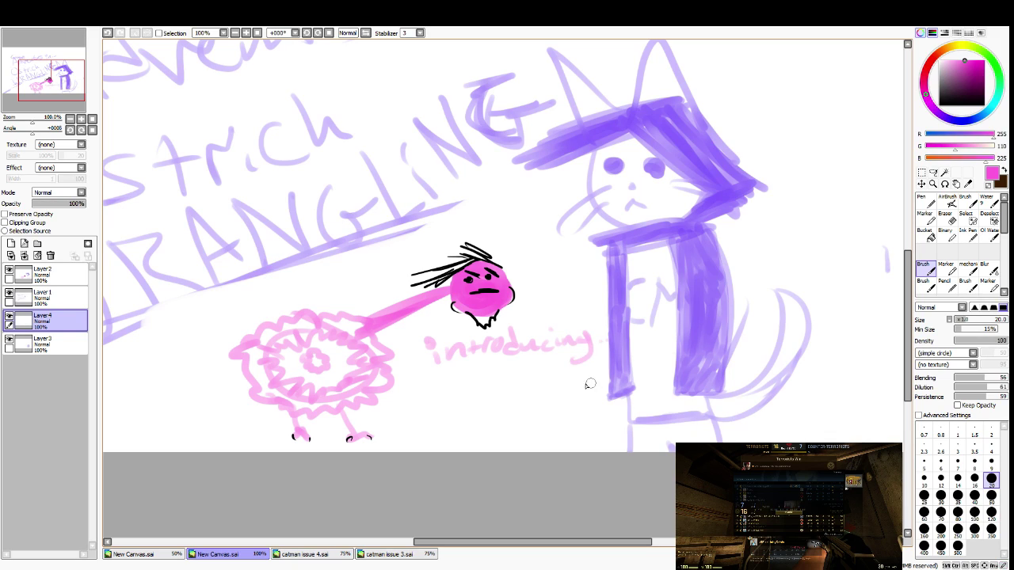
# Move the "introducing" lettering to the empty area left of the ostrich's body and deselect it
pyautogui.click(933, 173)
pyautogui.hotkey('ctrl', 't')
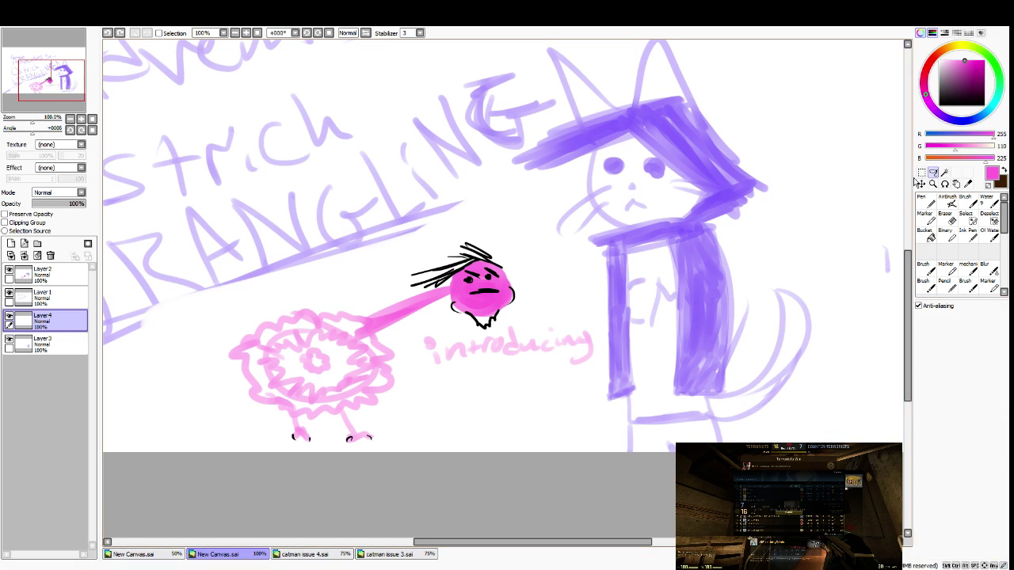
pyautogui.moveTo(550, 356); pyautogui.dragTo(204, 383)
pyautogui.moveTo(582, 543); pyautogui.dragTo(525, 543)
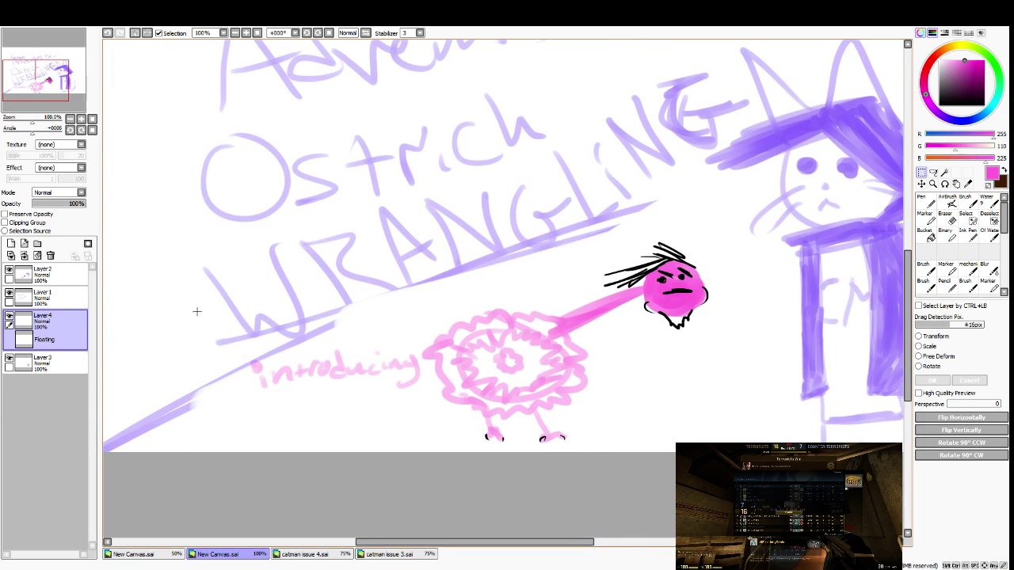
pyautogui.moveTo(196, 311); pyautogui.dragTo(444, 400)
pyautogui.moveTo(387, 370)
pyautogui.mouseDown()
pyautogui.moveTo(366, 381)
pyautogui.moveTo(372, 372)
pyautogui.mouseUp()
pyautogui.hotkey('ctrl', 'd')
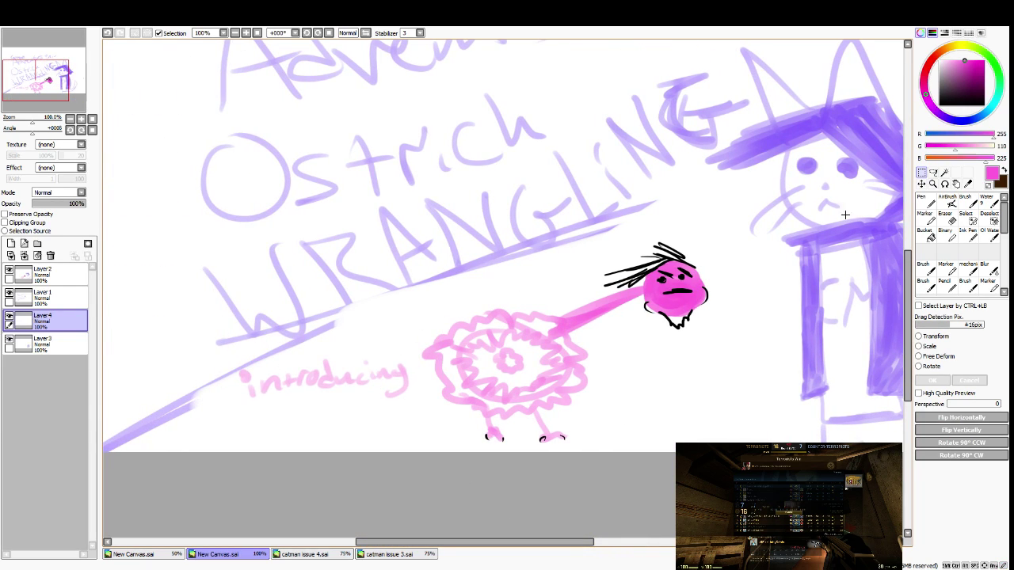
# Add an ellipsis after "introducing" with the pink size 20 Brush
pyautogui.click(925, 203)
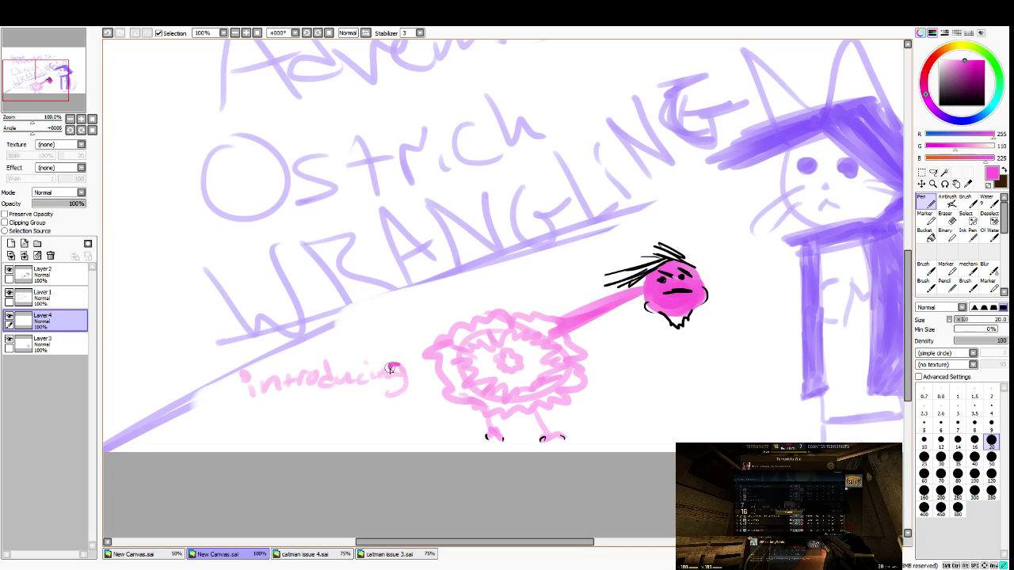
pyautogui.click(930, 276)
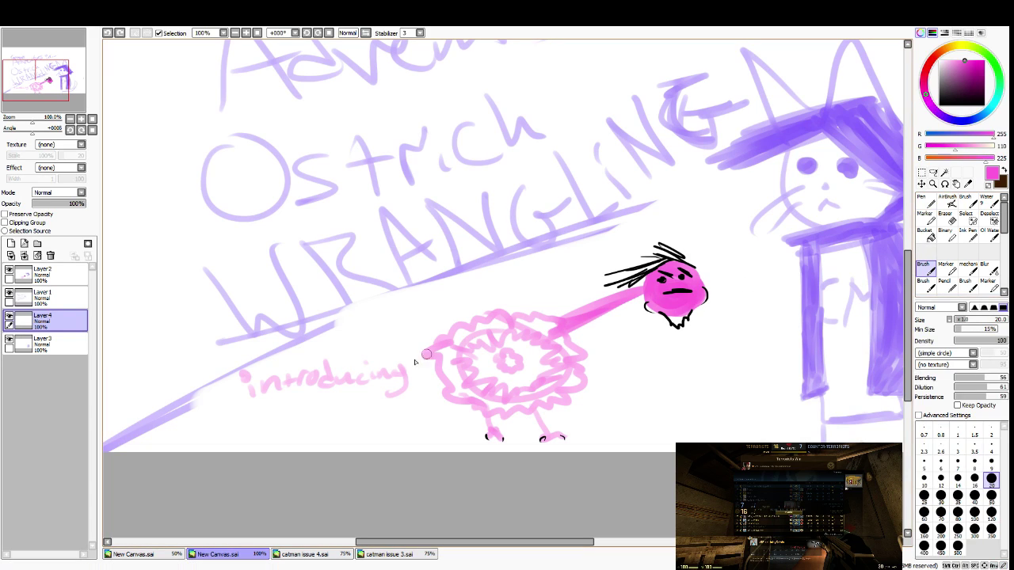
pyautogui.moveTo(397, 367); pyautogui.dragTo(400, 373)
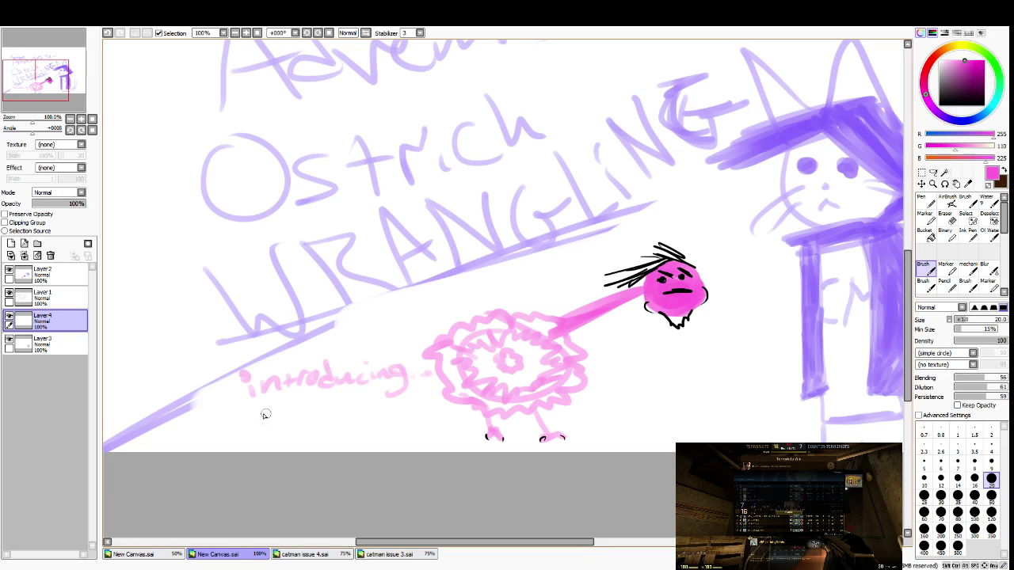
pyautogui.moveTo(223, 416)
pyautogui.mouseDown()
pyautogui.moveTo(267, 417)
pyautogui.moveTo(222, 439)
pyautogui.moveTo(222, 419)
pyautogui.moveTo(273, 427)
pyautogui.moveTo(295, 442)
pyautogui.mouseUp()
pyautogui.hotkey('ctrl', 'z')
pyautogui.hotkey('ctrl', 'z')
pyautogui.hotkey('ctrl', 'z')
pyautogui.moveTo(468, 541); pyautogui.dragTo(486, 538)
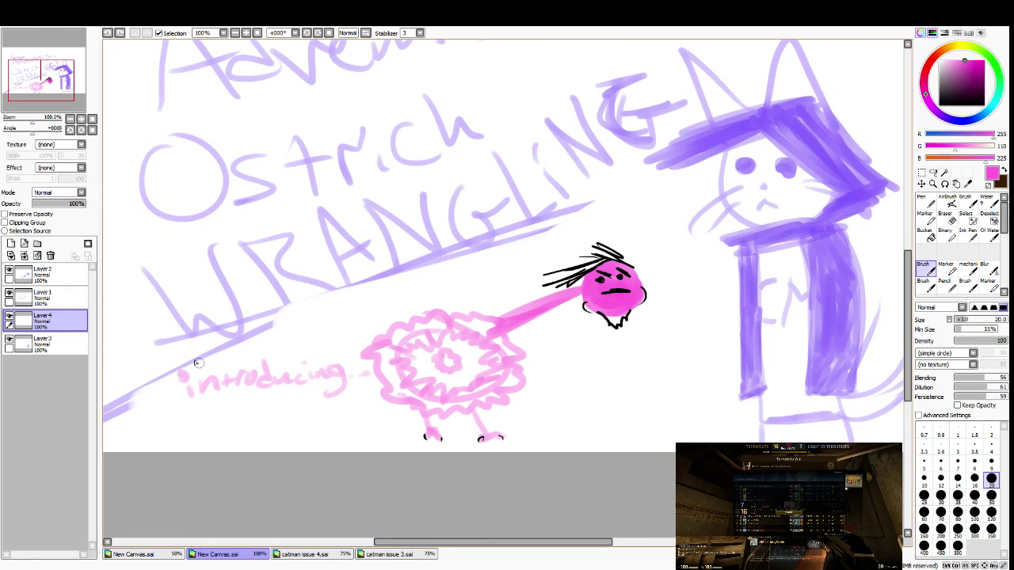
# Add a new layer above the "introducing" layer and try out strokes over the ostrich's body in different pinks
pyautogui.click(13, 243)
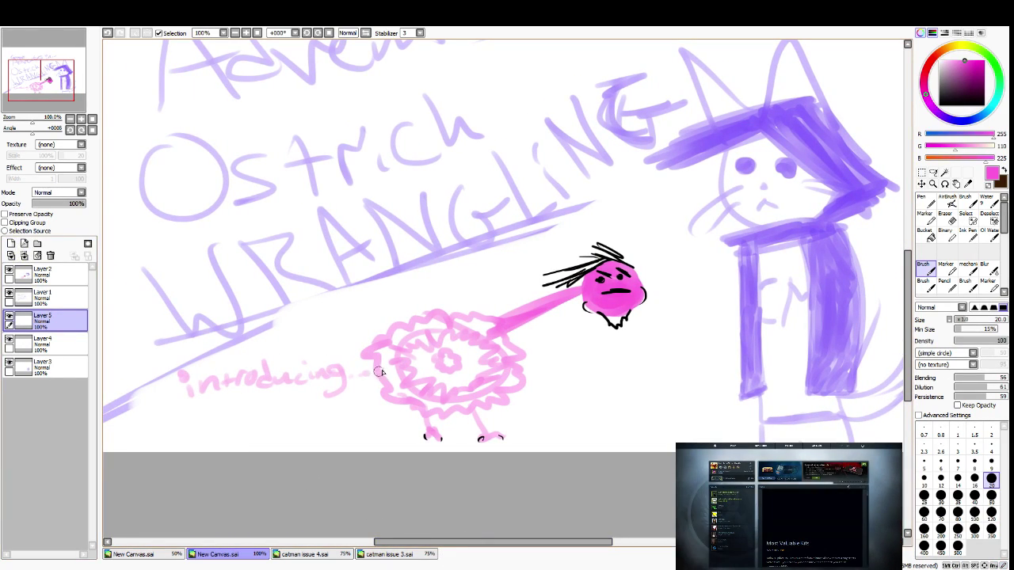
pyautogui.moveTo(377, 358)
pyautogui.mouseDown()
pyautogui.moveTo(388, 372)
pyautogui.moveTo(399, 358)
pyautogui.moveTo(423, 377)
pyautogui.mouseUp()
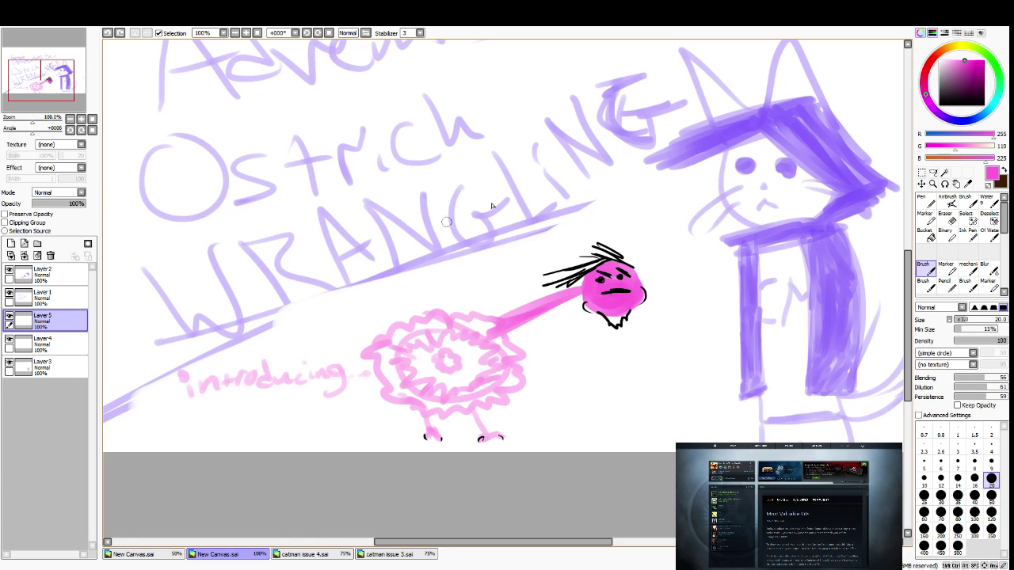
pyautogui.click(977, 64)
pyautogui.moveTo(400, 360)
pyautogui.mouseDown()
pyautogui.moveTo(425, 362)
pyautogui.moveTo(441, 340)
pyautogui.moveTo(467, 395)
pyautogui.mouseUp()
pyautogui.hotkey('ctrl', 'z')
pyautogui.moveTo(972, 70); pyautogui.dragTo(942, 72)
pyautogui.moveTo(426, 363)
pyautogui.mouseDown()
pyautogui.moveTo(435, 328)
pyautogui.moveTo(381, 344)
pyautogui.moveTo(392, 360)
pyautogui.moveTo(441, 369)
pyautogui.mouseUp()
pyautogui.hotkey('ctrl', 'z')
pyautogui.rightClick(603, 282)
pyautogui.moveTo(483, 541); pyautogui.dragTo(511, 541)
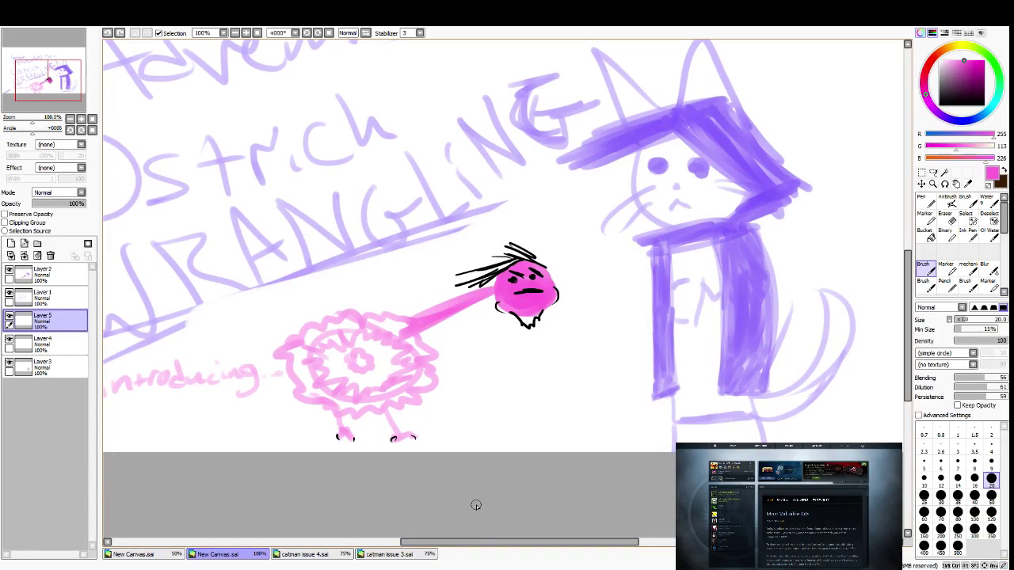
# Close catman issue 4.sai and catman issue 3.sai without saving either file
pyautogui.scroll(-2, 468, 311)
pyautogui.scroll(2, 367, 366)
pyautogui.click(306, 554)
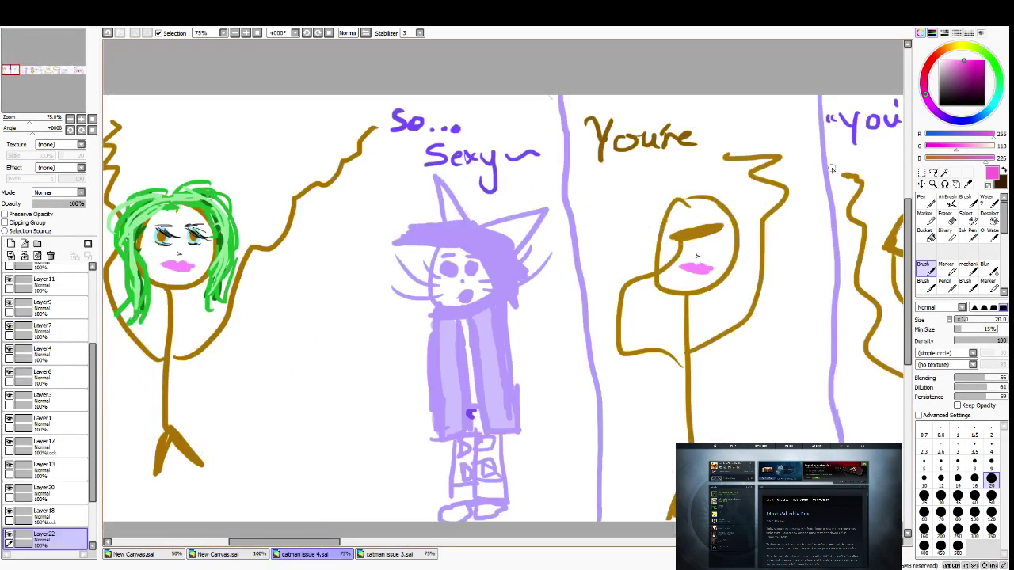
pyautogui.hotkey('ctrl', 'w')
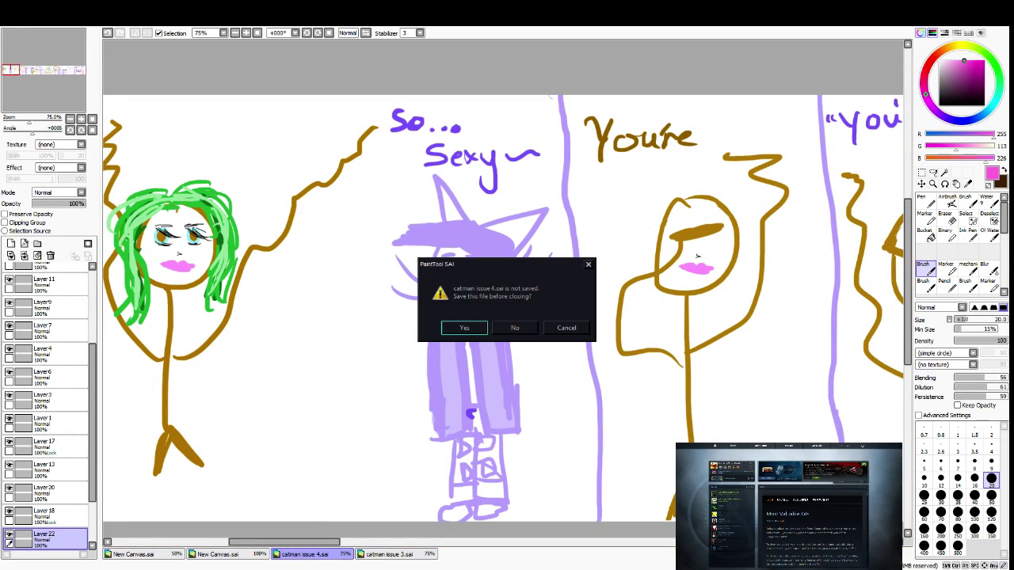
pyautogui.click(515, 328)
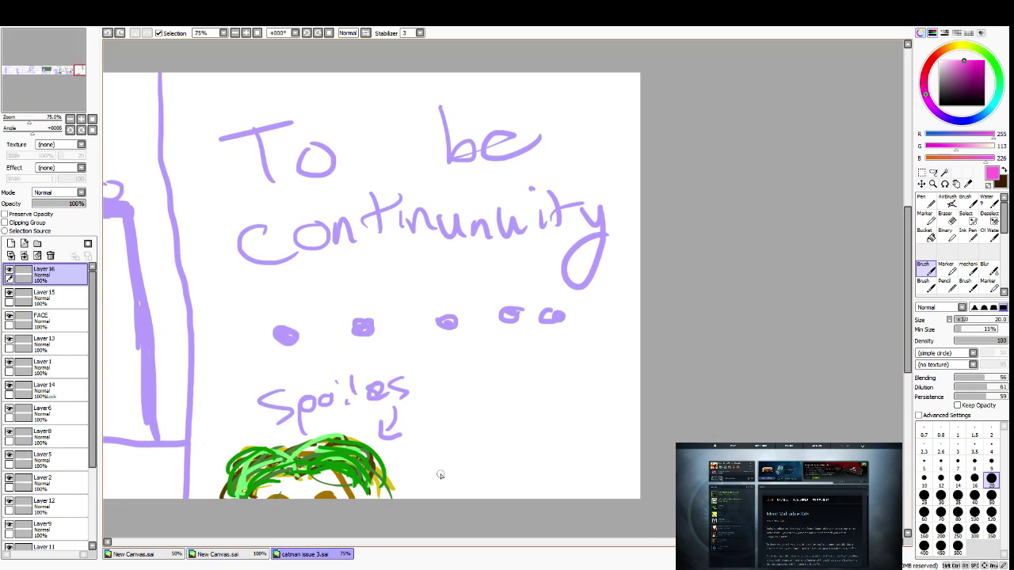
pyautogui.hotkey('ctrl', 'w')
pyautogui.click(515, 327)
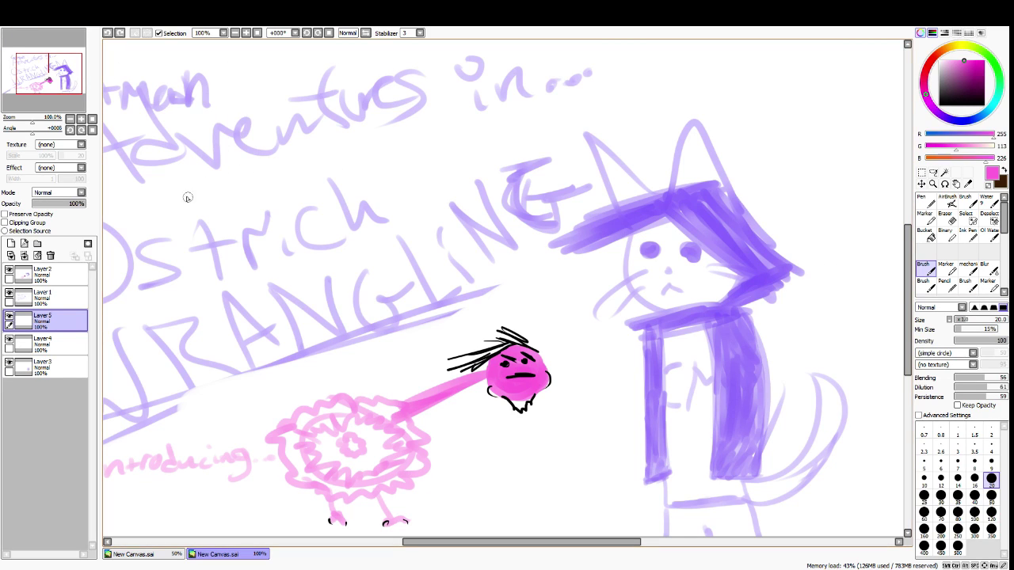
# Start saving the ostrich canvas in the catman folder and create and open a subfolder named "iseeu 5" for it
pyautogui.hotkey('ctrl', 's')
pyautogui.doubleClick(179, 114)
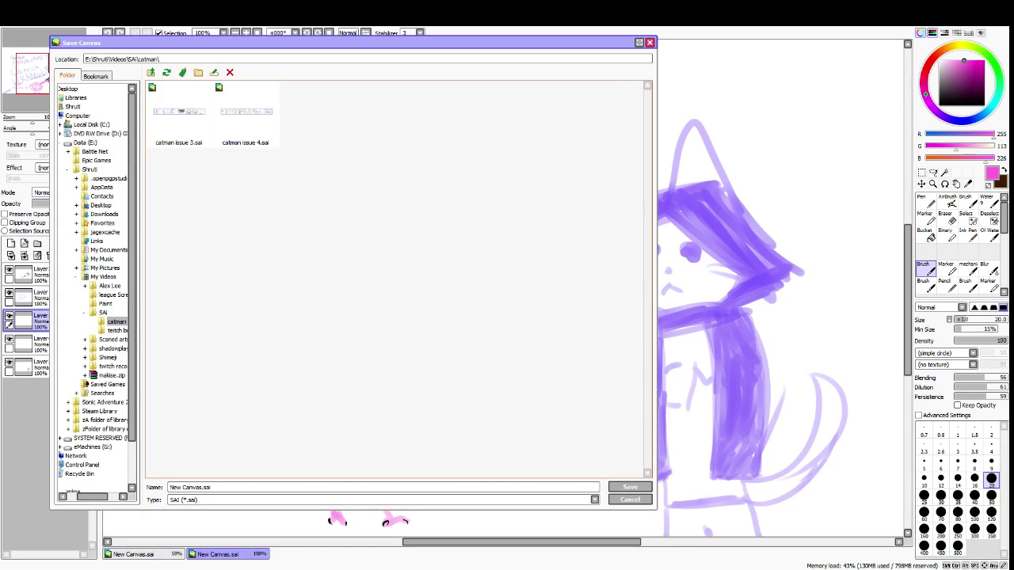
pyautogui.click(198, 72)
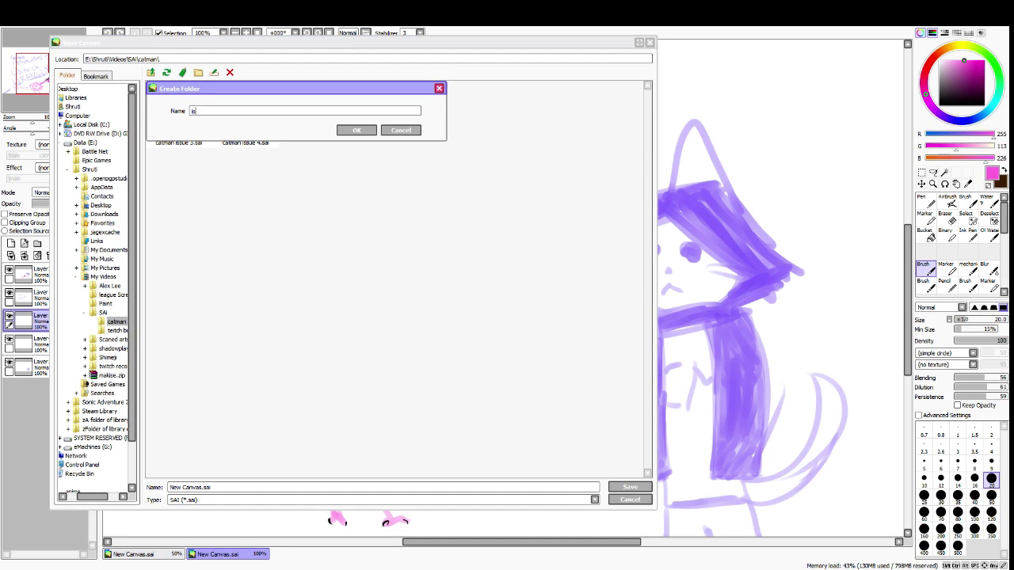
pyautogui.press('Return')
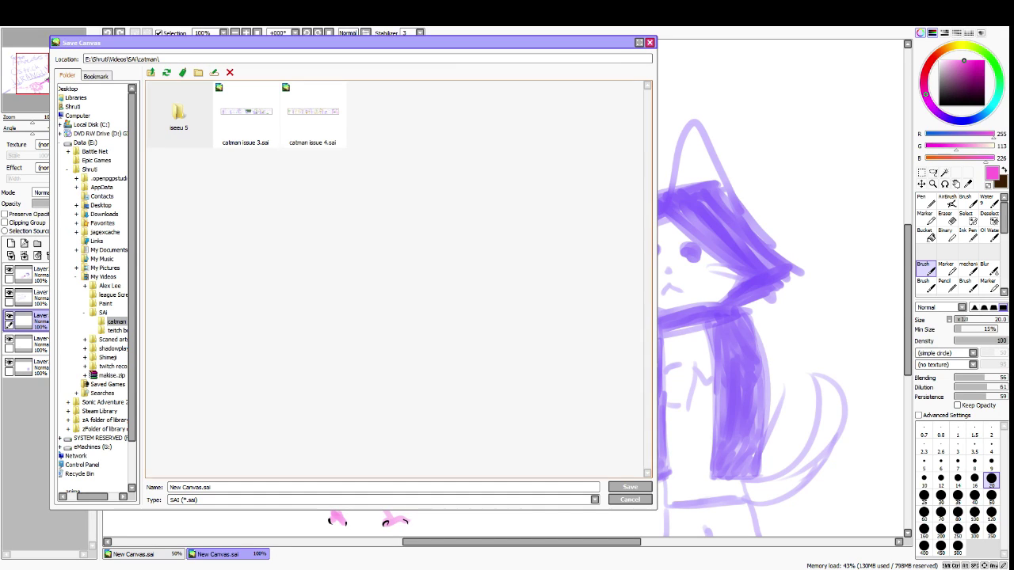
pyautogui.doubleClick(178, 114)
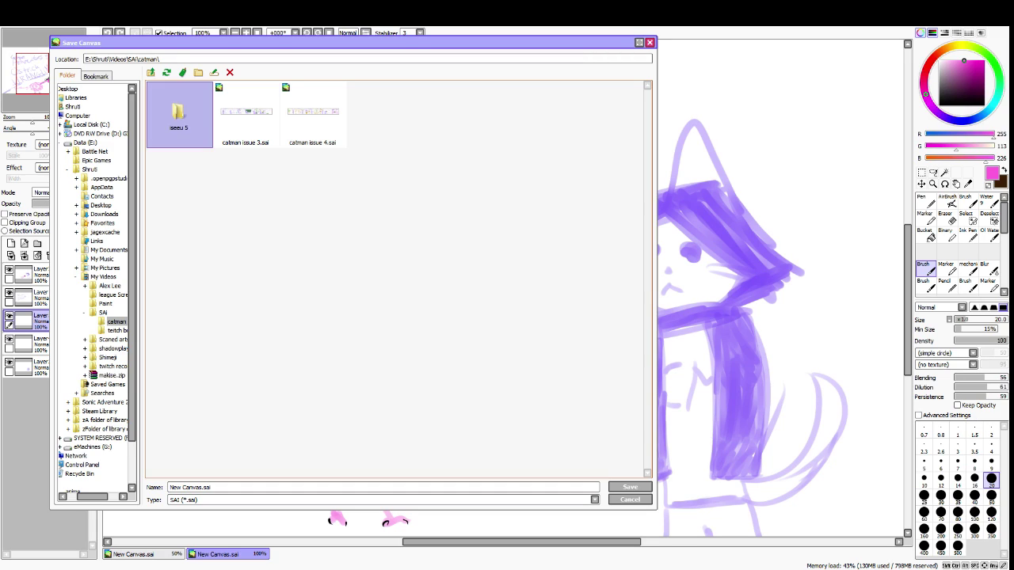
# Name the file "cover" and save it as a SAI file in the new subfolder
pyautogui.click(190, 488)
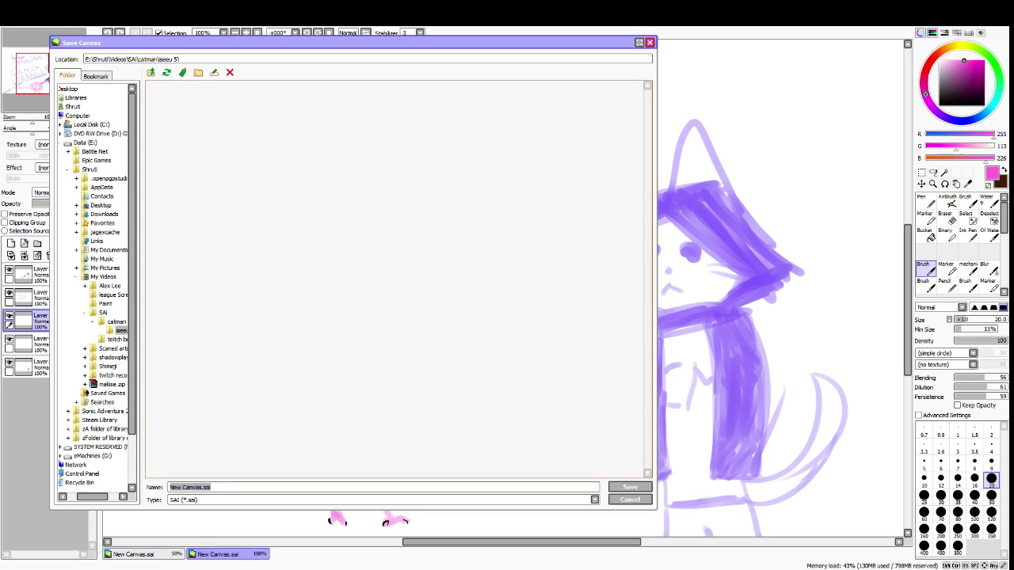
pyautogui.write('page 1')
pyautogui.hotkey('ctrl', 'a')
pyautogui.press('BackSpace')
pyautogui.write('cover')
pyautogui.press('Return')
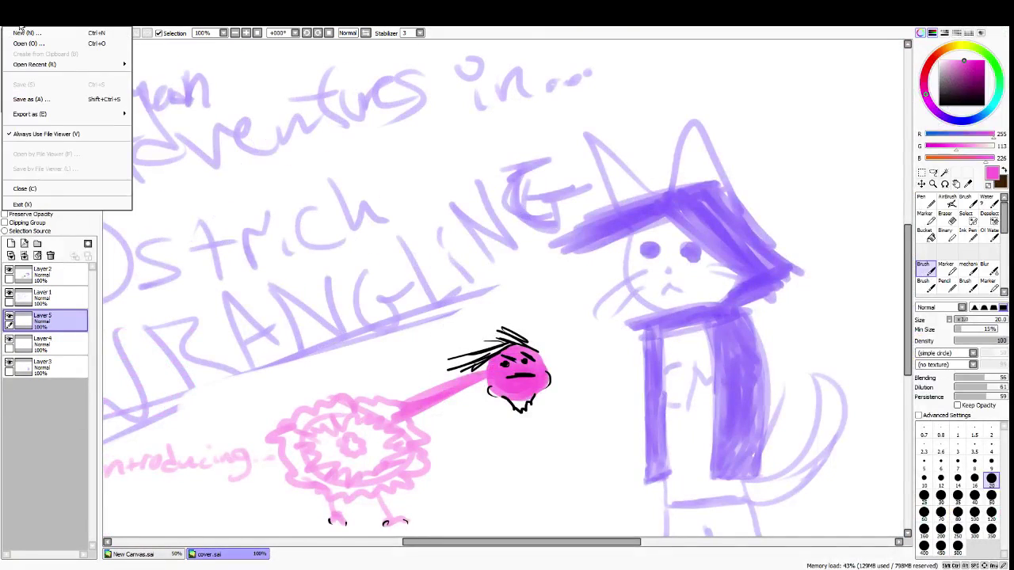
# Create a new canvas and choose a more saturated version of the purple sampled from the cat's hat in cover.sai
pyautogui.hotkey('ctrl', 'n')
pyautogui.click(203, 202)
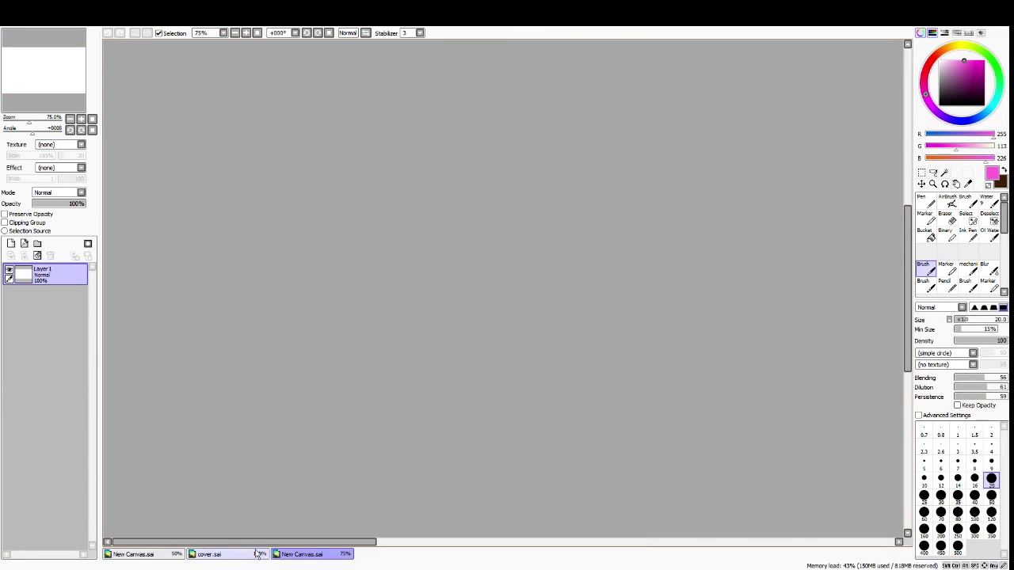
pyautogui.click(256, 554)
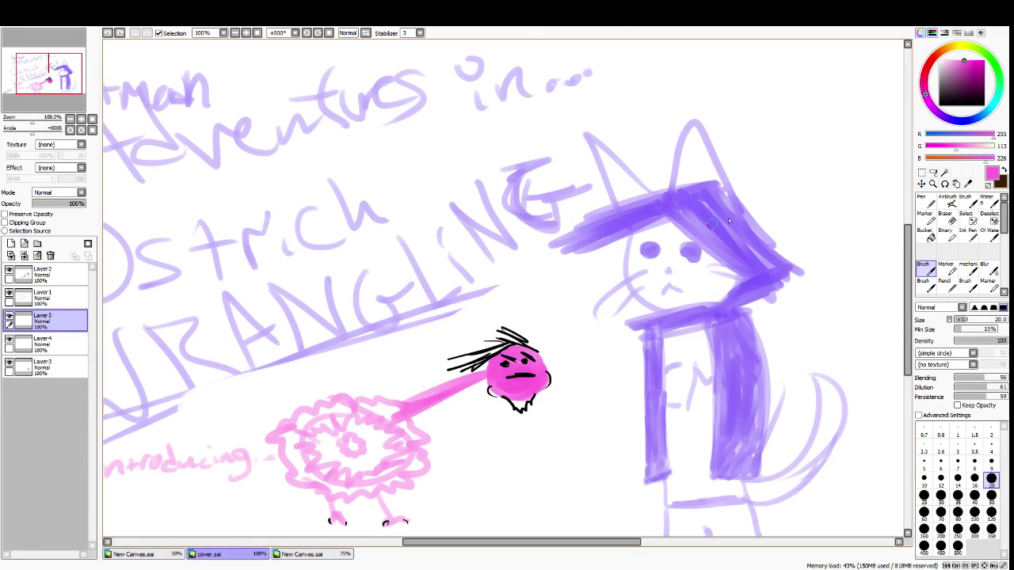
pyautogui.keyDown('alt'); pyautogui.click(717, 197); pyautogui.keyUp('alt')
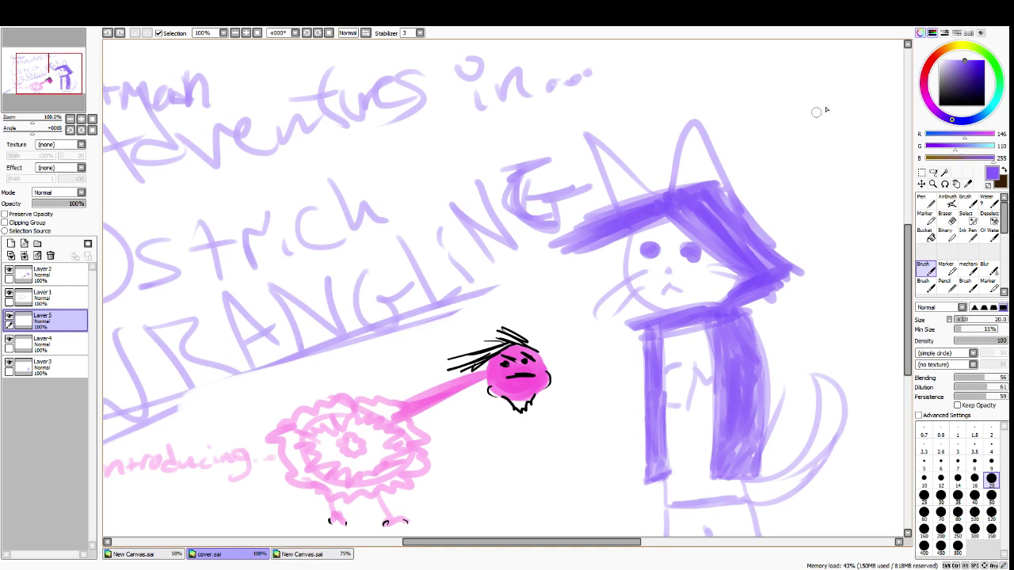
pyautogui.click(974, 59)
pyautogui.click(299, 554)
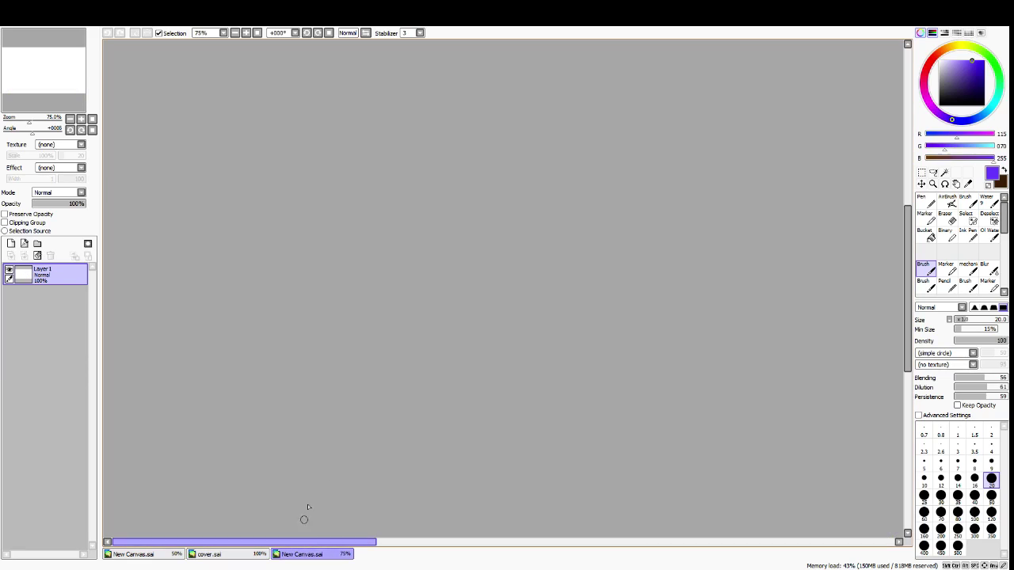
pyautogui.scroll(-6, 330, 372)
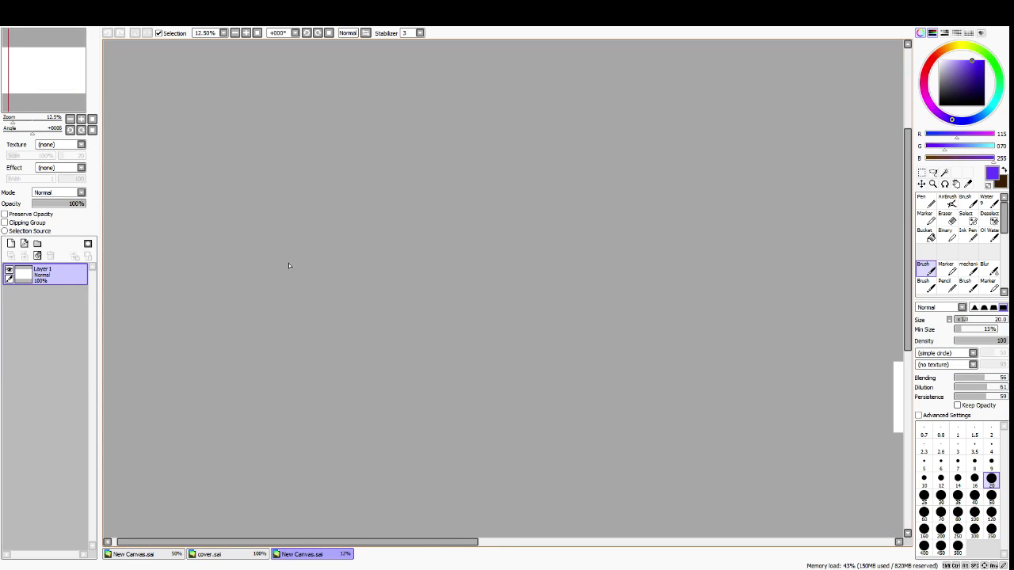
pyautogui.scroll(6, 272, 201)
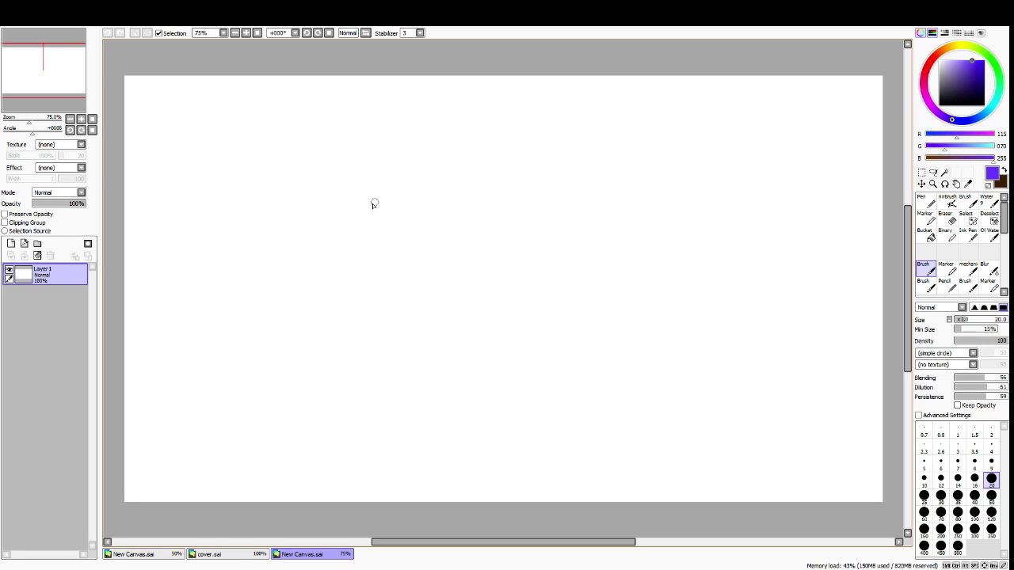
pyautogui.moveTo(319, 286); pyautogui.dragTo(449, 250)
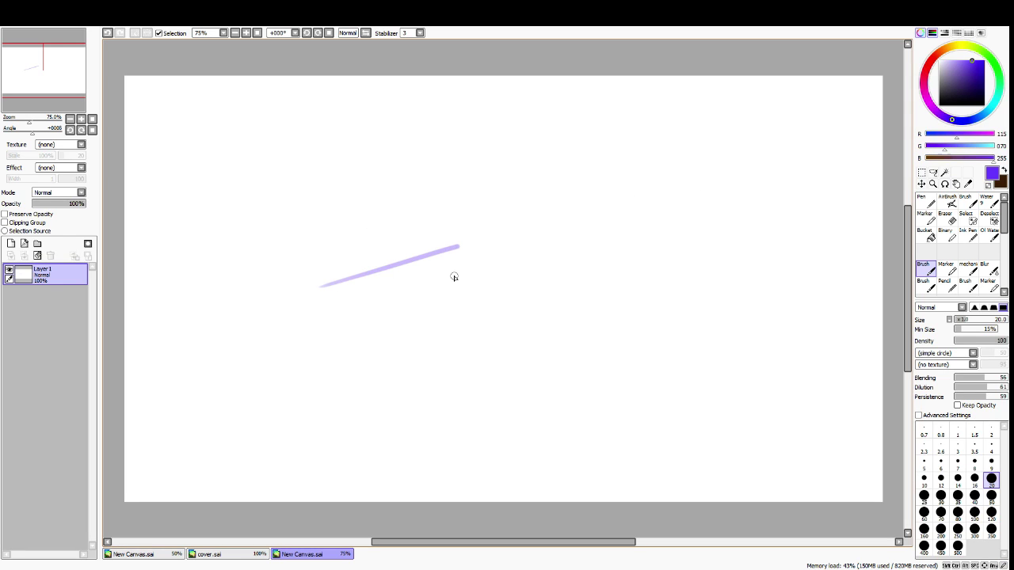
pyautogui.hotkey('ctrl', 'z')
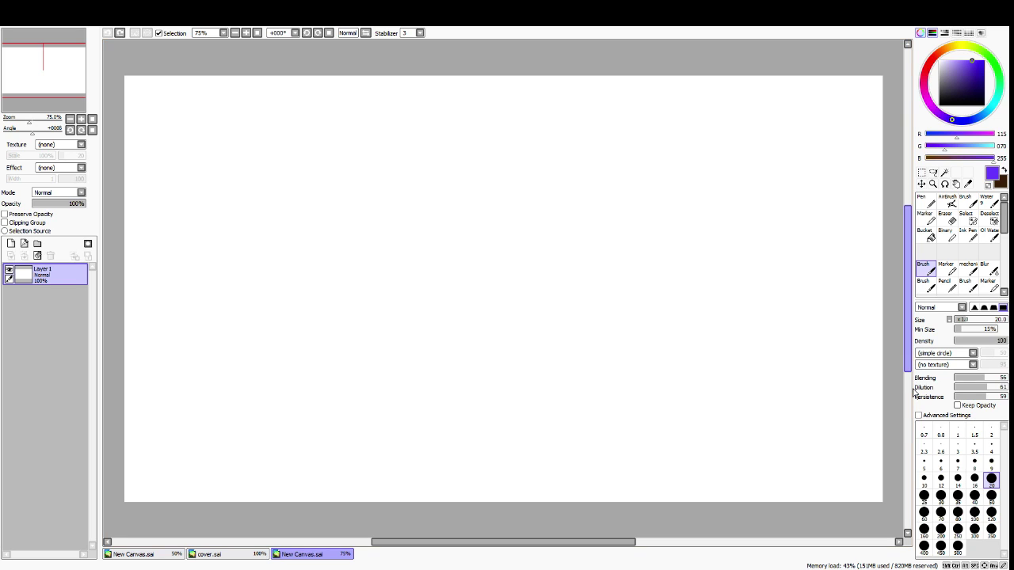
pyautogui.moveTo(362, 276)
pyautogui.mouseDown()
pyautogui.moveTo(446, 238)
pyautogui.moveTo(554, 211)
pyautogui.moveTo(452, 259)
pyautogui.mouseUp()
pyautogui.press('Delete')
# Sketch a rounded face outline with a pointed ear on each side in purple near the middle of the canvas
pyautogui.moveTo(386, 241)
pyautogui.mouseDown()
pyautogui.moveTo(441, 355)
pyautogui.moveTo(460, 356)
pyautogui.moveTo(486, 384)
pyautogui.mouseUp()
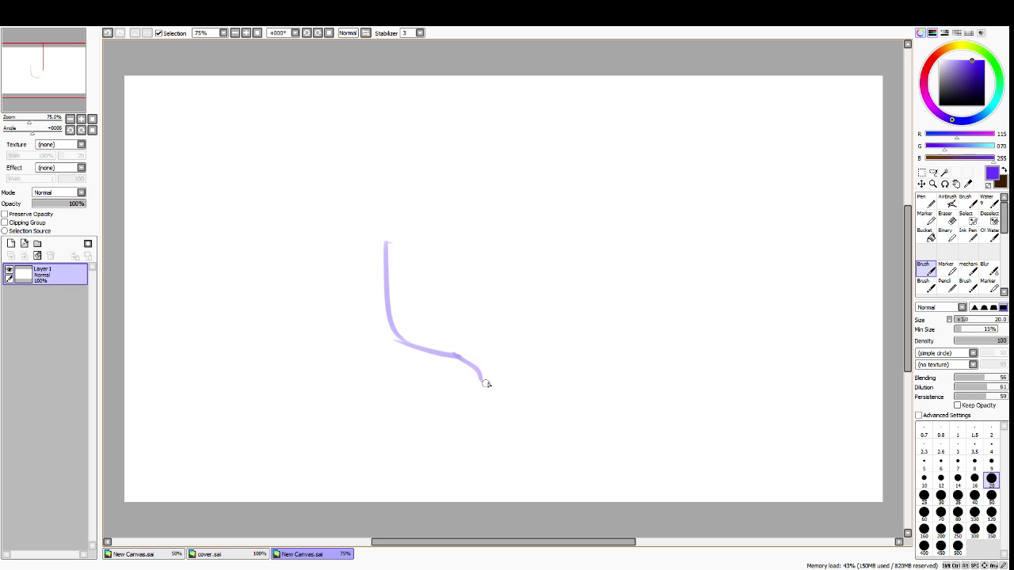
pyautogui.hotkey('ctrl', 'z')
pyautogui.hotkey('ctrl', 'y')
pyautogui.hotkey('ctrl', 'z')
pyautogui.hotkey('ctrl', 'y')
pyautogui.hotkey('ctrl', 'z')
pyautogui.moveTo(461, 356)
pyautogui.mouseDown()
pyautogui.moveTo(539, 335)
pyautogui.moveTo(544, 236)
pyautogui.moveTo(549, 308)
pyautogui.moveTo(545, 274)
pyautogui.moveTo(581, 242)
pyautogui.moveTo(546, 329)
pyautogui.mouseUp()
pyautogui.moveTo(386, 282)
pyautogui.mouseDown()
pyautogui.moveTo(362, 263)
pyautogui.moveTo(350, 271)
pyautogui.moveTo(441, 350)
pyautogui.mouseUp()
pyautogui.hotkey('ctrl', 'z')
pyautogui.moveTo(356, 265); pyautogui.dragTo(404, 346)
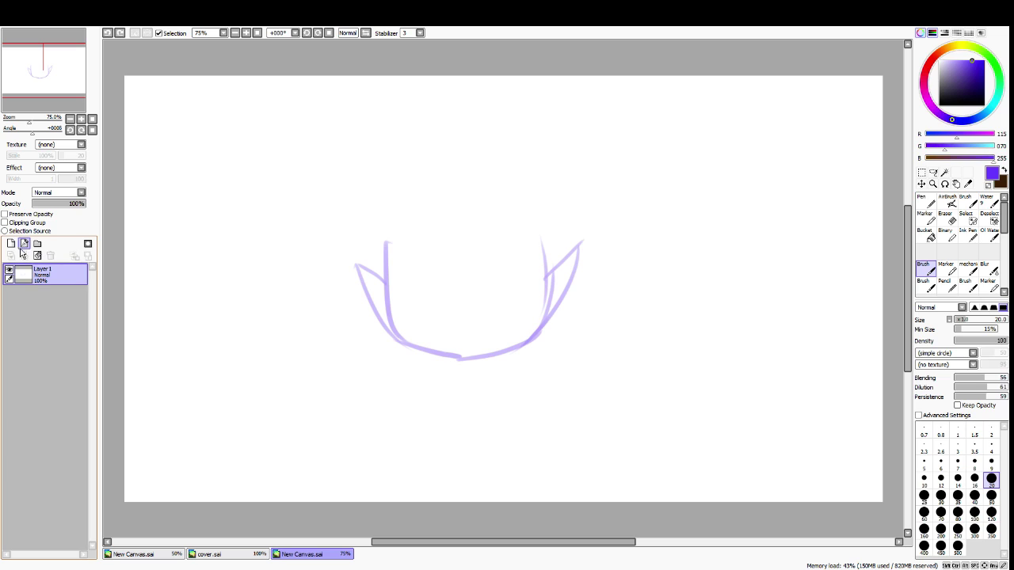
# On a new layer, sketch the character's short spiky hair with a fringe, crown outline and side tufts
pyautogui.click(10, 243)
pyautogui.moveTo(359, 244); pyautogui.dragTo(459, 230)
pyautogui.moveTo(442, 239)
pyautogui.mouseDown()
pyautogui.moveTo(521, 227)
pyautogui.moveTo(496, 239)
pyautogui.moveTo(518, 237)
pyautogui.moveTo(547, 274)
pyautogui.mouseUp()
pyautogui.moveTo(545, 230)
pyautogui.mouseDown()
pyautogui.moveTo(537, 274)
pyautogui.moveTo(541, 348)
pyautogui.moveTo(575, 316)
pyautogui.moveTo(576, 293)
pyautogui.moveTo(558, 342)
pyautogui.moveTo(585, 294)
pyautogui.mouseUp()
pyautogui.hotkey('ctrl', 'z')
pyautogui.moveTo(569, 200); pyautogui.dragTo(585, 278)
pyautogui.hotkey('ctrl', 'z')
pyautogui.moveTo(559, 198); pyautogui.dragTo(595, 337)
pyautogui.moveTo(560, 182)
pyautogui.mouseDown()
pyautogui.moveTo(503, 147)
pyautogui.moveTo(490, 157)
pyautogui.moveTo(509, 166)
pyautogui.moveTo(440, 144)
pyautogui.moveTo(402, 142)
pyautogui.moveTo(408, 152)
pyautogui.moveTo(372, 159)
pyautogui.mouseUp()
pyautogui.moveTo(397, 163)
pyautogui.mouseDown()
pyautogui.moveTo(328, 183)
pyautogui.moveTo(361, 186)
pyautogui.moveTo(340, 236)
pyautogui.moveTo(384, 352)
pyautogui.mouseUp()
pyautogui.moveTo(358, 299); pyautogui.dragTo(391, 358)
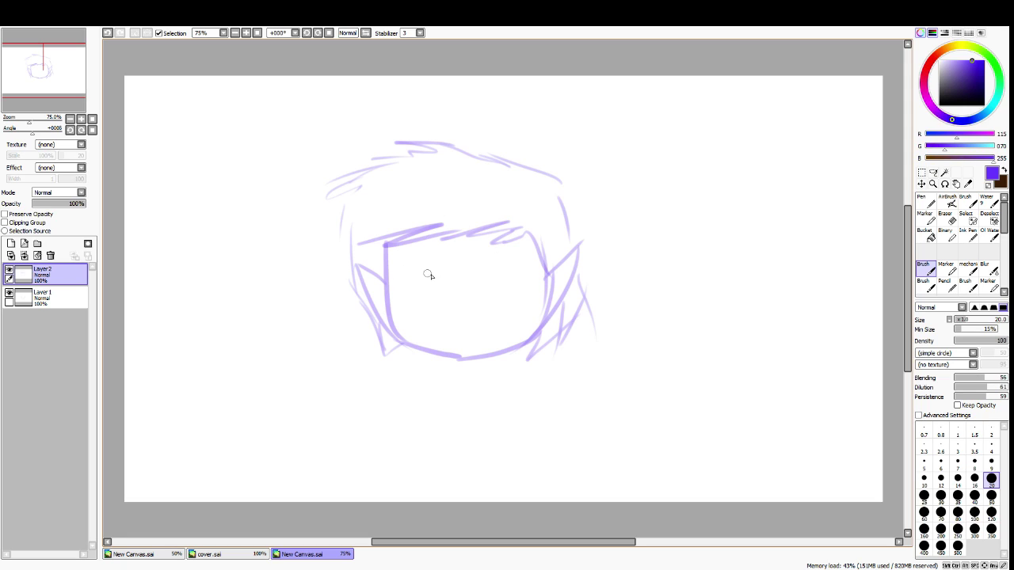
# Sketch the facial features: double-line closed eyes, short eyebrows, a small nose, a cat-like mouth and whisker marks on both cheeks
pyautogui.moveTo(411, 270)
pyautogui.mouseDown()
pyautogui.moveTo(499, 267)
pyautogui.moveTo(493, 278)
pyautogui.mouseUp()
pyautogui.moveTo(401, 259); pyautogui.dragTo(421, 257)
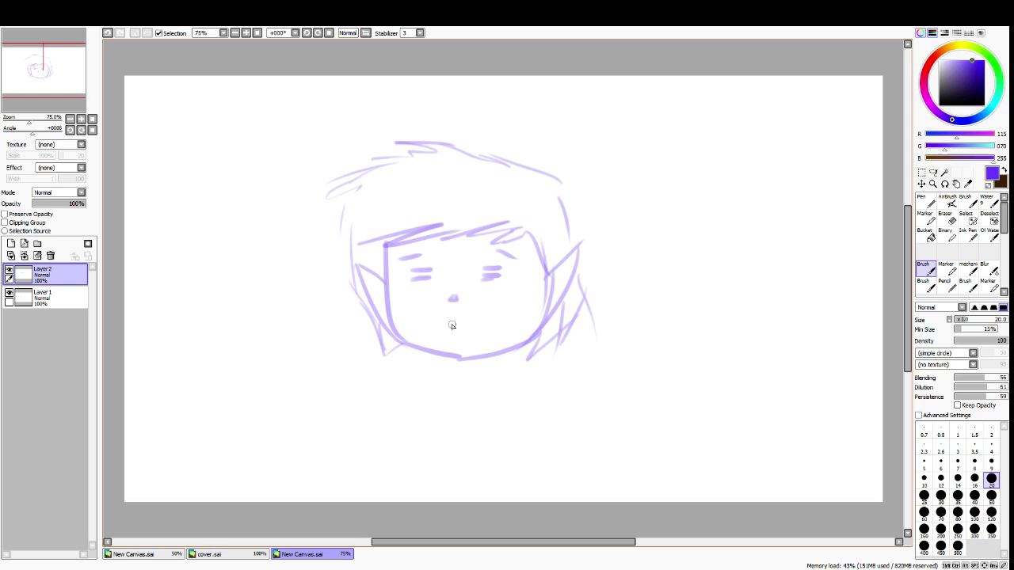
pyautogui.moveTo(456, 318)
pyautogui.mouseDown()
pyautogui.moveTo(494, 325)
pyautogui.moveTo(480, 323)
pyautogui.moveTo(487, 319)
pyautogui.mouseUp()
pyautogui.hotkey('ctrl', 'z')
pyautogui.hotkey('ctrl', 'z')
pyautogui.hotkey('ctrl', 'z')
pyautogui.moveTo(495, 301)
pyautogui.mouseDown()
pyautogui.moveTo(544, 310)
pyautogui.moveTo(523, 311)
pyautogui.moveTo(516, 326)
pyautogui.mouseUp()
pyautogui.hotkey('ctrl', 'z')
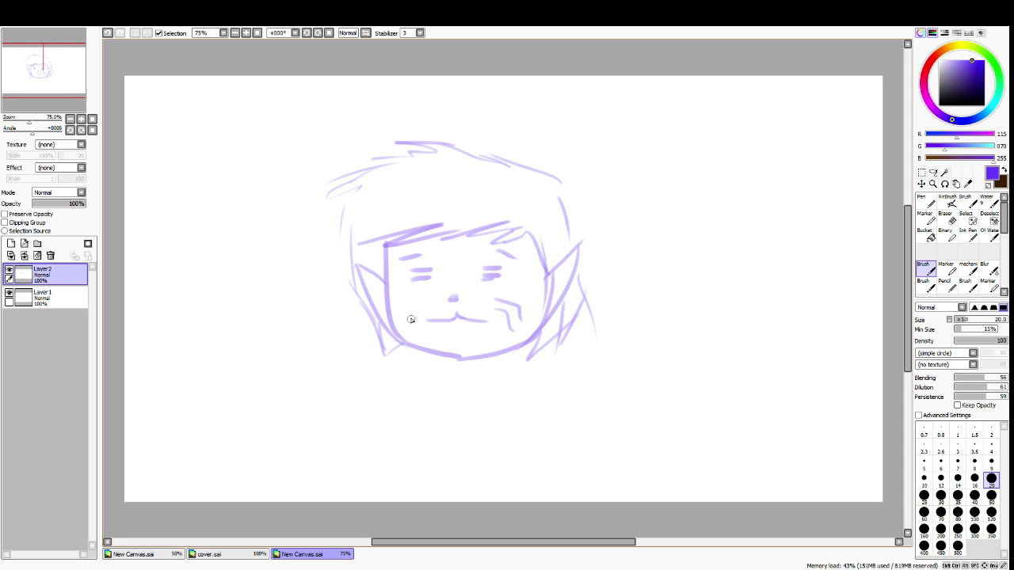
pyautogui.moveTo(431, 306); pyautogui.dragTo(419, 318)
# On a new layer, go over the hair's outline with heavier strokes along the crown and down both sides
pyautogui.click(11, 243)
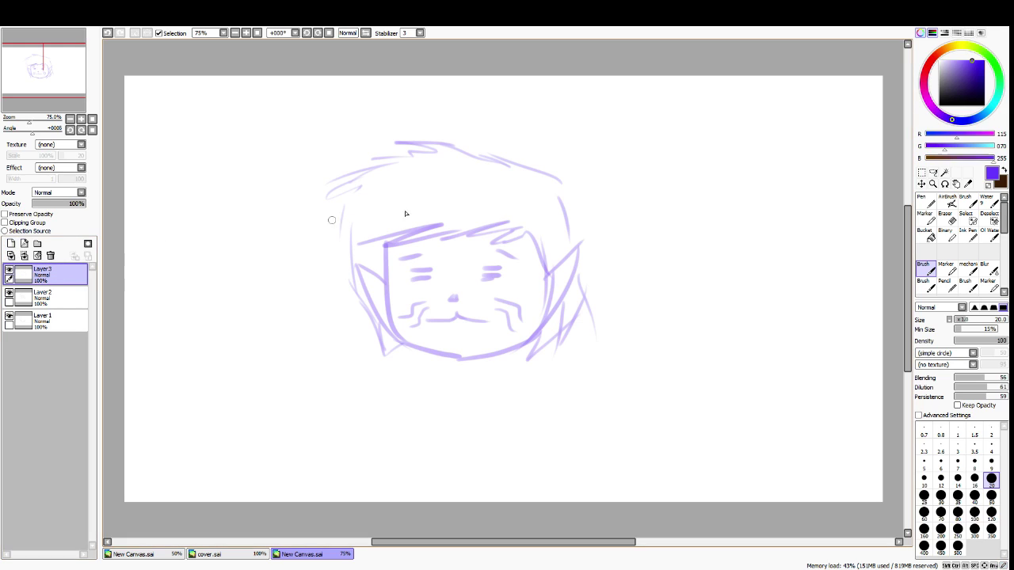
pyautogui.moveTo(397, 140); pyautogui.dragTo(546, 187)
pyautogui.hotkey('ctrl', 'z')
pyautogui.moveTo(428, 140)
pyautogui.mouseDown()
pyautogui.moveTo(563, 185)
pyautogui.moveTo(608, 337)
pyautogui.moveTo(523, 358)
pyautogui.mouseUp()
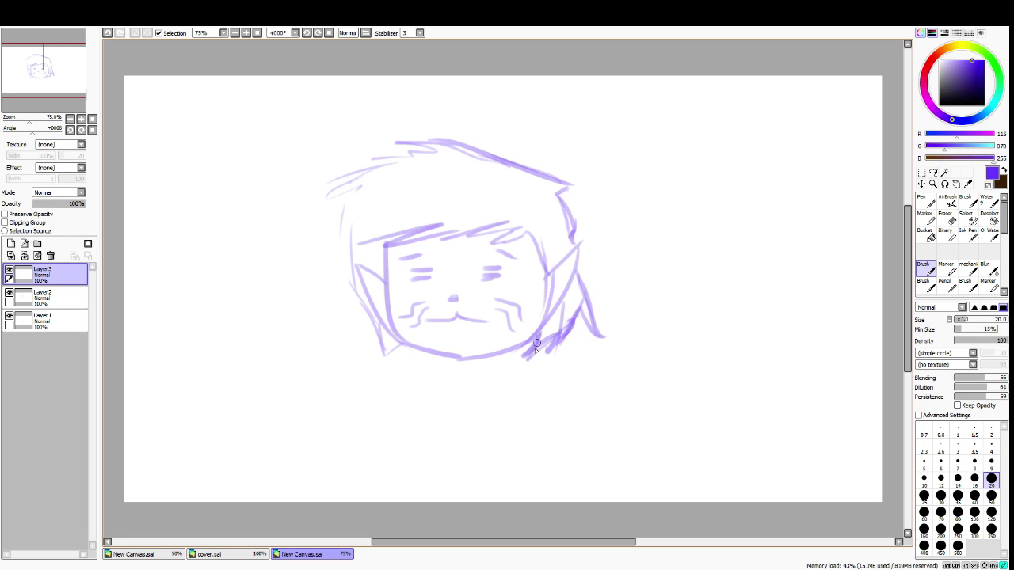
pyautogui.moveTo(373, 330)
pyautogui.mouseDown()
pyautogui.moveTo(385, 358)
pyautogui.moveTo(408, 346)
pyautogui.mouseUp()
pyautogui.moveTo(348, 307); pyautogui.dragTo(373, 346)
pyautogui.moveTo(337, 287)
pyautogui.mouseDown()
pyautogui.moveTo(349, 309)
pyautogui.moveTo(334, 278)
pyautogui.moveTo(344, 227)
pyautogui.moveTo(354, 298)
pyautogui.mouseUp()
pyautogui.moveTo(342, 226); pyautogui.dragTo(349, 317)
pyautogui.moveTo(356, 208); pyautogui.dragTo(337, 236)
pyautogui.moveTo(366, 190); pyautogui.dragTo(345, 209)
# Retrace the crown line and thicken the fringe with overlapping strokes, ending in a pointed lock beside the ear
pyautogui.moveTo(372, 171)
pyautogui.mouseDown()
pyautogui.moveTo(427, 160)
pyautogui.moveTo(394, 162)
pyautogui.moveTo(428, 151)
pyautogui.moveTo(419, 144)
pyautogui.moveTo(426, 155)
pyautogui.moveTo(437, 138)
pyautogui.moveTo(511, 157)
pyautogui.mouseUp()
pyautogui.hotkey('ctrl', 'z')
pyautogui.moveTo(453, 145)
pyautogui.mouseDown()
pyautogui.moveTo(528, 171)
pyautogui.moveTo(480, 151)
pyautogui.moveTo(570, 179)
pyautogui.mouseUp()
pyautogui.hotkey('ctrl', 'z')
pyautogui.hotkey('ctrl', 'z')
pyautogui.moveTo(479, 148)
pyautogui.mouseDown()
pyautogui.moveTo(544, 180)
pyautogui.moveTo(488, 149)
pyautogui.moveTo(571, 181)
pyautogui.mouseUp()
pyautogui.hotkey('ctrl', 'z')
pyautogui.moveTo(480, 149); pyautogui.dragTo(546, 177)
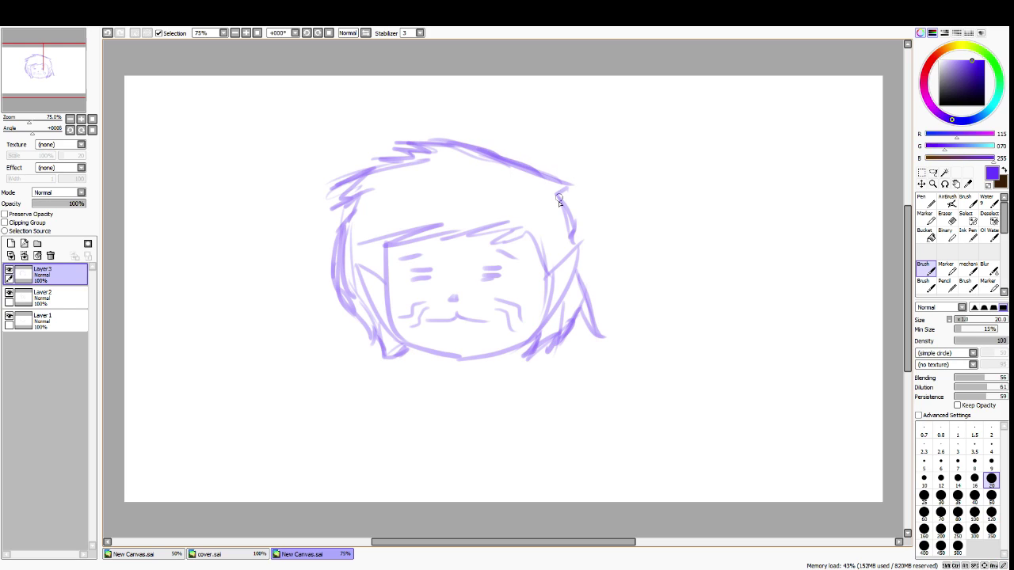
pyautogui.hotkey('ctrl', 'z')
pyautogui.moveTo(354, 242)
pyautogui.mouseDown()
pyautogui.moveTo(421, 230)
pyautogui.moveTo(382, 250)
pyautogui.moveTo(385, 236)
pyautogui.moveTo(410, 232)
pyautogui.moveTo(366, 248)
pyautogui.moveTo(426, 228)
pyautogui.moveTo(373, 254)
pyautogui.moveTo(511, 222)
pyautogui.moveTo(506, 232)
pyautogui.moveTo(529, 229)
pyautogui.moveTo(541, 282)
pyautogui.moveTo(556, 236)
pyautogui.mouseUp()
pyautogui.hotkey('ctrl', 'z')
pyautogui.moveTo(542, 280); pyautogui.dragTo(546, 247)
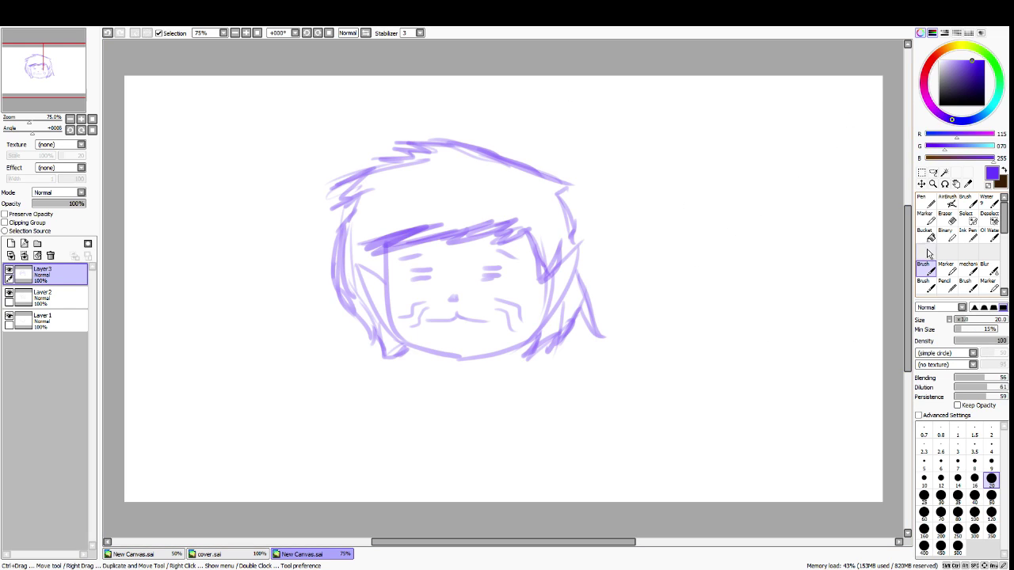
# Erase the thick strokes along the left side of the hair and redraw that edge as a single brush line
pyautogui.click(945, 218)
pyautogui.moveTo(323, 252)
pyautogui.mouseDown()
pyautogui.moveTo(333, 243)
pyautogui.moveTo(344, 272)
pyautogui.moveTo(331, 254)
pyautogui.mouseUp()
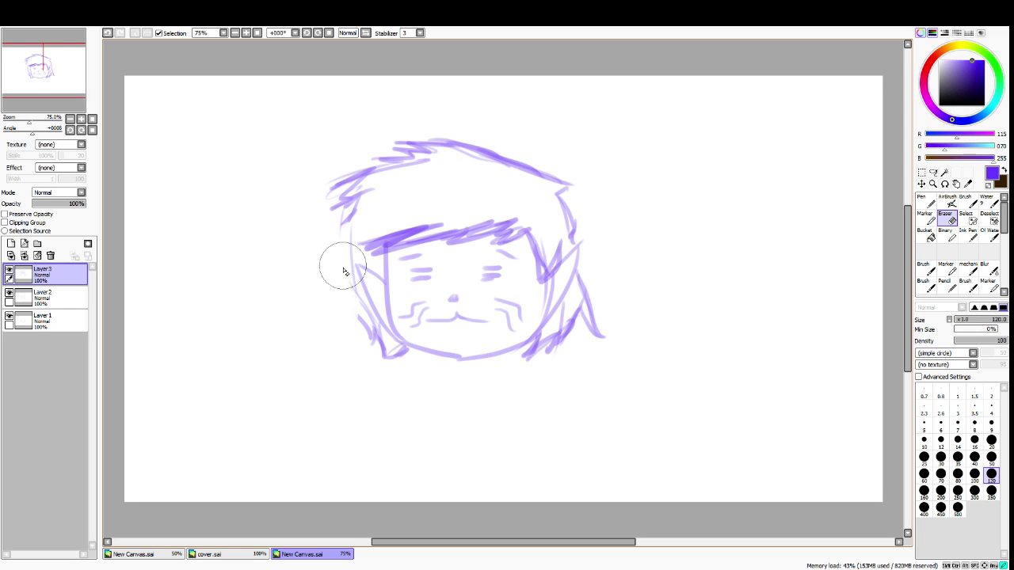
pyautogui.click(921, 203)
pyautogui.moveTo(347, 214); pyautogui.dragTo(349, 275)
pyautogui.hotkey('ctrl', 'z')
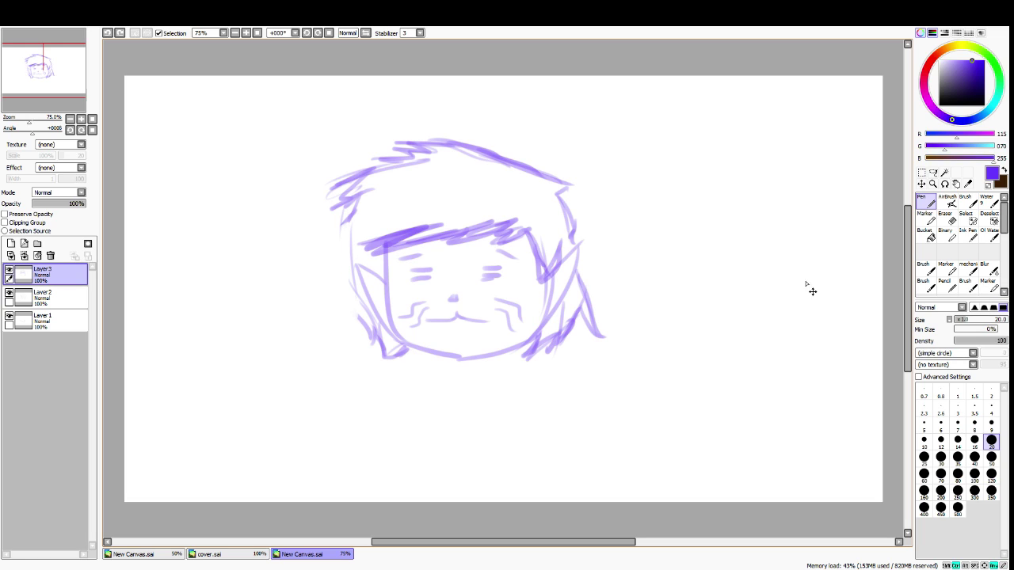
pyautogui.click(922, 267)
pyautogui.moveTo(348, 222)
pyautogui.mouseDown()
pyautogui.moveTo(347, 284)
pyautogui.moveTo(353, 244)
pyautogui.moveTo(366, 326)
pyautogui.mouseUp()
pyautogui.hotkey('ctrl', 'z')
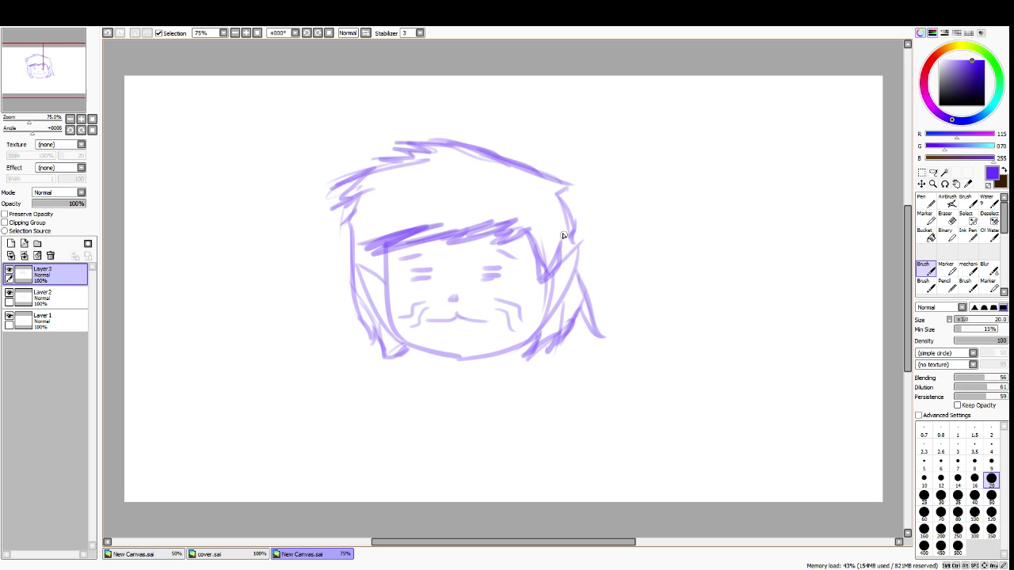
pyautogui.click(251, 556)
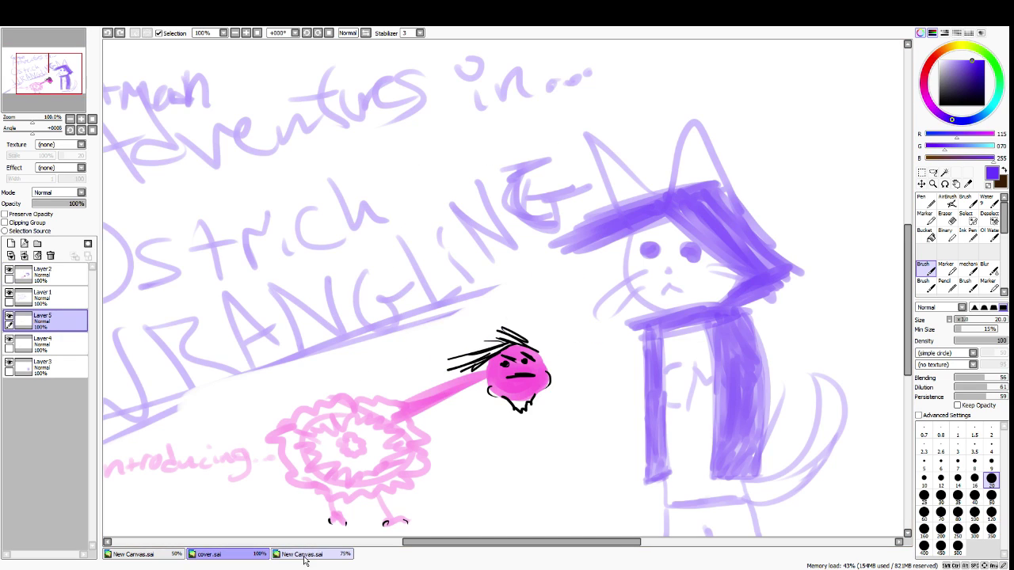
pyautogui.click(301, 553)
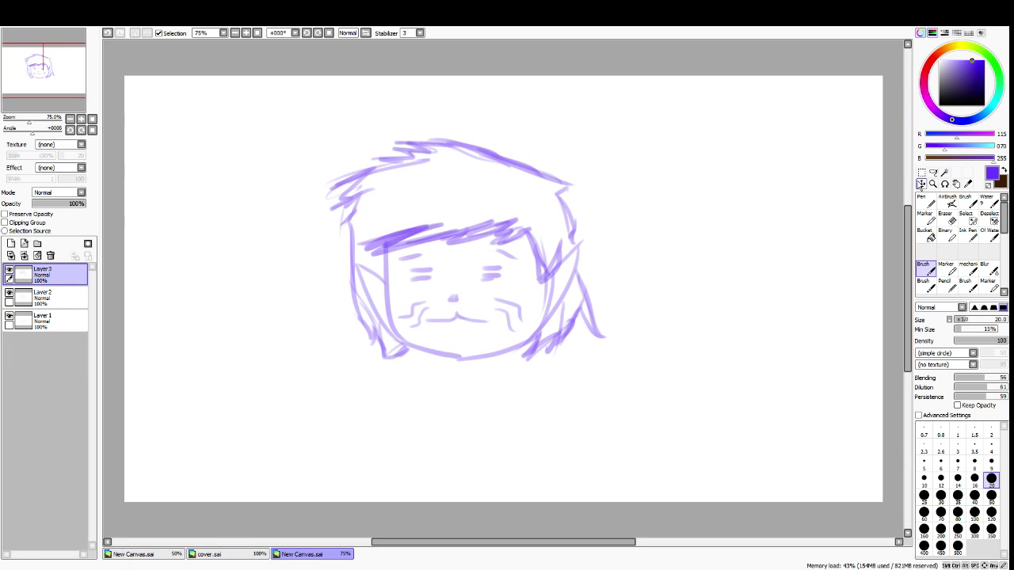
pyautogui.click(921, 172)
pyautogui.moveTo(265, 135); pyautogui.dragTo(680, 413)
pyautogui.moveTo(483, 280); pyautogui.dragTo(523, 274)
pyautogui.hotkey('ctrl', 'z')
pyautogui.click(217, 457)
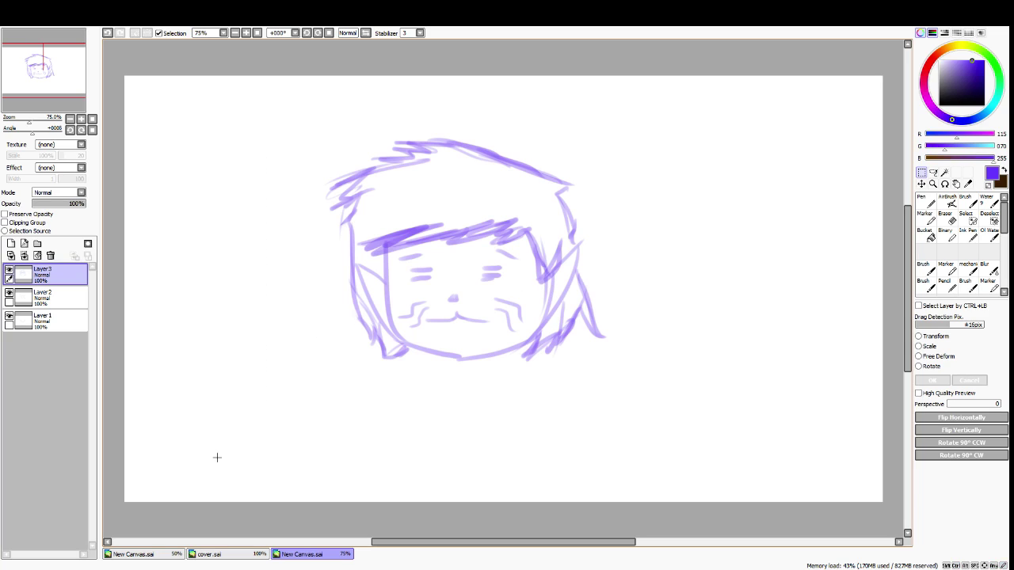
pyautogui.moveTo(281, 109); pyautogui.dragTo(735, 403)
pyautogui.moveTo(524, 297)
pyautogui.mouseDown()
pyautogui.moveTo(593, 272)
pyautogui.moveTo(560, 236)
pyautogui.moveTo(857, 332)
pyautogui.moveTo(742, 317)
pyautogui.moveTo(810, 290)
pyautogui.moveTo(496, 281)
pyautogui.moveTo(519, 296)
pyautogui.moveTo(584, 277)
pyautogui.moveTo(475, 233)
pyautogui.moveTo(665, 314)
pyautogui.moveTo(794, 237)
pyautogui.moveTo(795, 278)
pyautogui.moveTo(512, 288)
pyautogui.moveTo(535, 279)
pyautogui.mouseUp()
pyautogui.hotkey('ctrl', 'd')
# Merge the sketch layers into one, select the whole head and move it to the upper right of the canvas
pyautogui.click(26, 256)
pyautogui.click(27, 256)
pyautogui.moveTo(285, 112); pyautogui.dragTo(701, 415)
pyautogui.moveTo(505, 274)
pyautogui.mouseDown()
pyautogui.moveTo(731, 269)
pyautogui.moveTo(754, 246)
pyautogui.mouseUp()
pyautogui.hotkey('ctrl', 'd')
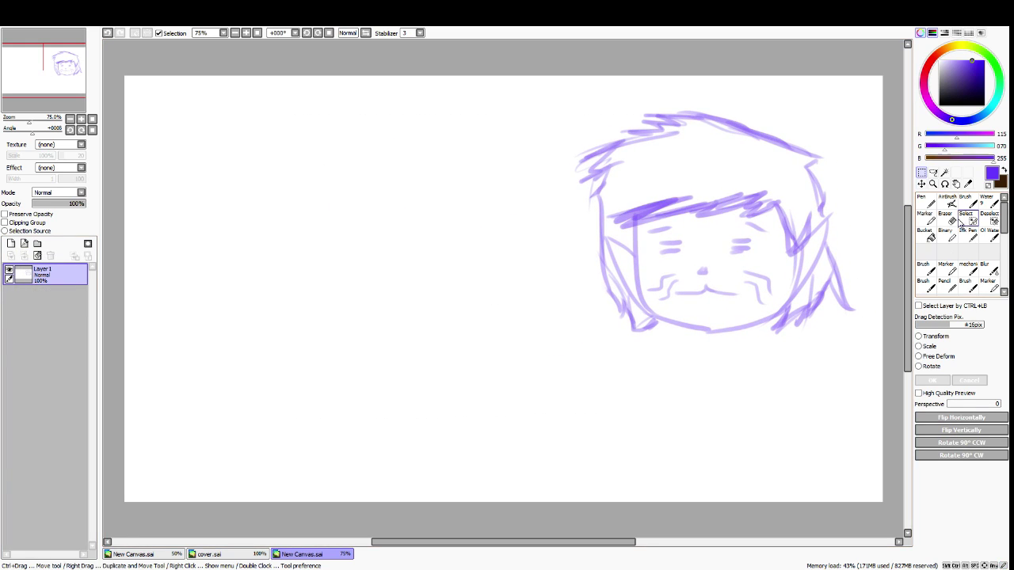
# Add a new layer and sample the purple (RGB 147, 112, 255) from the cat's hat in cover.sai for the new canvas
pyautogui.click(922, 200)
pyautogui.click(11, 243)
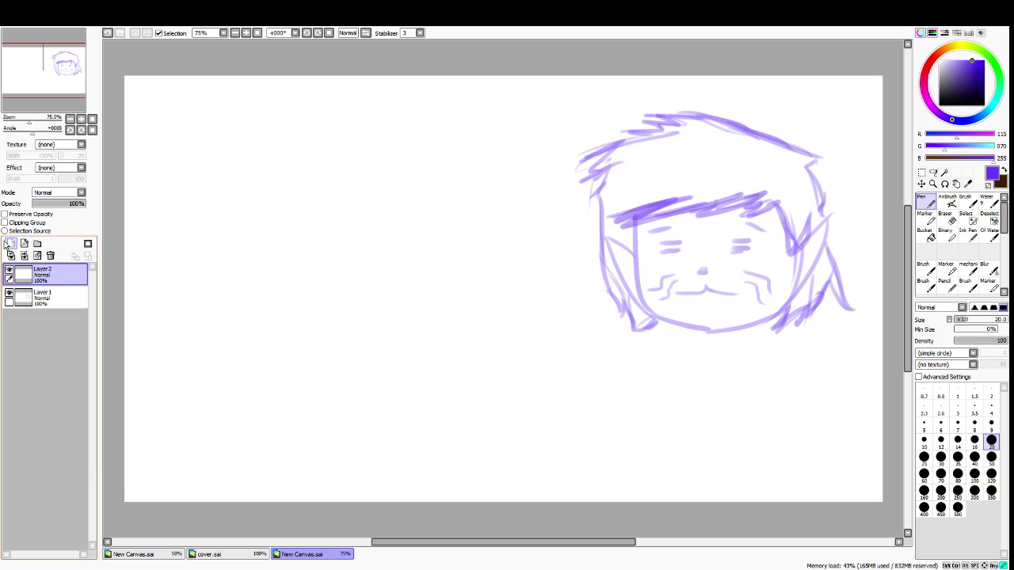
pyautogui.moveTo(675, 335); pyautogui.dragTo(674, 407)
pyautogui.hotkey('ctrl', 'z')
pyautogui.click(208, 553)
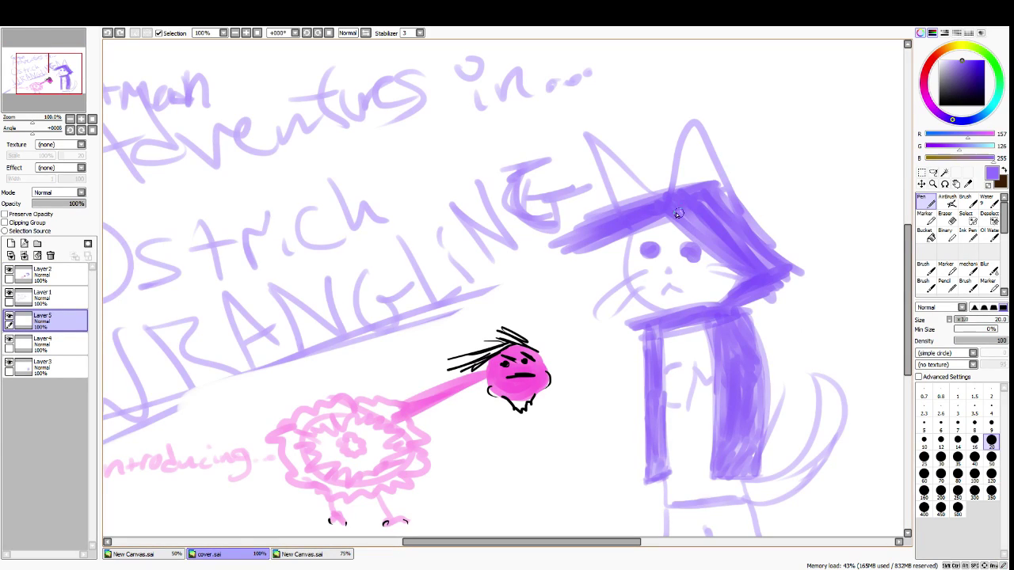
pyautogui.click(329, 553)
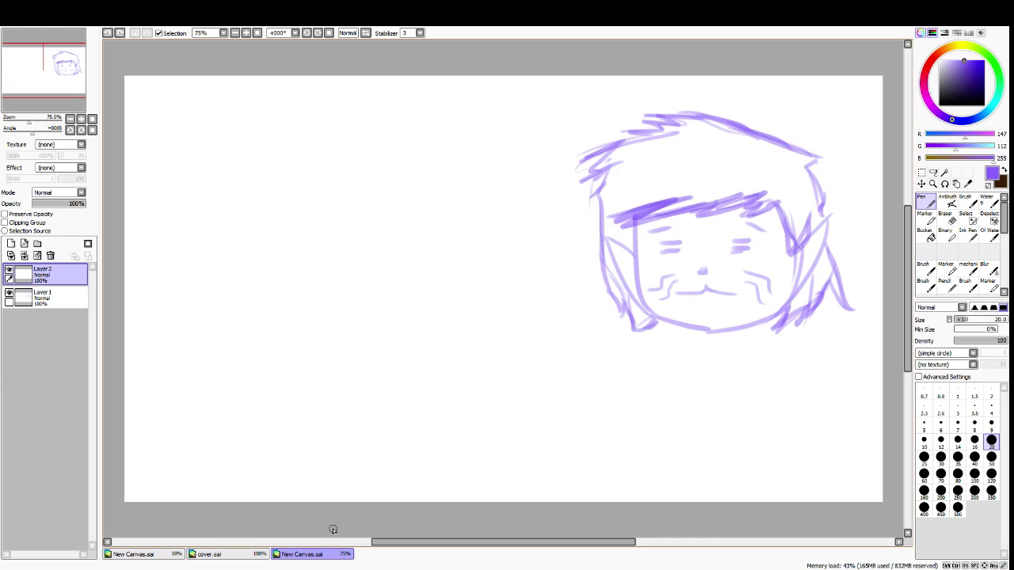
# Darken the fringe above the eyes with overlapping Pen strokes in the sampled purple
pyautogui.moveTo(607, 220); pyautogui.dragTo(683, 198)
pyautogui.hotkey('ctrl', 'z')
pyautogui.moveTo(622, 223); pyautogui.dragTo(691, 210)
pyautogui.hotkey('ctrl', 'z')
pyautogui.hotkey('ctrl', 'z')
pyautogui.moveTo(622, 222)
pyautogui.mouseDown()
pyautogui.moveTo(765, 199)
pyautogui.moveTo(779, 205)
pyautogui.moveTo(794, 242)
pyautogui.moveTo(817, 225)
pyautogui.mouseUp()
pyautogui.hotkey('ctrl', 'z')
pyautogui.hotkey('ctrl', 'z')
pyautogui.moveTo(784, 255)
pyautogui.mouseDown()
pyautogui.moveTo(809, 237)
pyautogui.moveTo(811, 213)
pyautogui.mouseUp()
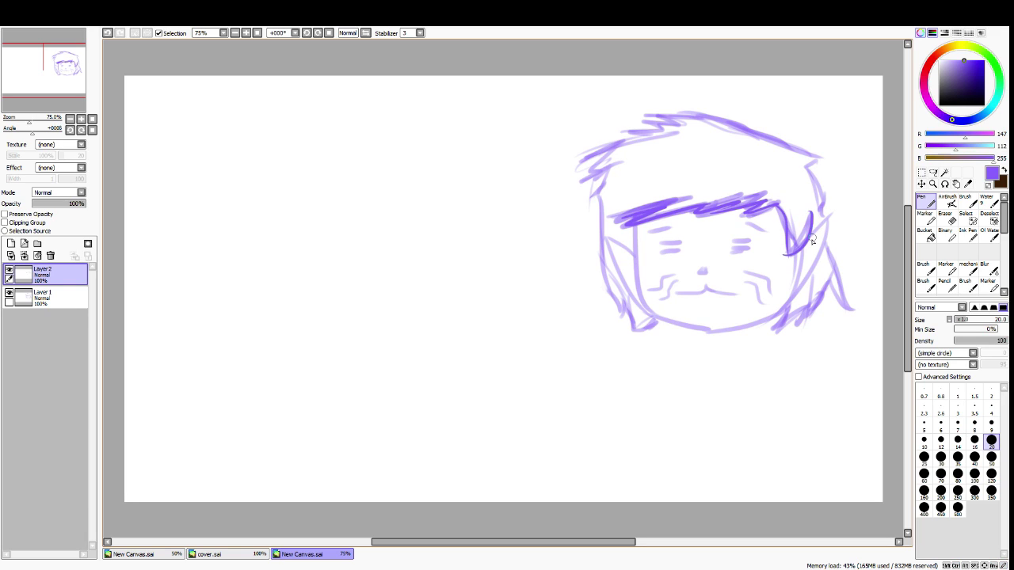
pyautogui.hotkey('ctrl', 'z')
pyautogui.moveTo(786, 252); pyautogui.dragTo(831, 215)
pyautogui.hotkey('ctrl', 'z')
pyautogui.hotkey('ctrl', 'z')
# Paint a thick, shaded collar band under the chin with the Brush
pyautogui.click(923, 270)
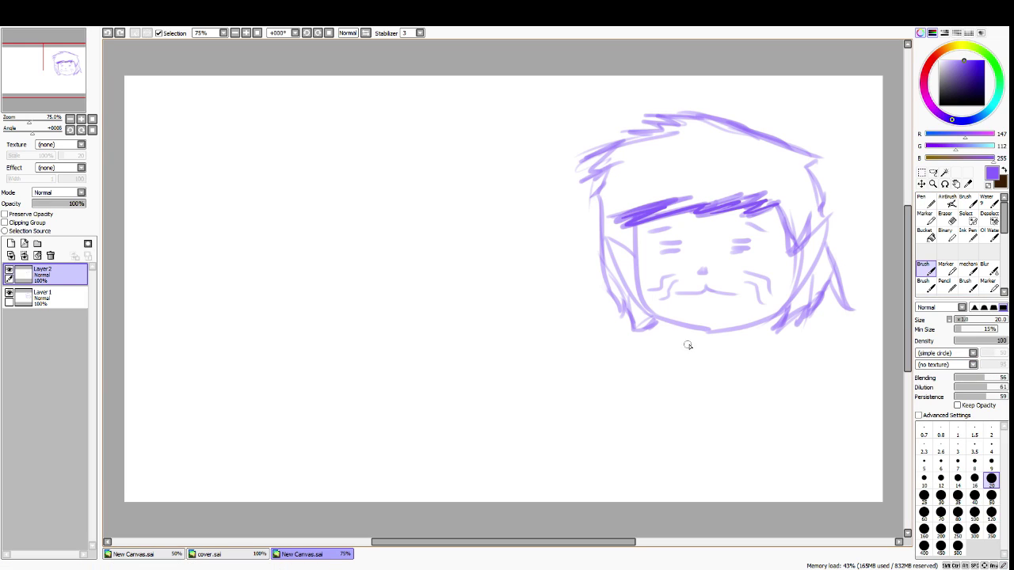
pyautogui.moveTo(665, 333)
pyautogui.mouseDown()
pyautogui.moveTo(750, 329)
pyautogui.moveTo(713, 342)
pyautogui.moveTo(667, 341)
pyautogui.moveTo(754, 331)
pyautogui.moveTo(660, 338)
pyautogui.mouseUp()
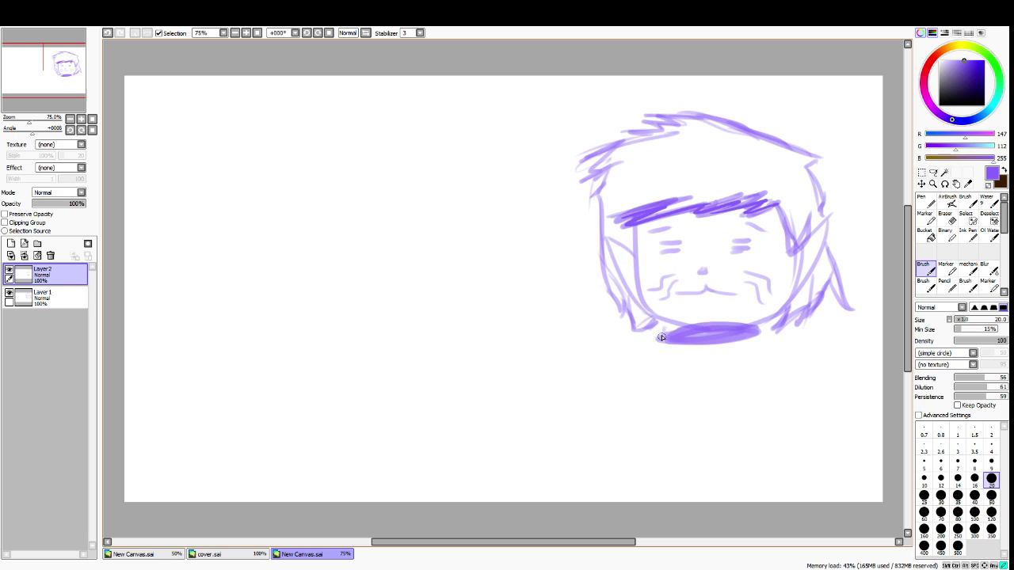
pyautogui.moveTo(773, 334)
pyautogui.mouseDown()
pyautogui.moveTo(739, 342)
pyautogui.moveTo(769, 322)
pyautogui.moveTo(770, 337)
pyautogui.moveTo(672, 324)
pyautogui.mouseUp()
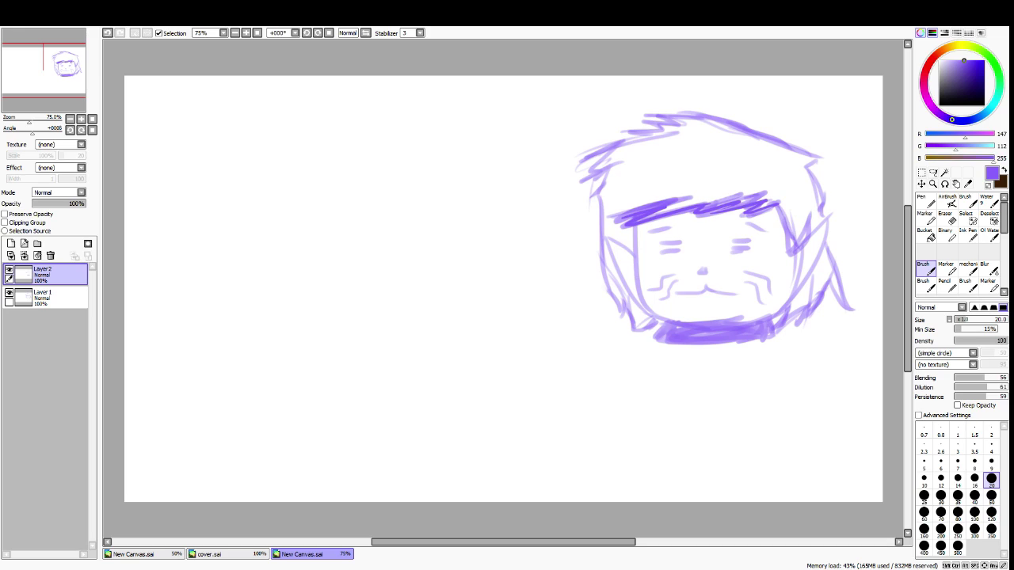
pyautogui.moveTo(665, 351); pyautogui.dragTo(654, 427)
pyautogui.hotkey('ctrl', 'z')
pyautogui.moveTo(662, 341); pyautogui.dragTo(660, 507)
pyautogui.hotkey('ctrl', 'z')
pyautogui.moveTo(665, 342); pyautogui.dragTo(640, 429)
pyautogui.hotkey('ctrl', 'z')
pyautogui.moveTo(661, 346); pyautogui.dragTo(651, 475)
pyautogui.moveTo(781, 331); pyautogui.dragTo(761, 495)
pyautogui.hotkey('ctrl', 'z')
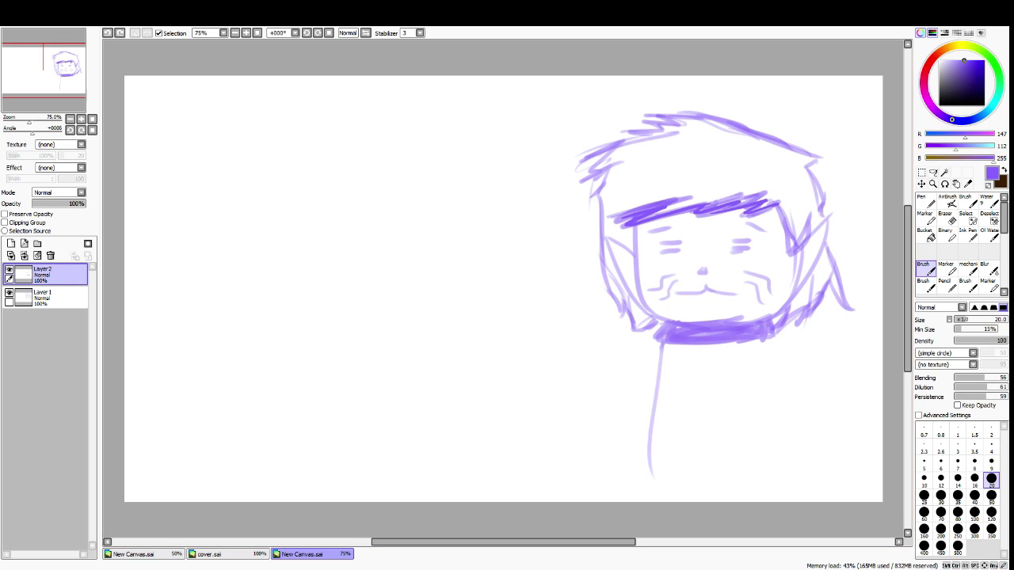
# With the brush size set to 50, draw the coat's curved right outer edge from the collar to the canvas bottom
pyautogui.click(991, 495)
pyautogui.hotkey('ctrl', 'y')
pyautogui.hotkey('ctrl', 'z')
pyautogui.hotkey('ctrl', 'z')
pyautogui.moveTo(663, 343); pyautogui.dragTo(645, 484)
pyautogui.hotkey('ctrl', 'z')
pyautogui.moveTo(665, 336); pyautogui.dragTo(606, 449)
pyautogui.hotkey('ctrl', 'z')
pyautogui.moveTo(663, 345); pyautogui.dragTo(643, 499)
pyautogui.moveTo(761, 325); pyautogui.dragTo(784, 499)
pyautogui.hotkey('ctrl', 'z')
pyautogui.hotkey('ctrl', 'z')
pyautogui.moveTo(765, 335); pyautogui.dragTo(792, 502)
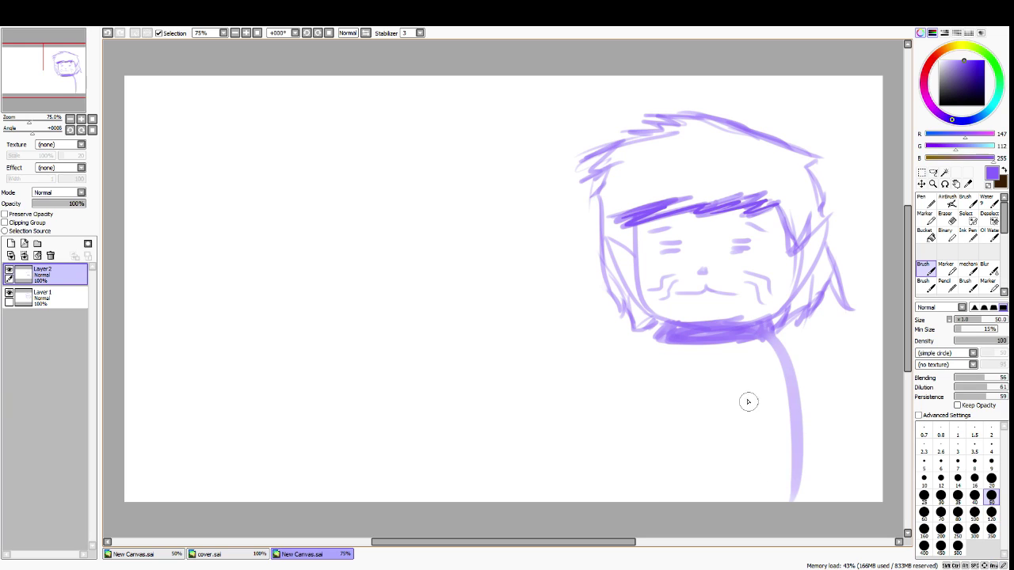
# Draw the coat's left panel with an outer line, an inner line and a short hem at the canvas bottom
pyautogui.moveTo(658, 339); pyautogui.dragTo(675, 502)
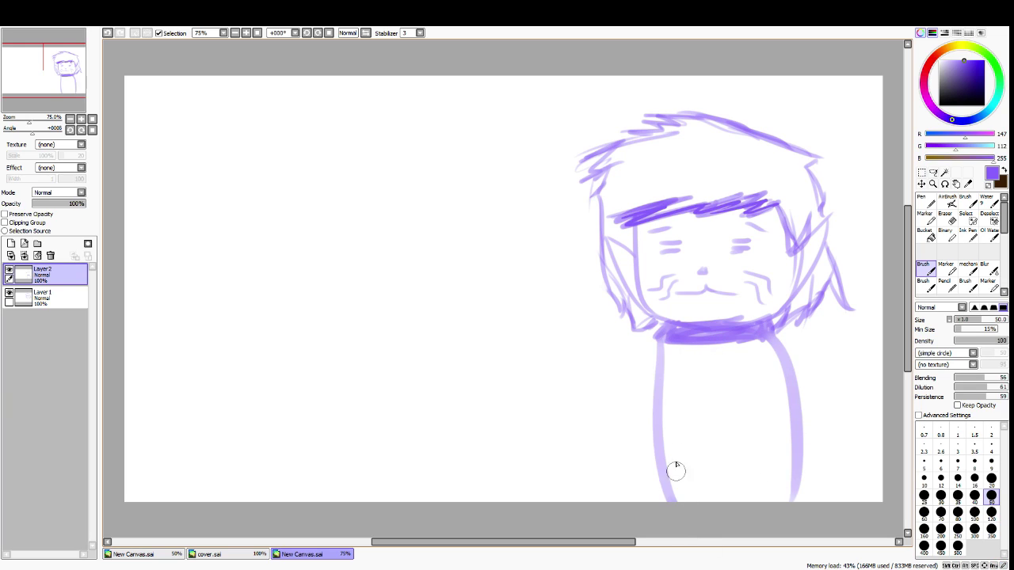
pyautogui.moveTo(694, 348); pyautogui.dragTo(713, 507)
pyautogui.hotkey('ctrl', 'z')
pyautogui.moveTo(686, 355); pyautogui.dragTo(695, 502)
pyautogui.hotkey('ctrl', 'z')
pyautogui.hotkey('ctrl', 'z')
pyautogui.moveTo(657, 339); pyautogui.dragTo(656, 493)
pyautogui.moveTo(687, 341); pyautogui.dragTo(714, 509)
pyautogui.hotkey('ctrl', 'z')
pyautogui.moveTo(687, 344); pyautogui.dragTo(699, 495)
pyautogui.hotkey('ctrl', 'z')
pyautogui.moveTo(688, 342); pyautogui.dragTo(684, 489)
pyautogui.moveTo(689, 451)
pyautogui.mouseDown()
pyautogui.moveTo(701, 494)
pyautogui.moveTo(690, 502)
pyautogui.mouseUp()
pyautogui.hotkey('ctrl', 'z')
pyautogui.moveTo(688, 428)
pyautogui.mouseDown()
pyautogui.moveTo(687, 492)
pyautogui.moveTo(660, 496)
pyautogui.moveTo(702, 497)
pyautogui.mouseUp()
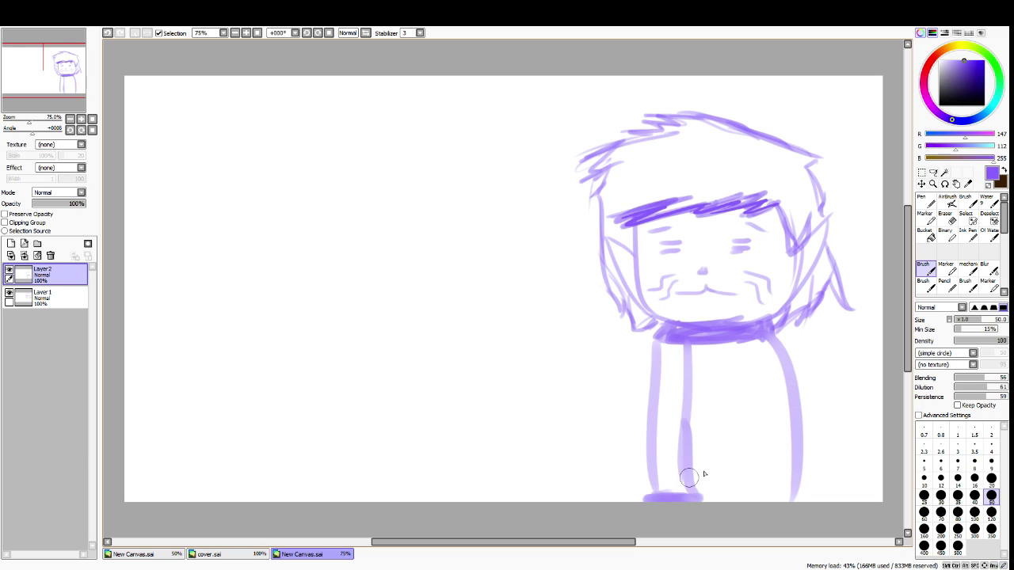
# Complete the coat's right panel with an inner line down from the collar and a hem, keeping the body on its own layer
pyautogui.moveTo(738, 345); pyautogui.dragTo(713, 487)
pyautogui.hotkey('ctrl', 'z')
pyautogui.moveTo(724, 346)
pyautogui.mouseDown()
pyautogui.moveTo(720, 498)
pyautogui.moveTo(823, 499)
pyautogui.moveTo(753, 500)
pyautogui.moveTo(800, 497)
pyautogui.mouseUp()
pyautogui.hotkey('ctrl', 'z')
pyautogui.click(49, 255)
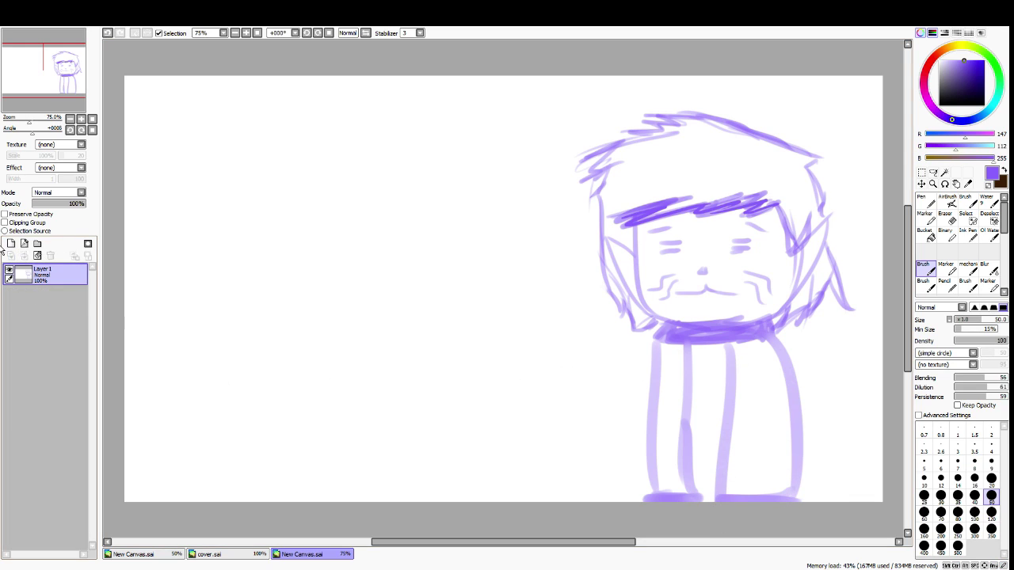
pyautogui.hotkey('ctrl', 'z')
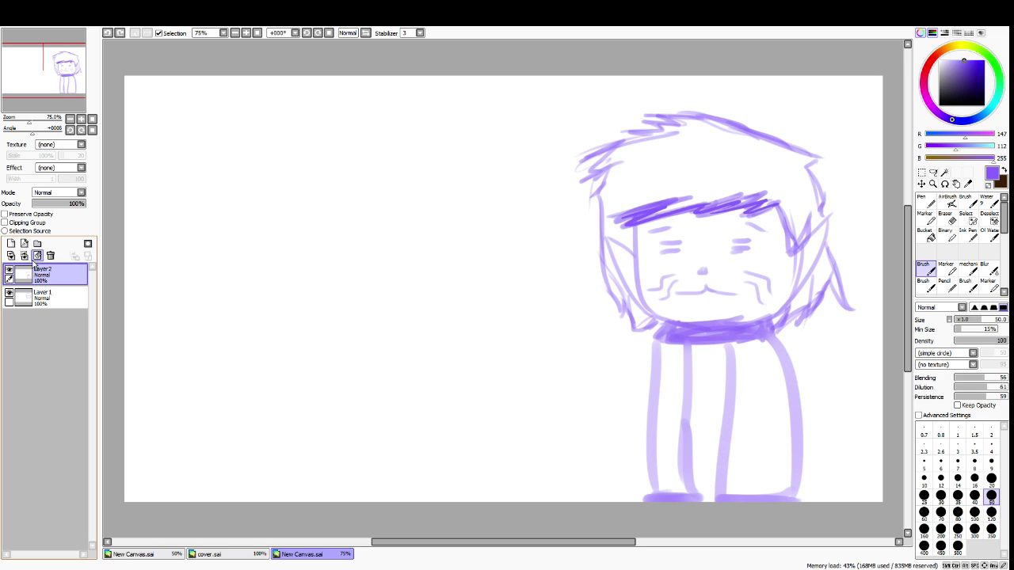
# Add a new layer beneath the line art and fill both coat panels with purple brush strokes
pyautogui.click(11, 243)
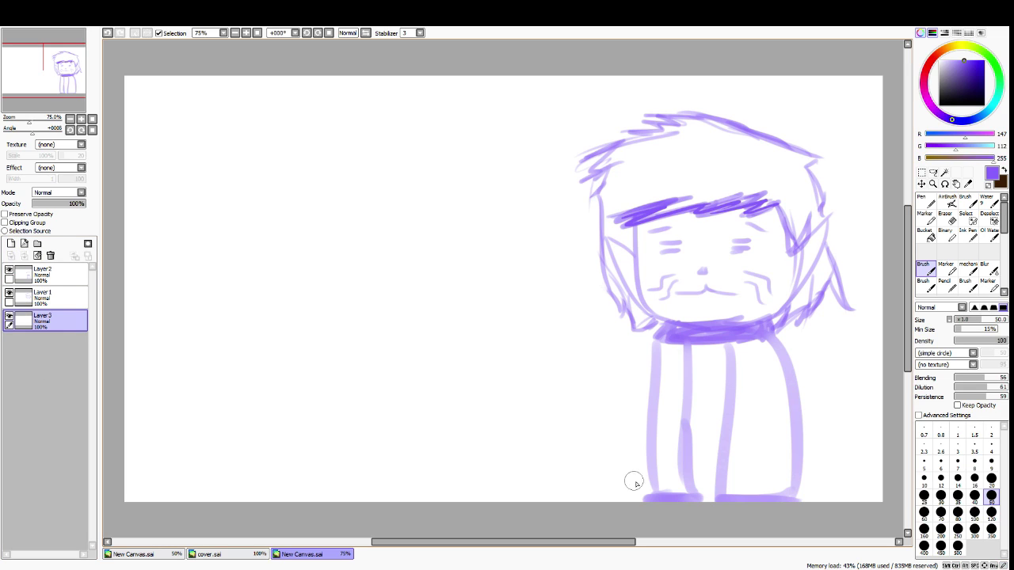
pyautogui.moveTo(674, 480); pyautogui.dragTo(656, 453)
pyautogui.moveTo(664, 483)
pyautogui.mouseDown()
pyautogui.moveTo(668, 382)
pyautogui.moveTo(674, 388)
pyautogui.moveTo(663, 374)
pyautogui.moveTo(665, 390)
pyautogui.moveTo(663, 353)
pyautogui.moveTo(664, 378)
pyautogui.moveTo(682, 382)
pyautogui.moveTo(675, 358)
pyautogui.moveTo(678, 436)
pyautogui.moveTo(678, 346)
pyautogui.moveTo(667, 483)
pyautogui.mouseUp()
pyautogui.moveTo(741, 463)
pyautogui.mouseDown()
pyautogui.moveTo(728, 495)
pyautogui.moveTo(740, 493)
pyautogui.moveTo(724, 485)
pyautogui.moveTo(737, 375)
pyautogui.moveTo(749, 417)
pyautogui.moveTo(732, 350)
pyautogui.moveTo(762, 380)
pyautogui.moveTo(743, 346)
pyautogui.moveTo(739, 355)
pyautogui.moveTo(764, 354)
pyautogui.moveTo(771, 380)
pyautogui.moveTo(754, 345)
pyautogui.moveTo(769, 378)
pyautogui.moveTo(786, 385)
pyautogui.moveTo(776, 404)
pyautogui.moveTo(774, 358)
pyautogui.moveTo(780, 429)
pyautogui.moveTo(773, 351)
pyautogui.moveTo(790, 503)
pyautogui.moveTo(787, 431)
pyautogui.moveTo(783, 510)
pyautogui.moveTo(771, 459)
pyautogui.moveTo(742, 509)
pyautogui.moveTo(755, 491)
pyautogui.moveTo(761, 420)
pyautogui.moveTo(773, 435)
pyautogui.moveTo(766, 418)
pyautogui.moveTo(766, 478)
pyautogui.moveTo(751, 393)
pyautogui.moveTo(768, 452)
pyautogui.moveTo(771, 425)
pyautogui.mouseUp()
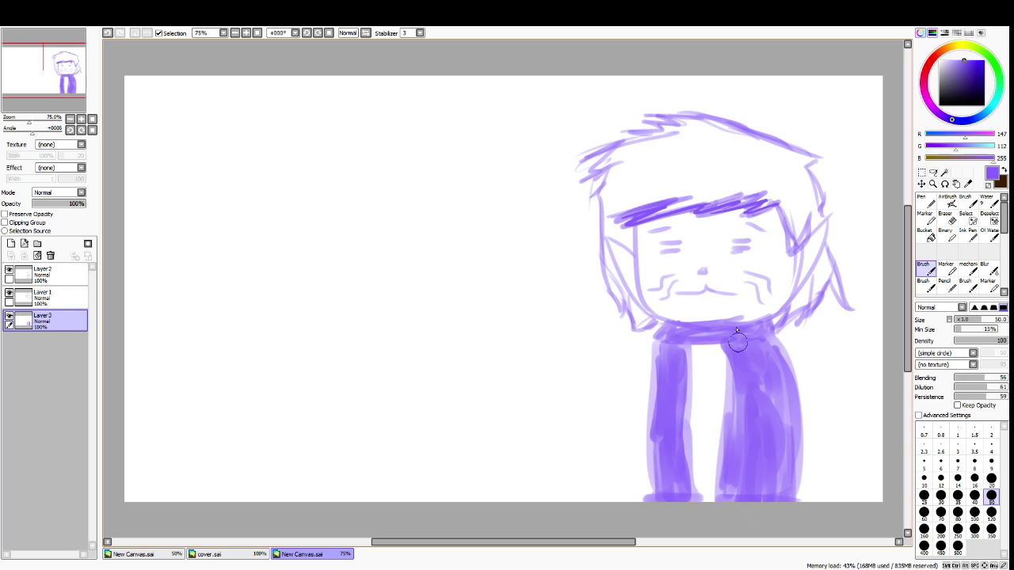
# Sketch a small emblem of pale curved strokes on the chest between the two coat panels
pyautogui.moveTo(693, 387); pyautogui.dragTo(706, 384)
pyautogui.moveTo(699, 419)
pyautogui.mouseDown()
pyautogui.moveTo(711, 416)
pyautogui.moveTo(705, 425)
pyautogui.moveTo(721, 383)
pyautogui.moveTo(704, 436)
pyautogui.mouseUp()
pyautogui.hotkey('ctrl', 'z')
pyautogui.hotkey('ctrl', 'z')
pyautogui.hotkey('ctrl', 'z')
pyautogui.moveTo(713, 379)
pyautogui.mouseDown()
pyautogui.moveTo(708, 425)
pyautogui.moveTo(723, 412)
pyautogui.mouseUp()
pyautogui.hotkey('ctrl', 'z')
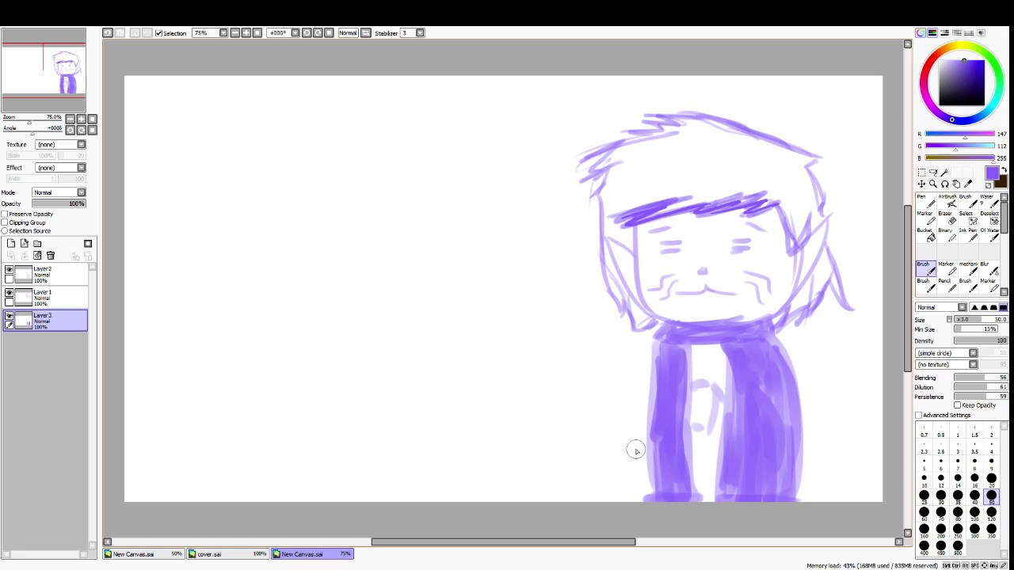
# Add a new layer above all the others and choose a light yellow-orange, RGB 255, 211, 113
pyautogui.click(32, 269)
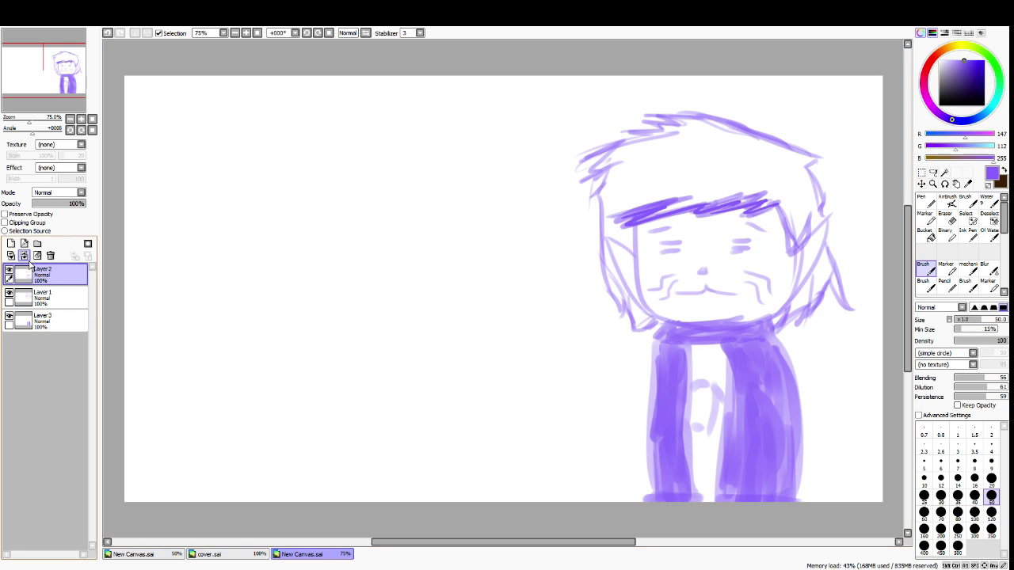
pyautogui.click(24, 244)
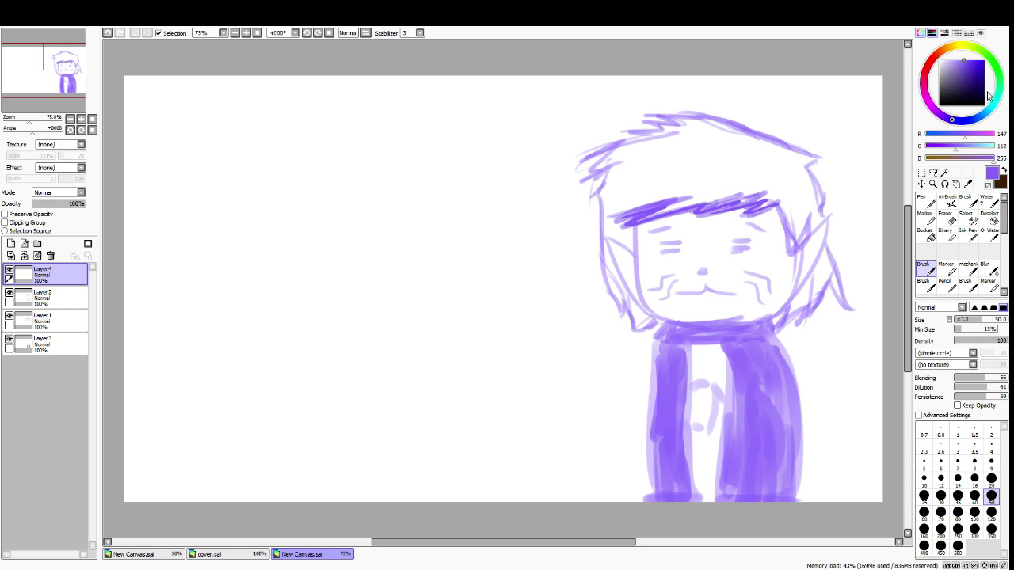
pyautogui.click(949, 46)
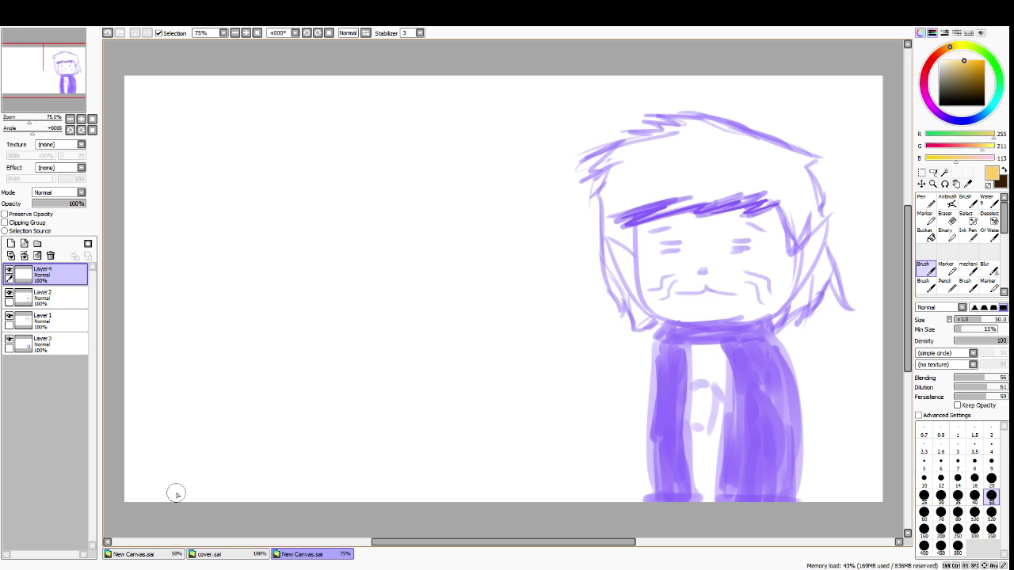
# Search the computer for the catman folder and open catman issue 4.png in Paint as a reference
pyautogui.press('super')
pyautogui.write('catman')
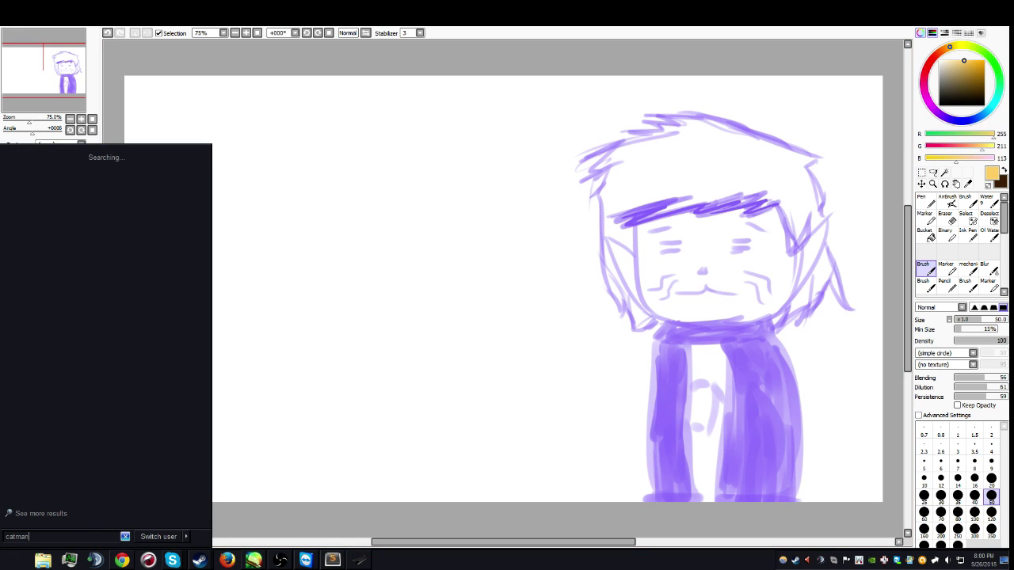
pyautogui.click(48, 242)
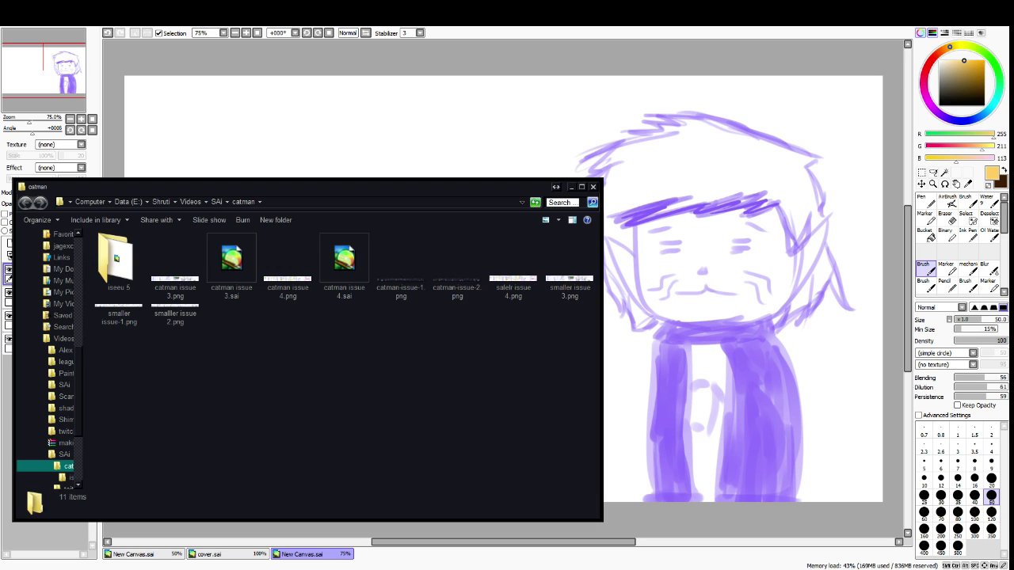
pyautogui.doubleClick(287, 268)
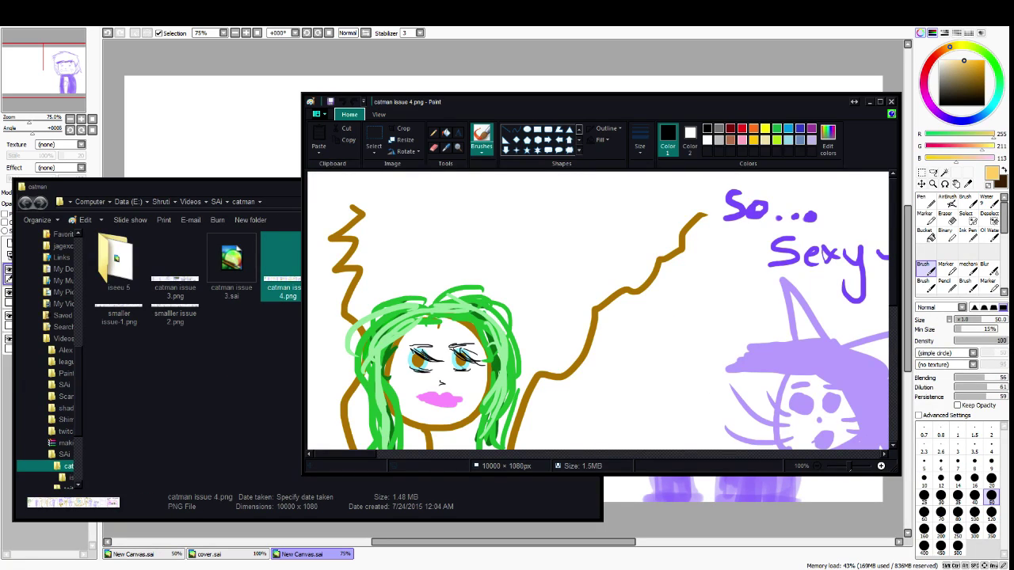
# Look over the character panels in catman issue 4.png and close the picture
pyautogui.hscroll(10, 596, 311)
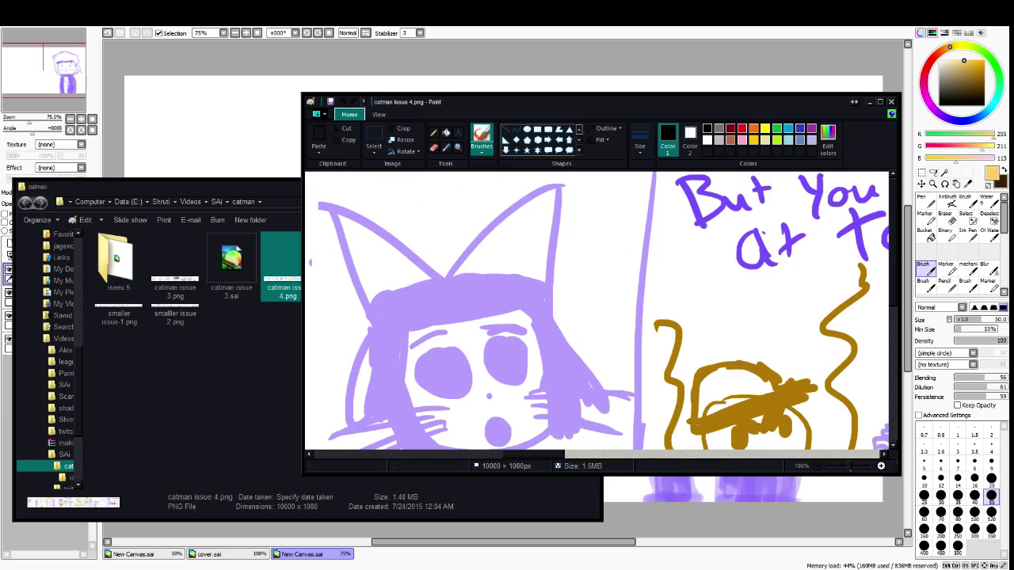
pyautogui.scroll(-6, 653, 305)
pyautogui.scroll(5, 713, 317)
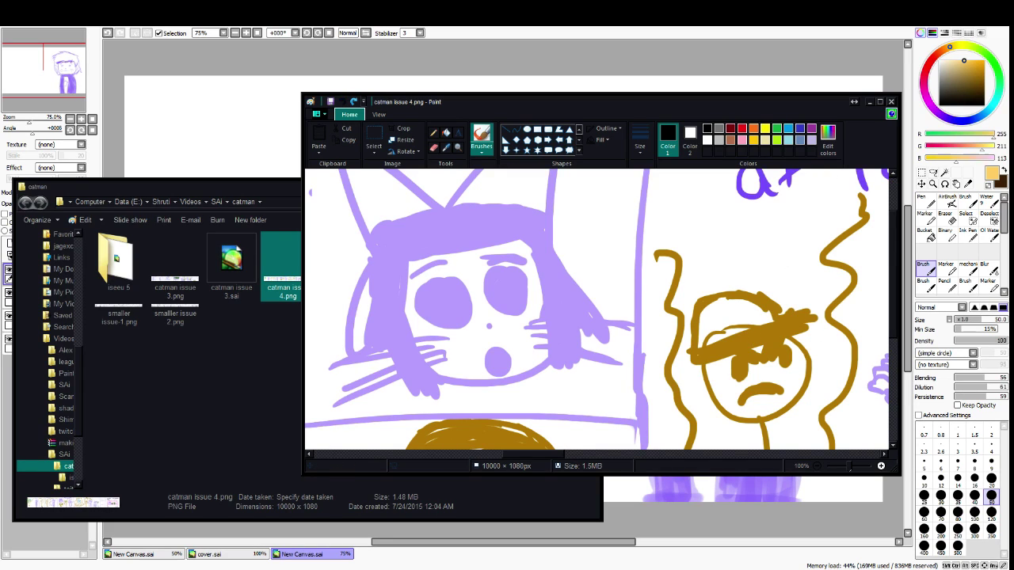
pyautogui.click(891, 102)
# Open catman issue 4.sai in PaintTool SAI, sample the golden brown of its line art, and return to the new comic canvas
pyautogui.click(616, 294)
pyautogui.doubleClick(339, 265)
pyautogui.scroll(7, 475, 289)
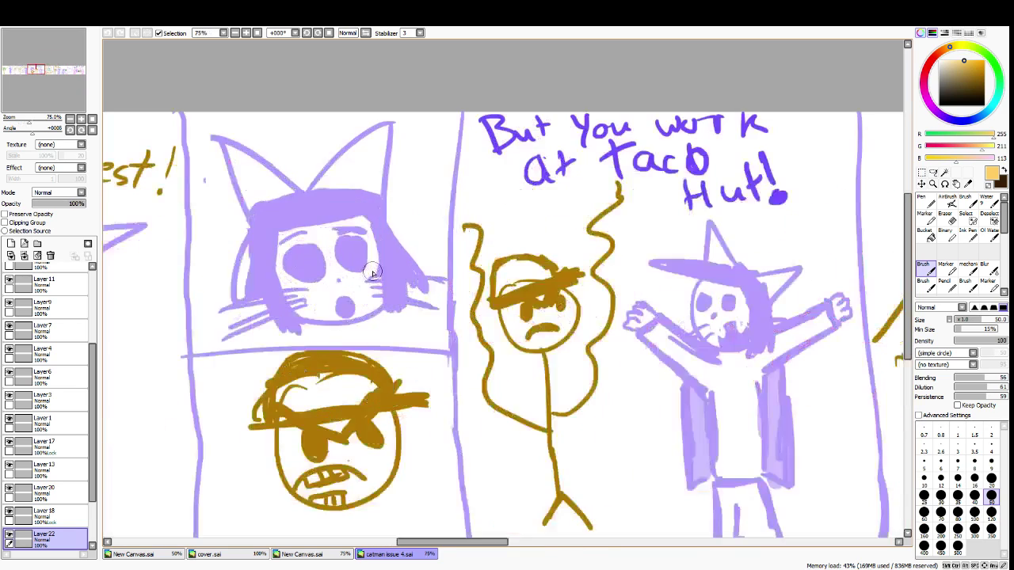
pyautogui.click(306, 542)
pyautogui.click(301, 554)
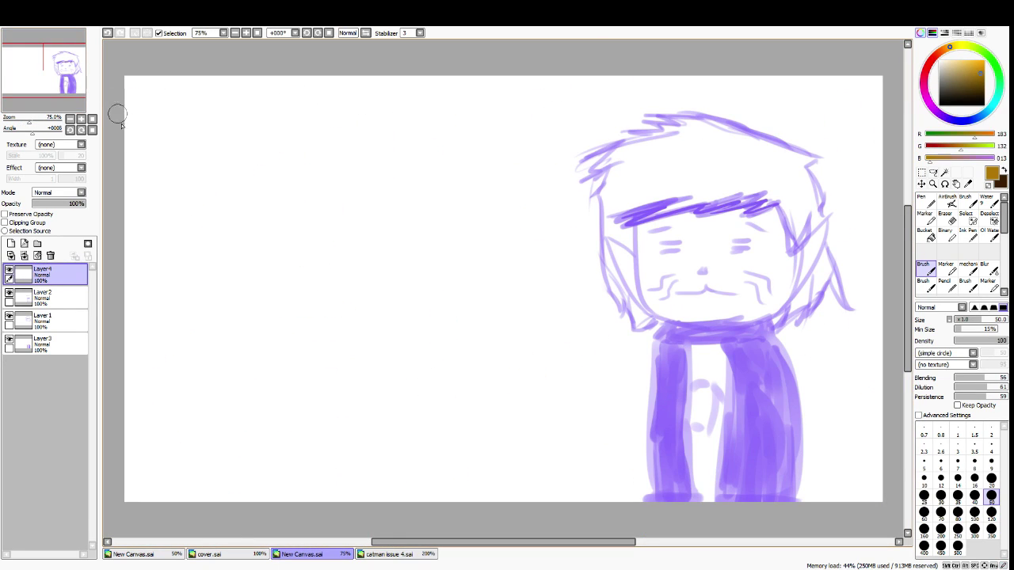
# Draw a rounded head outline in golden brown on the empty side of the canvas, undoing the unsuccessful strokes
pyautogui.moveTo(317, 267); pyautogui.dragTo(381, 241)
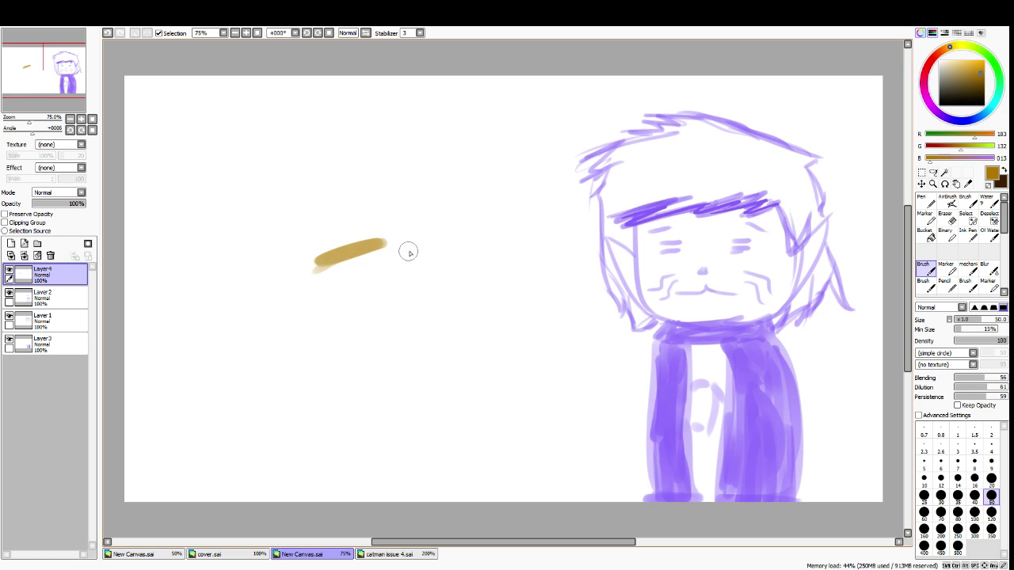
pyautogui.hotkey('ctrl', 'z')
pyautogui.moveTo(317, 190)
pyautogui.mouseDown()
pyautogui.moveTo(407, 232)
pyautogui.moveTo(400, 194)
pyautogui.moveTo(312, 181)
pyautogui.moveTo(290, 199)
pyautogui.moveTo(282, 188)
pyautogui.moveTo(301, 181)
pyautogui.mouseUp()
pyautogui.hotkey('ctrl', 'z')
pyautogui.hotkey('ctrl', 'z')
pyautogui.hotkey('ctrl', 'z')
pyautogui.click(227, 206)
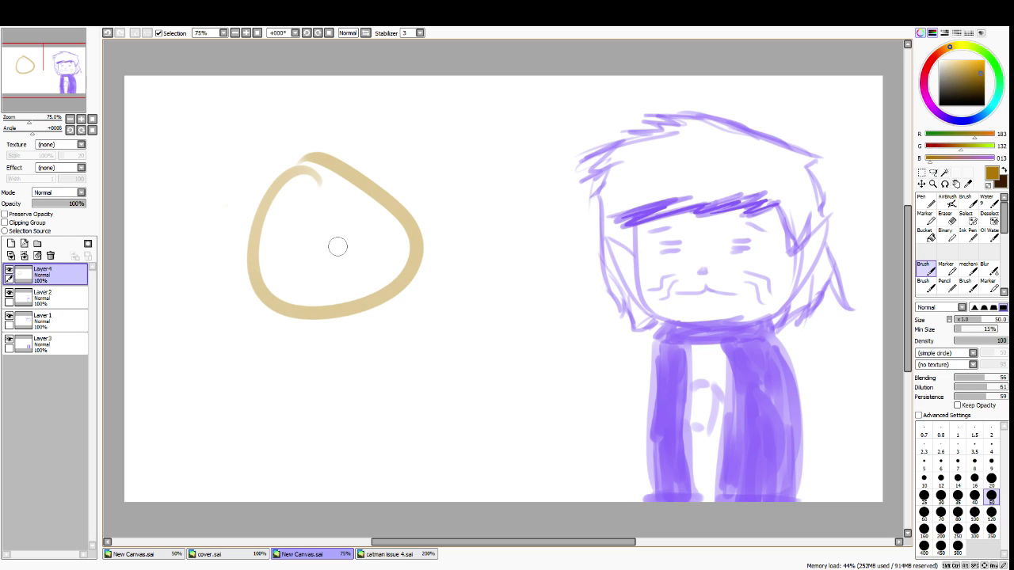
# Draw a slanted hat brim across the top of the head with a domed crown above it, keeping the size 50 brush
pyautogui.moveTo(176, 231); pyautogui.dragTo(445, 162)
pyautogui.moveTo(387, 183); pyautogui.dragTo(463, 155)
pyautogui.moveTo(252, 201)
pyautogui.mouseDown()
pyautogui.moveTo(255, 151)
pyautogui.moveTo(287, 123)
pyautogui.moveTo(343, 125)
pyautogui.moveTo(381, 177)
pyautogui.moveTo(410, 159)
pyautogui.moveTo(298, 153)
pyautogui.moveTo(276, 192)
pyautogui.moveTo(353, 171)
pyautogui.moveTo(256, 191)
pyautogui.mouseUp()
pyautogui.press('e')
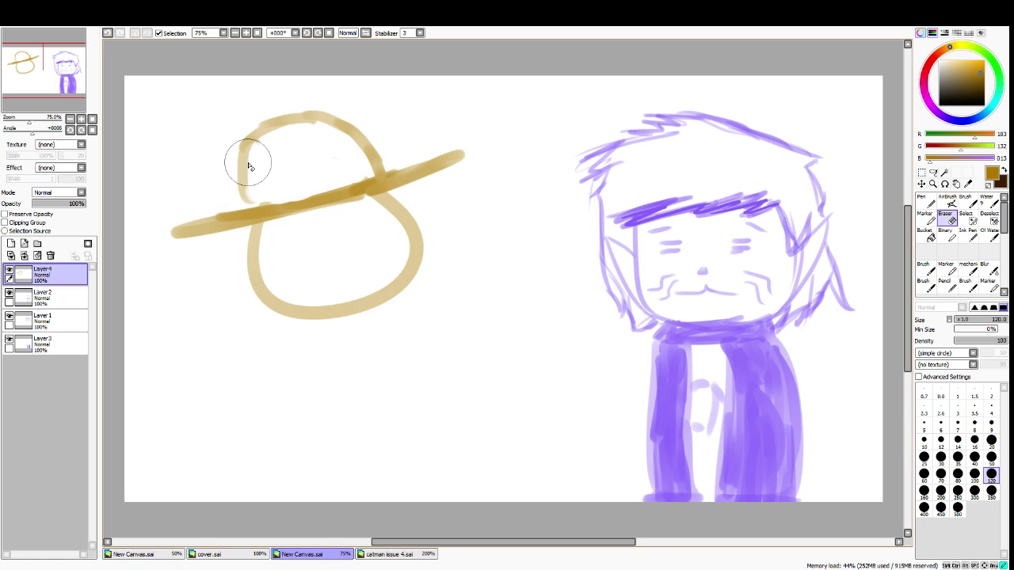
pyautogui.click(925, 203)
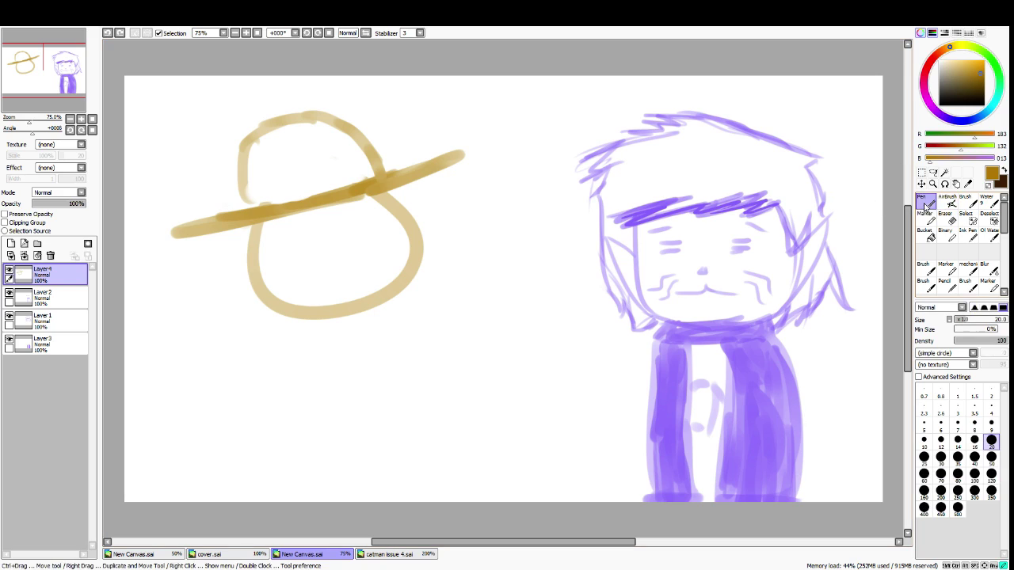
pyautogui.click(924, 267)
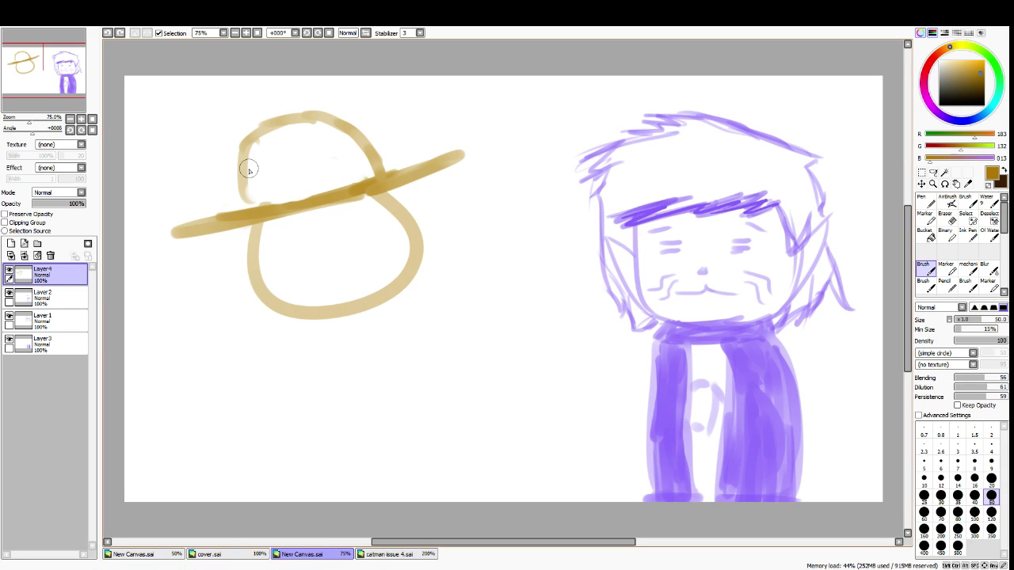
# Fill the hat's crown with crisscrossing diagonal strokes as a straw weave
pyautogui.moveTo(249, 168); pyautogui.dragTo(267, 141)
pyautogui.moveTo(246, 198); pyautogui.dragTo(292, 133)
pyautogui.moveTo(268, 210); pyautogui.dragTo(329, 126)
pyautogui.moveTo(314, 197); pyautogui.dragTo(371, 166)
pyautogui.moveTo(235, 163); pyautogui.dragTo(291, 194)
pyautogui.moveTo(251, 140); pyautogui.dragTo(334, 198)
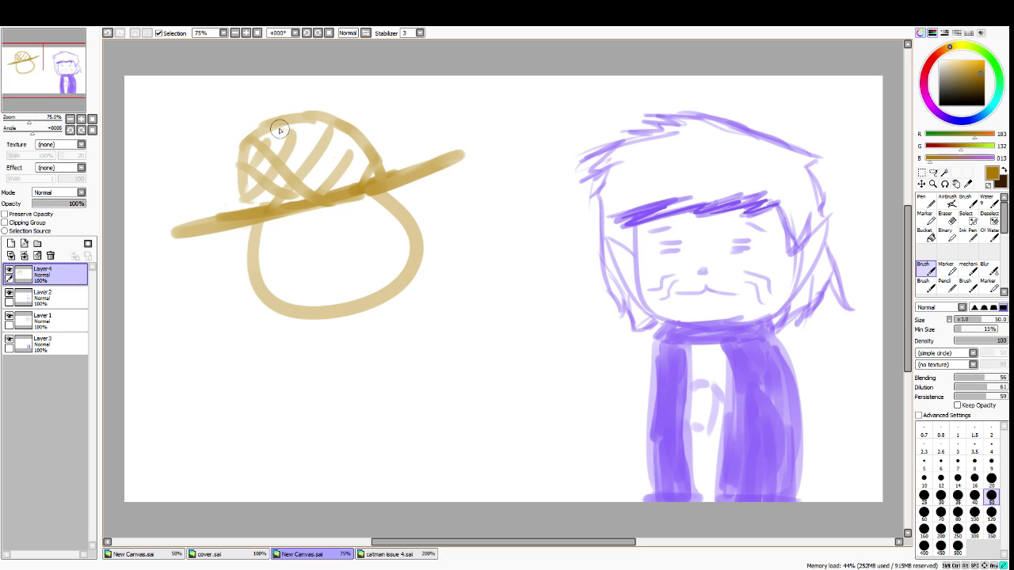
pyautogui.moveTo(280, 131); pyautogui.dragTo(352, 185)
pyautogui.moveTo(317, 133); pyautogui.dragTo(374, 170)
# Widen both ends of the hat brim with upturned edges and fill them with short weave strokes
pyautogui.moveTo(165, 216)
pyautogui.mouseDown()
pyautogui.moveTo(239, 212)
pyautogui.moveTo(270, 200)
pyautogui.mouseUp()
pyautogui.moveTo(388, 163)
pyautogui.mouseDown()
pyautogui.moveTo(430, 140)
pyautogui.moveTo(446, 145)
pyautogui.moveTo(414, 151)
pyautogui.moveTo(448, 153)
pyautogui.mouseUp()
pyautogui.hotkey('ctrl', 'z')
pyautogui.hotkey('ctrl', 'z')
pyautogui.moveTo(177, 216)
pyautogui.mouseDown()
pyautogui.moveTo(212, 222)
pyautogui.moveTo(171, 226)
pyautogui.moveTo(220, 216)
pyautogui.moveTo(202, 223)
pyautogui.mouseUp()
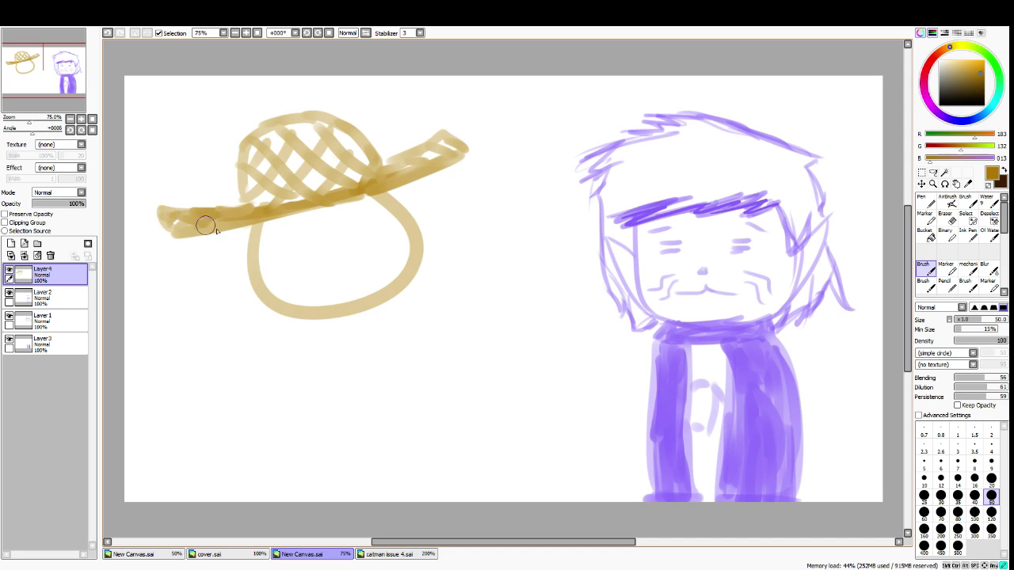
pyautogui.moveTo(403, 159)
pyautogui.mouseDown()
pyautogui.moveTo(437, 158)
pyautogui.moveTo(427, 148)
pyautogui.moveTo(447, 140)
pyautogui.moveTo(435, 162)
pyautogui.moveTo(407, 166)
pyautogui.moveTo(421, 148)
pyautogui.moveTo(433, 166)
pyautogui.moveTo(457, 164)
pyautogui.mouseUp()
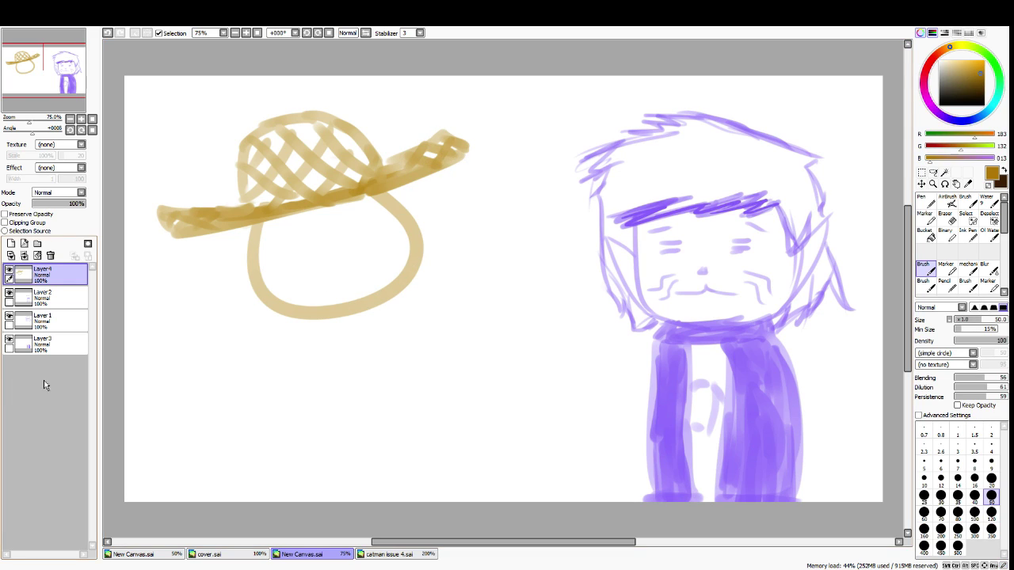
# Draw a single stick body line from the bottom of the head down to the canvas edge
pyautogui.moveTo(346, 315); pyautogui.dragTo(342, 468)
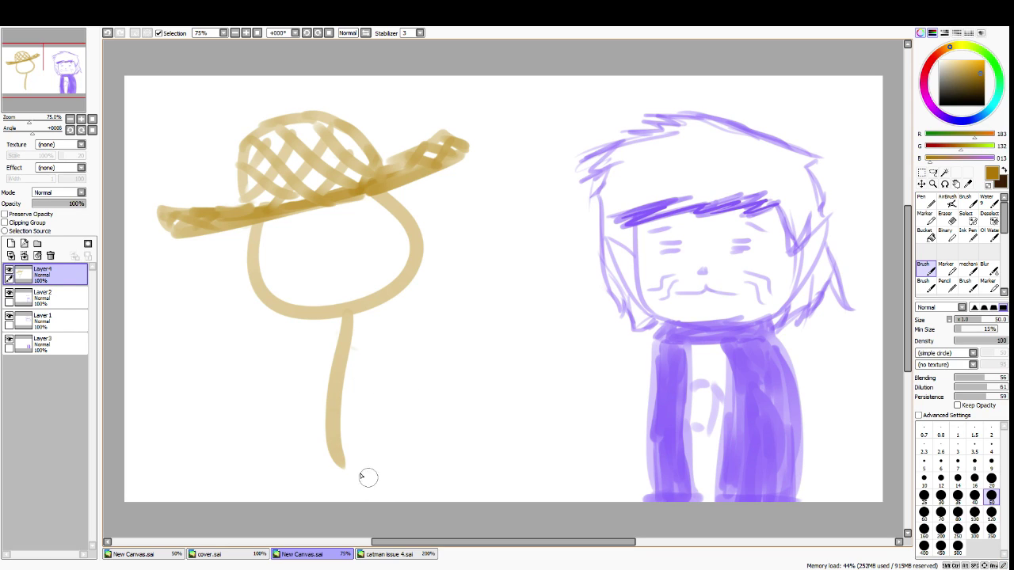
pyautogui.hotkey('ctrl', 'z')
pyautogui.moveTo(338, 314); pyautogui.dragTo(338, 498)
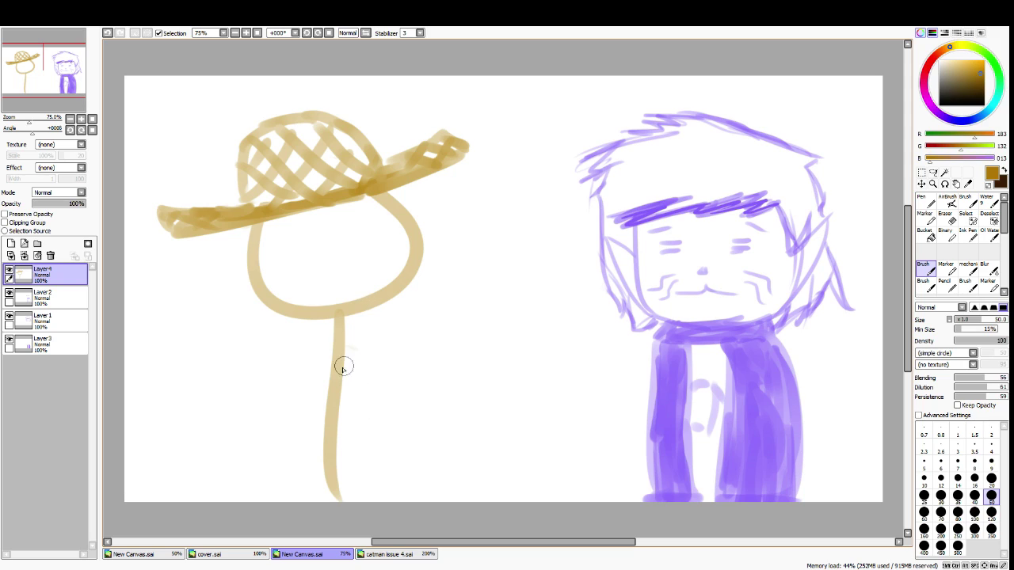
# On a new layer, crosshatch the upper part of the stick body in red, RGB 206, 0, 0, with a size 9 brush
pyautogui.moveTo(924, 67); pyautogui.dragTo(945, 73)
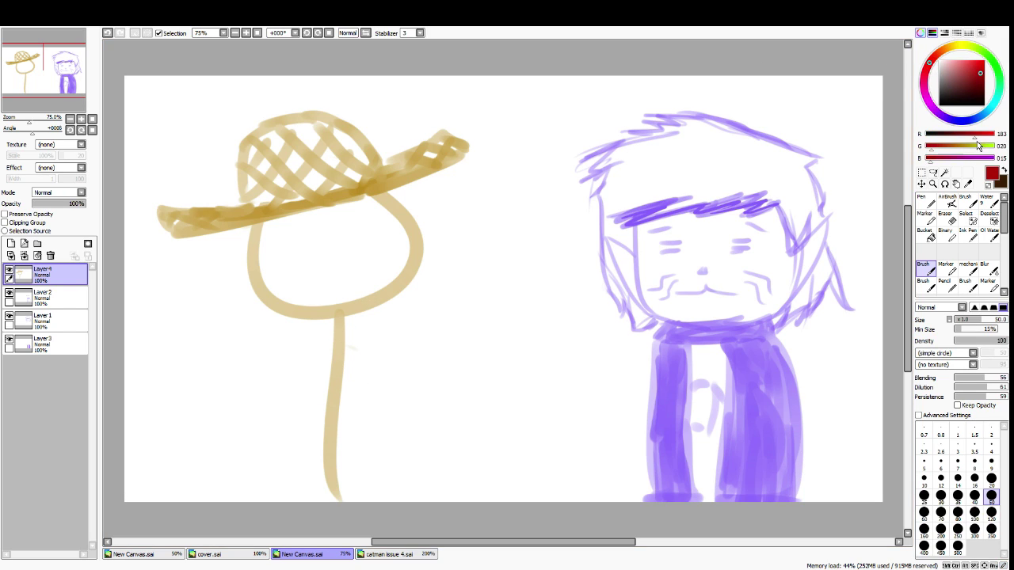
pyautogui.moveTo(931, 149)
pyautogui.mouseDown()
pyautogui.moveTo(865, 150)
pyautogui.moveTo(901, 163)
pyautogui.mouseUp()
pyautogui.moveTo(974, 136); pyautogui.dragTo(999, 135)
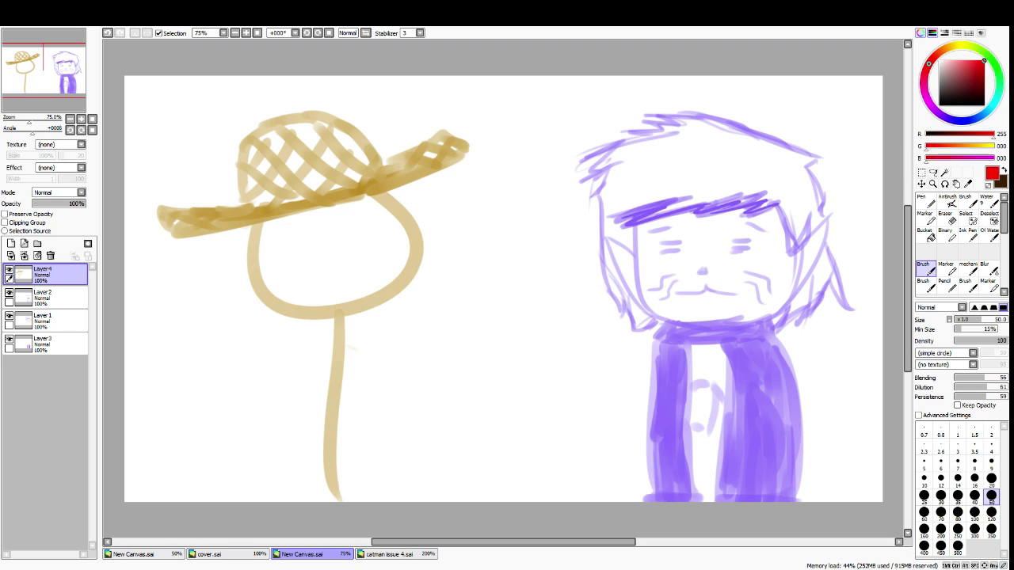
pyautogui.click(981, 136)
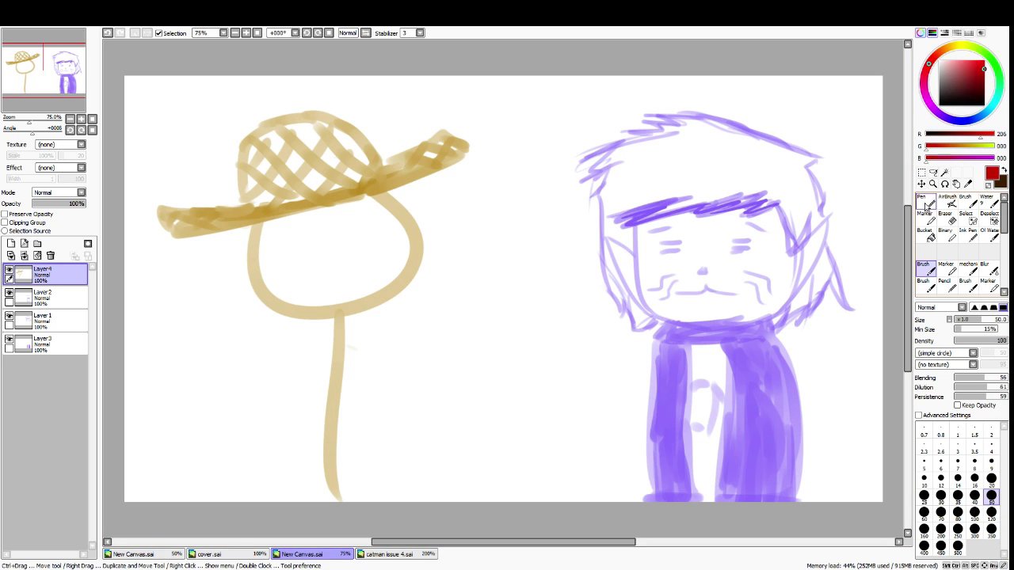
pyautogui.click(991, 463)
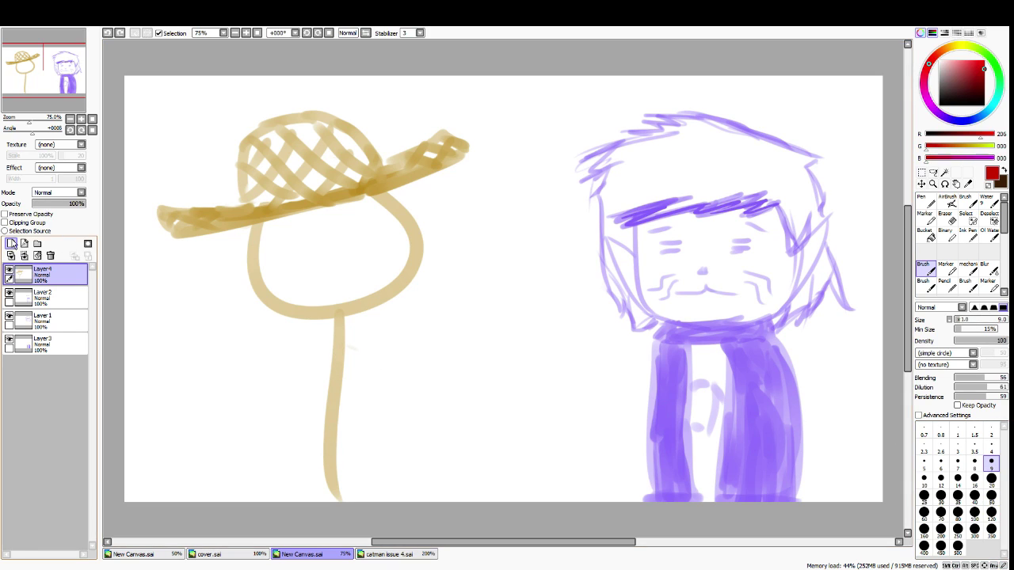
pyautogui.click(11, 244)
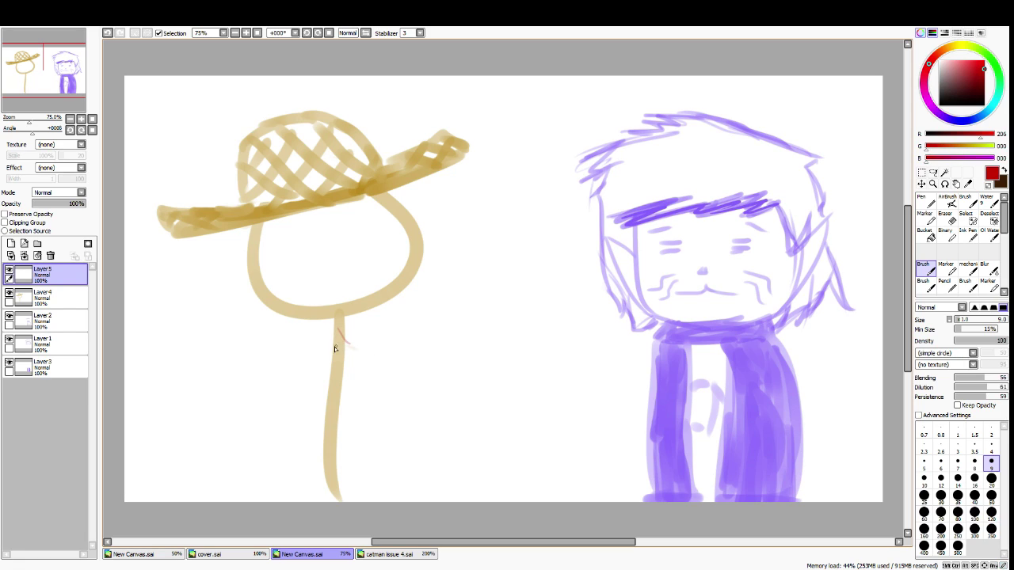
pyautogui.moveTo(331, 332); pyautogui.dragTo(334, 346)
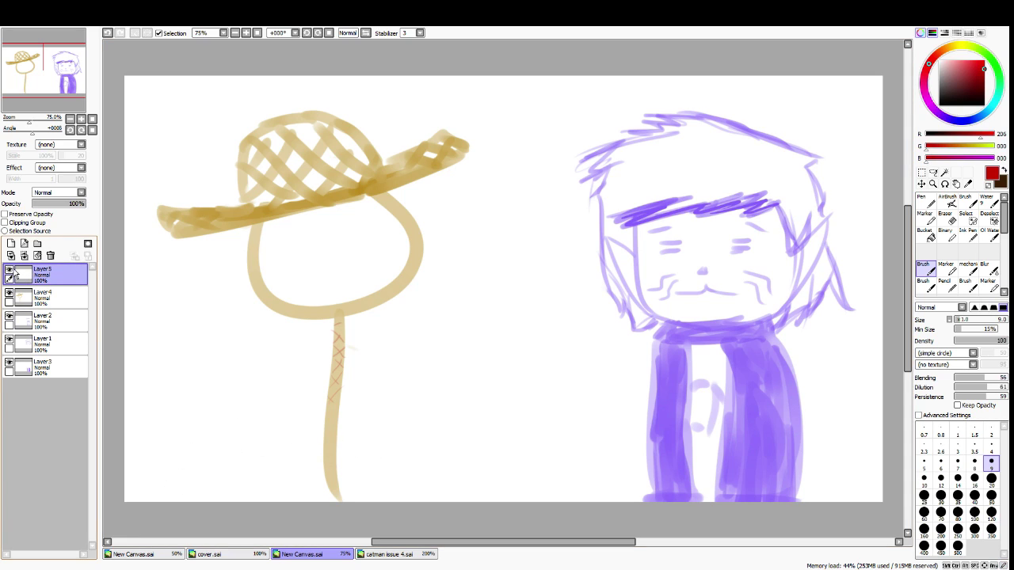
# On a new layer, draw two vertical overall straps beside the body in dark blue, RGB 36, 73, 123, with a size 20 brush
pyautogui.click(10, 243)
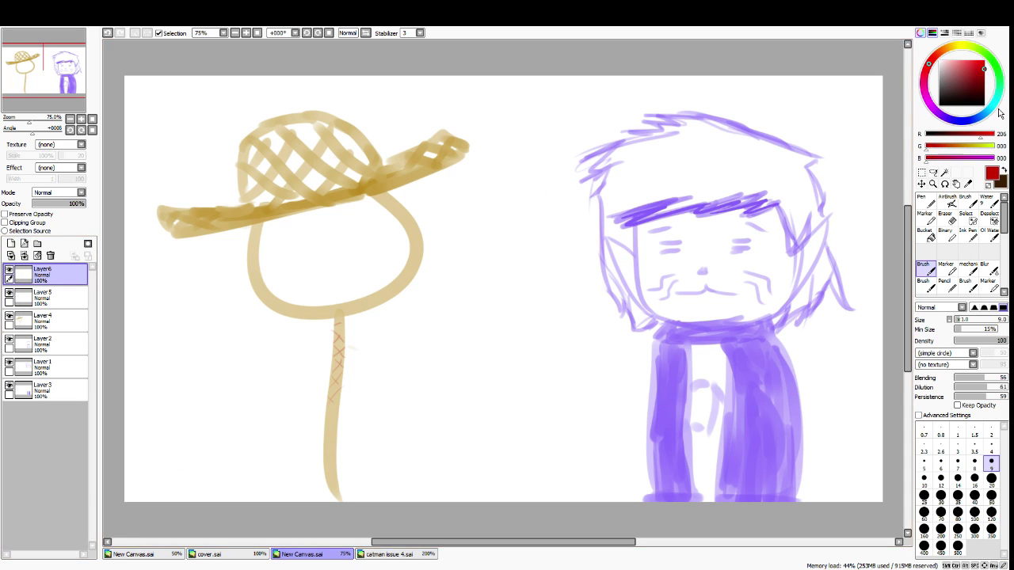
pyautogui.click(979, 117)
pyautogui.click(971, 83)
pyautogui.click(991, 496)
pyautogui.click(991, 478)
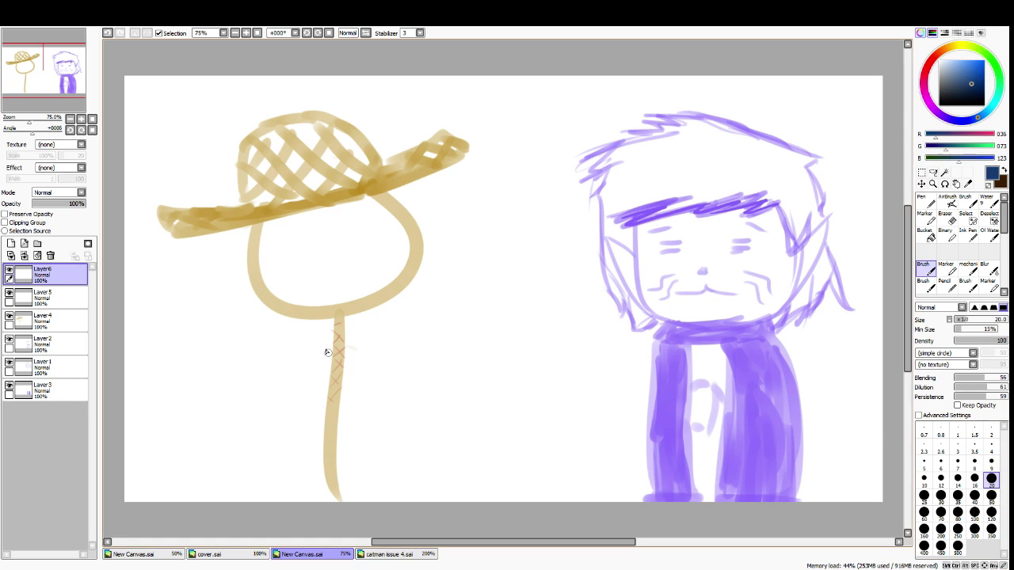
pyautogui.moveTo(307, 336); pyautogui.dragTo(302, 468)
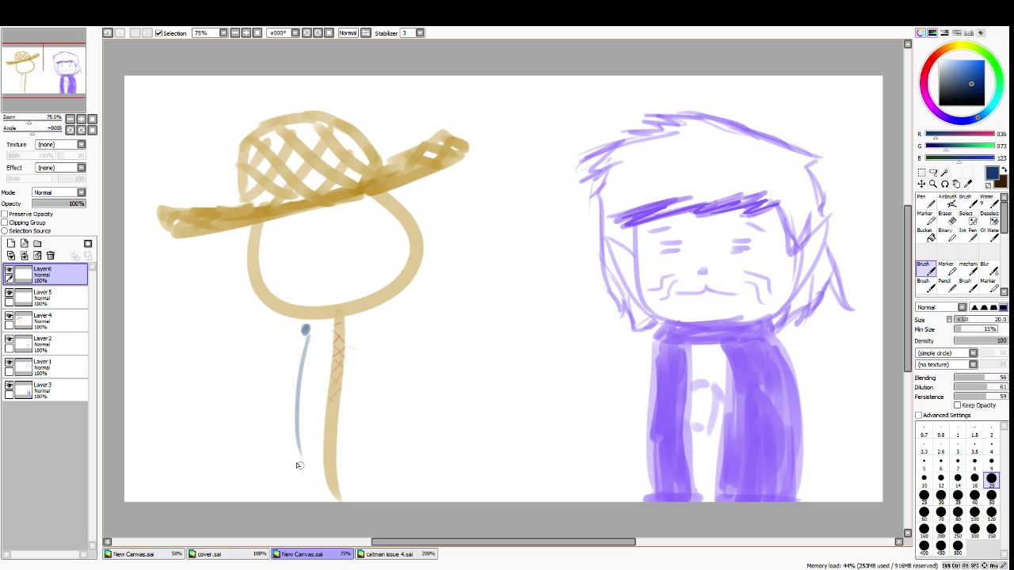
pyautogui.moveTo(368, 319)
pyautogui.mouseDown()
pyautogui.moveTo(375, 453)
pyautogui.moveTo(360, 449)
pyautogui.moveTo(366, 423)
pyautogui.moveTo(371, 474)
pyautogui.mouseUp()
# Draw the slanted waistband joining the two straps and outline the tops of the trouser legs
pyautogui.moveTo(297, 439)
pyautogui.mouseDown()
pyautogui.moveTo(301, 498)
pyautogui.moveTo(376, 475)
pyautogui.mouseUp()
pyautogui.moveTo(308, 485); pyautogui.dragTo(392, 465)
pyautogui.moveTo(377, 474); pyautogui.dragTo(384, 501)
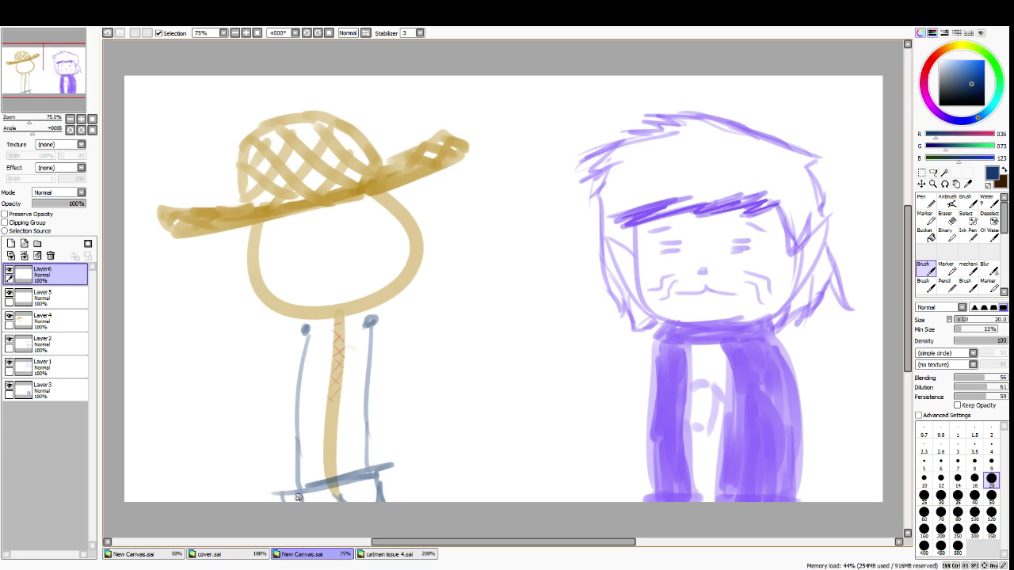
pyautogui.moveTo(277, 497); pyautogui.dragTo(372, 476)
pyautogui.moveTo(306, 490)
pyautogui.mouseDown()
pyautogui.moveTo(369, 469)
pyautogui.moveTo(383, 500)
pyautogui.mouseUp()
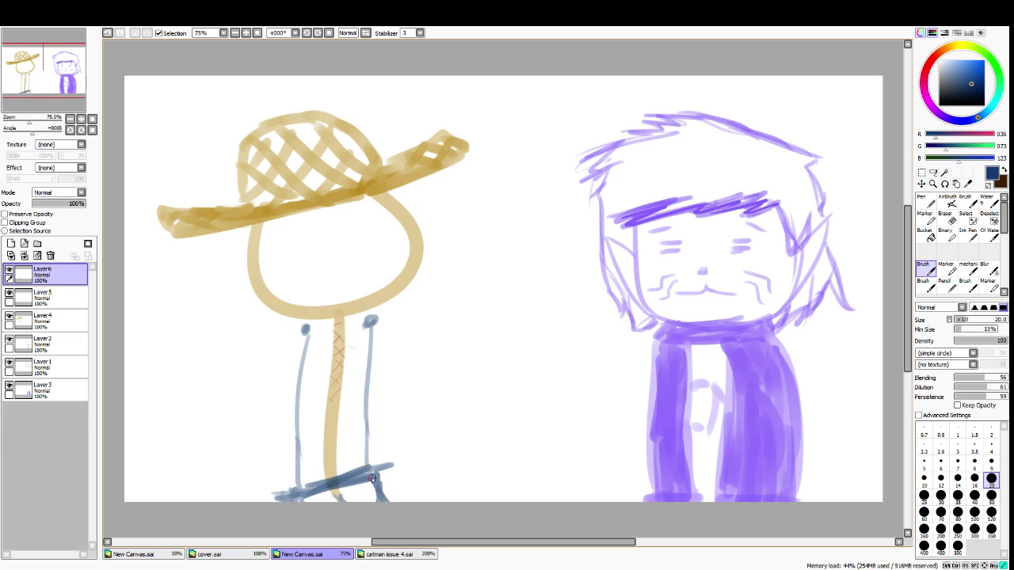
# Add a new layer beneath the blue line art and fill the trousers with a size 50 brush
pyautogui.click(9, 244)
pyautogui.moveTo(44, 274); pyautogui.dragTo(48, 298)
pyautogui.click(990, 497)
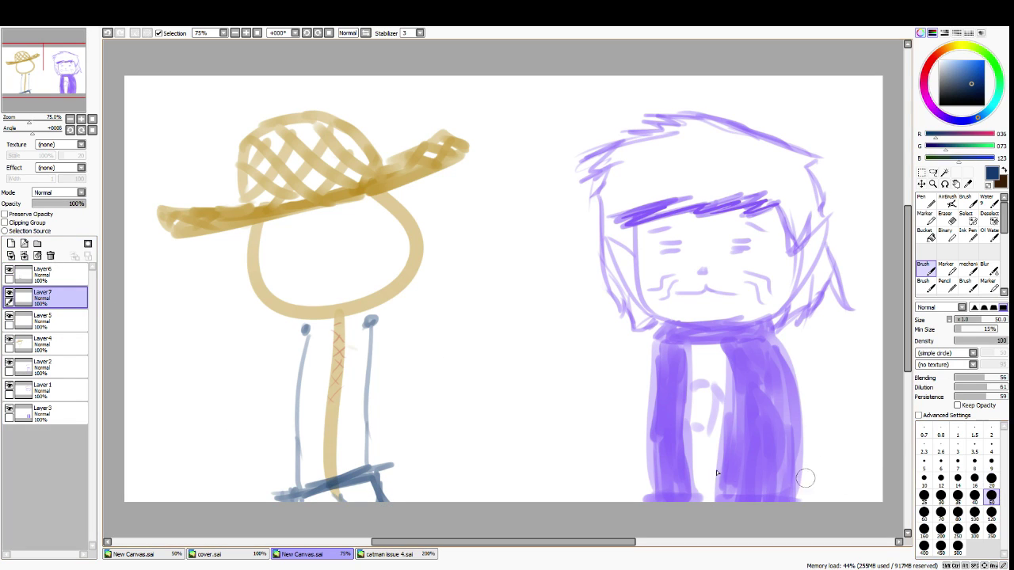
pyautogui.moveTo(315, 499)
pyautogui.mouseDown()
pyautogui.moveTo(367, 495)
pyautogui.moveTo(364, 483)
pyautogui.moveTo(374, 491)
pyautogui.moveTo(363, 494)
pyautogui.moveTo(378, 492)
pyautogui.moveTo(374, 480)
pyautogui.moveTo(401, 509)
pyautogui.moveTo(368, 475)
pyautogui.moveTo(292, 490)
pyautogui.moveTo(303, 509)
pyautogui.moveTo(290, 458)
pyautogui.moveTo(300, 487)
pyautogui.moveTo(290, 355)
pyautogui.moveTo(294, 412)
pyautogui.moveTo(298, 360)
pyautogui.mouseUp()
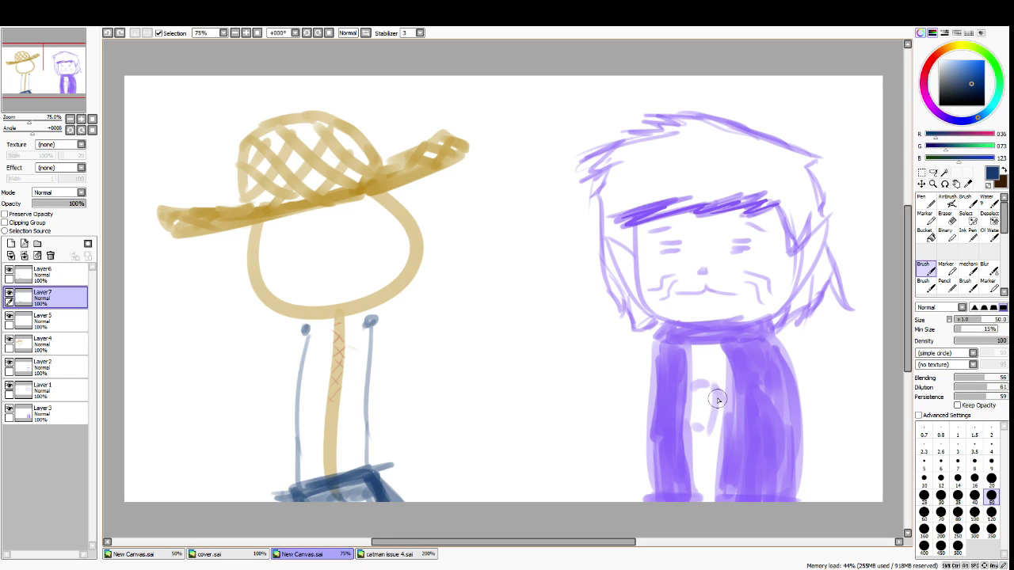
# On the blue line art layer, add a thin curved line beside each strap with a size 9 brush
pyautogui.click(56, 274)
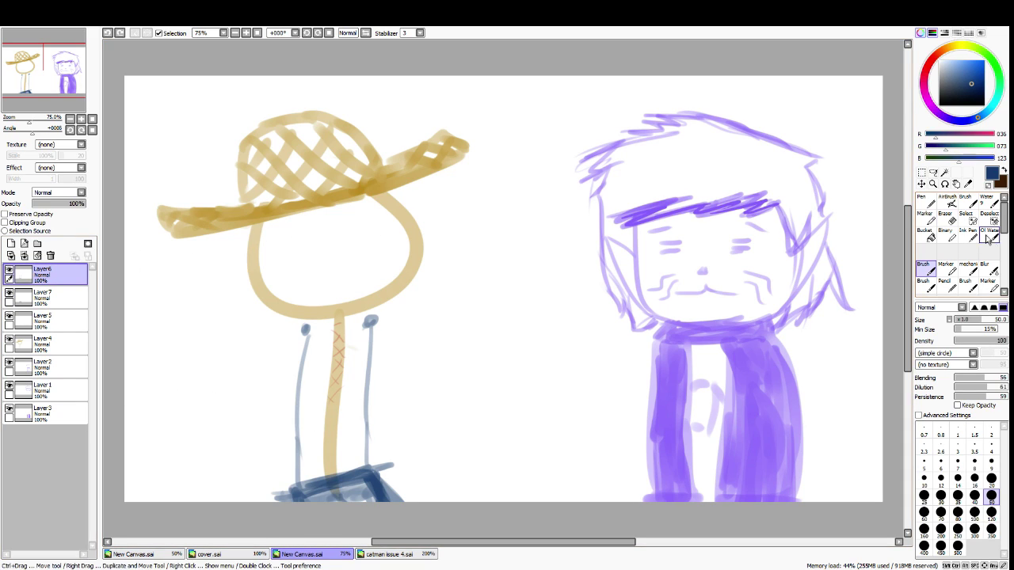
pyautogui.click(991, 462)
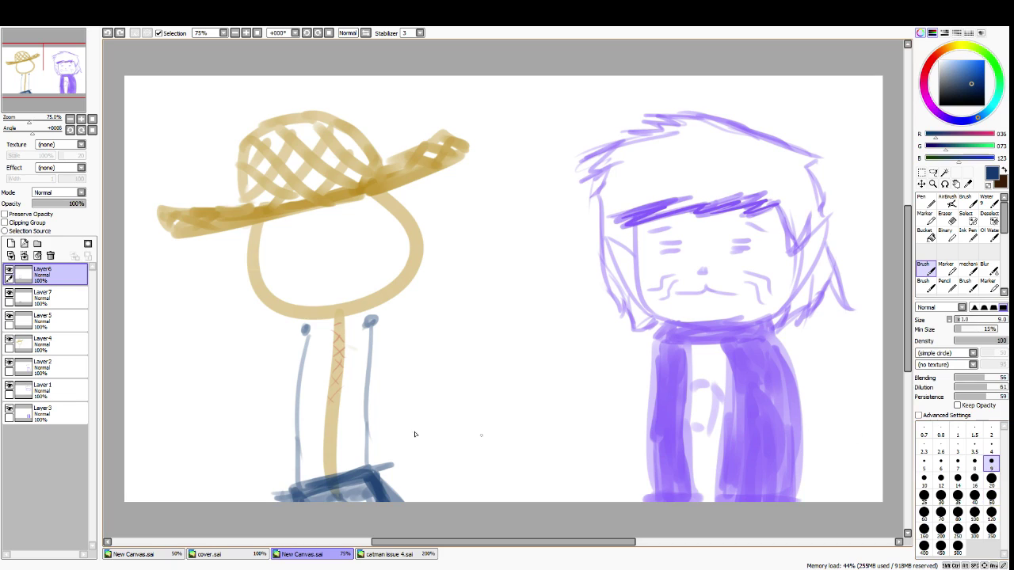
pyautogui.moveTo(305, 335); pyautogui.dragTo(260, 451)
pyautogui.hotkey('ctrl', 'z')
pyautogui.moveTo(303, 341); pyautogui.dragTo(267, 479)
pyautogui.moveTo(365, 324); pyautogui.dragTo(350, 463)
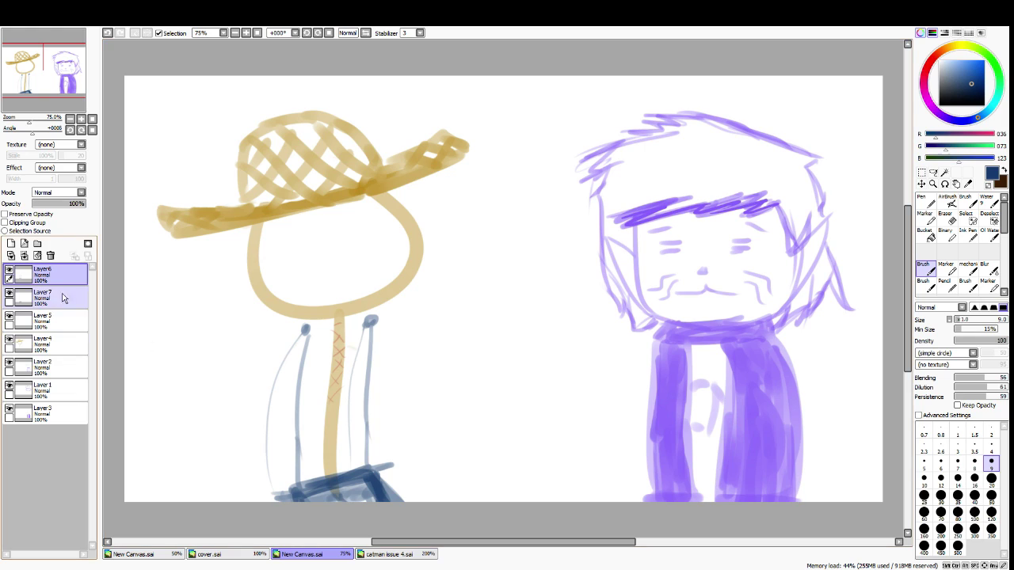
# On a new layer, draw dash eyes and a crooked mouth with a size 20 brush in tan sampled from the hat brim
pyautogui.click(11, 243)
pyautogui.keyDown('alt'); pyautogui.click(333, 197); pyautogui.keyUp('alt')
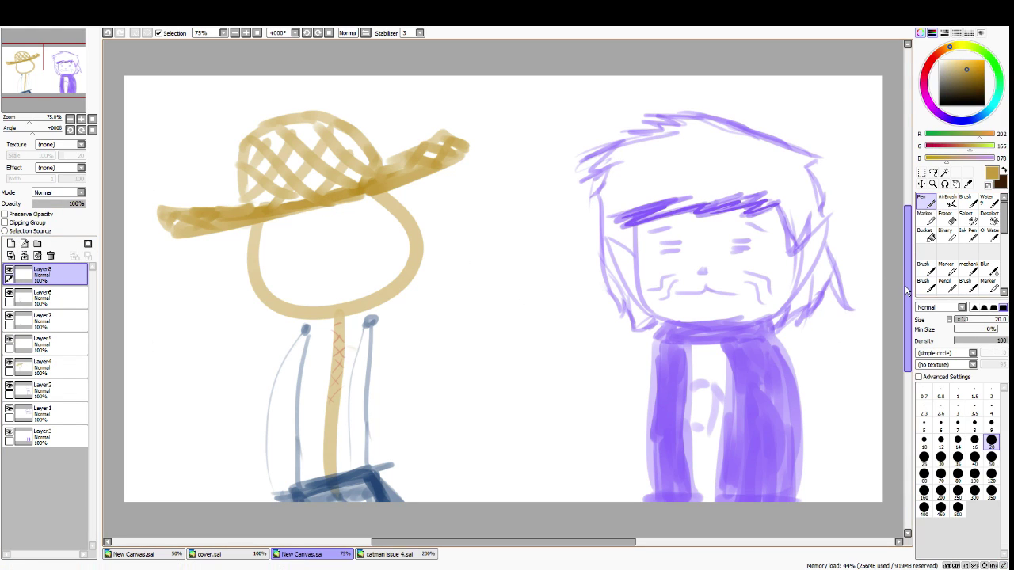
pyautogui.click(991, 479)
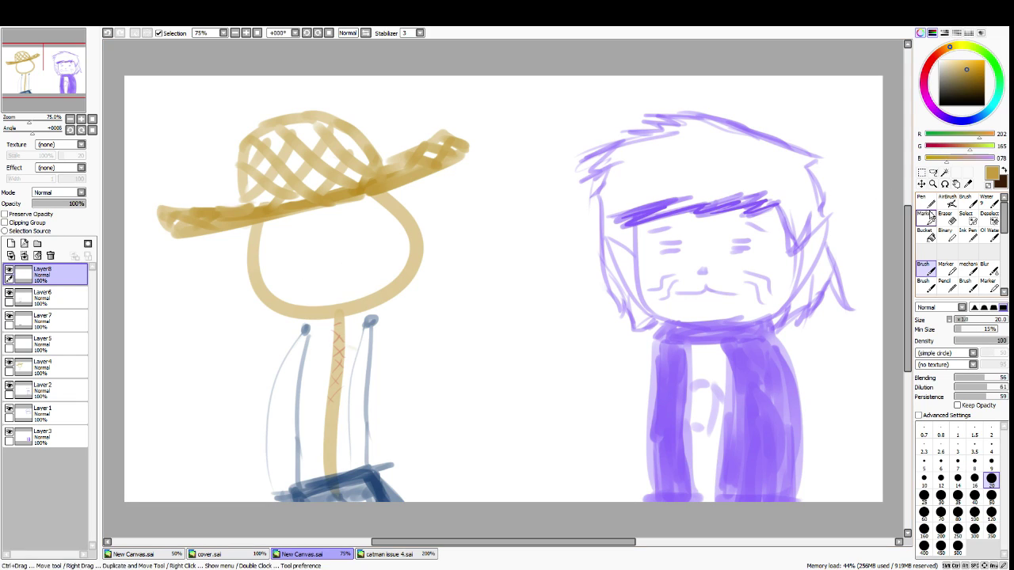
pyautogui.moveTo(292, 282)
pyautogui.mouseDown()
pyautogui.moveTo(306, 293)
pyautogui.moveTo(294, 275)
pyautogui.moveTo(304, 281)
pyautogui.moveTo(300, 293)
pyautogui.moveTo(344, 277)
pyautogui.mouseUp()
pyautogui.hotkey('ctrl', 'z')
pyautogui.moveTo(288, 240); pyautogui.dragTo(365, 224)
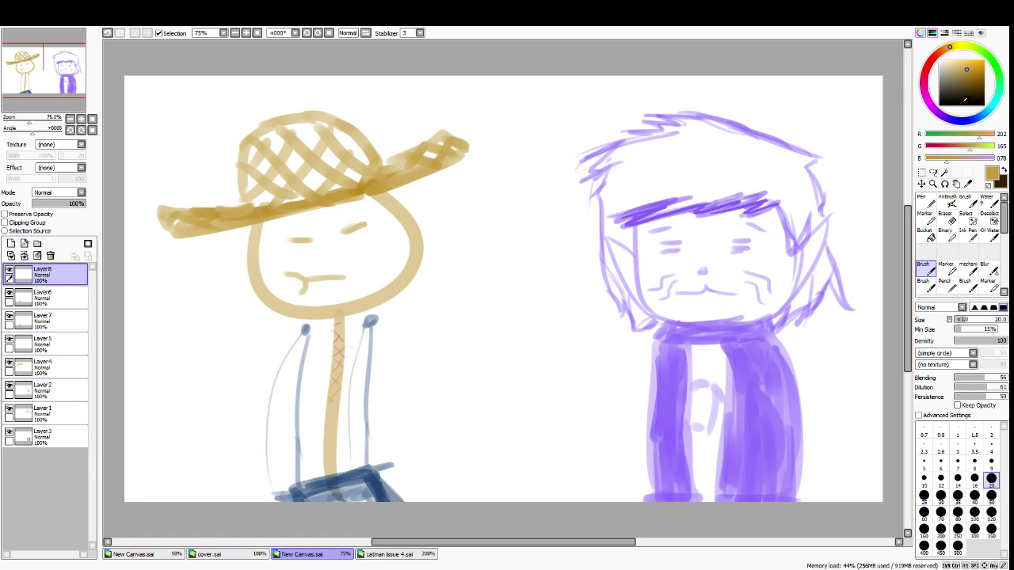
# On a new layer, draw a small forked sprig in green at the end of the farmer's mouth
pyautogui.click(994, 61)
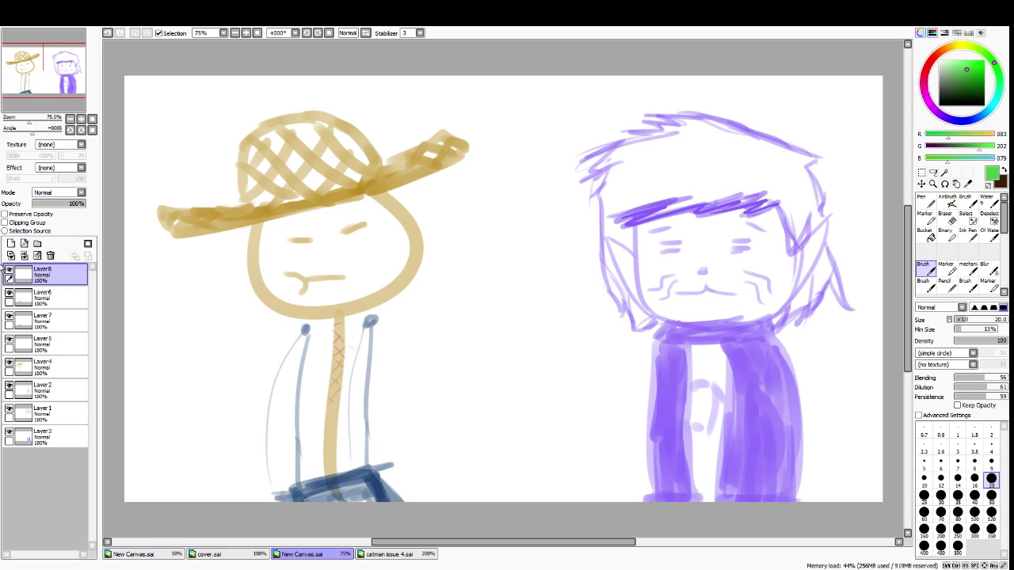
pyautogui.click(10, 243)
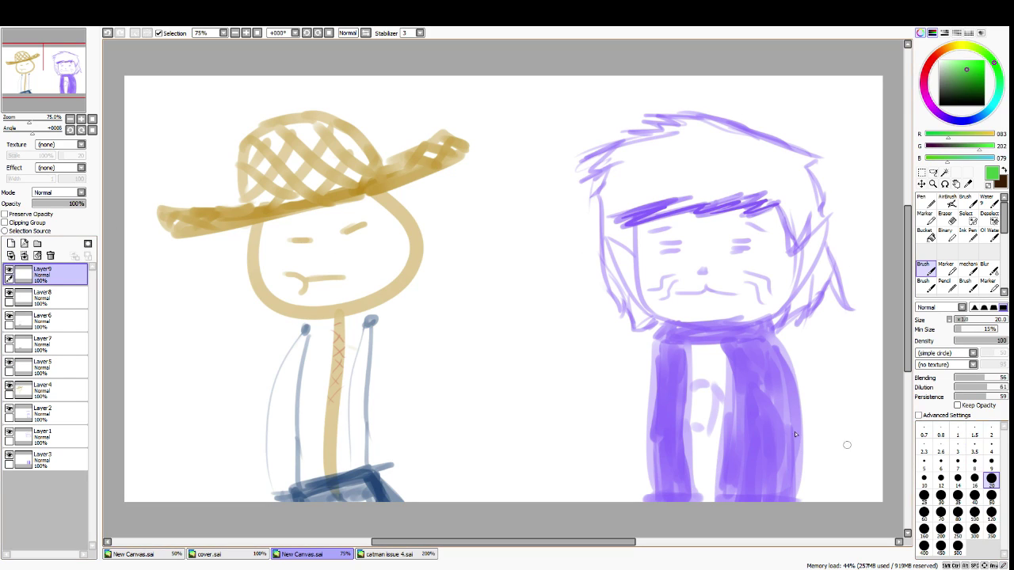
pyautogui.moveTo(326, 281)
pyautogui.mouseDown()
pyautogui.moveTo(354, 272)
pyautogui.moveTo(379, 278)
pyautogui.moveTo(364, 264)
pyautogui.moveTo(364, 274)
pyautogui.moveTo(368, 259)
pyautogui.moveTo(358, 264)
pyautogui.moveTo(366, 273)
pyautogui.moveTo(334, 277)
pyautogui.mouseUp()
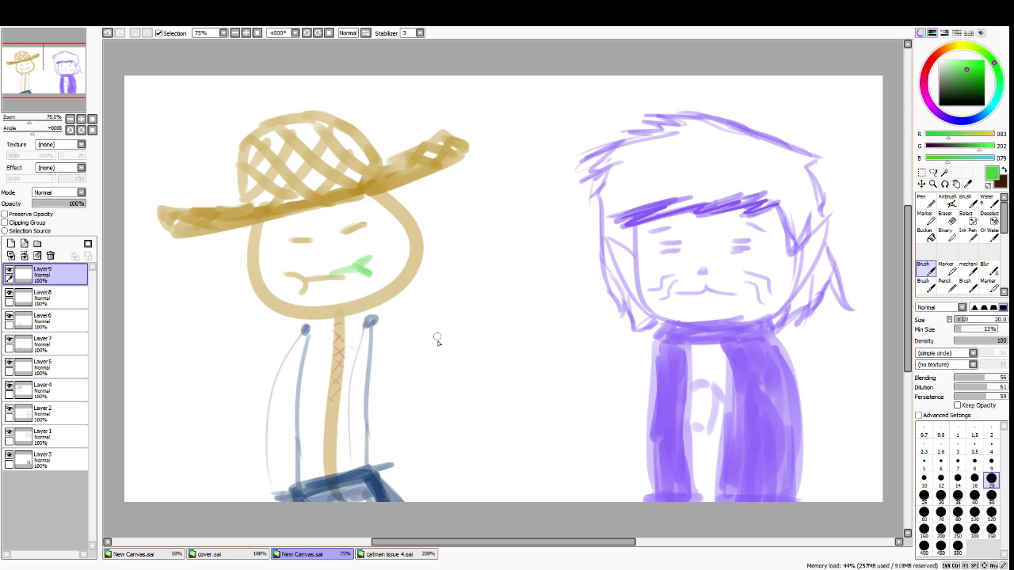
# Select the green sprig with a rectangular selection, shift it slightly onto the farmer's mouth line, and deselect it
pyautogui.click(921, 172)
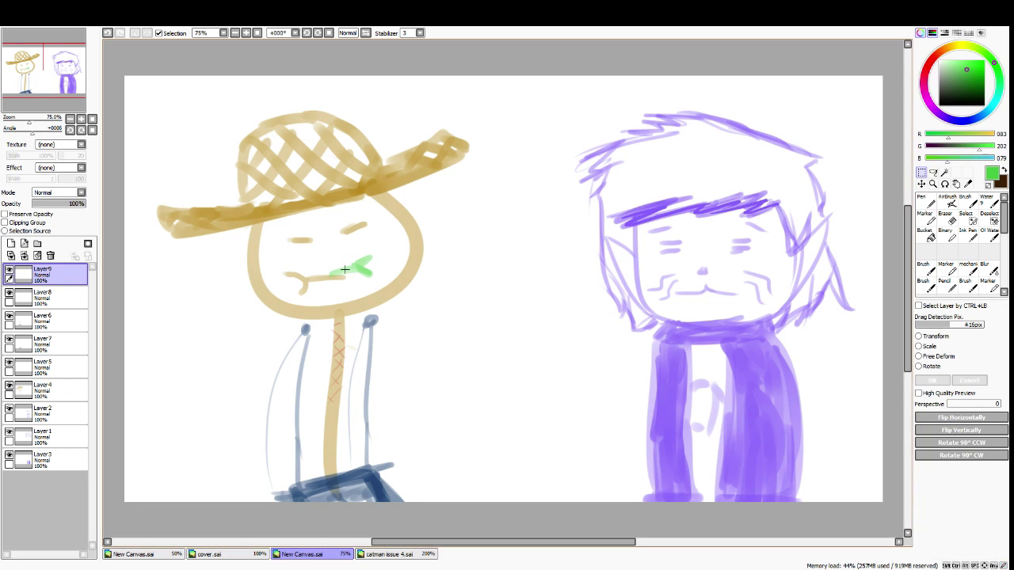
pyautogui.moveTo(324, 259); pyautogui.dragTo(379, 286)
pyautogui.click(396, 277)
pyautogui.moveTo(387, 244)
pyautogui.mouseDown()
pyautogui.moveTo(321, 287)
pyautogui.moveTo(379, 276)
pyautogui.moveTo(354, 273)
pyautogui.mouseUp()
pyautogui.click(428, 303)
# With the size 20 Pen in tan sampled from the hat brim, draw a wavy arm from the farmer's body out past the hat's near side
pyautogui.click(924, 200)
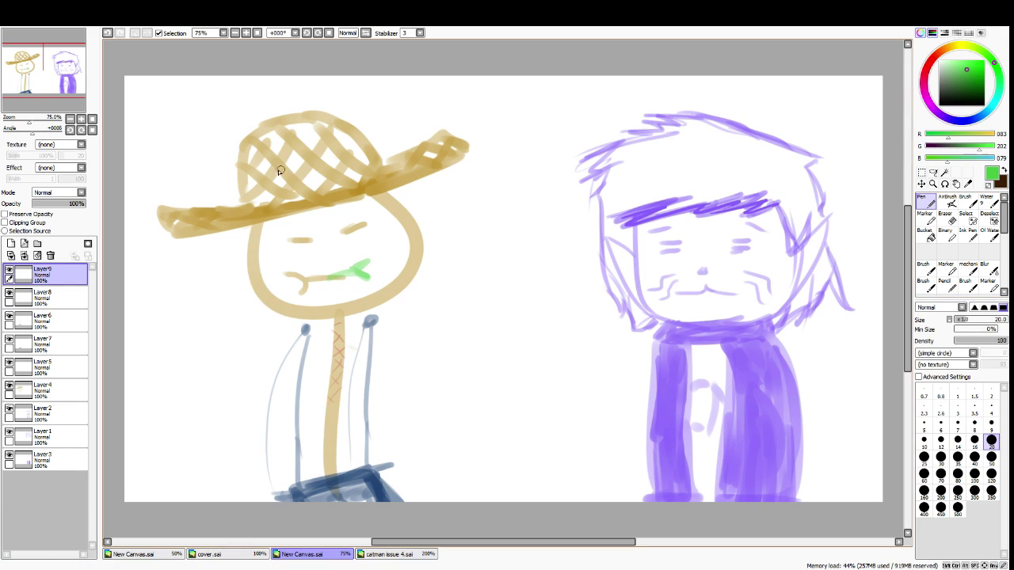
pyautogui.keyDown('alt'); pyautogui.click(259, 206); pyautogui.keyUp('alt')
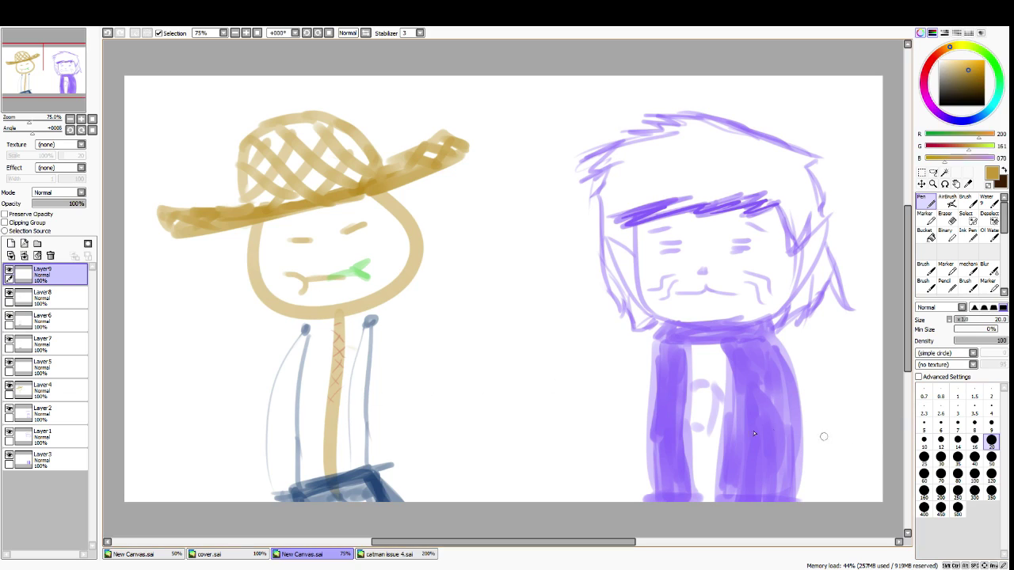
pyautogui.moveTo(331, 396)
pyautogui.mouseDown()
pyautogui.moveTo(228, 350)
pyautogui.moveTo(151, 253)
pyautogui.mouseUp()
pyautogui.moveTo(327, 379)
pyautogui.mouseDown()
pyautogui.moveTo(481, 284)
pyautogui.moveTo(585, 187)
pyautogui.mouseUp()
pyautogui.hotkey('ctrl', 'z')
pyautogui.moveTo(325, 358)
pyautogui.mouseDown()
pyautogui.moveTo(342, 357)
pyautogui.moveTo(526, 199)
pyautogui.mouseUp()
pyautogui.hotkey('ctrl', 'z')
pyautogui.moveTo(340, 364); pyautogui.dragTo(545, 187)
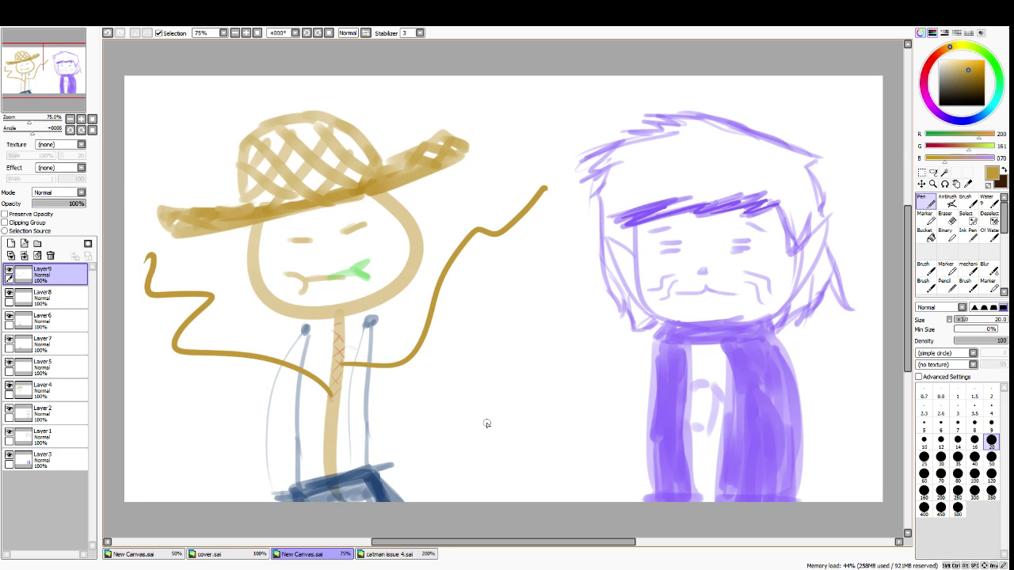
pyautogui.hotkey('ctrl', 'z')
pyautogui.moveTo(338, 355); pyautogui.dragTo(625, 291)
pyautogui.hotkey('ctrl', 'z')
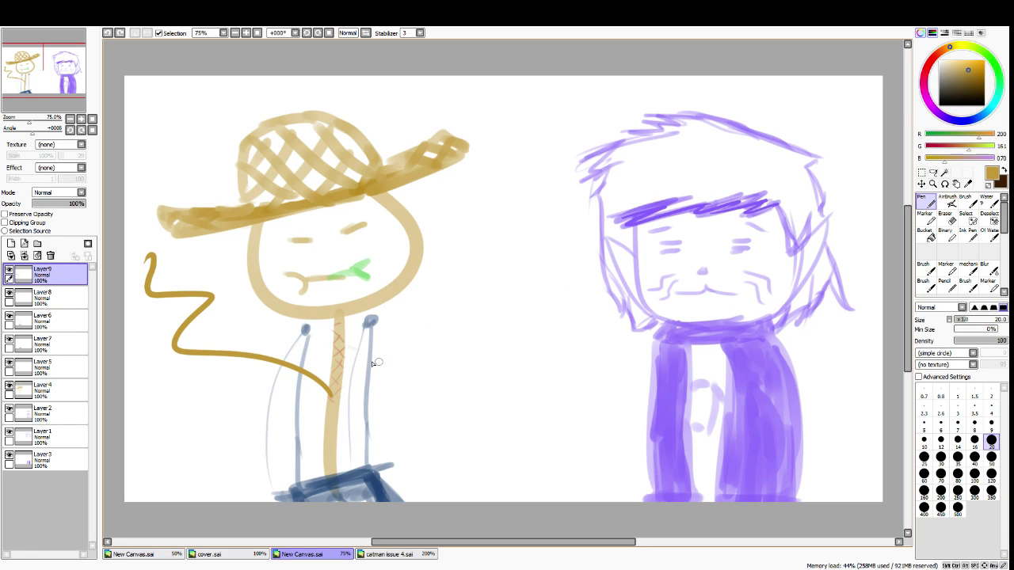
# Draw the farmer's other arm reaching to the coat-wearing character, with its end emerging over that character's far shoulder
pyautogui.moveTo(335, 363); pyautogui.dragTo(610, 299)
pyautogui.moveTo(780, 326); pyautogui.dragTo(803, 366)
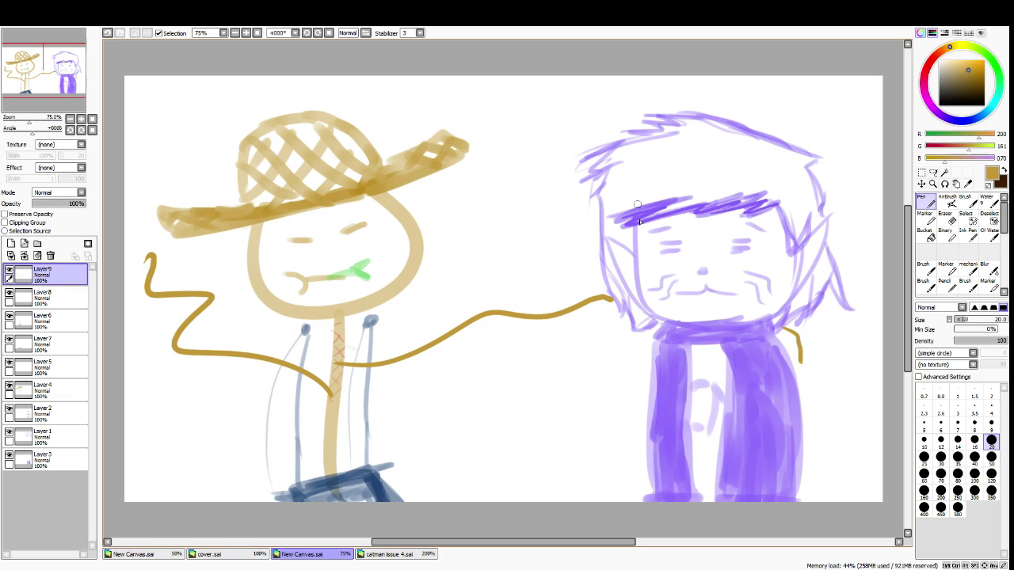
# On a new layer, handwrite "Yo CatPerson..." above the straw hat in a darker brown
pyautogui.click(12, 243)
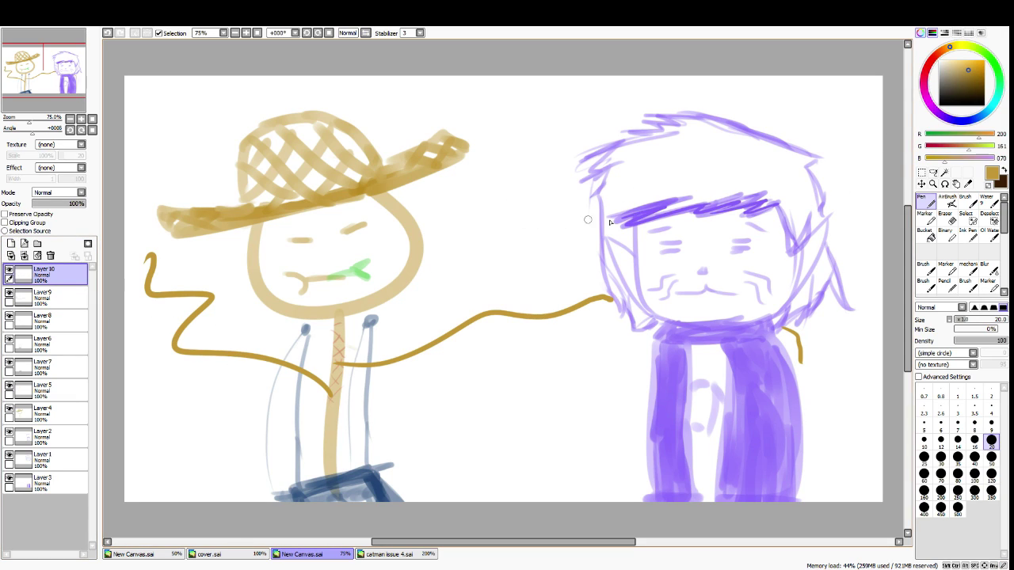
pyautogui.moveTo(974, 73); pyautogui.dragTo(977, 80)
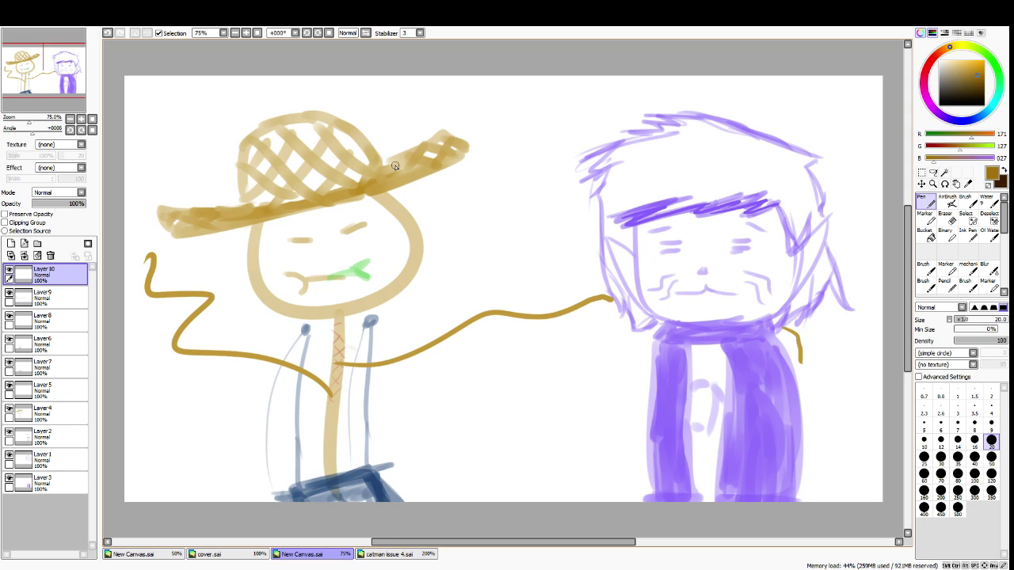
pyautogui.moveTo(432, 189); pyautogui.dragTo(338, 163)
pyautogui.hotkey('ctrl', 'z')
pyautogui.moveTo(146, 89); pyautogui.dragTo(160, 103)
pyautogui.moveTo(173, 88)
pyautogui.mouseDown()
pyautogui.moveTo(150, 124)
pyautogui.moveTo(177, 103)
pyautogui.mouseUp()
pyautogui.moveTo(231, 84)
pyautogui.mouseDown()
pyautogui.moveTo(210, 117)
pyautogui.moveTo(235, 120)
pyautogui.mouseUp()
pyautogui.moveTo(251, 98)
pyautogui.mouseDown()
pyautogui.moveTo(259, 114)
pyautogui.moveTo(290, 97)
pyautogui.mouseUp()
pyautogui.moveTo(293, 84)
pyautogui.mouseDown()
pyautogui.moveTo(347, 89)
pyautogui.moveTo(340, 102)
pyautogui.moveTo(355, 103)
pyautogui.moveTo(376, 91)
pyautogui.moveTo(407, 100)
pyautogui.mouseUp()
pyautogui.click(404, 102)
pyautogui.click(416, 103)
pyautogui.click(430, 103)
# Handwrite "Theres a bomb on my ostrich" on four lines between the two characters' heads
pyautogui.moveTo(442, 188)
pyautogui.mouseDown()
pyautogui.moveTo(444, 217)
pyautogui.moveTo(470, 185)
pyautogui.moveTo(516, 214)
pyautogui.mouseUp()
pyautogui.moveTo(517, 214)
pyautogui.mouseDown()
pyautogui.moveTo(535, 204)
pyautogui.moveTo(560, 216)
pyautogui.mouseUp()
pyautogui.moveTo(466, 238)
pyautogui.mouseDown()
pyautogui.moveTo(452, 242)
pyautogui.moveTo(570, 246)
pyautogui.moveTo(561, 258)
pyautogui.mouseUp()
pyautogui.moveTo(442, 274)
pyautogui.mouseDown()
pyautogui.moveTo(488, 282)
pyautogui.moveTo(558, 273)
pyautogui.moveTo(553, 291)
pyautogui.mouseUp()
pyautogui.moveTo(438, 301)
pyautogui.mouseDown()
pyautogui.moveTo(452, 295)
pyautogui.moveTo(476, 317)
pyautogui.moveTo(508, 289)
pyautogui.moveTo(549, 306)
pyautogui.mouseUp()
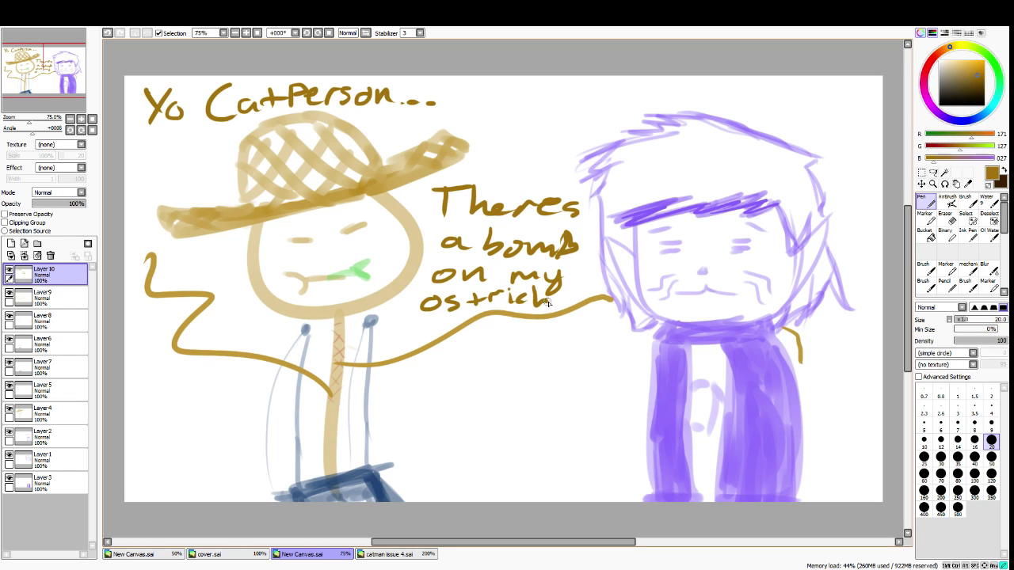
pyautogui.moveTo(487, 293); pyautogui.dragTo(499, 294)
pyautogui.moveTo(558, 242)
pyautogui.mouseDown()
pyautogui.moveTo(572, 230)
pyautogui.moveTo(556, 256)
pyautogui.mouseUp()
# Add a new layer beneath all the others and paint a pale yellow hay bale in the lower corner beside the farmer
pyautogui.click(11, 243)
pyautogui.moveTo(48, 274); pyautogui.dragTo(61, 529)
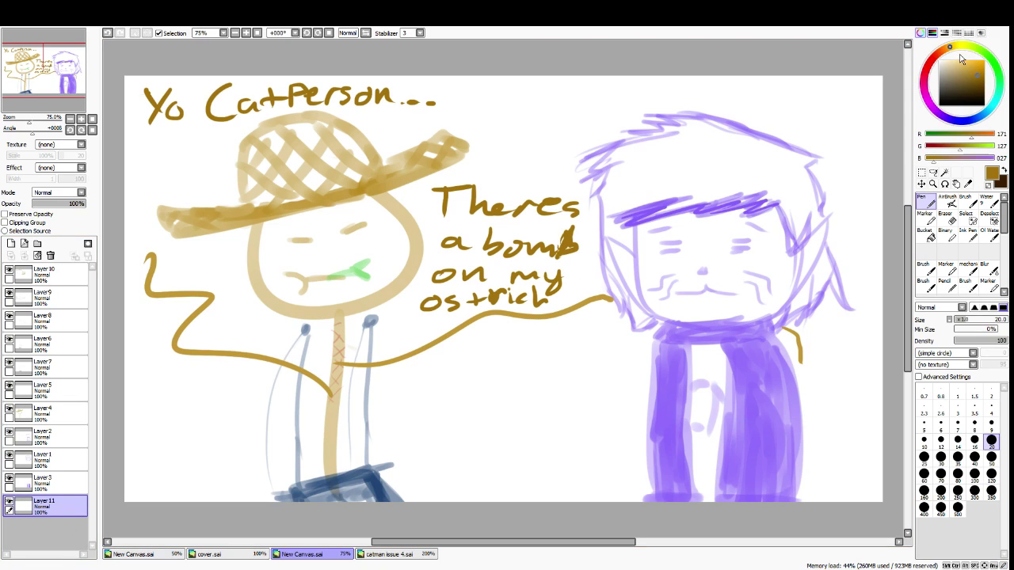
pyautogui.click(961, 49)
pyautogui.moveTo(976, 65); pyautogui.dragTo(959, 64)
pyautogui.moveTo(140, 430)
pyautogui.mouseDown()
pyautogui.moveTo(200, 432)
pyautogui.moveTo(188, 442)
pyautogui.moveTo(127, 434)
pyautogui.moveTo(229, 436)
pyautogui.moveTo(258, 511)
pyautogui.mouseUp()
pyautogui.hotkey('ctrl', 'z')
pyautogui.moveTo(124, 436); pyautogui.dragTo(190, 434)
pyautogui.moveTo(101, 452)
pyautogui.mouseDown()
pyautogui.moveTo(185, 448)
pyautogui.moveTo(66, 447)
pyautogui.moveTo(141, 445)
pyautogui.moveTo(123, 438)
pyautogui.moveTo(182, 445)
pyautogui.moveTo(119, 462)
pyautogui.moveTo(96, 446)
pyautogui.moveTo(203, 474)
pyautogui.moveTo(148, 453)
pyautogui.moveTo(107, 458)
pyautogui.moveTo(215, 446)
pyautogui.moveTo(140, 461)
pyautogui.moveTo(125, 448)
pyautogui.moveTo(208, 471)
pyautogui.moveTo(146, 469)
pyautogui.moveTo(113, 486)
pyautogui.moveTo(117, 496)
pyautogui.moveTo(182, 500)
pyautogui.moveTo(230, 480)
pyautogui.moveTo(95, 445)
pyautogui.moveTo(141, 501)
pyautogui.moveTo(229, 495)
pyautogui.moveTo(112, 462)
pyautogui.moveTo(145, 443)
pyautogui.moveTo(164, 443)
pyautogui.moveTo(204, 478)
pyautogui.mouseUp()
pyautogui.click(923, 266)
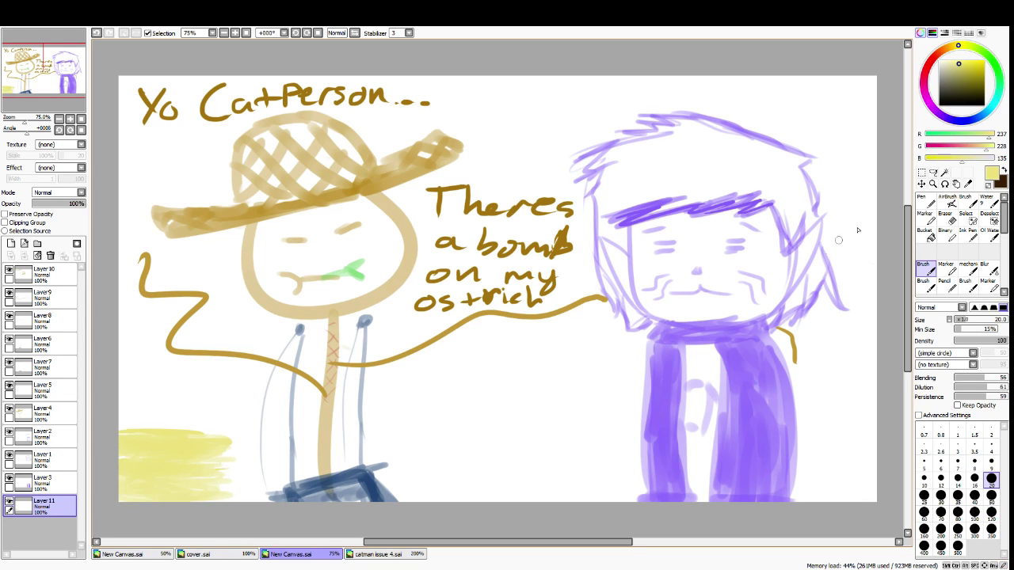
pyautogui.moveTo(962, 76); pyautogui.dragTo(866, 156)
pyautogui.click(925, 201)
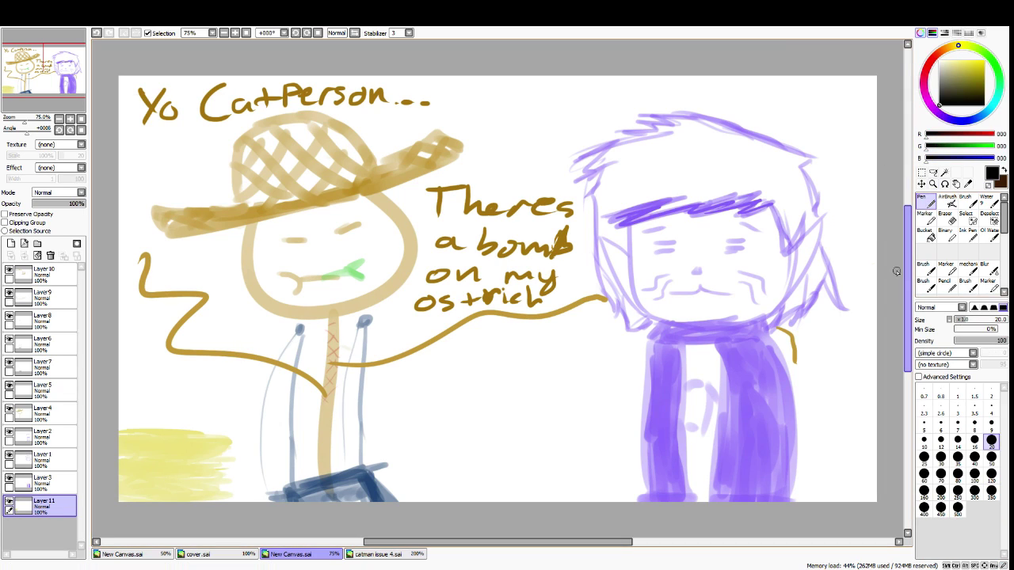
pyautogui.moveTo(152, 428); pyautogui.dragTo(157, 495)
pyautogui.hotkey('ctrl', 'z')
pyautogui.hotkey('ctrl', 'y')
pyautogui.hotkey('ctrl', 'z')
# On a new layer above the hay bale, draw and shade a curved grey strap down it with the size 20 Brush
pyautogui.click(940, 86)
pyautogui.moveTo(169, 432); pyautogui.dragTo(174, 498)
pyautogui.hotkey('ctrl', 'z')
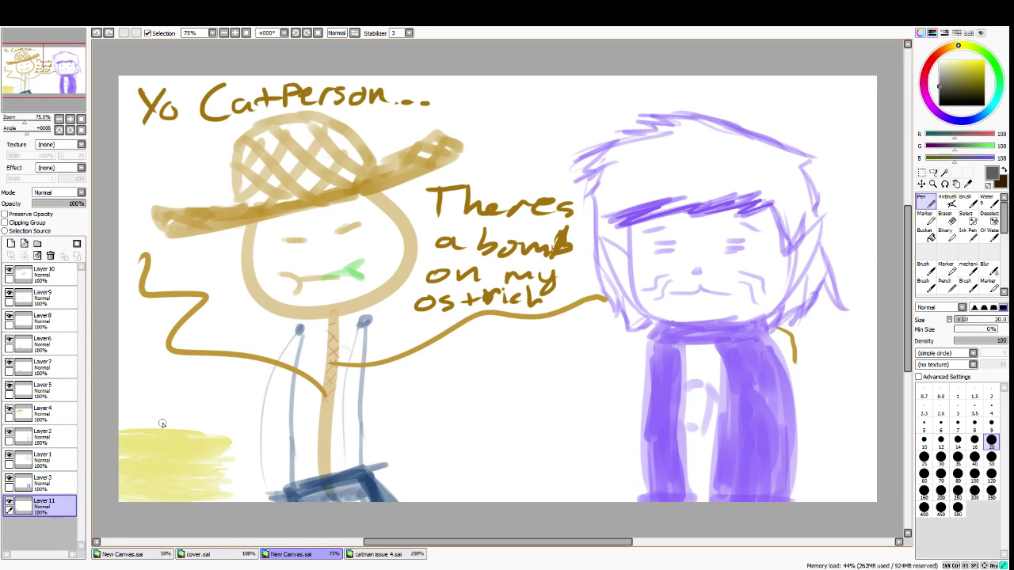
pyautogui.click(924, 267)
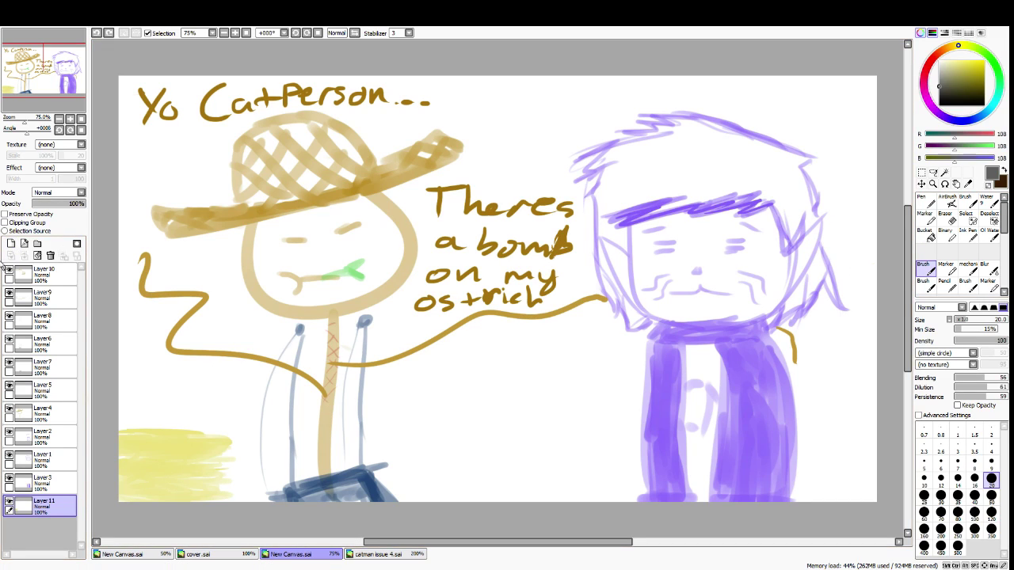
pyautogui.click(11, 242)
pyautogui.moveTo(161, 432); pyautogui.dragTo(177, 499)
pyautogui.hotkey('ctrl', 'z')
pyautogui.hotkey('ctrl', 'z')
pyautogui.moveTo(165, 434)
pyautogui.mouseDown()
pyautogui.moveTo(161, 514)
pyautogui.moveTo(163, 472)
pyautogui.moveTo(167, 500)
pyautogui.mouseUp()
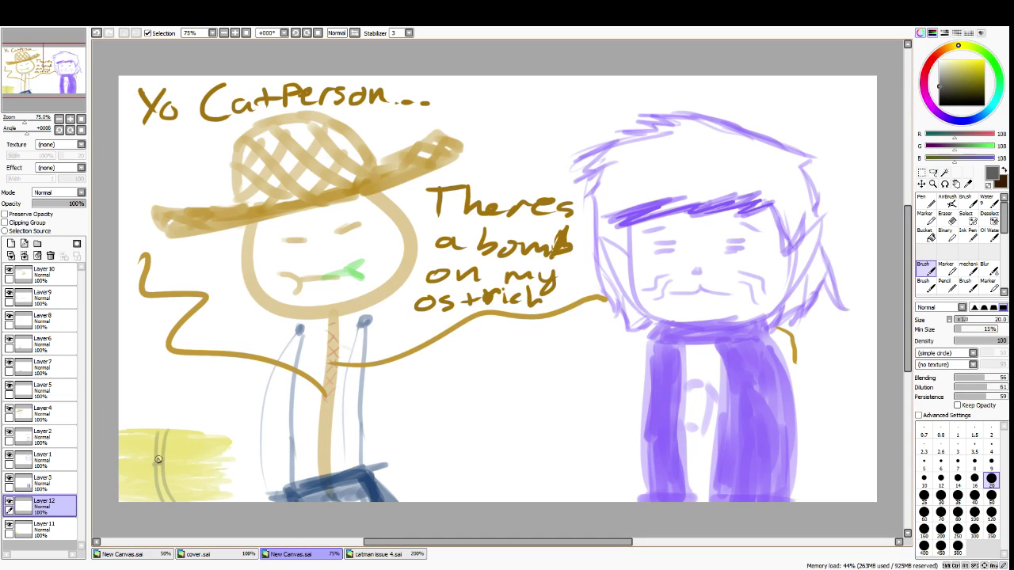
pyautogui.moveTo(157, 443); pyautogui.dragTo(165, 436)
pyautogui.moveTo(156, 471); pyautogui.dragTo(175, 491)
pyautogui.click(24, 528)
pyautogui.click(10, 525)
pyautogui.click(10, 524)
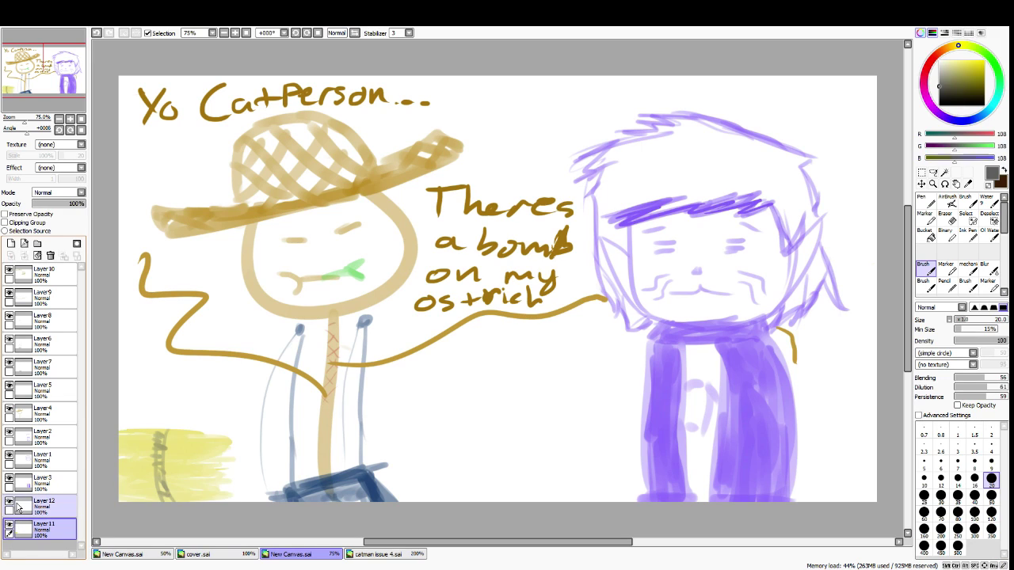
pyautogui.click(34, 505)
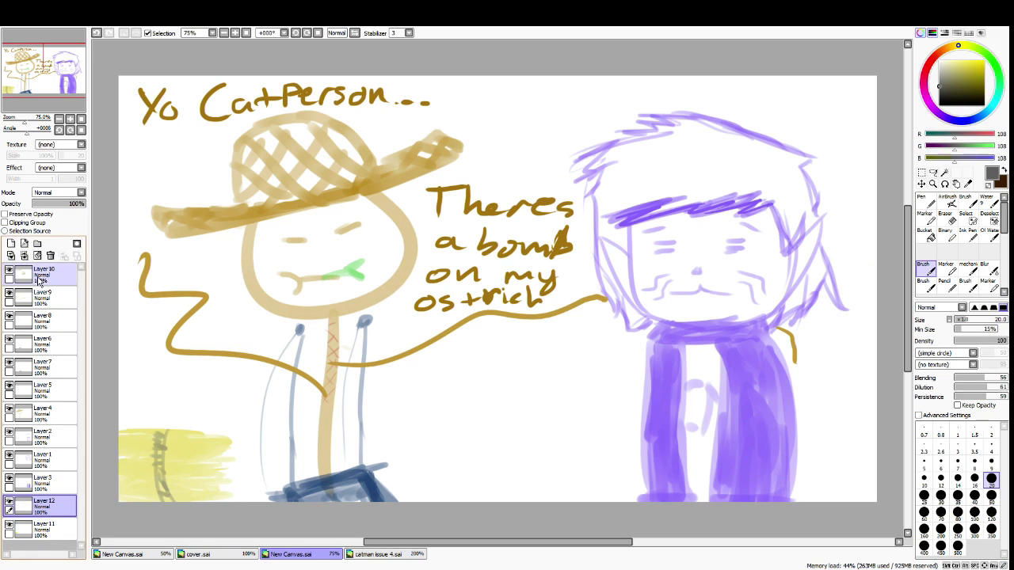
# Add a new top layer and handwrite "if it goes" below the arm with the Pen in brown sampled from the lettering
pyautogui.click(31, 274)
pyautogui.click(9, 274)
pyautogui.click(9, 274)
pyautogui.click(11, 244)
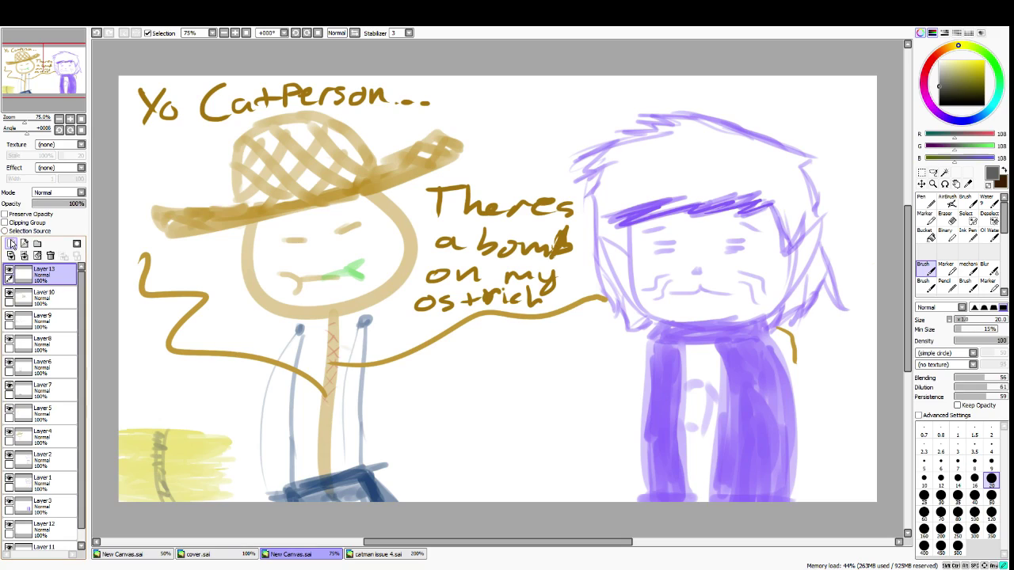
pyautogui.keyDown('alt'); pyautogui.click(562, 239); pyautogui.keyUp('alt')
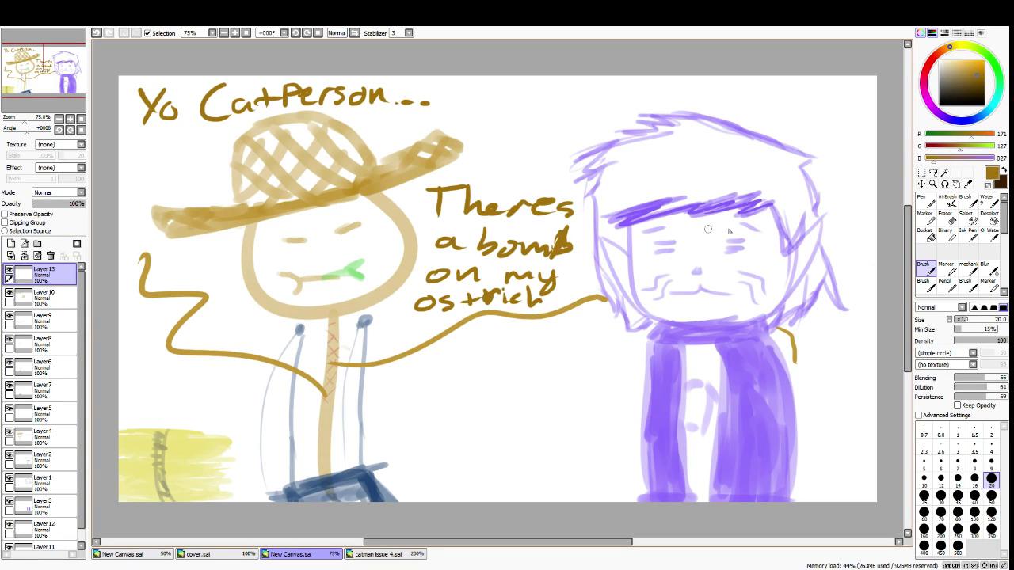
pyautogui.click(921, 198)
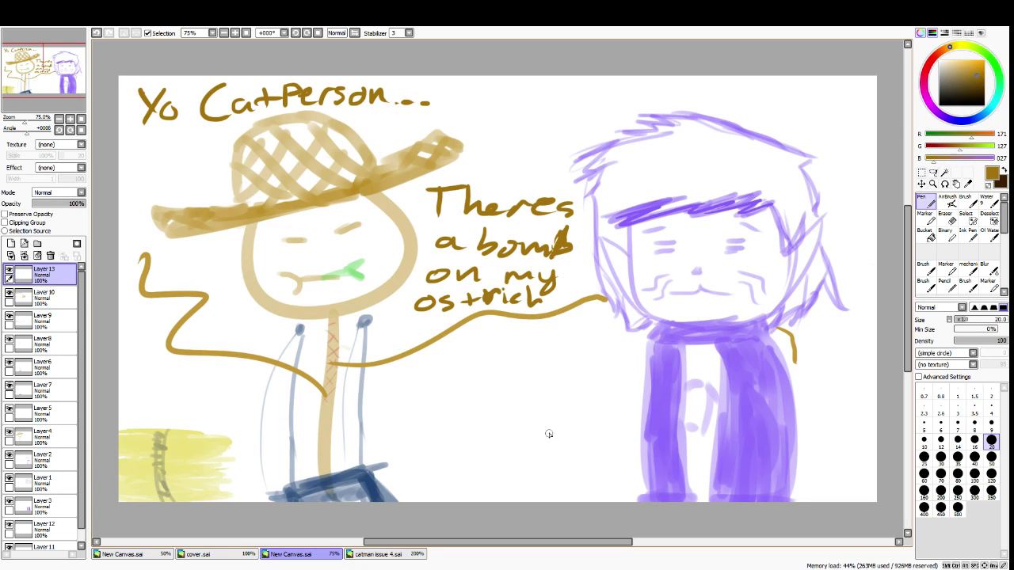
pyautogui.moveTo(409, 362)
pyautogui.mouseDown()
pyautogui.moveTo(424, 362)
pyautogui.moveTo(421, 385)
pyautogui.moveTo(453, 366)
pyautogui.mouseUp()
pyautogui.moveTo(470, 354); pyautogui.dragTo(475, 381)
pyautogui.moveTo(482, 363)
pyautogui.mouseDown()
pyautogui.moveTo(482, 380)
pyautogui.moveTo(504, 365)
pyautogui.mouseUp()
pyautogui.moveTo(520, 356)
pyautogui.mouseDown()
pyautogui.moveTo(507, 363)
pyautogui.moveTo(568, 362)
pyautogui.mouseUp()
pyautogui.click(479, 358)
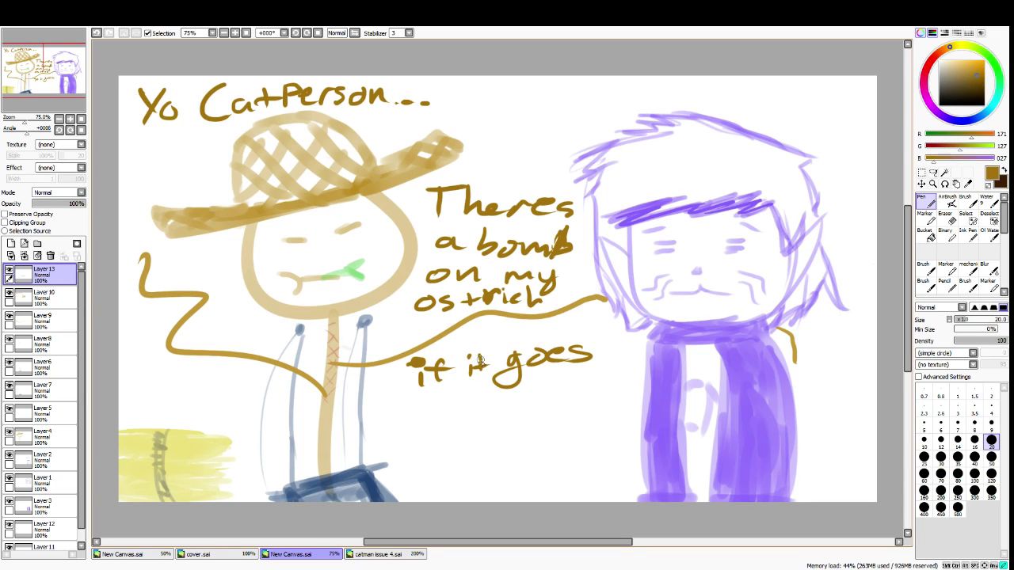
pyautogui.moveTo(476, 369); pyautogui.dragTo(497, 365)
# Continue the farmer's speech by handwriting "under 55km" and "then" on two lines beneath "if it goes"
pyautogui.moveTo(377, 399)
pyautogui.mouseDown()
pyautogui.moveTo(455, 408)
pyautogui.moveTo(540, 392)
pyautogui.moveTo(529, 409)
pyautogui.moveTo(600, 406)
pyautogui.moveTo(585, 410)
pyautogui.mouseUp()
pyautogui.hotkey('ctrl', 'z')
pyautogui.hotkey('ctrl', 'z')
pyautogui.hotkey('ctrl', 'z')
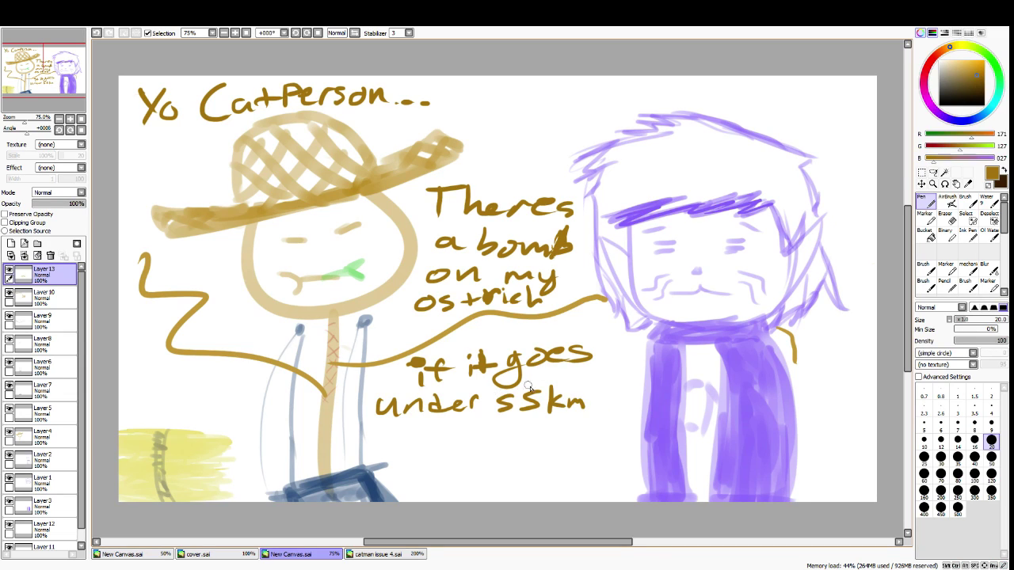
pyautogui.click(612, 383)
pyautogui.moveTo(608, 393); pyautogui.dragTo(608, 408)
pyautogui.hotkey('ctrl', 'z')
pyautogui.hotkey('ctrl', 'z')
pyautogui.moveTo(424, 416)
pyautogui.mouseDown()
pyautogui.moveTo(425, 434)
pyautogui.moveTo(437, 423)
pyautogui.moveTo(491, 433)
pyautogui.moveTo(480, 420)
pyautogui.moveTo(489, 432)
pyautogui.mouseUp()
pyautogui.hotkey('ctrl', 'z')
# Handwrite "BOOM" in large capitals below the word "then"
pyautogui.moveTo(448, 458)
pyautogui.mouseDown()
pyautogui.moveTo(449, 493)
pyautogui.moveTo(463, 455)
pyautogui.moveTo(484, 489)
pyautogui.mouseUp()
pyautogui.moveTo(497, 457)
pyautogui.mouseDown()
pyautogui.moveTo(488, 489)
pyautogui.moveTo(506, 455)
pyautogui.moveTo(517, 485)
pyautogui.moveTo(542, 455)
pyautogui.mouseUp()
pyautogui.moveTo(555, 463)
pyautogui.mouseDown()
pyautogui.moveTo(600, 450)
pyautogui.moveTo(587, 482)
pyautogui.moveTo(560, 450)
pyautogui.moveTo(587, 488)
pyautogui.mouseUp()
pyautogui.hotkey('ctrl', 'z')
pyautogui.moveTo(481, 452); pyautogui.dragTo(481, 475)
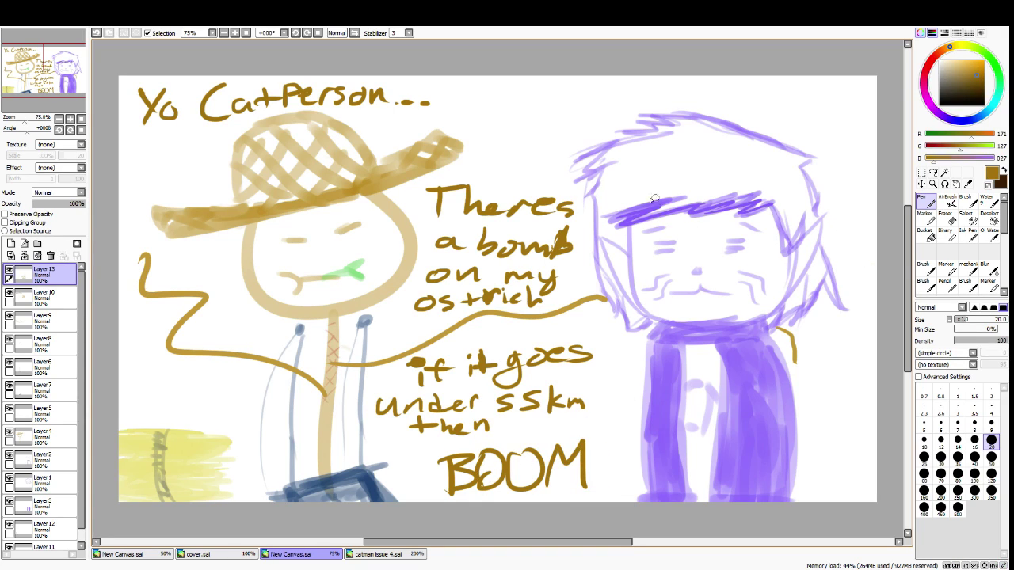
pyautogui.keyDown('alt'); pyautogui.click(633, 221); pyautogui.keyUp('alt')
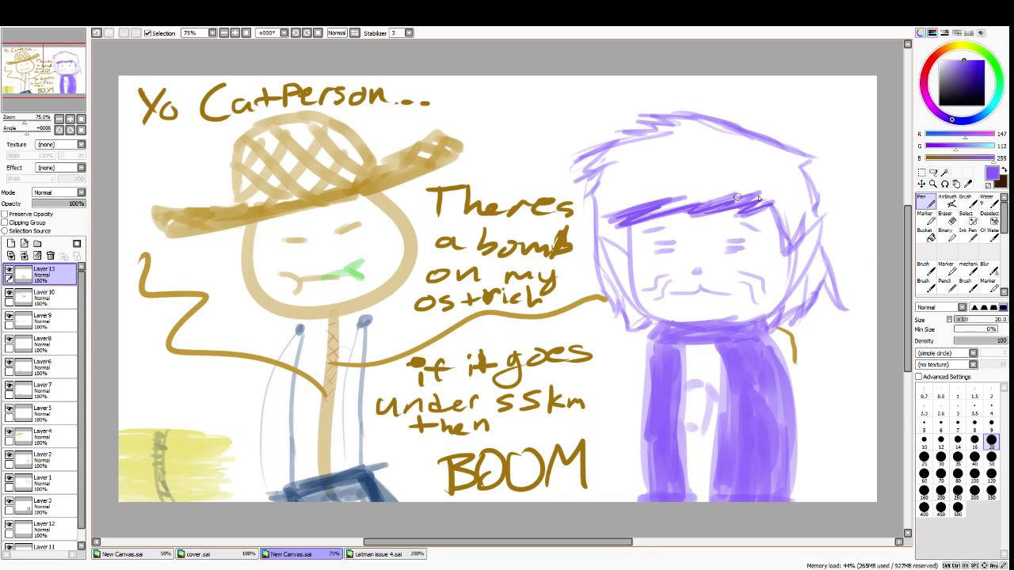
pyautogui.moveTo(826, 381)
pyautogui.mouseDown()
pyautogui.moveTo(807, 393)
pyautogui.moveTo(828, 384)
pyautogui.mouseUp()
pyautogui.hotkey('ctrl', 'z')
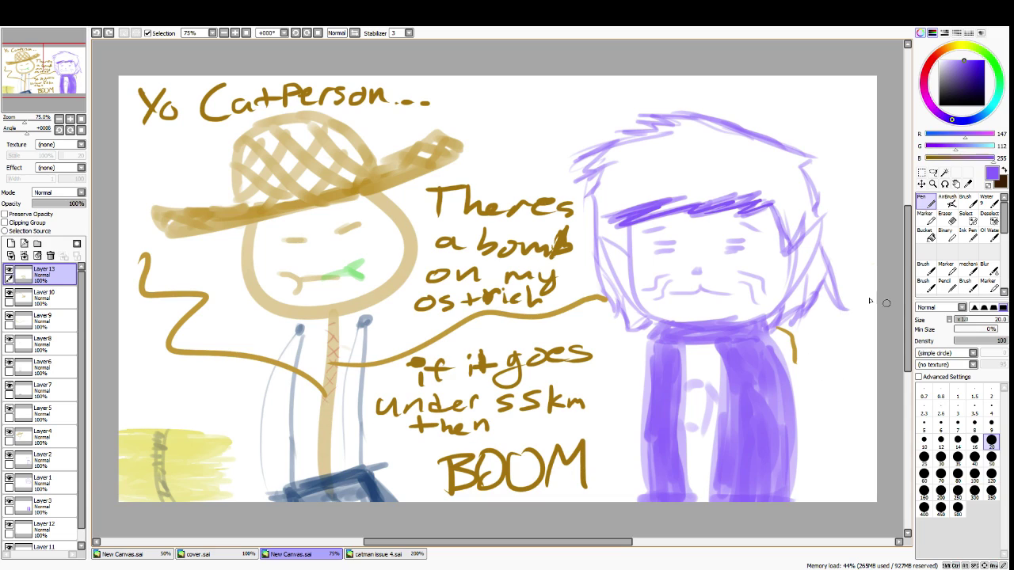
# Switch to the layer holding the coat-wearing character's face line art and copy its whole contents
pyautogui.click(15, 505)
pyautogui.click(24, 482)
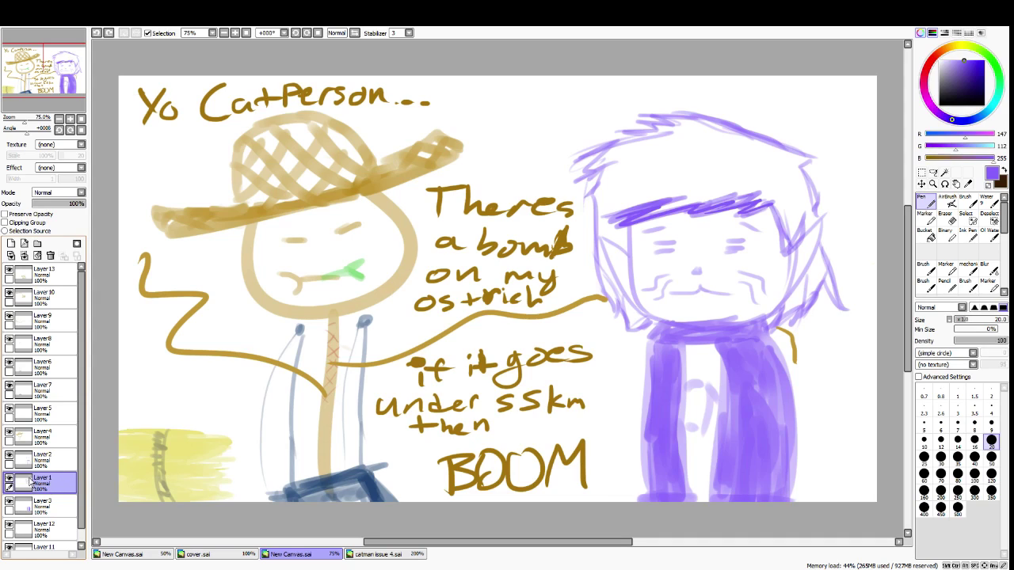
pyautogui.click(9, 480)
pyautogui.click(9, 480)
pyautogui.hotkey('ctrl', 'a')
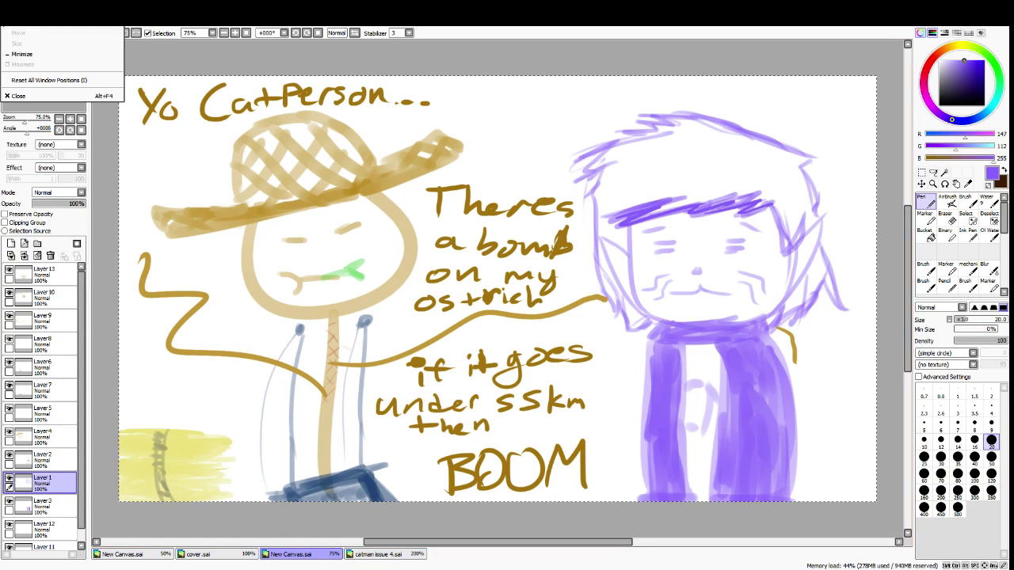
# Save the comic page as a SAI file named page1
pyautogui.click(22, 29)
pyautogui.click(30, 99)
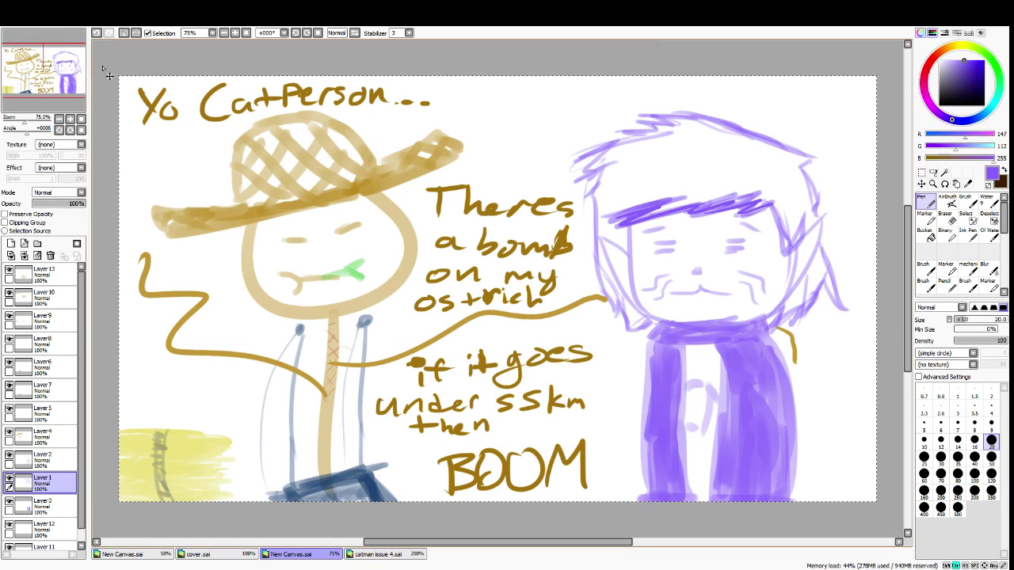
pyautogui.write('page 1')
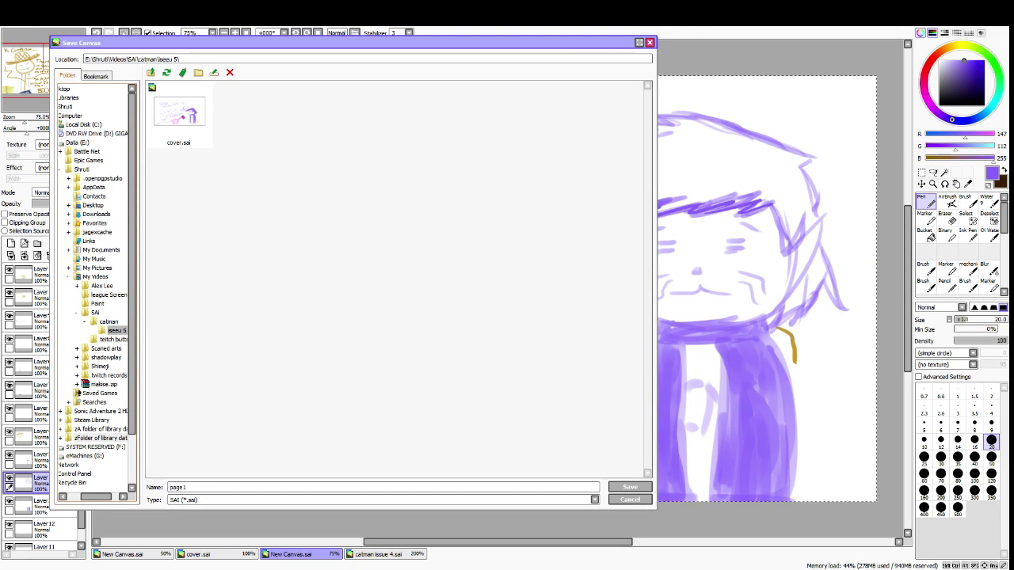
pyautogui.press('Return')
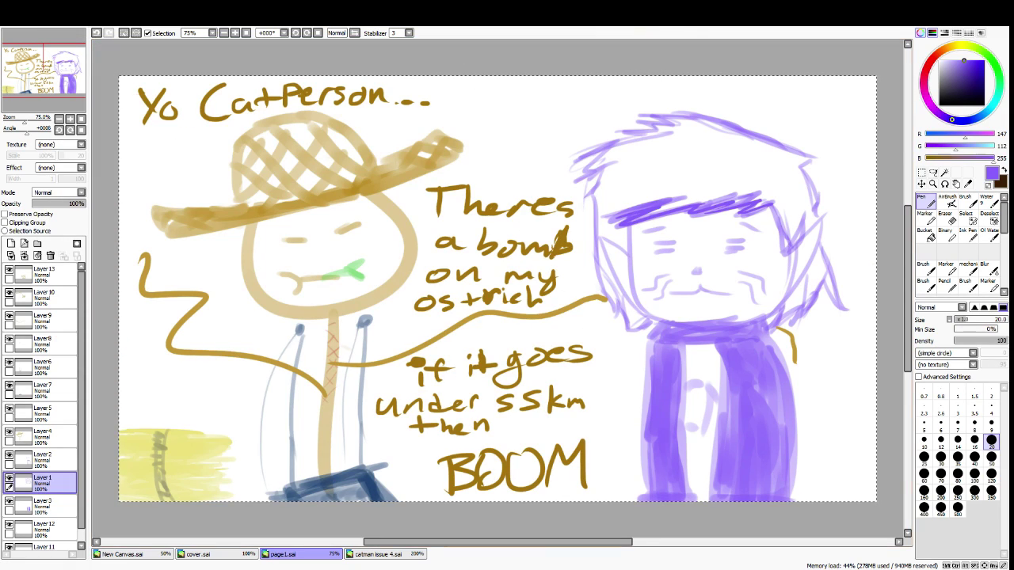
# Create a new blank canvas for the next page and paste the copied face line art onto it
pyautogui.click(13, 26)
pyautogui.click(23, 33)
pyautogui.press('Return')
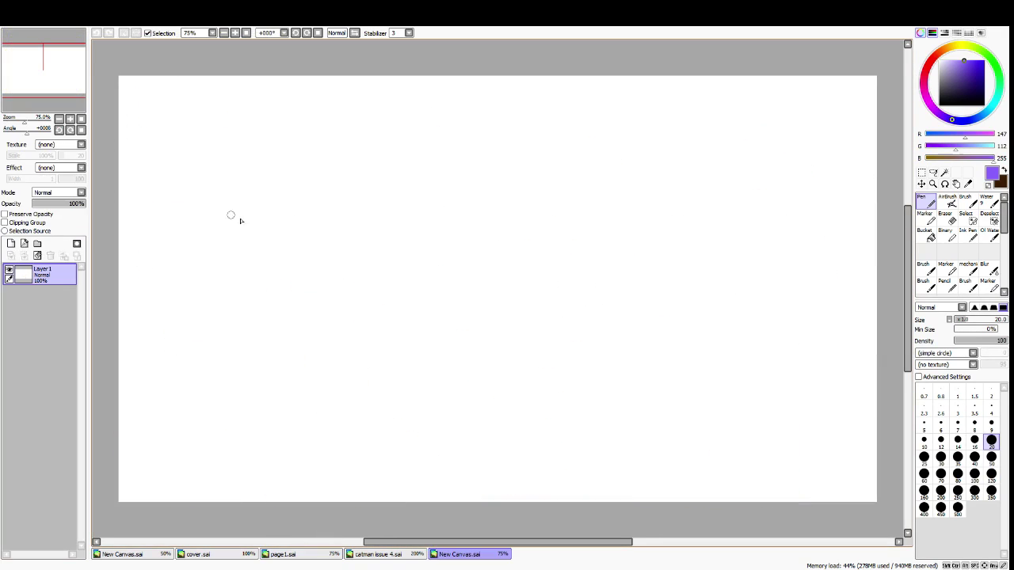
pyautogui.moveTo(480, 204)
pyautogui.mouseDown()
pyautogui.moveTo(448, 197)
pyautogui.moveTo(491, 235)
pyautogui.mouseUp()
pyautogui.hotkey('ctrl', 'z')
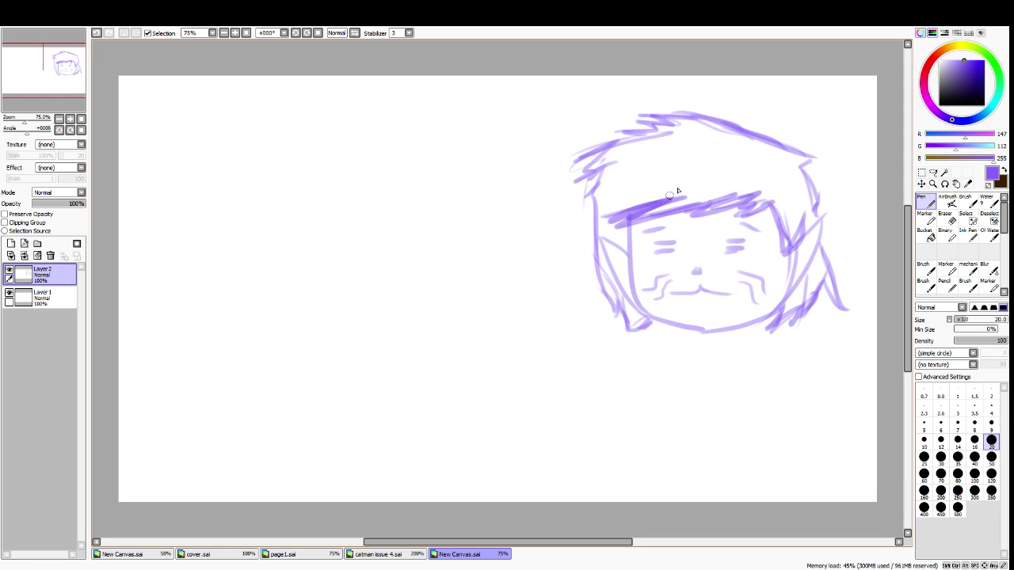
# Select the pasted face line art, move it to the upper middle of the canvas, and deselect it
pyautogui.click(921, 172)
pyautogui.moveTo(499, 91); pyautogui.dragTo(878, 355)
pyautogui.moveTo(743, 267)
pyautogui.mouseDown()
pyautogui.moveTo(517, 285)
pyautogui.moveTo(525, 252)
pyautogui.mouseUp()
pyautogui.click(670, 246)
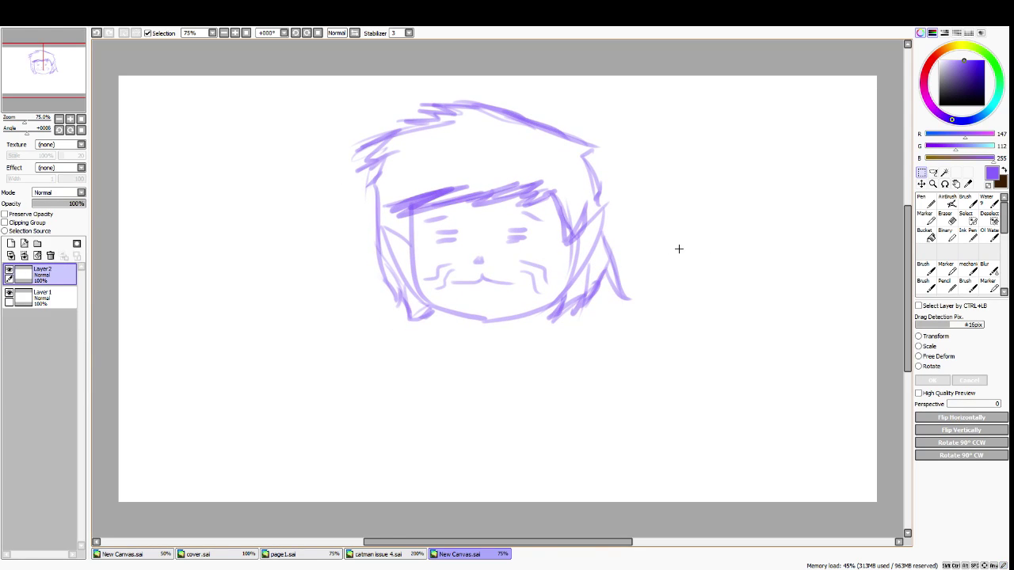
# Erase the face's smiling mouth and draw a small round open mouth in its place with the brush
pyautogui.click(921, 203)
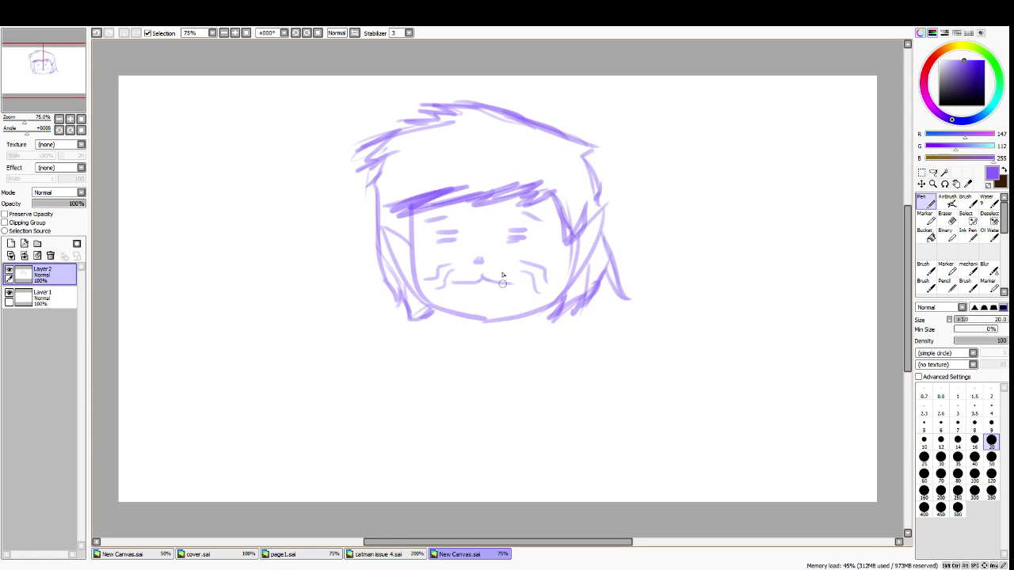
pyautogui.click(945, 215)
pyautogui.moveTo(485, 293)
pyautogui.mouseDown()
pyautogui.moveTo(508, 281)
pyautogui.moveTo(464, 289)
pyautogui.mouseUp()
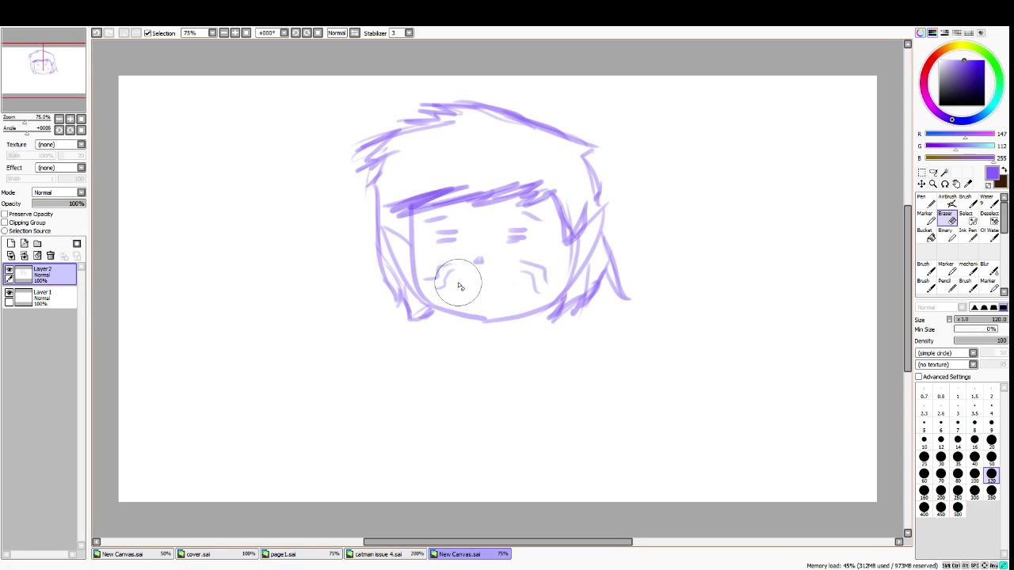
pyautogui.click(923, 202)
pyautogui.click(923, 268)
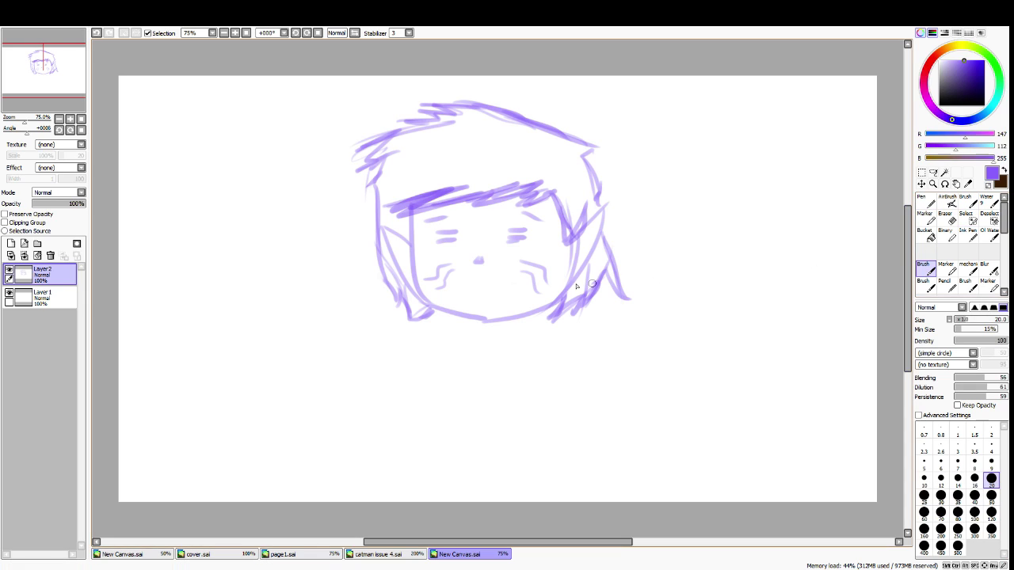
pyautogui.moveTo(481, 280)
pyautogui.mouseDown()
pyautogui.moveTo(472, 283)
pyautogui.moveTo(486, 291)
pyautogui.mouseUp()
pyautogui.hotkey('ctrl', 'z')
pyautogui.hotkey('ctrl', 'z')
pyautogui.hotkey('ctrl', 'z')
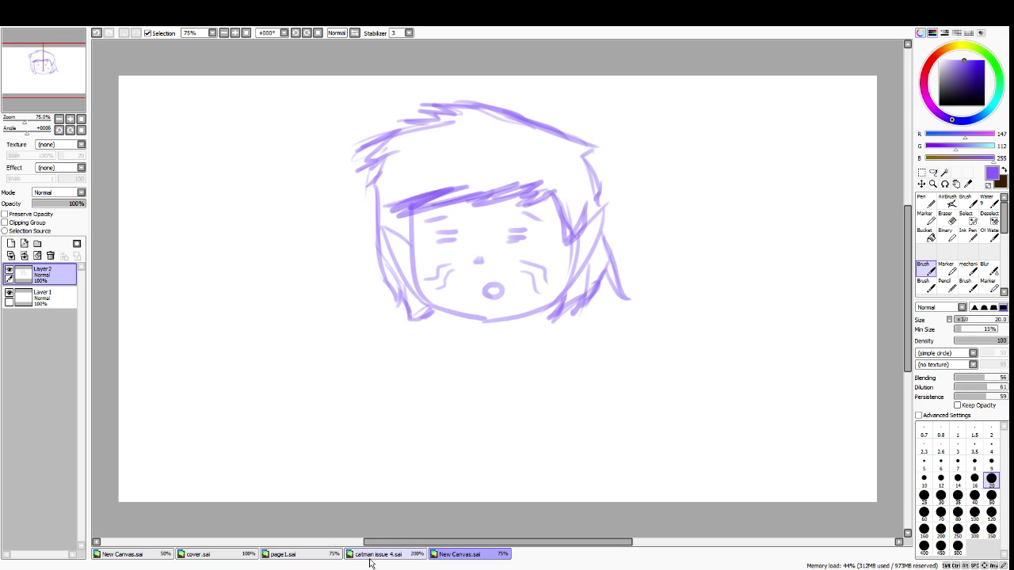
# Open smaller issue-1.png from the catman folder in Paint and maximize its window
pyautogui.press('super')
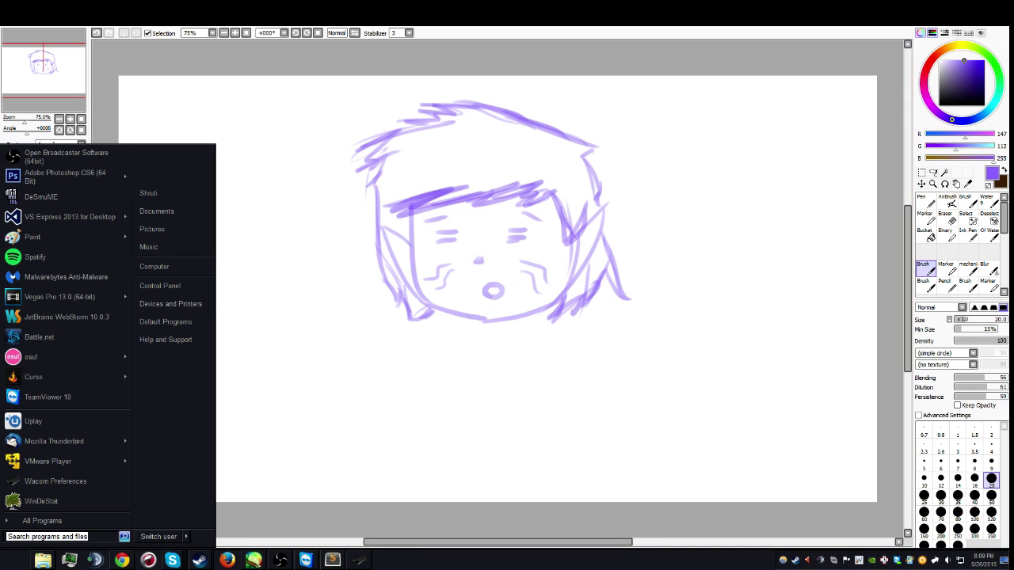
pyautogui.click(43, 560)
pyautogui.click(344, 381)
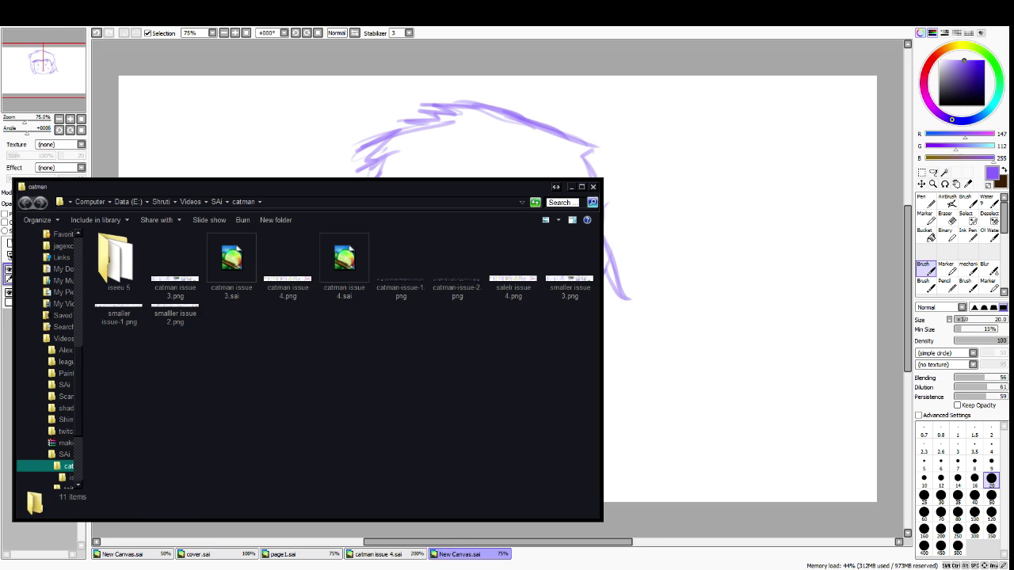
pyautogui.doubleClick(119, 312)
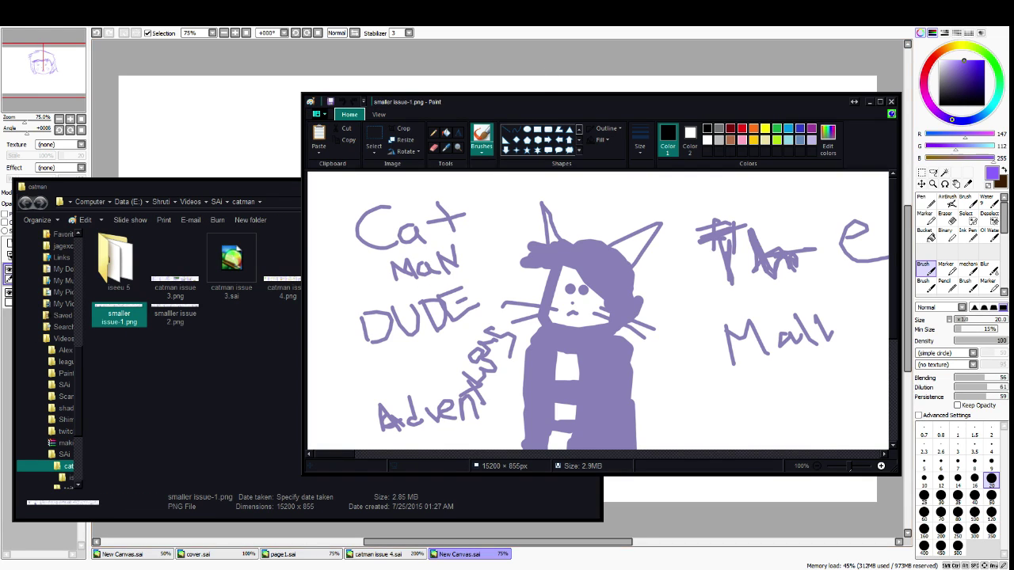
pyautogui.press('super+Up')
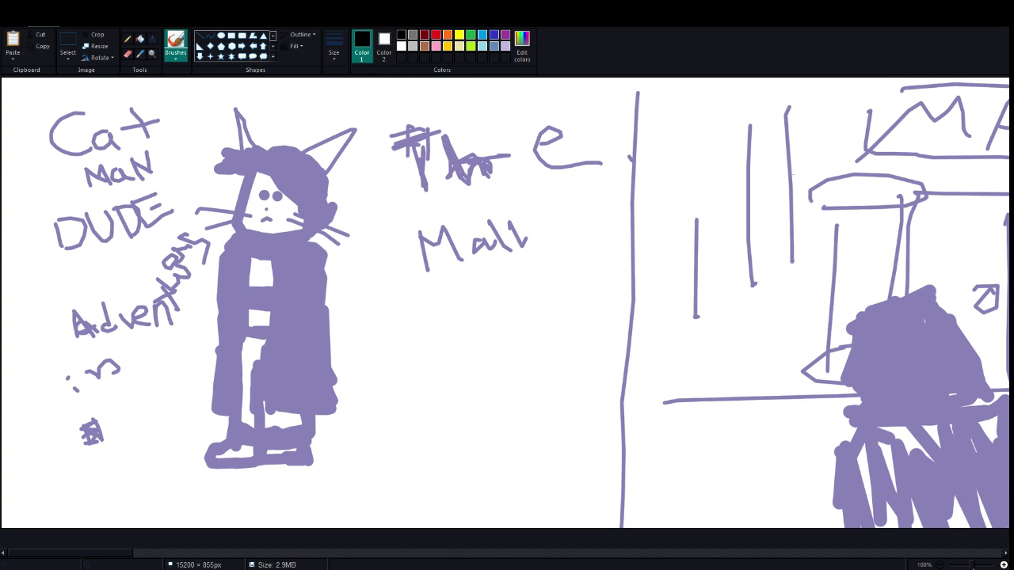
# Read through the first issue's panels from the cover to Catman's leaping attack on the man in the cap
pyautogui.hscroll(12, 504, 302)
pyautogui.hscroll(10, 504, 305)
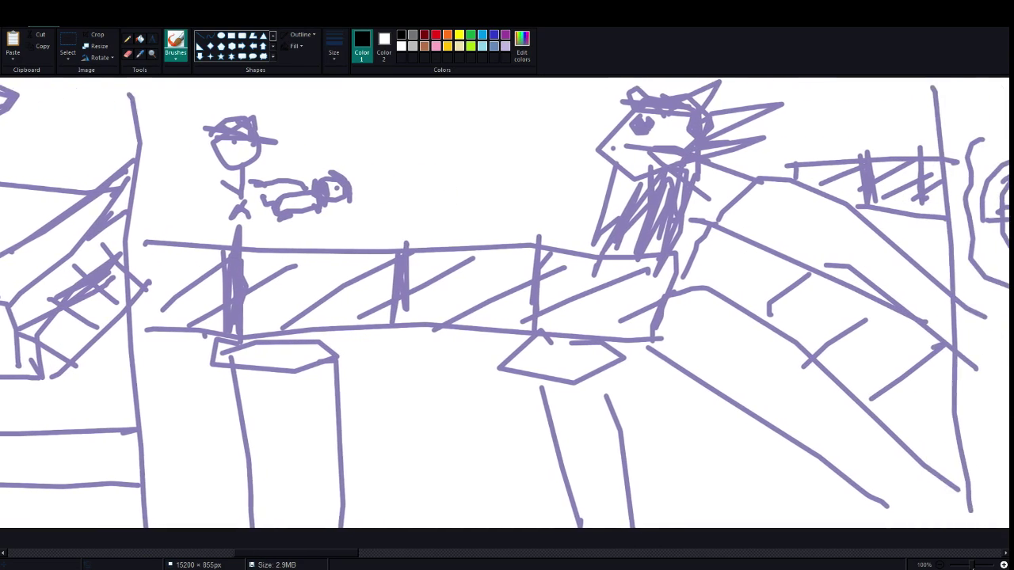
pyautogui.hscroll(3, 504, 305)
pyautogui.hscroll(-10, 505, 305)
pyautogui.hscroll(15, 505, 305)
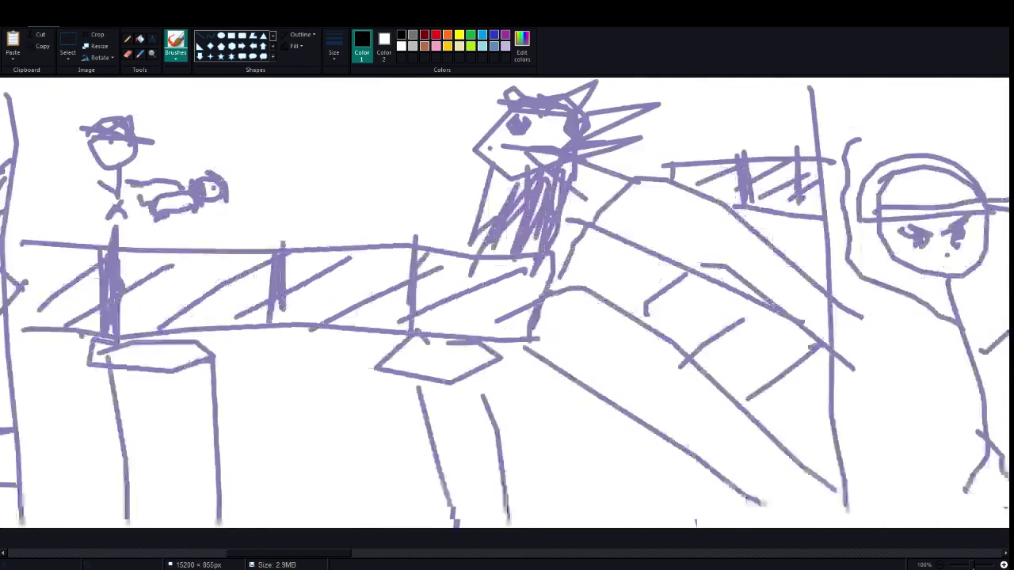
pyautogui.hscroll(20, 504, 305)
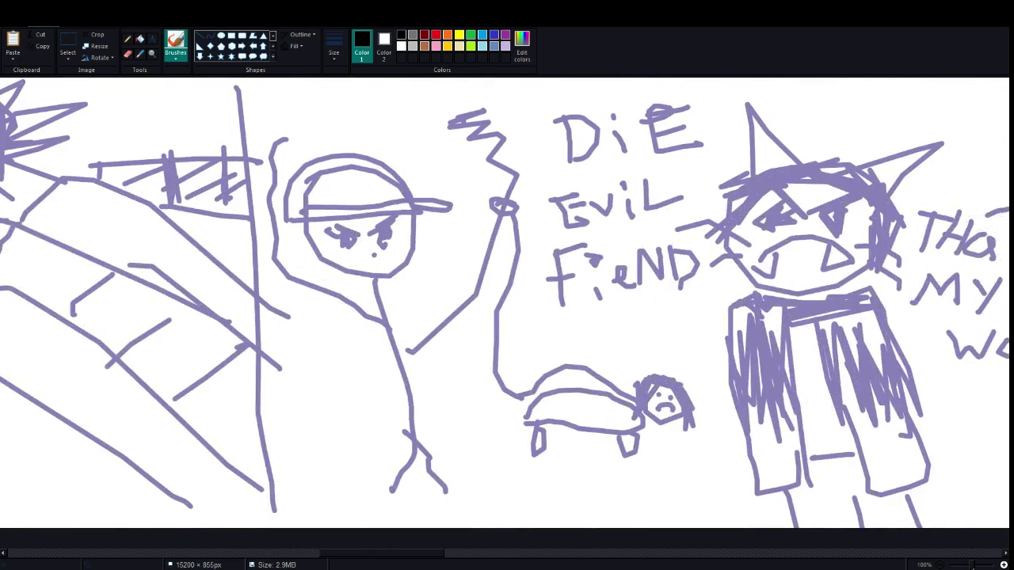
pyautogui.hscroll(-20, 505, 305)
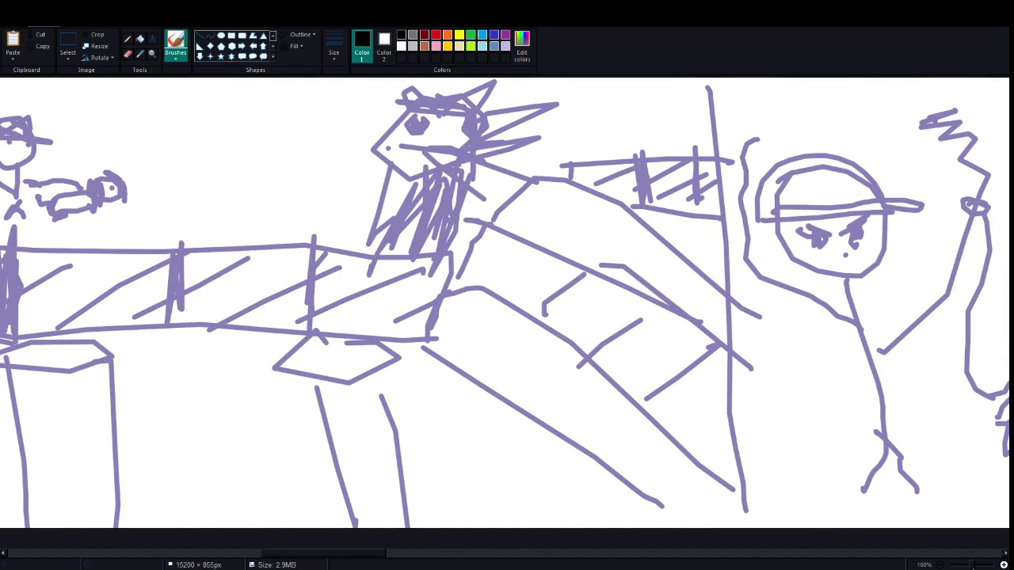
pyautogui.hscroll(20, 505, 305)
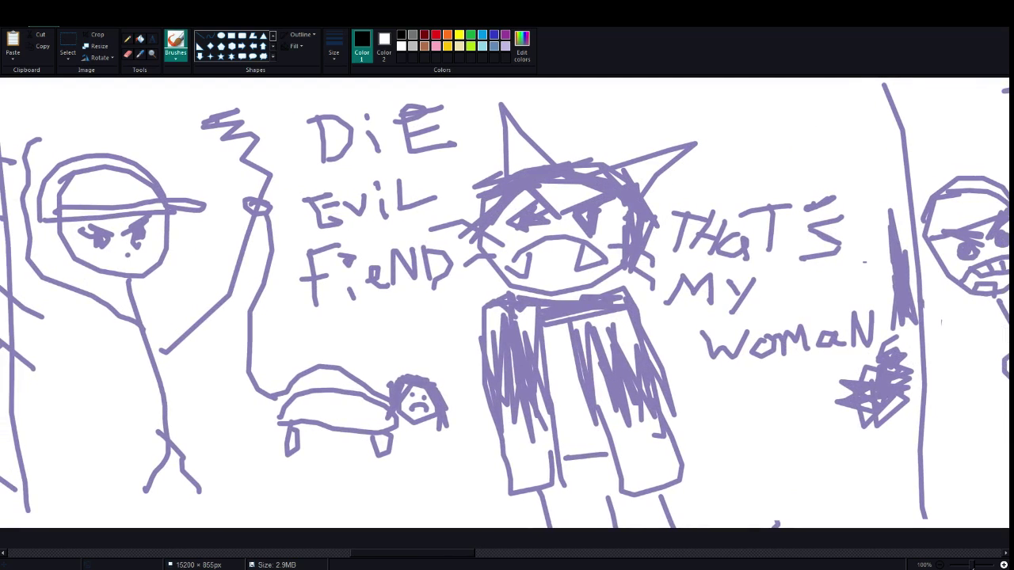
pyautogui.hscroll(-1, 504, 305)
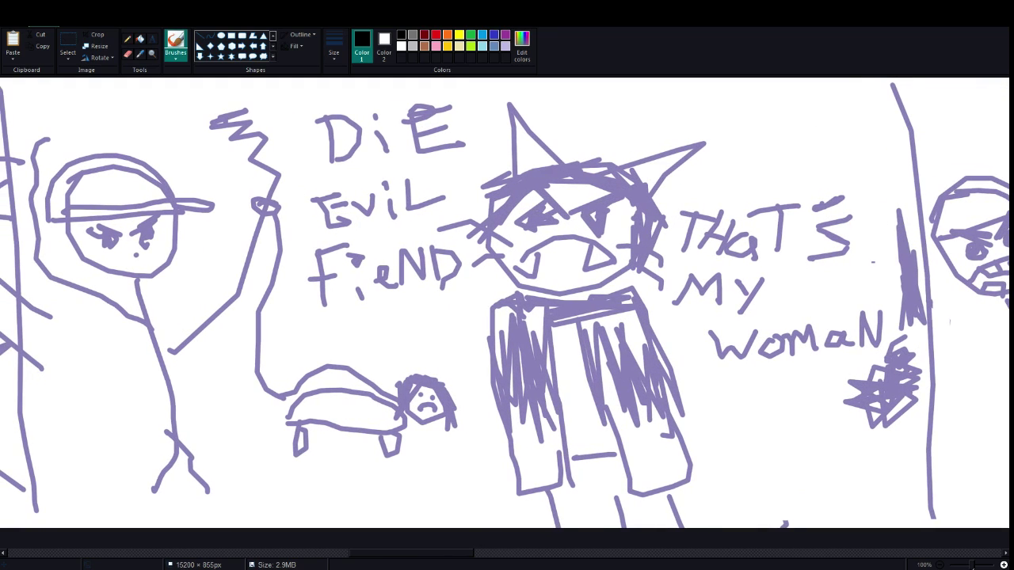
pyautogui.hscroll(20, 505, 305)
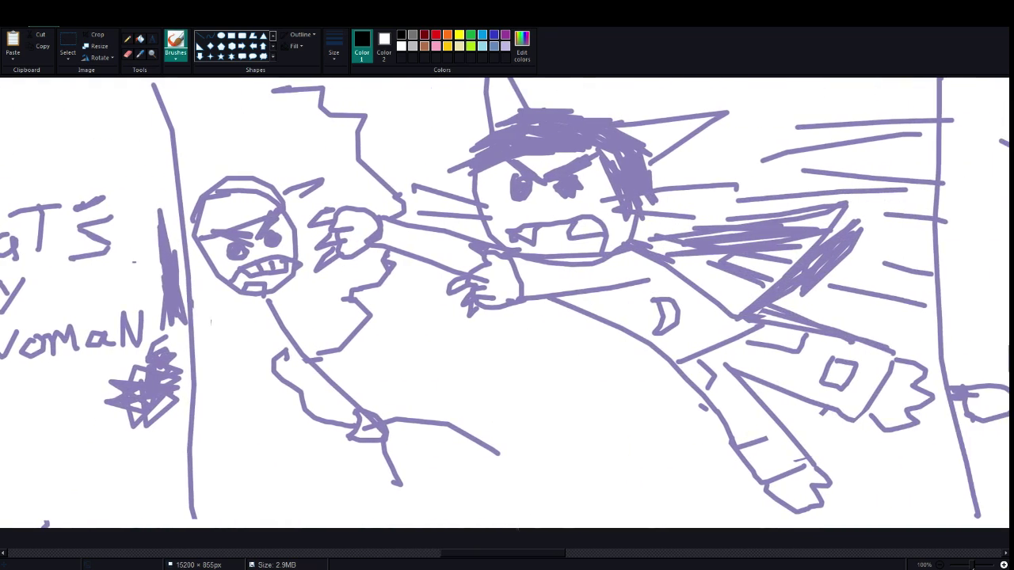
pyautogui.hscroll(2, 504, 305)
# Bring up the TeamViewer window and move it out of view, clear of the comic
pyautogui.moveTo(385, 564)
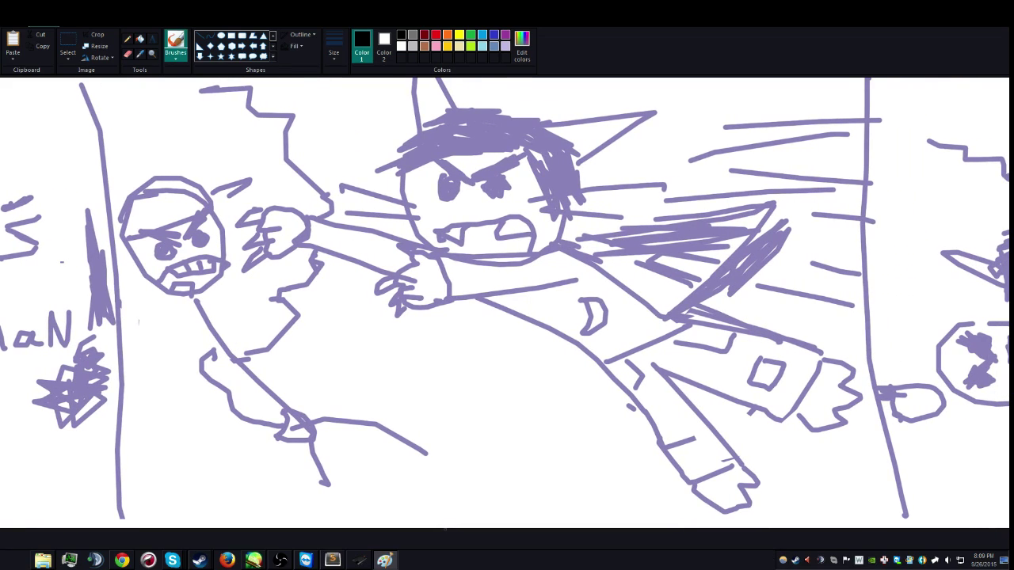
pyautogui.click(306, 560)
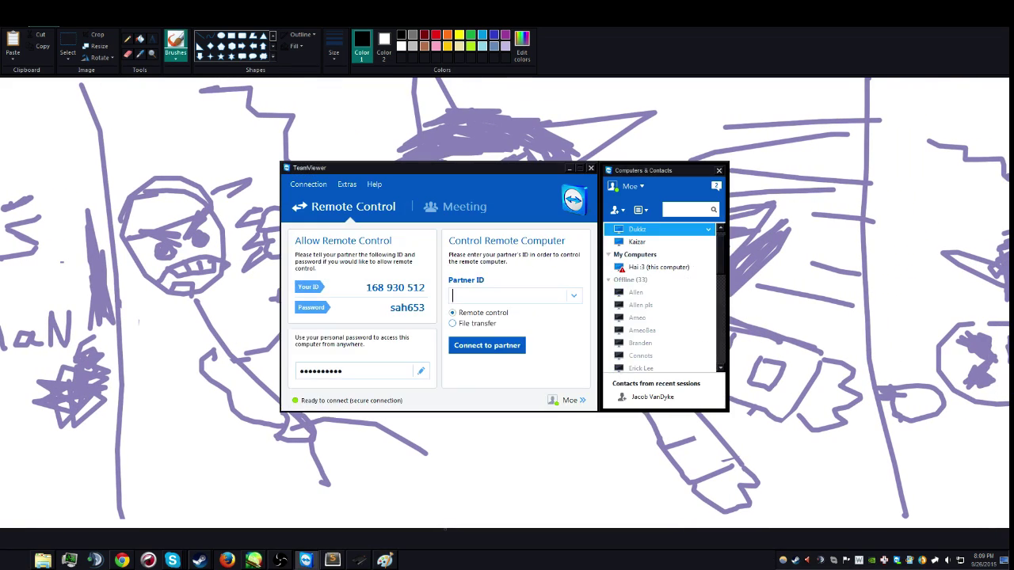
pyautogui.moveTo(428, 167); pyautogui.dragTo(1013, 187)
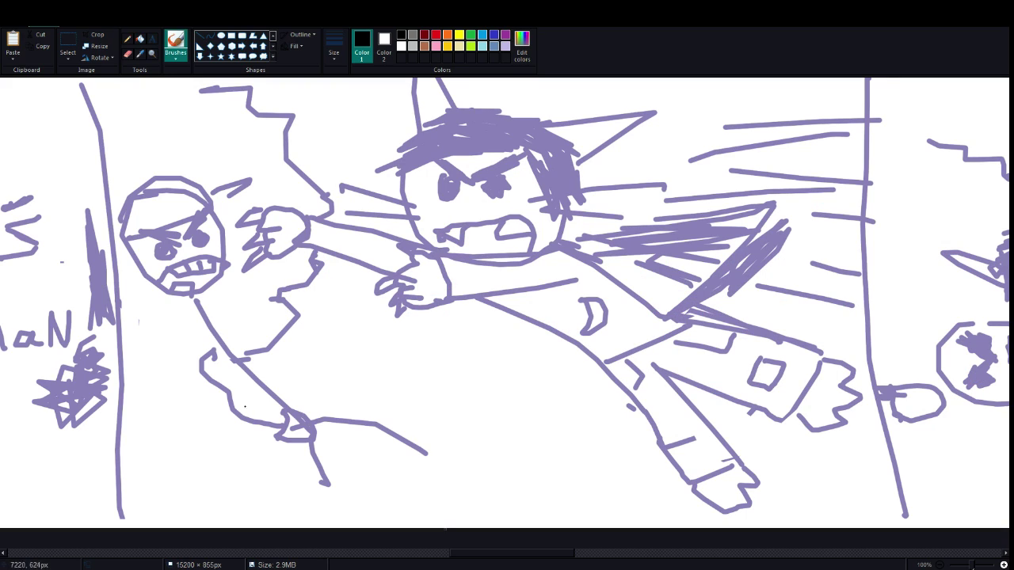
# Read the first issue's remaining panels through the "to be continued" ending, and close the image without saving
pyautogui.moveTo(512, 553); pyautogui.dragTo(601, 553)
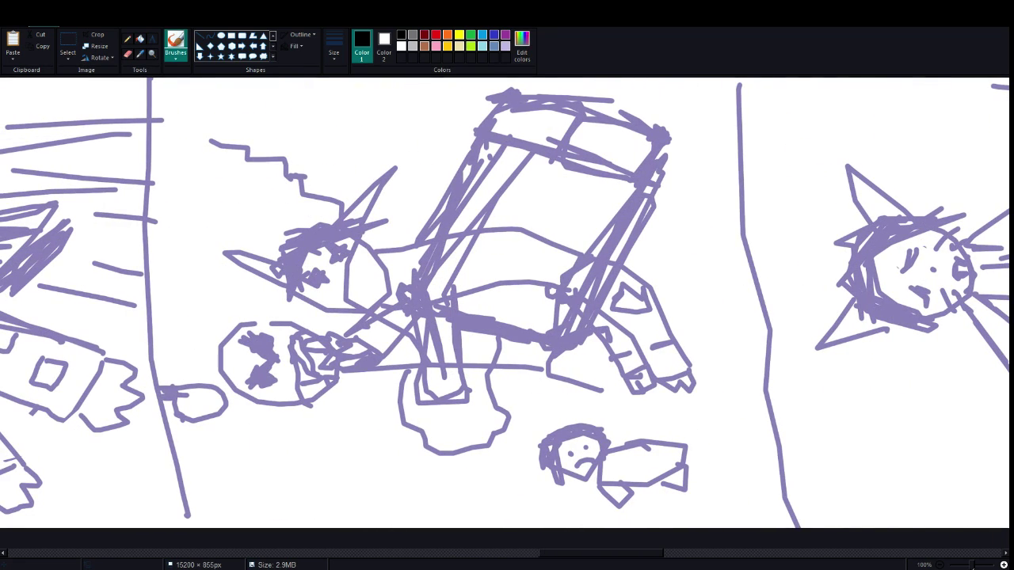
pyautogui.hscroll(8, 505, 301)
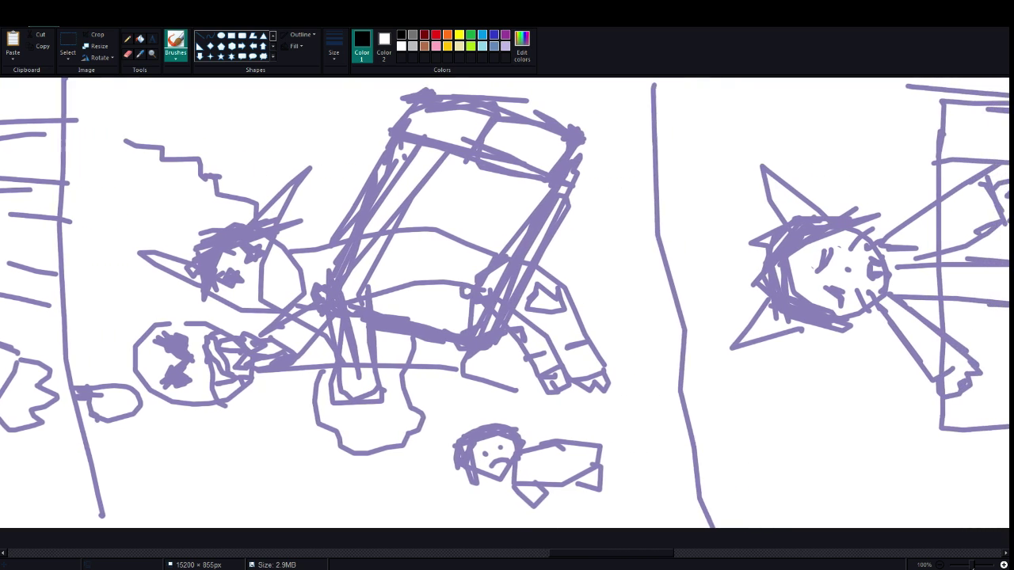
pyautogui.hscroll(3, 504, 301)
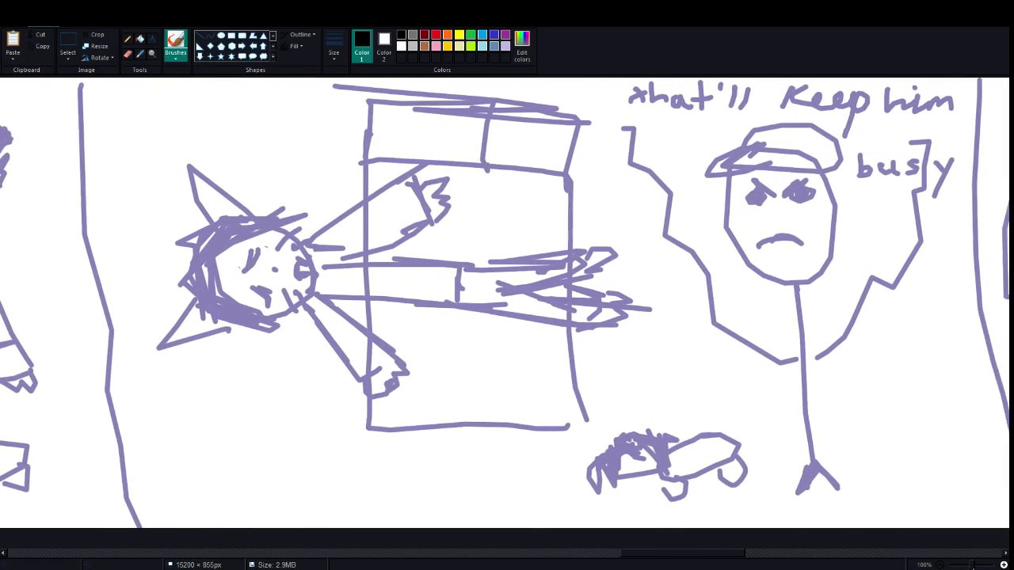
pyautogui.hscroll(10, 505, 301)
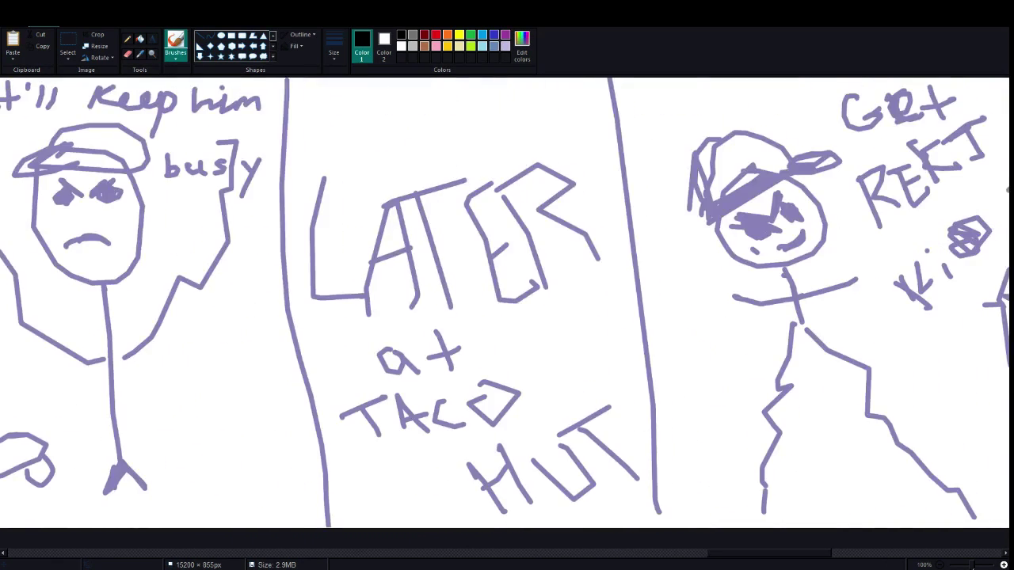
pyautogui.hscroll(1, 505, 301)
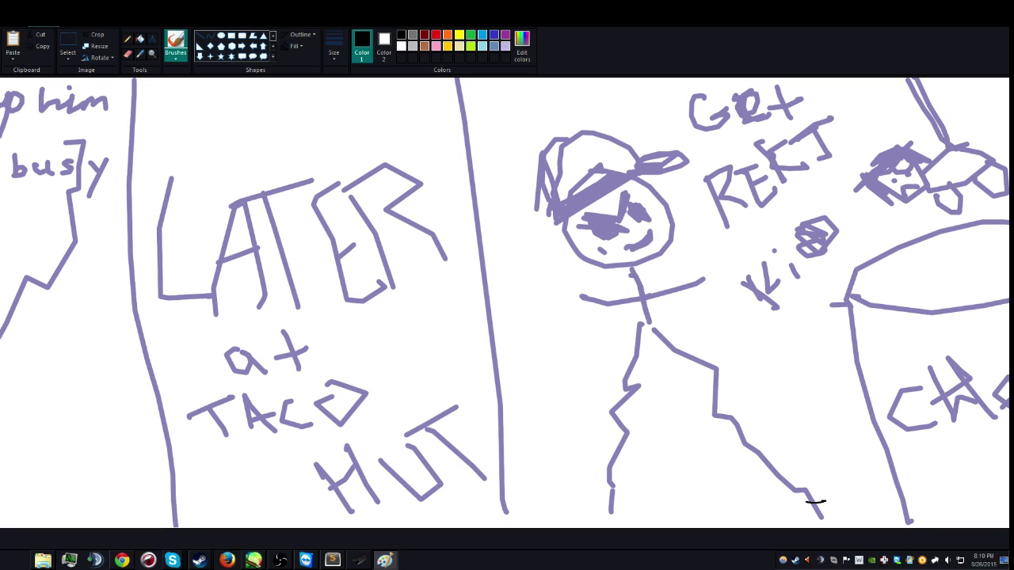
pyautogui.moveTo(786, 553); pyautogui.dragTo(844, 553)
pyautogui.hscroll(13, 505, 303)
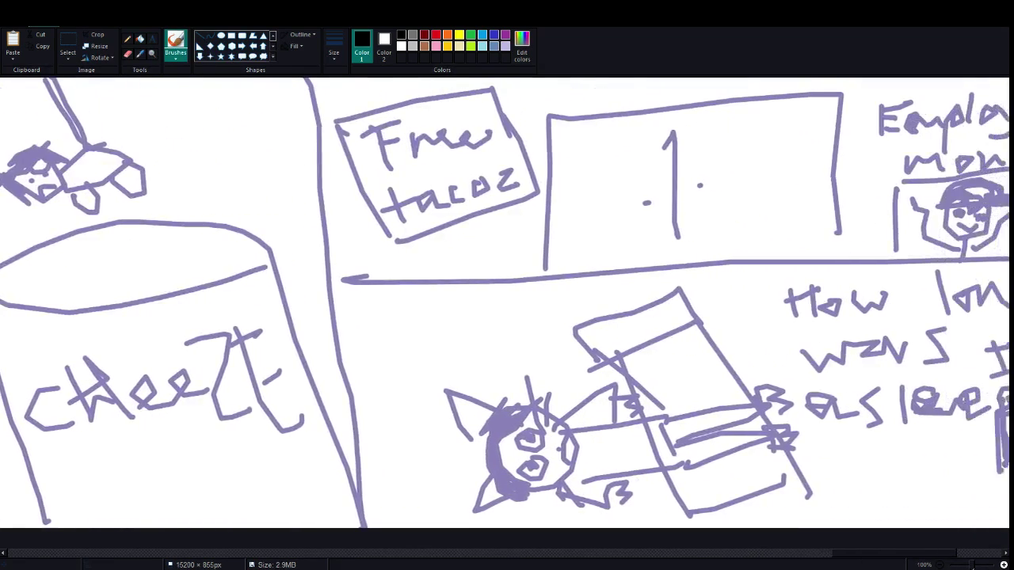
pyautogui.hscroll(2, 505, 304)
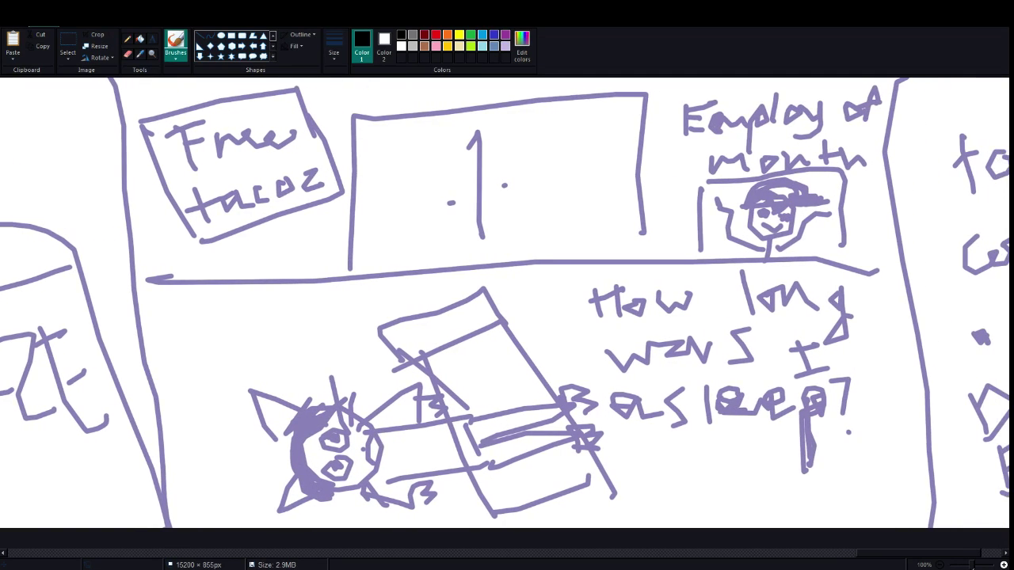
pyautogui.hscroll(2, 504, 304)
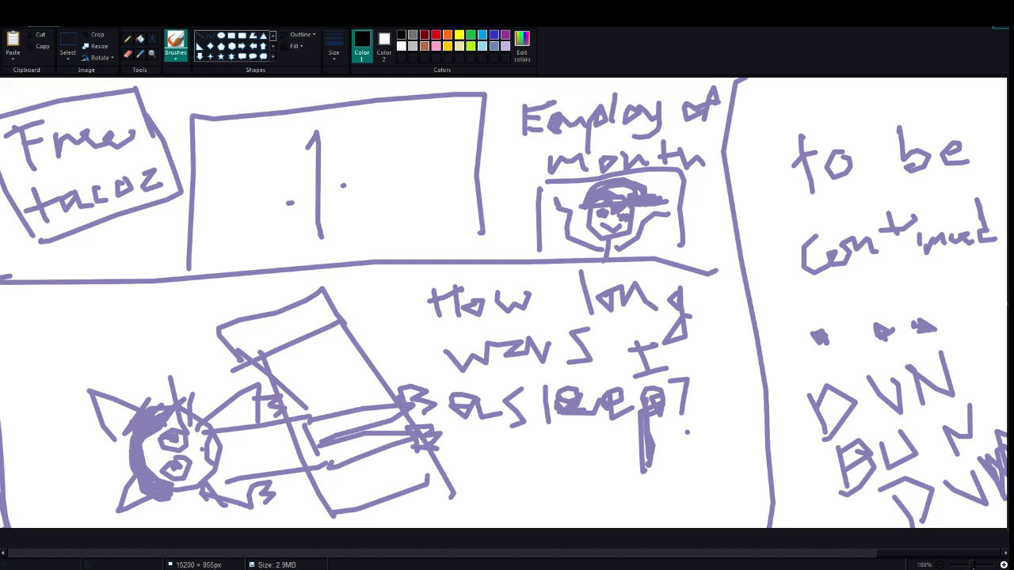
pyautogui.hotkey('alt', 'F4')
pyautogui.press('n')
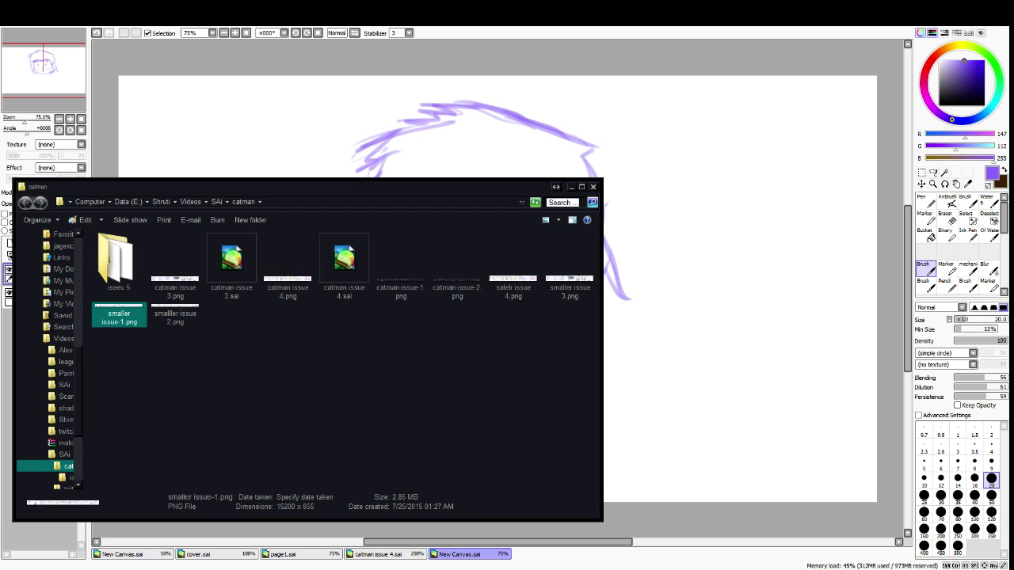
# Open smalller issue 2.png and read its panels from the employee-of-the-month scene through the companion cucumber text
pyautogui.doubleClick(174, 315)
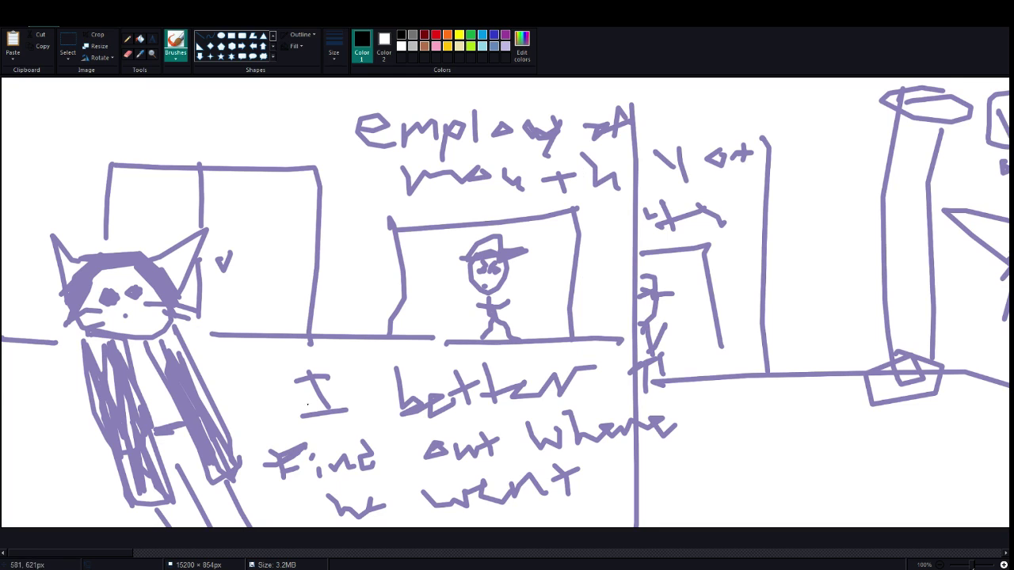
pyautogui.moveTo(70, 553); pyautogui.dragTo(149, 553)
pyautogui.hscroll(8, 504, 305)
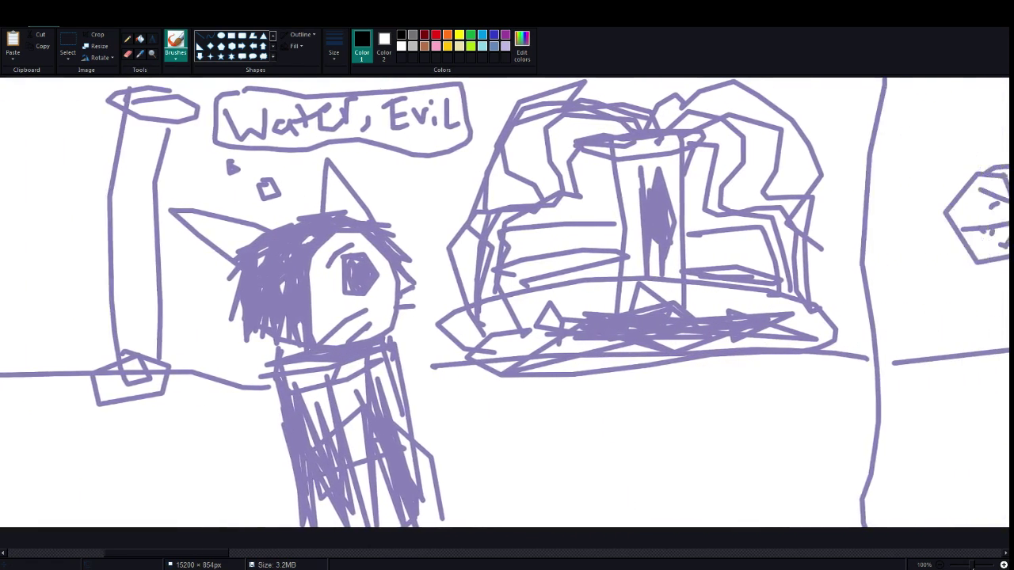
pyautogui.hscroll(9, 505, 303)
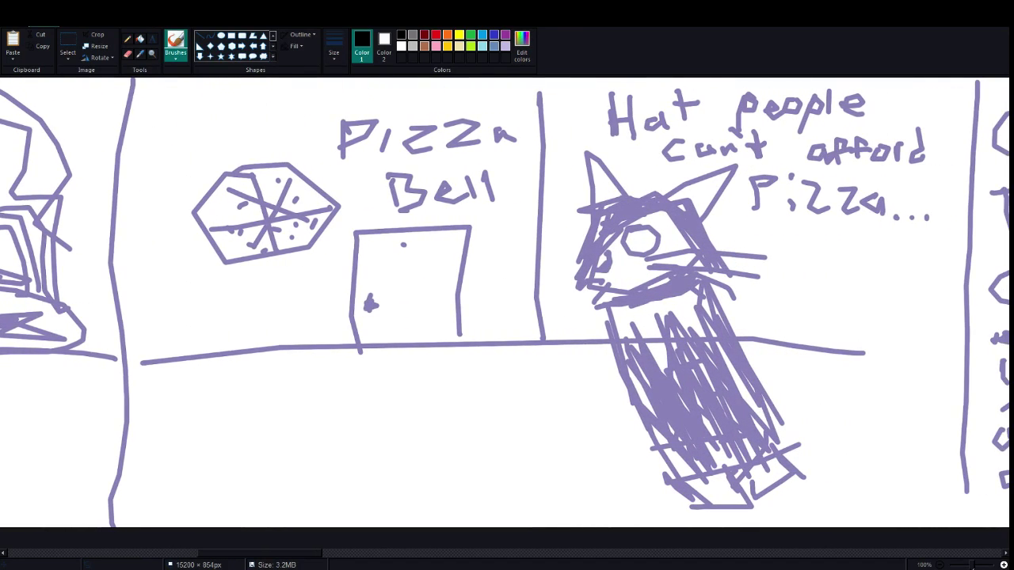
pyautogui.hscroll(8, 504, 302)
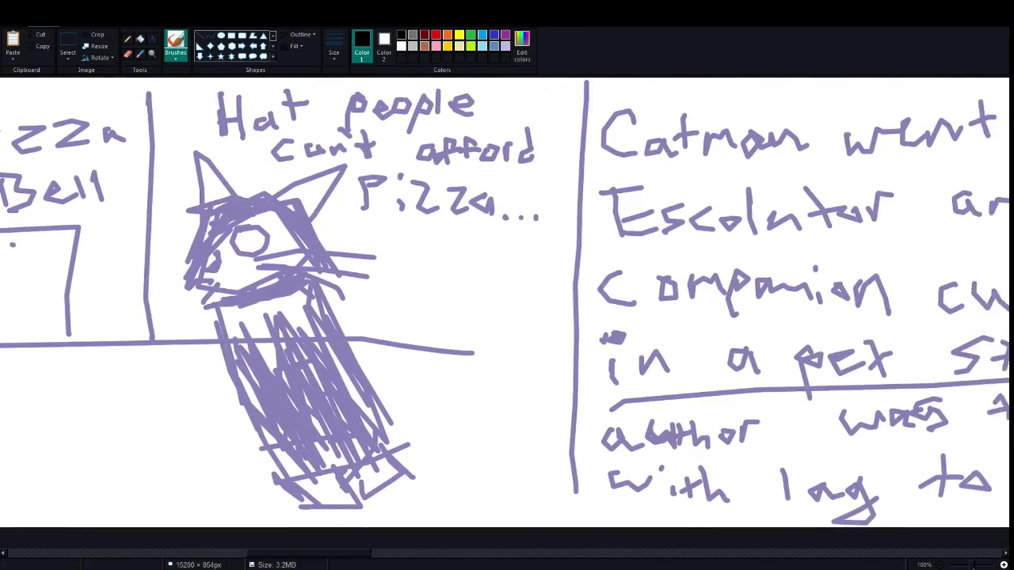
pyautogui.hscroll(8, 504, 302)
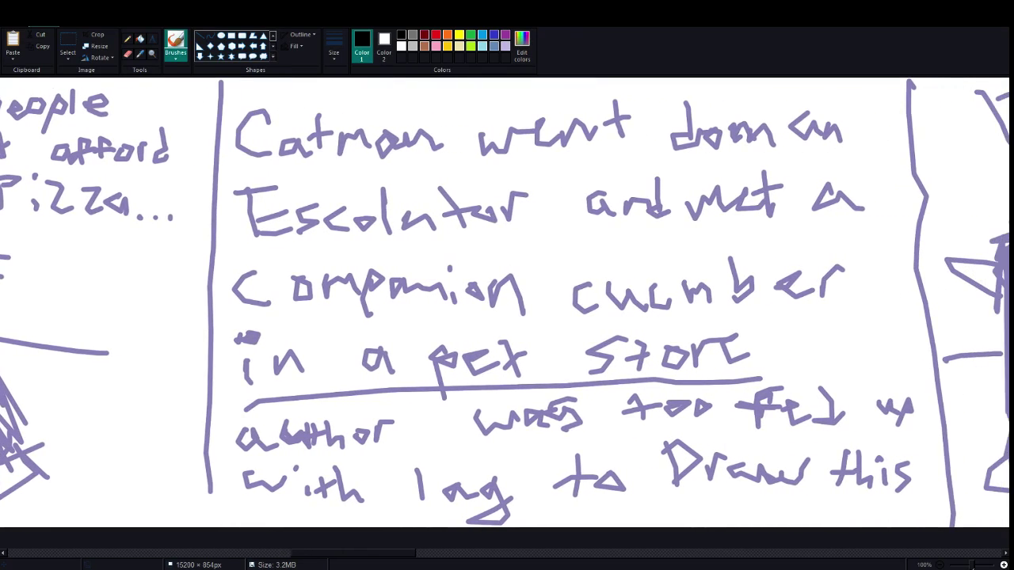
pyautogui.hscroll(3, 505, 302)
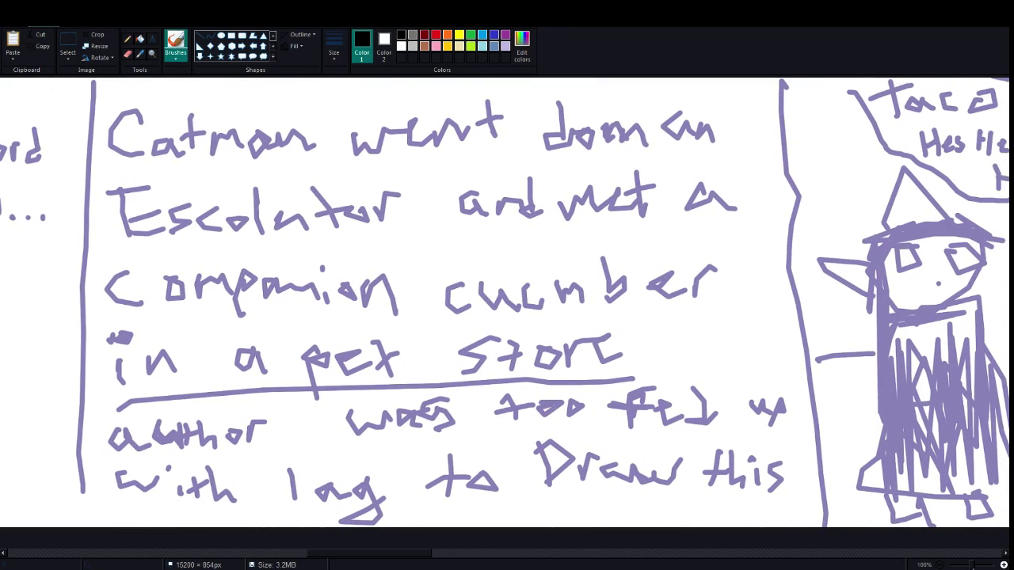
pyautogui.hscroll(2, 505, 303)
pyautogui.hscroll(-1, 505, 302)
pyautogui.hscroll(-1, 504, 303)
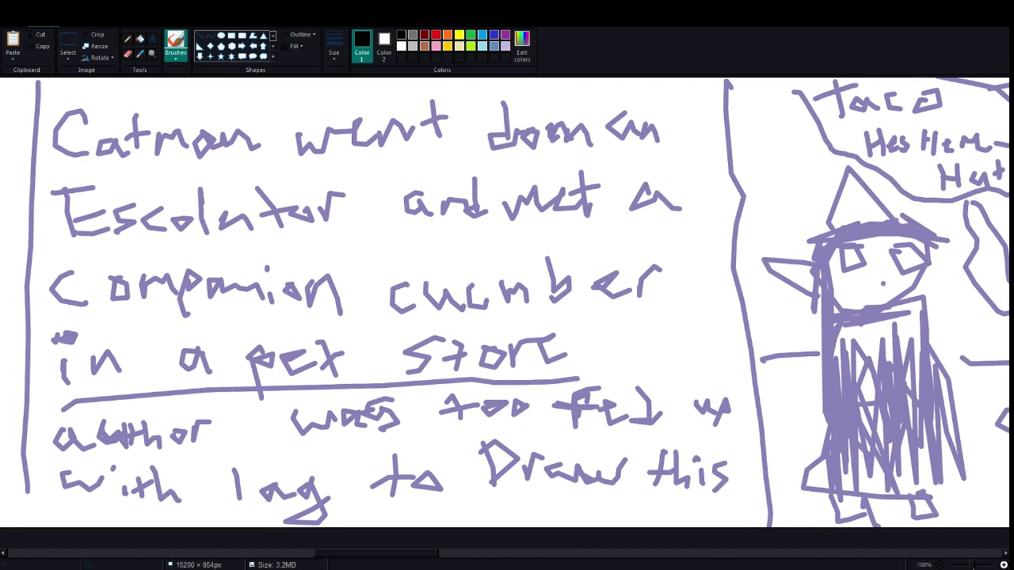
pyautogui.hscroll(2, 504, 302)
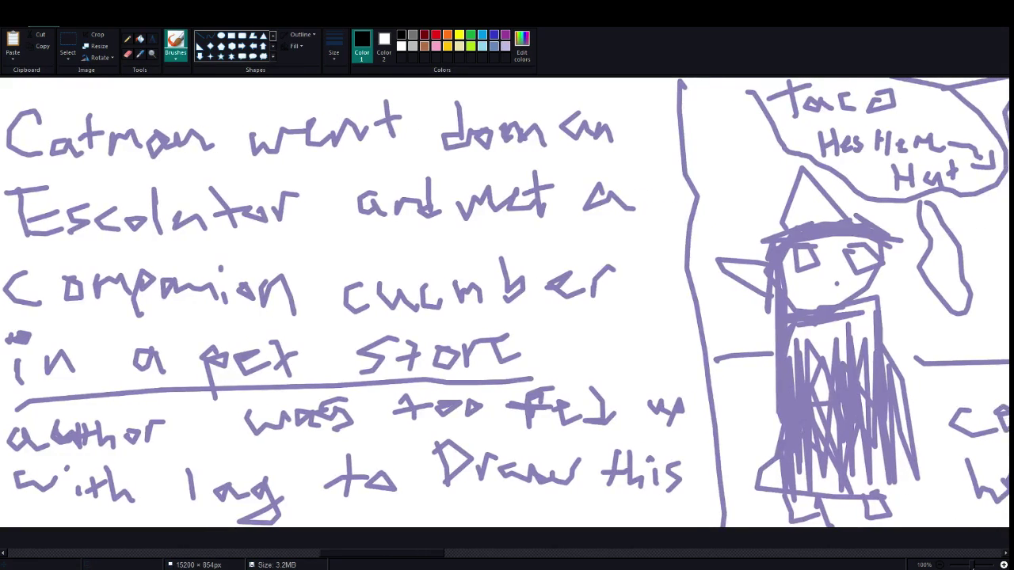
# Read the second issue's Taco Hut panels up to the capped man at the counter
pyautogui.hscroll(10, 505, 303)
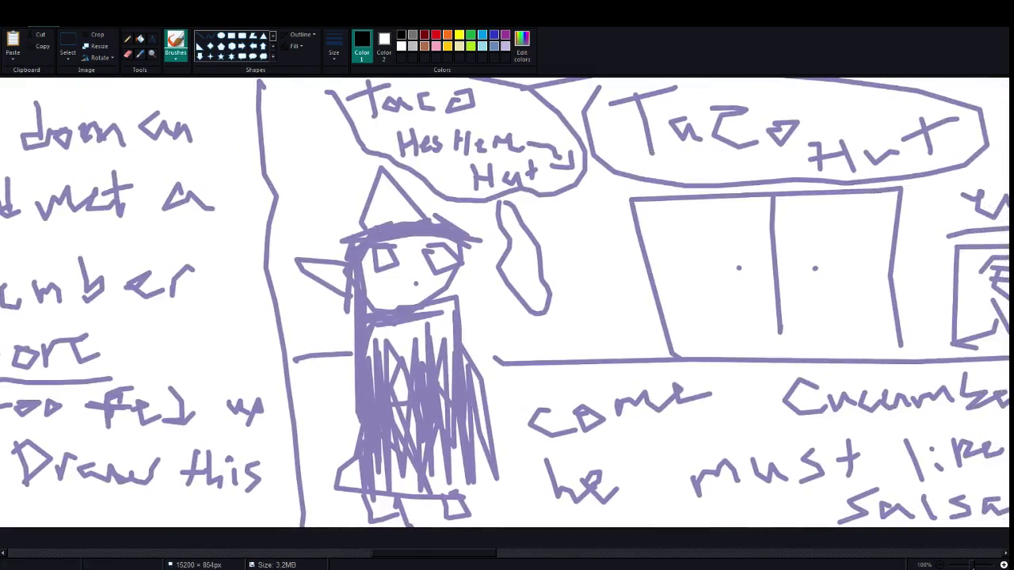
pyautogui.hscroll(2, 504, 303)
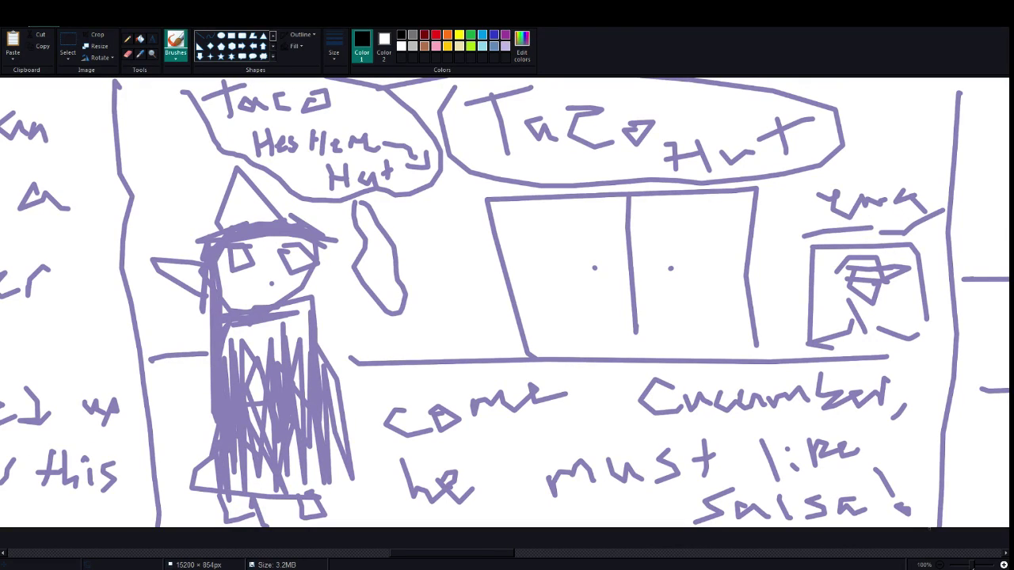
pyautogui.hscroll(5, 504, 303)
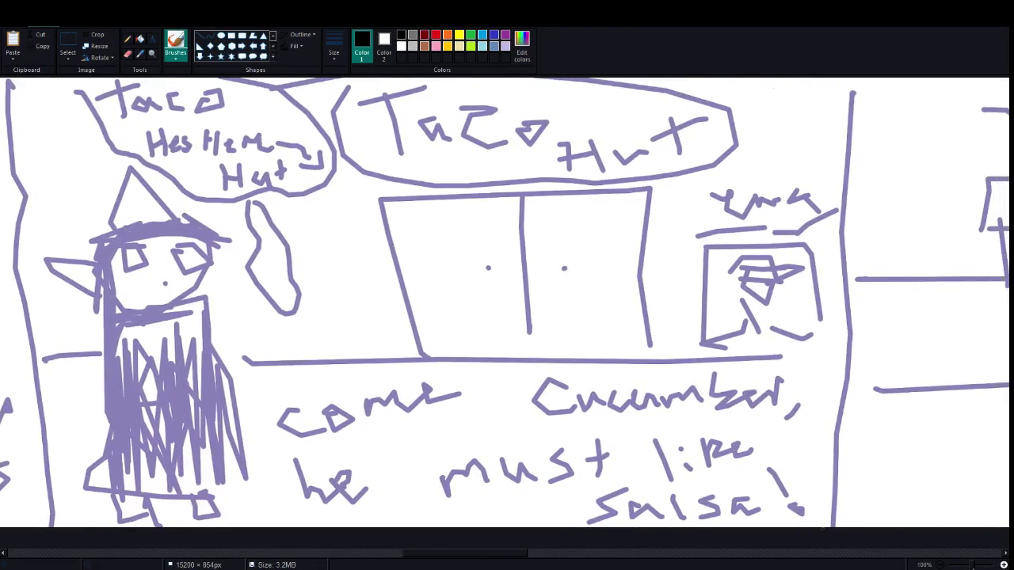
pyautogui.hscroll(3, 504, 303)
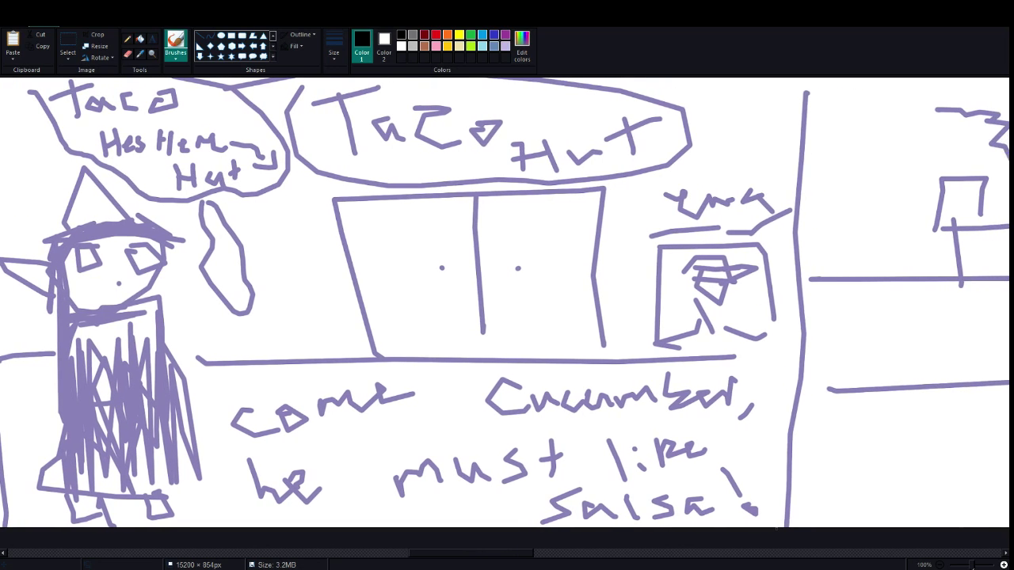
pyautogui.hscroll(14, 504, 302)
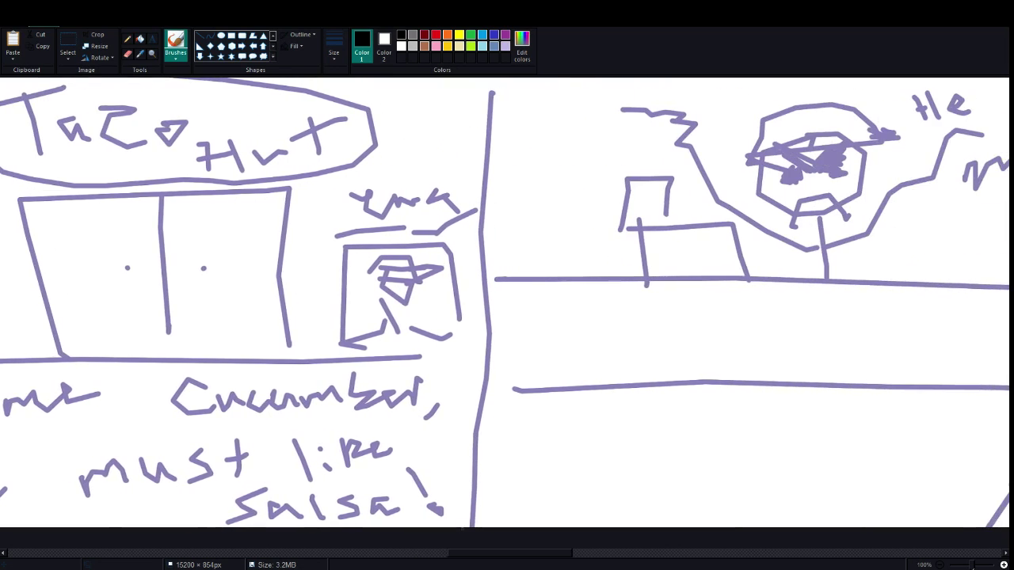
pyautogui.hscroll(-8, 504, 302)
pyautogui.hscroll(-5, 505, 303)
pyautogui.hscroll(20, 504, 303)
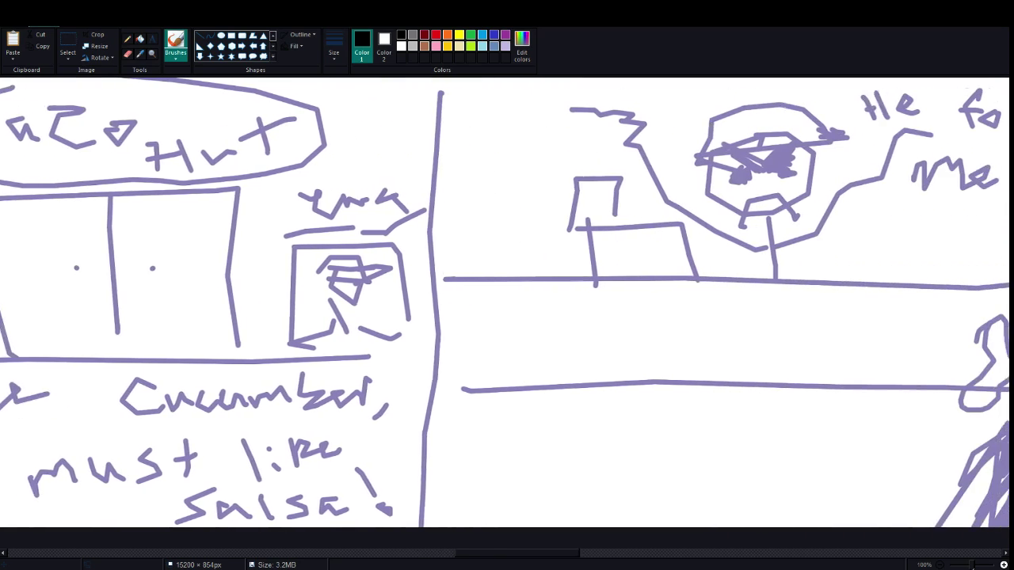
pyautogui.hscroll(20, 505, 303)
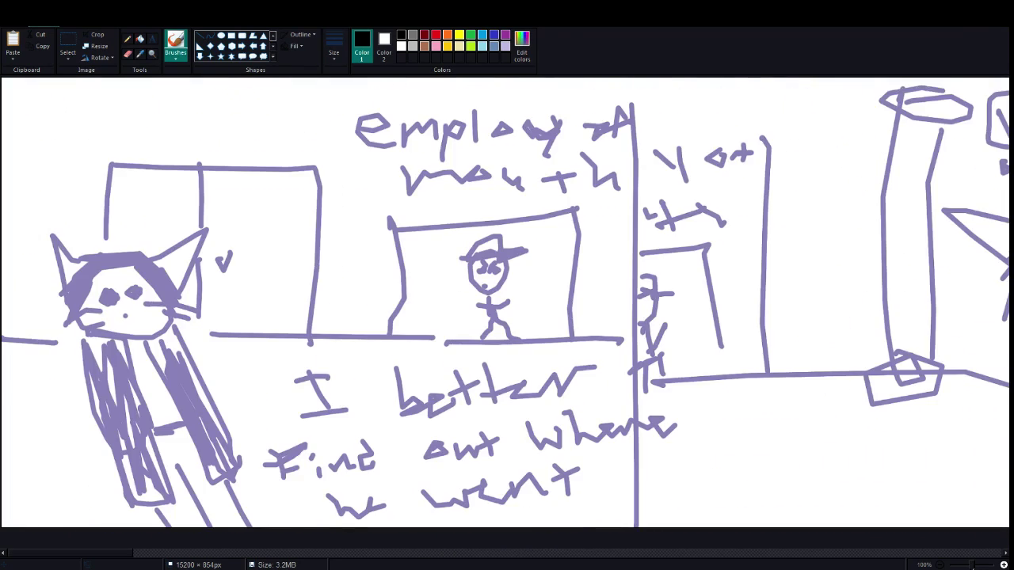
# Read the second issue's remaining panels from "There he is!" through the final Cheeze scene
pyautogui.hscroll(20, 504, 302)
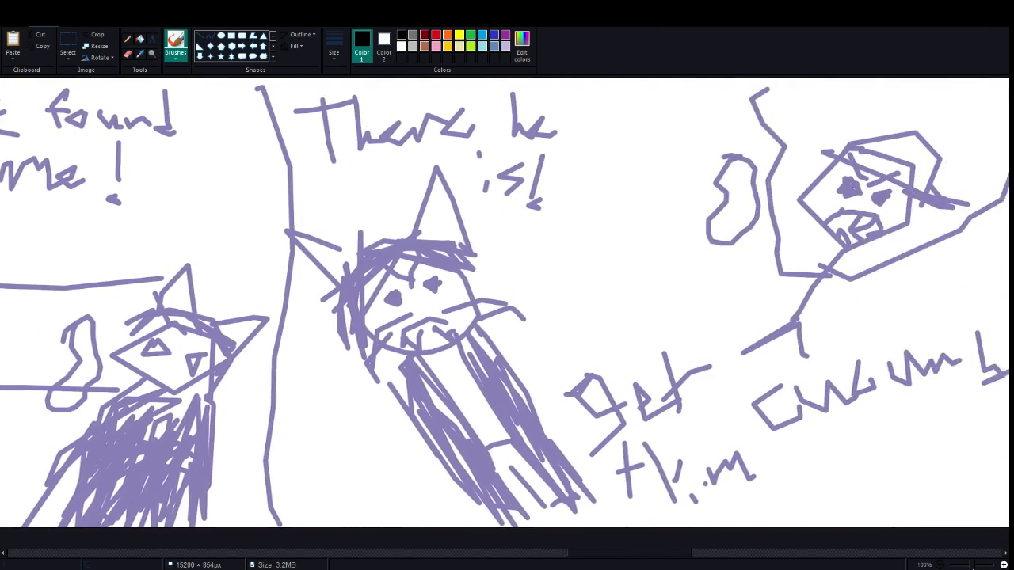
pyautogui.hscroll(2, 505, 303)
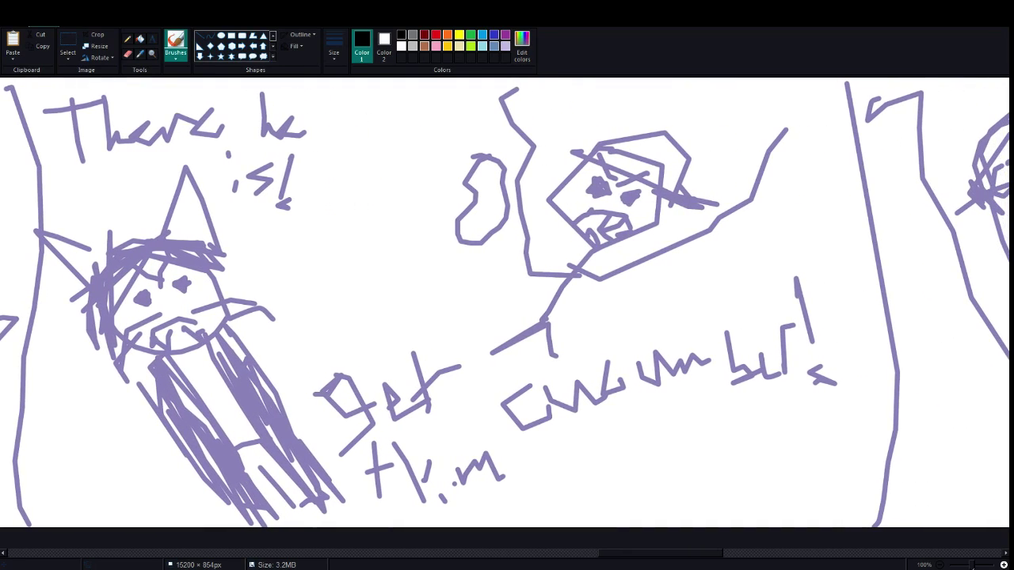
pyautogui.hscroll(20, 505, 303)
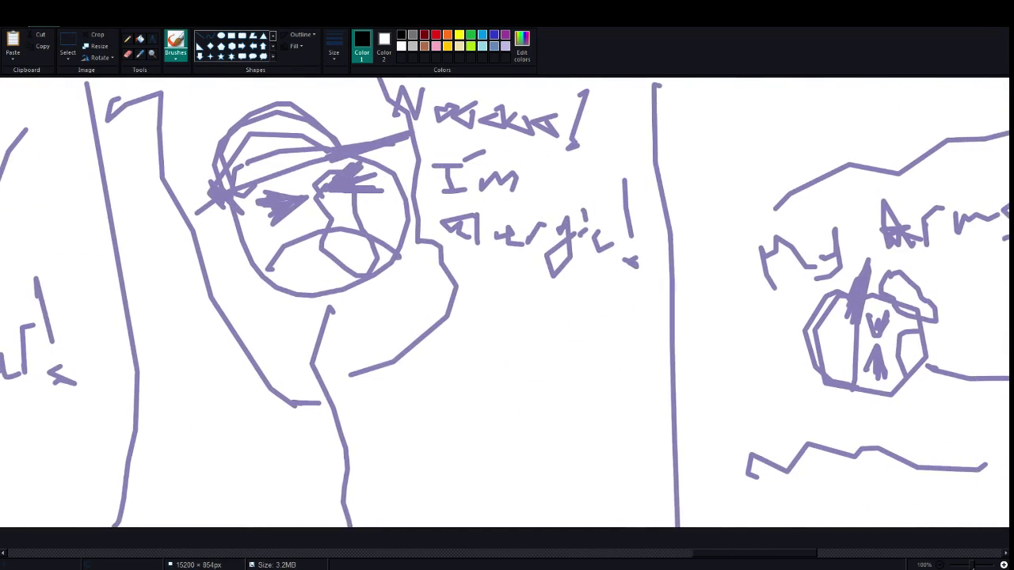
pyautogui.hscroll(20, 504, 302)
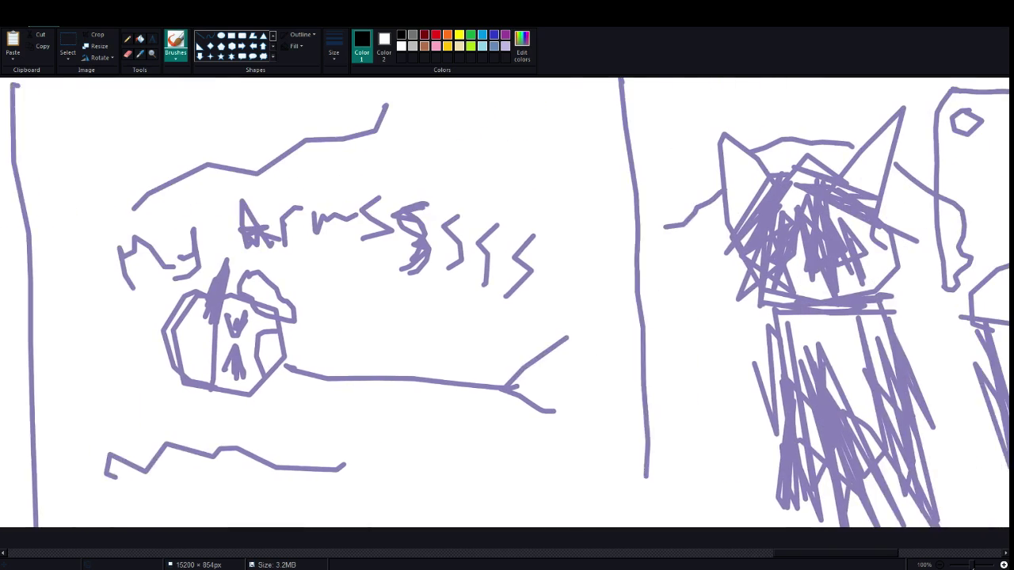
pyautogui.hscroll(20, 504, 303)
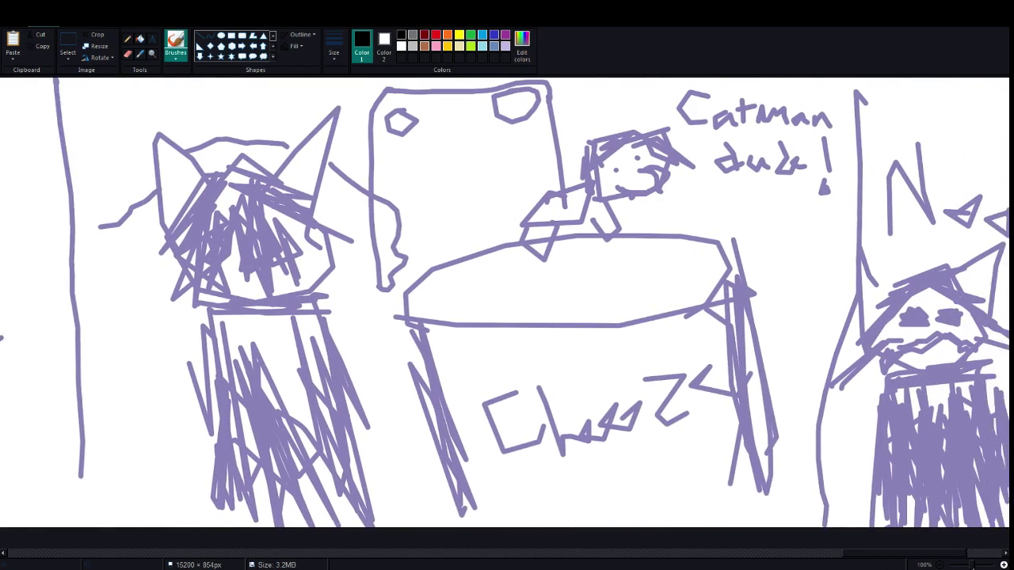
pyautogui.hscroll(12, 505, 302)
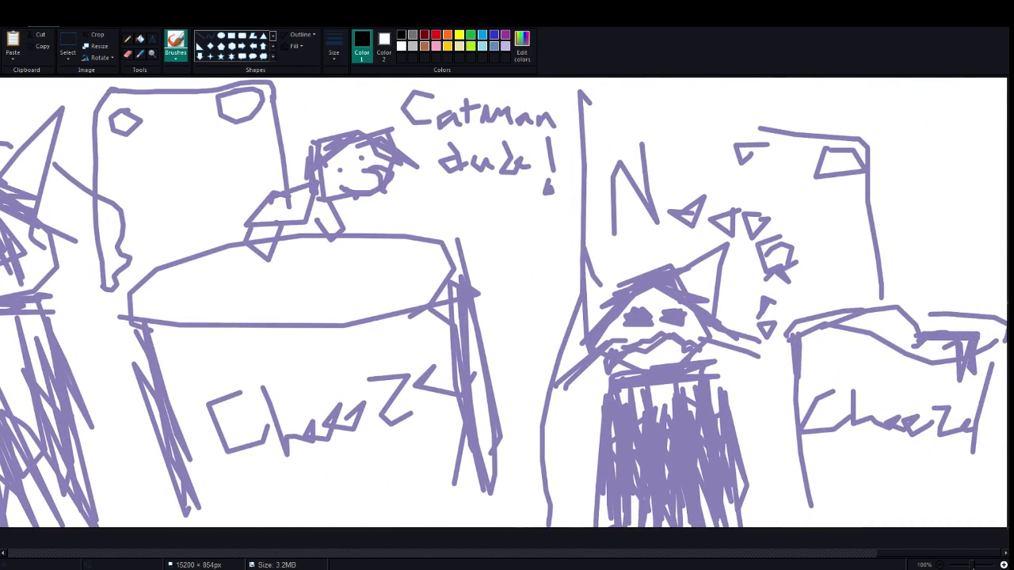
pyautogui.hscroll(-20, 505, 302)
pyautogui.hscroll(20, 504, 302)
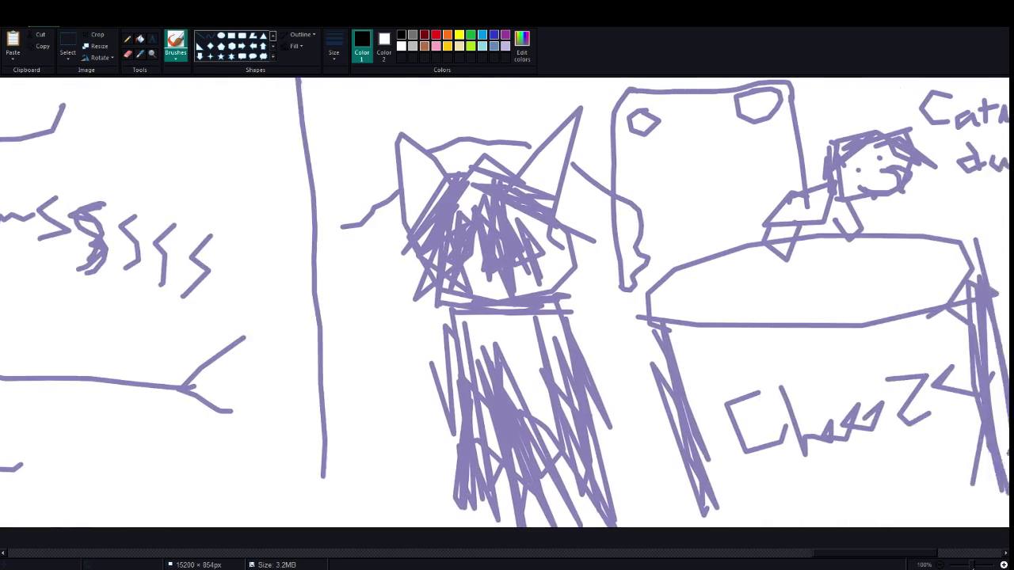
pyautogui.hscroll(20, 505, 302)
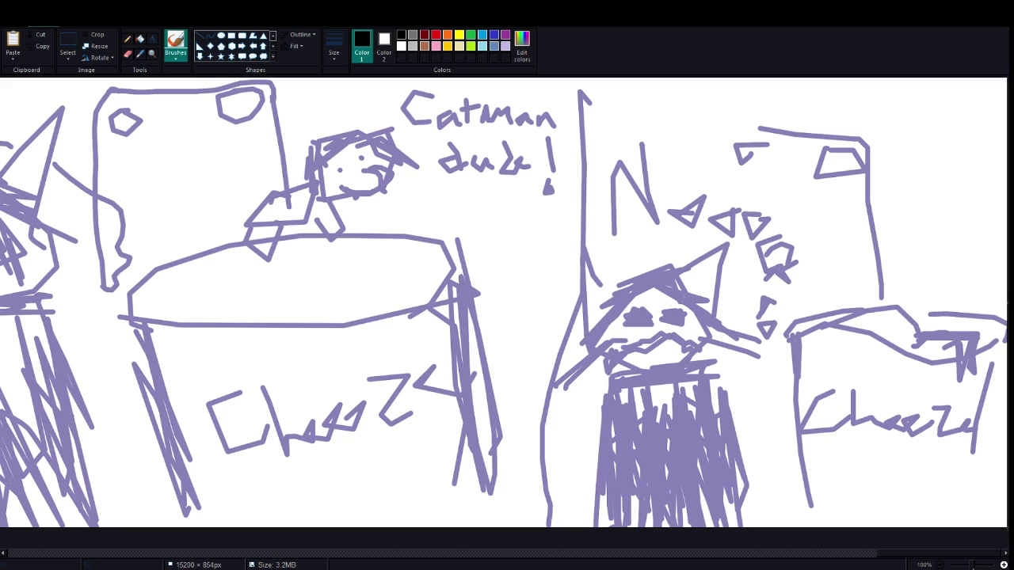
# Return to the face drawing in PaintTool SAI and write "OK" in large purple letters beside the head
pyautogui.hotkey('alt', 'Tab')
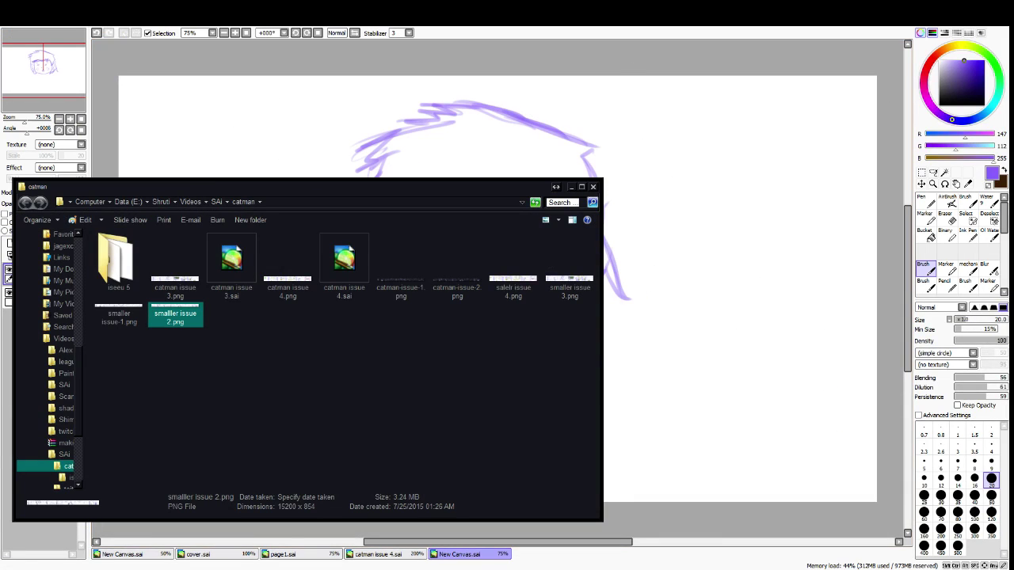
pyautogui.hotkey('alt', 'Tab')
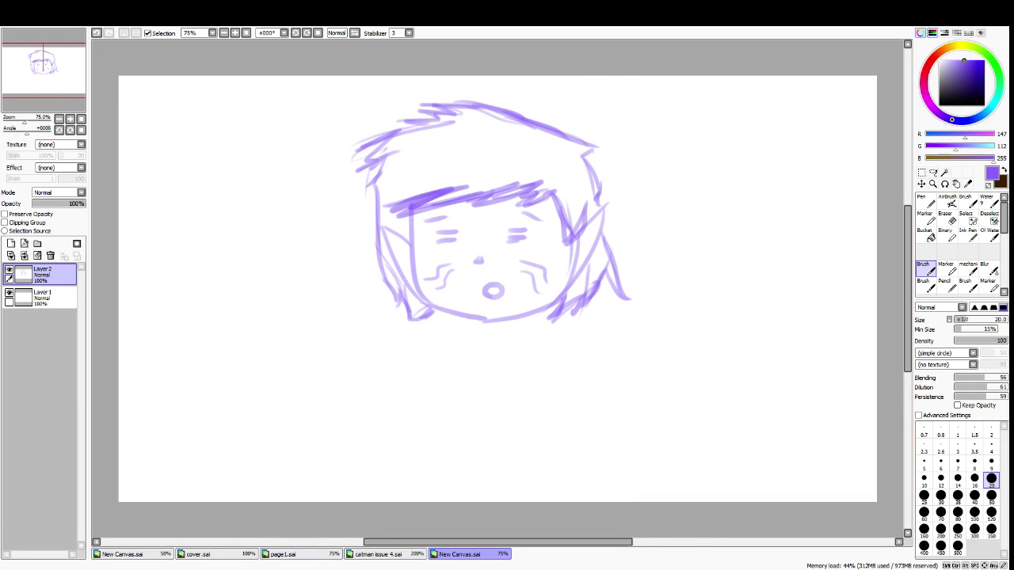
pyautogui.moveTo(664, 154)
pyautogui.mouseDown()
pyautogui.moveTo(703, 190)
pyautogui.moveTo(675, 169)
pyautogui.moveTo(745, 207)
pyautogui.mouseUp()
pyautogui.moveTo(774, 134)
pyautogui.mouseDown()
pyautogui.moveTo(750, 184)
pyautogui.moveTo(793, 190)
pyautogui.mouseUp()
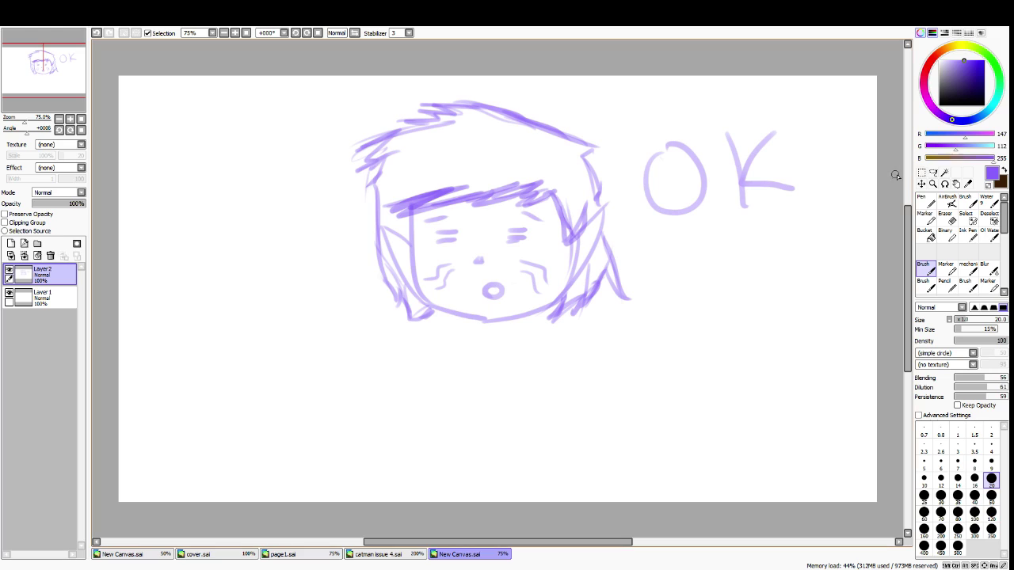
pyautogui.click(921, 172)
pyautogui.moveTo(617, 109); pyautogui.dragTo(826, 249)
pyautogui.moveTo(771, 190)
pyautogui.mouseDown()
pyautogui.moveTo(664, 193)
pyautogui.moveTo(536, 175)
pyautogui.moveTo(536, 244)
pyautogui.mouseUp()
pyautogui.click(735, 211)
pyautogui.moveTo(351, 168); pyautogui.dragTo(715, 374)
pyautogui.moveTo(572, 258); pyautogui.dragTo(566, 272)
pyautogui.hotkey('ctrl', 'z')
pyautogui.hotkey('ctrl', 'z')
pyautogui.hotkey('ctrl', 'z')
pyautogui.hotkey('ctrl', 'z')
pyautogui.hotkey('ctrl', 'z')
# Cut the "OK" lettering and paste it onto its own layer, with the letters placed over the face's eyes
pyautogui.moveTo(621, 104); pyautogui.dragTo(871, 242)
pyautogui.hotkey('ctrl', 'x')
pyautogui.hotkey('ctrl', 'd')
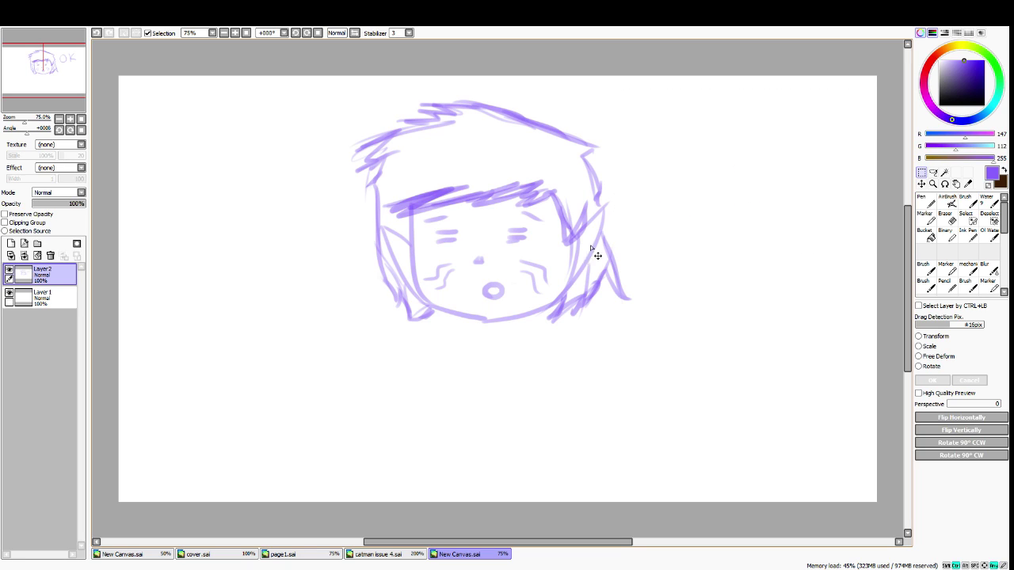
pyautogui.click(12, 245)
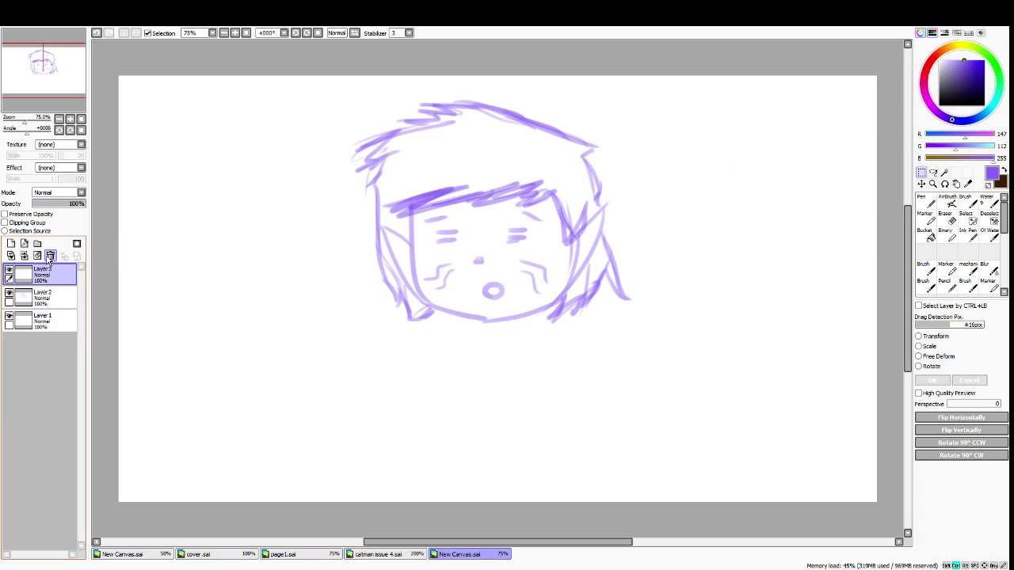
pyautogui.hotkey('ctrl', 'v')
pyautogui.moveTo(629, 145); pyautogui.dragTo(407, 208)
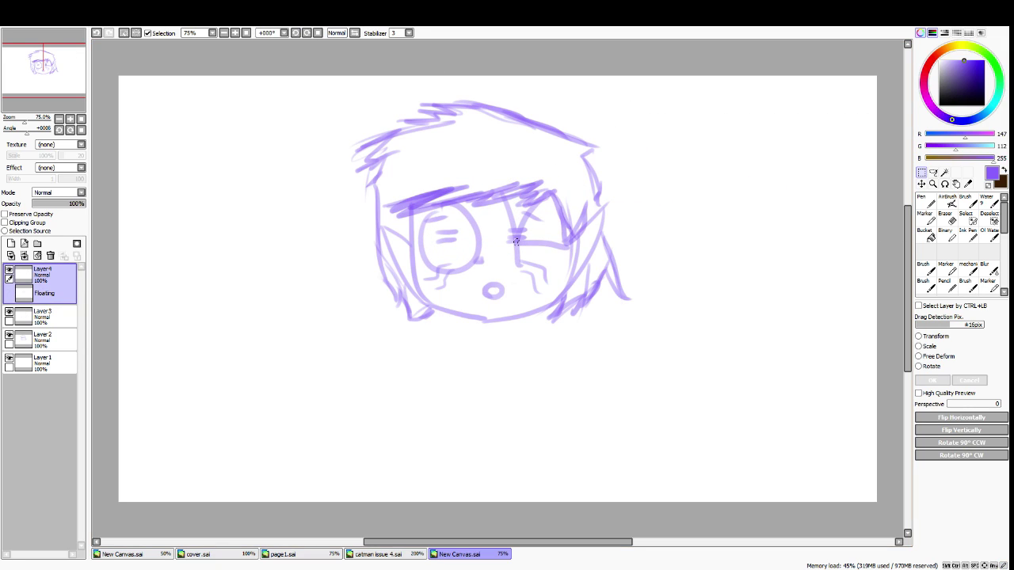
pyautogui.click(122, 20)
pyautogui.moveTo(95, 20)
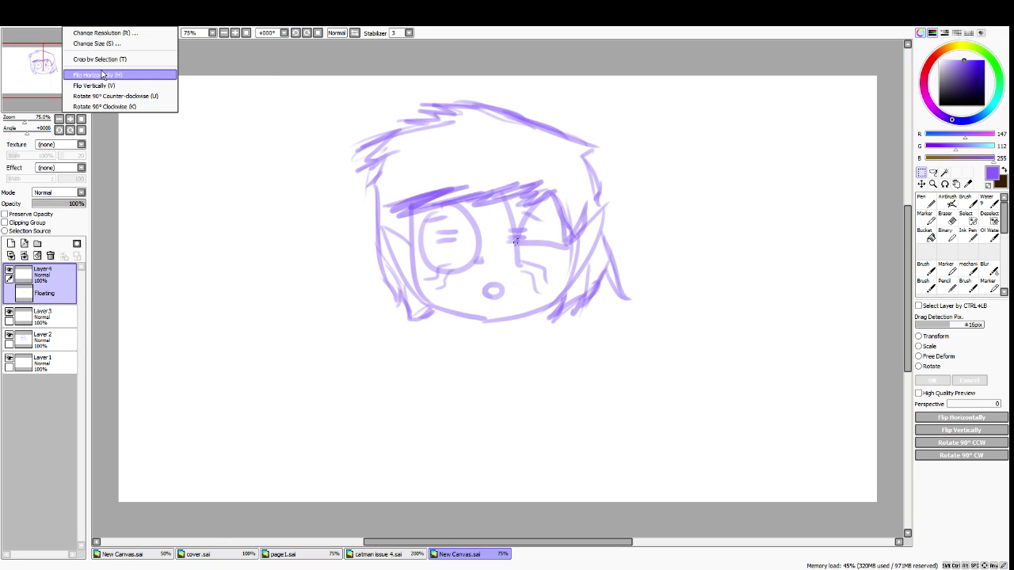
pyautogui.click(137, 33)
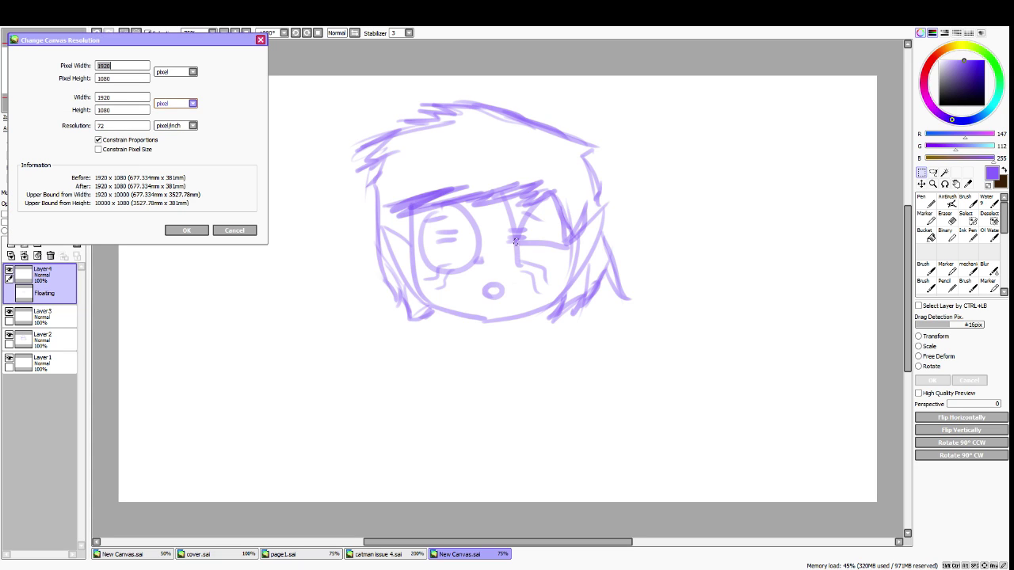
pyautogui.click(234, 229)
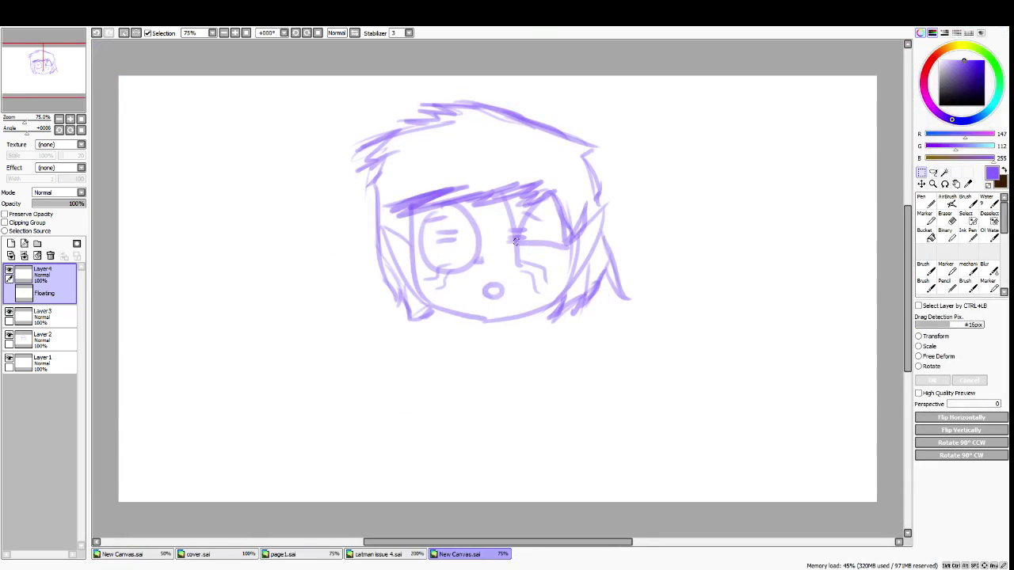
pyautogui.hotkey('alt', 'v')
pyautogui.press('Escape')
# Shift the hue of the selected "OK" lettering by +36 so it turns pink, and clear the selection
pyautogui.hotkey('ctrl', 'u')
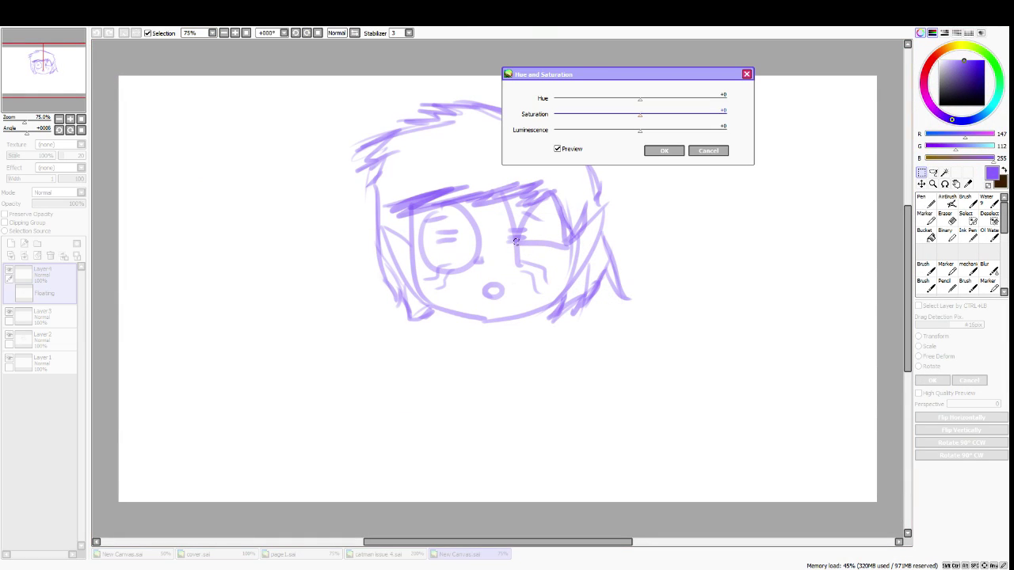
pyautogui.moveTo(640, 99); pyautogui.dragTo(600, 99)
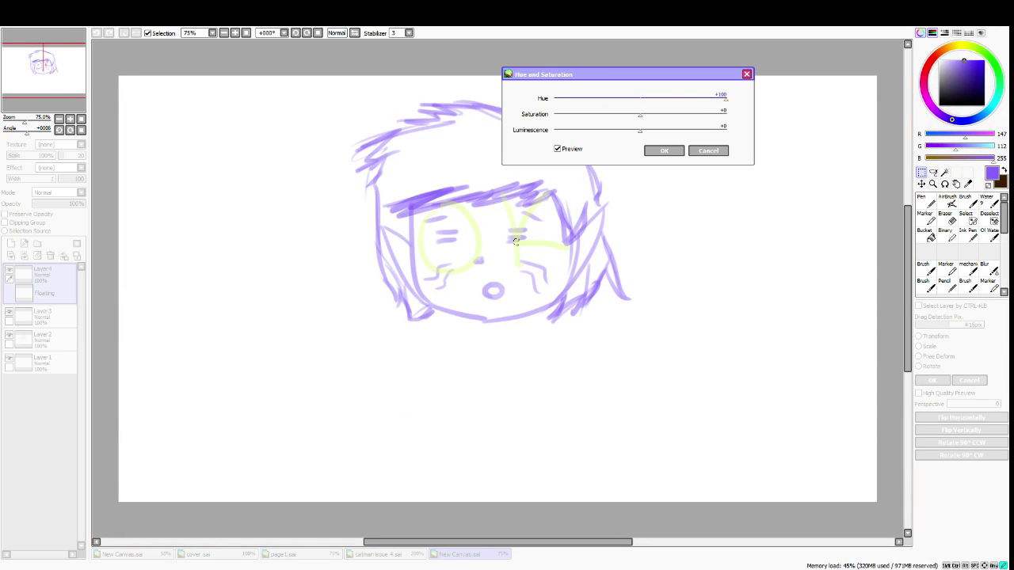
pyautogui.press('Left')
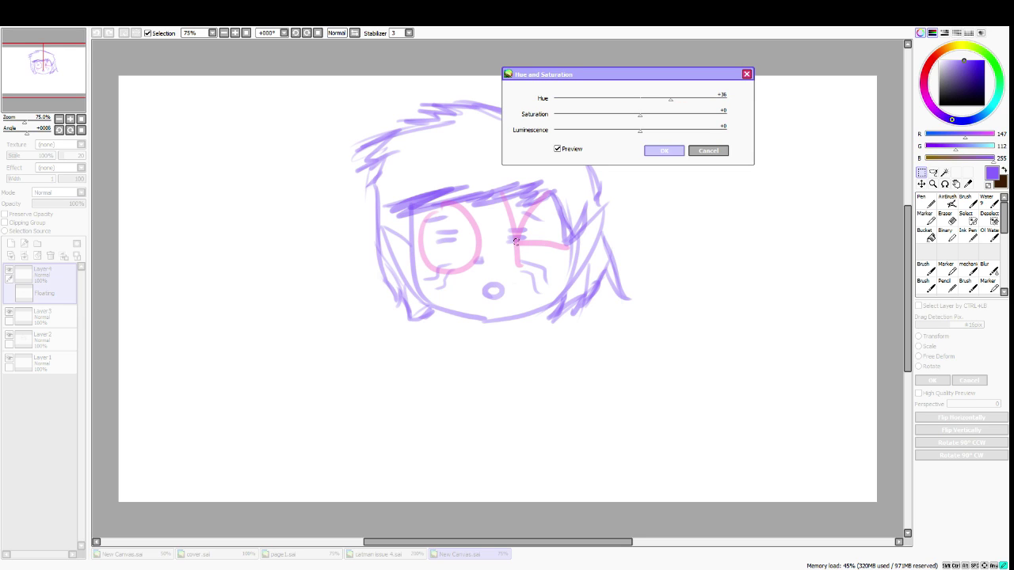
pyautogui.click(664, 150)
pyautogui.hotkey('ctrl', 'd')
# Move the pink "OK" lettering off the face into the empty area left of the head
pyautogui.moveTo(534, 250)
pyautogui.mouseDown()
pyautogui.moveTo(555, 271)
pyautogui.moveTo(540, 392)
pyautogui.mouseUp()
pyautogui.hotkey('ctrl', 'd')
pyautogui.moveTo(368, 339); pyautogui.dragTo(554, 407)
pyautogui.moveTo(351, 293)
pyautogui.mouseDown()
pyautogui.moveTo(628, 423)
pyautogui.moveTo(629, 413)
pyautogui.mouseUp()
pyautogui.moveTo(545, 389)
pyautogui.mouseDown()
pyautogui.moveTo(554, 383)
pyautogui.moveTo(545, 330)
pyautogui.mouseUp()
pyautogui.moveTo(583, 368); pyautogui.dragTo(593, 370)
pyautogui.moveTo(372, 241); pyautogui.dragTo(646, 391)
pyautogui.hotkey('ctrl', 'd')
pyautogui.moveTo(351, 253); pyautogui.dragTo(625, 373)
pyautogui.moveTo(499, 307); pyautogui.dragTo(492, 366)
pyautogui.moveTo(323, 325); pyautogui.dragTo(628, 423)
pyautogui.moveTo(482, 377)
pyautogui.mouseDown()
pyautogui.moveTo(327, 328)
pyautogui.moveTo(295, 242)
pyautogui.moveTo(279, 241)
pyautogui.mouseUp()
# Sample the lettering's pink and write "I SAVE!" with the Brush in the empty area right of the head
pyautogui.click(926, 202)
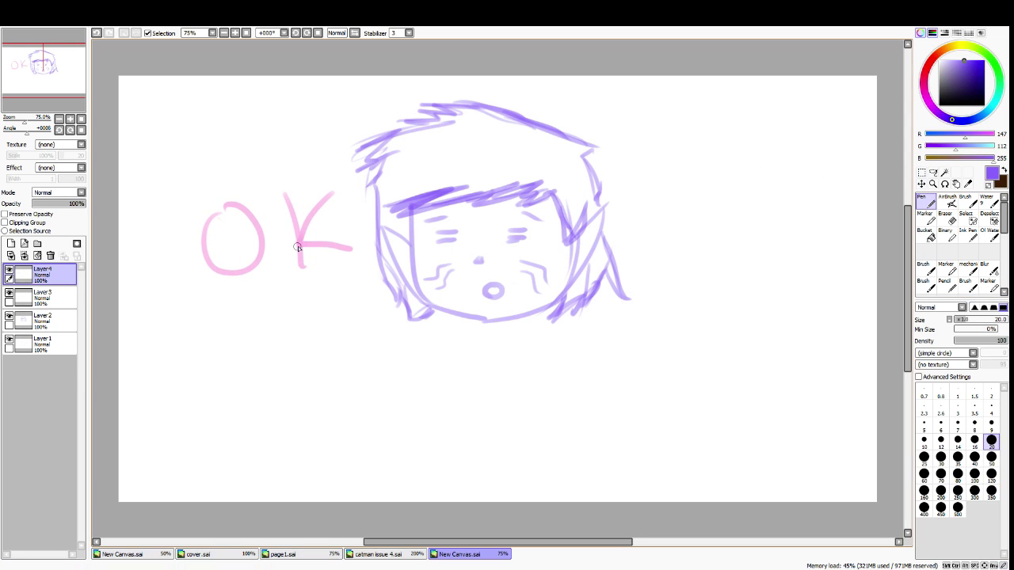
pyautogui.keyDown('alt'); pyautogui.click(299, 240); pyautogui.keyUp('alt')
pyautogui.click(923, 269)
pyautogui.moveTo(613, 176)
pyautogui.mouseDown()
pyautogui.moveTo(694, 162)
pyautogui.moveTo(668, 226)
pyautogui.moveTo(695, 213)
pyautogui.mouseUp()
pyautogui.hotkey('ctrl', 'z')
pyautogui.moveTo(630, 230)
pyautogui.mouseDown()
pyautogui.moveTo(691, 215)
pyautogui.moveTo(662, 244)
pyautogui.moveTo(653, 282)
pyautogui.moveTo(718, 269)
pyautogui.moveTo(716, 255)
pyautogui.mouseUp()
pyautogui.moveTo(722, 238)
pyautogui.mouseDown()
pyautogui.moveTo(744, 273)
pyautogui.moveTo(749, 232)
pyautogui.mouseUp()
pyautogui.moveTo(762, 236)
pyautogui.mouseDown()
pyautogui.moveTo(805, 231)
pyautogui.moveTo(796, 277)
pyautogui.moveTo(802, 230)
pyautogui.moveTo(820, 269)
pyautogui.mouseUp()
pyautogui.moveTo(822, 274)
pyautogui.mouseDown()
pyautogui.moveTo(816, 290)
pyautogui.moveTo(830, 282)
pyautogui.moveTo(819, 287)
pyautogui.mouseUp()
pyautogui.hotkey('ctrl', 'z')
pyautogui.hotkey('ctrl', 'z')
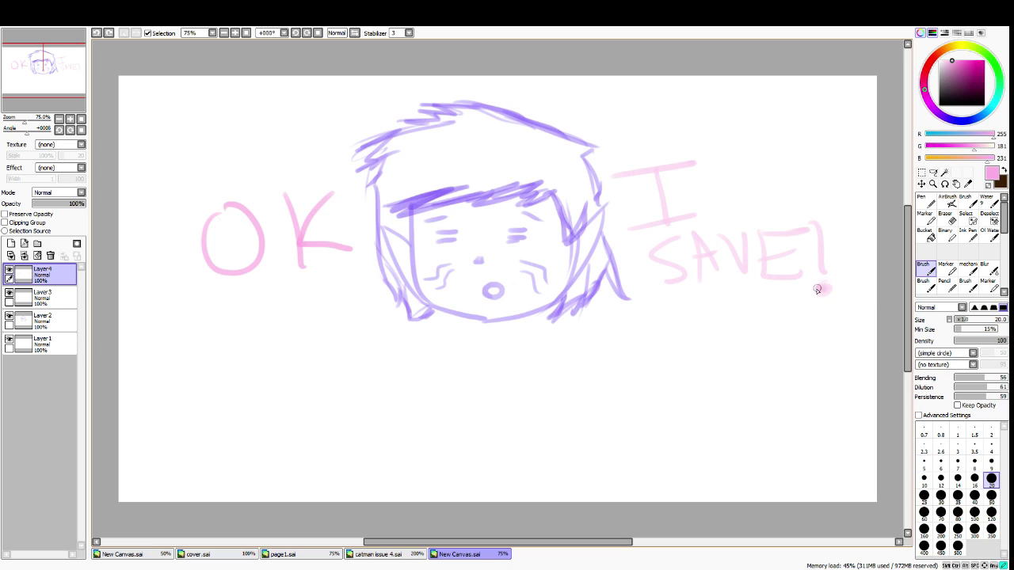
pyautogui.click(824, 292)
# Crop the canvas to a rectangular selection enclosing the face and the pink lettering on both sides
pyautogui.click(921, 172)
pyautogui.moveTo(183, 107)
pyautogui.mouseDown()
pyautogui.moveTo(792, 346)
pyautogui.moveTo(853, 348)
pyautogui.moveTo(290, 169)
pyautogui.moveTo(197, 118)
pyautogui.moveTo(199, 98)
pyautogui.moveTo(182, 95)
pyautogui.moveTo(195, 96)
pyautogui.mouseUp()
pyautogui.click(833, 319)
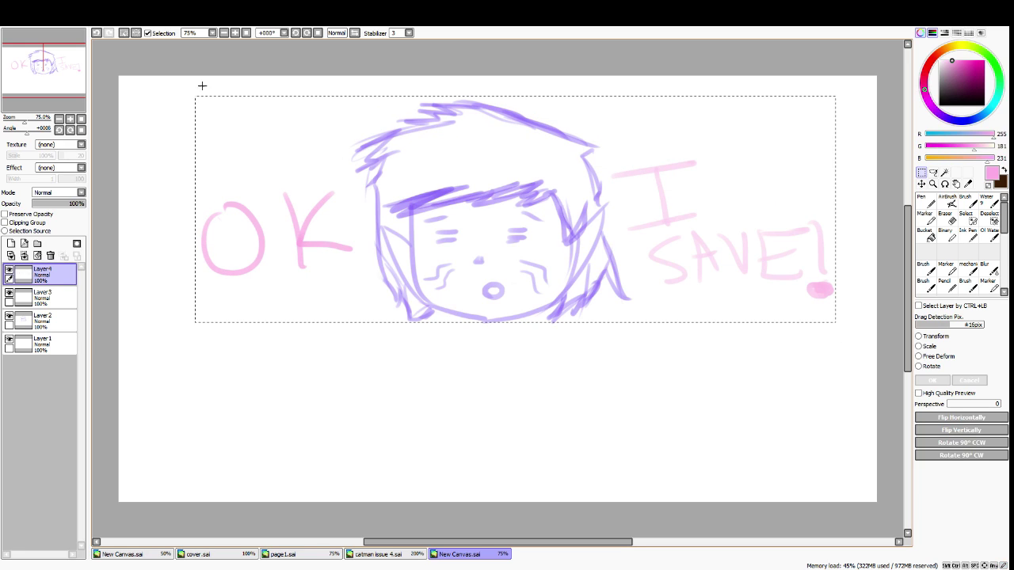
pyautogui.click(116, 21)
pyautogui.moveTo(84, 22)
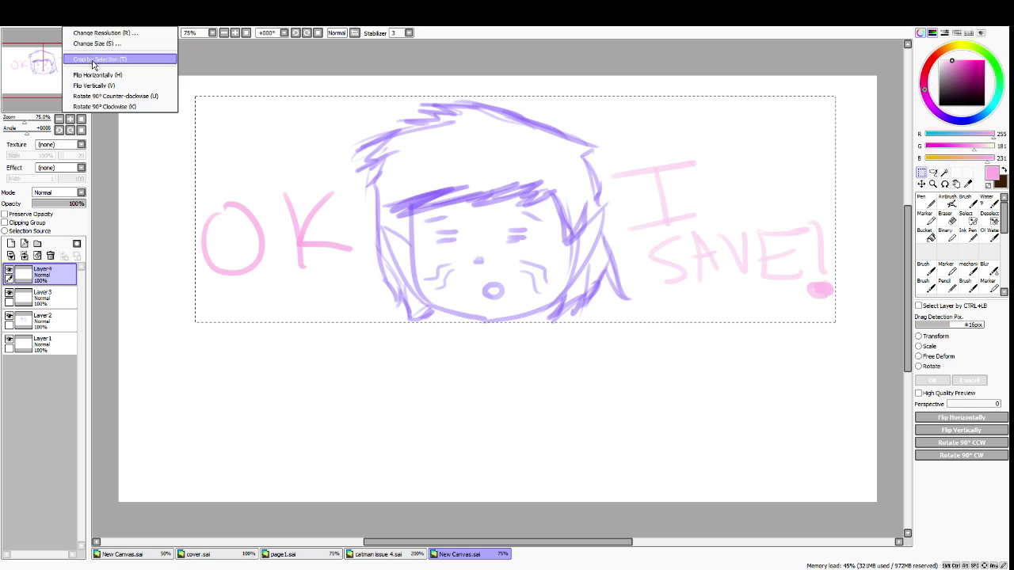
pyautogui.click(103, 60)
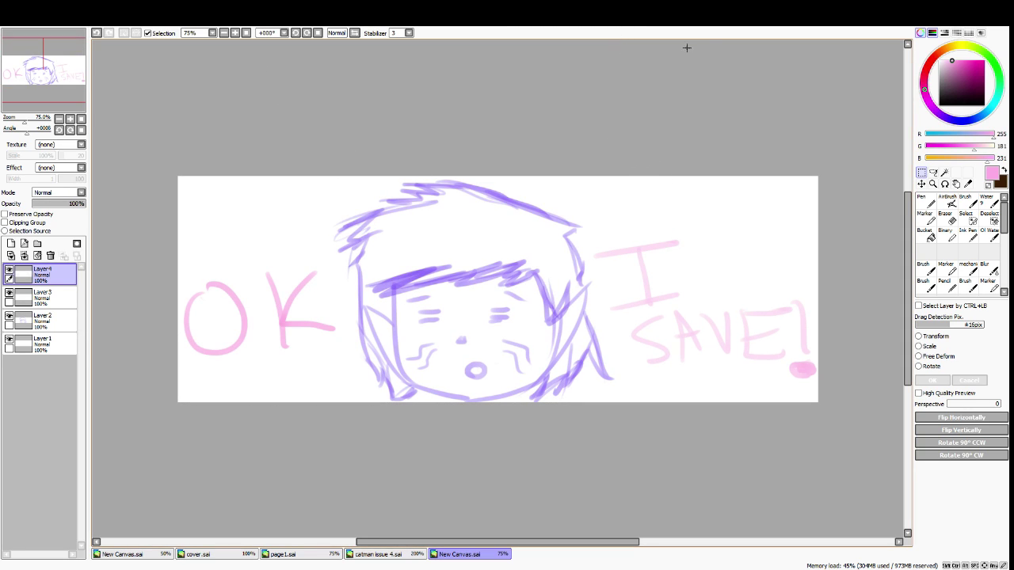
# Save the cropped face drawing as "page 2" alongside the cover and page1 files
pyautogui.hotkey('ctrl', 's')
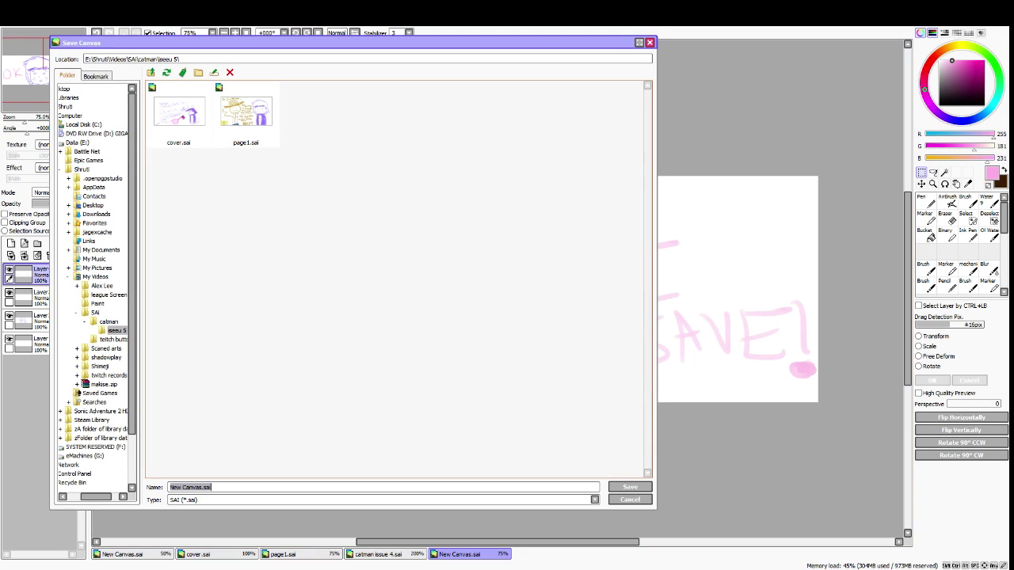
pyautogui.write('page 2')
pyautogui.press('Return')
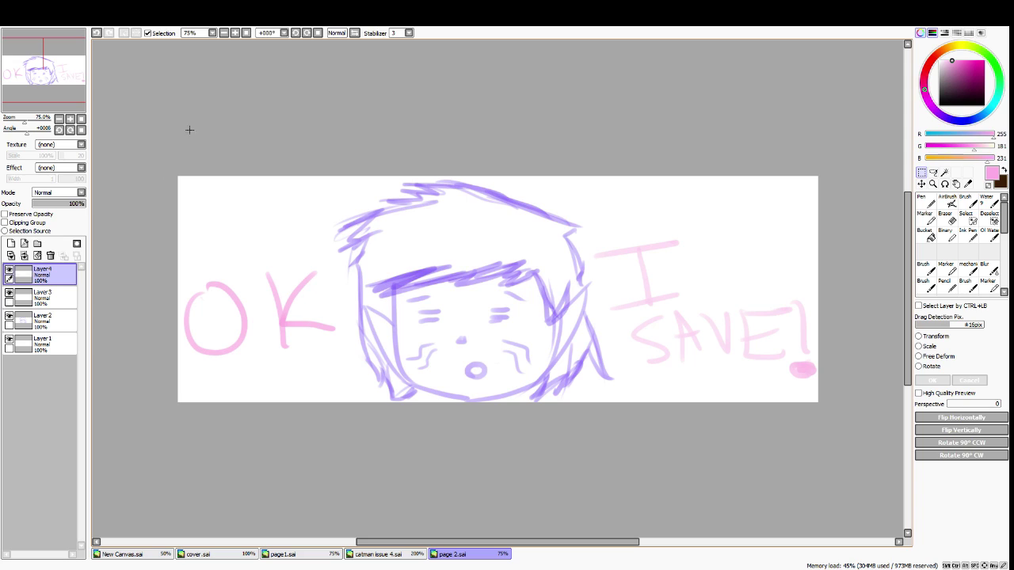
# Create a new blank canvas with the default settings for the next comic page
pyautogui.click(20, 26)
pyautogui.click(22, 33)
pyautogui.press('Return')
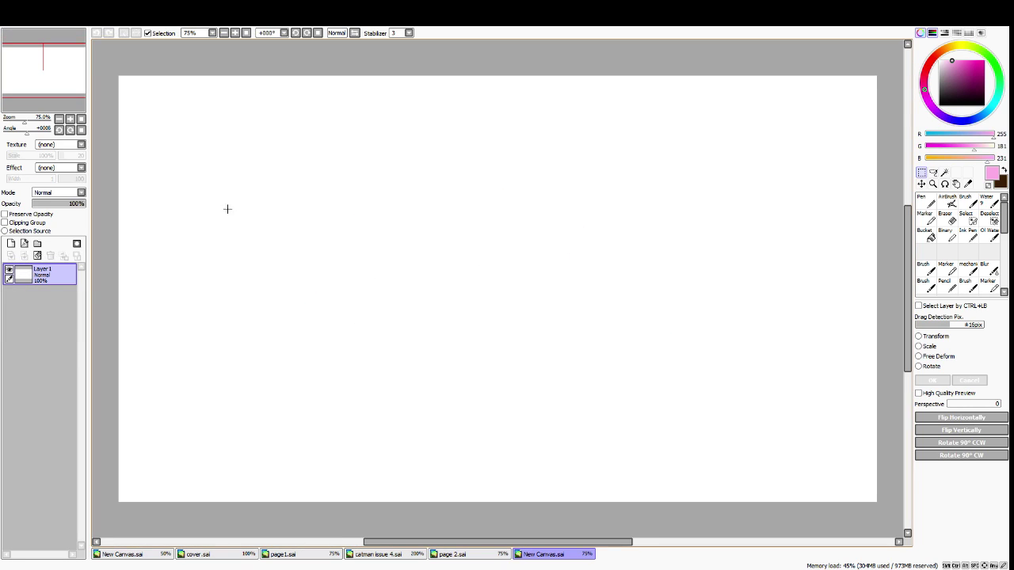
# Sample the purple of Catman's body from page1, choose the Pen and return to the blank canvas
pyautogui.click(316, 555)
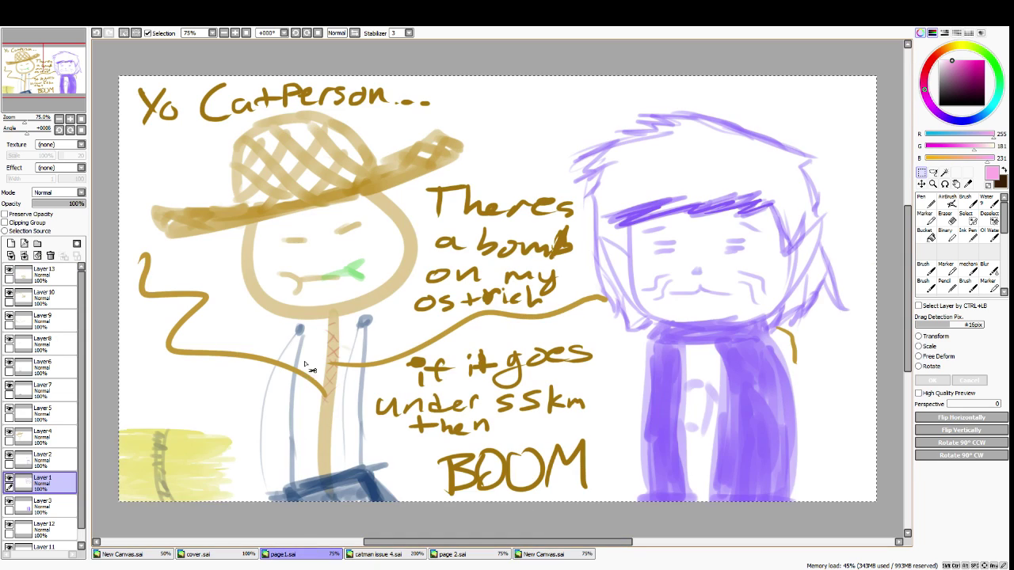
pyautogui.keyDown('alt'); pyautogui.click(659, 394); pyautogui.keyUp('alt')
pyautogui.click(922, 200)
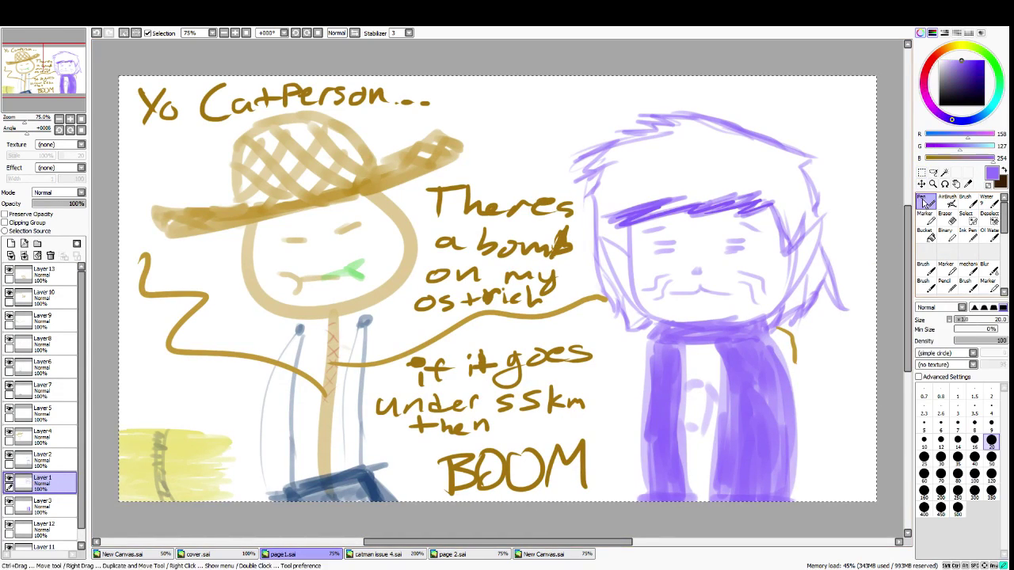
pyautogui.click(554, 556)
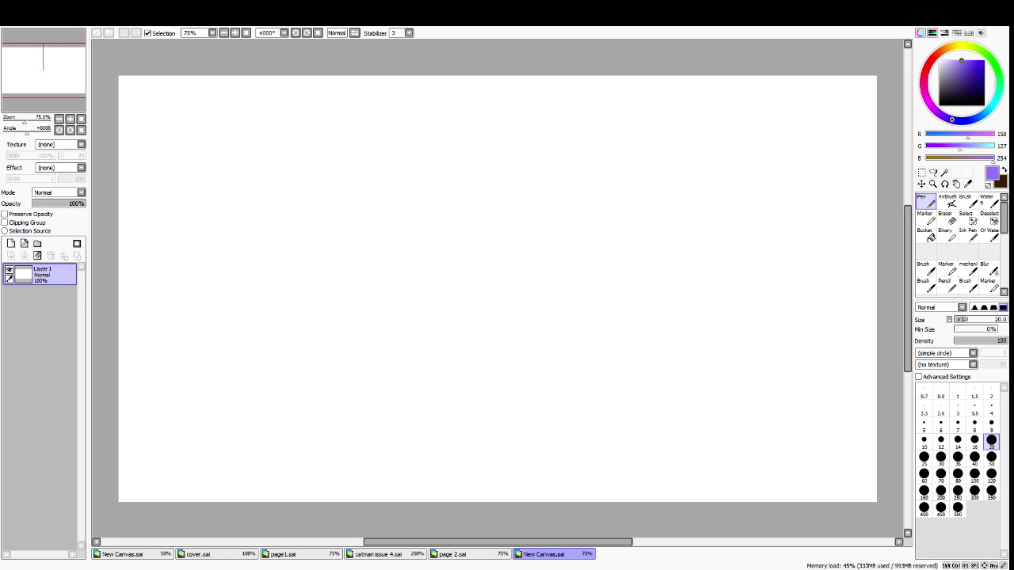
# Look through the open drawings, sample the straw hat's golden brown from page1 and return to the blank canvas
pyautogui.click(230, 552)
pyautogui.click(287, 555)
pyautogui.click(243, 552)
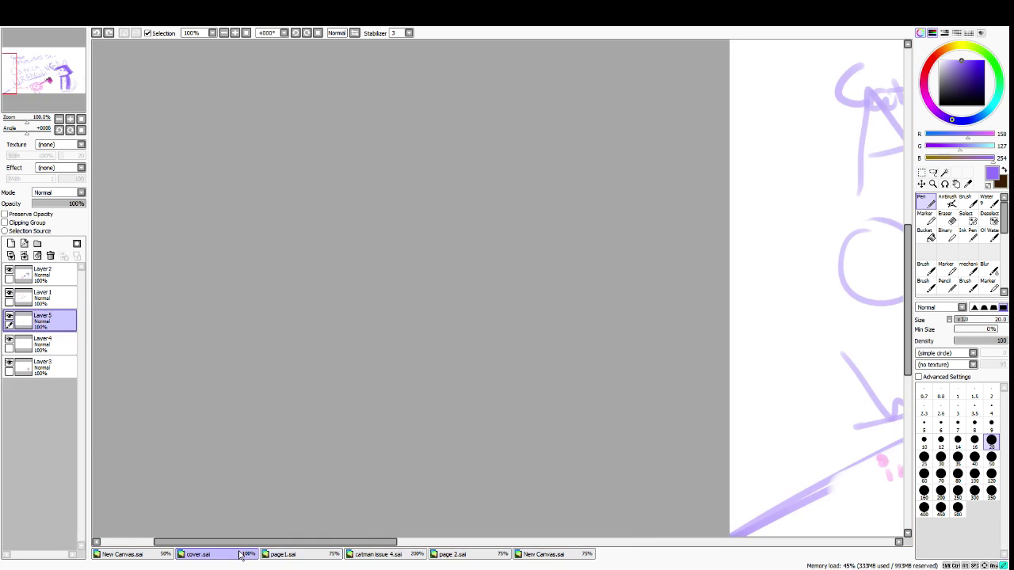
pyautogui.click(354, 555)
pyautogui.click(205, 554)
pyautogui.click(154, 556)
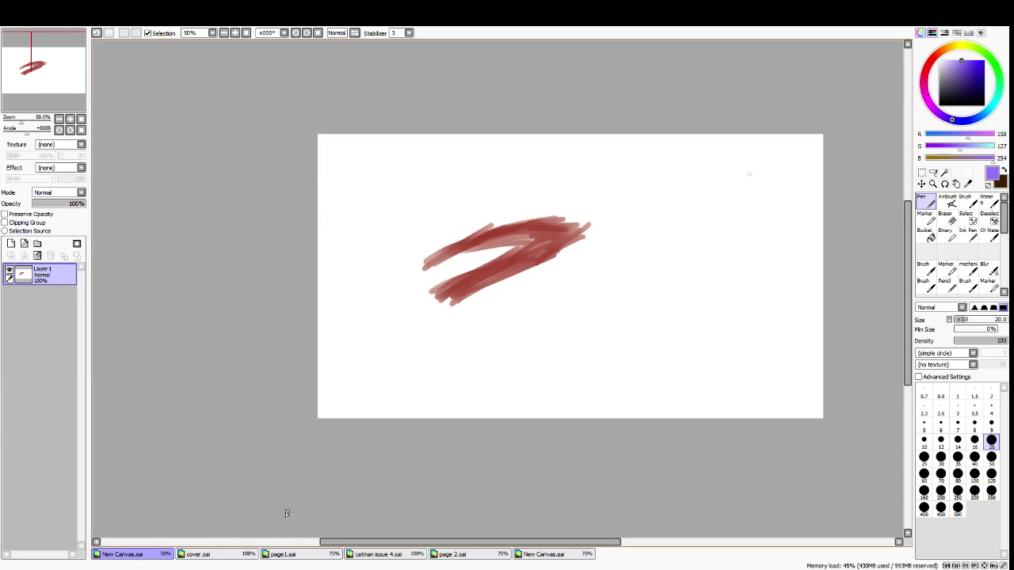
pyautogui.click(309, 554)
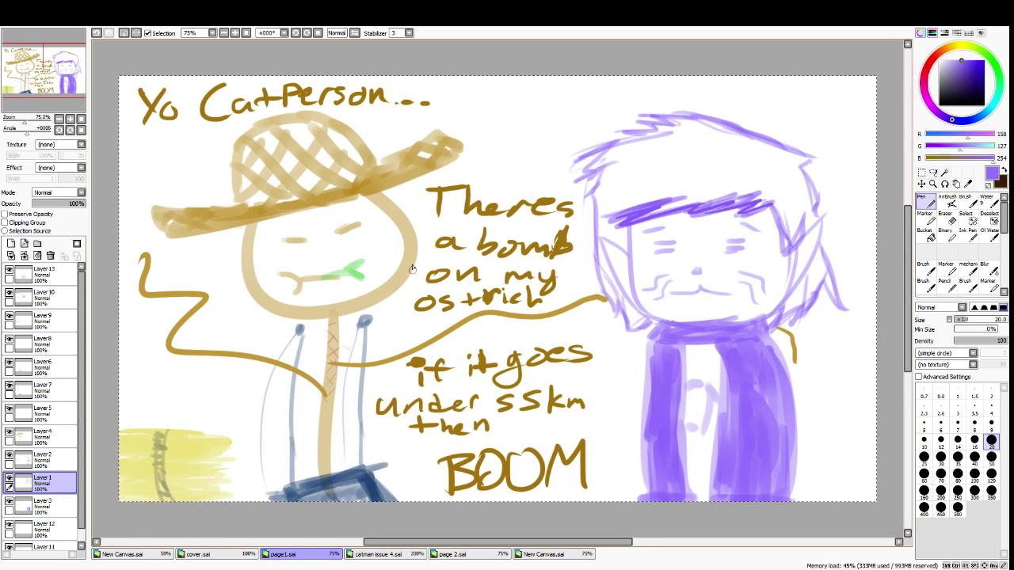
pyautogui.keyDown('alt'); pyautogui.click(341, 190); pyautogui.keyUp('alt')
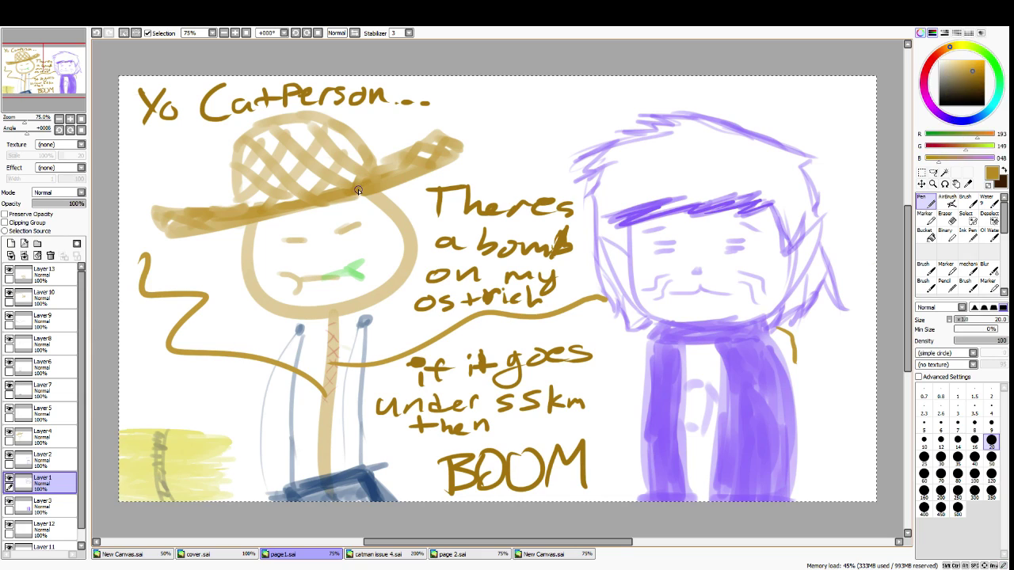
pyautogui.click(544, 556)
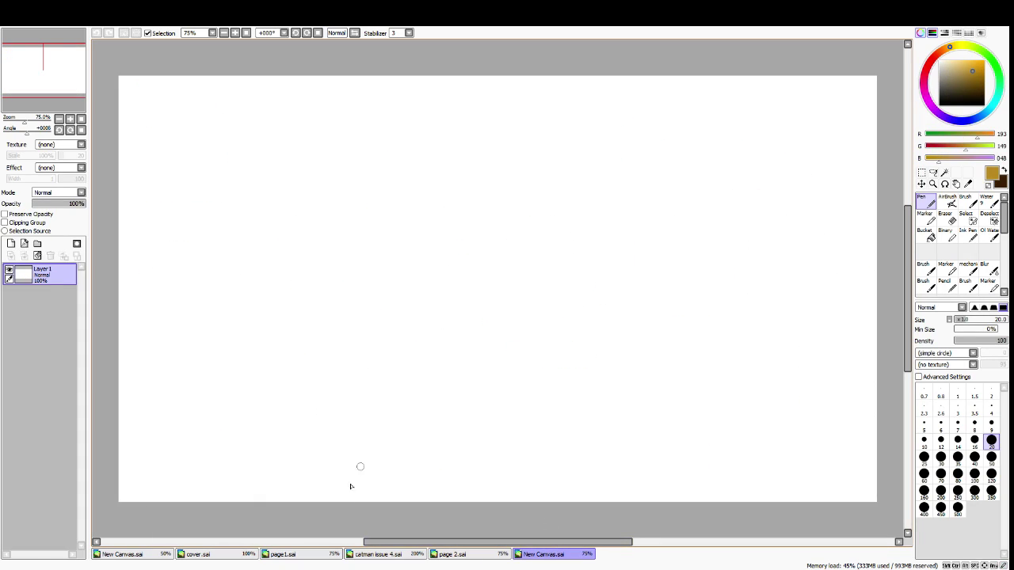
# Find the ostrich in the cover drawing, sample its head's bright pink and return to the blank canvas
pyautogui.click(251, 555)
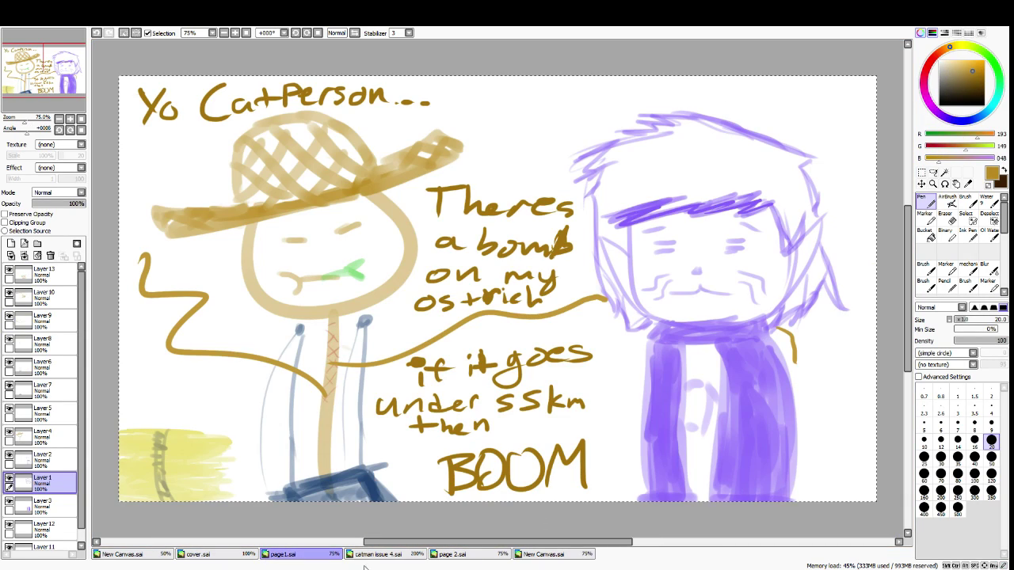
pyautogui.click(372, 554)
pyautogui.click(223, 556)
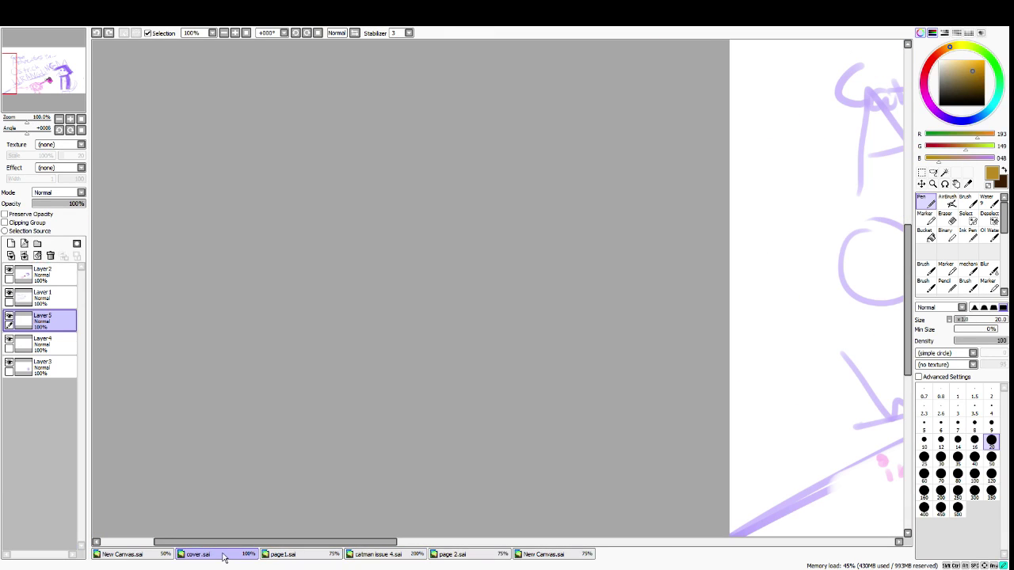
pyautogui.click(296, 556)
pyautogui.click(383, 561)
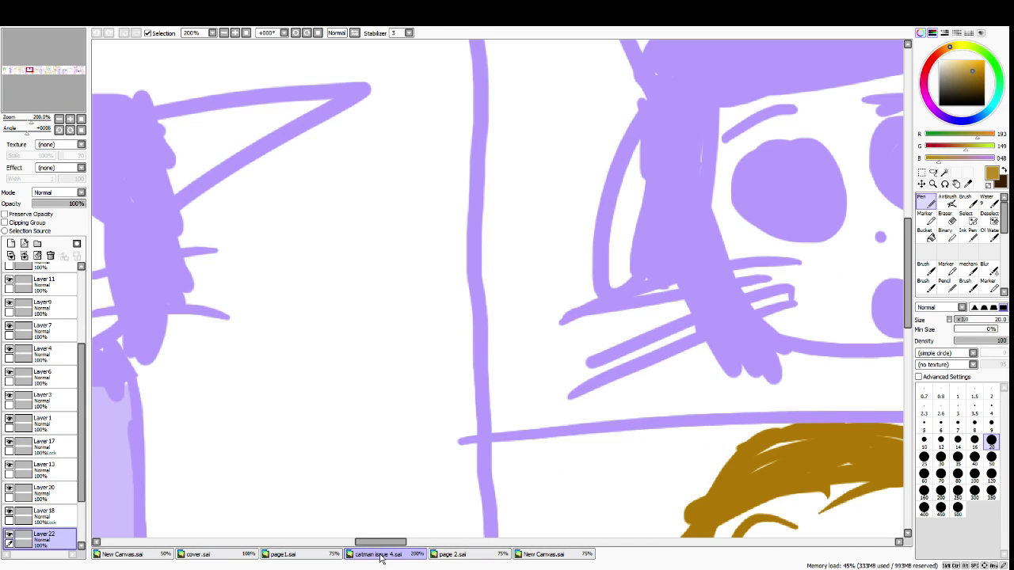
pyautogui.click(247, 556)
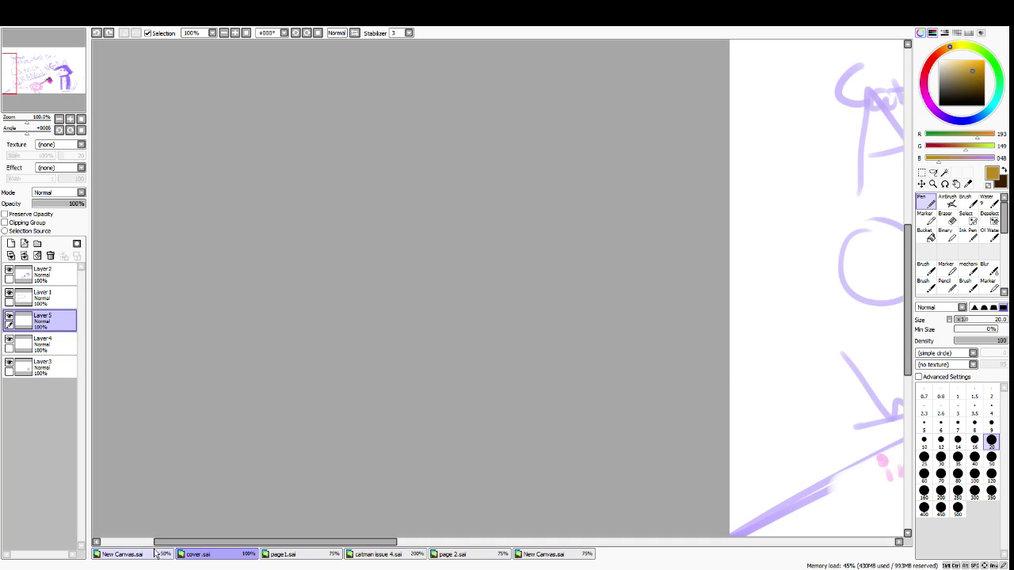
pyautogui.moveTo(350, 542); pyautogui.dragTo(572, 541)
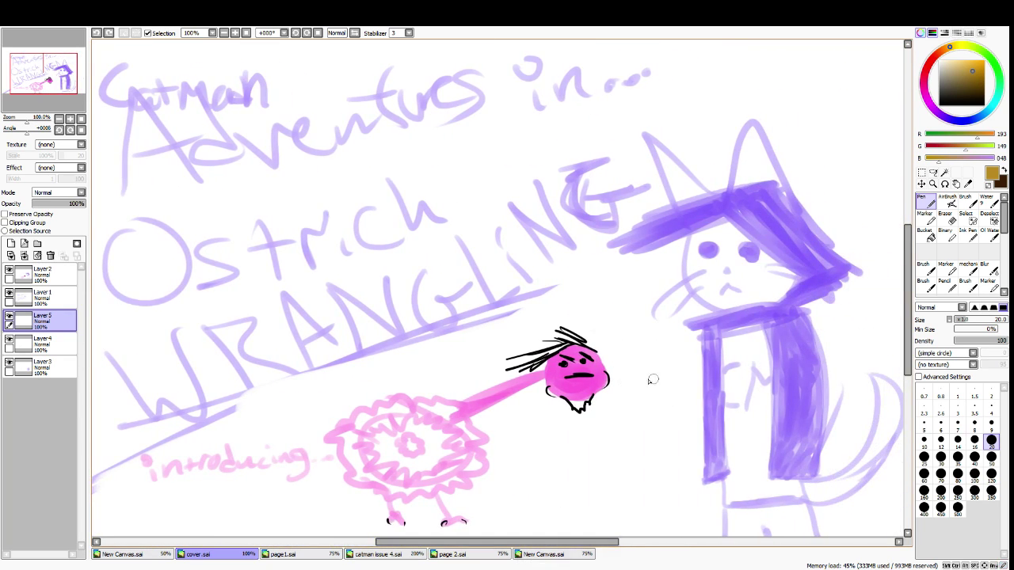
pyautogui.keyDown('alt'); pyautogui.click(576, 387); pyautogui.keyUp('alt')
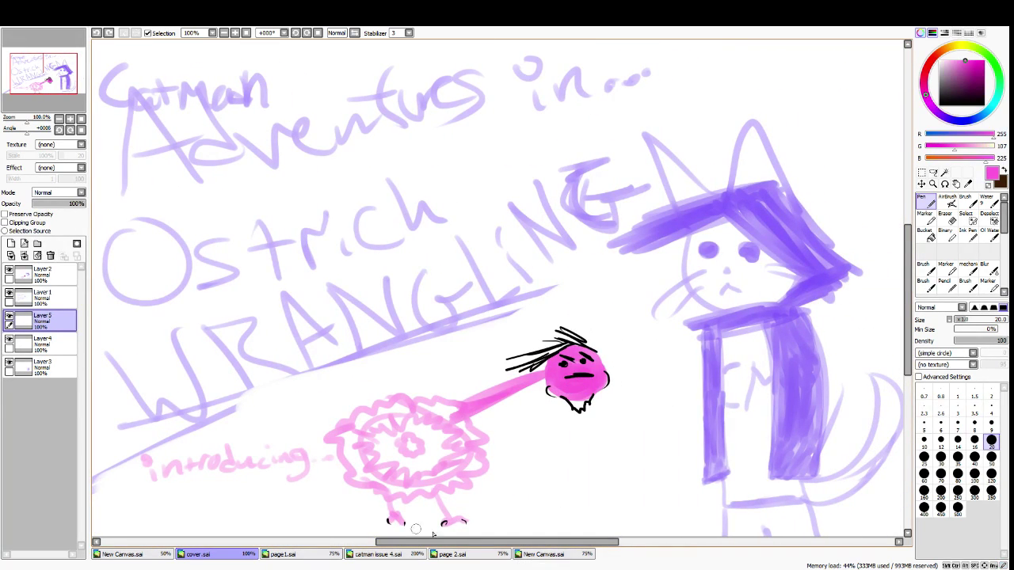
pyautogui.click(544, 553)
pyautogui.moveTo(291, 294); pyautogui.dragTo(303, 358)
pyautogui.hotkey('ctrl', 'z')
pyautogui.hotkey('ctrl', 'z')
# With the Brush, draw the ostrich in pink with an oval body, a slanted thick neck and a filled round head
pyautogui.click(923, 269)
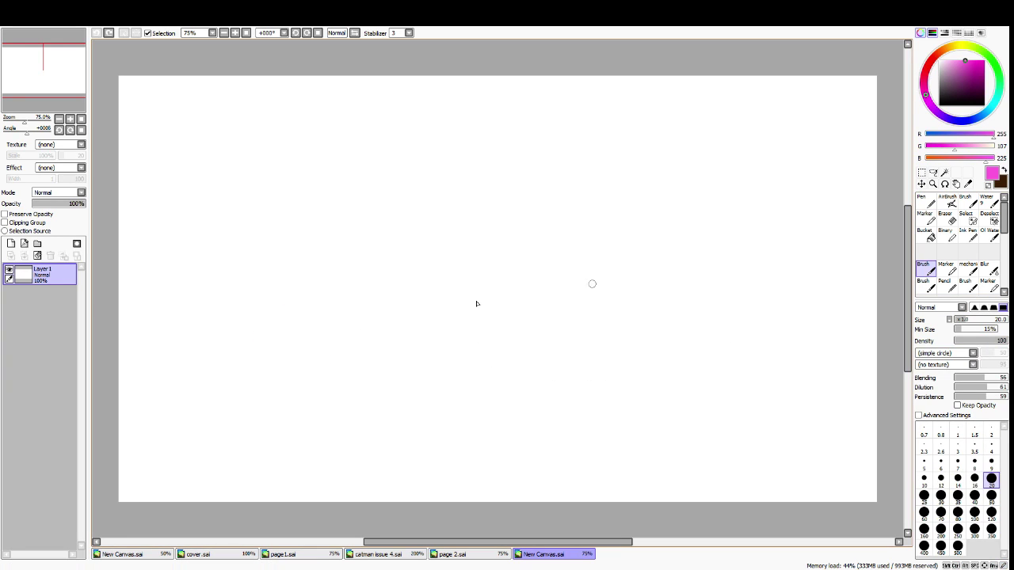
pyautogui.hotkey('ctrl', 'z')
pyautogui.moveTo(388, 312)
pyautogui.mouseDown()
pyautogui.moveTo(412, 329)
pyautogui.moveTo(369, 309)
pyautogui.moveTo(475, 398)
pyautogui.moveTo(334, 339)
pyautogui.mouseUp()
pyautogui.hotkey('ctrl', 'z')
pyautogui.hotkey('ctrl', 'z')
pyautogui.hotkey('ctrl', 'z')
pyautogui.moveTo(271, 316)
pyautogui.mouseDown()
pyautogui.moveTo(296, 328)
pyautogui.moveTo(269, 301)
pyautogui.moveTo(299, 318)
pyautogui.mouseUp()
pyautogui.moveTo(247, 283)
pyautogui.mouseDown()
pyautogui.moveTo(261, 282)
pyautogui.moveTo(224, 270)
pyautogui.moveTo(258, 299)
pyautogui.mouseUp()
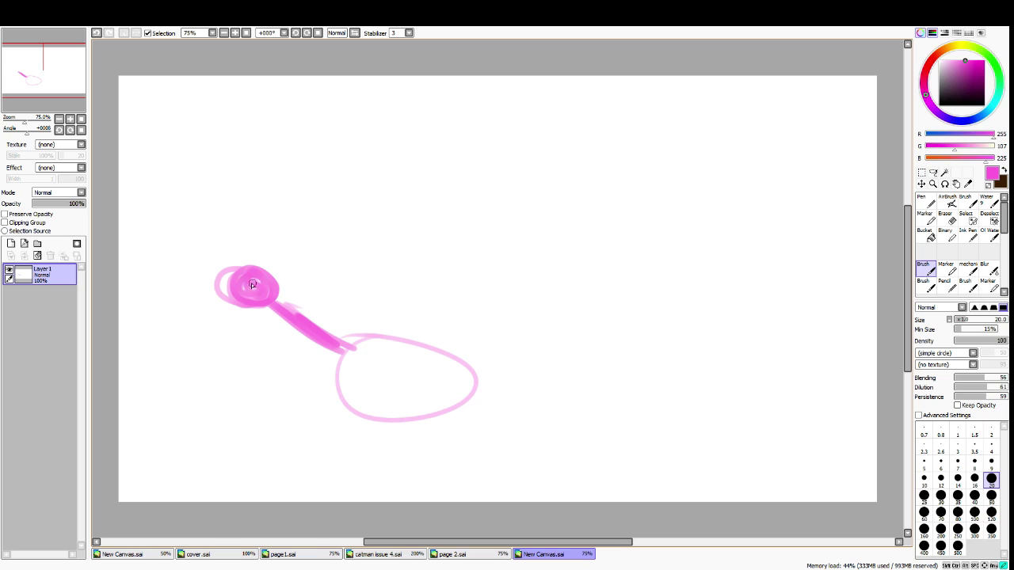
# Draw a jagged ring of feathers just inside the ostrich's oval body outline
pyautogui.moveTo(335, 373)
pyautogui.mouseDown()
pyautogui.moveTo(323, 385)
pyautogui.moveTo(376, 423)
pyautogui.moveTo(396, 425)
pyautogui.mouseUp()
pyautogui.hotkey('ctrl', 'z')
pyautogui.moveTo(365, 358)
pyautogui.mouseDown()
pyautogui.moveTo(356, 404)
pyautogui.moveTo(391, 416)
pyautogui.mouseUp()
pyautogui.hotkey('ctrl', 'z')
pyautogui.moveTo(344, 385)
pyautogui.mouseDown()
pyautogui.moveTo(412, 415)
pyautogui.moveTo(469, 400)
pyautogui.moveTo(461, 368)
pyautogui.moveTo(423, 340)
pyautogui.moveTo(364, 347)
pyautogui.moveTo(318, 373)
pyautogui.mouseUp()
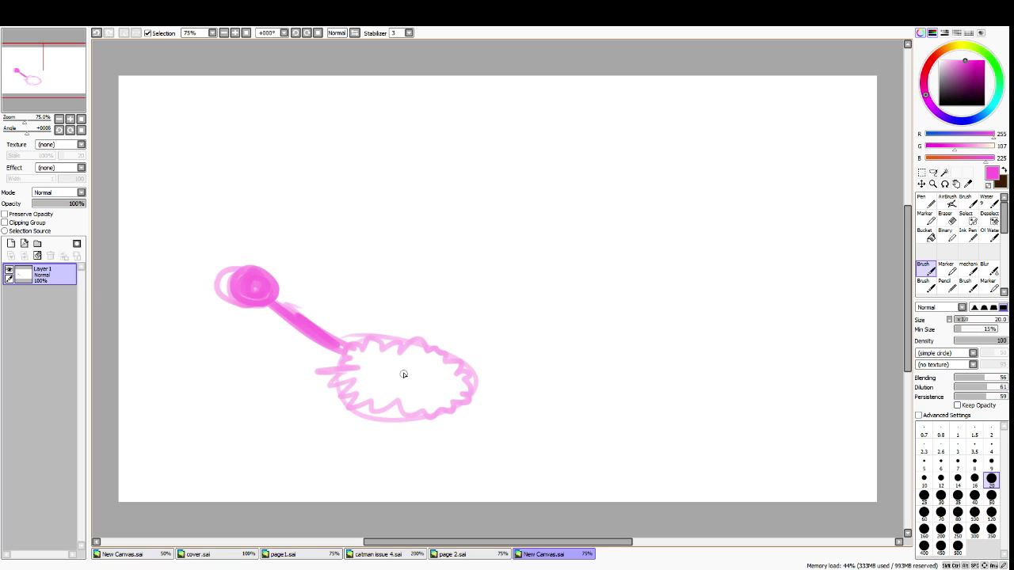
# Add a small irregular shape at the centre of the ostrich's body and a jagged outer feather outline around it
pyautogui.moveTo(387, 376)
pyautogui.mouseDown()
pyautogui.moveTo(418, 385)
pyautogui.moveTo(414, 366)
pyautogui.mouseUp()
pyautogui.moveTo(339, 331)
pyautogui.mouseDown()
pyautogui.moveTo(388, 321)
pyautogui.moveTo(459, 334)
pyautogui.moveTo(489, 385)
pyautogui.moveTo(396, 434)
pyautogui.moveTo(333, 438)
pyautogui.mouseUp()
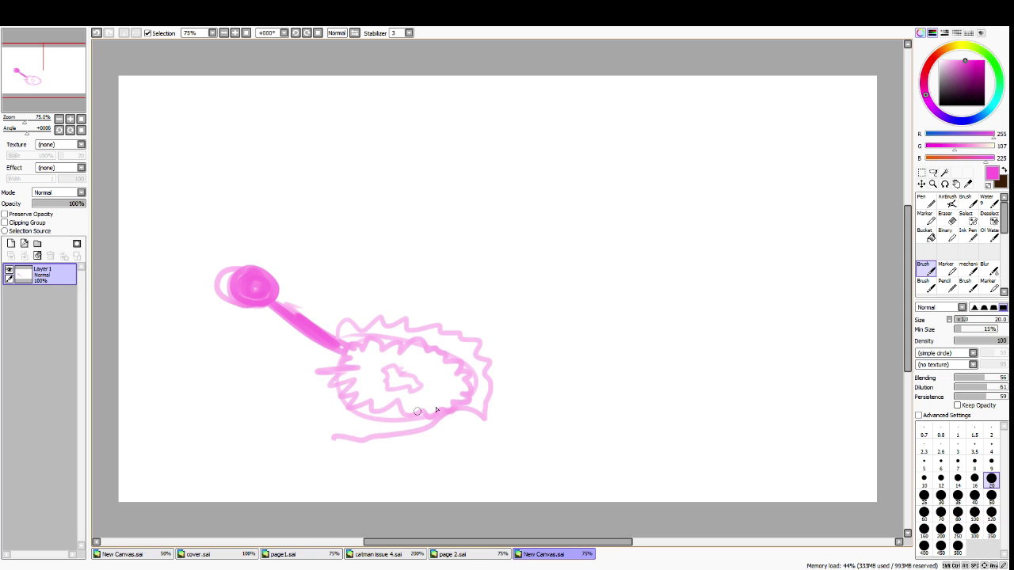
pyautogui.hotkey('ctrl', 'z')
pyautogui.moveTo(351, 340)
pyautogui.mouseDown()
pyautogui.moveTo(388, 317)
pyautogui.moveTo(459, 330)
pyautogui.moveTo(487, 370)
pyautogui.moveTo(487, 400)
pyautogui.moveTo(419, 437)
pyautogui.moveTo(359, 442)
pyautogui.moveTo(316, 418)
pyautogui.moveTo(317, 347)
pyautogui.mouseUp()
pyautogui.moveTo(412, 434)
pyautogui.mouseDown()
pyautogui.moveTo(465, 425)
pyautogui.moveTo(478, 410)
pyautogui.moveTo(489, 395)
pyautogui.moveTo(479, 359)
pyautogui.mouseUp()
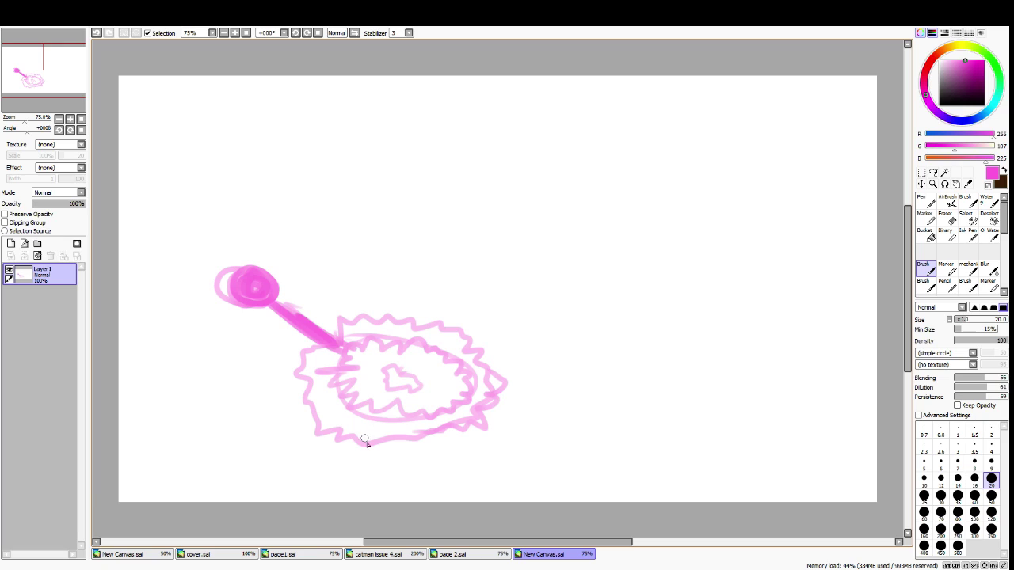
# Draw the ostrich's two pink legs with splayed feet below the body
pyautogui.moveTo(421, 444)
pyautogui.mouseDown()
pyautogui.moveTo(359, 446)
pyautogui.moveTo(384, 456)
pyautogui.moveTo(385, 476)
pyautogui.mouseUp()
pyautogui.moveTo(449, 422); pyautogui.dragTo(460, 461)
pyautogui.moveTo(449, 421); pyautogui.dragTo(455, 439)
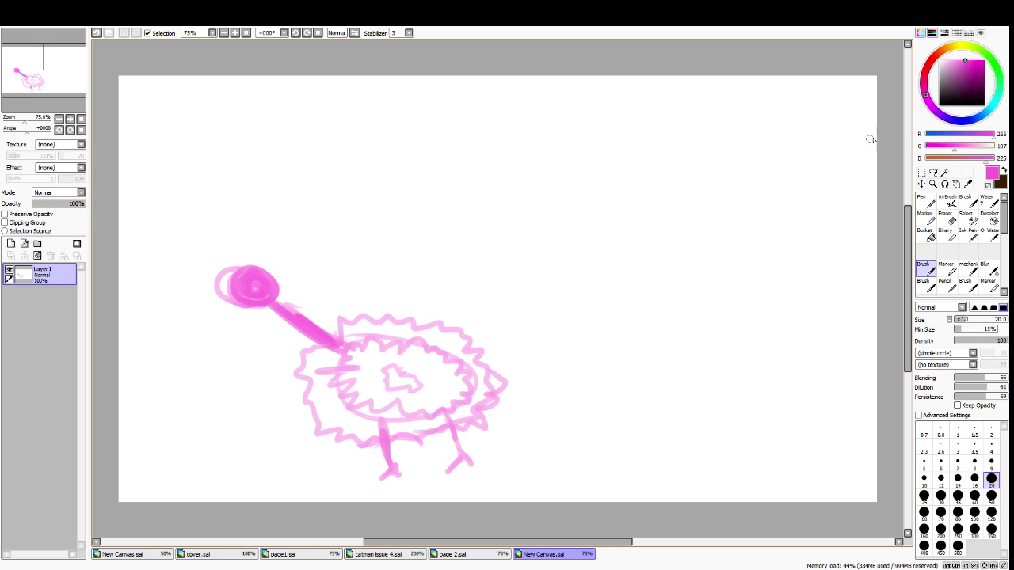
# Draw eight nearly horizontal pink speed lines trailing behind the running ostrich
pyautogui.moveTo(478, 325); pyautogui.dragTo(636, 312)
pyautogui.moveTo(503, 356); pyautogui.dragTo(629, 336)
pyautogui.moveTo(516, 380); pyautogui.dragTo(640, 361)
pyautogui.moveTo(499, 432); pyautogui.dragTo(624, 412)
pyautogui.moveTo(503, 400); pyautogui.dragTo(621, 390)
pyautogui.moveTo(394, 297); pyautogui.dragTo(578, 290)
pyautogui.moveTo(448, 309); pyautogui.dragTo(580, 306)
pyautogui.moveTo(482, 448); pyautogui.dragTo(557, 448)
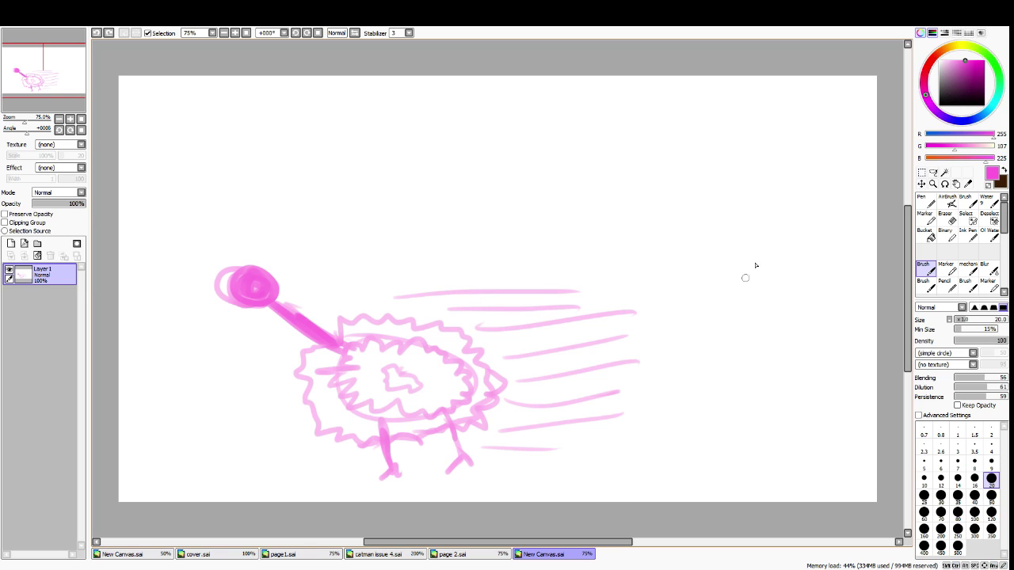
# On a new layer, draw the ostrich's eyes in black with the Pen at size 20
pyautogui.moveTo(956, 87); pyautogui.dragTo(939, 106)
pyautogui.click(925, 202)
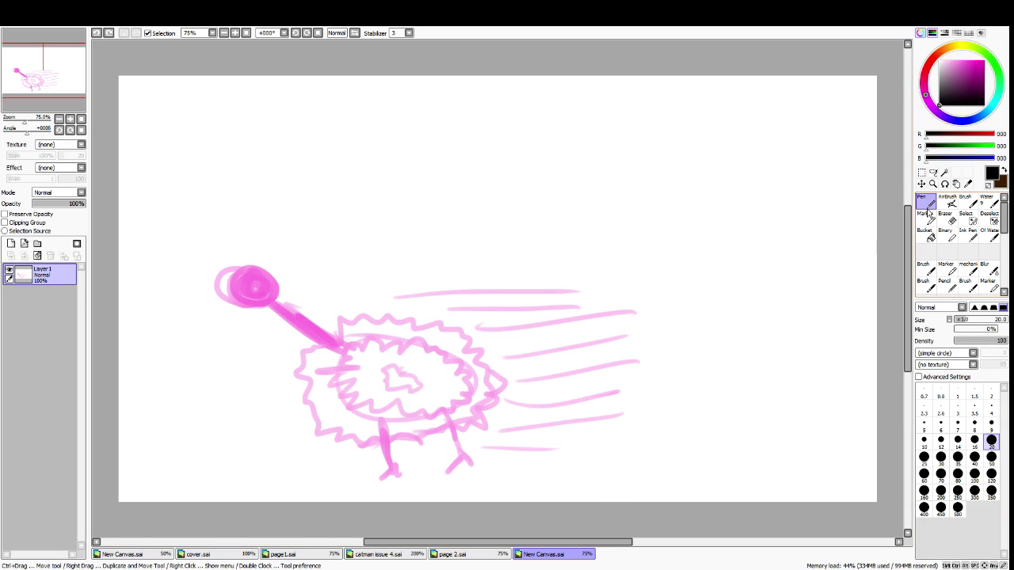
pyautogui.click(28, 246)
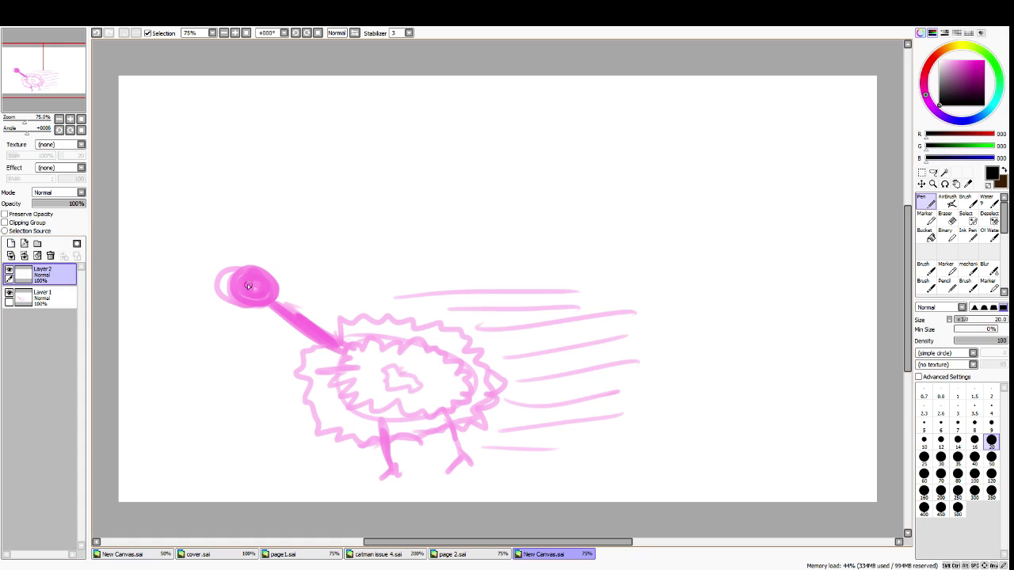
pyautogui.hotkey('ctrl', 'z')
pyautogui.click(986, 426)
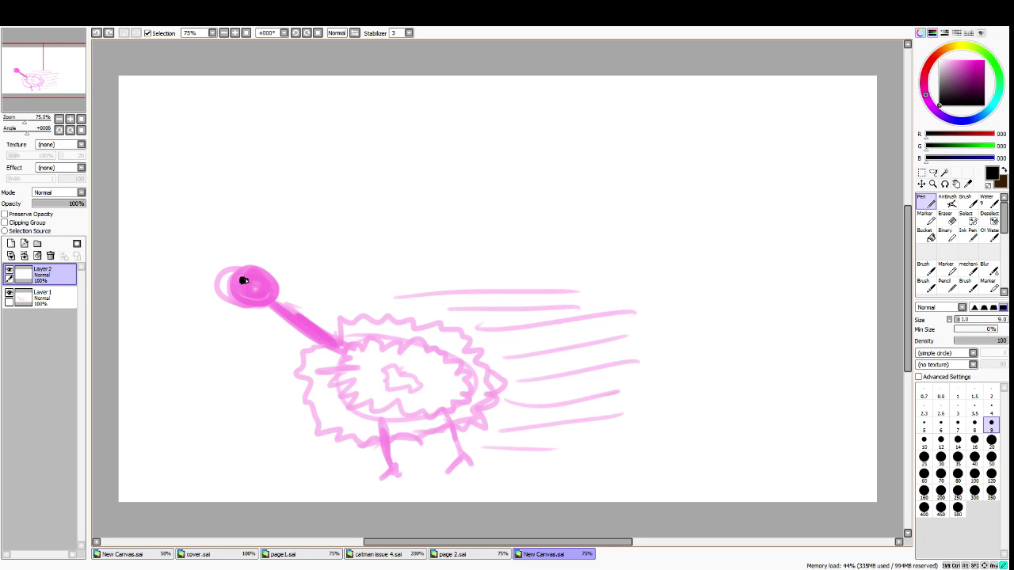
pyautogui.hotkey('ctrl', 'z')
pyautogui.click(991, 441)
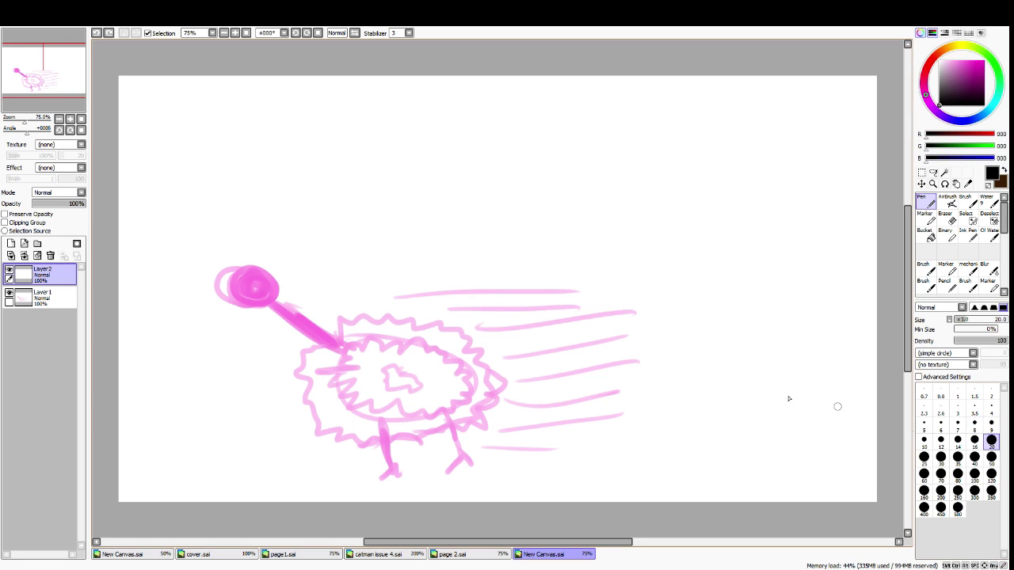
pyautogui.click(240, 279)
# Check the ostrich's face on cover.sai for reference and return to the new page
pyautogui.click(159, 555)
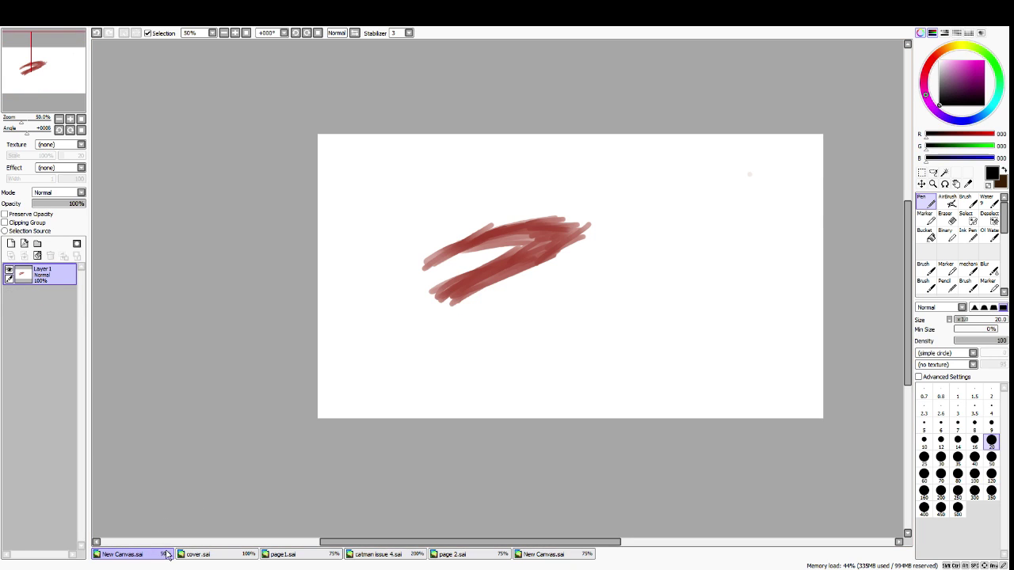
pyautogui.click(190, 555)
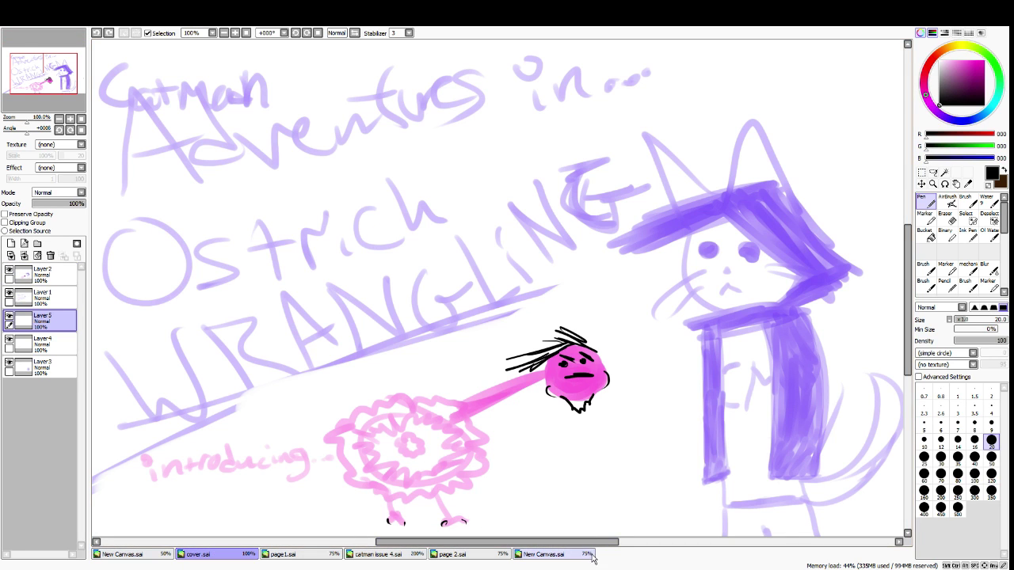
pyautogui.click(554, 555)
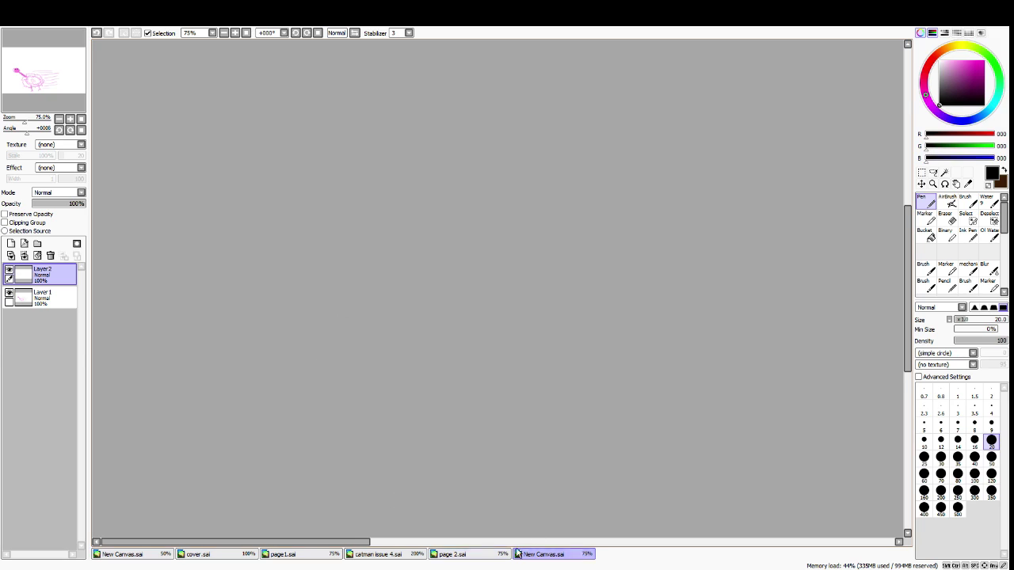
pyautogui.click(460, 554)
pyautogui.click(543, 554)
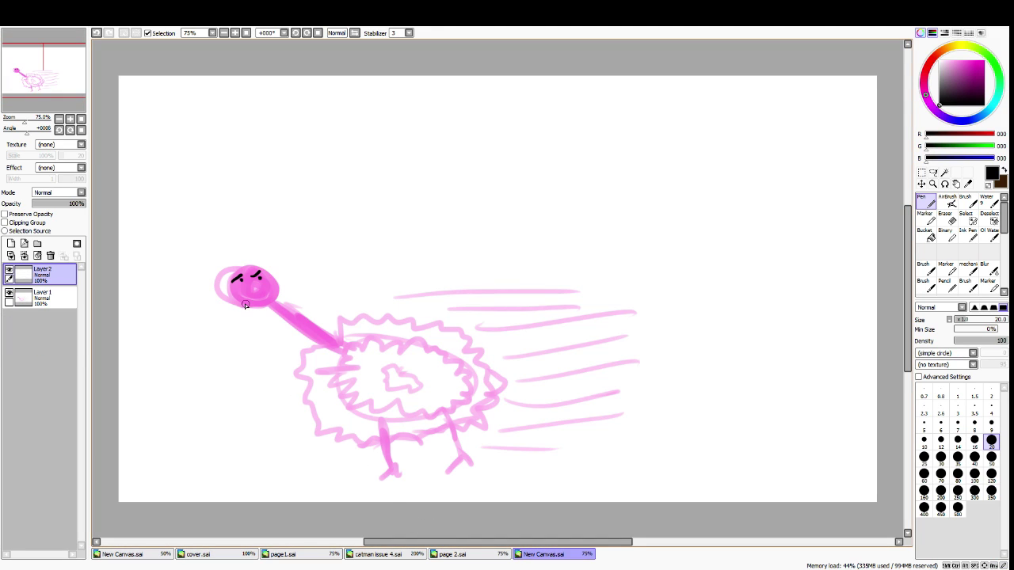
# Draw a short straight mouth, ears and a pointed beard on the ostrich's head in black, using cover.sai as reference
pyautogui.moveTo(238, 304); pyautogui.dragTo(263, 319)
pyautogui.hotkey('ctrl', 'z')
pyautogui.hotkey('ctrl', 'z')
pyautogui.moveTo(266, 315)
pyautogui.mouseDown()
pyautogui.moveTo(282, 294)
pyautogui.moveTo(252, 324)
pyautogui.moveTo(275, 296)
pyautogui.moveTo(271, 316)
pyautogui.mouseUp()
pyautogui.hotkey('ctrl', 'z')
pyautogui.hotkey('ctrl', 'z')
pyautogui.moveTo(260, 289)
pyautogui.mouseDown()
pyautogui.moveTo(236, 304)
pyautogui.moveTo(283, 294)
pyautogui.mouseUp()
pyautogui.hotkey('ctrl', 'z')
pyautogui.click(154, 552)
pyautogui.click(218, 553)
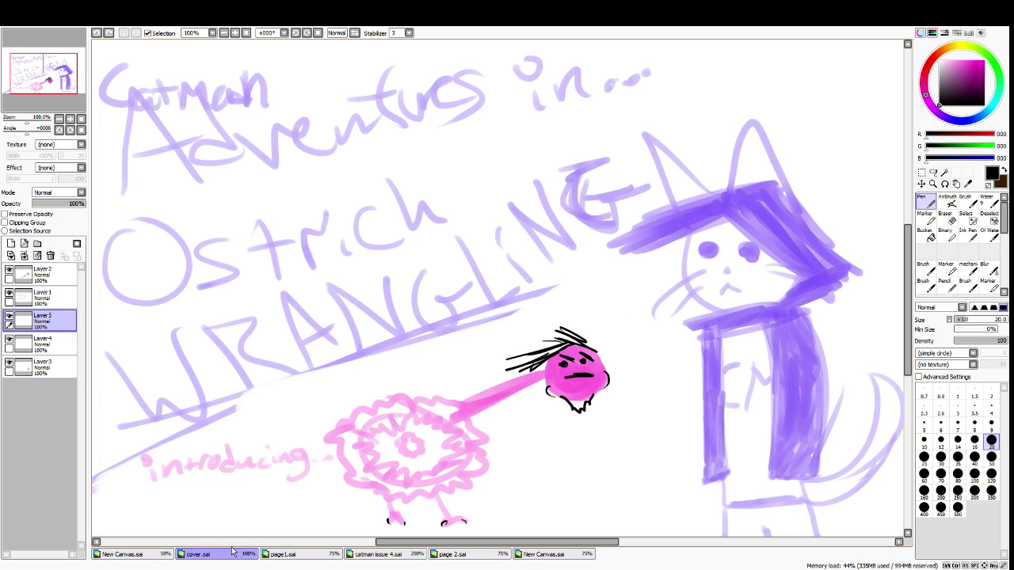
pyautogui.click(555, 554)
pyautogui.moveTo(287, 271)
pyautogui.mouseDown()
pyautogui.moveTo(225, 265)
pyautogui.moveTo(254, 263)
pyautogui.moveTo(236, 262)
pyautogui.moveTo(176, 298)
pyautogui.mouseUp()
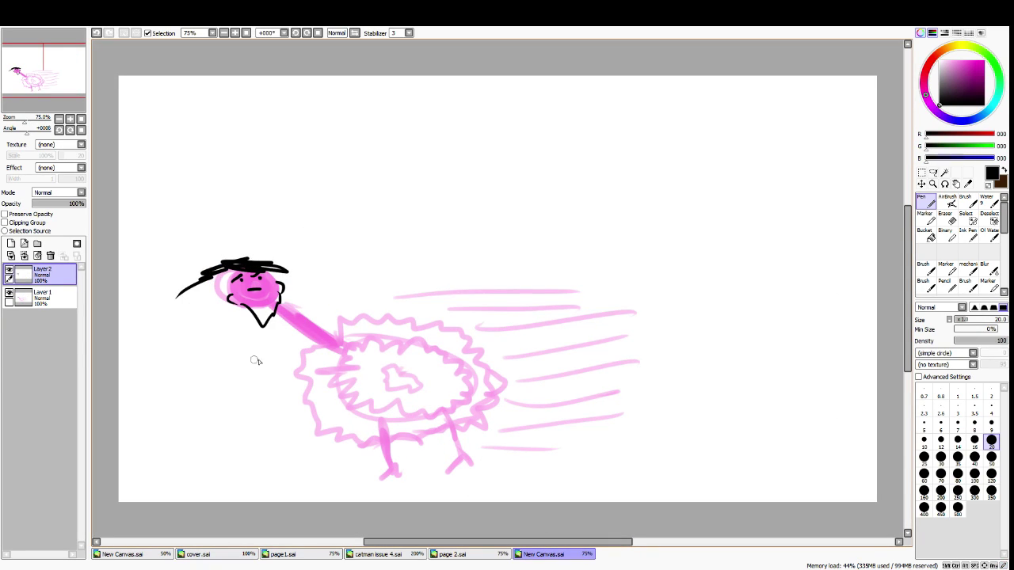
pyautogui.hotkey('ctrl', 'z')
pyautogui.hotkey('ctrl', 'z')
pyautogui.hotkey('ctrl', 'z')
# Draw short spiky black hair strands across the top of the ostrich's head
pyautogui.moveTo(232, 273); pyautogui.dragTo(199, 275)
pyautogui.moveTo(214, 268); pyautogui.dragTo(259, 263)
pyautogui.moveTo(242, 259)
pyautogui.mouseDown()
pyautogui.moveTo(278, 269)
pyautogui.moveTo(254, 250)
pyautogui.moveTo(277, 270)
pyautogui.mouseUp()
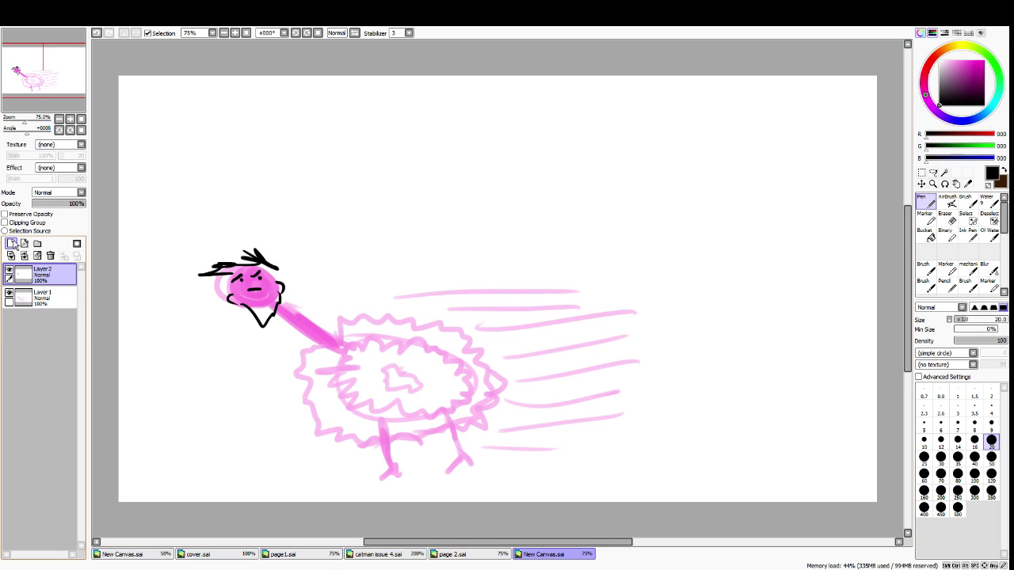
# Add a new layer for Catman and sample the purple from page1.sai, keeping the Pen at size 20
pyautogui.click(12, 244)
pyautogui.click(491, 558)
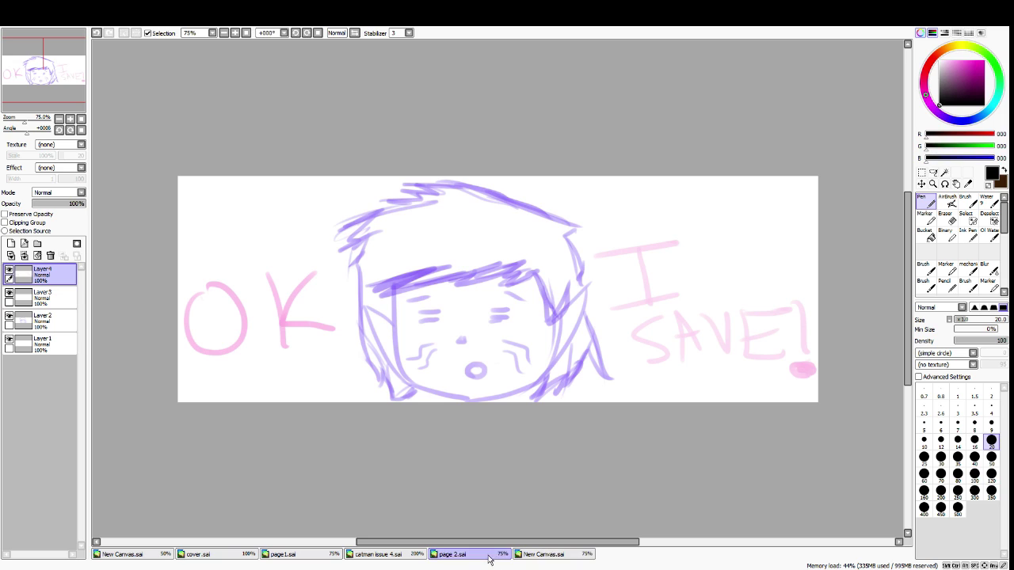
pyautogui.click(377, 554)
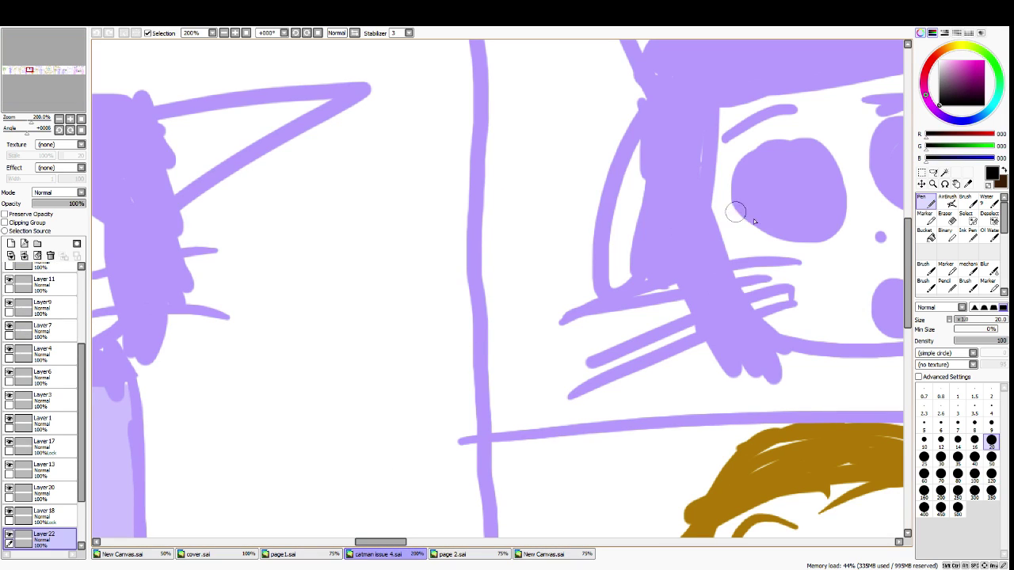
pyautogui.click(290, 555)
pyautogui.rightClick(648, 388)
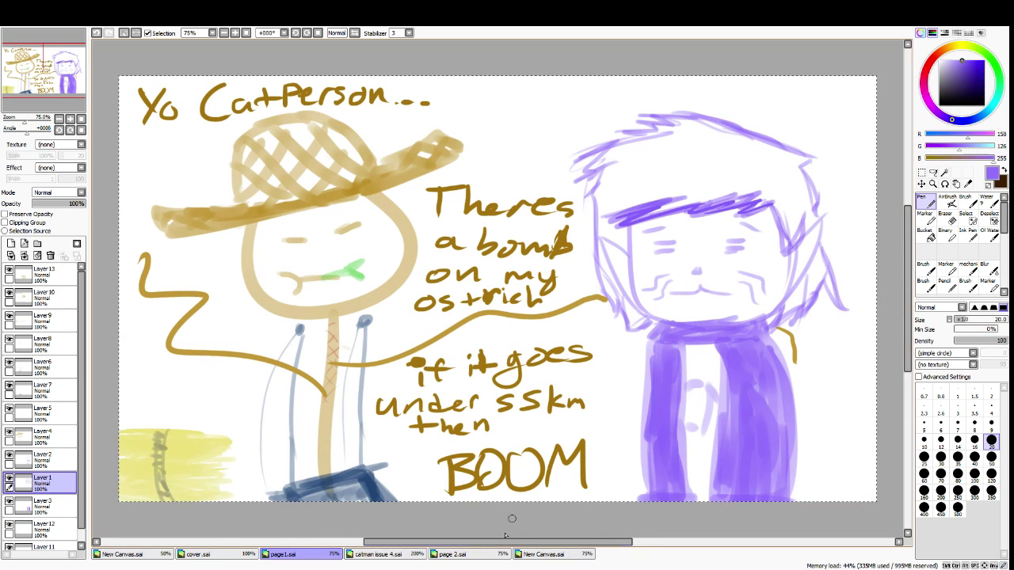
pyautogui.click(543, 554)
pyautogui.click(990, 457)
pyautogui.click(991, 440)
pyautogui.moveTo(643, 198); pyautogui.dragTo(674, 361)
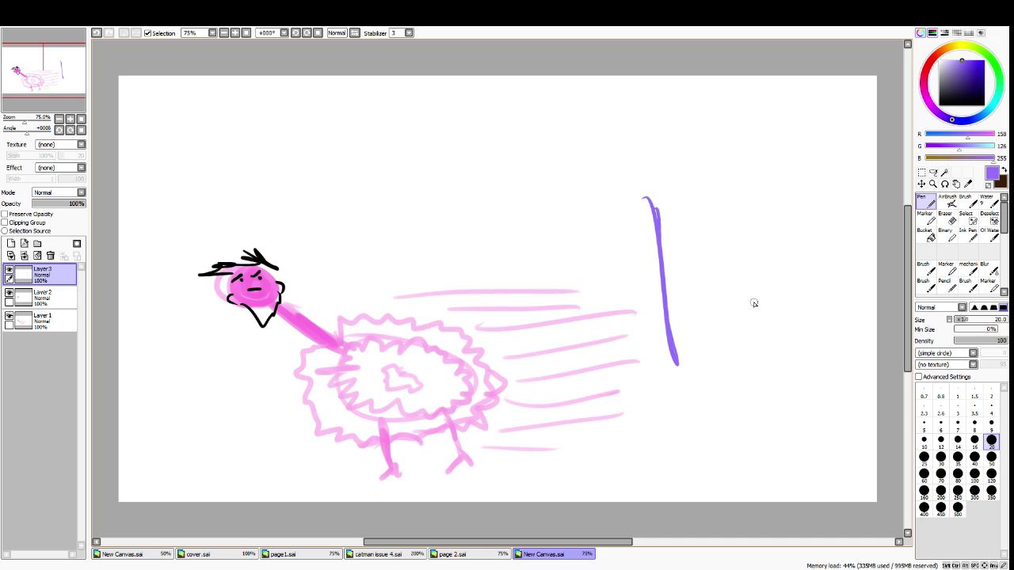
pyautogui.hotkey('ctrl', 'z')
pyautogui.moveTo(654, 217); pyautogui.dragTo(687, 353)
pyautogui.hotkey('ctrl', 'z')
# Sketch Catman's belly line and two outstretched legs with scalloped feet in purple, behind and above the ostrich
pyautogui.moveTo(486, 271)
pyautogui.mouseDown()
pyautogui.moveTo(679, 272)
pyautogui.moveTo(657, 271)
pyautogui.moveTo(717, 287)
pyautogui.moveTo(671, 274)
pyautogui.moveTo(659, 285)
pyautogui.moveTo(719, 356)
pyautogui.mouseUp()
pyautogui.hotkey('ctrl', 'z')
pyautogui.moveTo(713, 292)
pyautogui.mouseDown()
pyautogui.moveTo(755, 374)
pyautogui.moveTo(809, 360)
pyautogui.mouseUp()
pyautogui.moveTo(750, 260); pyautogui.dragTo(809, 361)
pyautogui.hotkey('ctrl', 'z')
pyautogui.moveTo(723, 252); pyautogui.dragTo(844, 288)
pyautogui.moveTo(838, 200); pyautogui.dragTo(844, 292)
pyautogui.moveTo(734, 202)
pyautogui.mouseDown()
pyautogui.moveTo(852, 215)
pyautogui.moveTo(859, 245)
pyautogui.moveTo(843, 279)
pyautogui.mouseUp()
pyautogui.moveTo(793, 388); pyautogui.dragTo(809, 369)
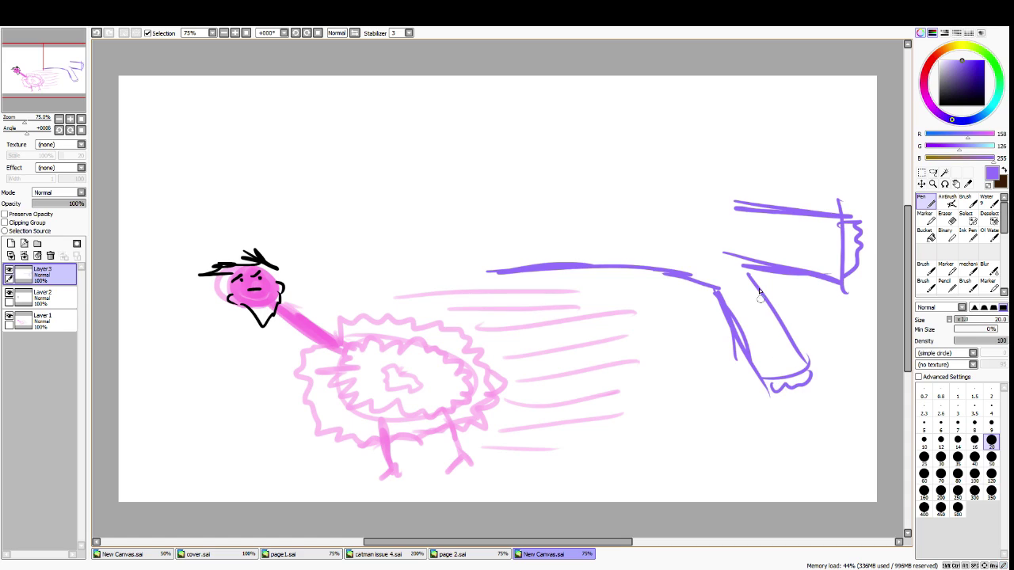
# Draw Catman's back line in purple, running forward from the upper leg above the belly line
pyautogui.hotkey('ctrl', 'z')
pyautogui.moveTo(719, 193)
pyautogui.mouseDown()
pyautogui.moveTo(679, 183)
pyautogui.moveTo(674, 168)
pyautogui.moveTo(546, 163)
pyautogui.mouseUp()
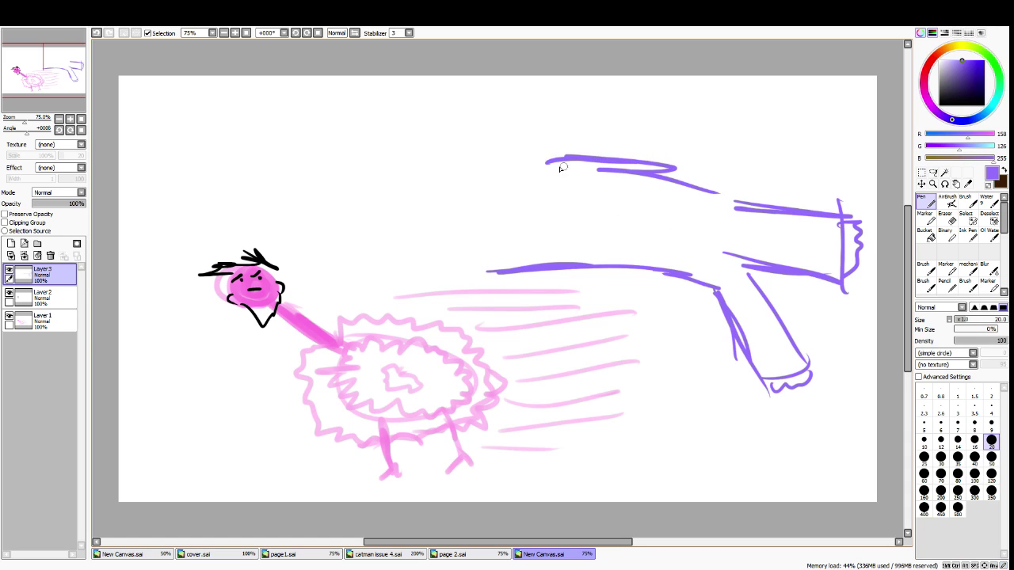
pyautogui.moveTo(522, 271)
pyautogui.mouseDown()
pyautogui.moveTo(450, 305)
pyautogui.moveTo(464, 321)
pyautogui.moveTo(545, 307)
pyautogui.moveTo(516, 321)
pyautogui.moveTo(569, 289)
pyautogui.mouseUp()
pyautogui.hotkey('ctrl', 'z')
pyautogui.hotkey('ctrl', 'z')
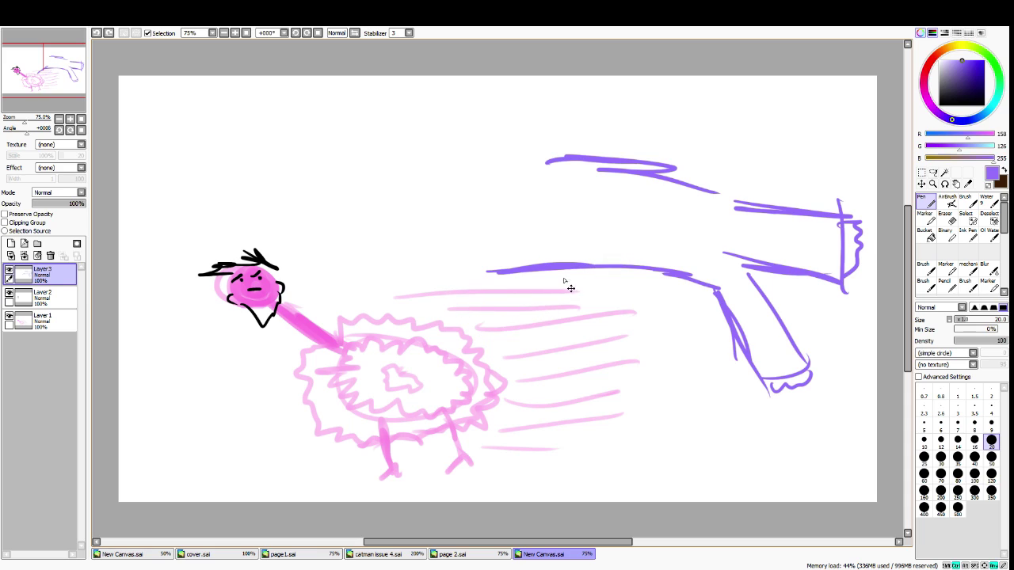
# Retrace Catman's belly, leg and back outlines with the Brush at size 20
pyautogui.click(922, 270)
pyautogui.moveTo(499, 261)
pyautogui.mouseDown()
pyautogui.moveTo(597, 272)
pyautogui.moveTo(496, 291)
pyautogui.moveTo(487, 339)
pyautogui.moveTo(550, 305)
pyautogui.moveTo(511, 322)
pyautogui.mouseUp()
pyautogui.hotkey('ctrl', 'z')
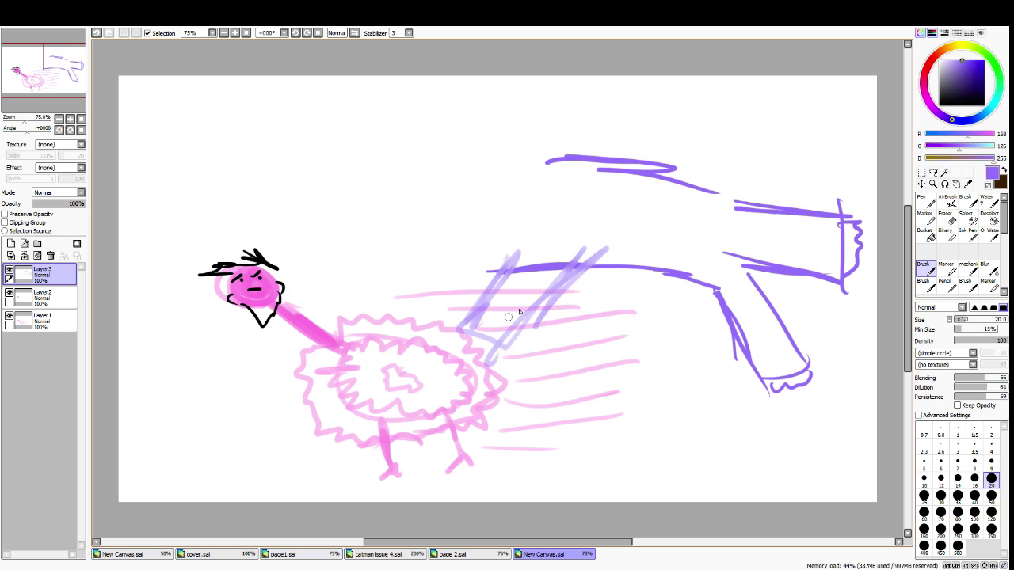
pyautogui.hotkey('ctrl', 'z')
pyautogui.moveTo(478, 274)
pyautogui.mouseDown()
pyautogui.moveTo(679, 275)
pyautogui.moveTo(762, 375)
pyautogui.moveTo(808, 367)
pyautogui.mouseUp()
pyautogui.moveTo(751, 274)
pyautogui.mouseDown()
pyautogui.moveTo(810, 366)
pyautogui.moveTo(749, 267)
pyautogui.moveTo(851, 279)
pyautogui.moveTo(841, 274)
pyautogui.mouseUp()
pyautogui.moveTo(841, 216)
pyautogui.mouseDown()
pyautogui.moveTo(842, 281)
pyautogui.moveTo(729, 199)
pyautogui.moveTo(579, 154)
pyautogui.moveTo(664, 167)
pyautogui.moveTo(529, 164)
pyautogui.mouseUp()
# Draw Catman's two arms reaching forward and down toward the ostrich
pyautogui.moveTo(500, 231); pyautogui.dragTo(401, 310)
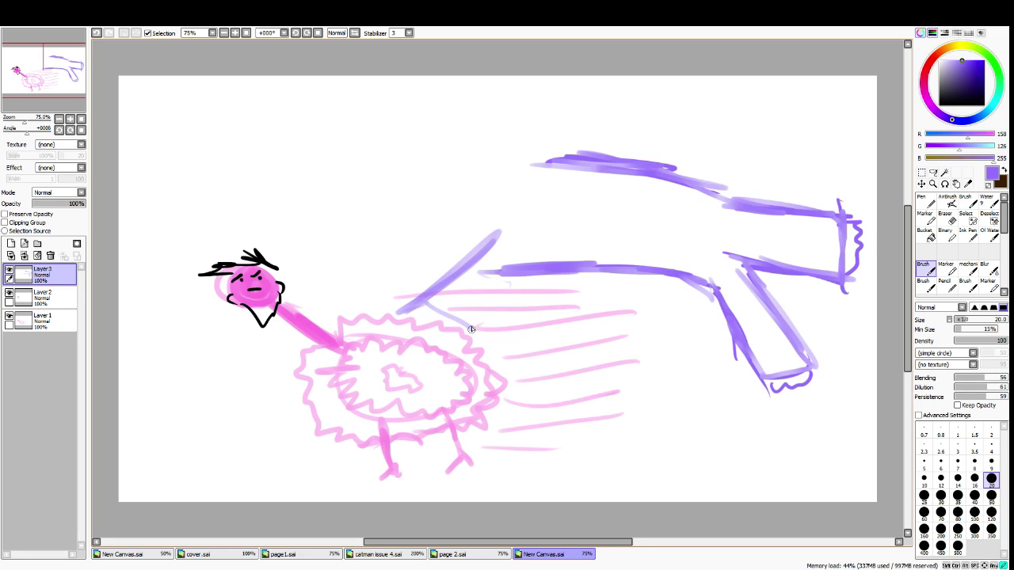
pyautogui.moveTo(571, 235); pyautogui.dragTo(472, 328)
pyautogui.moveTo(540, 241); pyautogui.dragTo(442, 331)
pyautogui.moveTo(529, 166)
pyautogui.mouseDown()
pyautogui.moveTo(385, 233)
pyautogui.moveTo(592, 193)
pyautogui.moveTo(428, 241)
pyautogui.mouseUp()
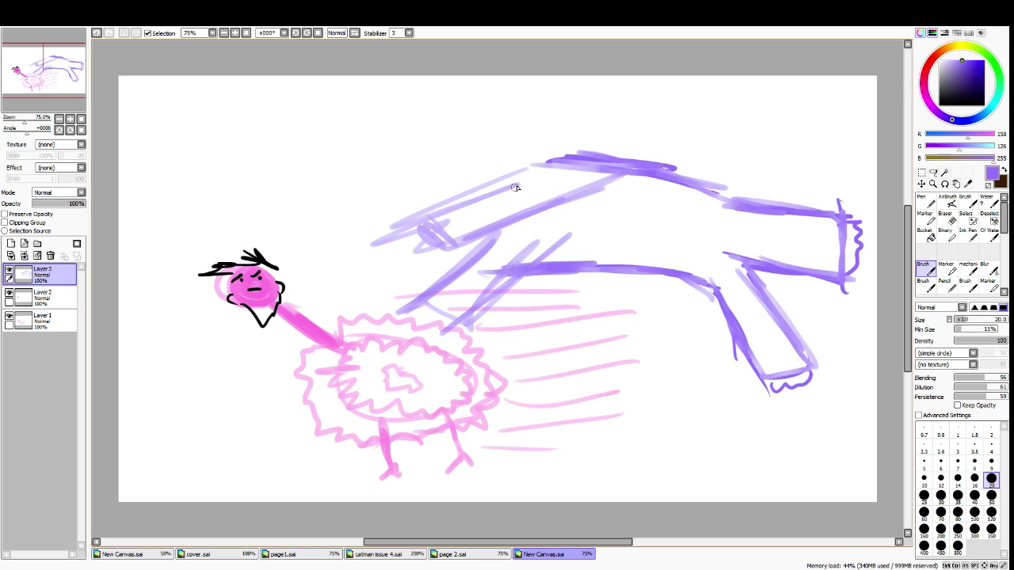
# Draw Catman's head outline with cat ears, thick sweeping hair and angry eyebrows above the arms
pyautogui.moveTo(433, 123)
pyautogui.mouseDown()
pyautogui.moveTo(430, 170)
pyautogui.moveTo(458, 196)
pyautogui.mouseUp()
pyautogui.moveTo(527, 107)
pyautogui.mouseDown()
pyautogui.moveTo(548, 158)
pyautogui.moveTo(532, 114)
pyautogui.moveTo(567, 142)
pyautogui.mouseUp()
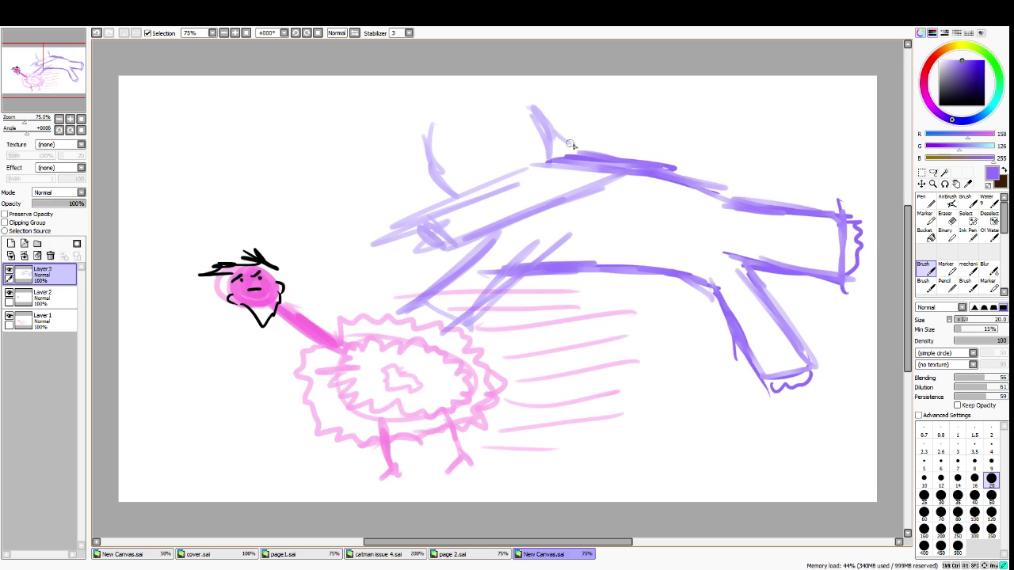
pyautogui.moveTo(546, 106)
pyautogui.mouseDown()
pyautogui.moveTo(572, 153)
pyautogui.moveTo(558, 138)
pyautogui.moveTo(365, 140)
pyautogui.moveTo(483, 100)
pyautogui.moveTo(543, 101)
pyautogui.moveTo(599, 140)
pyautogui.mouseUp()
pyautogui.moveTo(489, 100); pyautogui.dragTo(607, 136)
pyautogui.moveTo(515, 127); pyautogui.dragTo(589, 148)
pyautogui.moveTo(439, 98)
pyautogui.mouseDown()
pyautogui.moveTo(372, 77)
pyautogui.moveTo(411, 111)
pyautogui.mouseUp()
pyautogui.moveTo(473, 147)
pyautogui.mouseDown()
pyautogui.moveTo(426, 136)
pyautogui.moveTo(474, 146)
pyautogui.moveTo(503, 115)
pyautogui.mouseUp()
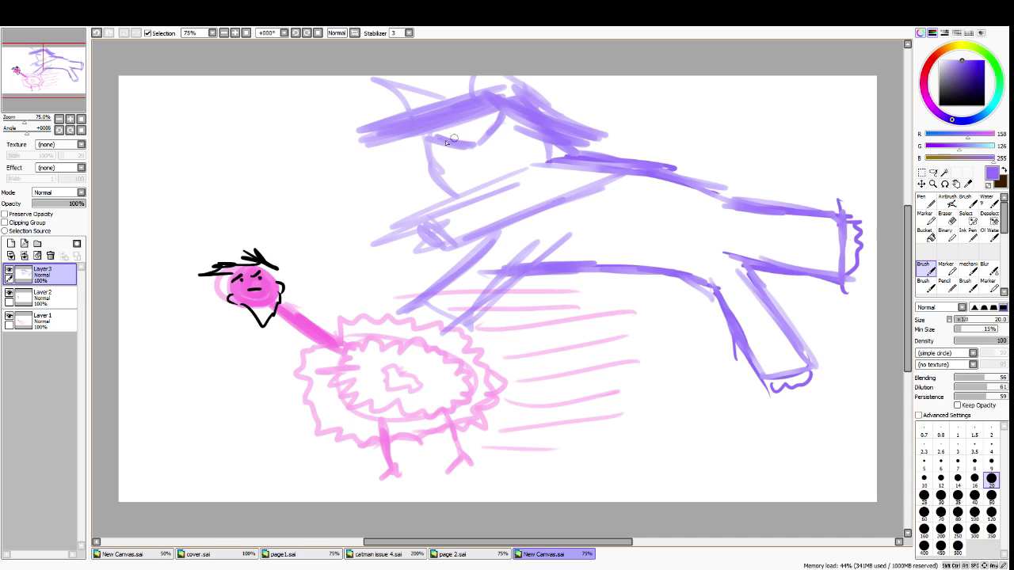
# Draw Catman's eyes and fanged mouth, and fill in the pupils
pyautogui.moveTo(447, 158); pyautogui.dragTo(494, 125)
pyautogui.moveTo(473, 171)
pyautogui.mouseDown()
pyautogui.moveTo(507, 166)
pyautogui.moveTo(483, 169)
pyautogui.moveTo(509, 177)
pyautogui.mouseUp()
pyautogui.hotkey('ctrl', 'z')
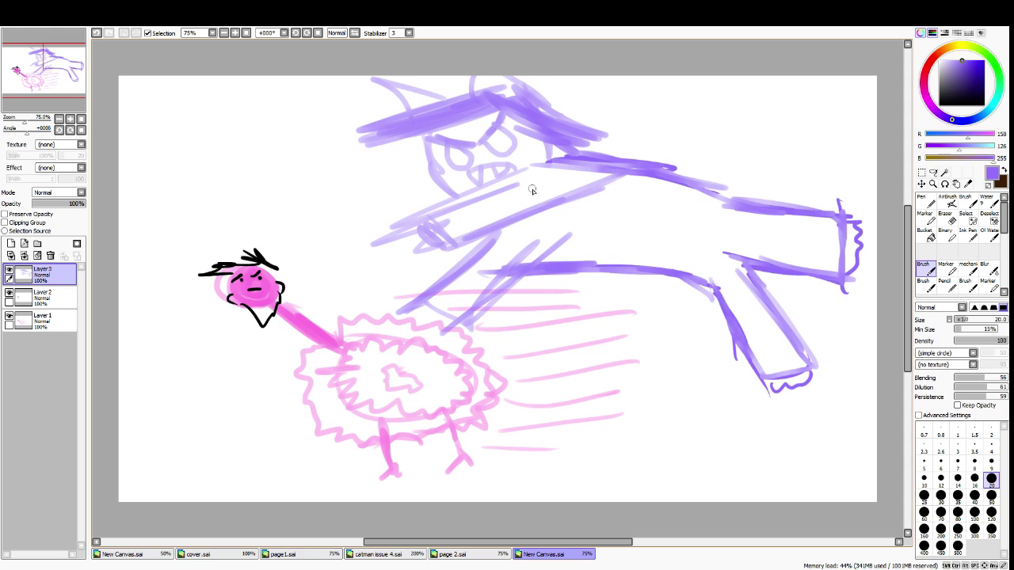
pyautogui.moveTo(464, 163)
pyautogui.mouseDown()
pyautogui.moveTo(454, 152)
pyautogui.moveTo(505, 149)
pyautogui.moveTo(489, 151)
pyautogui.moveTo(493, 135)
pyautogui.moveTo(512, 141)
pyautogui.mouseUp()
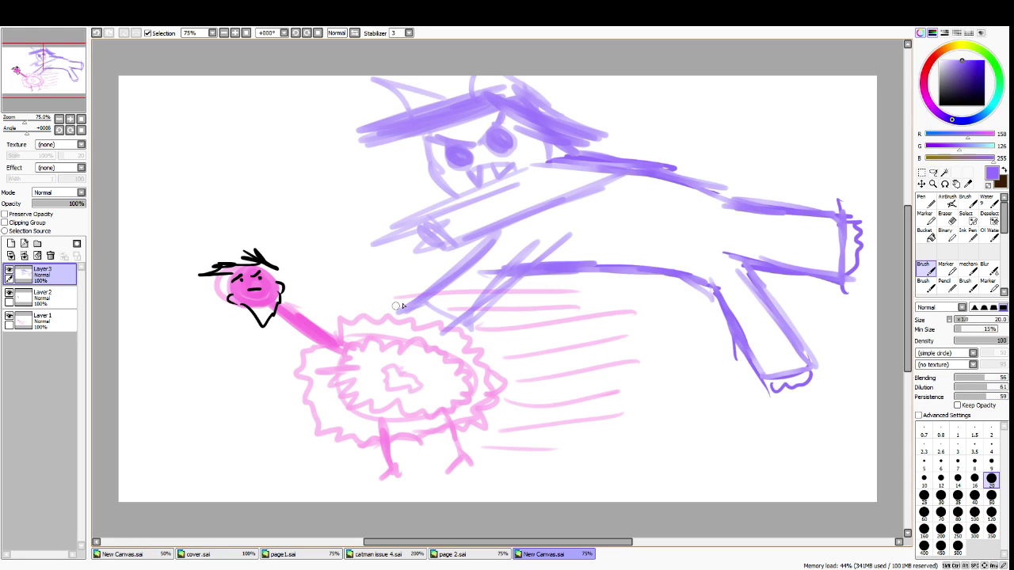
# Draw a waist line across Catman's body and a cape streaming back from the shoulders over the legs
pyautogui.moveTo(725, 209)
pyautogui.mouseDown()
pyautogui.moveTo(689, 273)
pyautogui.moveTo(700, 279)
pyautogui.mouseUp()
pyautogui.moveTo(670, 179); pyautogui.dragTo(621, 183)
pyautogui.moveTo(621, 184)
pyautogui.mouseDown()
pyautogui.moveTo(624, 211)
pyautogui.moveTo(676, 232)
pyautogui.mouseUp()
pyautogui.moveTo(686, 220)
pyautogui.mouseDown()
pyautogui.moveTo(797, 185)
pyautogui.moveTo(791, 193)
pyautogui.mouseUp()
pyautogui.moveTo(684, 220); pyautogui.dragTo(847, 179)
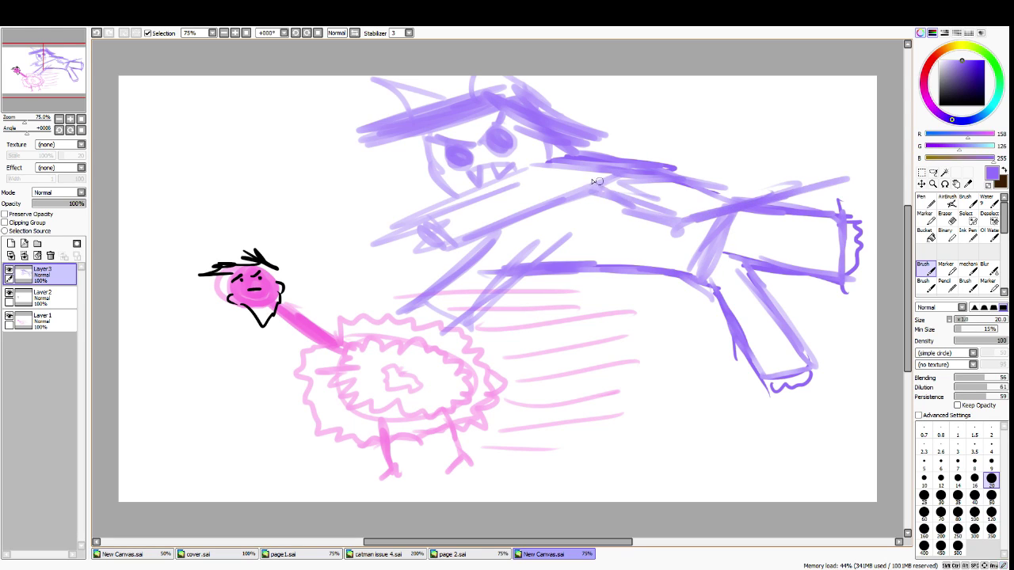
pyautogui.moveTo(532, 162); pyautogui.dragTo(713, 119)
pyautogui.moveTo(645, 138)
pyautogui.mouseDown()
pyautogui.moveTo(800, 143)
pyautogui.moveTo(852, 170)
pyautogui.mouseUp()
pyautogui.moveTo(780, 198)
pyautogui.mouseDown()
pyautogui.moveTo(822, 194)
pyautogui.moveTo(852, 157)
pyautogui.moveTo(849, 177)
pyautogui.moveTo(798, 192)
pyautogui.mouseUp()
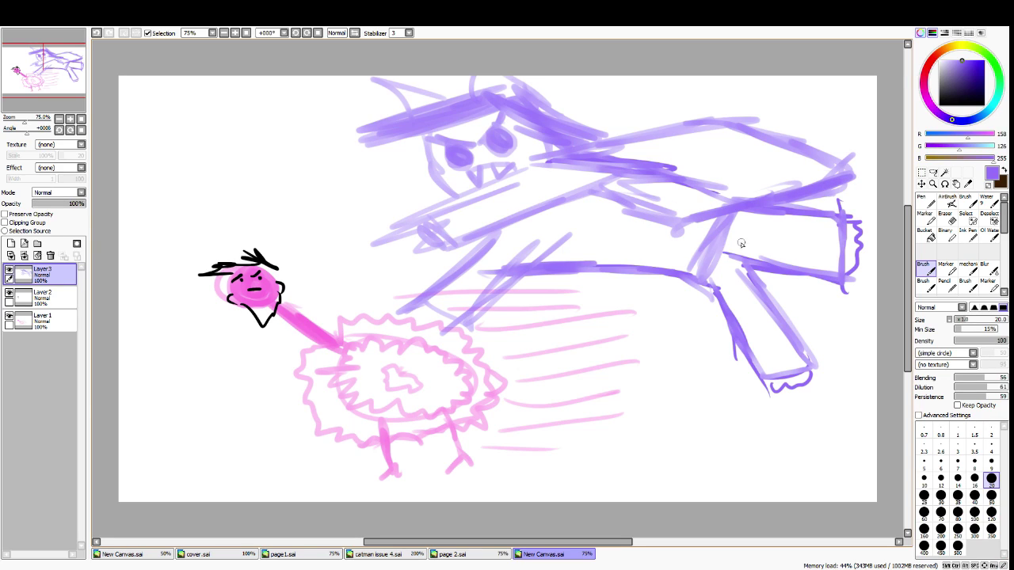
# Draw two small squares on each of Catman's legs
pyautogui.moveTo(747, 237)
pyautogui.mouseDown()
pyautogui.moveTo(773, 236)
pyautogui.moveTo(769, 220)
pyautogui.moveTo(746, 229)
pyautogui.moveTo(821, 250)
pyautogui.moveTo(821, 224)
pyautogui.moveTo(792, 227)
pyautogui.moveTo(792, 254)
pyautogui.mouseUp()
pyautogui.moveTo(744, 289)
pyautogui.mouseDown()
pyautogui.moveTo(731, 305)
pyautogui.moveTo(766, 357)
pyautogui.moveTo(761, 325)
pyautogui.moveTo(789, 345)
pyautogui.mouseUp()
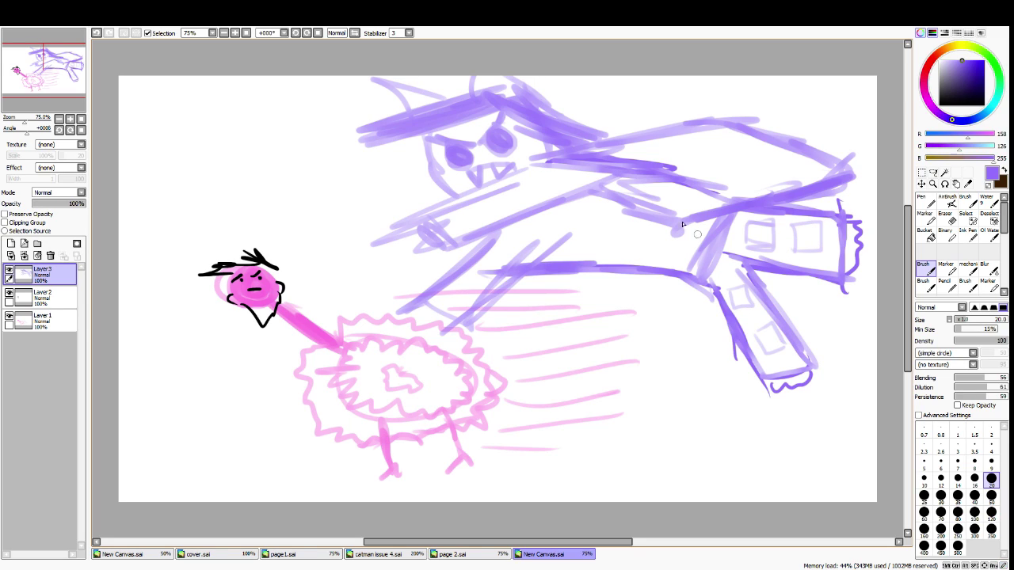
# Scribble rounded hands at the ends of Catman's arms and thicken the hair fringe over the forehead
pyautogui.moveTo(431, 308)
pyautogui.mouseDown()
pyautogui.moveTo(420, 331)
pyautogui.moveTo(448, 310)
pyautogui.moveTo(429, 326)
pyautogui.moveTo(445, 327)
pyautogui.moveTo(416, 332)
pyautogui.mouseUp()
pyautogui.moveTo(421, 227)
pyautogui.mouseDown()
pyautogui.moveTo(415, 251)
pyautogui.moveTo(406, 228)
pyautogui.moveTo(423, 251)
pyautogui.moveTo(428, 241)
pyautogui.moveTo(429, 258)
pyautogui.moveTo(438, 238)
pyautogui.moveTo(448, 255)
pyautogui.moveTo(436, 257)
pyautogui.moveTo(418, 230)
pyautogui.moveTo(420, 250)
pyautogui.moveTo(418, 229)
pyautogui.moveTo(425, 239)
pyautogui.moveTo(406, 219)
pyautogui.mouseUp()
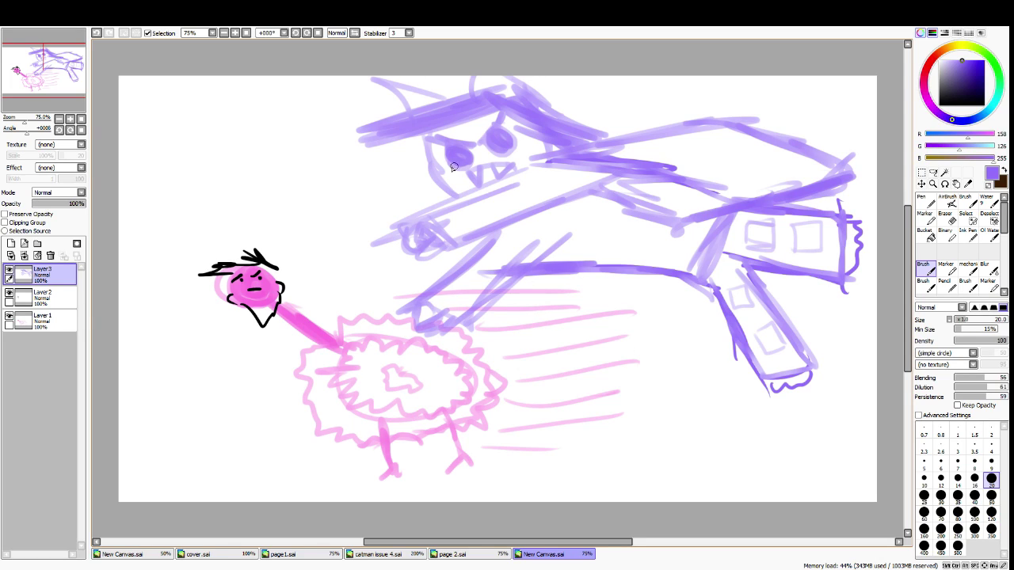
pyautogui.moveTo(418, 144)
pyautogui.mouseDown()
pyautogui.moveTo(456, 133)
pyautogui.moveTo(403, 149)
pyautogui.moveTo(510, 110)
pyautogui.mouseUp()
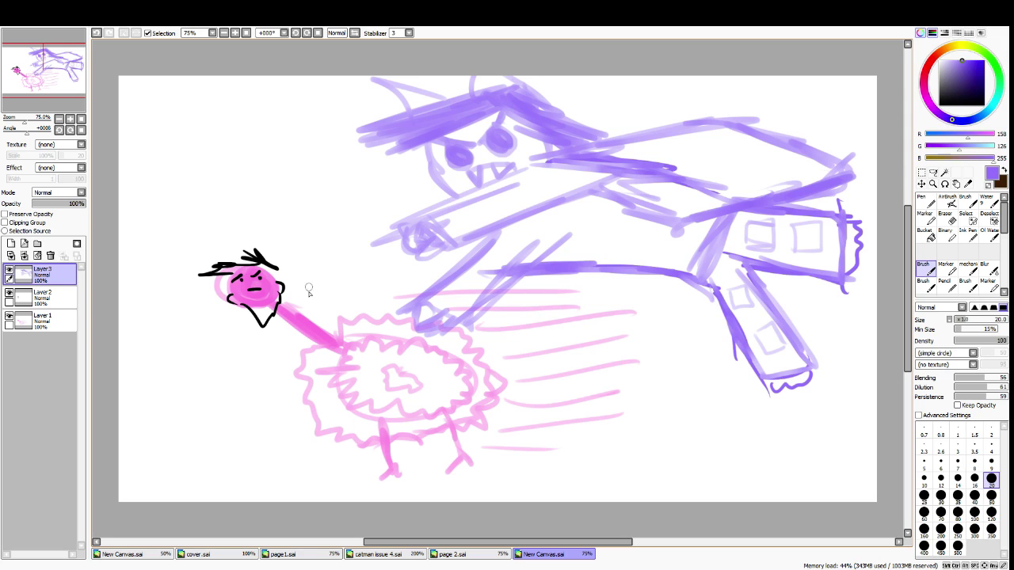
# On page1.sai, write "I pay 900 money" beside the purple character with the Pen, in the brown sampled from the "BOOM" lettering
pyautogui.click(456, 554)
pyautogui.click(379, 554)
pyautogui.click(284, 553)
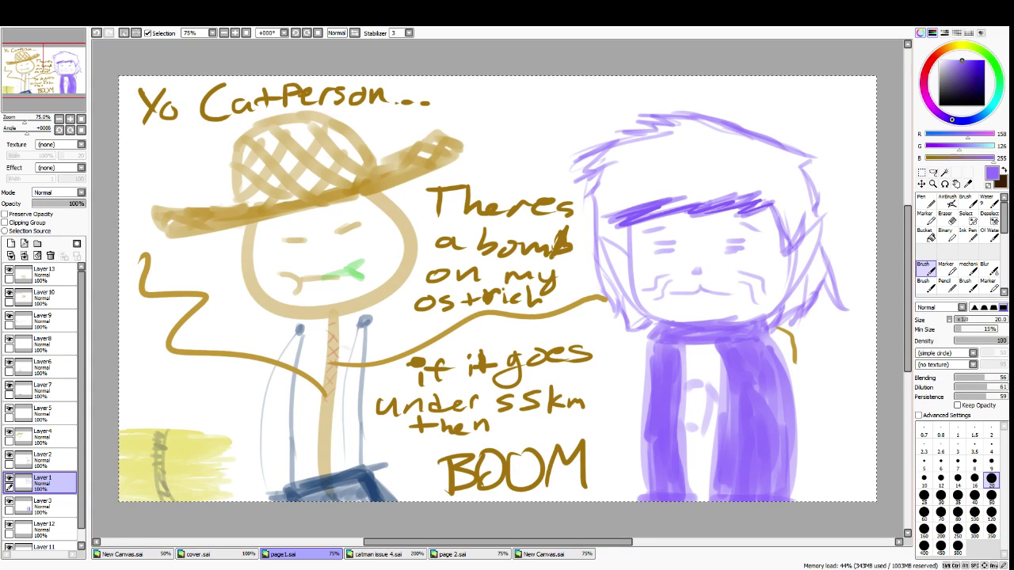
pyautogui.keyDown('alt'); pyautogui.click(577, 458); pyautogui.keyUp('alt')
pyautogui.click(923, 201)
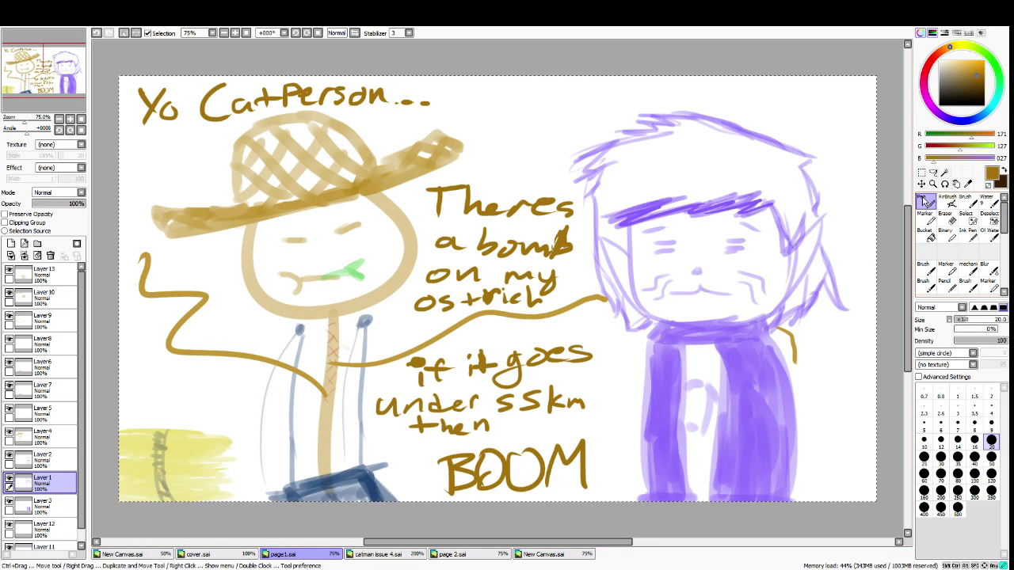
pyautogui.moveTo(807, 373)
pyautogui.mouseDown()
pyautogui.moveTo(828, 372)
pyautogui.moveTo(815, 394)
pyautogui.mouseUp()
pyautogui.moveTo(806, 385)
pyautogui.mouseDown()
pyautogui.moveTo(829, 383)
pyautogui.moveTo(812, 423)
pyautogui.moveTo(817, 414)
pyautogui.moveTo(821, 455)
pyautogui.moveTo(833, 441)
pyautogui.mouseUp()
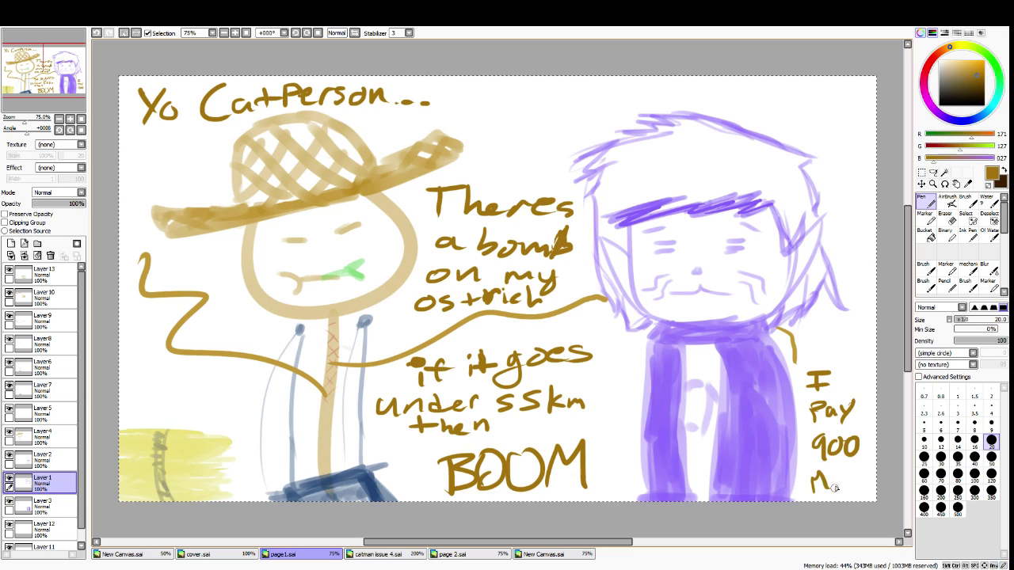
pyautogui.moveTo(867, 460); pyautogui.dragTo(871, 499)
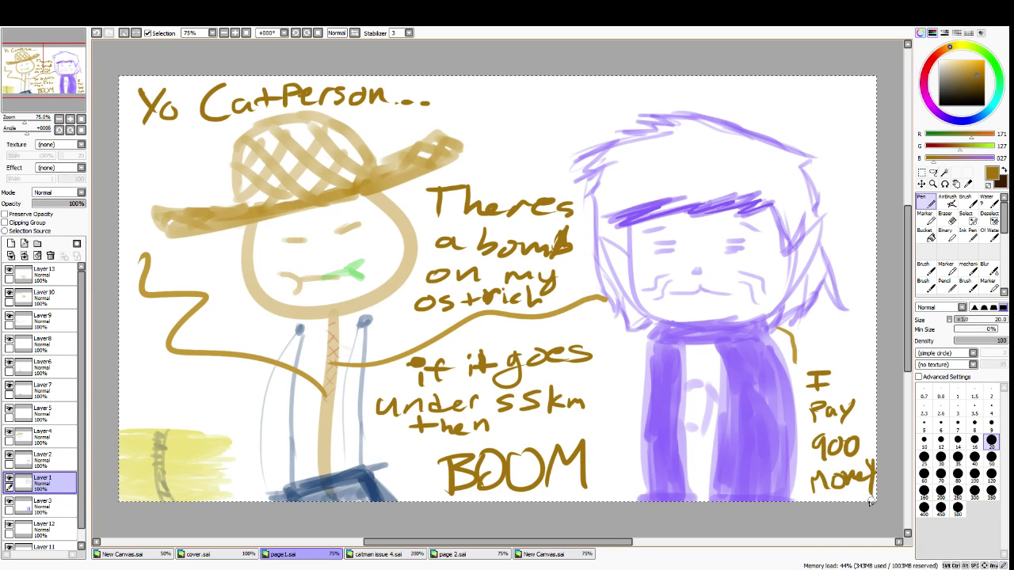
pyautogui.moveTo(861, 462)
pyautogui.mouseDown()
pyautogui.moveTo(865, 480)
pyautogui.moveTo(874, 464)
pyautogui.moveTo(859, 491)
pyautogui.mouseUp()
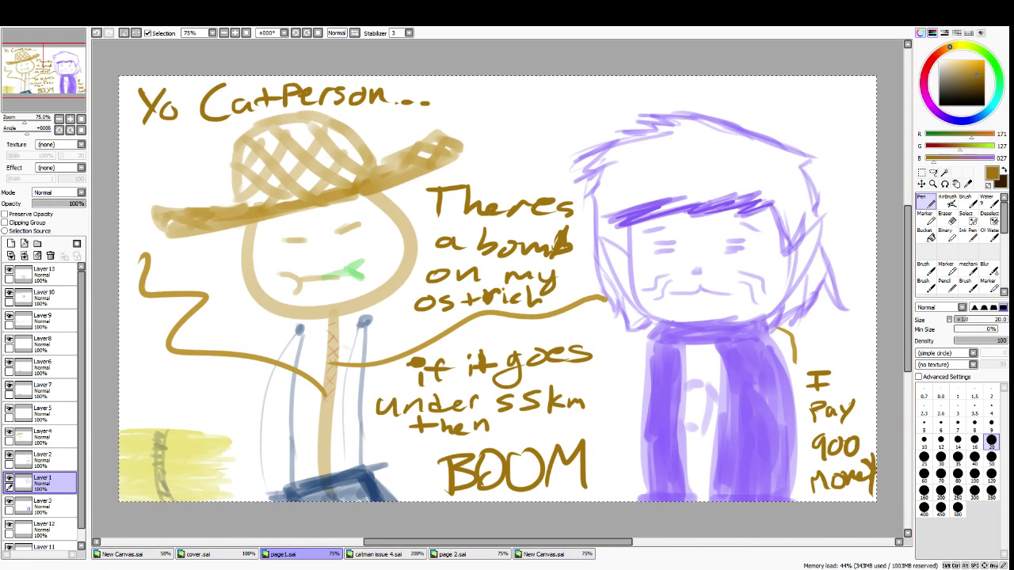
# On the Catman and ostrich canvas, write "900 Bucks can Buy Me" before Catman's head with the Brush, in purple sampled from the hair
pyautogui.click(559, 554)
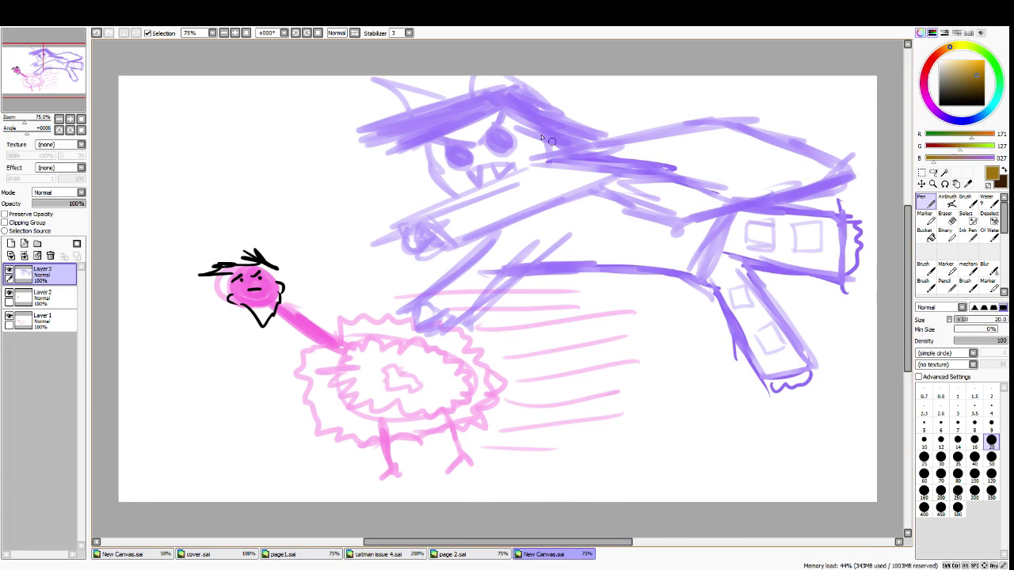
pyautogui.keyDown('alt'); pyautogui.click(521, 108); pyautogui.keyUp('alt')
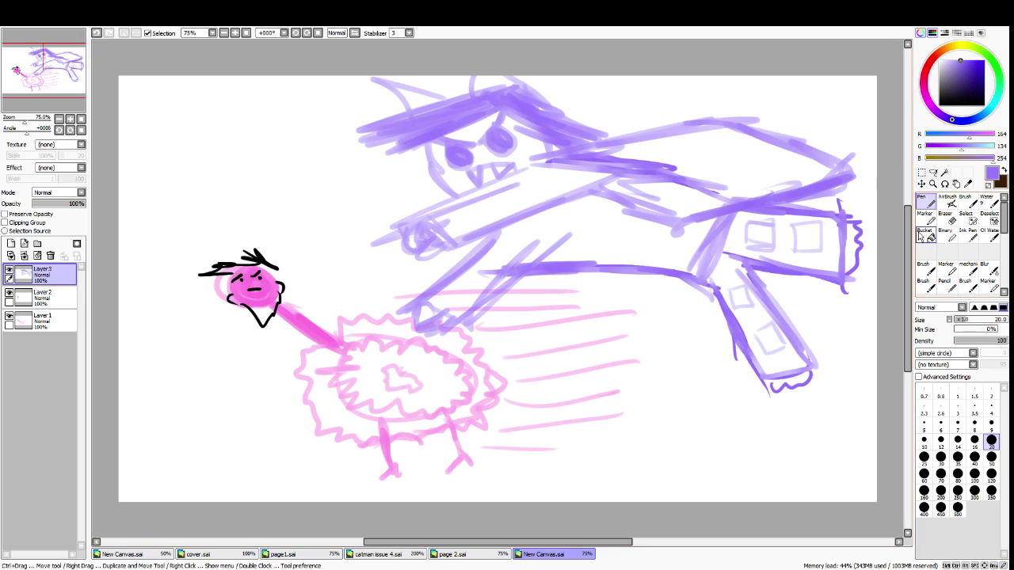
pyautogui.click(923, 267)
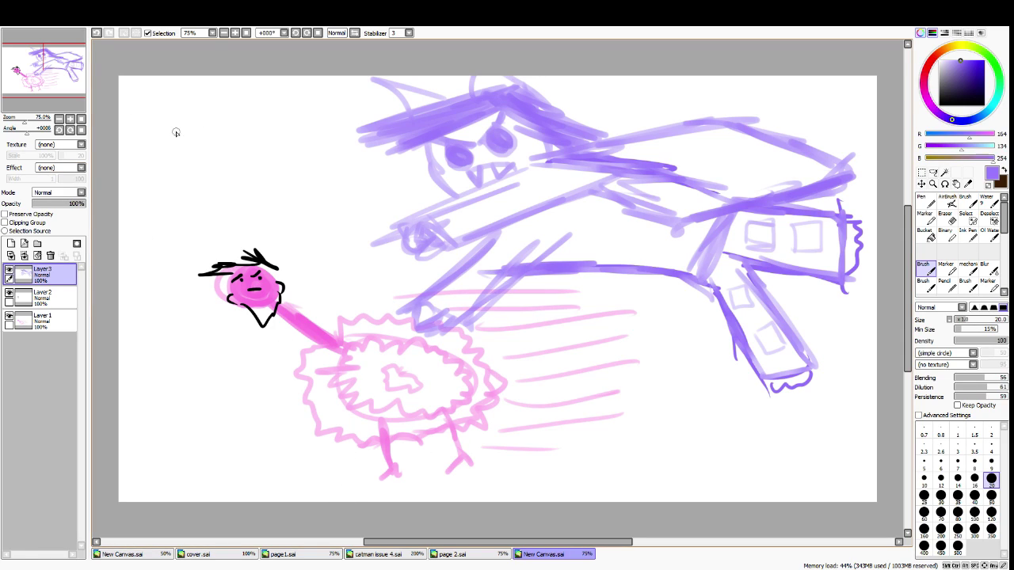
pyautogui.moveTo(150, 93)
pyautogui.mouseDown()
pyautogui.moveTo(139, 93)
pyautogui.moveTo(152, 101)
pyautogui.moveTo(155, 141)
pyautogui.mouseUp()
pyautogui.moveTo(175, 99)
pyautogui.mouseDown()
pyautogui.moveTo(171, 132)
pyautogui.moveTo(179, 95)
pyautogui.mouseUp()
pyautogui.moveTo(208, 89)
pyautogui.mouseDown()
pyautogui.moveTo(198, 129)
pyautogui.moveTo(208, 89)
pyautogui.mouseUp()
pyautogui.moveTo(132, 157)
pyautogui.mouseDown()
pyautogui.moveTo(146, 179)
pyautogui.moveTo(200, 165)
pyautogui.moveTo(241, 142)
pyautogui.moveTo(289, 138)
pyautogui.moveTo(342, 109)
pyautogui.mouseUp()
pyautogui.moveTo(130, 208)
pyautogui.mouseDown()
pyautogui.moveTo(163, 221)
pyautogui.moveTo(186, 206)
pyautogui.moveTo(198, 217)
pyautogui.mouseUp()
pyautogui.moveTo(209, 200)
pyautogui.mouseDown()
pyautogui.moveTo(192, 233)
pyautogui.moveTo(252, 176)
pyautogui.moveTo(269, 195)
pyautogui.moveTo(279, 168)
pyautogui.moveTo(305, 177)
pyautogui.mouseUp()
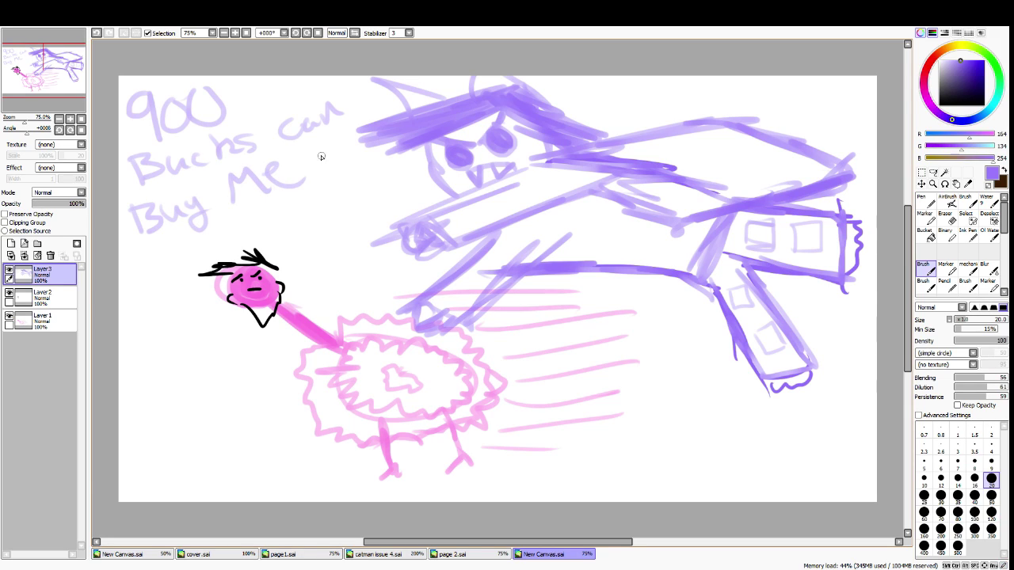
pyautogui.moveTo(141, 247)
pyautogui.mouseDown()
pyautogui.moveTo(129, 279)
pyautogui.moveTo(178, 266)
pyautogui.mouseUp()
pyautogui.moveTo(190, 231)
pyautogui.mouseDown()
pyautogui.moveTo(202, 257)
pyautogui.moveTo(175, 234)
pyautogui.moveTo(228, 243)
pyautogui.mouseUp()
pyautogui.hotkey('ctrl', 'z')
pyautogui.hotkey('ctrl', 'z')
pyautogui.hotkey('ctrl', 'z')
pyautogui.hotkey('ctrl', 'z')
pyautogui.hotkey('ctrl', 'z')
pyautogui.hotkey('ctrl', 'z')
# Strengthen the outlines of Catman's two legs with extra purple Brush strokes
pyautogui.moveTo(723, 311)
pyautogui.mouseDown()
pyautogui.moveTo(742, 368)
pyautogui.moveTo(741, 341)
pyautogui.moveTo(759, 386)
pyautogui.moveTo(813, 370)
pyautogui.moveTo(800, 372)
pyautogui.moveTo(808, 348)
pyautogui.mouseUp()
pyautogui.moveTo(754, 256)
pyautogui.mouseDown()
pyautogui.moveTo(850, 288)
pyautogui.moveTo(843, 265)
pyautogui.mouseUp()
pyautogui.moveTo(838, 209); pyautogui.dragTo(836, 250)
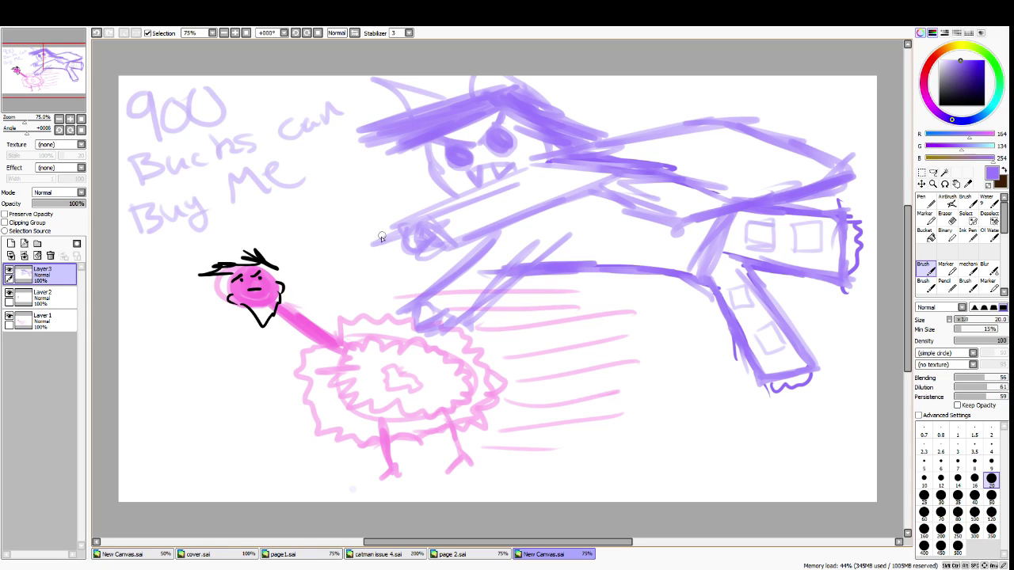
# Finish Catman's dialogue with "more ostriches" under "Buy Me" and add a short line linking it to the head
pyautogui.moveTo(131, 252)
pyautogui.mouseDown()
pyautogui.moveTo(202, 252)
pyautogui.moveTo(253, 225)
pyautogui.moveTo(254, 237)
pyautogui.moveTo(274, 215)
pyautogui.moveTo(286, 222)
pyautogui.moveTo(301, 195)
pyautogui.moveTo(317, 197)
pyautogui.moveTo(330, 173)
pyautogui.moveTo(357, 193)
pyautogui.moveTo(396, 178)
pyautogui.moveTo(365, 162)
pyautogui.moveTo(374, 184)
pyautogui.mouseUp()
pyautogui.moveTo(381, 148); pyautogui.dragTo(394, 184)
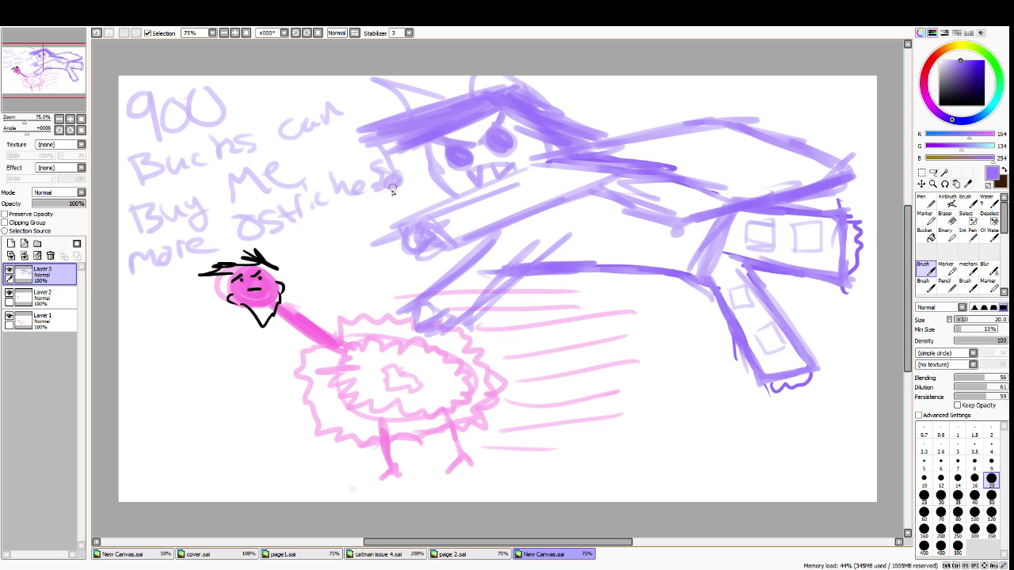
# Write "Cocka doodledo" in front of the ostrich's body, in the pink sampled from its face
pyautogui.keyDown('alt'); pyautogui.click(255, 303); pyautogui.keyUp('alt')
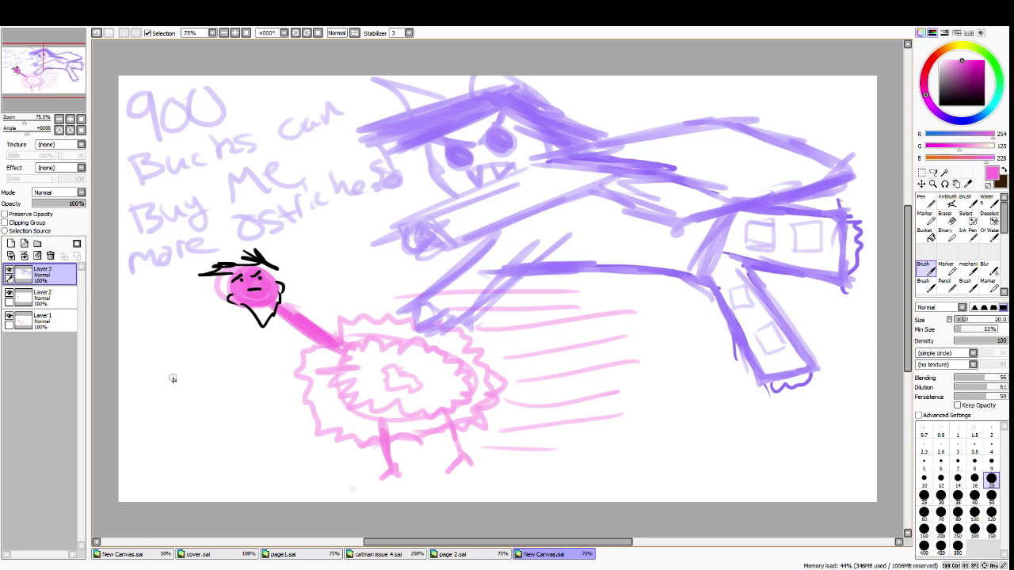
pyautogui.moveTo(133, 379); pyautogui.dragTo(150, 416)
pyautogui.hotkey('ctrl', 'z')
pyautogui.moveTo(153, 363)
pyautogui.mouseDown()
pyautogui.moveTo(152, 383)
pyautogui.moveTo(184, 377)
pyautogui.moveTo(193, 354)
pyautogui.moveTo(204, 365)
pyautogui.moveTo(236, 354)
pyautogui.mouseUp()
pyautogui.moveTo(147, 394)
pyautogui.mouseDown()
pyautogui.moveTo(132, 417)
pyautogui.moveTo(176, 415)
pyautogui.moveTo(192, 391)
pyautogui.moveTo(203, 404)
pyautogui.moveTo(238, 405)
pyautogui.moveTo(266, 394)
pyautogui.mouseUp()
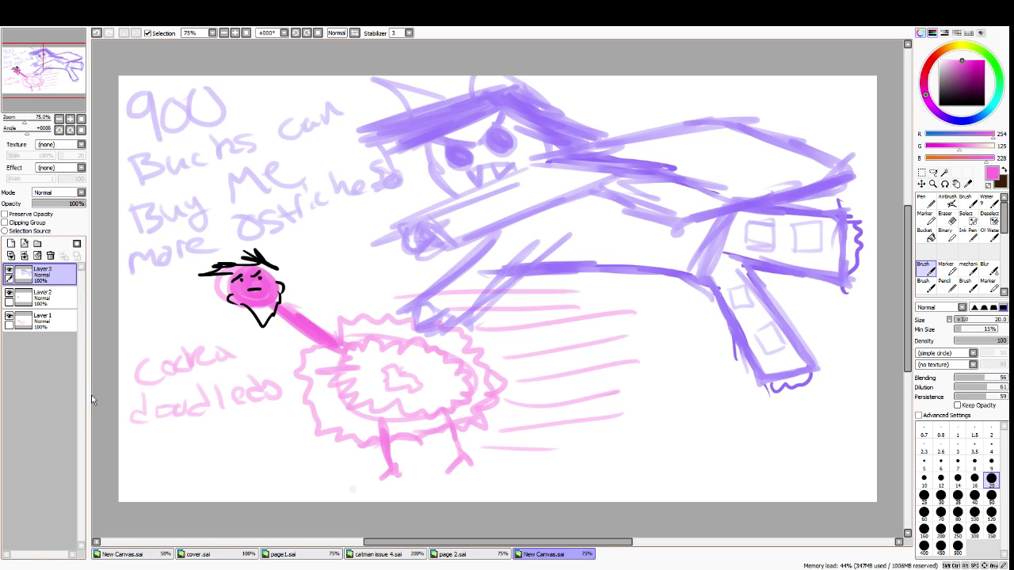
pyautogui.moveTo(133, 420)
pyautogui.mouseDown()
pyautogui.moveTo(146, 394)
pyautogui.moveTo(211, 403)
pyautogui.moveTo(201, 417)
pyautogui.mouseUp()
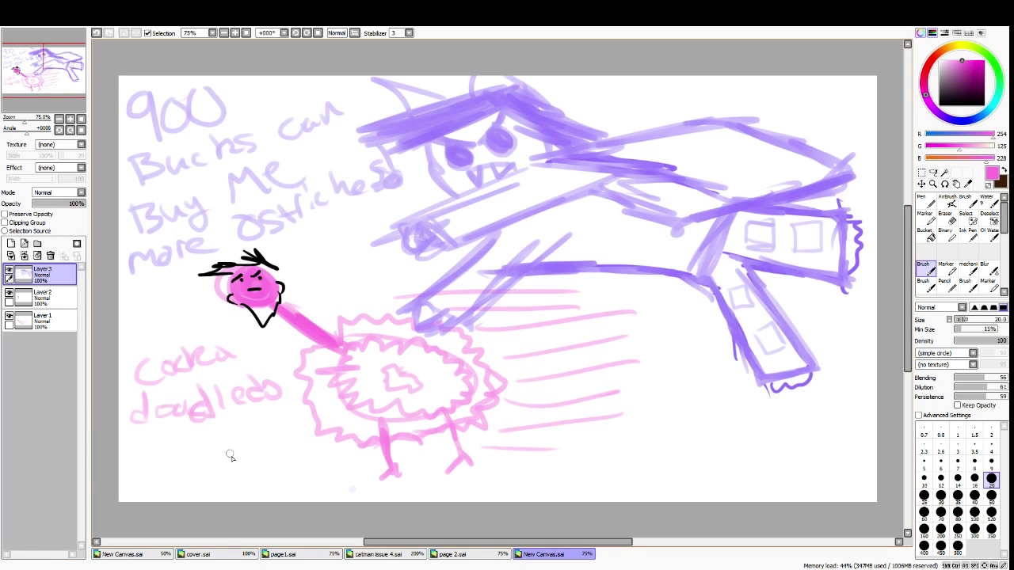
pyautogui.click(143, 440)
pyautogui.click(155, 464)
pyautogui.moveTo(184, 438); pyautogui.dragTo(181, 459)
pyautogui.hotkey('ctrl', 'z')
pyautogui.hotkey('ctrl', 'z')
pyautogui.hotkey('ctrl', 'z')
# Write the emoticons "D:" and "xD" in pink beneath the ostrich's "Cocka doodledo" lettering
pyautogui.moveTo(148, 446); pyautogui.dragTo(161, 477)
pyautogui.click(199, 444)
pyautogui.click(204, 458)
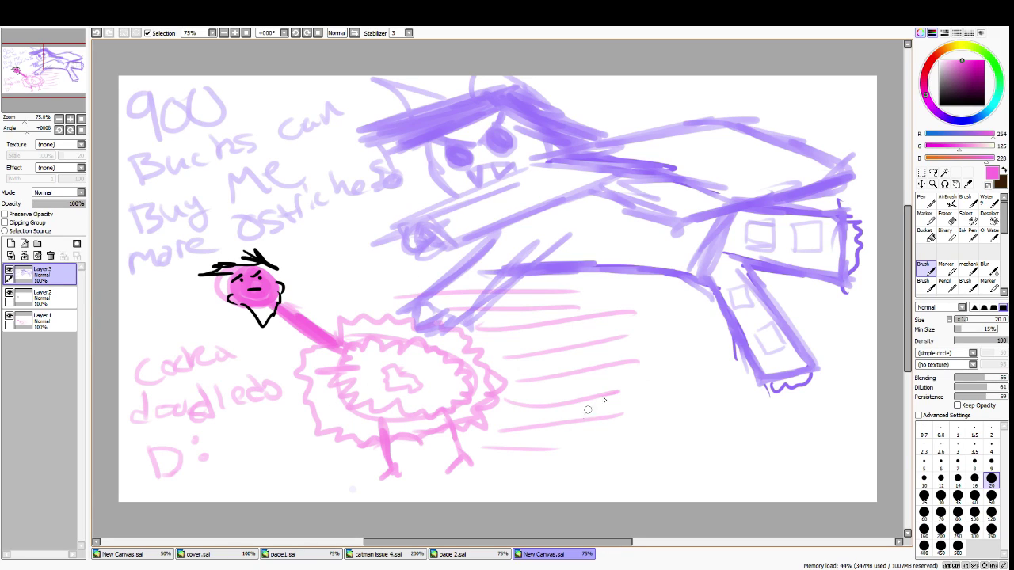
pyautogui.moveTo(259, 429)
pyautogui.mouseDown()
pyautogui.moveTo(244, 449)
pyautogui.moveTo(294, 426)
pyautogui.moveTo(272, 447)
pyautogui.mouseUp()
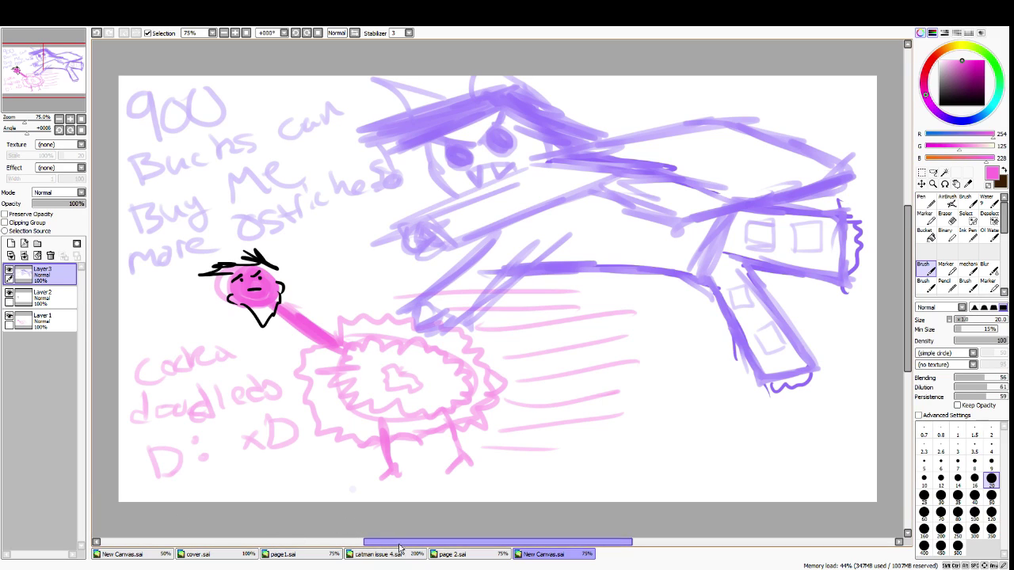
# Sample the light purple from Catman's hair as the drawing colour
pyautogui.rightClick(474, 100)
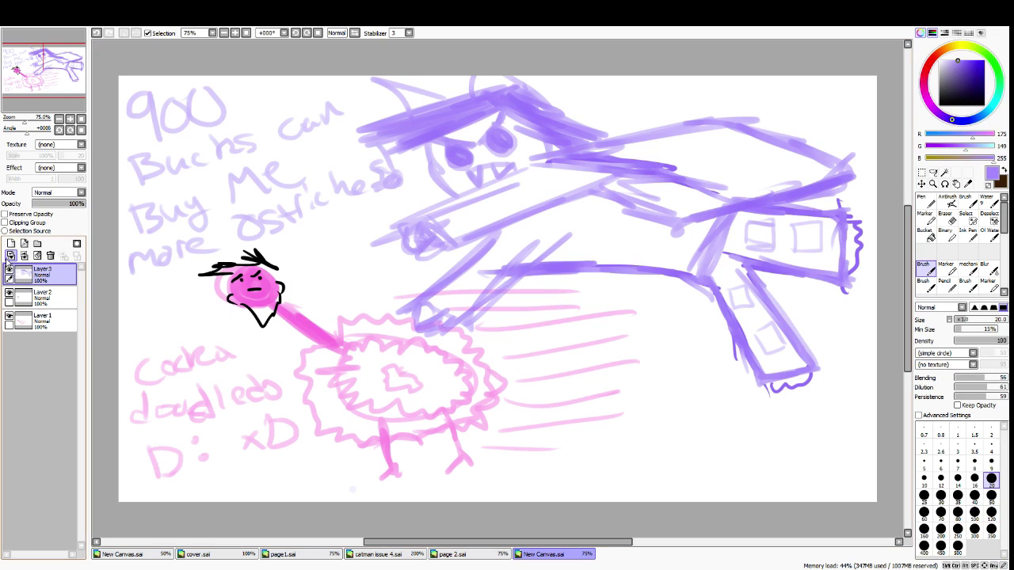
# Add a new layer and shade the flying cat character's cape with overlapping strokes in a darker purple
pyautogui.click(11, 244)
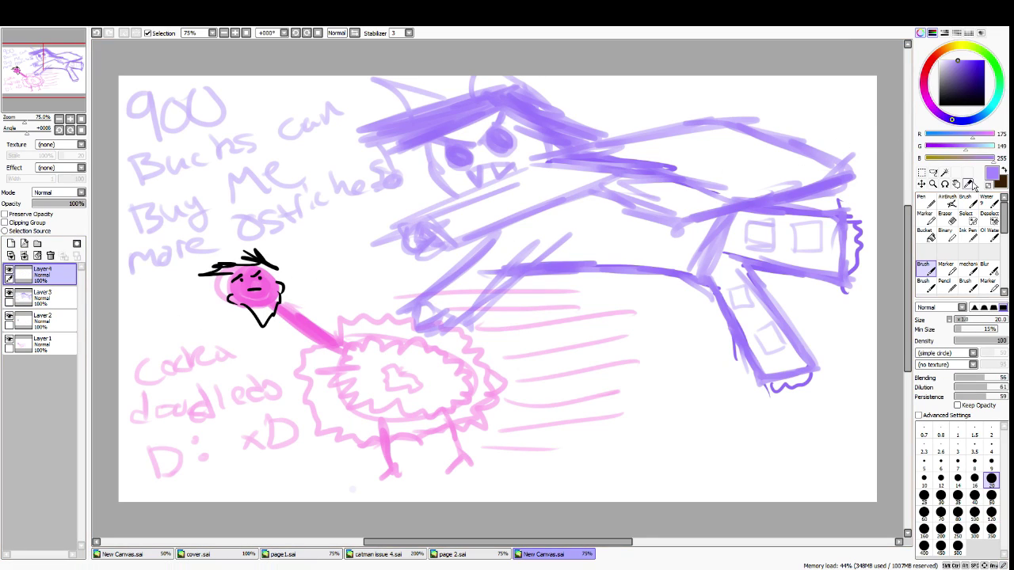
pyautogui.moveTo(982, 75); pyautogui.dragTo(967, 60)
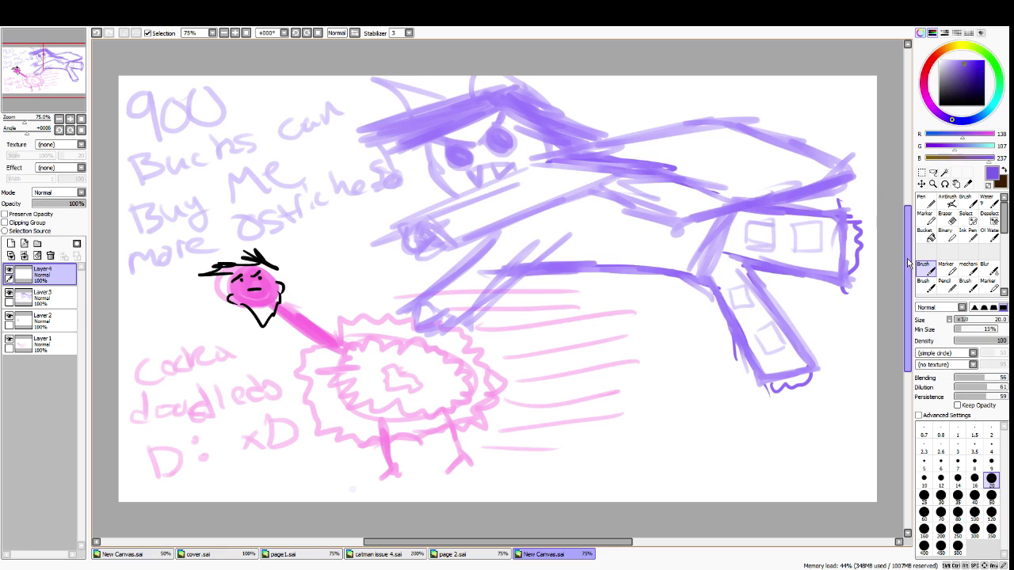
pyautogui.moveTo(610, 168)
pyautogui.mouseDown()
pyautogui.moveTo(646, 196)
pyautogui.moveTo(626, 190)
pyautogui.moveTo(689, 204)
pyautogui.moveTo(651, 202)
pyautogui.moveTo(740, 201)
pyautogui.mouseUp()
pyautogui.moveTo(665, 216)
pyautogui.mouseDown()
pyautogui.moveTo(766, 204)
pyautogui.moveTo(794, 190)
pyautogui.moveTo(697, 171)
pyautogui.moveTo(715, 194)
pyautogui.mouseUp()
pyautogui.moveTo(792, 162); pyautogui.dragTo(650, 178)
pyautogui.moveTo(733, 155); pyautogui.dragTo(638, 165)
pyautogui.moveTo(709, 141); pyautogui.dragTo(590, 158)
pyautogui.moveTo(663, 143)
pyautogui.mouseDown()
pyautogui.moveTo(736, 127)
pyautogui.moveTo(801, 156)
pyautogui.moveTo(678, 154)
pyautogui.moveTo(771, 169)
pyautogui.moveTo(717, 157)
pyautogui.moveTo(757, 136)
pyautogui.moveTo(812, 166)
pyautogui.moveTo(762, 164)
pyautogui.moveTo(733, 175)
pyautogui.mouseUp()
pyautogui.moveTo(823, 169); pyautogui.dragTo(772, 179)
pyautogui.moveTo(841, 171); pyautogui.dragTo(689, 204)
pyautogui.moveTo(647, 175)
pyautogui.mouseDown()
pyautogui.moveTo(733, 168)
pyautogui.moveTo(690, 159)
pyautogui.mouseUp()
pyautogui.moveTo(737, 165)
pyautogui.mouseDown()
pyautogui.moveTo(637, 169)
pyautogui.moveTo(657, 180)
pyautogui.mouseUp()
pyautogui.moveTo(773, 170)
pyautogui.mouseDown()
pyautogui.moveTo(678, 182)
pyautogui.moveTo(712, 175)
pyautogui.mouseUp()
pyautogui.moveTo(754, 149); pyautogui.dragTo(685, 147)
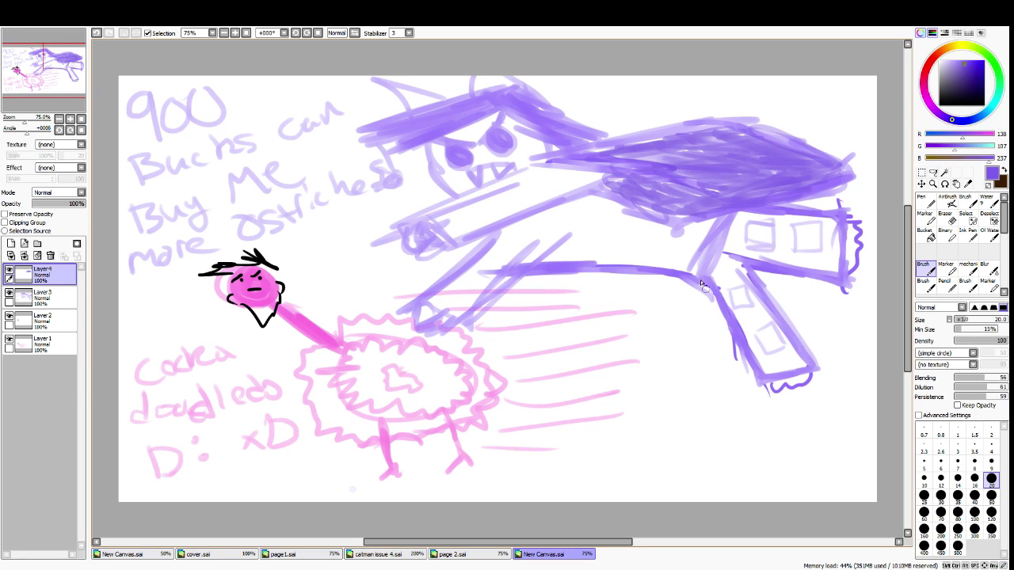
# Extend the cape shading along its lower and rear edges, and add small zigzag marks between the arm and leg
pyautogui.moveTo(667, 216)
pyautogui.mouseDown()
pyautogui.moveTo(622, 208)
pyautogui.moveTo(796, 223)
pyautogui.mouseUp()
pyautogui.moveTo(851, 209)
pyautogui.mouseDown()
pyautogui.moveTo(673, 229)
pyautogui.moveTo(760, 214)
pyautogui.mouseUp()
pyautogui.moveTo(860, 192)
pyautogui.mouseDown()
pyautogui.moveTo(796, 202)
pyautogui.moveTo(818, 201)
pyautogui.mouseUp()
pyautogui.moveTo(863, 174); pyautogui.dragTo(816, 198)
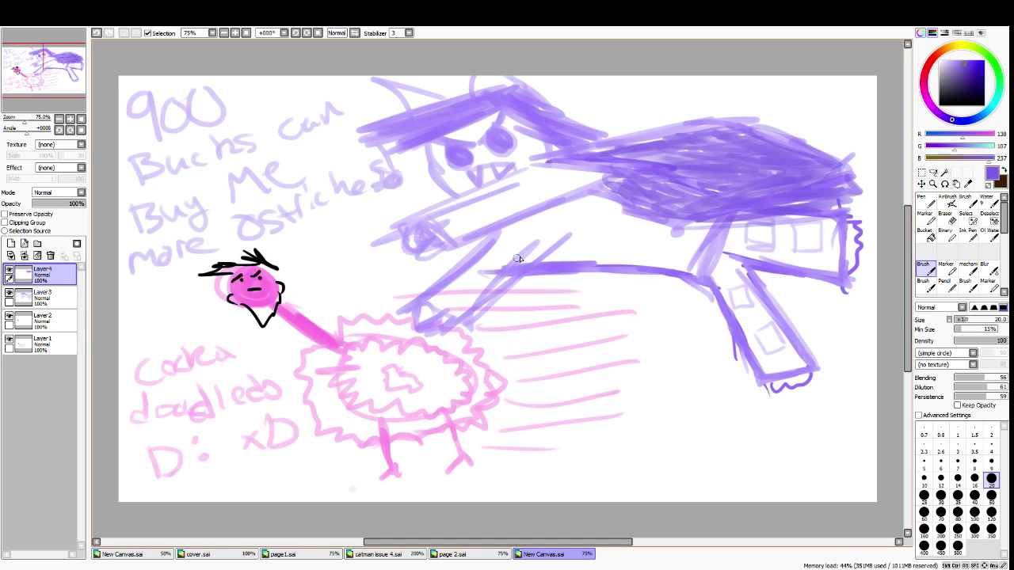
pyautogui.moveTo(607, 235)
pyautogui.mouseDown()
pyautogui.moveTo(598, 227)
pyautogui.moveTo(626, 217)
pyautogui.mouseUp()
pyautogui.moveTo(567, 246); pyautogui.dragTo(590, 264)
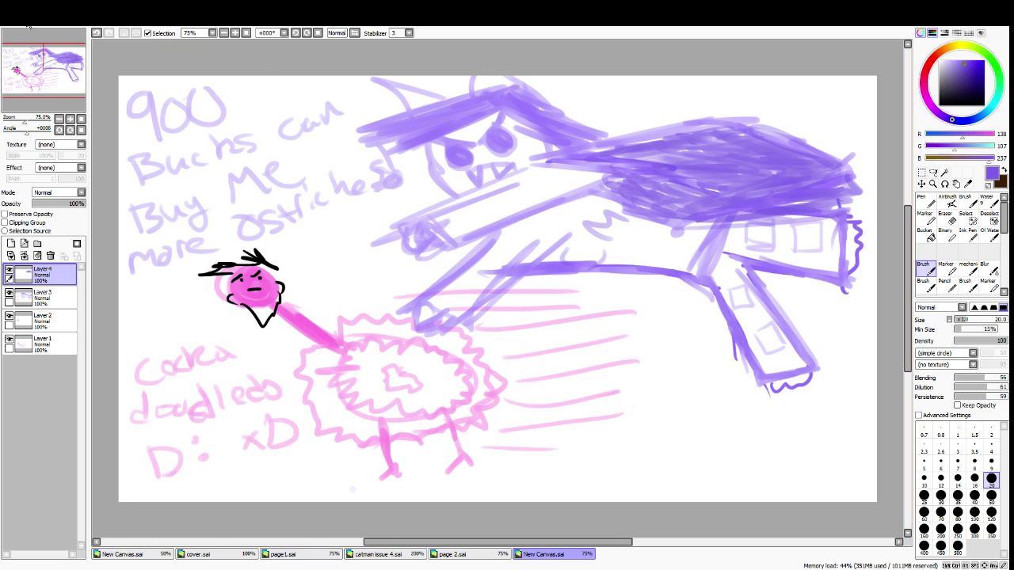
# Save the drawing as page 3 in SAI format in the issue 5 folder
pyautogui.hotkey('ctrl', 's')
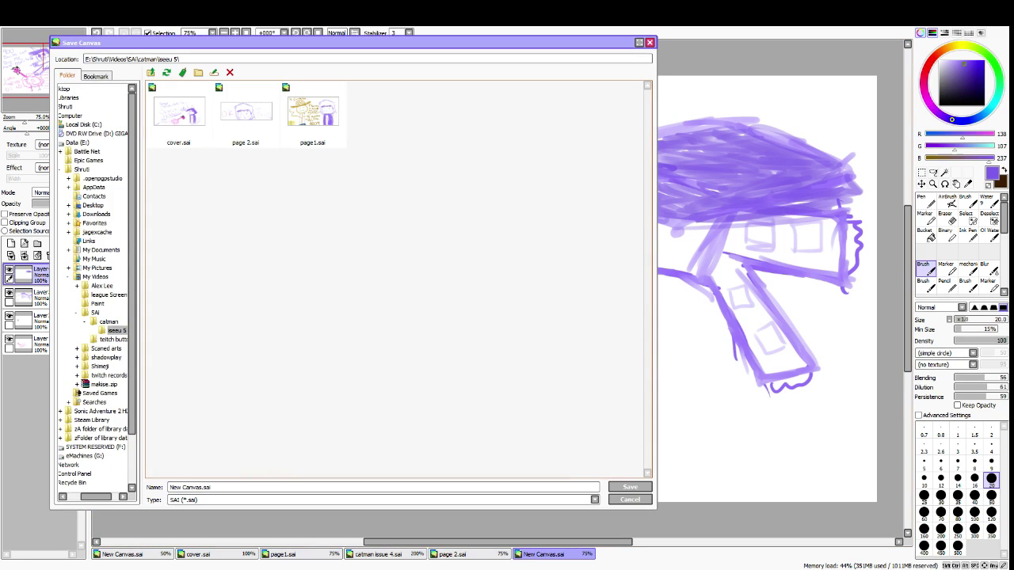
pyautogui.write('page 3')
pyautogui.press('Return')
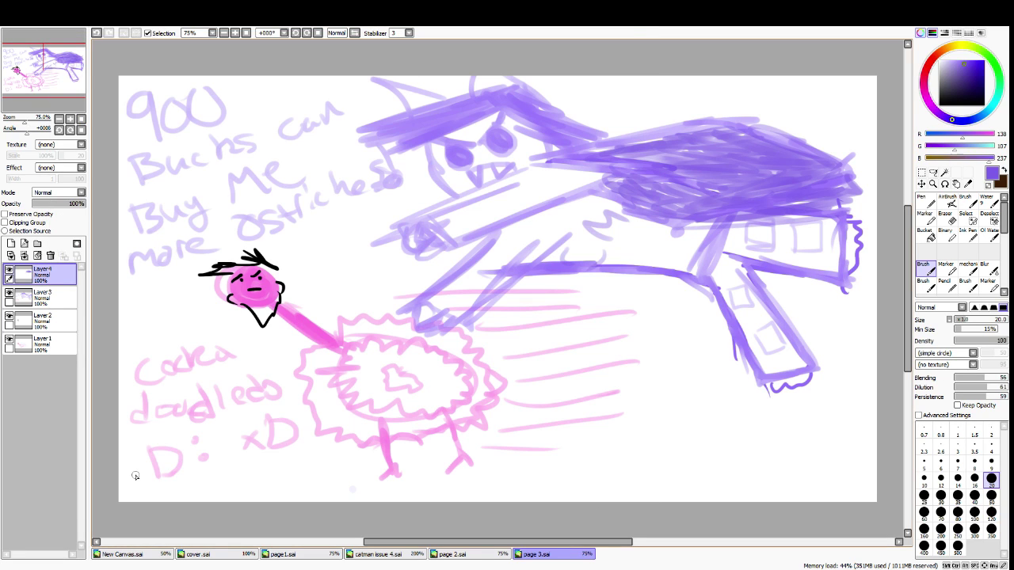
# Create a new blank canvas for the next comic page
pyautogui.click(24, 24)
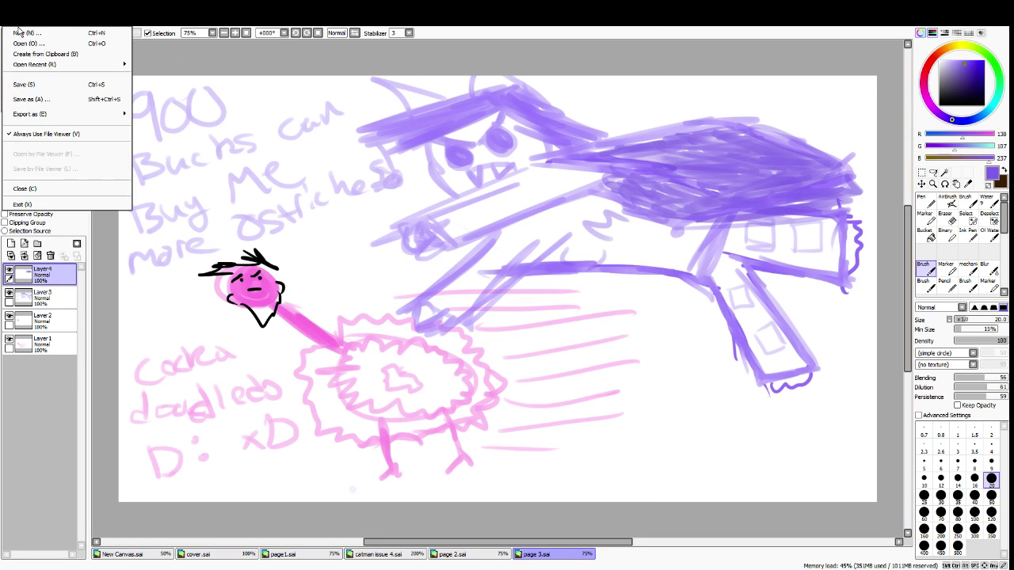
pyautogui.click(21, 32)
pyautogui.click(204, 201)
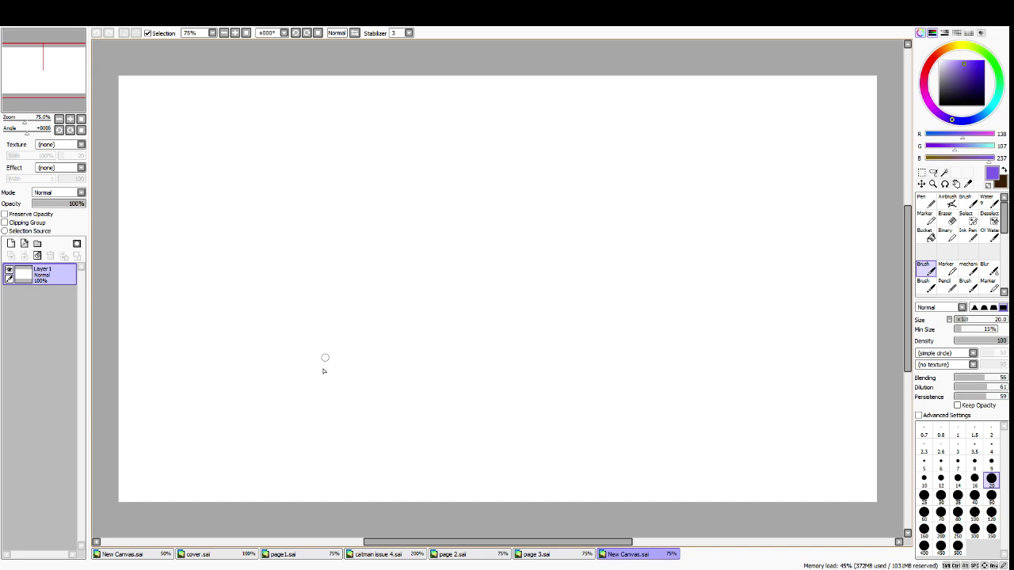
# Sketch the character's purple fringe, side hair and rounded chin in the lower middle of the canvas, undoing unwanted strokes
pyautogui.moveTo(398, 350)
pyautogui.mouseDown()
pyautogui.moveTo(543, 389)
pyautogui.moveTo(449, 345)
pyautogui.mouseUp()
pyautogui.moveTo(345, 370)
pyautogui.mouseDown()
pyautogui.moveTo(499, 349)
pyautogui.moveTo(430, 344)
pyautogui.moveTo(523, 370)
pyautogui.moveTo(523, 341)
pyautogui.moveTo(565, 430)
pyautogui.moveTo(520, 397)
pyautogui.mouseUp()
pyautogui.moveTo(352, 395)
pyautogui.mouseDown()
pyautogui.moveTo(350, 451)
pyautogui.moveTo(385, 449)
pyautogui.moveTo(373, 425)
pyautogui.moveTo(384, 376)
pyautogui.moveTo(414, 357)
pyautogui.moveTo(400, 391)
pyautogui.moveTo(402, 368)
pyautogui.moveTo(447, 353)
pyautogui.moveTo(415, 330)
pyautogui.moveTo(496, 343)
pyautogui.moveTo(528, 327)
pyautogui.moveTo(476, 326)
pyautogui.moveTo(546, 346)
pyautogui.moveTo(544, 414)
pyautogui.moveTo(575, 442)
pyautogui.moveTo(552, 443)
pyautogui.moveTo(585, 422)
pyautogui.moveTo(593, 434)
pyautogui.moveTo(387, 405)
pyautogui.moveTo(394, 435)
pyautogui.moveTo(380, 458)
pyautogui.mouseUp()
pyautogui.moveTo(404, 421); pyautogui.dragTo(419, 374)
pyautogui.moveTo(416, 466); pyautogui.dragTo(402, 499)
pyautogui.hotkey('ctrl', 'z')
pyautogui.moveTo(405, 457); pyautogui.dragTo(479, 478)
pyautogui.hotkey('ctrl', 'z')
pyautogui.moveTo(419, 422); pyautogui.dragTo(400, 404)
pyautogui.hotkey('ctrl', 'z')
pyautogui.hotkey('ctrl', 'z')
pyautogui.hotkey('ctrl', 'z')
pyautogui.hotkey('ctrl', 'z')
pyautogui.hotkey('ctrl', 'z')
pyautogui.hotkey('ctrl', 'z')
pyautogui.hotkey('ctrl', 'z')
pyautogui.hotkey('ctrl', 'z')
pyautogui.hotkey('ctrl', 'z')
pyautogui.hotkey('ctrl', 'z')
pyautogui.hotkey('ctrl', 'z')
pyautogui.hotkey('ctrl', 'z')
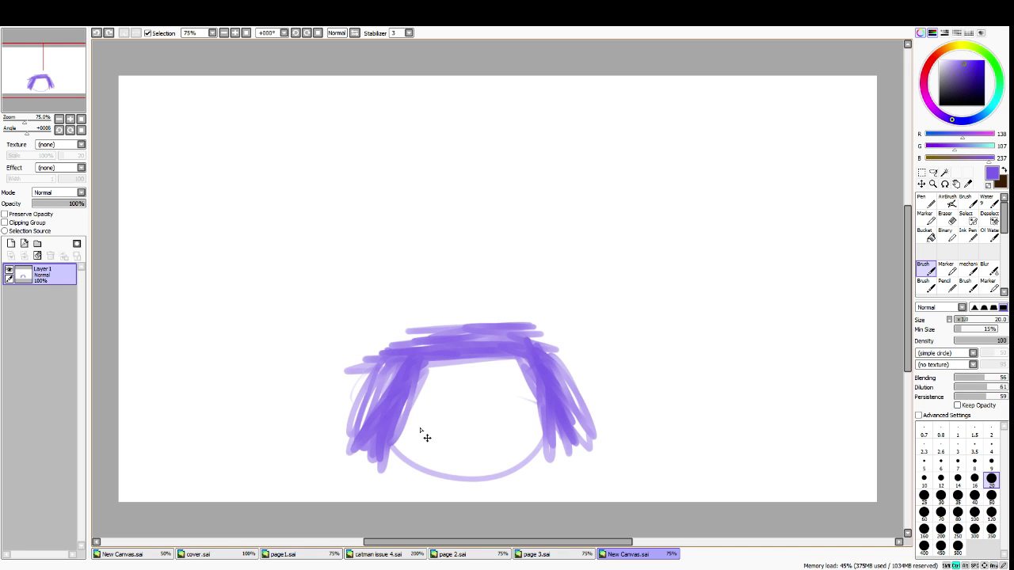
# Try adding one brush stroke across the face and another above the hair, and undo the strokes
pyautogui.moveTo(416, 352); pyautogui.dragTo(512, 420)
pyautogui.hotkey('ctrl', 'z')
pyautogui.moveTo(432, 356)
pyautogui.mouseDown()
pyautogui.moveTo(476, 346)
pyautogui.moveTo(444, 349)
pyautogui.moveTo(475, 296)
pyautogui.mouseUp()
pyautogui.hotkey('ctrl', 'z')
pyautogui.hotkey('ctrl', 'z')
# Return to the page 3 canvas and try to sketch a ground line beside the ostrich's feet
pyautogui.click(527, 555)
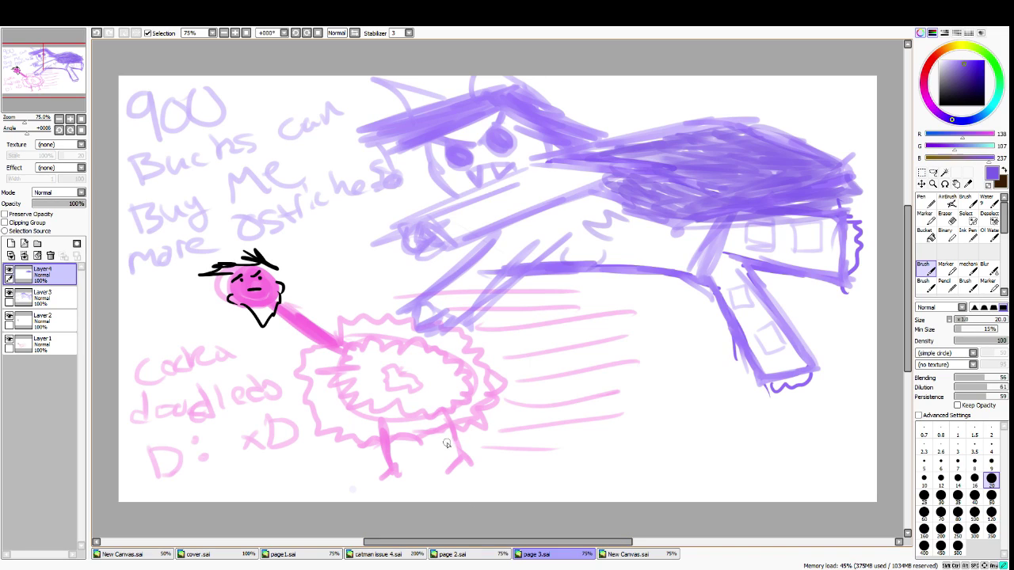
pyautogui.moveTo(508, 484)
pyautogui.mouseDown()
pyautogui.moveTo(704, 481)
pyautogui.moveTo(804, 460)
pyautogui.mouseUp()
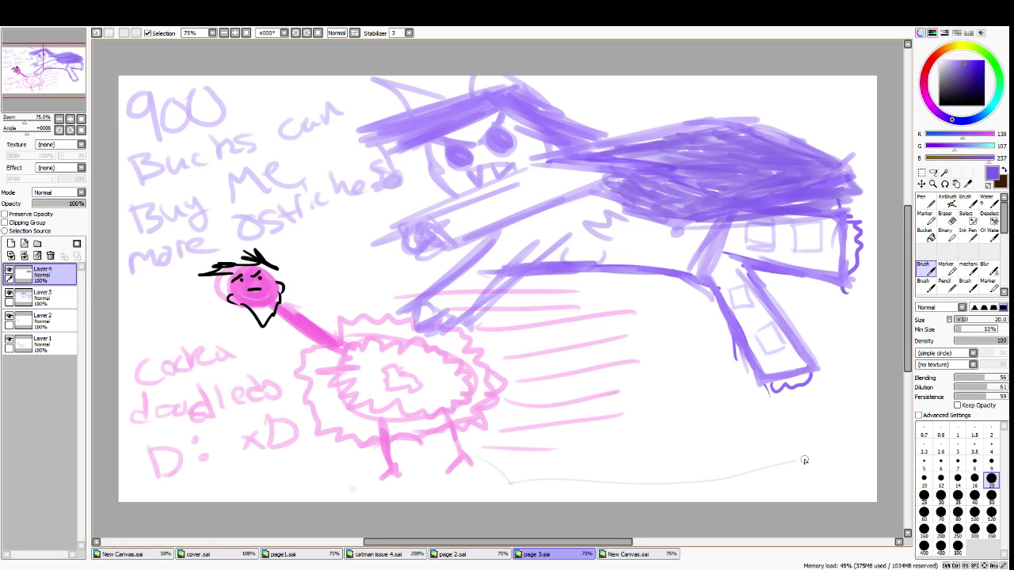
pyautogui.moveTo(710, 440)
pyautogui.mouseDown()
pyautogui.moveTo(744, 455)
pyautogui.moveTo(708, 408)
pyautogui.moveTo(670, 430)
pyautogui.moveTo(727, 474)
pyautogui.moveTo(543, 480)
pyautogui.moveTo(792, 455)
pyautogui.moveTo(554, 467)
pyautogui.moveTo(747, 372)
pyautogui.moveTo(717, 396)
pyautogui.moveTo(846, 428)
pyautogui.moveTo(564, 458)
pyautogui.moveTo(745, 446)
pyautogui.moveTo(610, 464)
pyautogui.mouseUp()
pyautogui.hotkey('ctrl', 'z')
pyautogui.hotkey('ctrl', 'z')
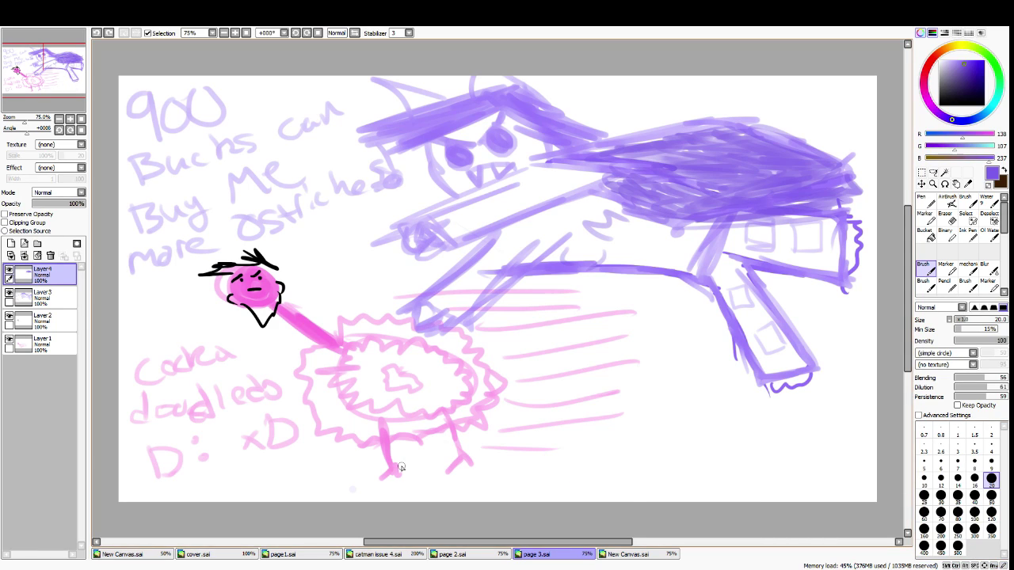
# Switch to the catman folder in the file explorer and open salelr issue 4.png in Paint
pyautogui.press('super')
pyautogui.press('super')
pyautogui.click(42, 560)
pyautogui.click(513, 266)
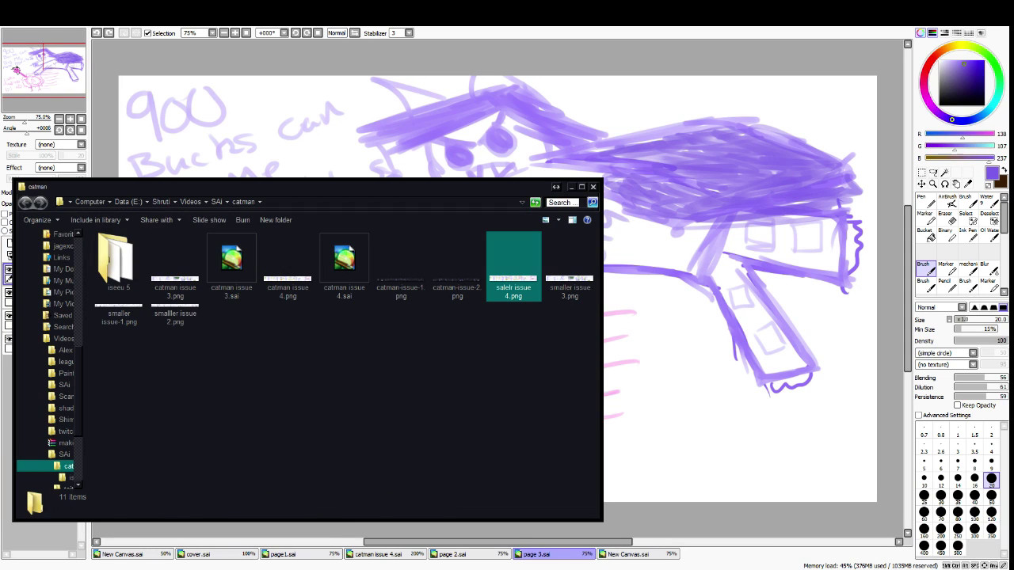
pyautogui.press('Return')
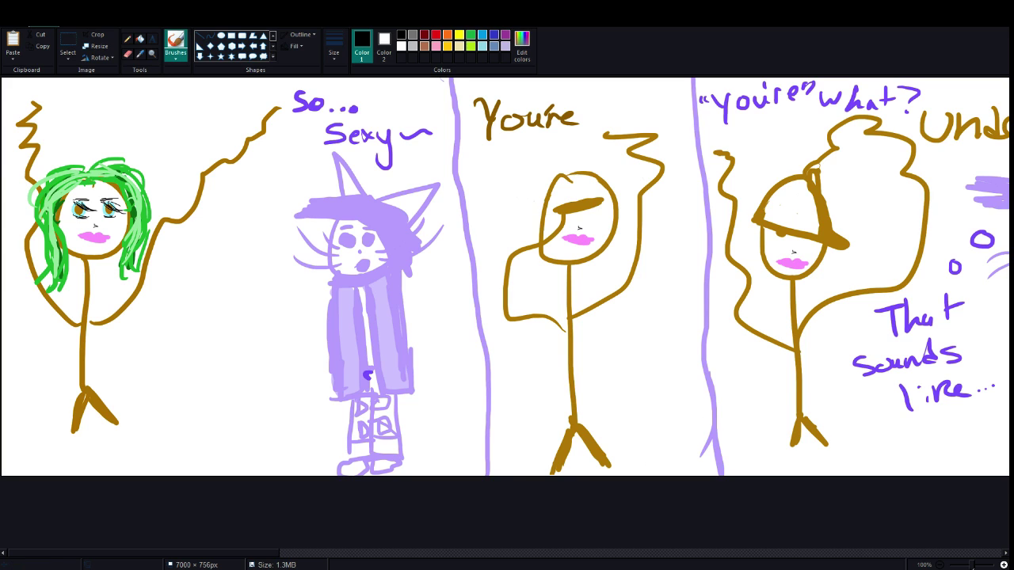
# Read through the issue 4 comic strip from its opening panels to the end-of-chapter panel
pyautogui.moveTo(144, 552); pyautogui.dragTo(319, 553)
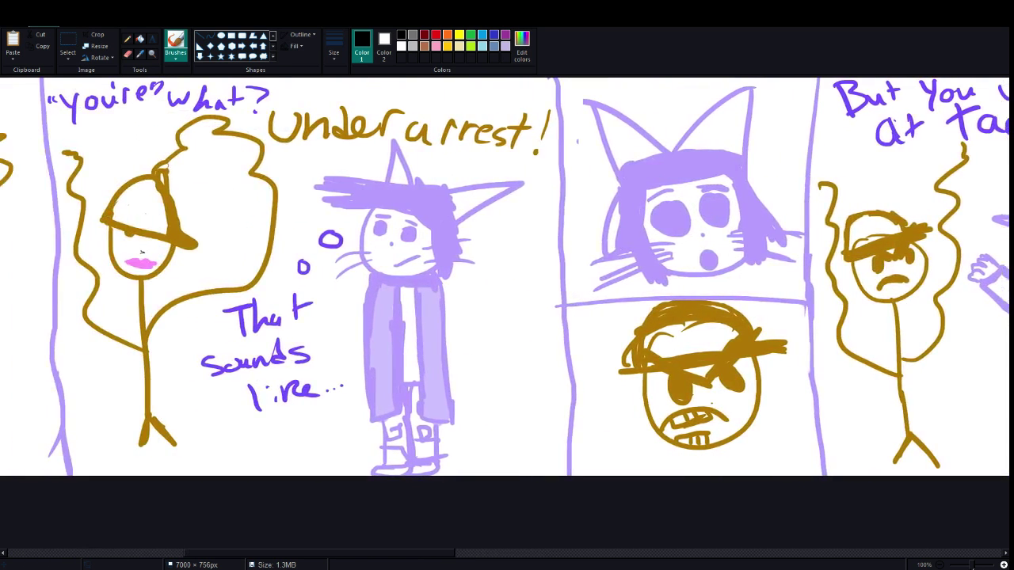
pyautogui.hscroll(12, 507, 277)
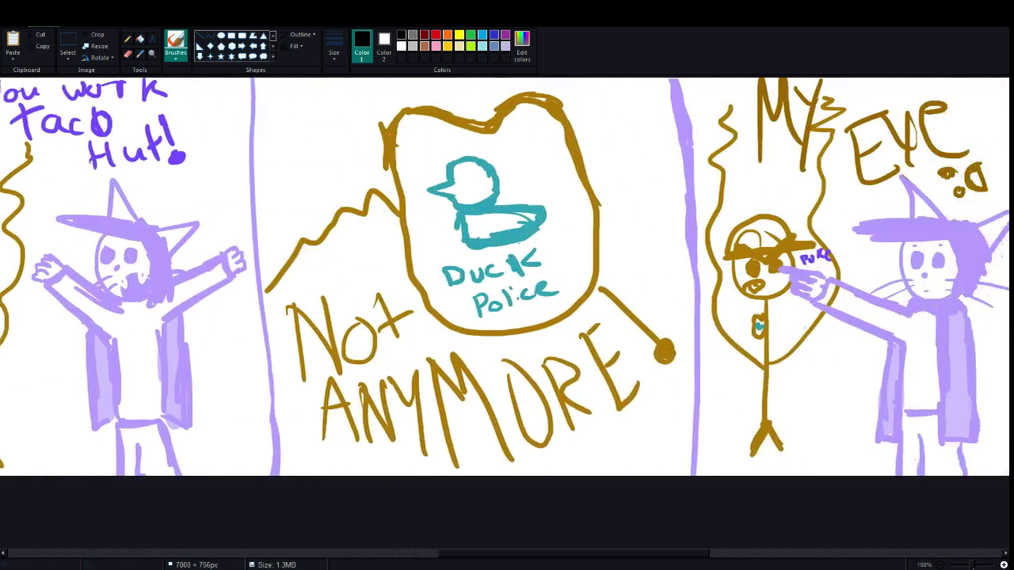
pyautogui.hscroll(2, 507, 277)
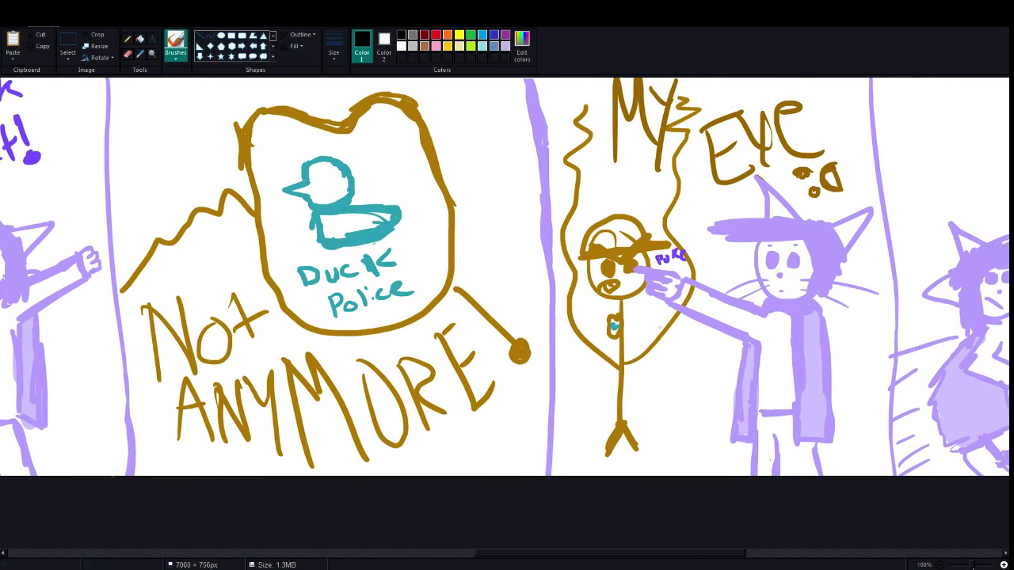
pyautogui.hscroll(3, 507, 278)
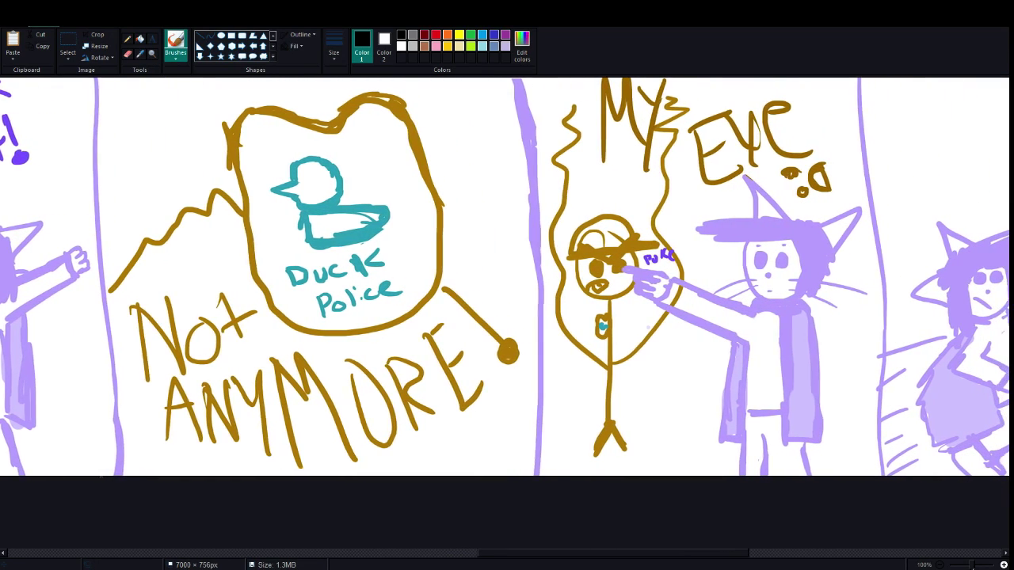
pyautogui.hscroll(3, 507, 277)
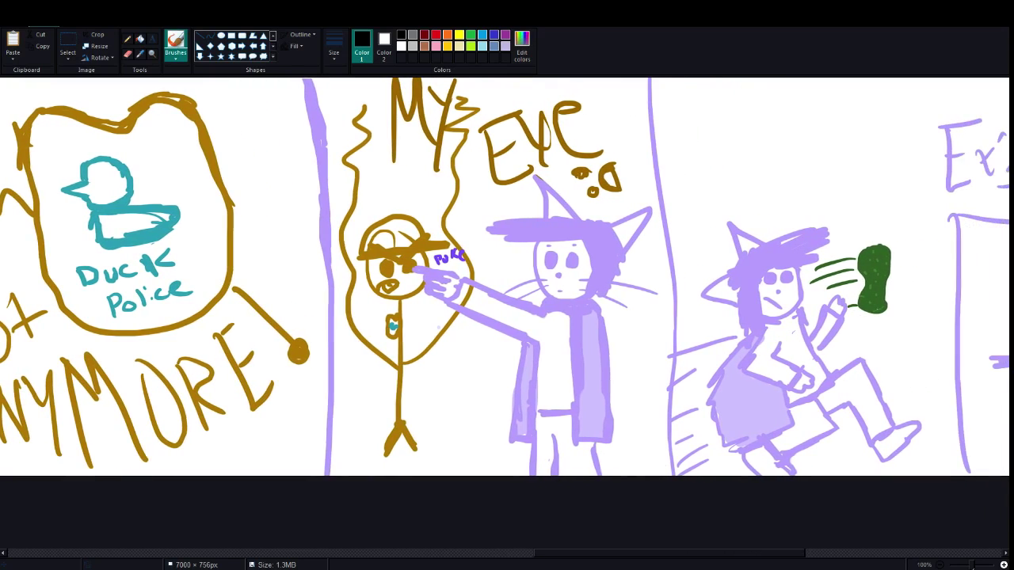
pyautogui.hscroll(5, 507, 277)
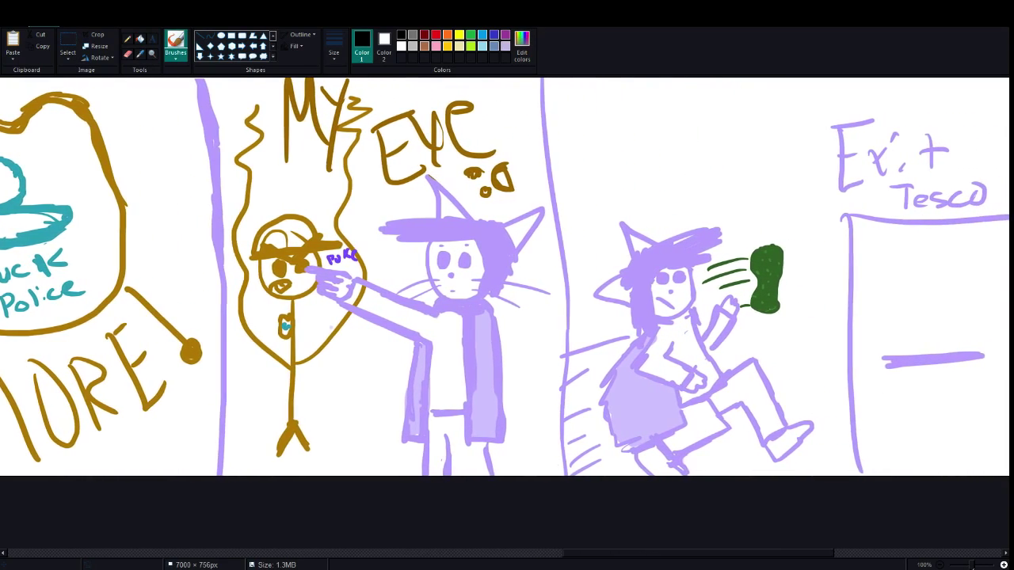
pyautogui.hscroll(1, 507, 277)
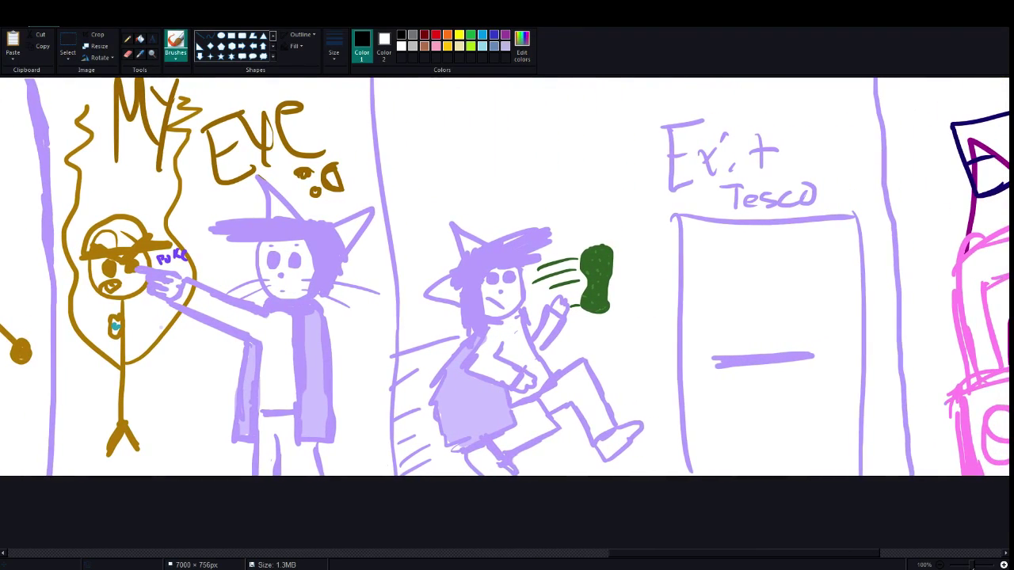
pyautogui.hscroll(10, 507, 277)
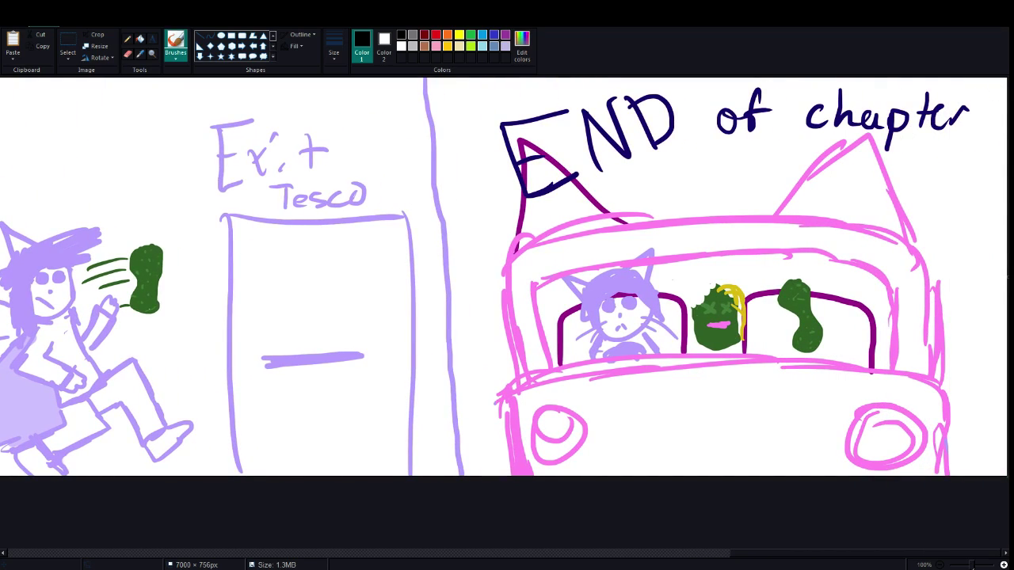
# Re-examine the middle and final panels of the issue 4 strip, and close the Paint window
pyautogui.hscroll(-2, 507, 277)
pyautogui.hscroll(2, 507, 278)
pyautogui.hscroll(-20, 506, 278)
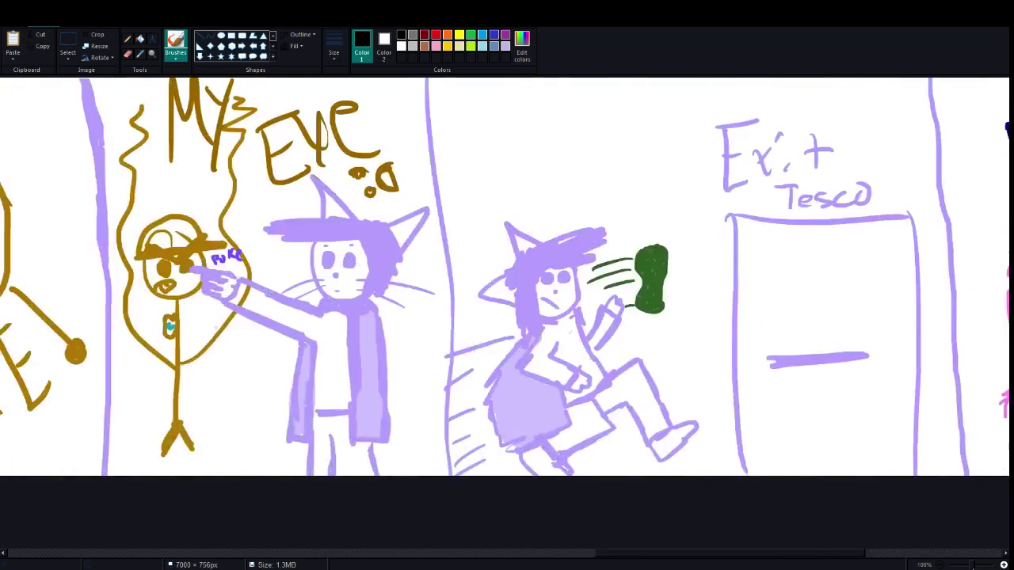
pyautogui.hscroll(-5, 507, 277)
pyautogui.hscroll(8, 507, 277)
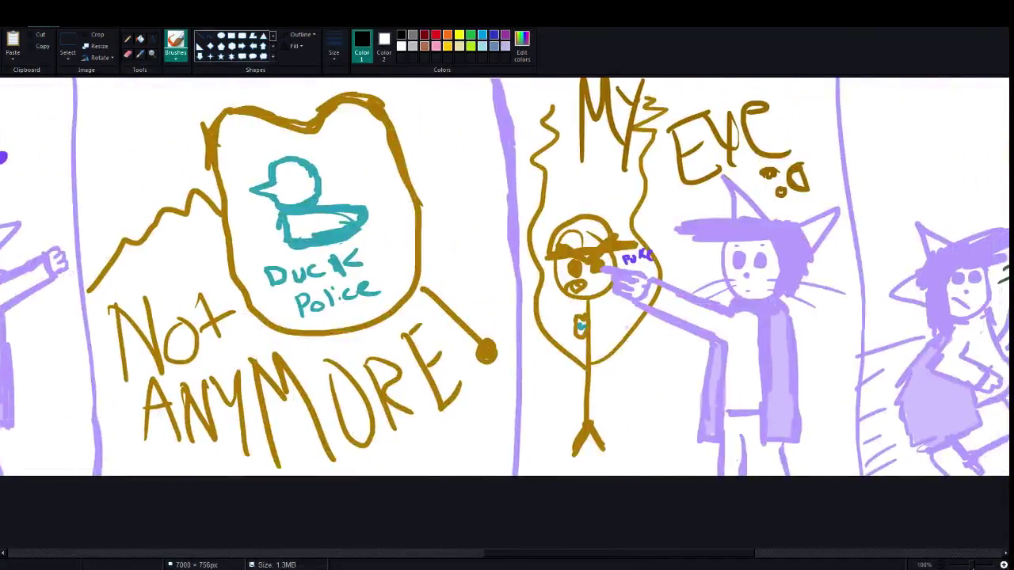
pyautogui.hscroll(-2, 507, 277)
pyautogui.hscroll(-10, 507, 277)
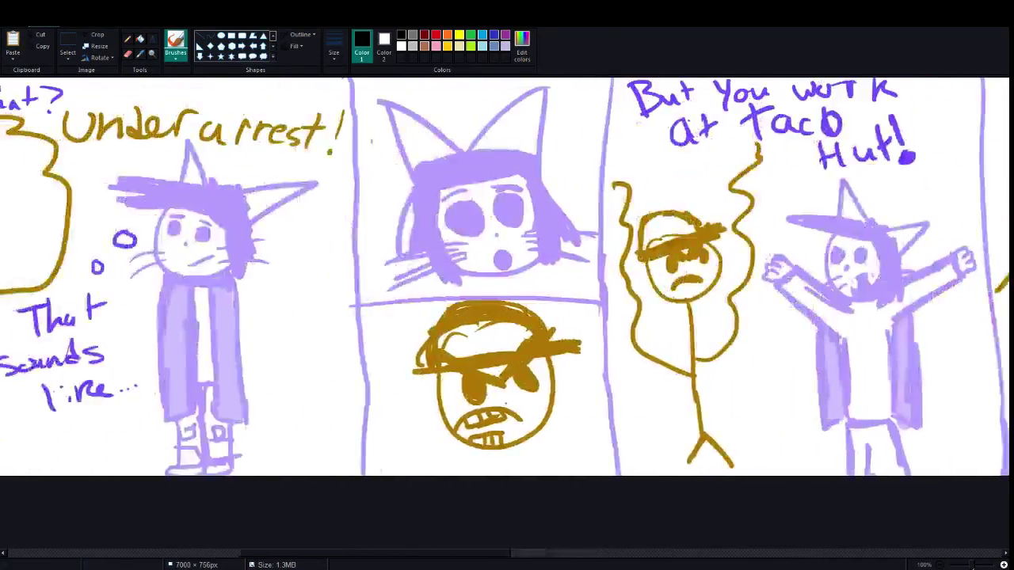
pyautogui.hscroll(20, 507, 277)
pyautogui.moveTo(507, 16)
pyautogui.mouseDown()
pyautogui.moveTo(612, 47)
pyautogui.moveTo(493, 123)
pyautogui.mouseUp()
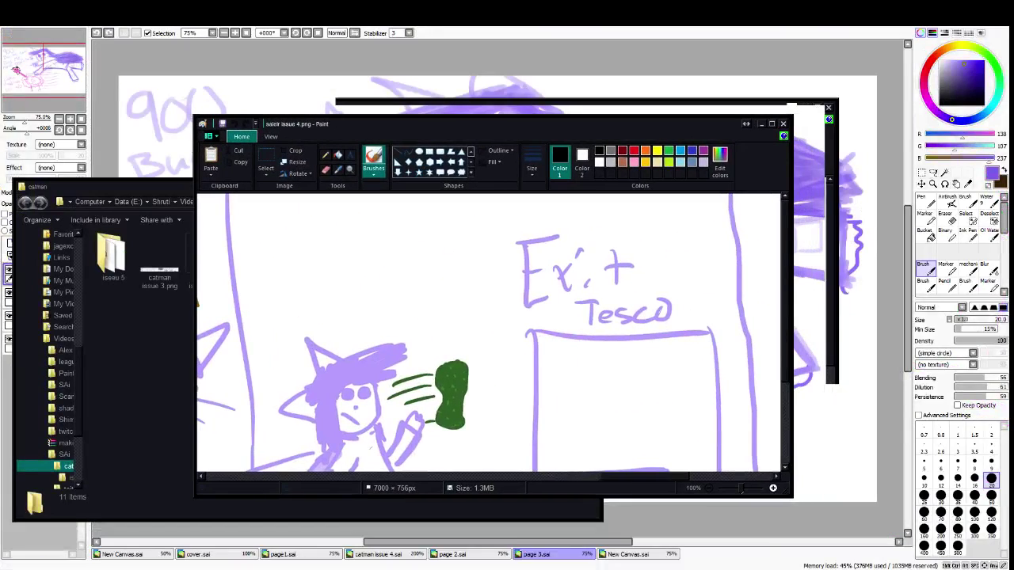
pyautogui.click(782, 124)
# Check the earlier issue image files in the catman folder, including smaller issue 3.png, and close the folder window
pyautogui.click(572, 262)
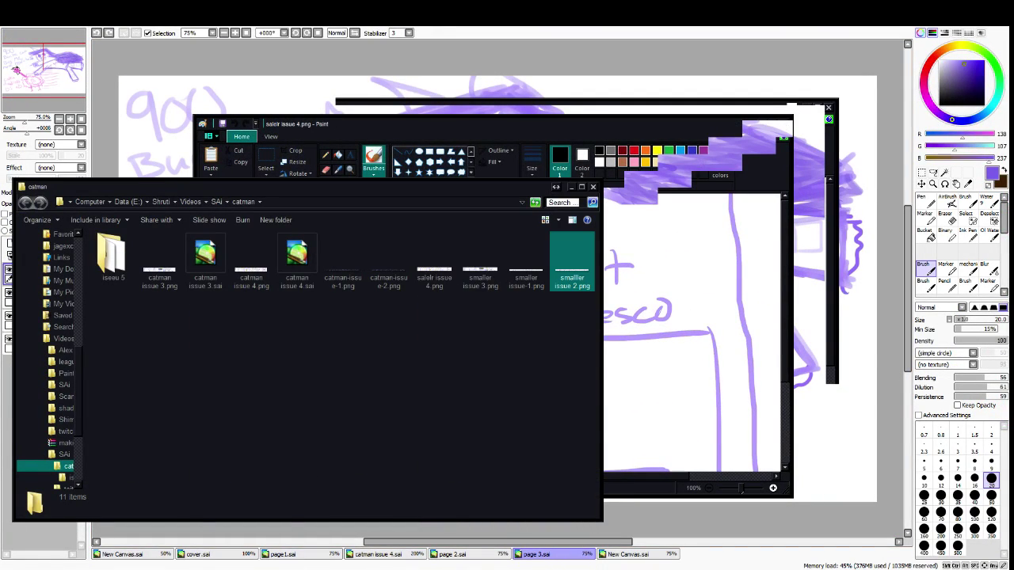
pyautogui.click(480, 262)
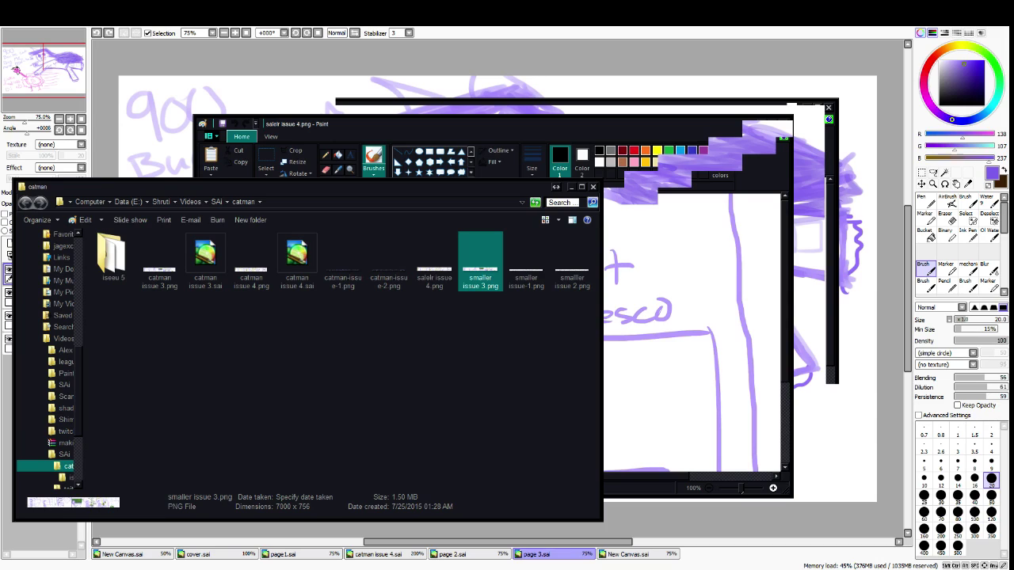
pyautogui.click(251, 261)
pyautogui.click(434, 262)
pyautogui.click(480, 262)
pyautogui.click(539, 317)
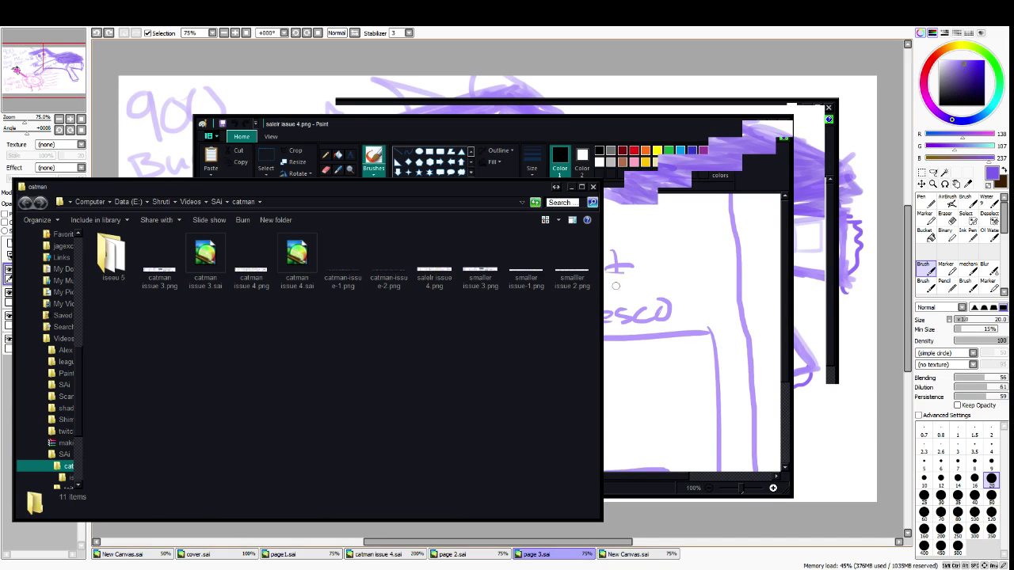
pyautogui.click(593, 187)
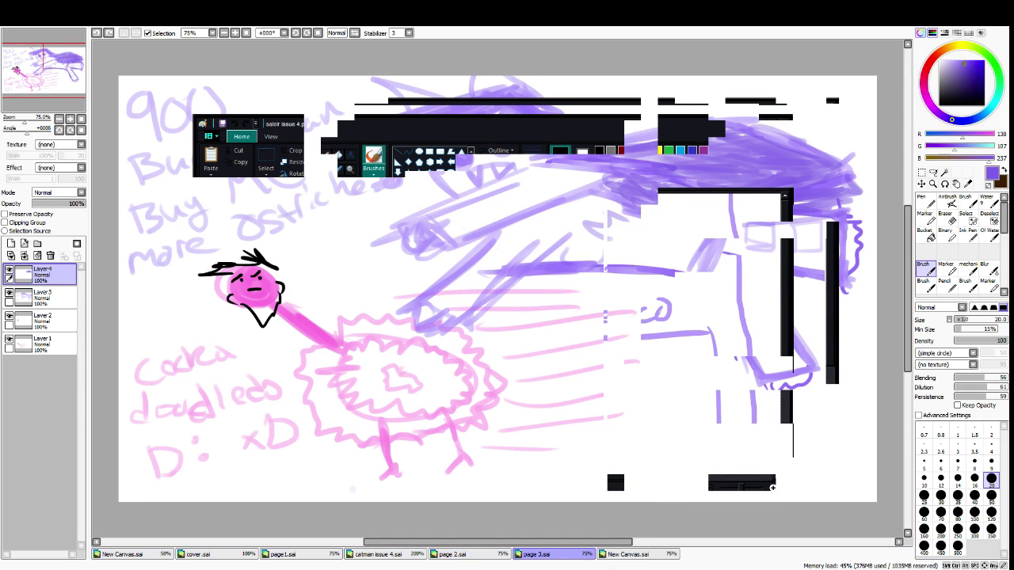
pyautogui.press('super')
pyautogui.click(42, 560)
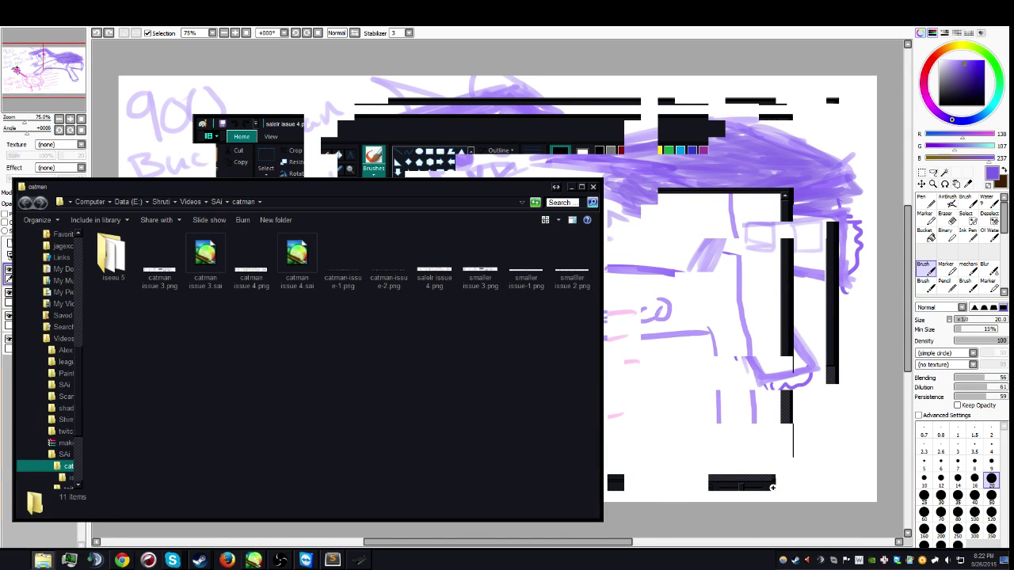
pyautogui.moveTo(301, 186); pyautogui.dragTo(697, 9)
pyautogui.moveTo(937, 15); pyautogui.dragTo(716, 233)
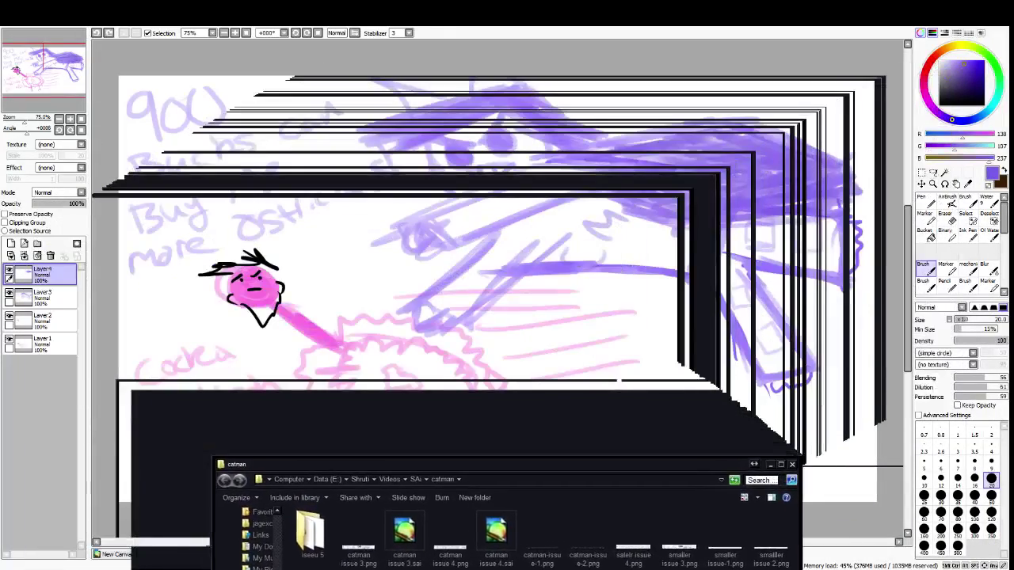
pyautogui.moveTo(238, 297); pyautogui.dragTo(333, 201)
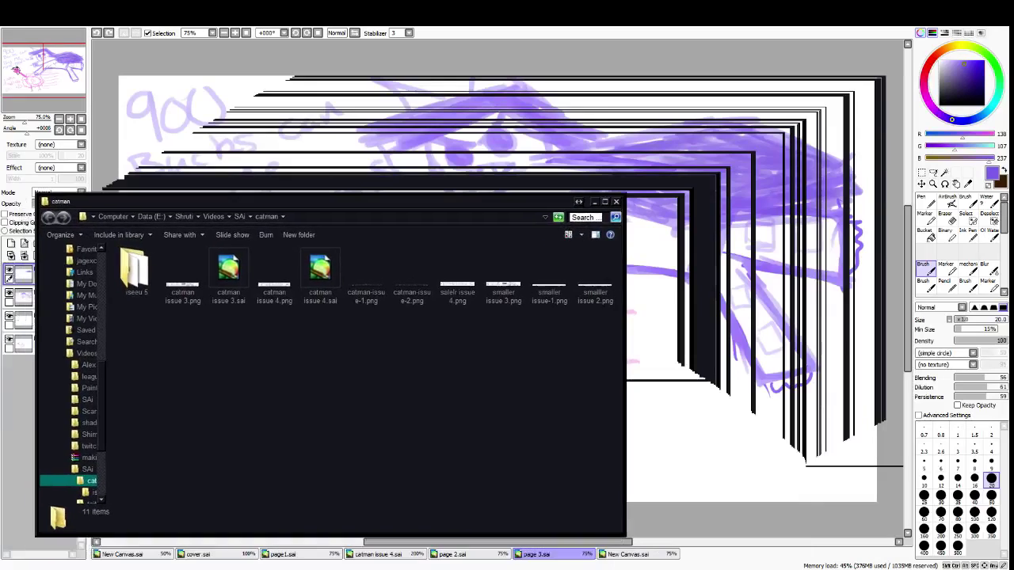
pyautogui.hotkey('alt', 'Tab')
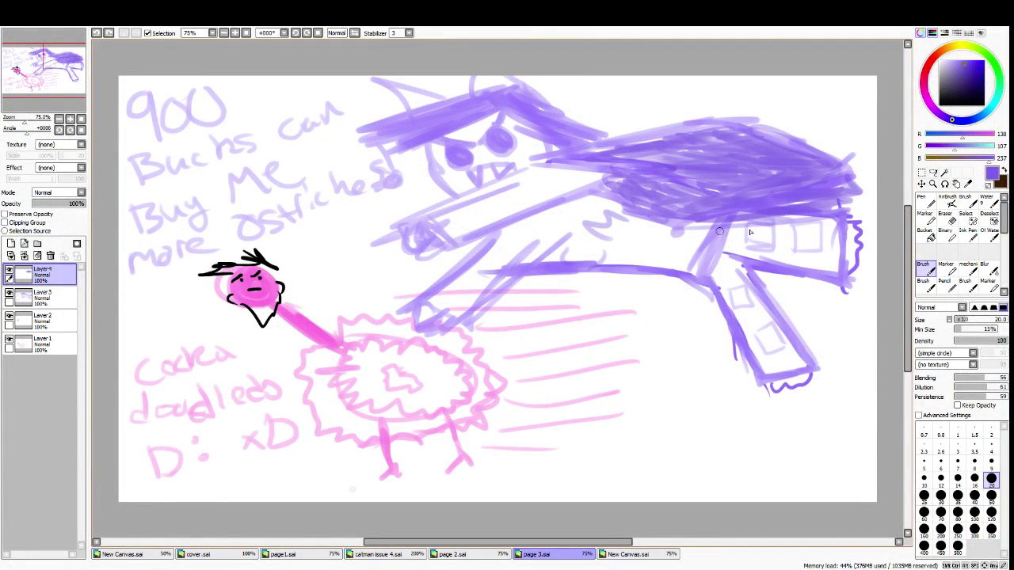
# Darken the edges of Catman's cape on page 3 with deep purple brush strokes
pyautogui.moveTo(611, 151)
pyautogui.mouseDown()
pyautogui.moveTo(565, 150)
pyautogui.moveTo(711, 123)
pyautogui.moveTo(687, 135)
pyautogui.mouseUp()
pyautogui.keyDown('alt'); pyautogui.click(689, 143); pyautogui.keyUp('alt')
pyautogui.moveTo(606, 146)
pyautogui.mouseDown()
pyautogui.moveTo(725, 121)
pyautogui.moveTo(834, 162)
pyautogui.moveTo(815, 190)
pyautogui.moveTo(825, 194)
pyautogui.moveTo(760, 208)
pyautogui.moveTo(647, 208)
pyautogui.mouseUp()
pyautogui.moveTo(594, 161); pyautogui.dragTo(567, 162)
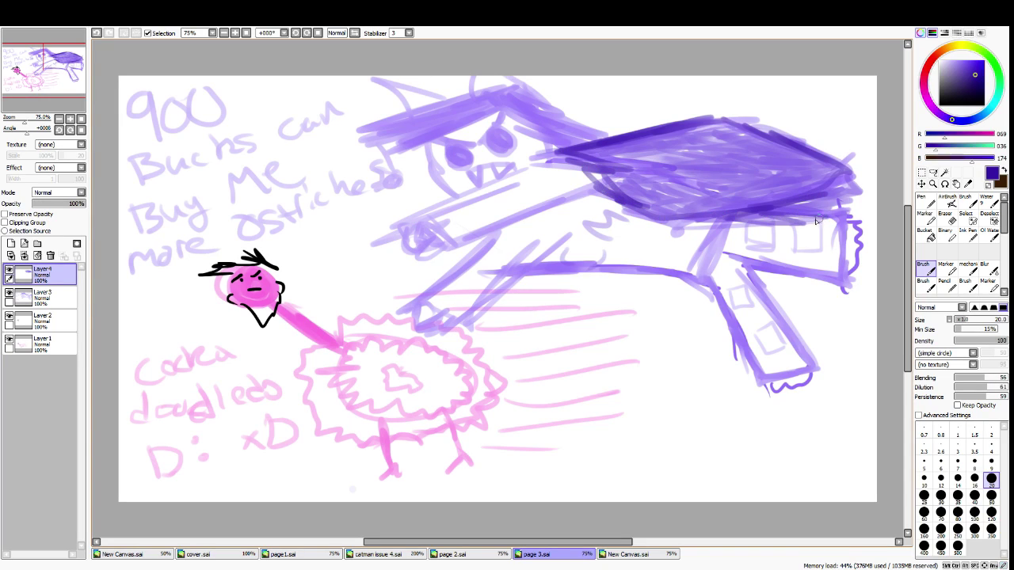
pyautogui.hotkey('ctrl', 'z')
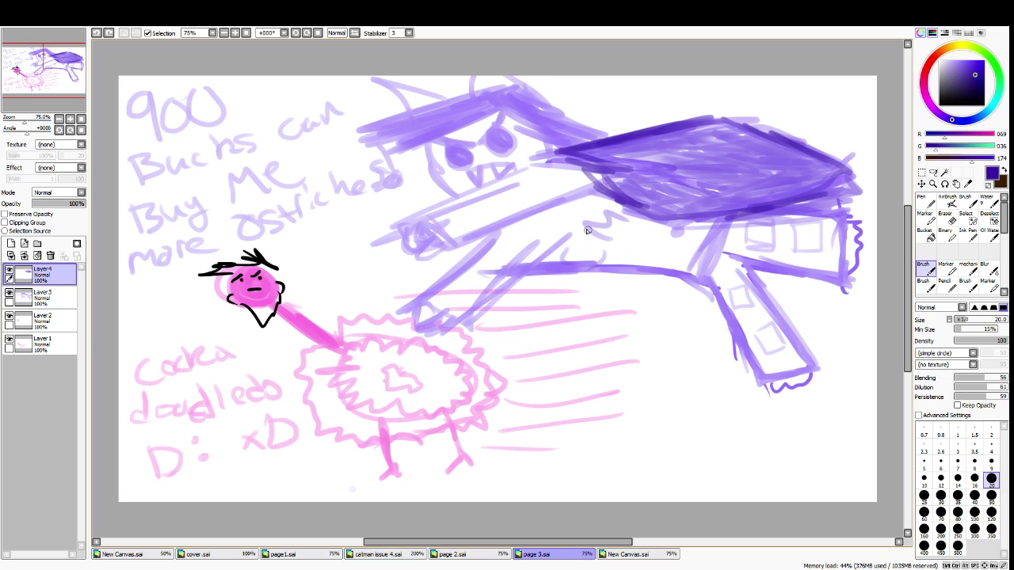
# Sample the purple of Catman's cape on page 3 and return to the blank New Canvas.sai
pyautogui.click(644, 554)
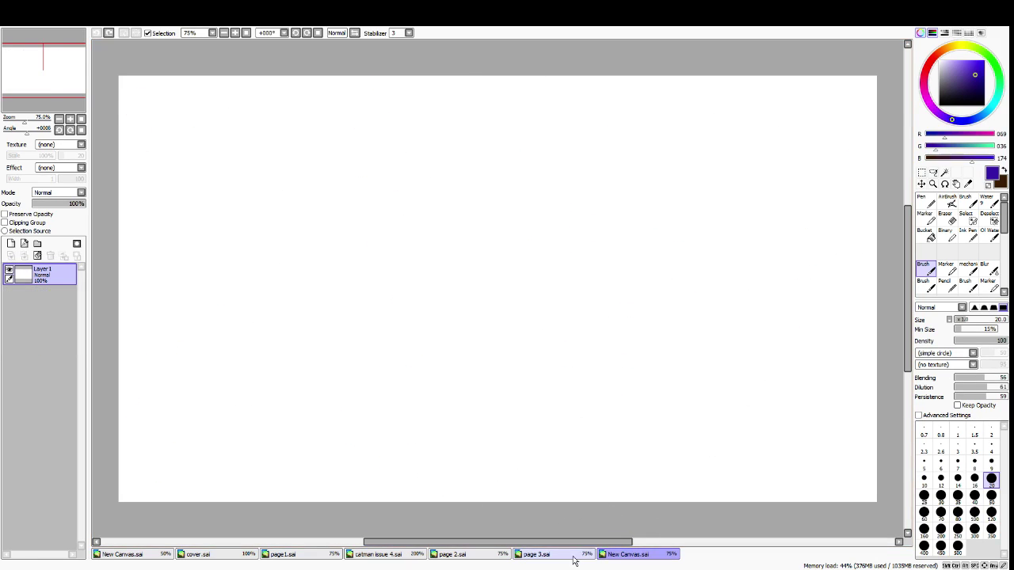
pyautogui.click(547, 554)
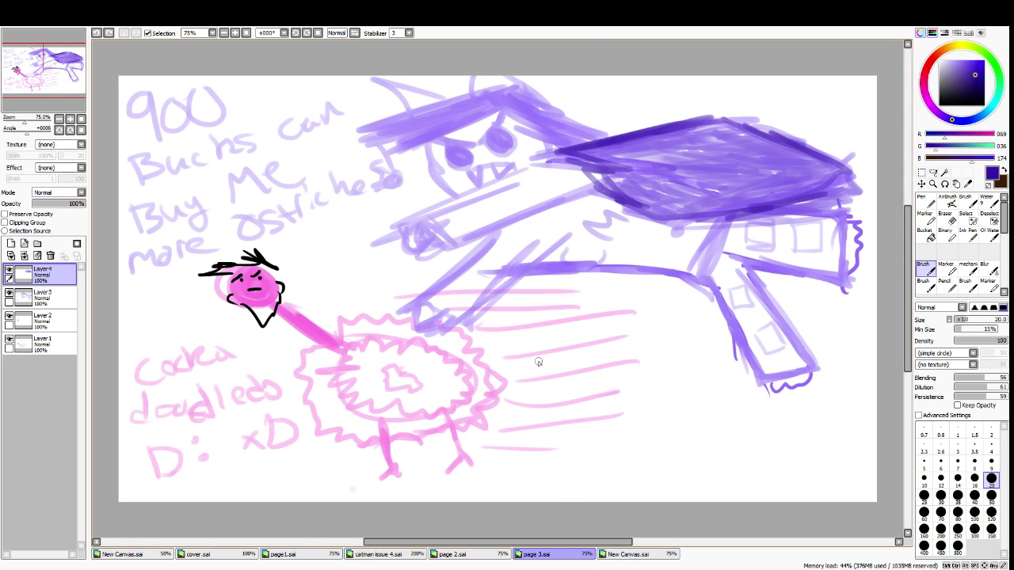
pyautogui.keyDown('alt'); pyautogui.click(783, 178); pyautogui.keyUp('alt')
pyautogui.click(625, 553)
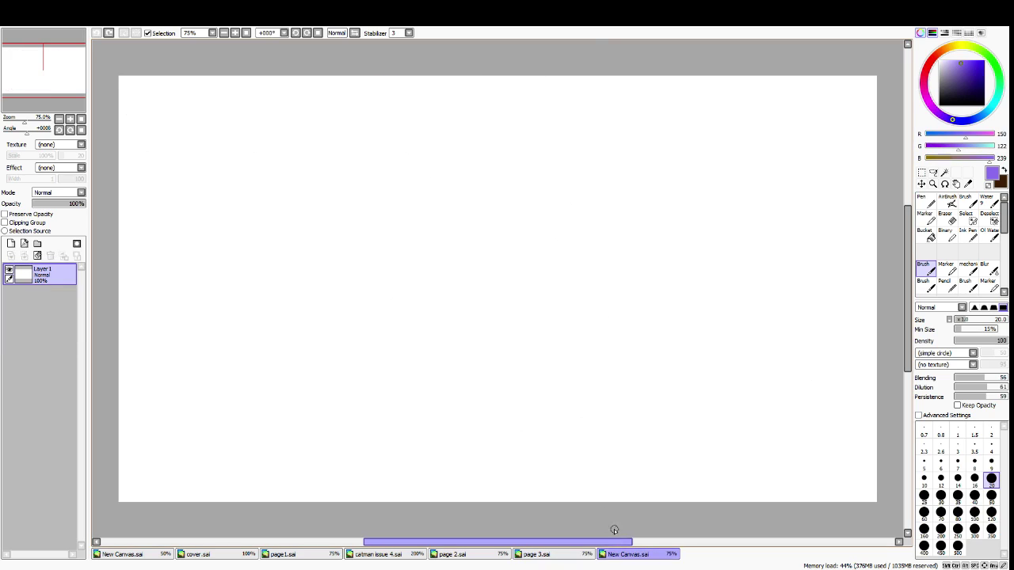
pyautogui.moveTo(286, 381); pyautogui.dragTo(278, 385)
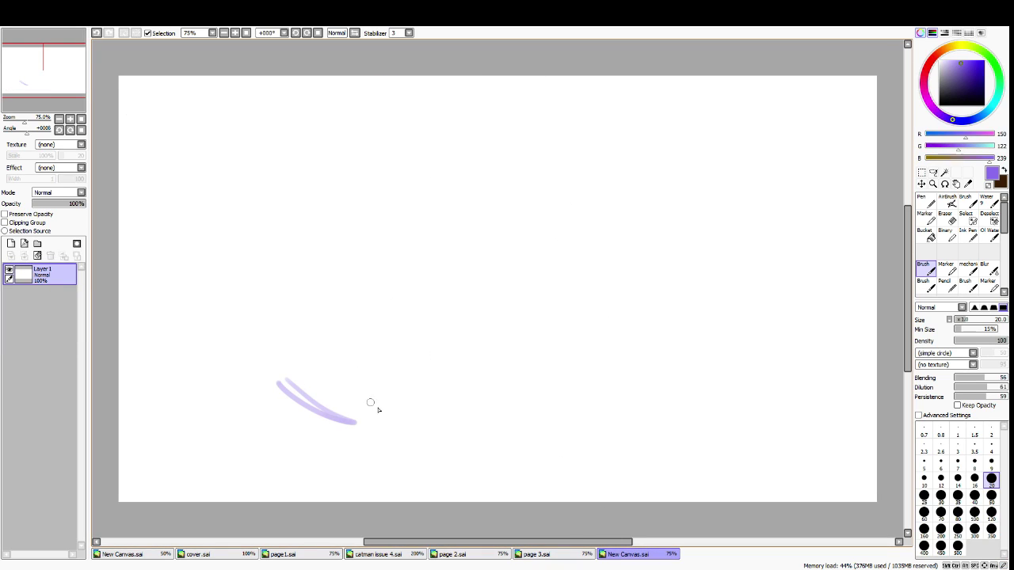
pyautogui.hotkey('ctrl', 'z')
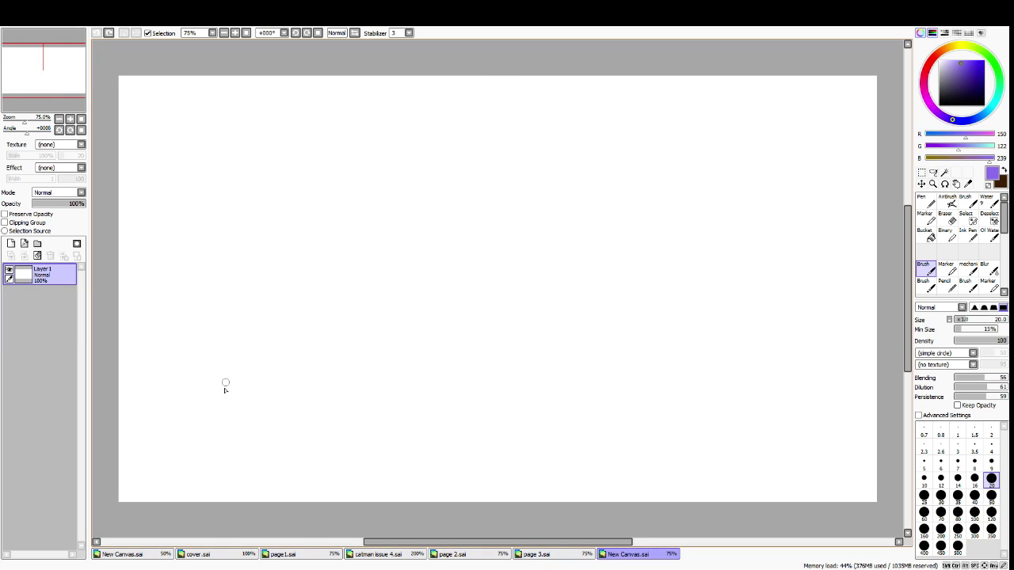
pyautogui.moveTo(312, 388); pyautogui.dragTo(405, 349)
pyautogui.hotkey('ctrl', 'z')
# Paint a tall tree trunk with a flared base in reddish brown, using a size 120 brush
pyautogui.moveTo(959, 46); pyautogui.dragTo(935, 55)
pyautogui.moveTo(968, 67); pyautogui.dragTo(993, 75)
pyautogui.moveTo(935, 56)
pyautogui.mouseDown()
pyautogui.moveTo(957, 50)
pyautogui.moveTo(940, 52)
pyautogui.mouseUp()
pyautogui.click(994, 512)
pyautogui.moveTo(529, 483)
pyautogui.mouseDown()
pyautogui.moveTo(543, 478)
pyautogui.moveTo(620, 282)
pyautogui.moveTo(630, 226)
pyautogui.mouseUp()
pyautogui.moveTo(600, 273); pyautogui.dragTo(645, 473)
pyautogui.moveTo(650, 212)
pyautogui.mouseDown()
pyautogui.moveTo(654, 376)
pyautogui.moveTo(681, 492)
pyautogui.mouseUp()
pyautogui.moveTo(643, 231); pyautogui.dragTo(650, 482)
pyautogui.moveTo(666, 198)
pyautogui.mouseDown()
pyautogui.moveTo(679, 494)
pyautogui.moveTo(692, 492)
pyautogui.mouseUp()
pyautogui.moveTo(687, 198)
pyautogui.mouseDown()
pyautogui.moveTo(702, 483)
pyautogui.moveTo(740, 499)
pyautogui.mouseUp()
pyautogui.moveTo(693, 196); pyautogui.dragTo(761, 512)
pyautogui.moveTo(594, 428)
pyautogui.mouseDown()
pyautogui.moveTo(515, 496)
pyautogui.moveTo(587, 436)
pyautogui.moveTo(592, 482)
pyautogui.moveTo(585, 458)
pyautogui.moveTo(622, 483)
pyautogui.moveTo(655, 481)
pyautogui.moveTo(624, 491)
pyautogui.moveTo(598, 468)
pyautogui.moveTo(605, 266)
pyautogui.mouseUp()
pyautogui.moveTo(589, 393); pyautogui.dragTo(624, 181)
pyautogui.moveTo(624, 181); pyautogui.dragTo(613, 416)
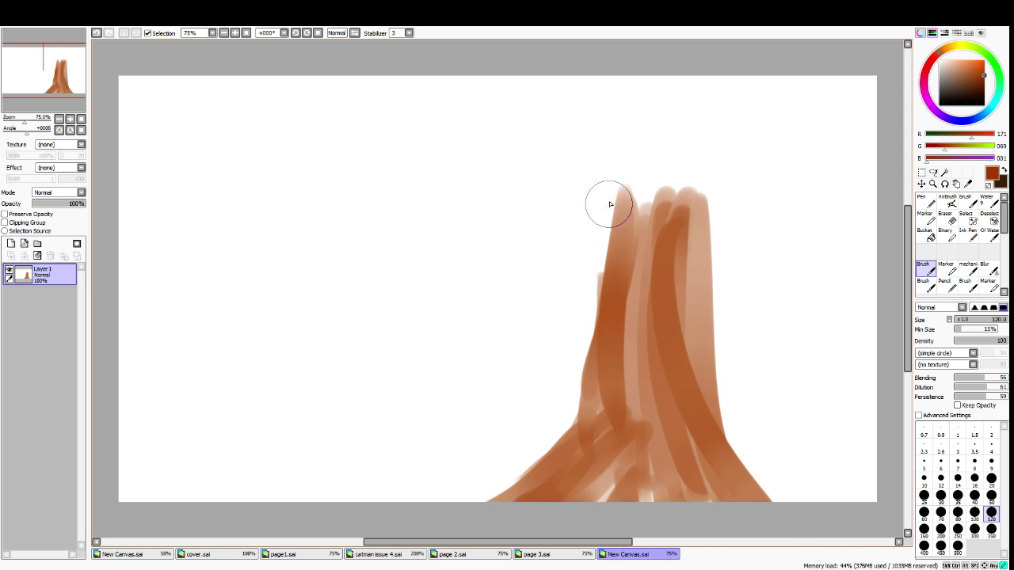
pyautogui.moveTo(610, 206); pyautogui.dragTo(576, 444)
# Paint the tree's thick main branches spreading sideways and upward from the trunk in the same brown
pyautogui.moveTo(480, 196); pyautogui.dragTo(583, 217)
pyautogui.moveTo(474, 204); pyautogui.dragTo(784, 211)
pyautogui.moveTo(544, 221)
pyautogui.mouseDown()
pyautogui.moveTo(782, 198)
pyautogui.moveTo(871, 133)
pyautogui.mouseUp()
pyautogui.moveTo(418, 140)
pyautogui.mouseDown()
pyautogui.moveTo(486, 198)
pyautogui.moveTo(539, 226)
pyautogui.mouseUp()
pyautogui.moveTo(554, 86)
pyautogui.mouseDown()
pyautogui.moveTo(642, 218)
pyautogui.moveTo(776, 83)
pyautogui.mouseUp()
pyautogui.moveTo(691, 182); pyautogui.dragTo(752, 71)
pyautogui.moveTo(565, 78)
pyautogui.mouseDown()
pyautogui.moveTo(578, 144)
pyautogui.moveTo(610, 178)
pyautogui.mouseUp()
pyautogui.moveTo(561, 85); pyautogui.dragTo(590, 154)
# Fill the gaps between and beside the main branches with short brown twigs
pyautogui.moveTo(654, 174)
pyautogui.mouseDown()
pyautogui.moveTo(654, 104)
pyautogui.moveTo(692, 107)
pyautogui.mouseUp()
pyautogui.moveTo(497, 102)
pyautogui.mouseDown()
pyautogui.moveTo(525, 149)
pyautogui.moveTo(508, 149)
pyautogui.mouseUp()
pyautogui.moveTo(778, 141); pyautogui.dragTo(751, 178)
pyautogui.moveTo(845, 121); pyautogui.dragTo(820, 143)
pyautogui.moveTo(872, 95); pyautogui.dragTo(808, 149)
pyautogui.moveTo(687, 73); pyautogui.dragTo(671, 101)
pyautogui.moveTo(592, 80); pyautogui.dragTo(606, 125)
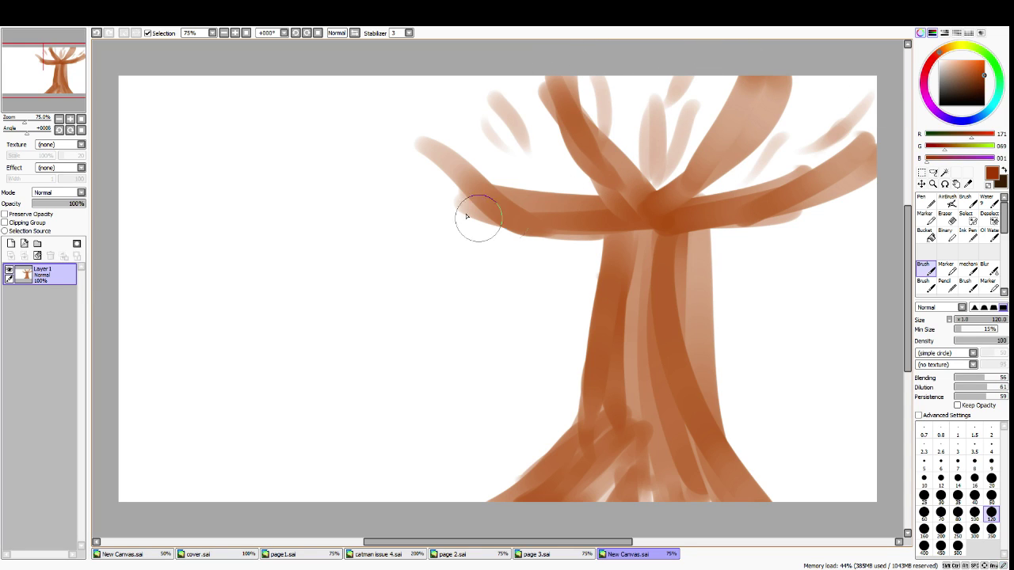
pyautogui.moveTo(475, 146); pyautogui.dragTo(556, 187)
pyautogui.moveTo(443, 77); pyautogui.dragTo(444, 113)
pyautogui.moveTo(497, 78); pyautogui.dragTo(503, 113)
pyautogui.moveTo(390, 77); pyautogui.dragTo(394, 134)
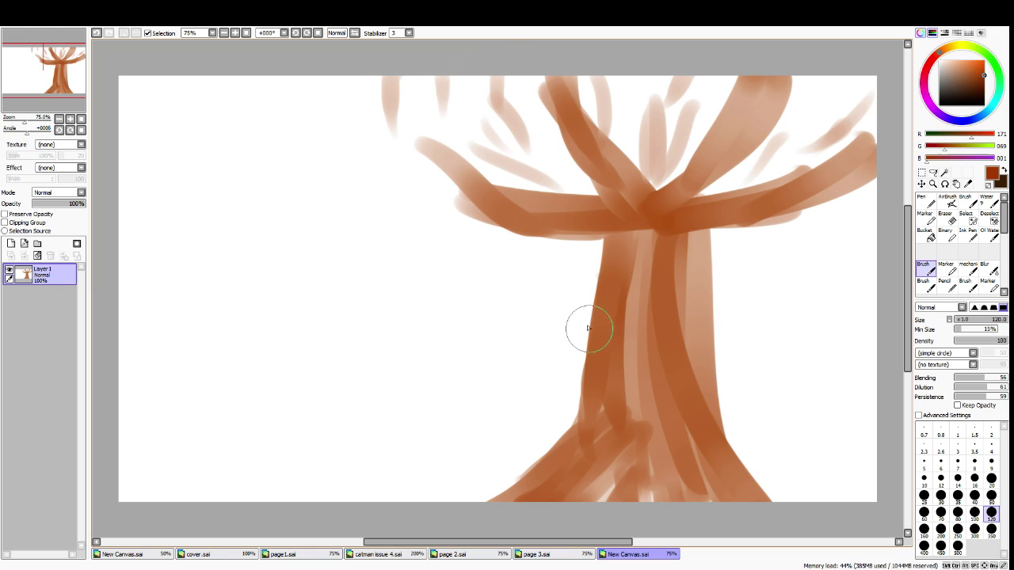
pyautogui.moveTo(420, 228)
pyautogui.mouseDown()
pyautogui.moveTo(587, 291)
pyautogui.moveTo(592, 271)
pyautogui.moveTo(621, 282)
pyautogui.mouseUp()
pyautogui.hotkey('ctrl', 'z')
pyautogui.hotkey('ctrl', 'z')
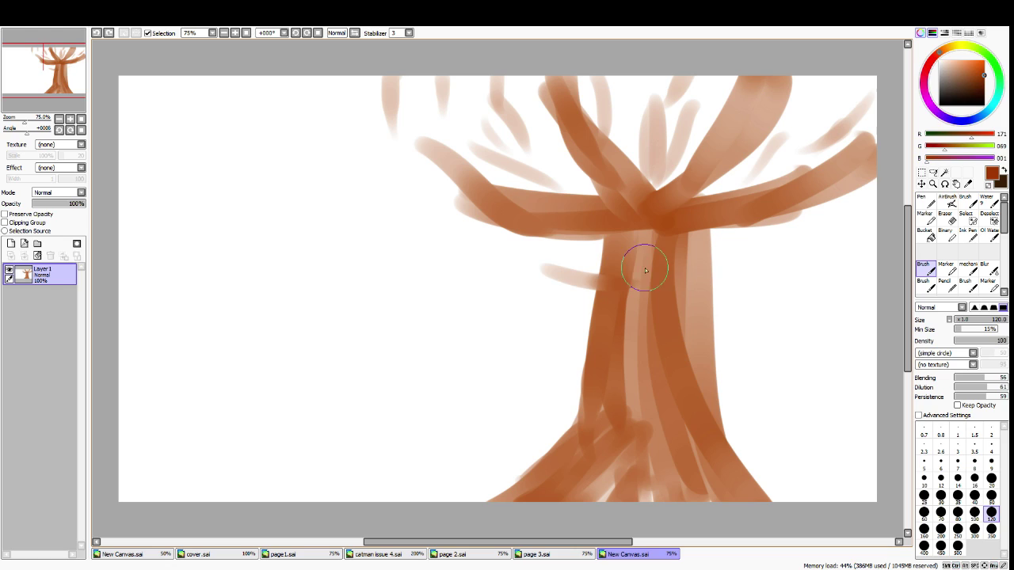
pyautogui.hotkey('ctrl', 'z')
# Add a short curved branch under the main limbs on each side of the trunk
pyautogui.moveTo(548, 242); pyautogui.dragTo(606, 258)
pyautogui.moveTo(709, 259); pyautogui.dragTo(762, 226)
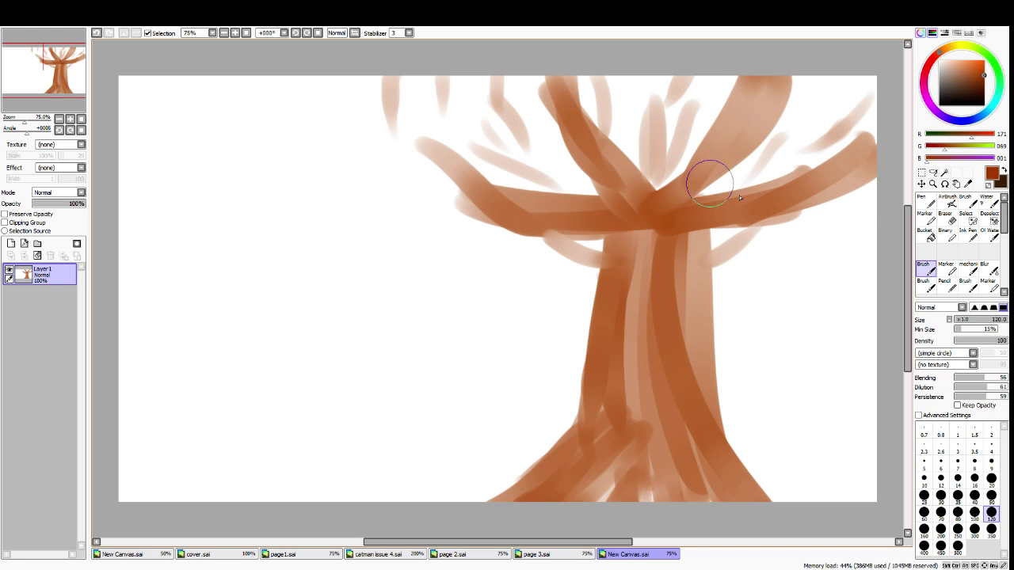
# Add a new layer and paint looping green foliage over the tree's branches
pyautogui.click(10, 244)
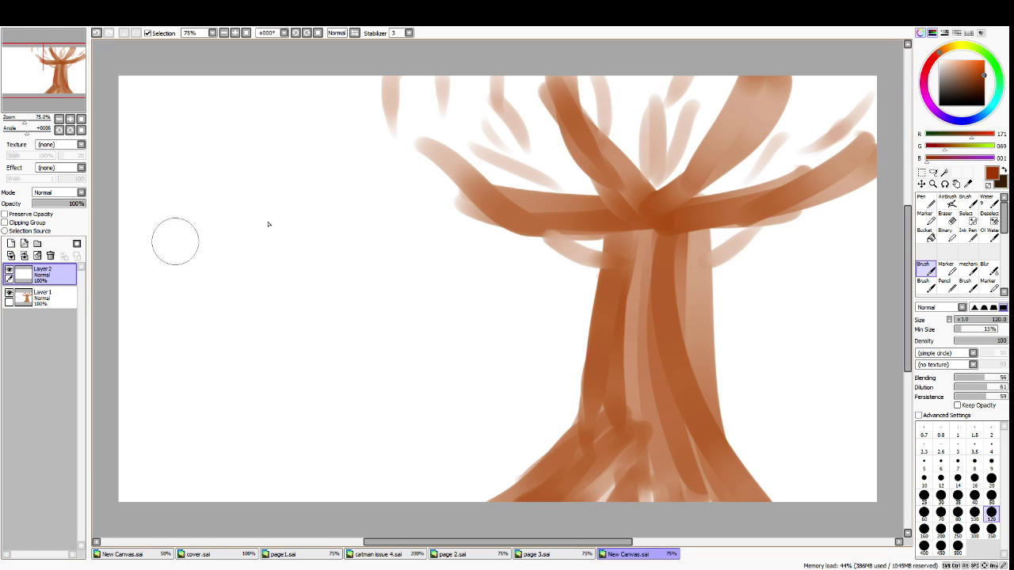
pyautogui.click(988, 57)
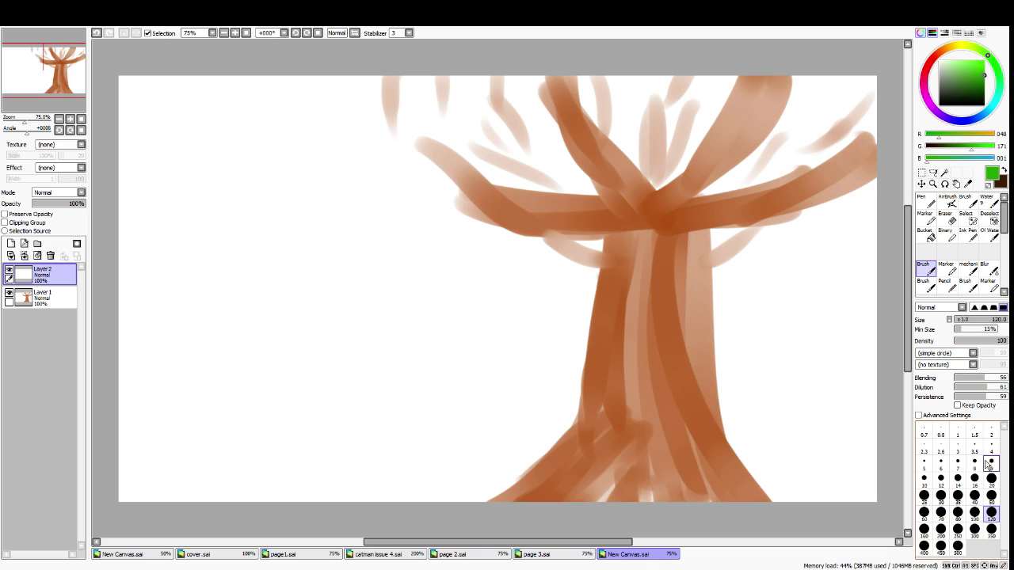
pyautogui.moveTo(353, 64)
pyautogui.mouseDown()
pyautogui.moveTo(423, 210)
pyautogui.moveTo(566, 260)
pyautogui.moveTo(704, 262)
pyautogui.moveTo(895, 194)
pyautogui.moveTo(855, 147)
pyautogui.mouseUp()
pyautogui.moveTo(444, 78)
pyautogui.mouseDown()
pyautogui.moveTo(415, 90)
pyautogui.moveTo(449, 153)
pyautogui.moveTo(520, 213)
pyautogui.moveTo(574, 204)
pyautogui.moveTo(658, 225)
pyautogui.moveTo(761, 208)
pyautogui.moveTo(843, 170)
pyautogui.moveTo(814, 120)
pyautogui.moveTo(866, 95)
pyautogui.mouseUp()
pyautogui.moveTo(516, 50)
pyautogui.mouseDown()
pyautogui.moveTo(479, 141)
pyautogui.moveTo(536, 137)
pyautogui.moveTo(517, 151)
pyautogui.moveTo(633, 183)
pyautogui.moveTo(649, 99)
pyautogui.moveTo(521, 78)
pyautogui.moveTo(655, 128)
pyautogui.moveTo(681, 149)
pyautogui.moveTo(688, 174)
pyautogui.moveTo(777, 128)
pyautogui.moveTo(716, 116)
pyautogui.moveTo(729, 93)
pyautogui.moveTo(697, 84)
pyautogui.moveTo(771, 139)
pyautogui.moveTo(736, 194)
pyautogui.mouseUp()
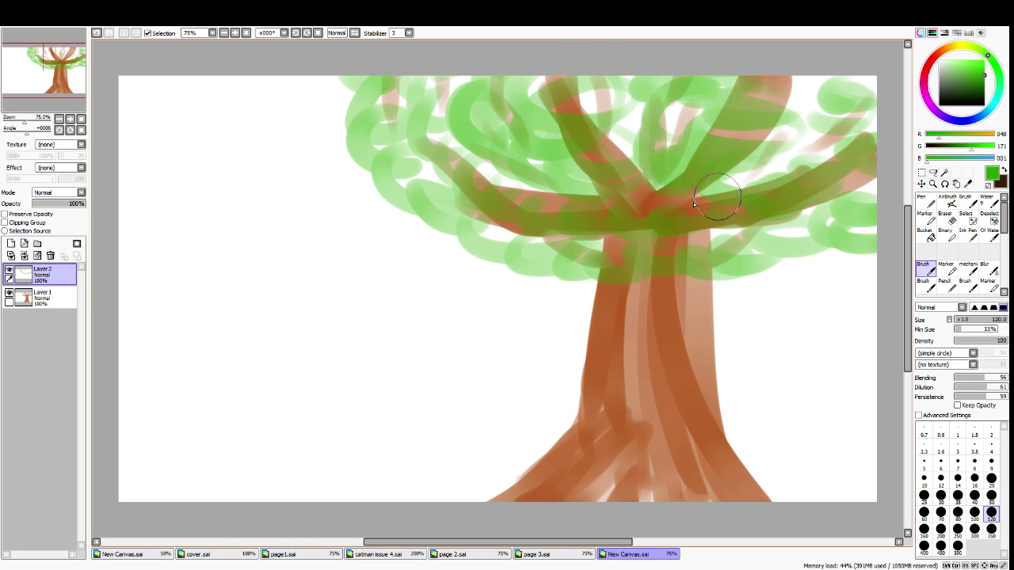
# Add another layer and shade the foliage with looping dark green strokes
pyautogui.click(11, 243)
pyautogui.click(979, 88)
pyautogui.moveTo(397, 153)
pyautogui.mouseDown()
pyautogui.moveTo(420, 134)
pyautogui.moveTo(570, 238)
pyautogui.moveTo(670, 261)
pyautogui.moveTo(548, 241)
pyautogui.moveTo(797, 272)
pyautogui.moveTo(879, 245)
pyautogui.mouseUp()
pyautogui.moveTo(485, 107)
pyautogui.mouseDown()
pyautogui.moveTo(580, 184)
pyautogui.moveTo(704, 148)
pyautogui.moveTo(780, 150)
pyautogui.moveTo(657, 89)
pyautogui.moveTo(651, 117)
pyautogui.moveTo(750, 80)
pyautogui.moveTo(855, 122)
pyautogui.mouseUp()
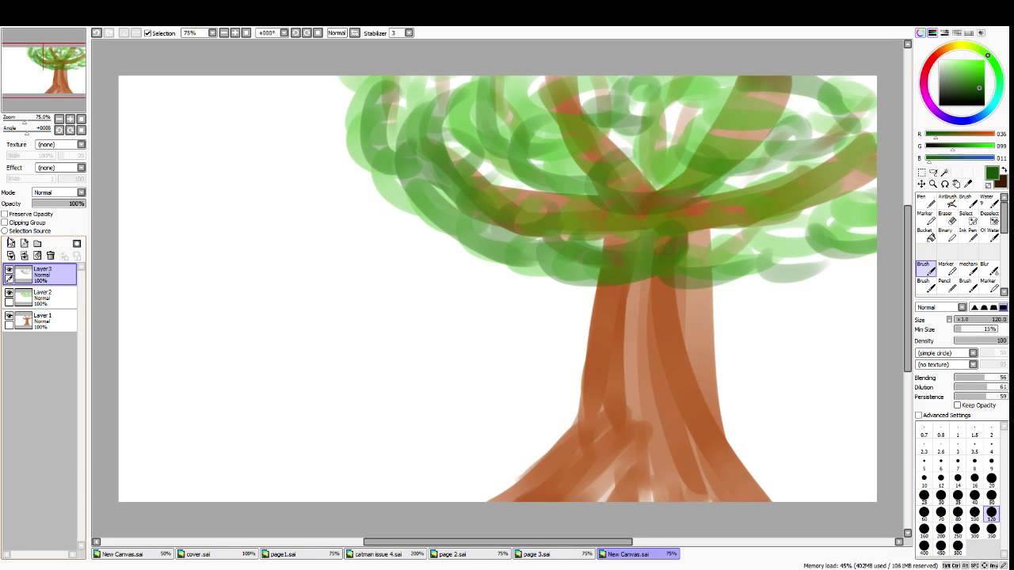
# Add a layer beneath the tree layers and fill in the canopy behind the branches with lighter green
pyautogui.click(24, 245)
pyautogui.moveTo(39, 273); pyautogui.dragTo(40, 344)
pyautogui.click(984, 71)
pyautogui.moveTo(985, 71); pyautogui.dragTo(961, 72)
pyautogui.moveTo(511, 119)
pyautogui.mouseDown()
pyautogui.moveTo(402, 116)
pyautogui.moveTo(550, 65)
pyautogui.moveTo(554, 121)
pyautogui.moveTo(745, 90)
pyautogui.moveTo(760, 158)
pyautogui.moveTo(744, 208)
pyautogui.moveTo(855, 238)
pyautogui.moveTo(625, 261)
pyautogui.moveTo(847, 156)
pyautogui.mouseUp()
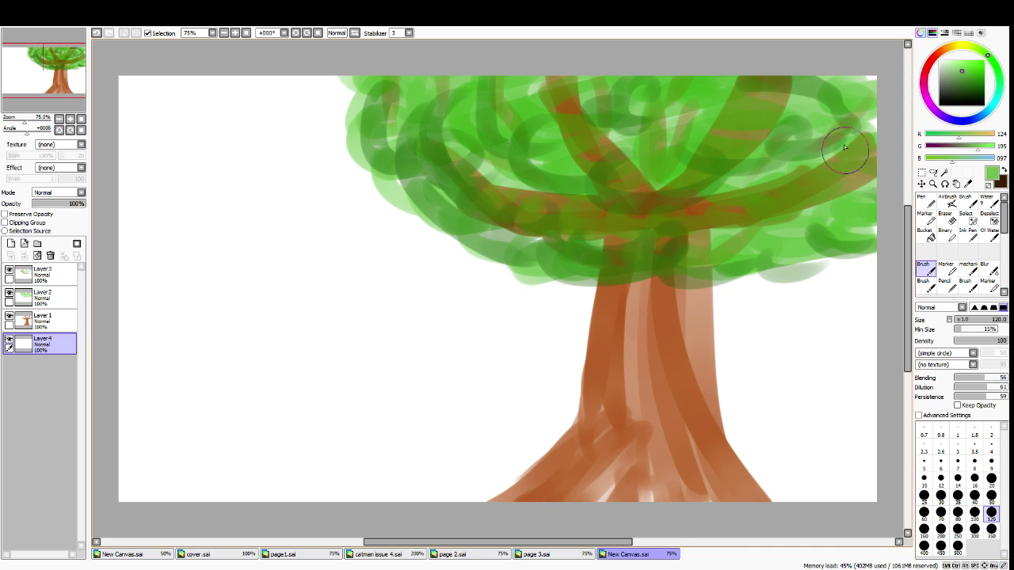
pyautogui.moveTo(760, 238); pyautogui.dragTo(712, 172)
# Add a new layer above the foliage layers and choose the Pen tool with a purple colour
pyautogui.click(39, 274)
pyautogui.click(10, 243)
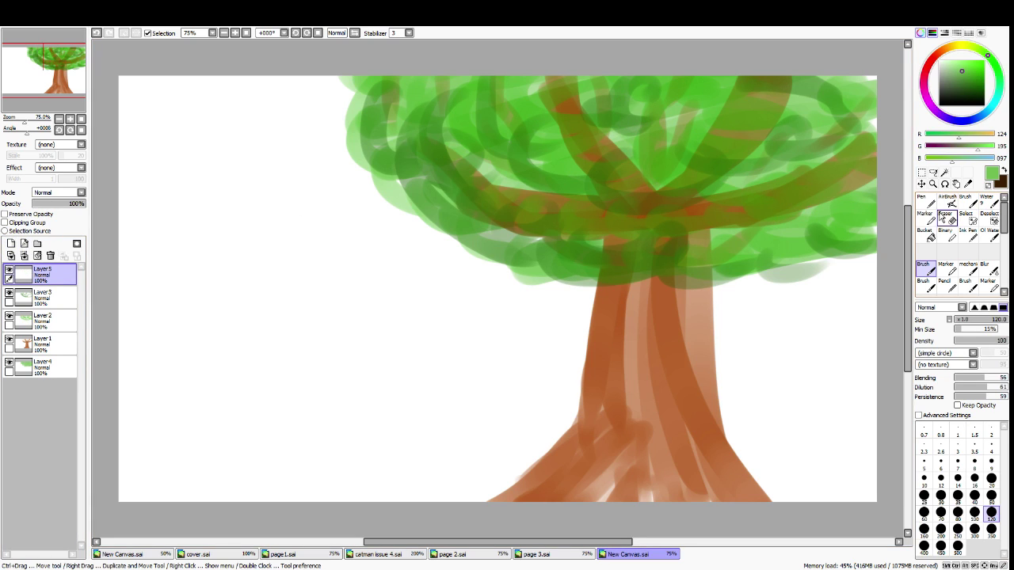
pyautogui.click(945, 216)
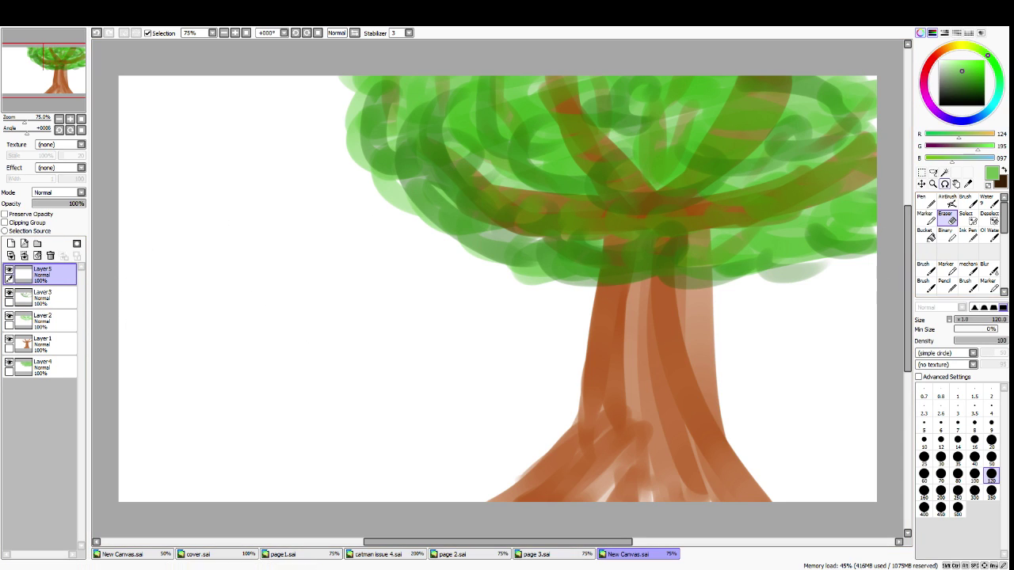
pyautogui.click(926, 201)
pyautogui.click(938, 115)
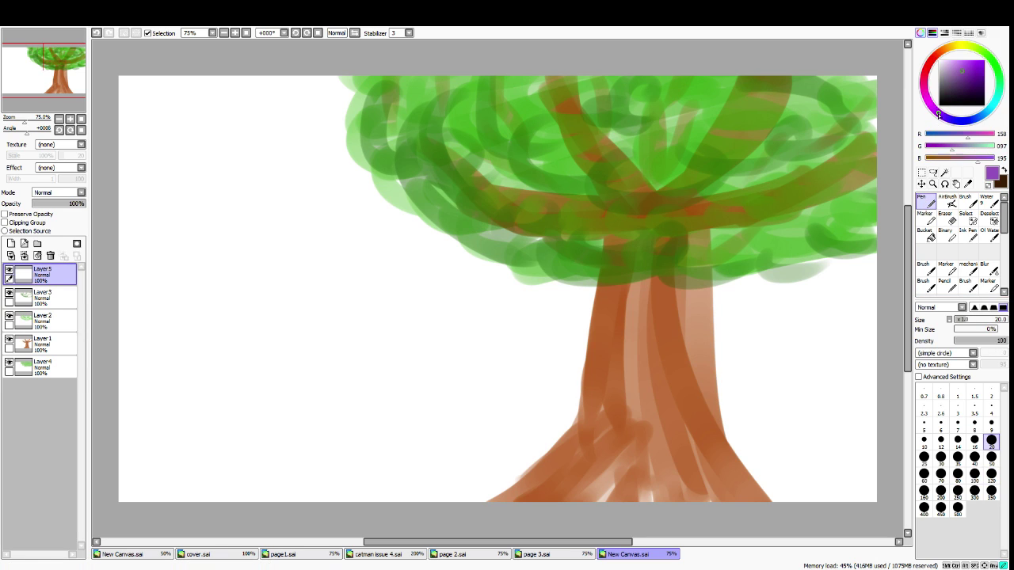
# Sample Catman's purple from the page 3 and page1.sai drawings
pyautogui.click(564, 556)
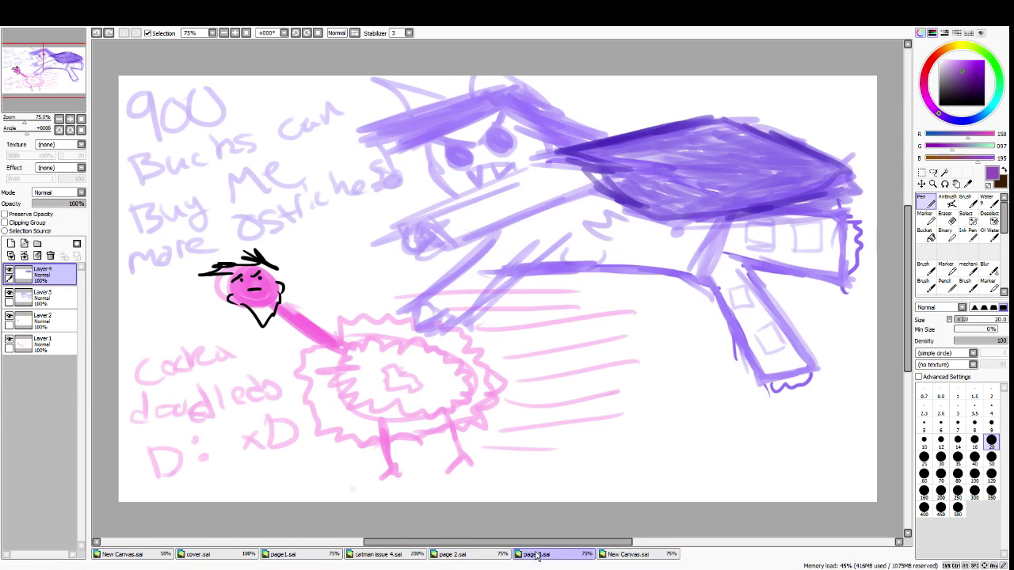
pyautogui.rightClick(449, 113)
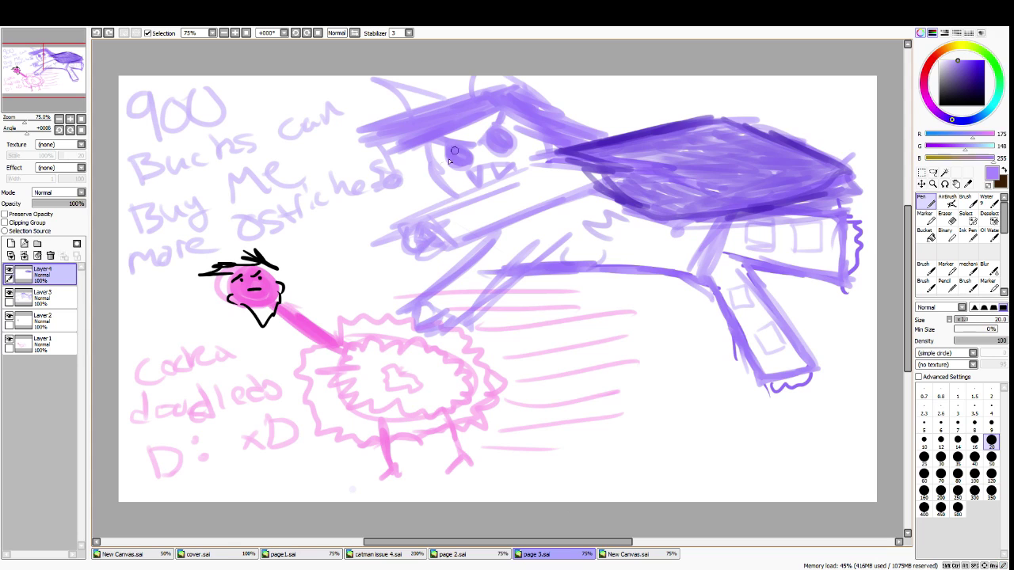
pyautogui.click(464, 554)
pyautogui.click(323, 553)
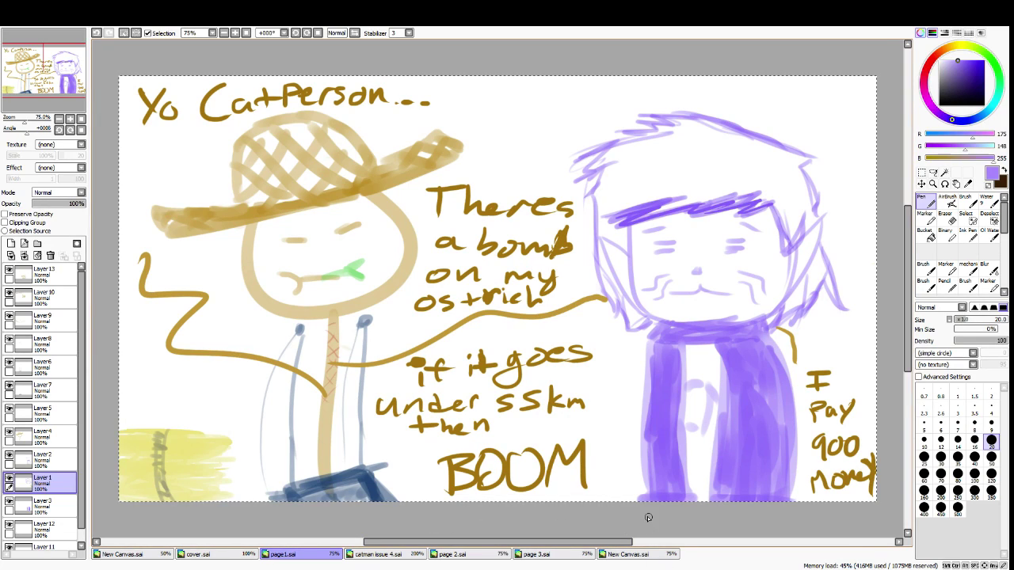
pyautogui.keyDown('alt'); pyautogui.click(655, 407); pyautogui.keyUp('alt')
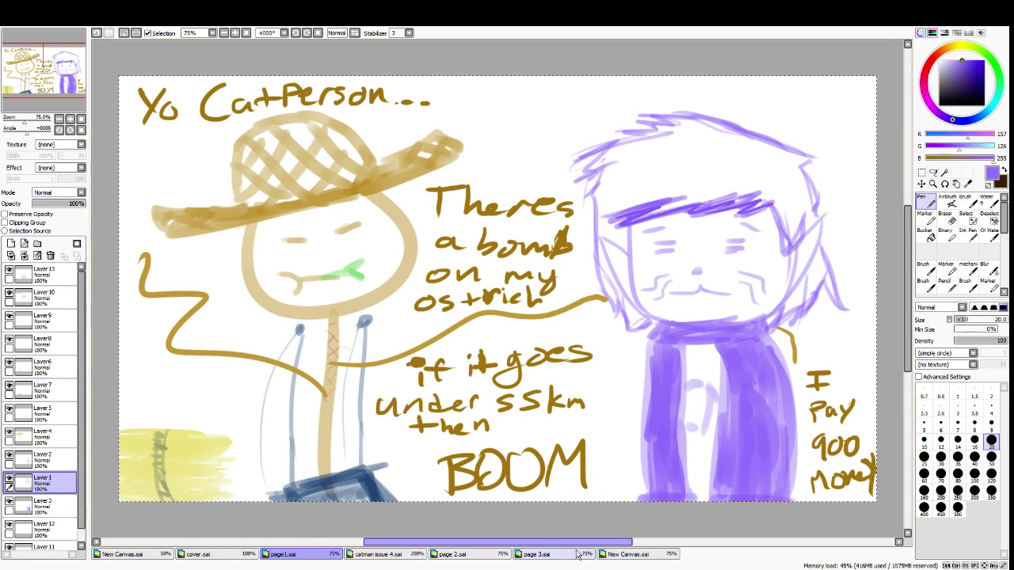
pyautogui.click(567, 556)
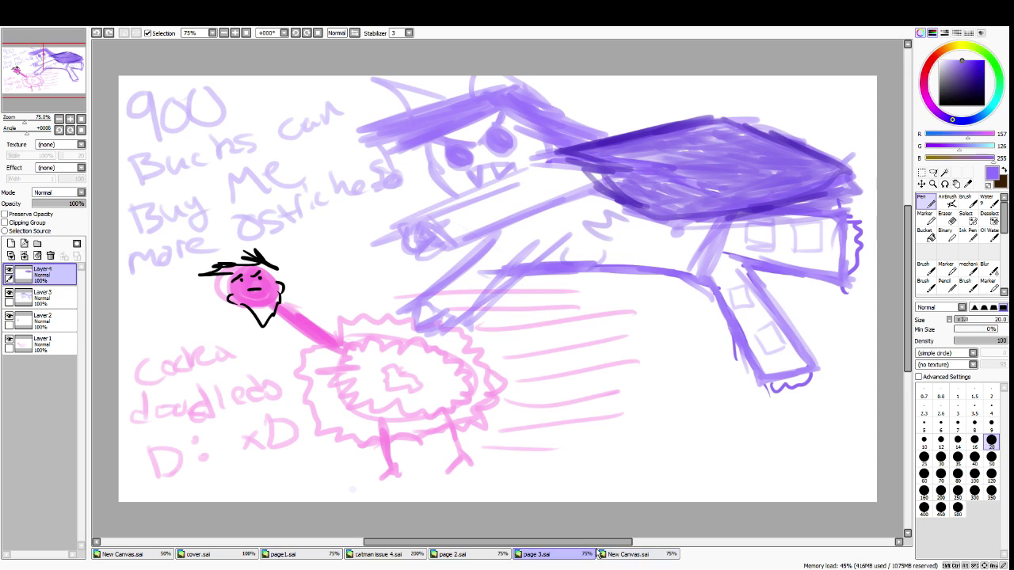
pyautogui.click(319, 554)
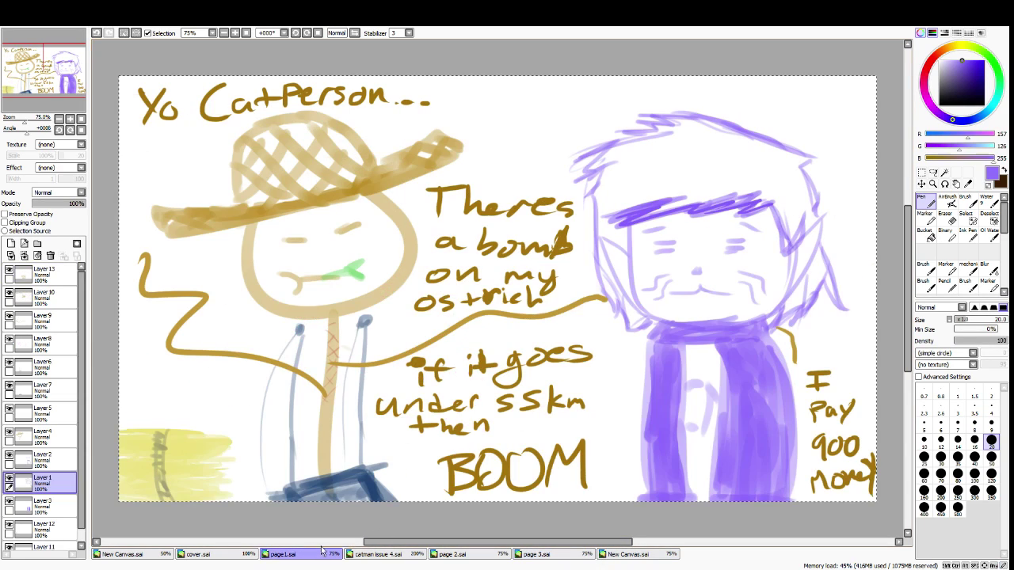
pyautogui.moveTo(748, 276)
pyautogui.mouseDown()
pyautogui.moveTo(563, 388)
pyautogui.moveTo(182, 320)
pyautogui.moveTo(649, 198)
pyautogui.moveTo(734, 345)
pyautogui.moveTo(681, 246)
pyautogui.moveTo(554, 221)
pyautogui.moveTo(325, 312)
pyautogui.moveTo(269, 453)
pyautogui.moveTo(650, 396)
pyautogui.moveTo(531, 217)
pyautogui.moveTo(522, 365)
pyautogui.moveTo(540, 229)
pyautogui.moveTo(638, 237)
pyautogui.moveTo(507, 175)
pyautogui.moveTo(634, 427)
pyautogui.moveTo(535, 372)
pyautogui.moveTo(475, 230)
pyautogui.moveTo(406, 252)
pyautogui.mouseUp()
pyautogui.moveTo(514, 227)
pyautogui.mouseDown()
pyautogui.moveTo(859, 254)
pyautogui.moveTo(348, 357)
pyautogui.moveTo(863, 261)
pyautogui.moveTo(718, 200)
pyautogui.moveTo(483, 182)
pyautogui.moveTo(412, 207)
pyautogui.moveTo(537, 231)
pyautogui.mouseUp()
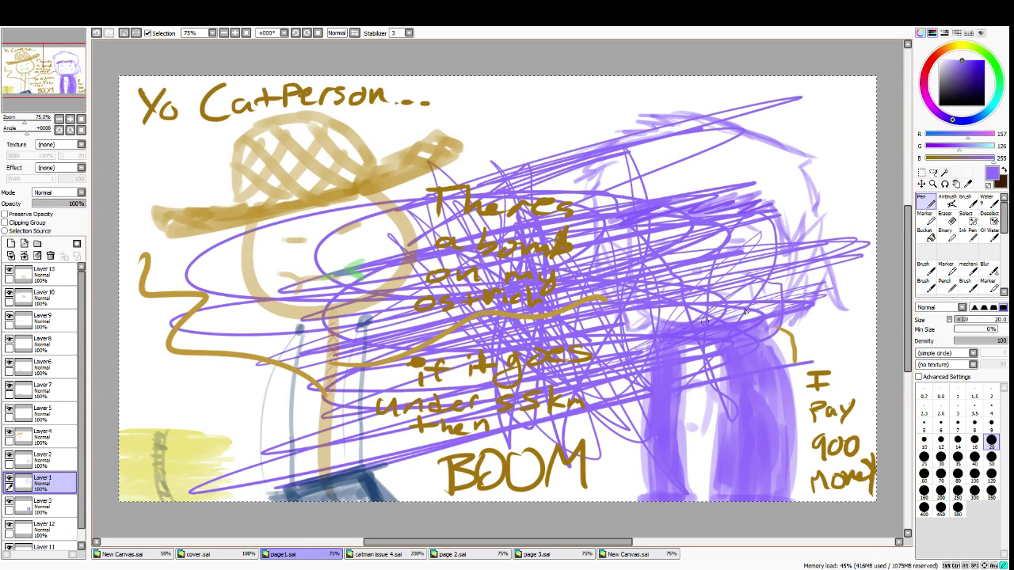
pyautogui.moveTo(730, 259)
pyautogui.mouseDown()
pyautogui.moveTo(785, 222)
pyautogui.moveTo(733, 190)
pyautogui.mouseUp()
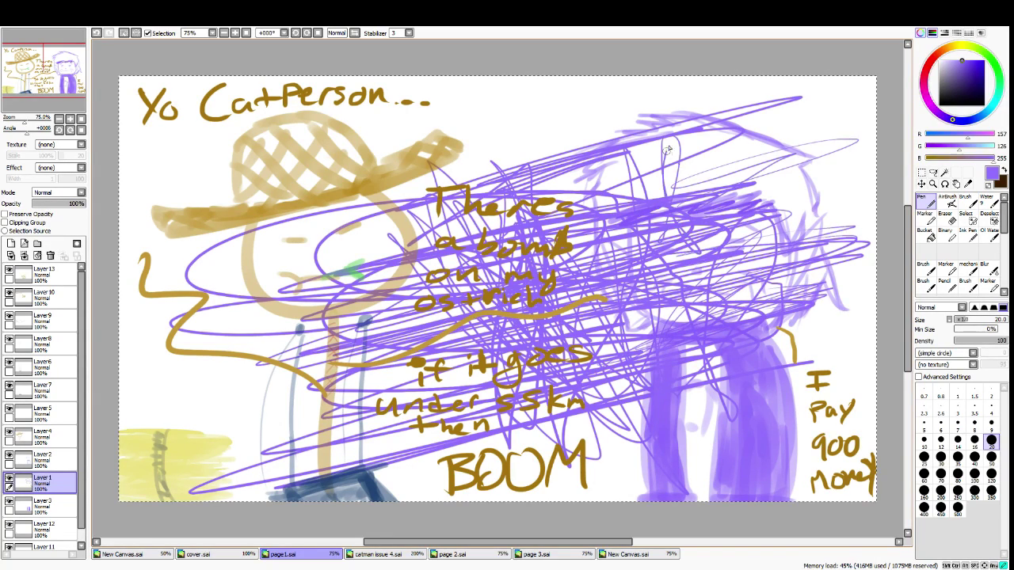
pyautogui.moveTo(668, 149); pyautogui.dragTo(742, 273)
pyautogui.hotkey('ctrl', 'z')
pyautogui.hotkey('ctrl', 'z')
pyautogui.hotkey('ctrl', 'z')
pyautogui.hotkey('ctrl', 'z')
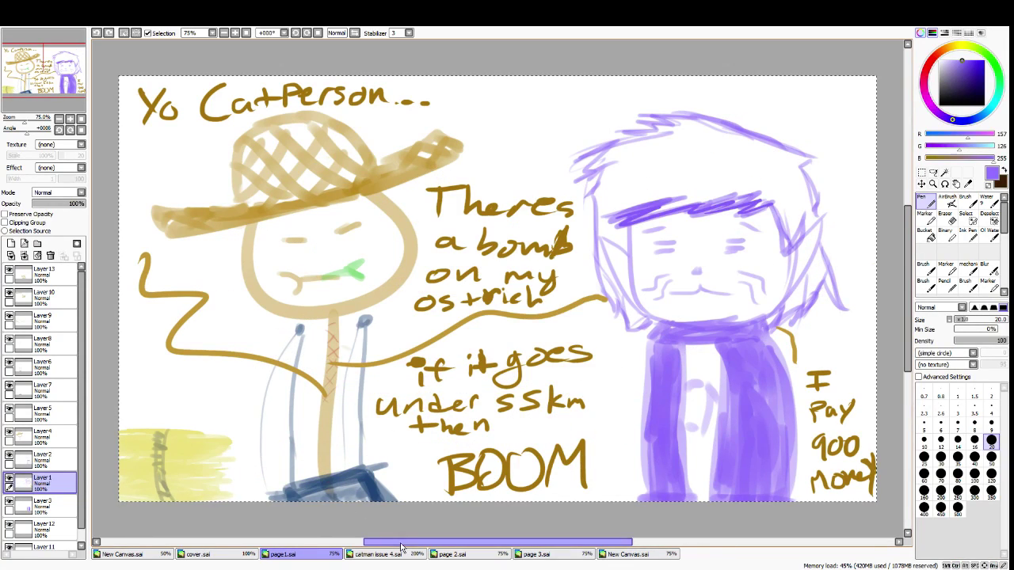
# Return to the tree canvas and merge the dark foliage layer Layer3 down into Layer2
pyautogui.click(604, 553)
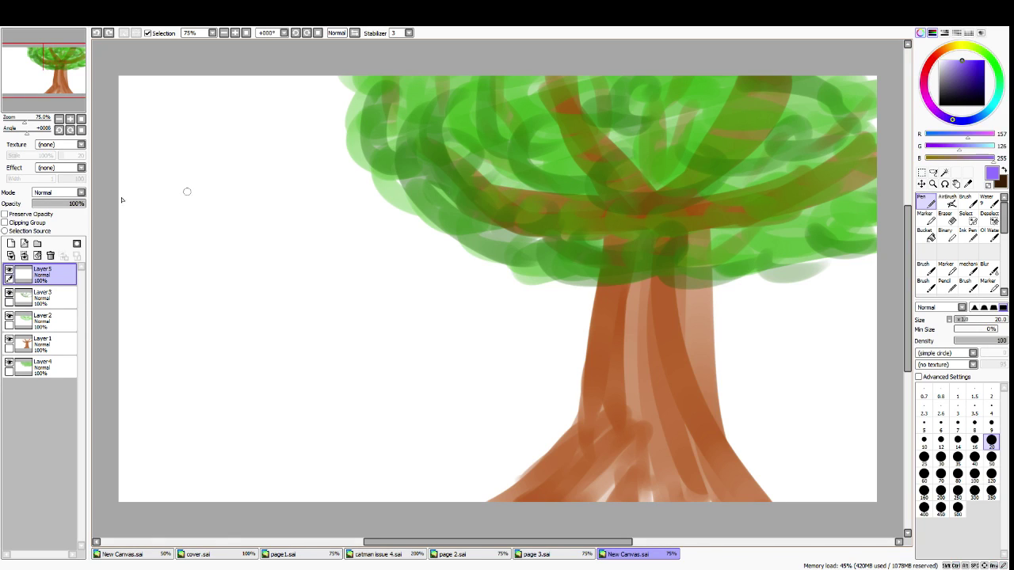
pyautogui.click(51, 298)
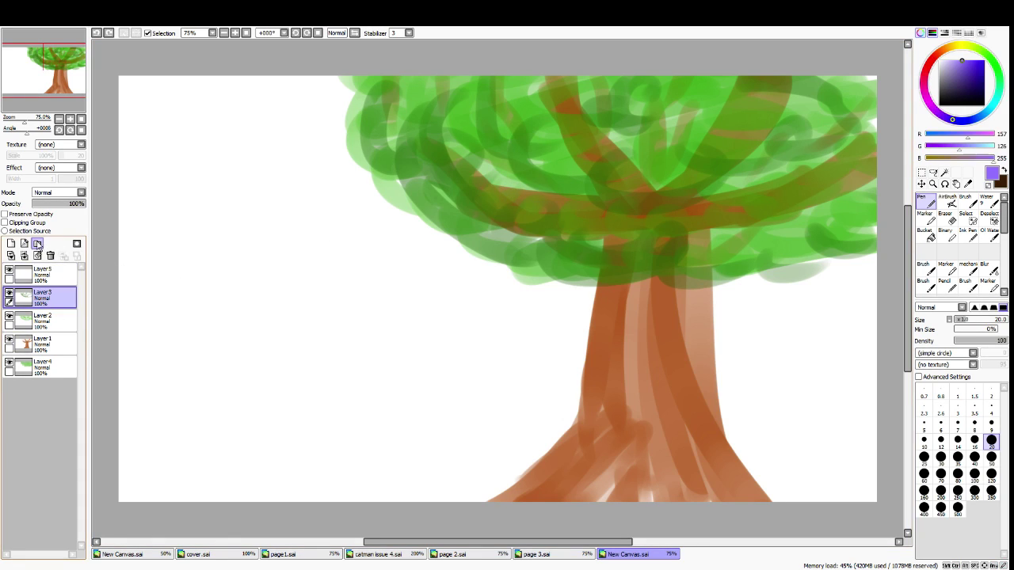
pyautogui.click(26, 258)
pyautogui.moveTo(36, 346); pyautogui.dragTo(50, 401)
# Set the Brush to size 20, try out purple strokes for Catman in the canopy on Layer5, and undo them
pyautogui.click(40, 277)
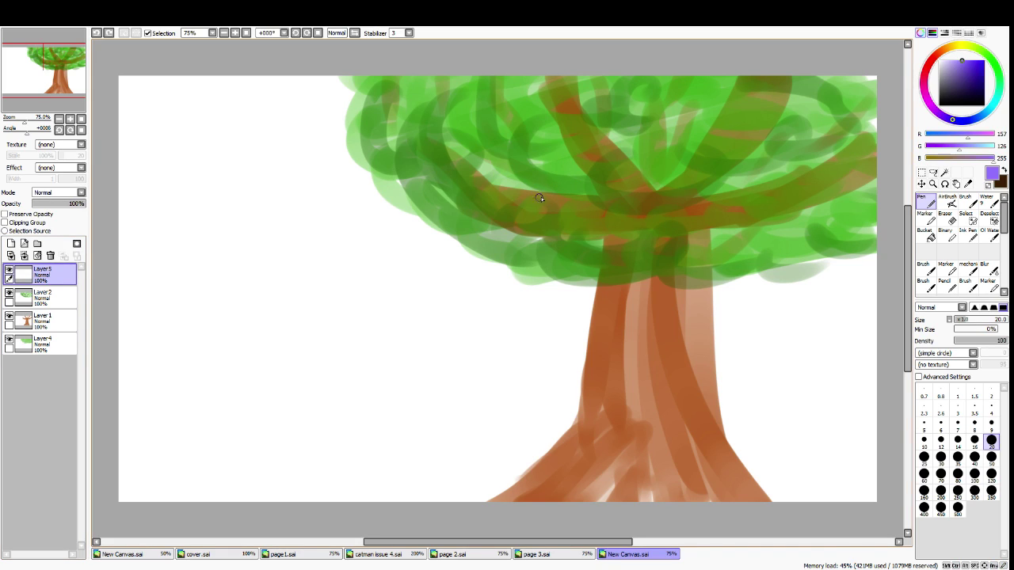
pyautogui.hotkey('ctrl', 'z')
pyautogui.click(47, 299)
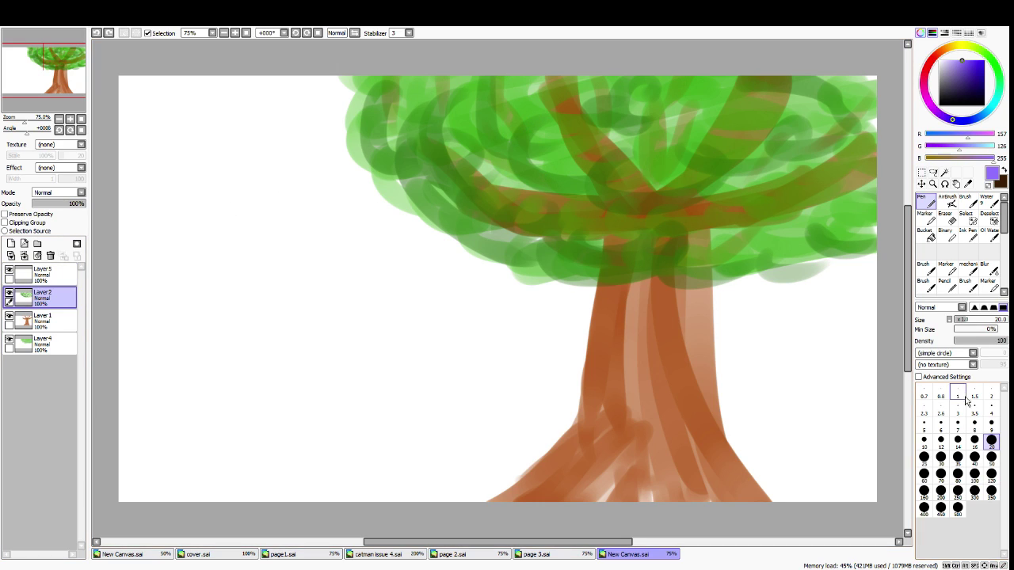
pyautogui.click(923, 266)
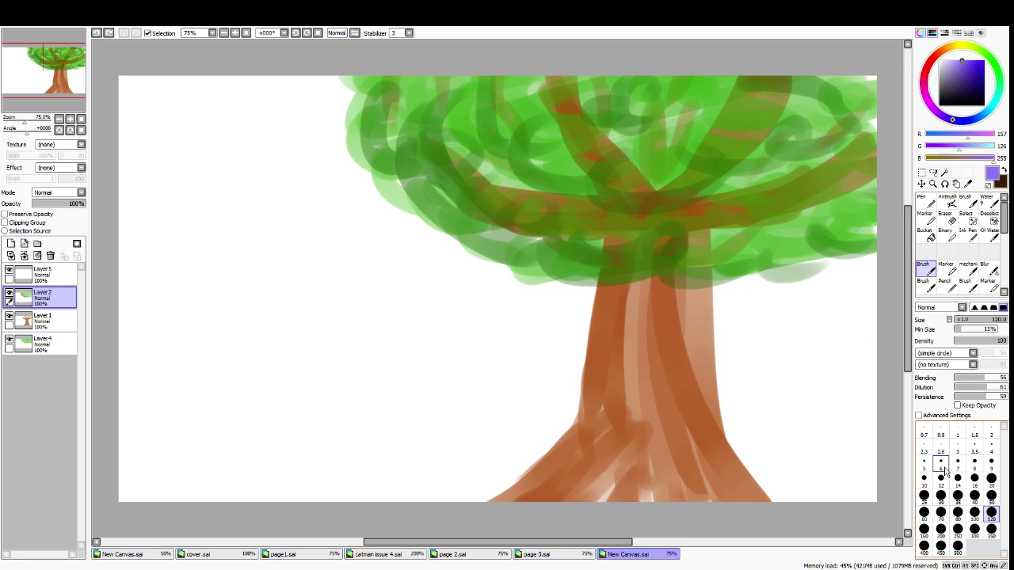
pyautogui.click(992, 479)
pyautogui.click(44, 274)
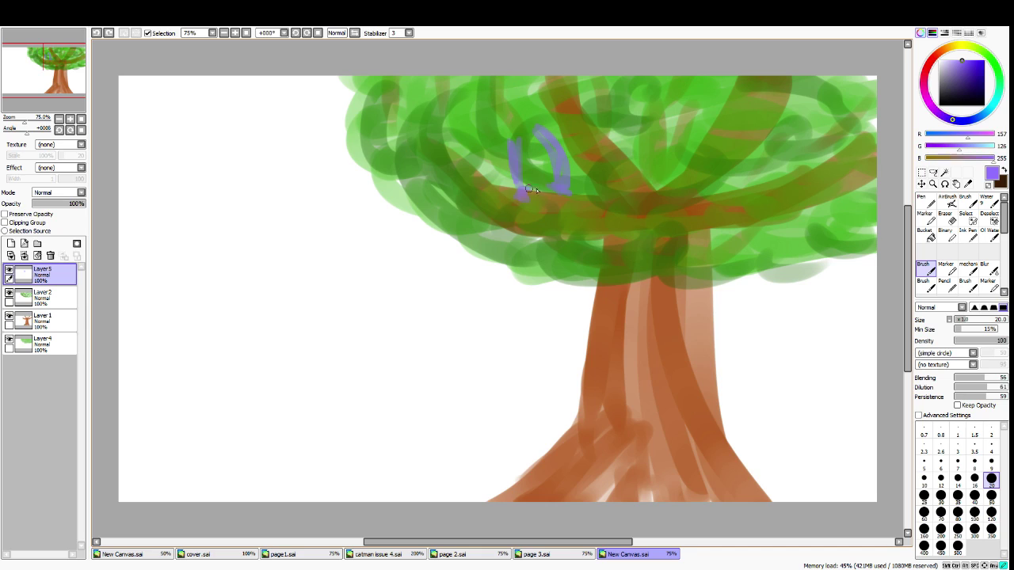
pyautogui.hotkey('ctrl', 'z')
pyautogui.hotkey('ctrl', 'z')
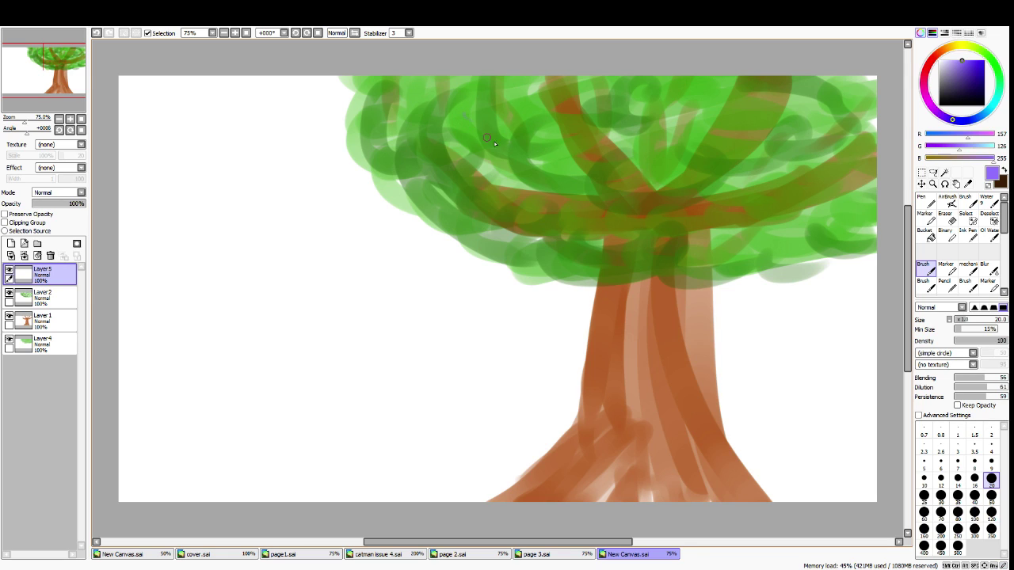
# Erase a lighter oval patch in the left foliage on Layer2 with the size 120 Eraser and return to Layer5
pyautogui.click(44, 296)
pyautogui.click(945, 217)
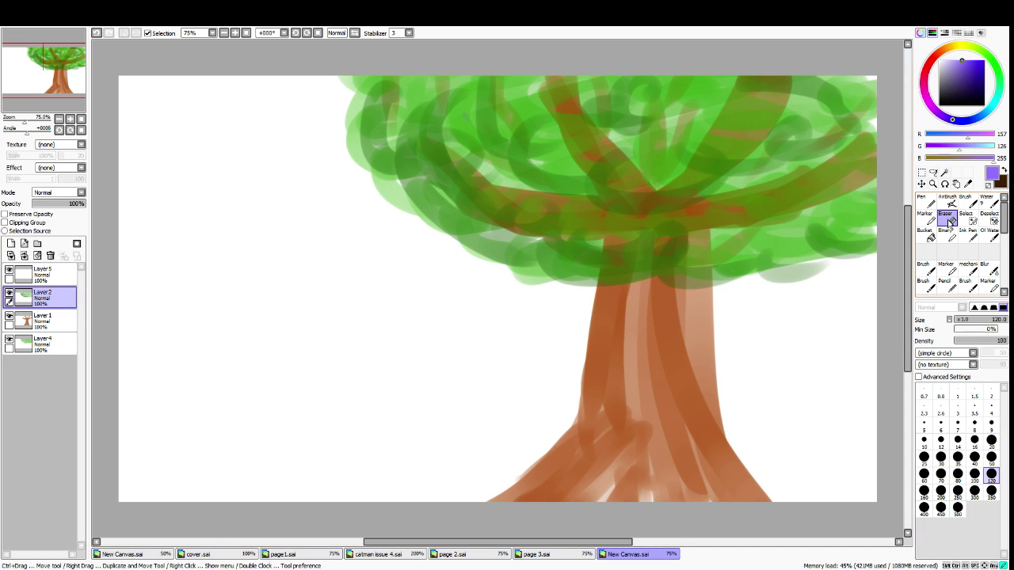
pyautogui.moveTo(479, 144)
pyautogui.mouseDown()
pyautogui.moveTo(464, 134)
pyautogui.moveTo(472, 145)
pyautogui.moveTo(507, 133)
pyautogui.moveTo(484, 125)
pyautogui.moveTo(484, 139)
pyautogui.moveTo(521, 144)
pyautogui.moveTo(505, 136)
pyautogui.mouseUp()
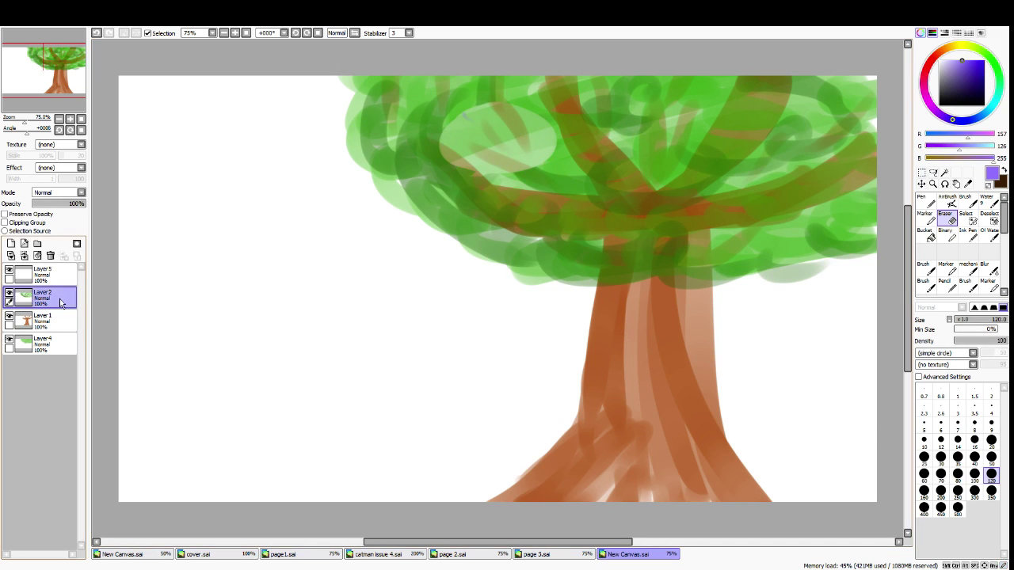
pyautogui.click(40, 273)
pyautogui.press('n')
pyautogui.moveTo(471, 149)
pyautogui.mouseDown()
pyautogui.moveTo(468, 137)
pyautogui.moveTo(494, 170)
pyautogui.mouseUp()
pyautogui.hotkey('ctrl', 'z')
pyautogui.hotkey('ctrl', 'z')
# Paint Catman's purple hair, ears, face and body lying along the left branch with the size 20 Brush
pyautogui.click(922, 268)
pyautogui.moveTo(462, 132)
pyautogui.mouseDown()
pyautogui.moveTo(490, 145)
pyautogui.moveTo(527, 144)
pyautogui.moveTo(474, 139)
pyautogui.moveTo(502, 124)
pyautogui.moveTo(444, 135)
pyautogui.moveTo(456, 142)
pyautogui.moveTo(503, 125)
pyautogui.moveTo(499, 132)
pyautogui.moveTo(534, 145)
pyautogui.moveTo(498, 127)
pyautogui.moveTo(509, 102)
pyautogui.moveTo(533, 136)
pyautogui.moveTo(454, 107)
pyautogui.mouseUp()
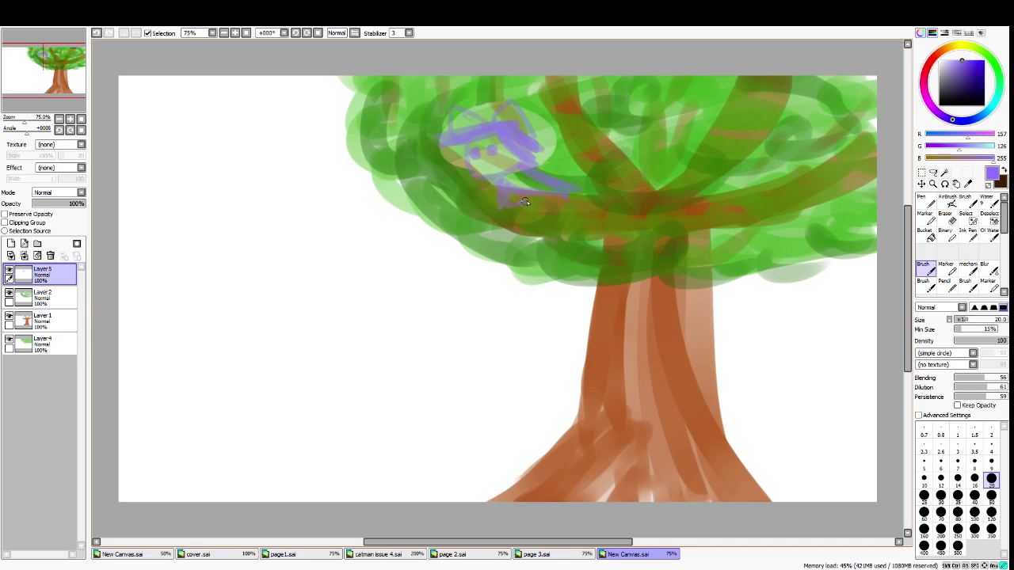
pyautogui.moveTo(582, 239); pyautogui.dragTo(573, 238)
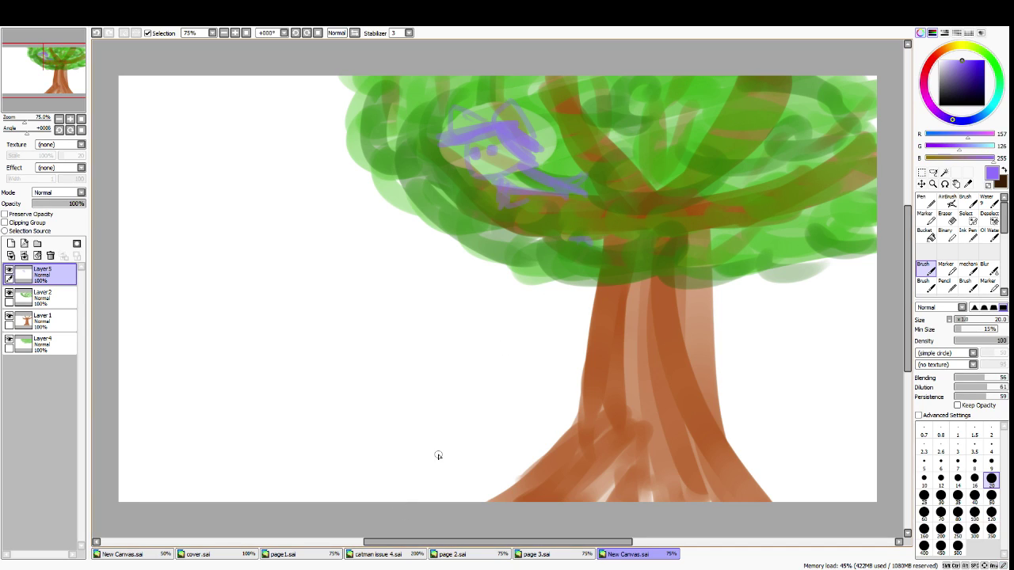
# Switch to the file explorer by searching the computer for "catman" and open the catman folder
pyautogui.press('super')
pyautogui.press('super+1')
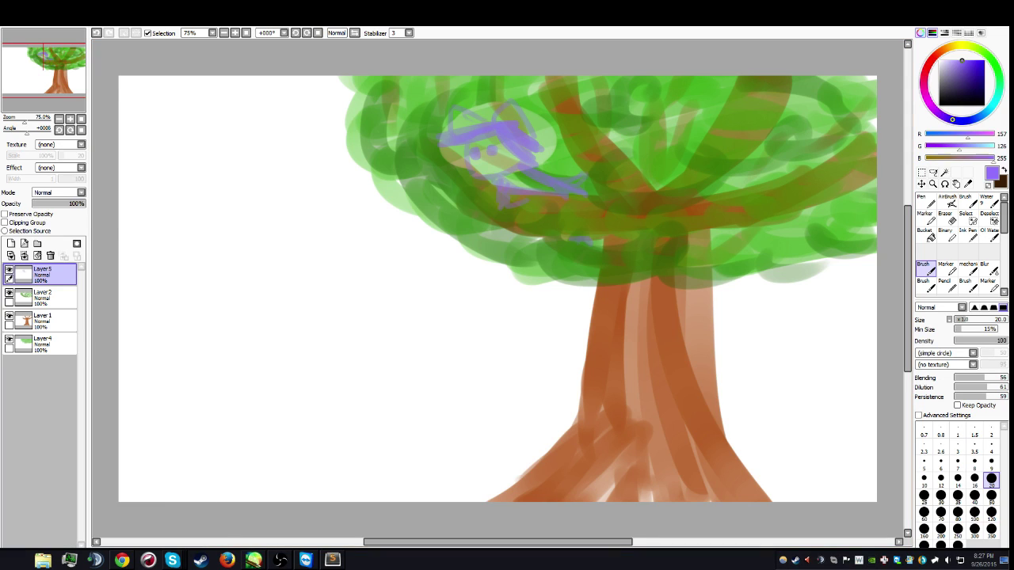
pyautogui.press('super')
pyautogui.write('catman')
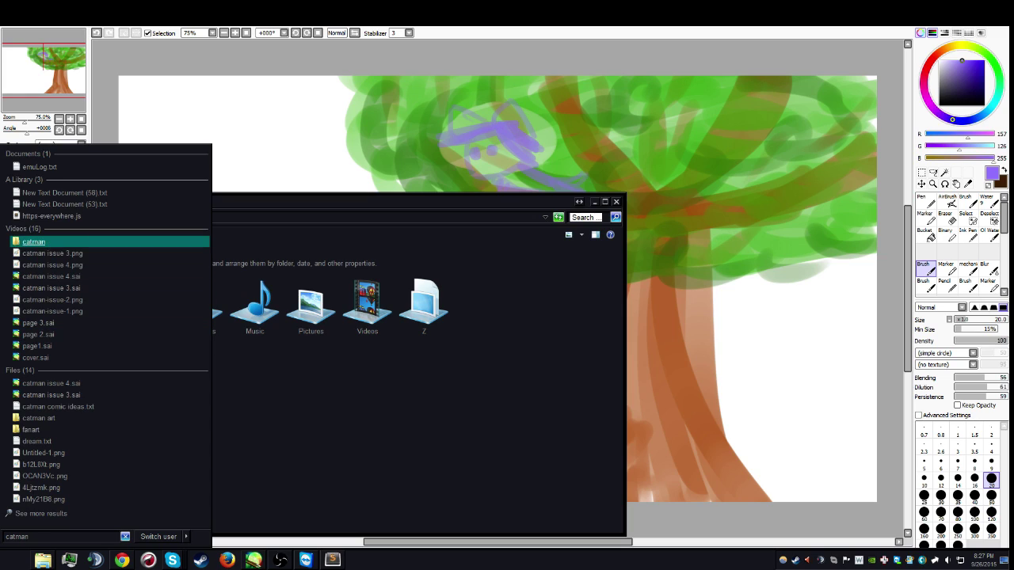
pyautogui.press('Return')
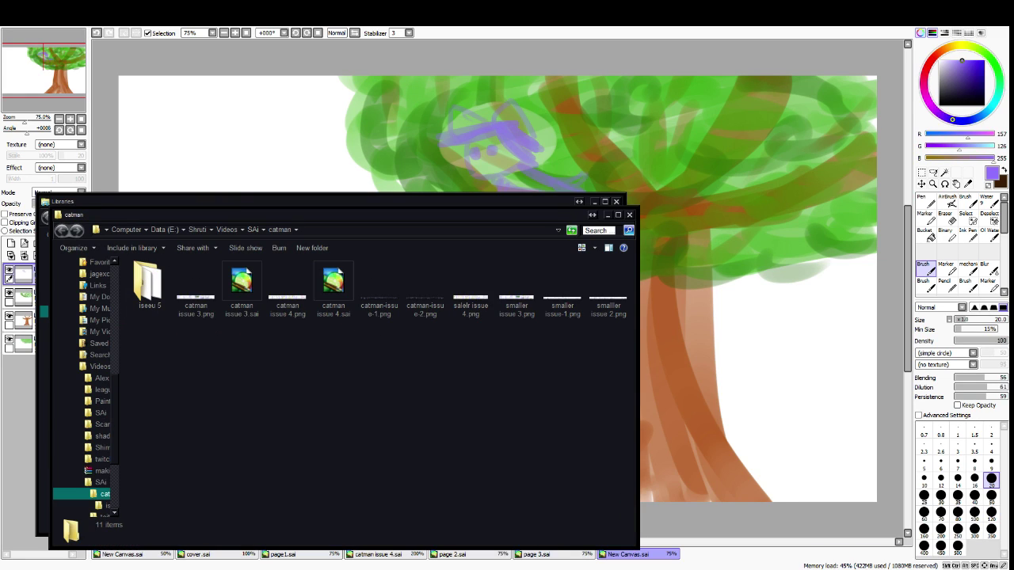
# Open smaller issue 2.png in Paint, examine how Catman is drawn across its panels, and return to the folder
pyautogui.click(517, 290)
pyautogui.click(609, 289)
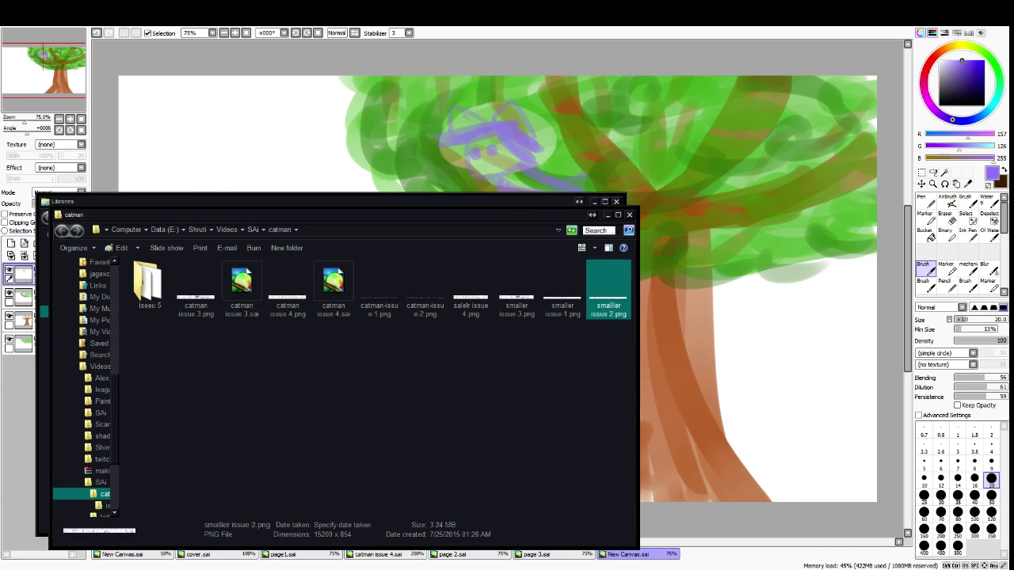
pyautogui.press('Return')
pyautogui.scroll(-4, 490, 331)
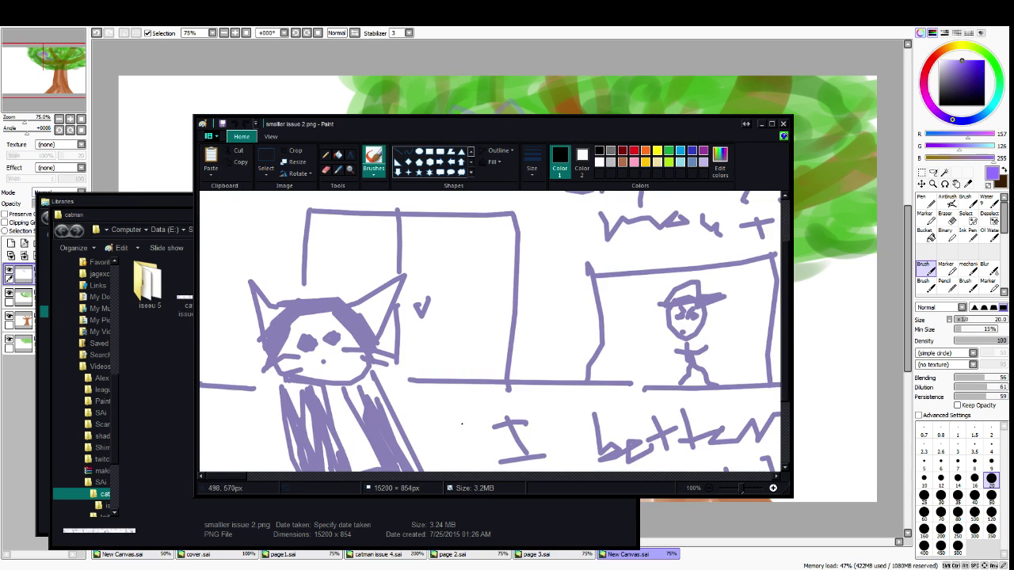
pyautogui.click(772, 124)
pyautogui.moveTo(66, 553); pyautogui.dragTo(627, 553)
pyautogui.hscroll(20, 504, 303)
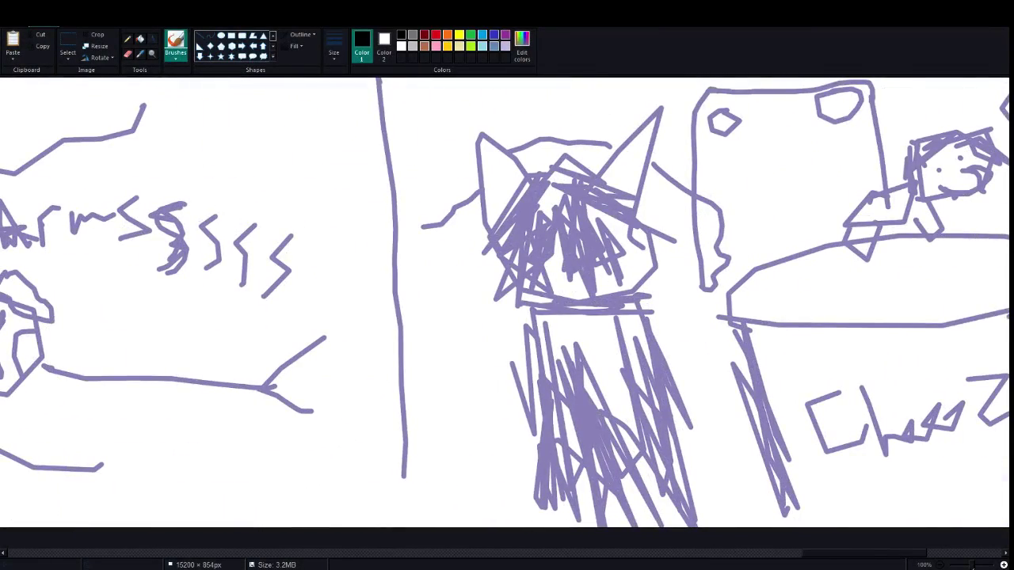
pyautogui.press('super+Down')
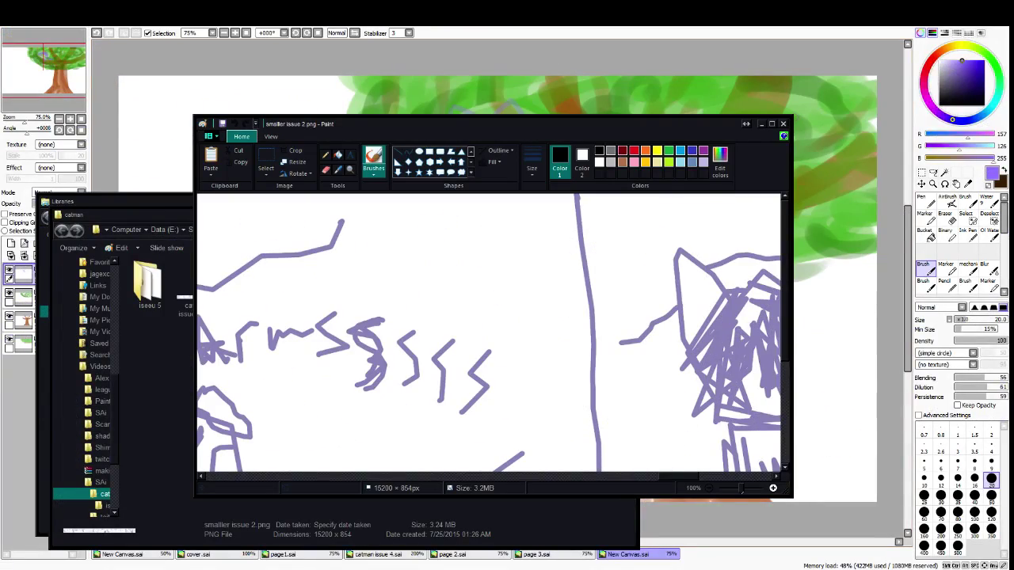
pyautogui.click(783, 123)
pyautogui.moveTo(388, 400); pyautogui.dragTo(299, 415)
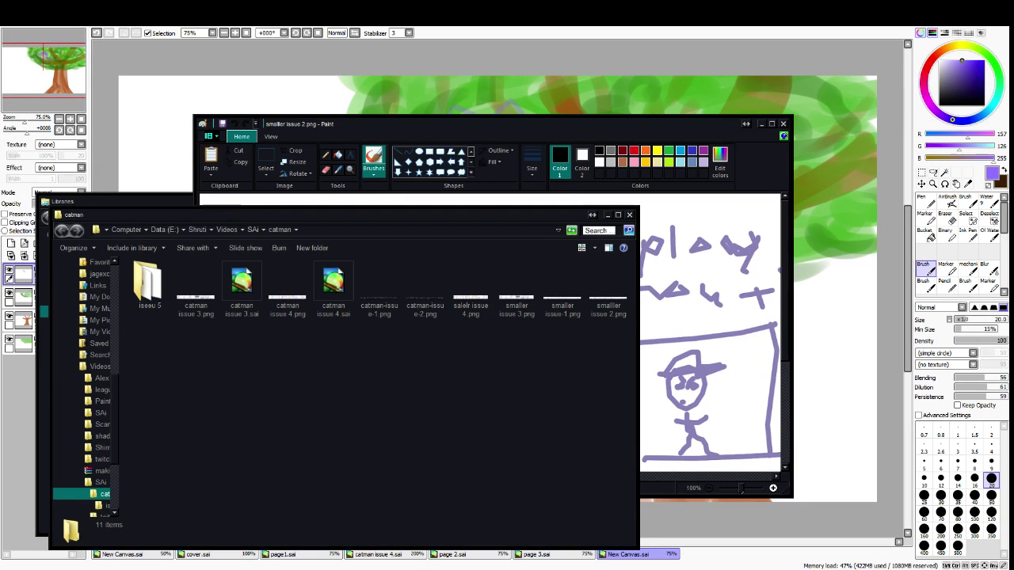
# Open catman issue 3.png at full window size and look through its panels for Catman's design
pyautogui.doubleClick(196, 290)
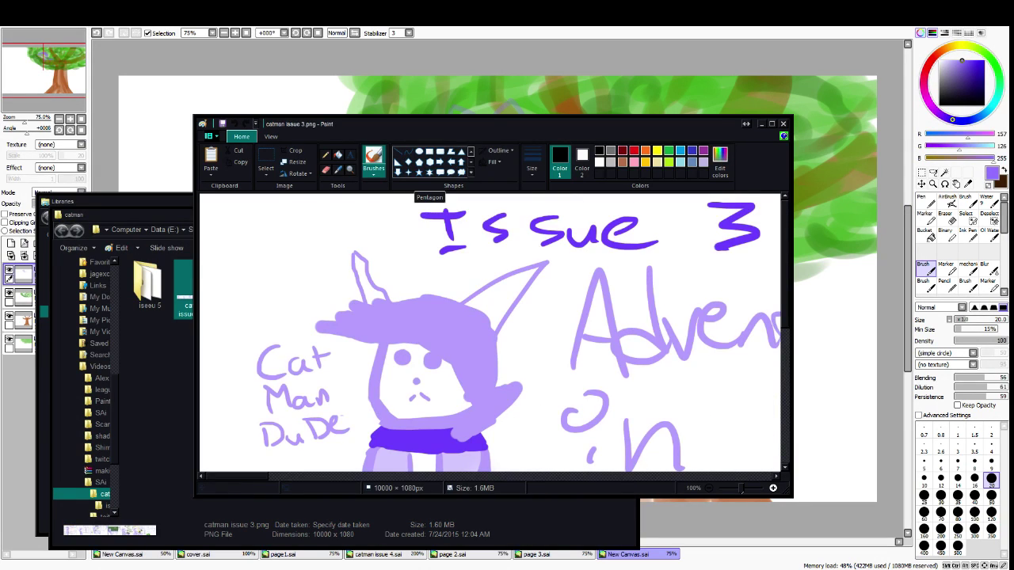
pyautogui.press('super+Up')
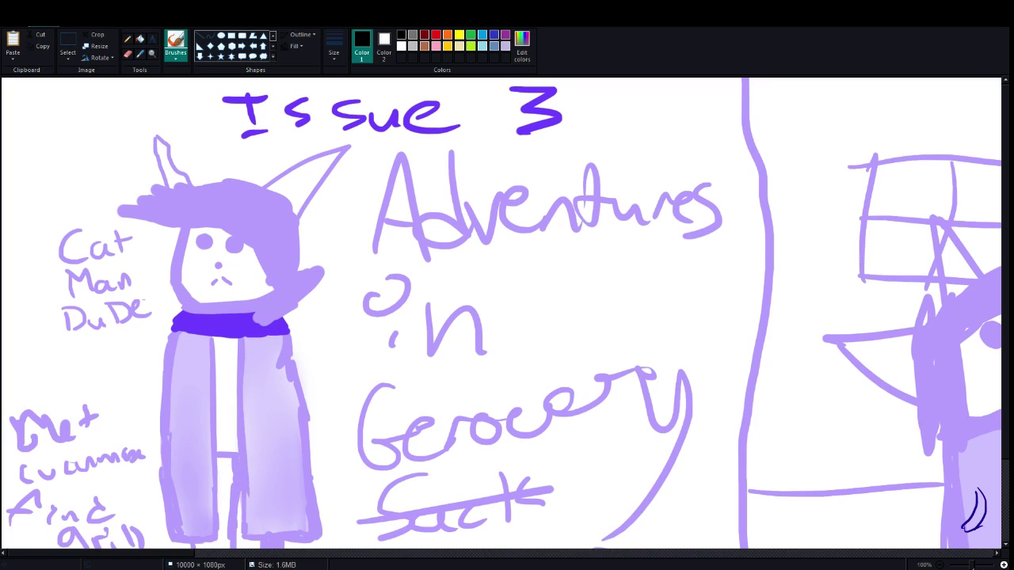
pyautogui.hscroll(20, 501, 313)
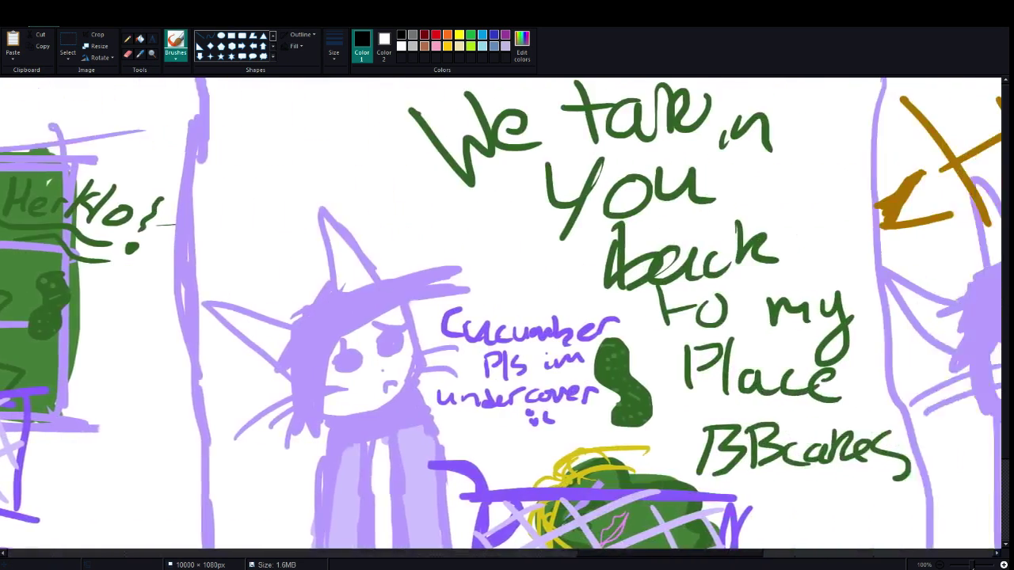
pyautogui.hscroll(5, 501, 316)
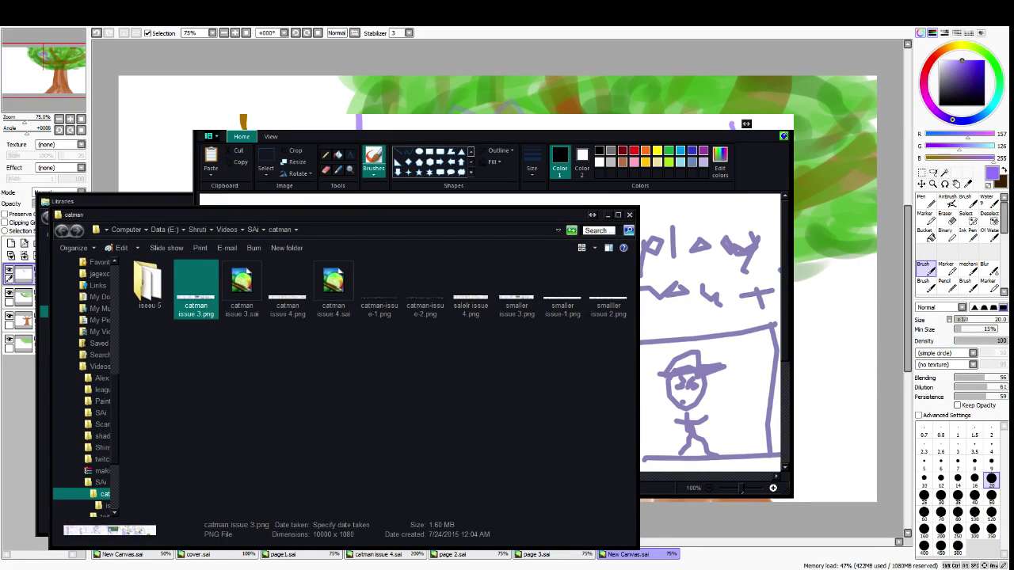
# Look through the panels of smaller issue-1.png, close the image and folder windows, and return to the tree canvas
pyautogui.click(562, 289)
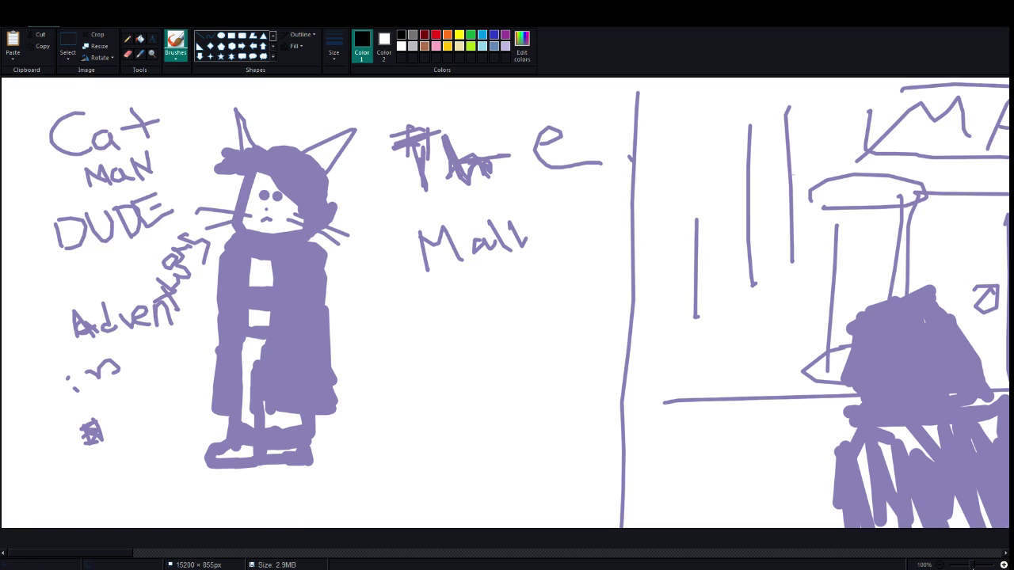
pyautogui.moveTo(69, 553); pyautogui.dragTo(503, 553)
pyautogui.hscroll(5, 504, 303)
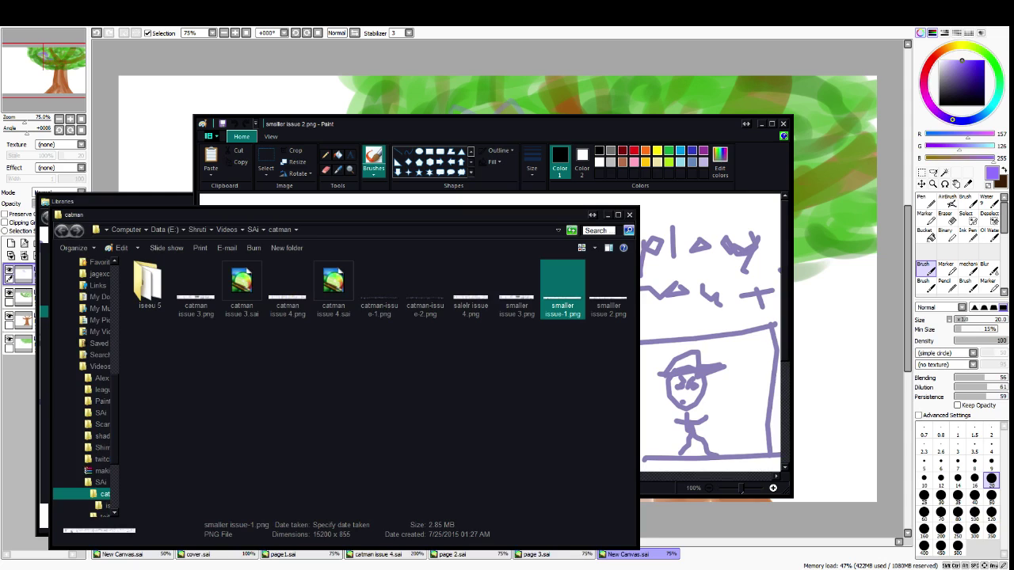
pyautogui.hotkey('alt', 'F4')
pyautogui.hotkey('alt', 'F4')
pyautogui.hotkey('alt', 'F4')
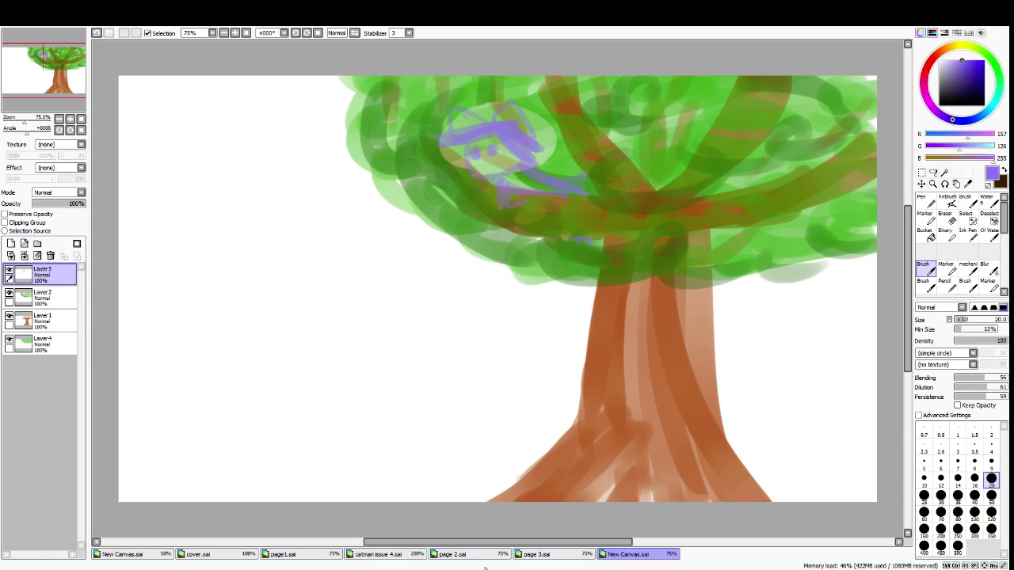
# Write "Shhh" in purple beside Catman's head with the size 20 Pen
pyautogui.scroll(-1, 491, 88)
pyautogui.scroll(1, 491, 88)
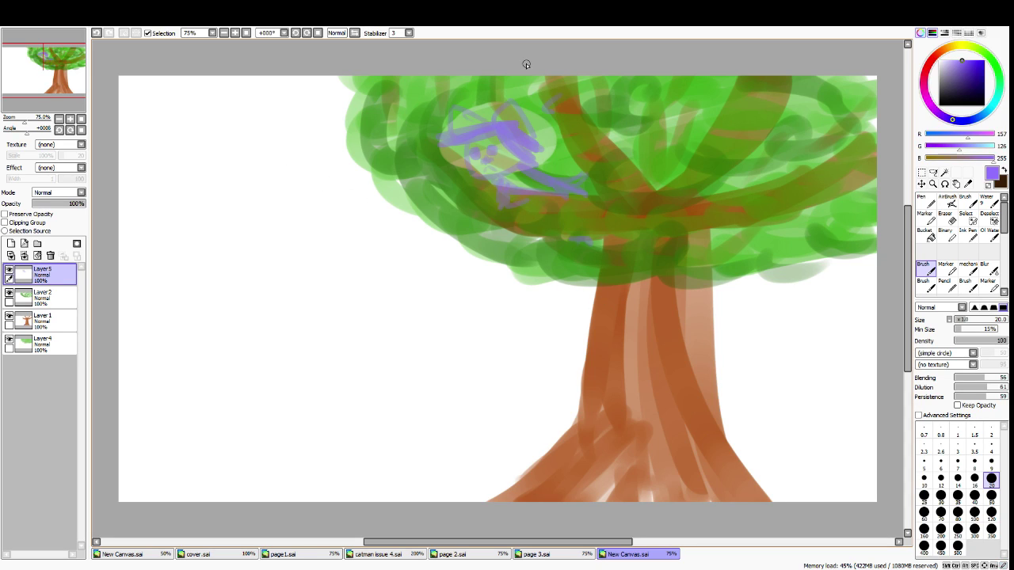
pyautogui.click(922, 203)
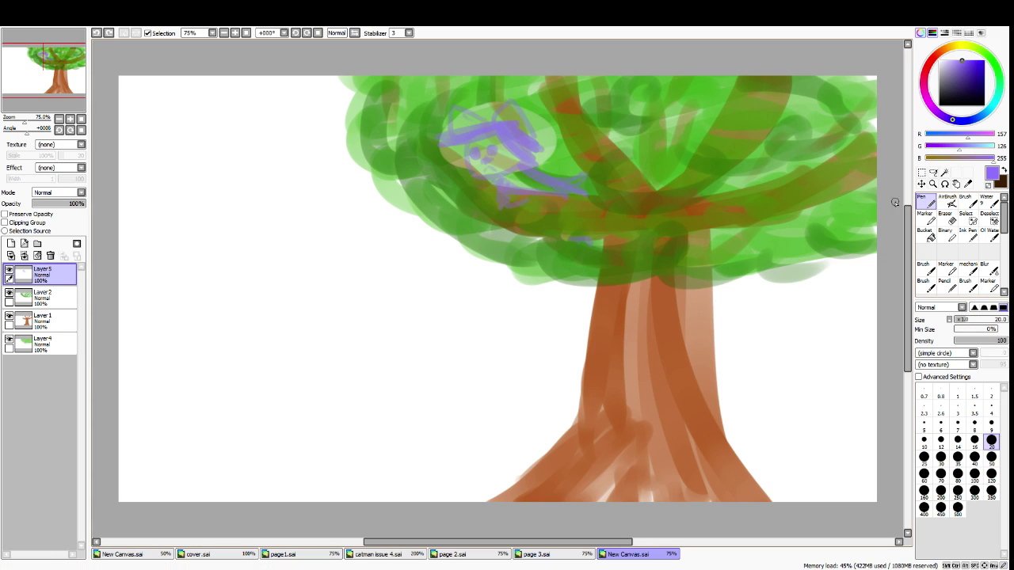
pyautogui.moveTo(555, 112)
pyautogui.mouseDown()
pyautogui.moveTo(616, 118)
pyautogui.moveTo(586, 104)
pyautogui.moveTo(605, 120)
pyautogui.mouseUp()
# Cut the "Shhh" lettering from Layer5, paste it onto its own layer, and place that layer beneath Layer2
pyautogui.click(922, 171)
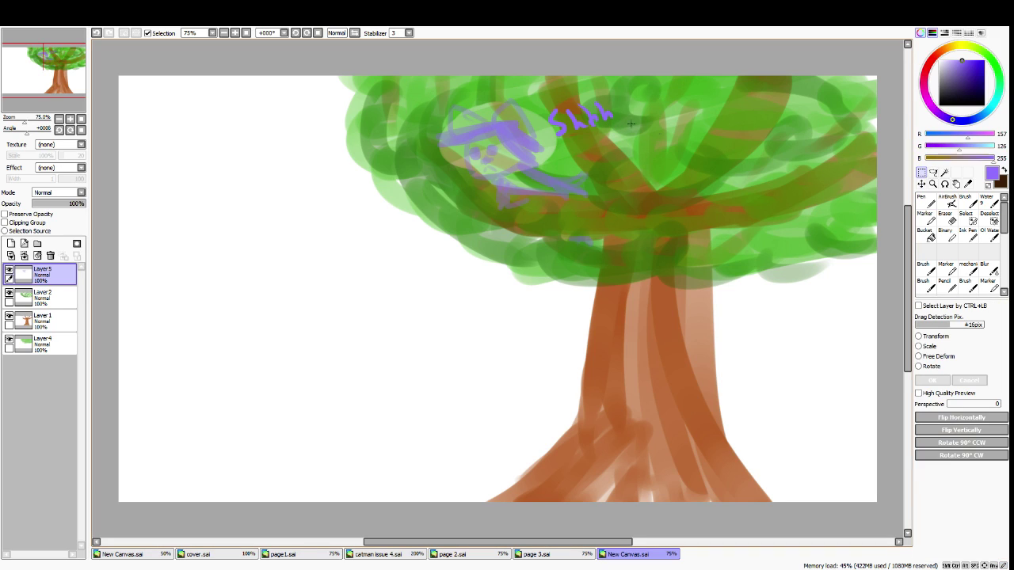
pyautogui.moveTo(530, 98); pyautogui.dragTo(626, 137)
pyautogui.hotkey('ctrl', 'x')
pyautogui.click(70, 298)
pyautogui.click(73, 348)
pyautogui.hotkey('ctrl', 'x')
pyautogui.click(36, 295)
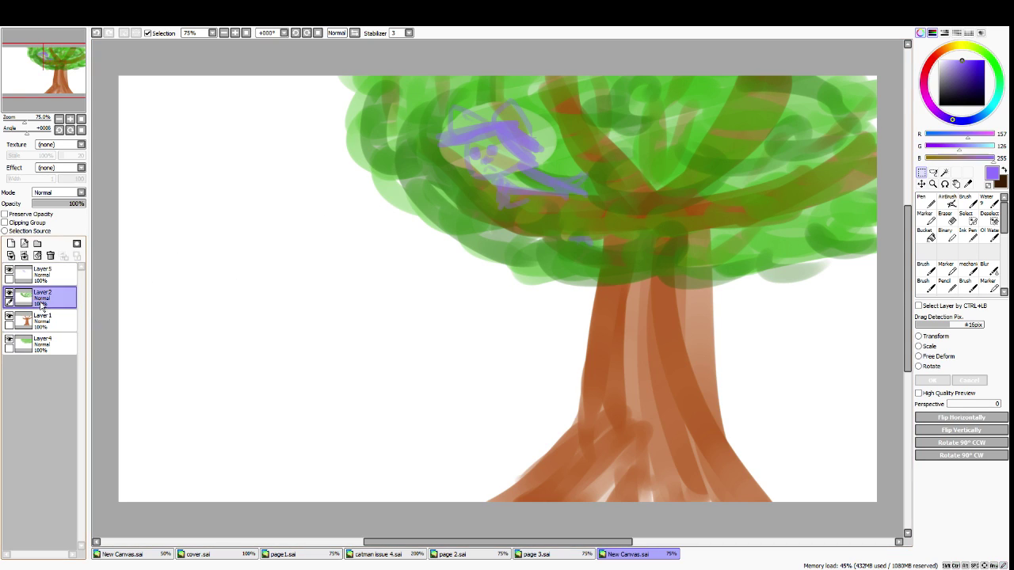
pyautogui.hotkey('ctrl', 'v')
pyautogui.hotkey('ctrl', 'z')
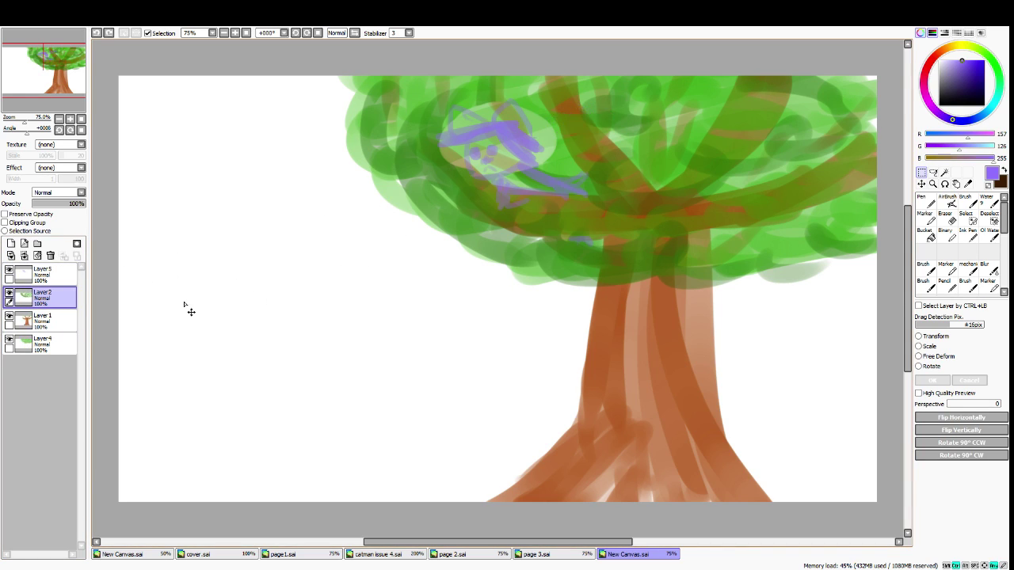
pyautogui.hotkey('ctrl', 'v')
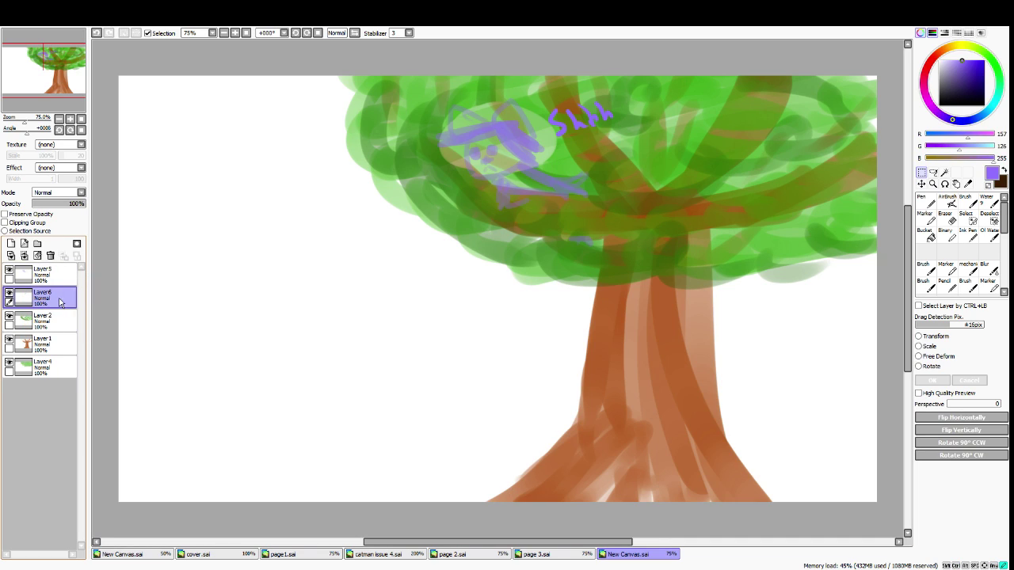
pyautogui.moveTo(50, 299); pyautogui.dragTo(47, 329)
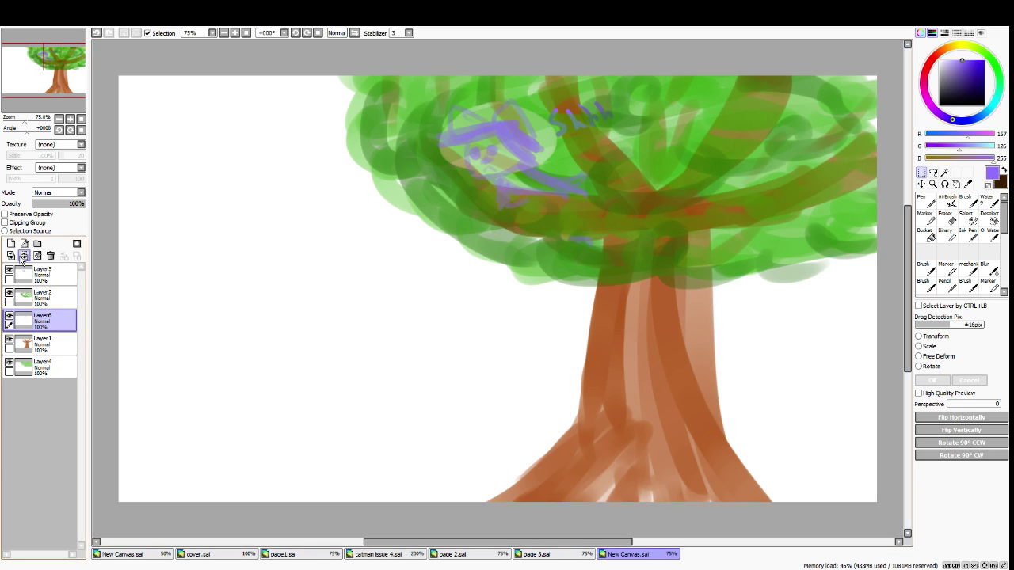
# Add a layer above Layer5 and sample the ostrich head's pink from cover.sai for the Pen on the tree canvas
pyautogui.click(43, 274)
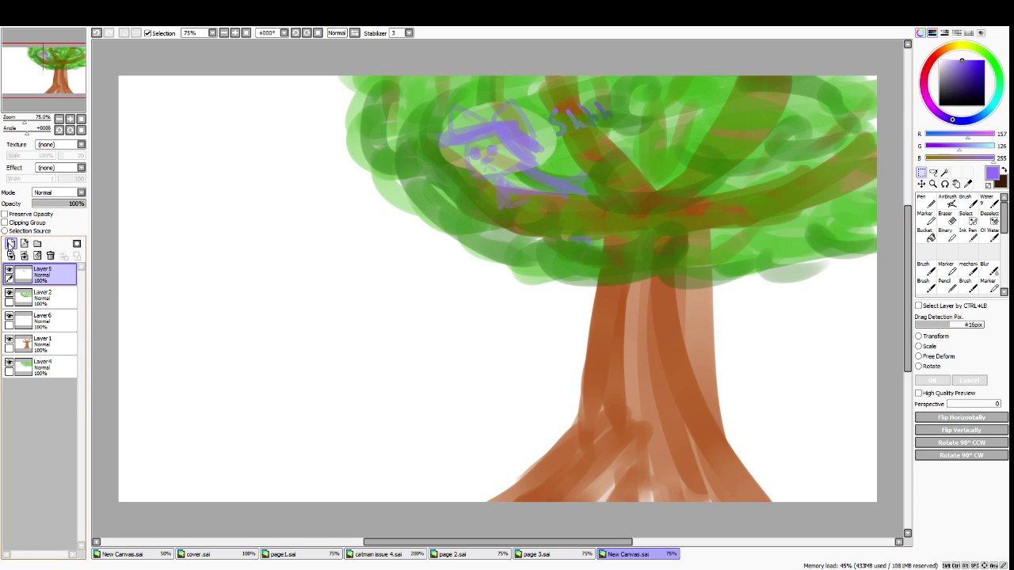
pyautogui.click(459, 557)
pyautogui.click(286, 555)
pyautogui.click(245, 553)
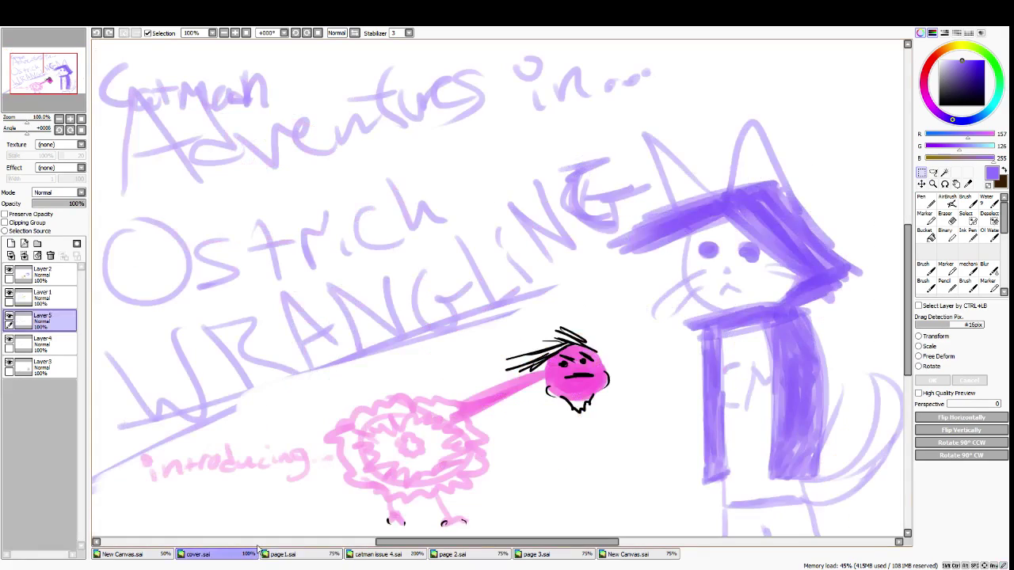
pyautogui.keyDown('alt'); pyautogui.click(580, 381); pyautogui.keyUp('alt')
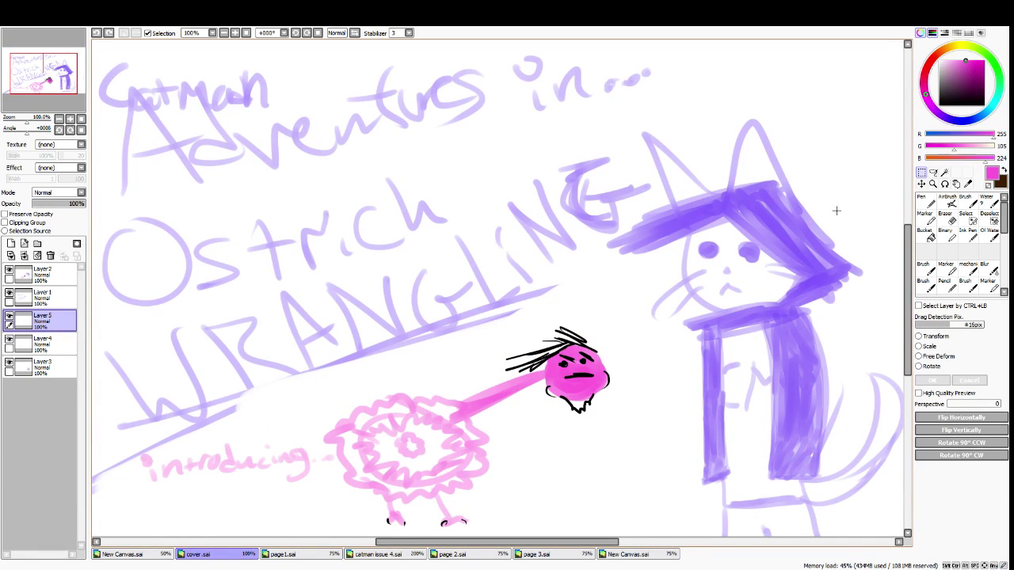
pyautogui.click(921, 199)
pyautogui.click(634, 554)
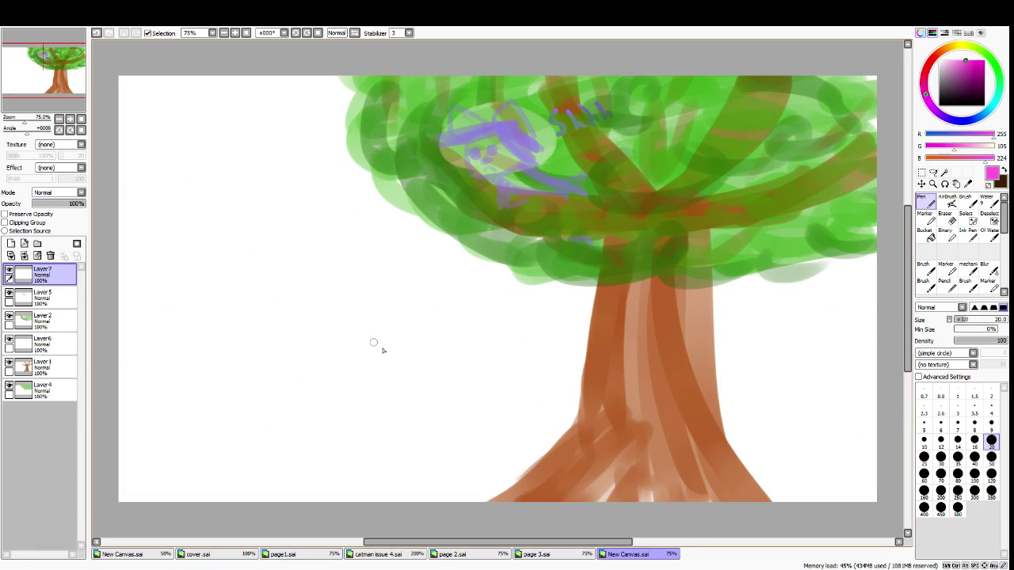
pyautogui.moveTo(182, 385); pyautogui.dragTo(174, 370)
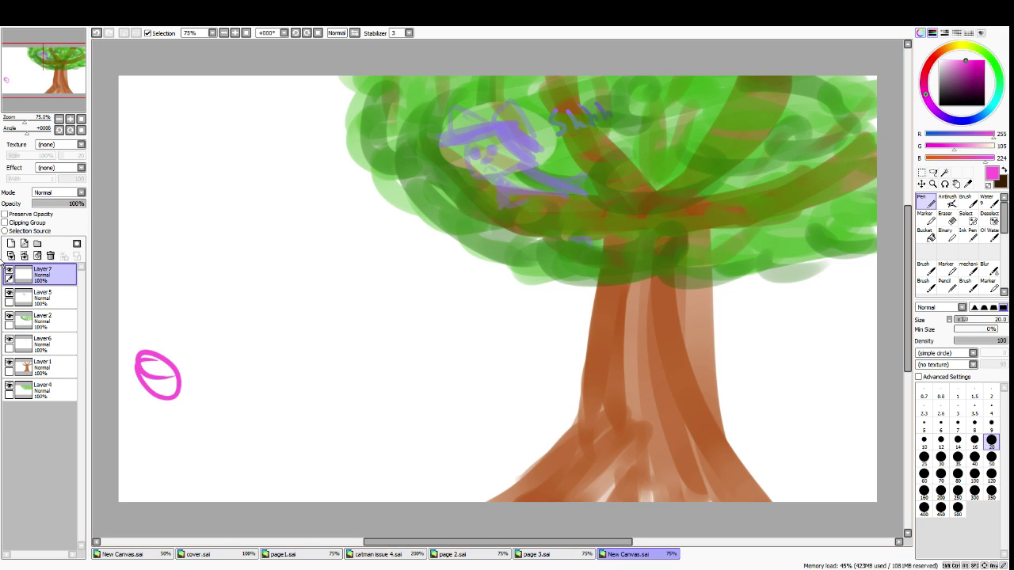
pyautogui.hotkey('ctrl', 'z')
pyautogui.hotkey('ctrl', 'z')
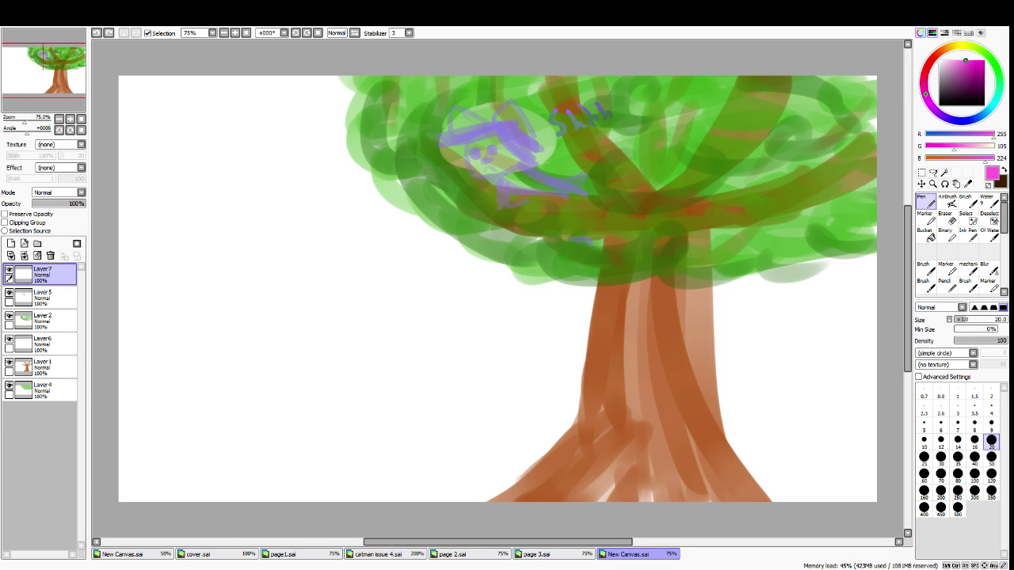
# Paint the pink ostrich's ruffled body, slanted neck and round head in the canvas's lower-left corner with the size 20 Brush
pyautogui.click(923, 267)
pyautogui.moveTo(183, 440)
pyautogui.mouseDown()
pyautogui.moveTo(175, 440)
pyautogui.moveTo(192, 432)
pyautogui.moveTo(209, 448)
pyautogui.mouseUp()
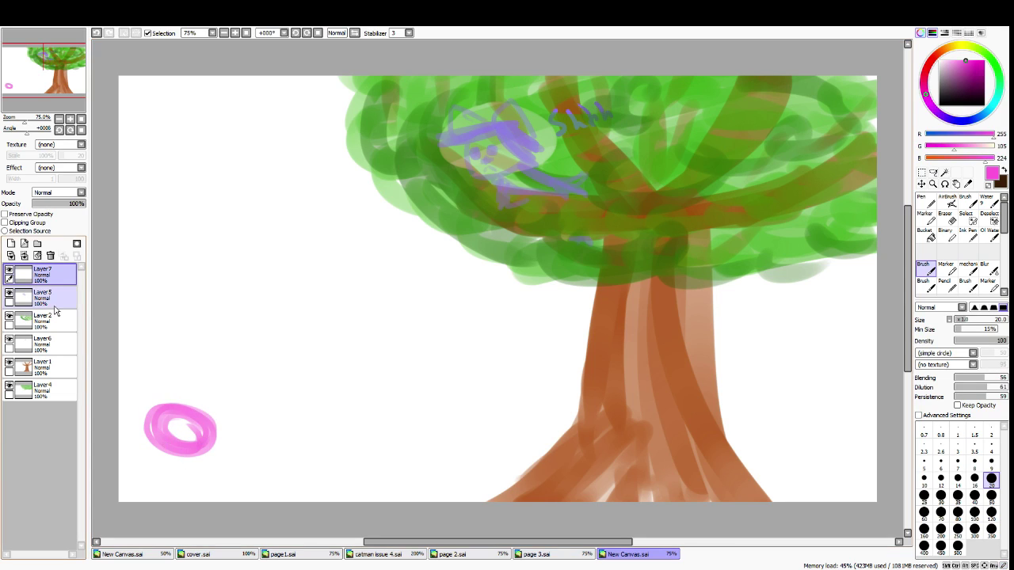
pyautogui.hotkey('ctrl', 'z')
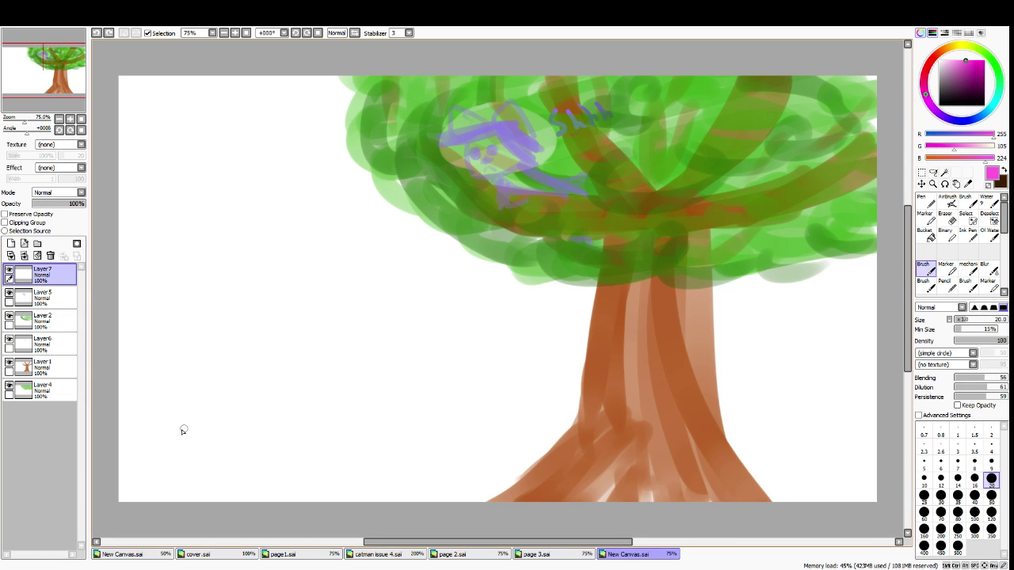
pyautogui.moveTo(184, 428); pyautogui.dragTo(154, 413)
pyautogui.moveTo(216, 426)
pyautogui.mouseDown()
pyautogui.moveTo(234, 402)
pyautogui.moveTo(274, 381)
pyautogui.moveTo(269, 359)
pyautogui.moveTo(289, 357)
pyautogui.moveTo(288, 383)
pyautogui.moveTo(290, 370)
pyautogui.moveTo(273, 372)
pyautogui.moveTo(279, 362)
pyautogui.moveTo(298, 375)
pyautogui.moveTo(274, 368)
pyautogui.mouseUp()
pyautogui.moveTo(168, 460)
pyautogui.mouseDown()
pyautogui.moveTo(156, 446)
pyautogui.moveTo(209, 464)
pyautogui.moveTo(238, 442)
pyautogui.moveTo(207, 414)
pyautogui.moveTo(155, 412)
pyautogui.moveTo(159, 443)
pyautogui.mouseUp()
pyautogui.moveTo(194, 396)
pyautogui.mouseDown()
pyautogui.moveTo(133, 418)
pyautogui.moveTo(154, 454)
pyautogui.mouseUp()
pyautogui.hotkey('ctrl', 'z')
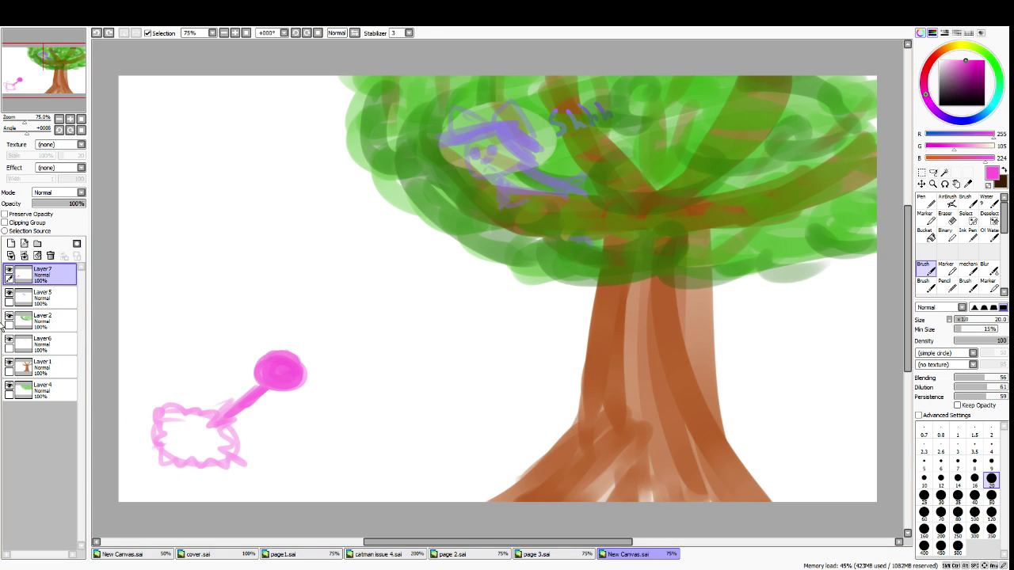
# Paint a wavy feather outline around the ostrich's body and add its two clawed legs in pink
pyautogui.moveTo(179, 396)
pyautogui.mouseDown()
pyautogui.moveTo(133, 410)
pyautogui.moveTo(124, 434)
pyautogui.moveTo(150, 478)
pyautogui.moveTo(225, 479)
pyautogui.moveTo(258, 464)
pyautogui.moveTo(212, 401)
pyautogui.moveTo(170, 384)
pyautogui.mouseUp()
pyautogui.moveTo(193, 429)
pyautogui.mouseDown()
pyautogui.moveTo(208, 420)
pyautogui.moveTo(177, 480)
pyautogui.moveTo(184, 461)
pyautogui.moveTo(187, 494)
pyautogui.moveTo(206, 497)
pyautogui.mouseUp()
pyautogui.moveTo(229, 458)
pyautogui.mouseDown()
pyautogui.moveTo(246, 486)
pyautogui.moveTo(230, 493)
pyautogui.moveTo(258, 486)
pyautogui.mouseUp()
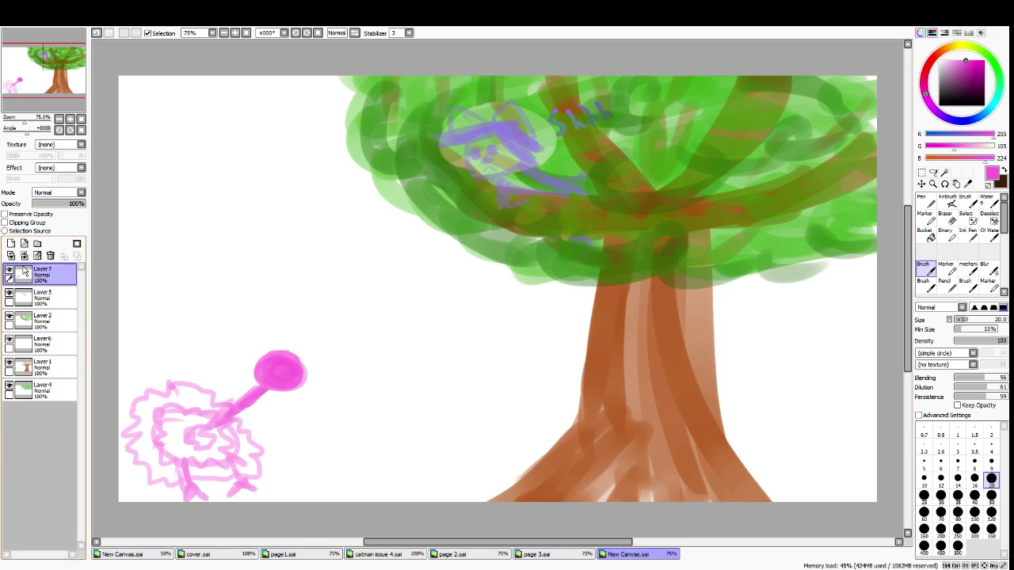
# Add a layer above the ostrich and draw its eyes and brows in black with the size 20 Pen
pyautogui.click(10, 243)
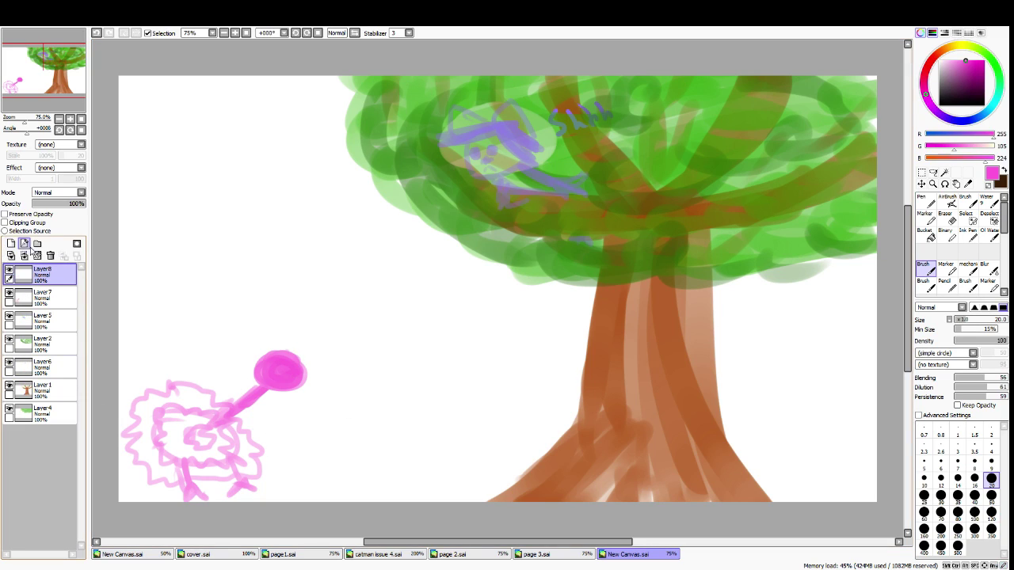
pyautogui.click(923, 203)
pyautogui.moveTo(957, 89); pyautogui.dragTo(940, 106)
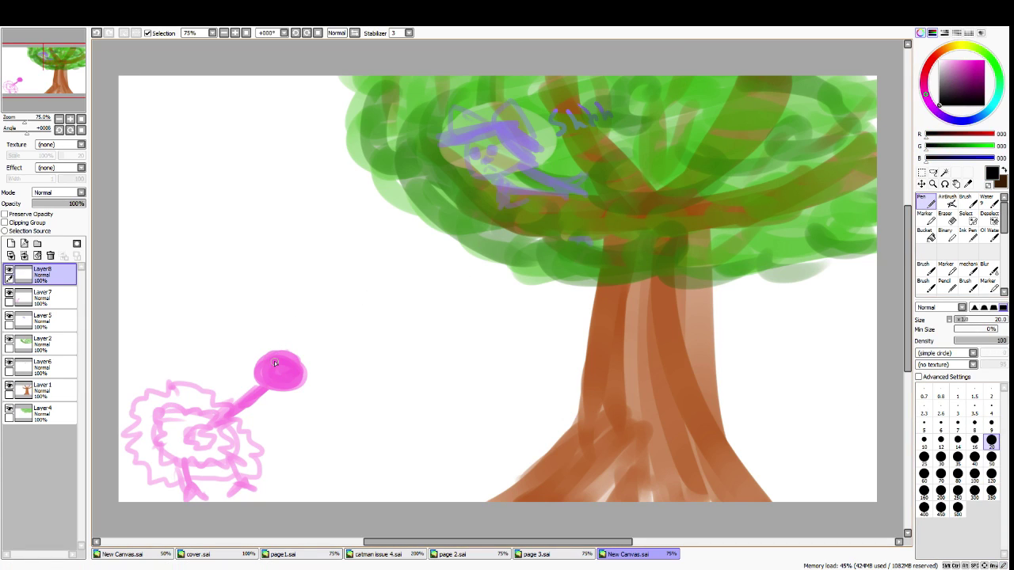
pyautogui.click(275, 362)
pyautogui.click(290, 360)
pyautogui.moveTo(272, 352); pyautogui.dragTo(301, 358)
pyautogui.hotkey('ctrl', 'z')
pyautogui.hotkey('ctrl', 'z')
pyautogui.moveTo(271, 353); pyautogui.dragTo(300, 357)
pyautogui.hotkey('ctrl', 'z')
pyautogui.hotkey('ctrl', 'z')
# Draw the ostrich's flat mouth, jagged beard and swept black hair, undoing the strokes that miss
pyautogui.moveTo(267, 363)
pyautogui.mouseDown()
pyautogui.moveTo(279, 348)
pyautogui.moveTo(294, 354)
pyautogui.mouseUp()
pyautogui.hotkey('ctrl', 'z')
pyautogui.hotkey('ctrl', 'z')
pyautogui.hotkey('ctrl', 'z')
pyautogui.hotkey('ctrl', 'z')
pyautogui.hotkey('ctrl', 'z')
pyautogui.hotkey('ctrl', 'z')
pyautogui.hotkey('ctrl', 'z')
pyautogui.hotkey('ctrl', 'z')
pyautogui.hotkey('ctrl', 'z')
pyautogui.moveTo(277, 373)
pyautogui.mouseDown()
pyautogui.moveTo(282, 400)
pyautogui.moveTo(299, 387)
pyautogui.moveTo(297, 402)
pyautogui.moveTo(282, 403)
pyautogui.moveTo(307, 381)
pyautogui.moveTo(285, 392)
pyautogui.moveTo(260, 381)
pyautogui.moveTo(265, 391)
pyautogui.moveTo(265, 358)
pyautogui.moveTo(282, 343)
pyautogui.moveTo(313, 350)
pyautogui.moveTo(272, 347)
pyautogui.mouseUp()
pyautogui.hotkey('ctrl', 'z')
pyautogui.hotkey('ctrl', 'z')
pyautogui.hotkey('ctrl', 'z')
pyautogui.hotkey('ctrl', 'z')
pyautogui.hotkey('ctrl', 'z')
pyautogui.hotkey('ctrl', 'z')
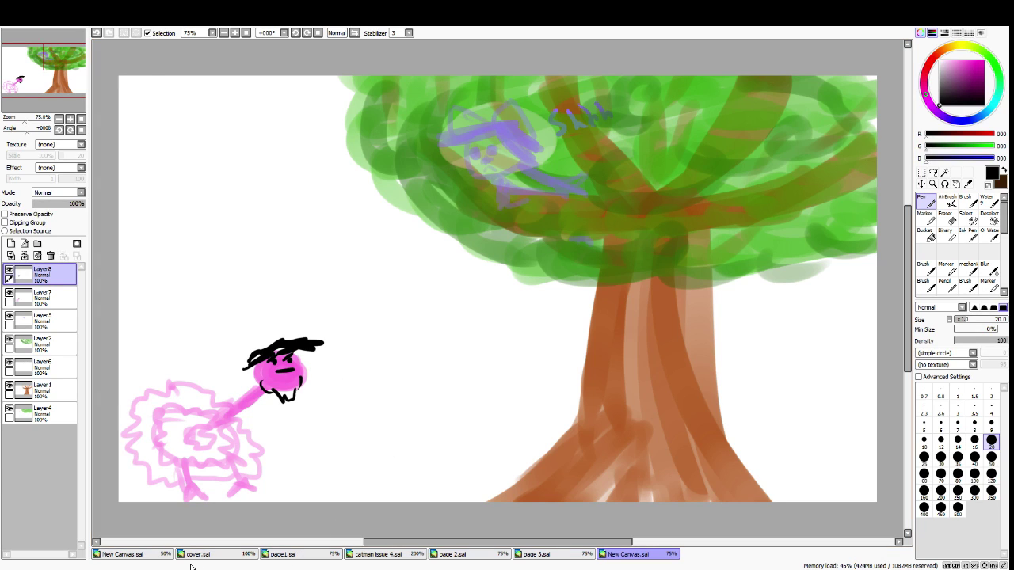
# Switch to cover.sai and fill in the ostrich's hair with thick black strokes on Layer5
pyautogui.click(127, 553)
pyautogui.click(198, 554)
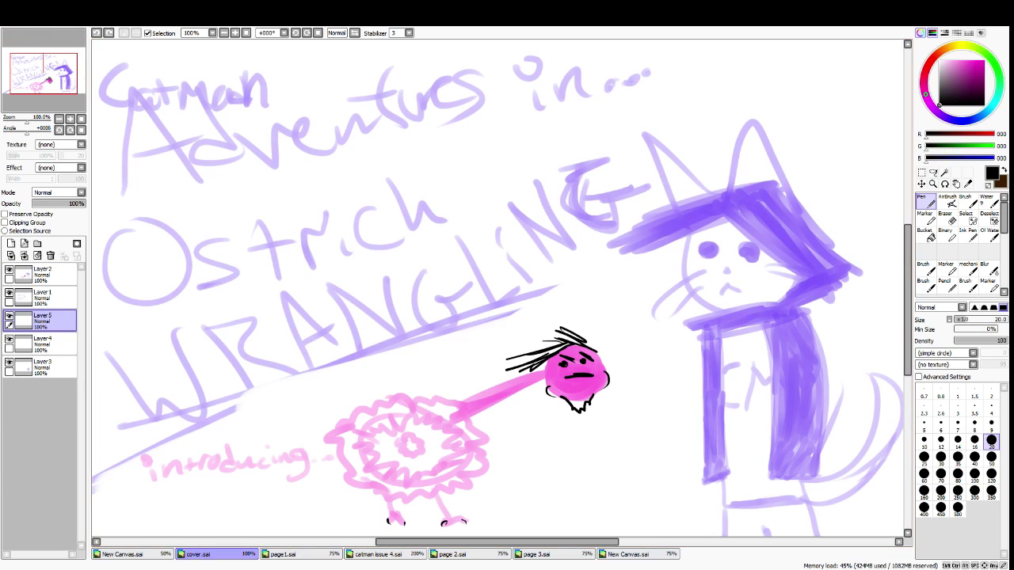
pyautogui.moveTo(533, 356)
pyautogui.mouseDown()
pyautogui.moveTo(590, 342)
pyautogui.moveTo(570, 327)
pyautogui.moveTo(576, 339)
pyautogui.mouseUp()
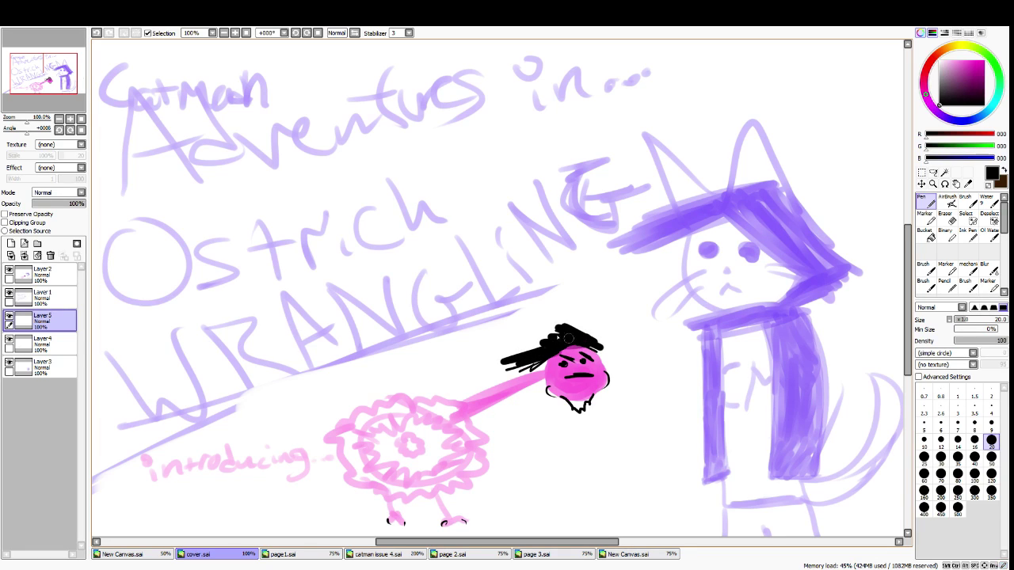
# Return to the tree canvas and draw black claws on the ostrich's feet
pyautogui.click(630, 554)
pyautogui.moveTo(575, 547); pyautogui.dragTo(565, 547)
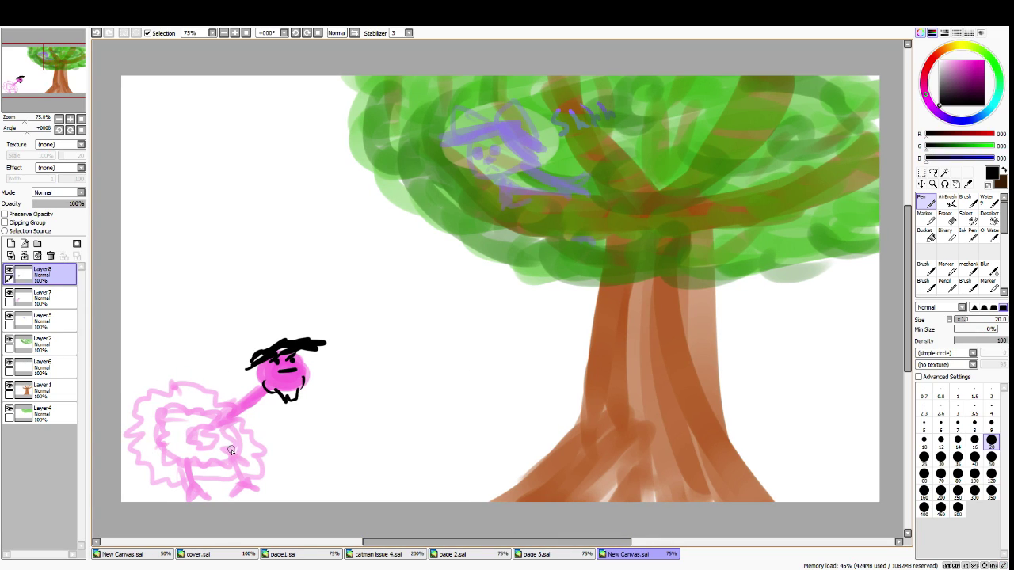
pyautogui.moveTo(235, 488); pyautogui.dragTo(260, 493)
# Merge Layer8 down into Layer7, then select the whole ostrich and move it closer to the tree
pyautogui.click(922, 172)
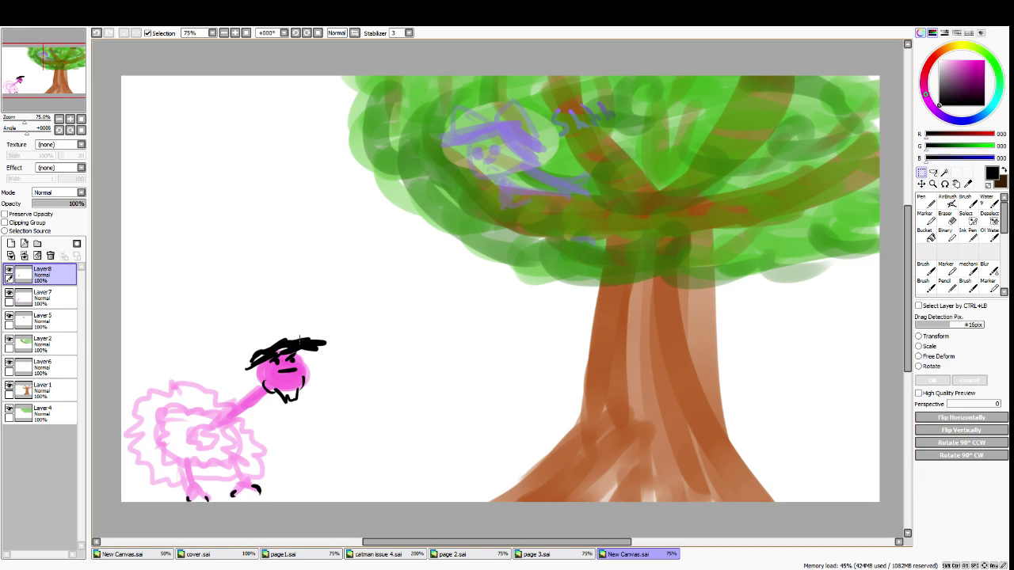
pyautogui.click(8, 293)
pyautogui.click(9, 293)
pyautogui.click(24, 255)
pyautogui.moveTo(354, 293); pyautogui.dragTo(127, 538)
pyautogui.moveTo(237, 396); pyautogui.dragTo(301, 388)
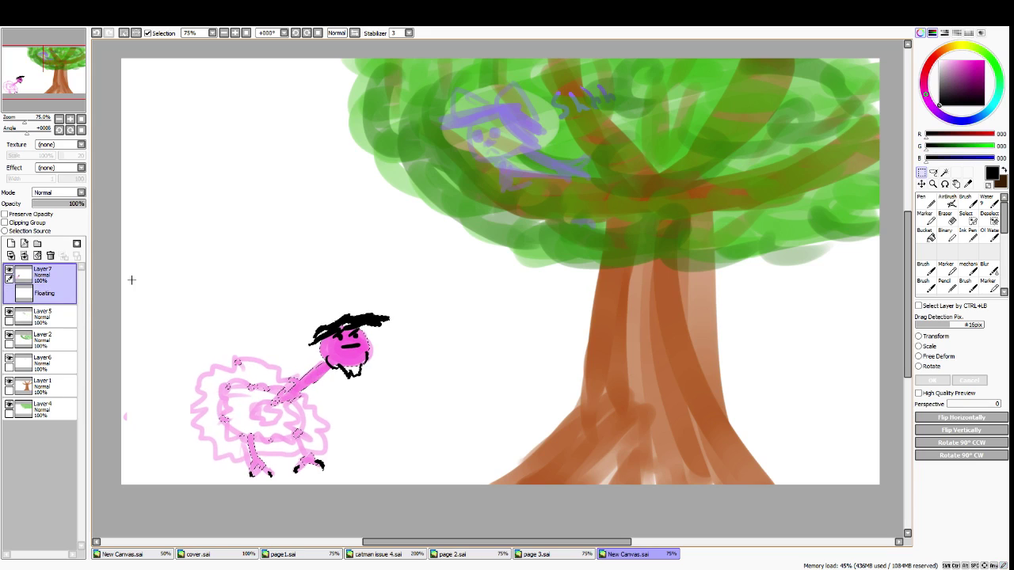
pyautogui.hotkey('ctrl', 'z')
pyautogui.click(190, 217)
pyautogui.moveTo(356, 283); pyautogui.dragTo(95, 535)
pyautogui.moveTo(236, 369); pyautogui.dragTo(327, 364)
pyautogui.hotkey('ctrl', 'd')
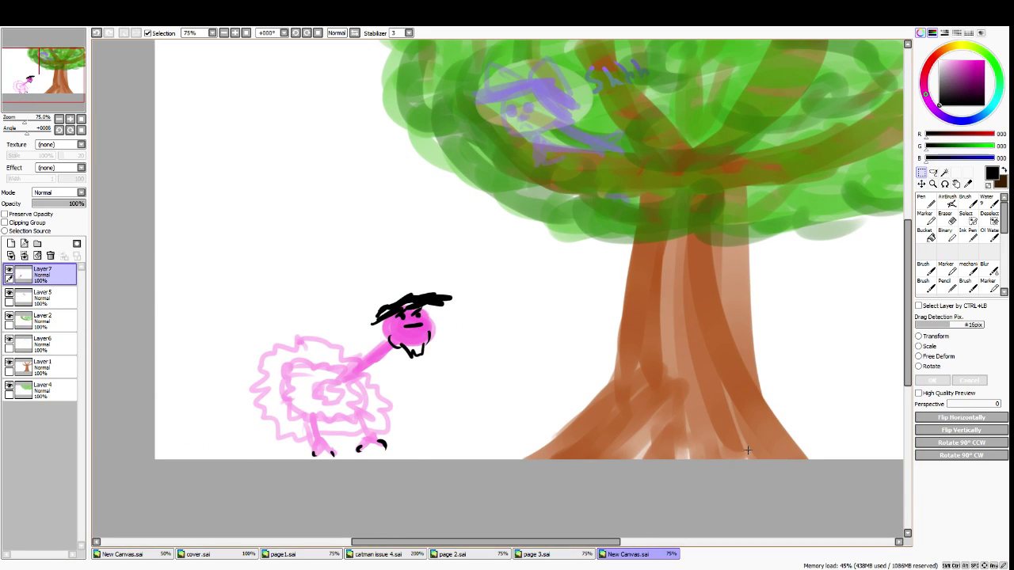
# Add a layer above Layer7 and draw a brown fence rail on both sides of the ostrich's head with the size 20 Pen
pyautogui.moveTo(909, 354); pyautogui.dragTo(909, 340)
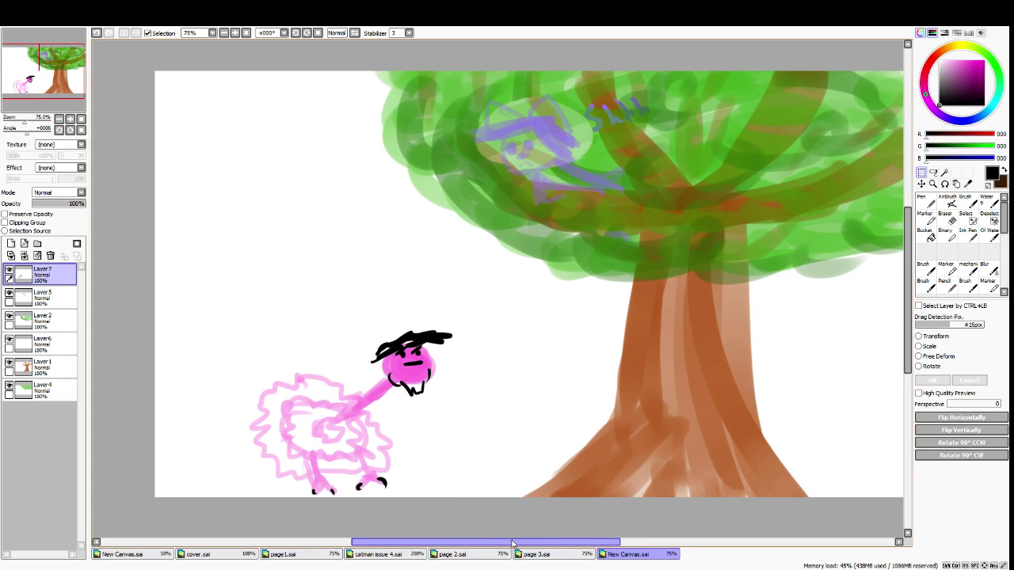
pyautogui.moveTo(471, 544); pyautogui.dragTo(501, 513)
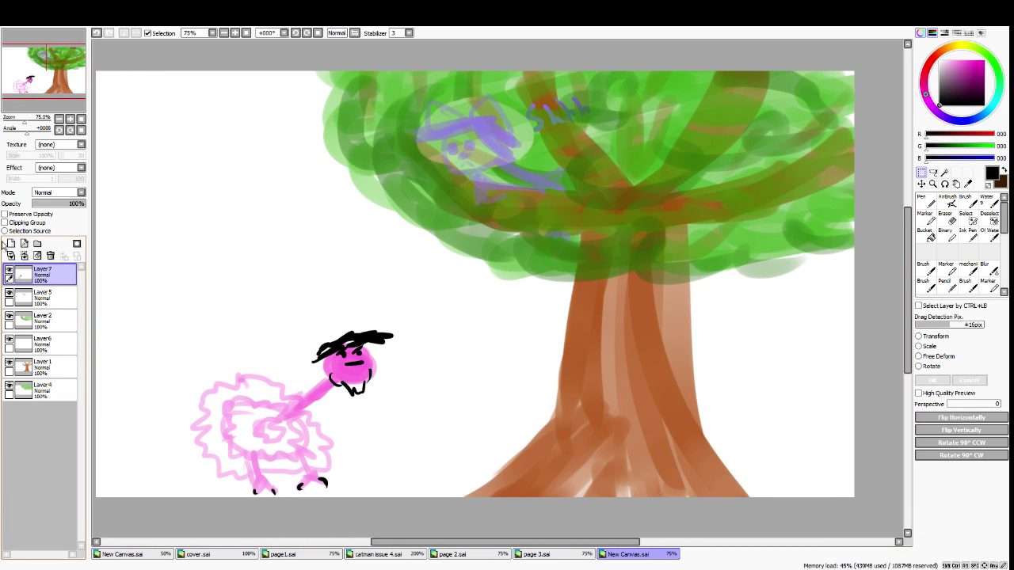
pyautogui.click(11, 243)
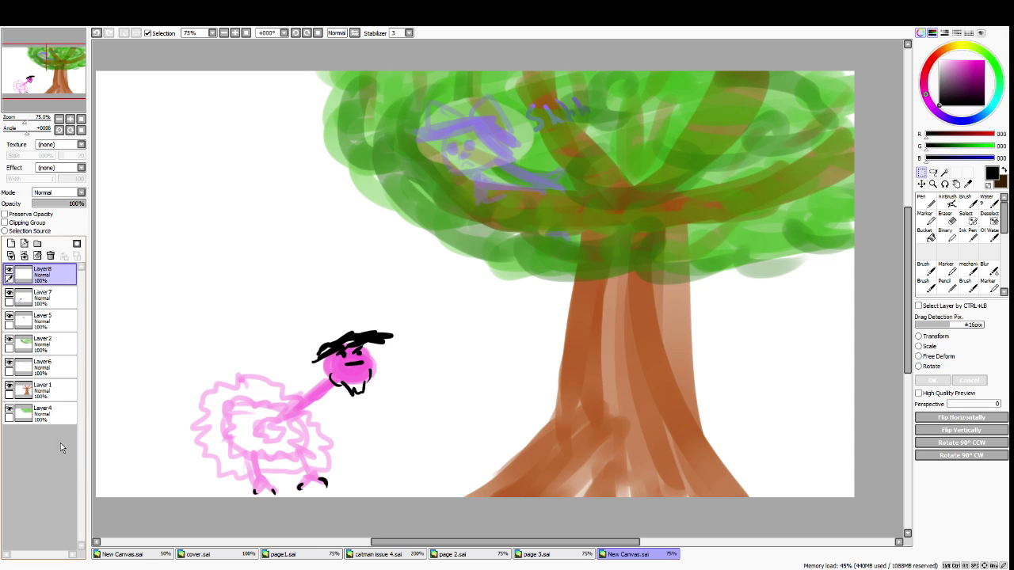
pyautogui.moveTo(983, 46); pyautogui.dragTo(941, 52)
pyautogui.click(983, 76)
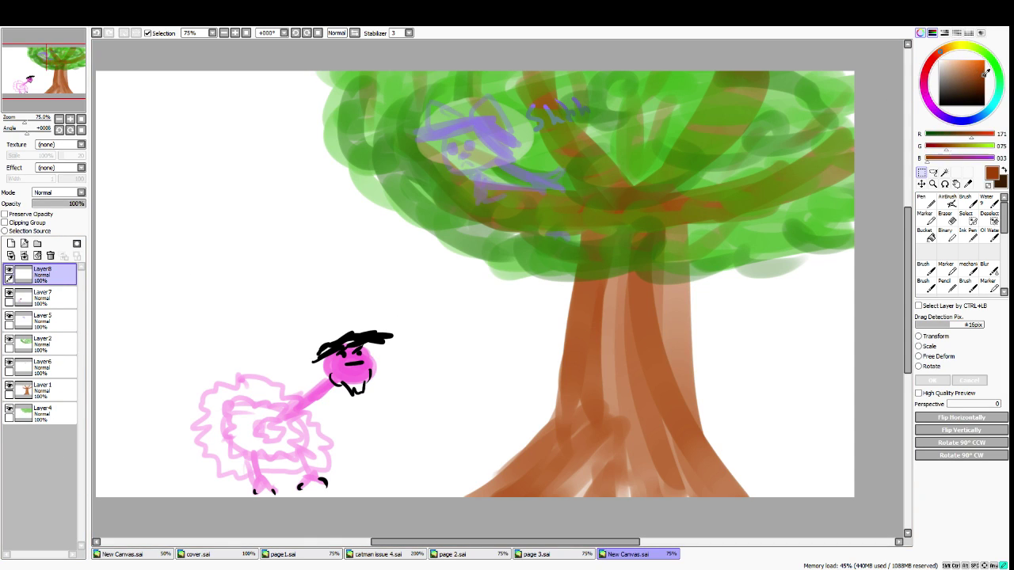
pyautogui.click(922, 200)
pyautogui.moveTo(96, 357); pyautogui.dragTo(303, 350)
pyautogui.moveTo(395, 351); pyautogui.dragTo(529, 353)
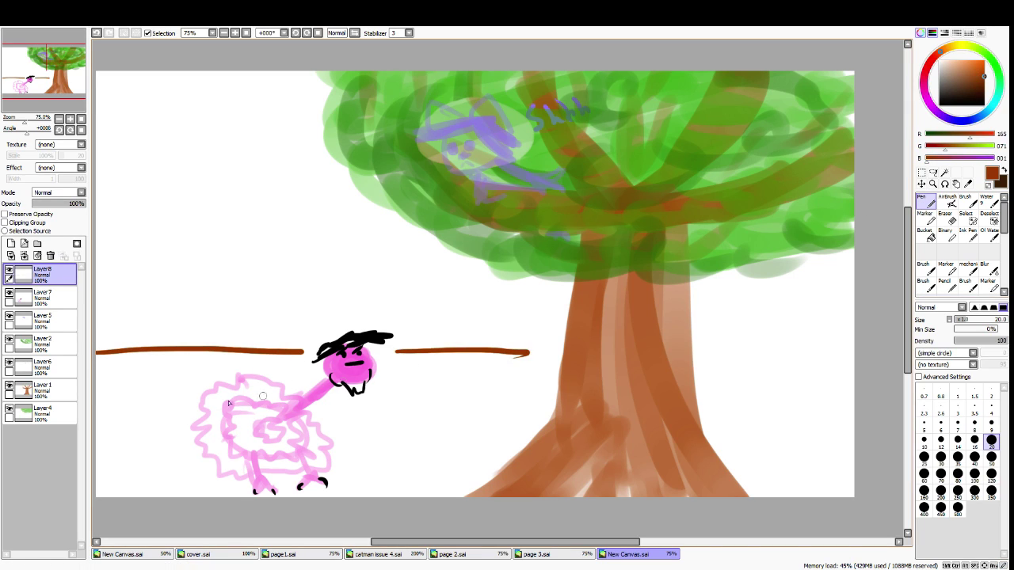
# Draw six brown vertical fence posts across the rail from the canvas's left edge toward the tree
pyautogui.moveTo(123, 325); pyautogui.dragTo(135, 419)
pyautogui.moveTo(195, 325); pyautogui.dragTo(188, 412)
pyautogui.moveTo(272, 323); pyautogui.dragTo(282, 412)
pyautogui.hotkey('ctrl', 'z')
pyautogui.moveTo(263, 336); pyautogui.dragTo(255, 415)
pyautogui.moveTo(329, 334); pyautogui.dragTo(341, 417)
pyautogui.moveTo(391, 324); pyautogui.dragTo(409, 410)
pyautogui.moveTo(474, 327); pyautogui.dragTo(494, 404)
# Move the fence layer to the bottom of the layer stack and draw a second rail below the first
pyautogui.moveTo(71, 277); pyautogui.dragTo(71, 421)
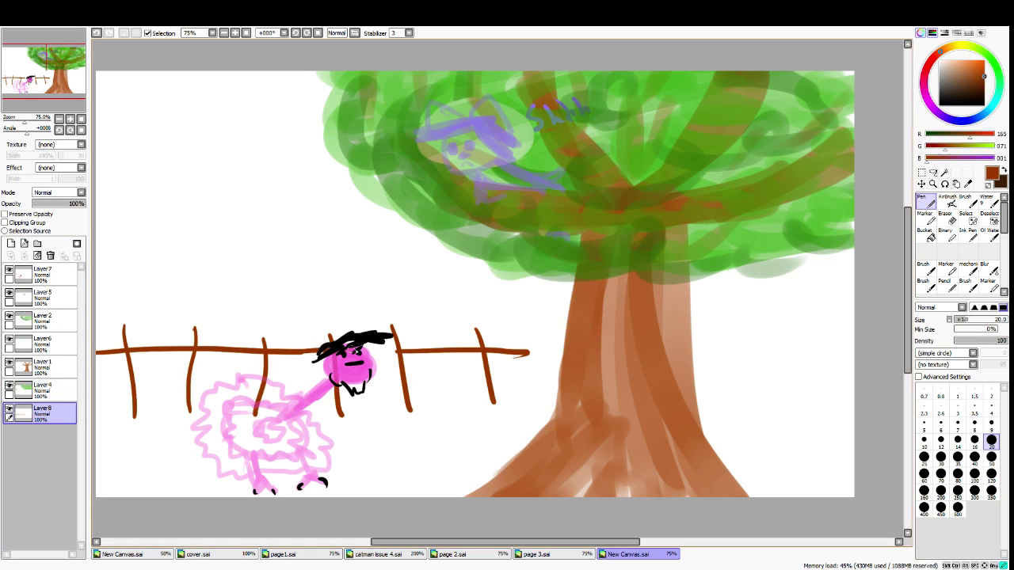
pyautogui.moveTo(101, 378); pyautogui.dragTo(535, 380)
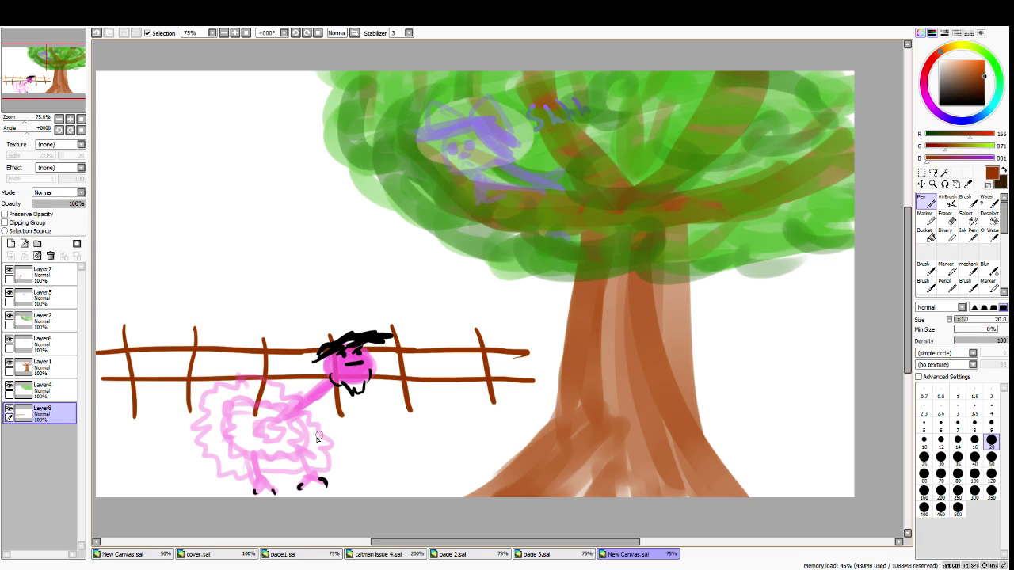
# Add a layer above Layer8, extend both fence rails to the trunk and draw one more post beside it
pyautogui.click(11, 244)
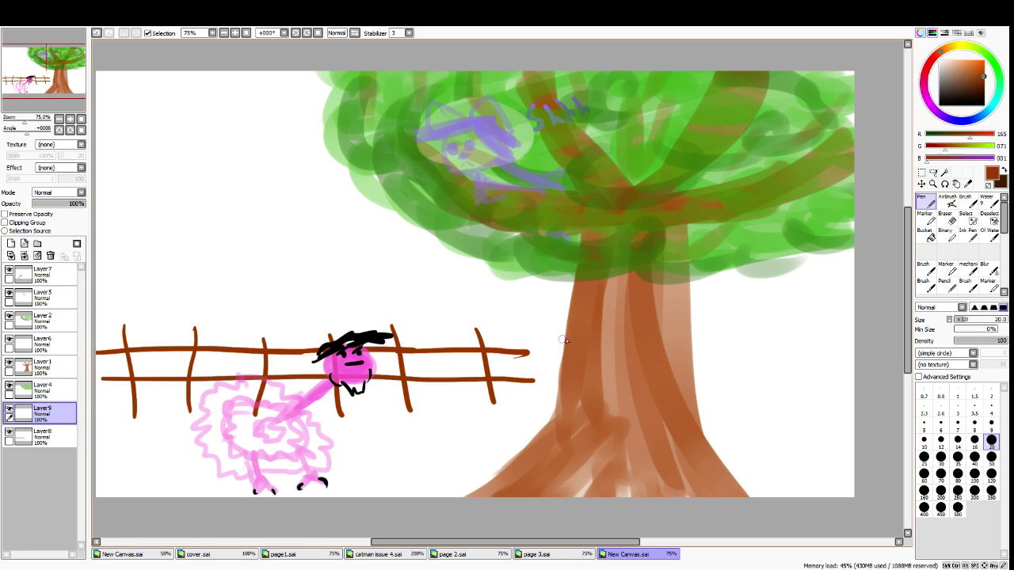
pyautogui.moveTo(516, 351); pyautogui.dragTo(564, 347)
pyautogui.moveTo(527, 379); pyautogui.dragTo(559, 377)
pyautogui.moveTo(542, 328); pyautogui.dragTo(552, 400)
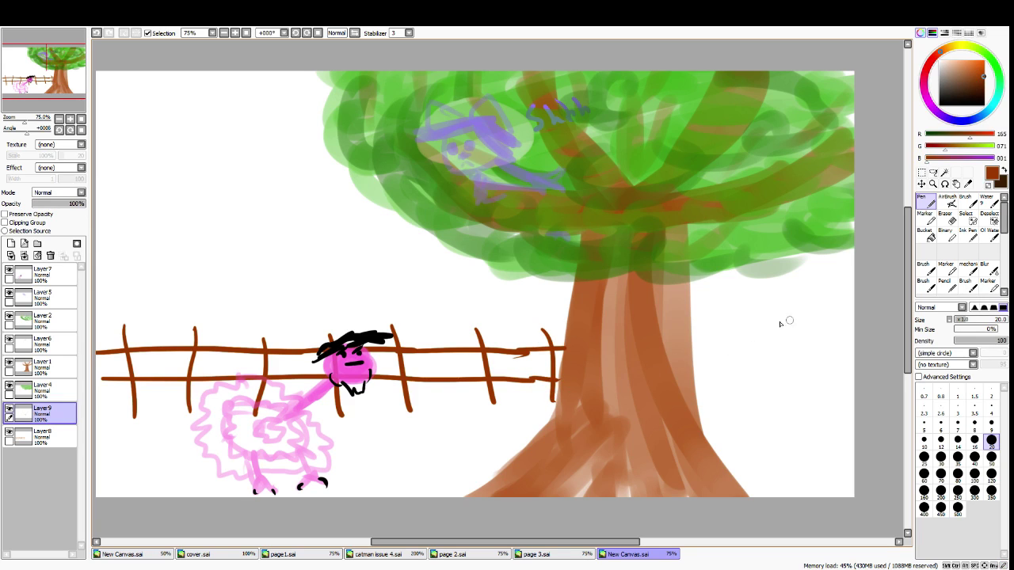
# Continue the brown fence from the trunk to the canvas's right edge with two rails and two posts
pyautogui.moveTo(691, 340); pyautogui.dragTo(854, 338)
pyautogui.moveTo(706, 390); pyautogui.dragTo(854, 372)
pyautogui.hotkey('ctrl', 'z')
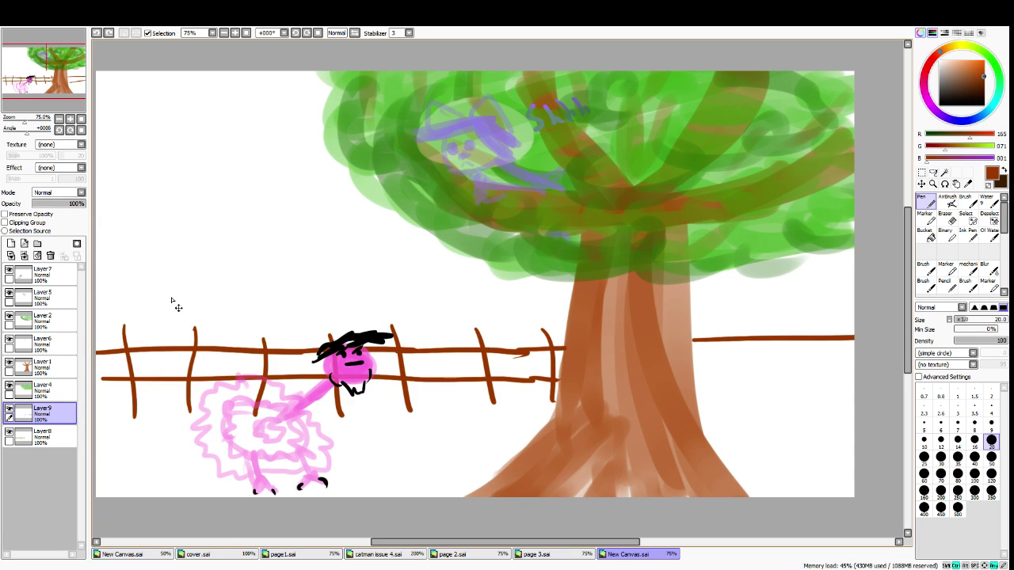
pyautogui.moveTo(686, 378); pyautogui.dragTo(830, 379)
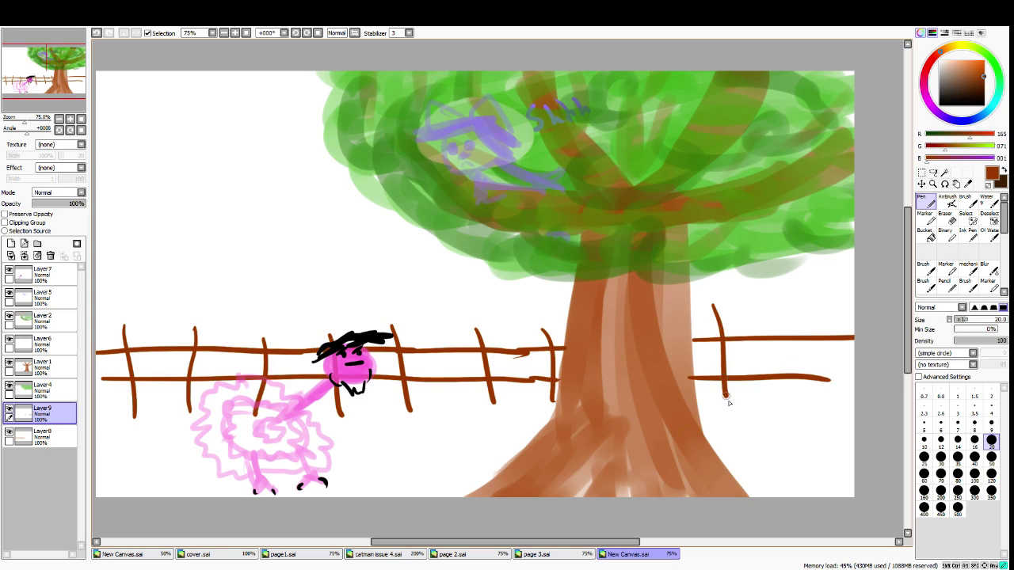
pyautogui.moveTo(789, 276); pyautogui.dragTo(807, 318)
pyautogui.hotkey('ctrl', 'z')
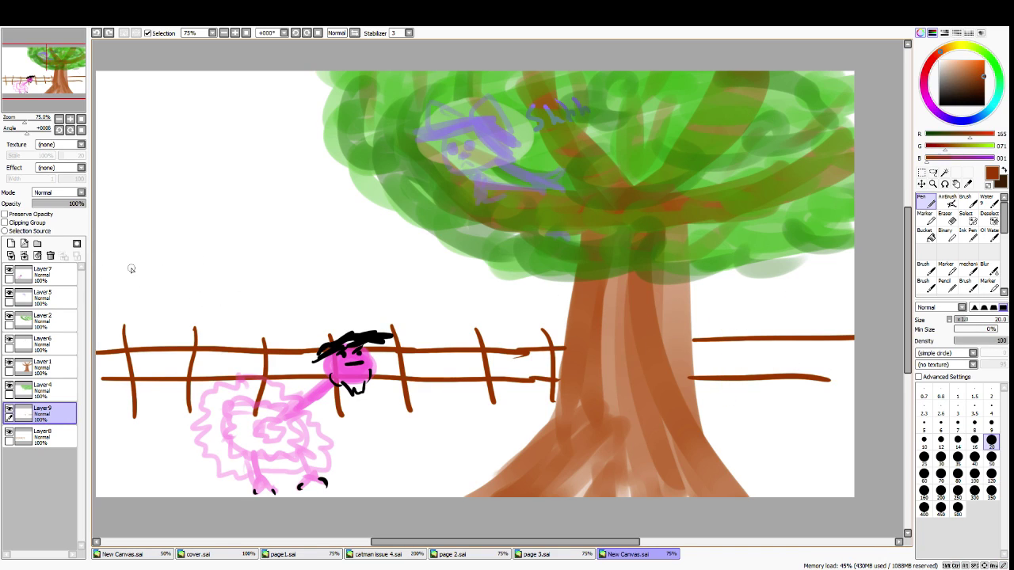
pyautogui.moveTo(724, 319)
pyautogui.mouseDown()
pyautogui.moveTo(741, 363)
pyautogui.moveTo(729, 374)
pyautogui.moveTo(737, 401)
pyautogui.mouseUp()
pyautogui.moveTo(799, 316)
pyautogui.mouseDown()
pyautogui.moveTo(810, 388)
pyautogui.moveTo(857, 376)
pyautogui.mouseUp()
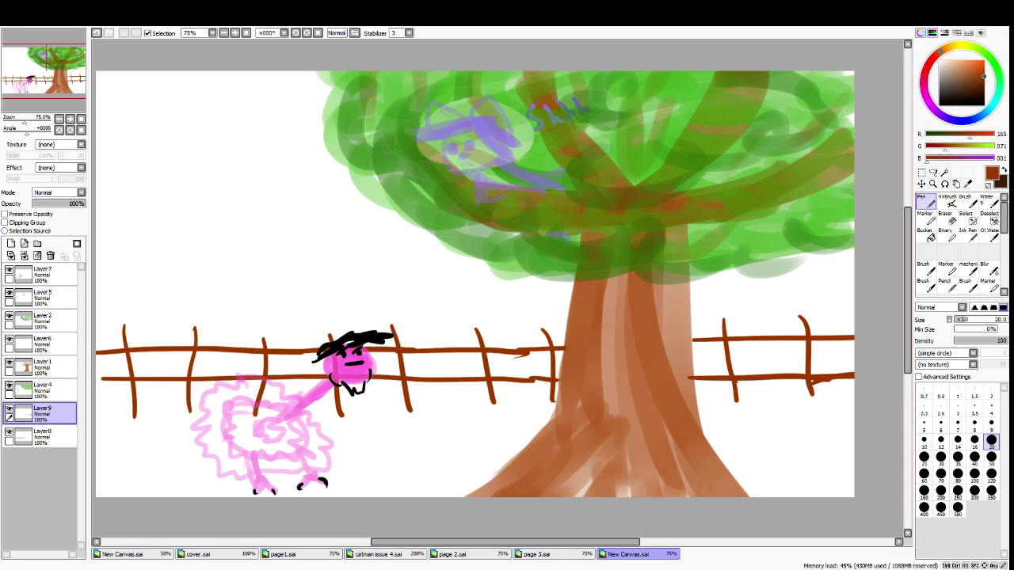
# Draw thin brown bark lines down the tree trunk and over its spreading base on Layer9
pyautogui.moveTo(606, 459); pyautogui.dragTo(566, 489)
pyautogui.moveTo(599, 465); pyautogui.dragTo(555, 496)
pyautogui.moveTo(609, 464)
pyautogui.mouseDown()
pyautogui.moveTo(626, 441)
pyautogui.moveTo(648, 445)
pyautogui.mouseUp()
pyautogui.moveTo(616, 344); pyautogui.dragTo(606, 428)
pyautogui.moveTo(646, 313); pyautogui.dragTo(667, 455)
pyautogui.moveTo(683, 494)
pyautogui.mouseDown()
pyautogui.moveTo(669, 473)
pyautogui.moveTo(637, 497)
pyautogui.mouseUp()
pyautogui.moveTo(562, 436); pyautogui.dragTo(521, 497)
pyautogui.moveTo(567, 382); pyautogui.dragTo(545, 471)
pyautogui.moveTo(589, 277); pyautogui.dragTo(553, 427)
pyautogui.moveTo(578, 277); pyautogui.dragTo(561, 419)
pyautogui.moveTo(630, 283); pyautogui.dragTo(618, 430)
pyautogui.moveTo(602, 294); pyautogui.dragTo(580, 445)
pyautogui.moveTo(586, 396); pyautogui.dragTo(494, 497)
pyautogui.moveTo(548, 450); pyautogui.dragTo(489, 497)
pyautogui.moveTo(605, 413); pyautogui.dragTo(549, 459)
pyautogui.moveTo(649, 263); pyautogui.dragTo(675, 461)
pyautogui.moveTo(674, 292); pyautogui.dragTo(723, 496)
pyautogui.moveTo(667, 444); pyautogui.dragTo(710, 496)
pyautogui.moveTo(654, 353); pyautogui.dragTo(630, 497)
pyautogui.moveTo(622, 407); pyautogui.dragTo(634, 497)
pyautogui.moveTo(613, 361); pyautogui.dragTo(605, 458)
pyautogui.moveTo(622, 271); pyautogui.dragTo(574, 401)
pyautogui.moveTo(594, 358); pyautogui.dragTo(548, 496)
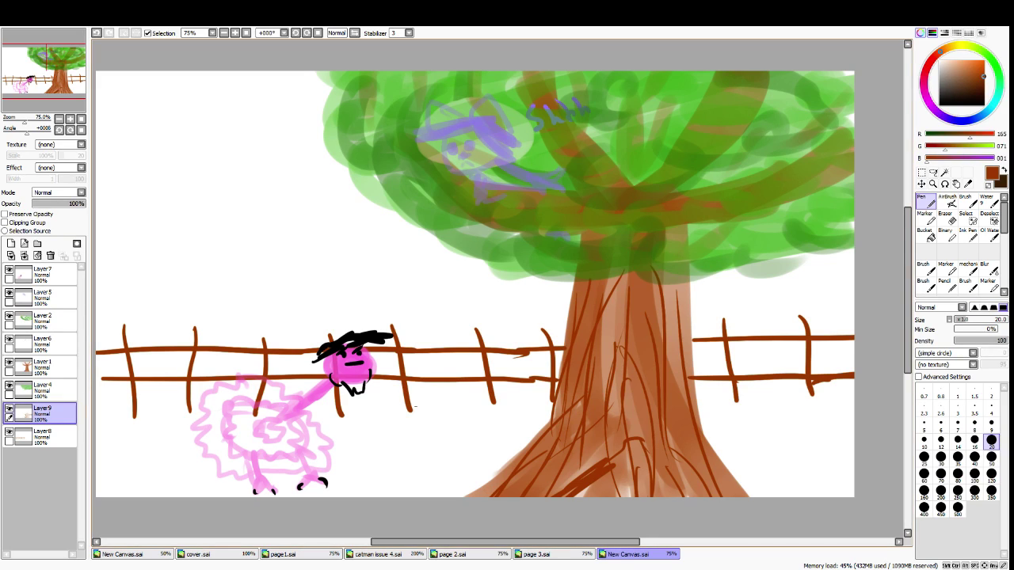
# Draw brown bark lines along the tree's branches on Layer1
pyautogui.click(52, 370)
pyautogui.moveTo(529, 76); pyautogui.dragTo(575, 155)
pyautogui.moveTo(556, 122); pyautogui.dragTo(632, 193)
pyautogui.moveTo(589, 163)
pyautogui.mouseDown()
pyautogui.moveTo(626, 203)
pyautogui.moveTo(689, 123)
pyautogui.mouseUp()
pyautogui.moveTo(667, 170)
pyautogui.mouseDown()
pyautogui.moveTo(716, 125)
pyautogui.moveTo(740, 73)
pyautogui.mouseUp()
pyautogui.moveTo(657, 194); pyautogui.dragTo(721, 120)
pyautogui.moveTo(659, 237); pyautogui.dragTo(750, 209)
pyautogui.moveTo(659, 214)
pyautogui.mouseDown()
pyautogui.moveTo(808, 173)
pyautogui.moveTo(747, 195)
pyautogui.mouseUp()
pyautogui.moveTo(435, 176)
pyautogui.mouseDown()
pyautogui.moveTo(520, 214)
pyautogui.moveTo(588, 211)
pyautogui.mouseUp()
pyautogui.moveTo(457, 87); pyautogui.dragTo(496, 162)
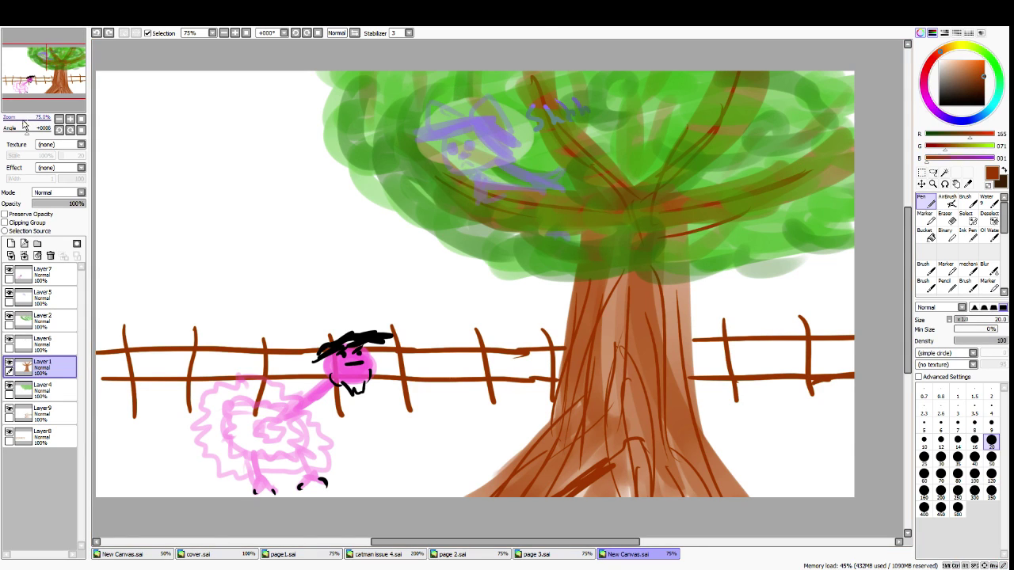
# Look through the other open comic pages, examine page 3.sai, and return to the tree canvas
pyautogui.click(315, 554)
pyautogui.click(380, 555)
pyautogui.click(460, 556)
pyautogui.click(497, 557)
pyautogui.click(526, 556)
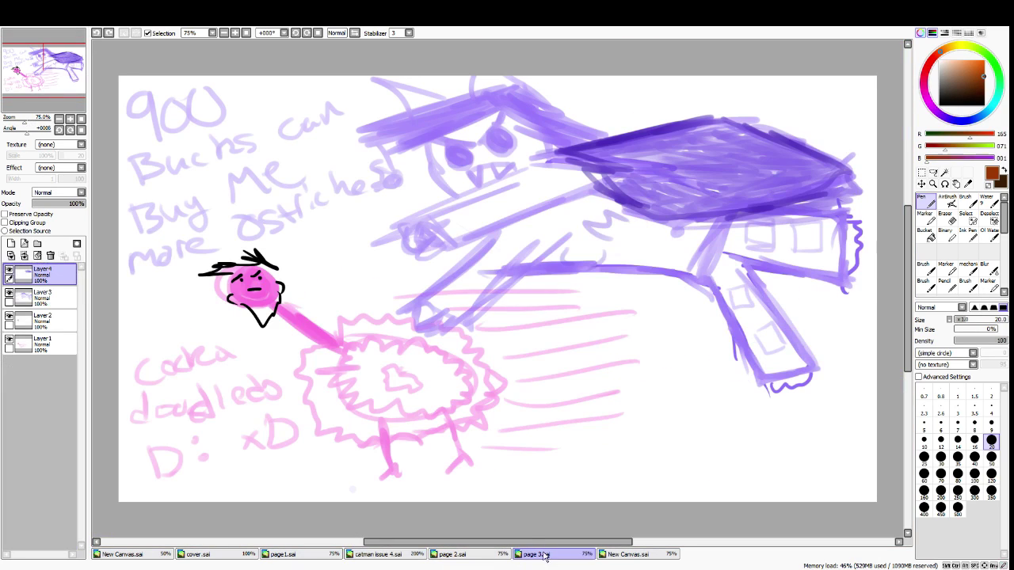
pyautogui.moveTo(541, 543); pyautogui.dragTo(535, 547)
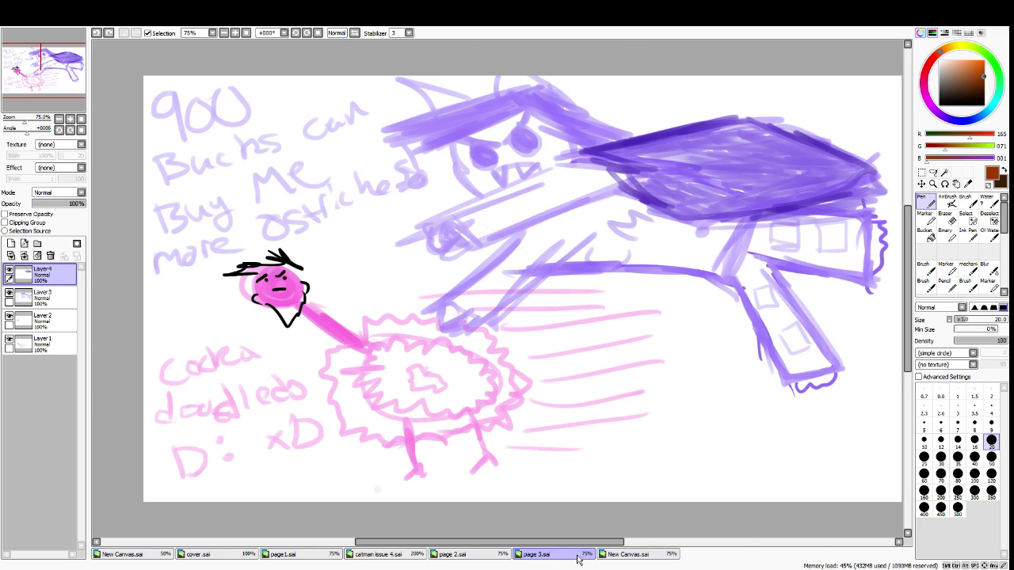
pyautogui.click(565, 556)
pyautogui.click(564, 556)
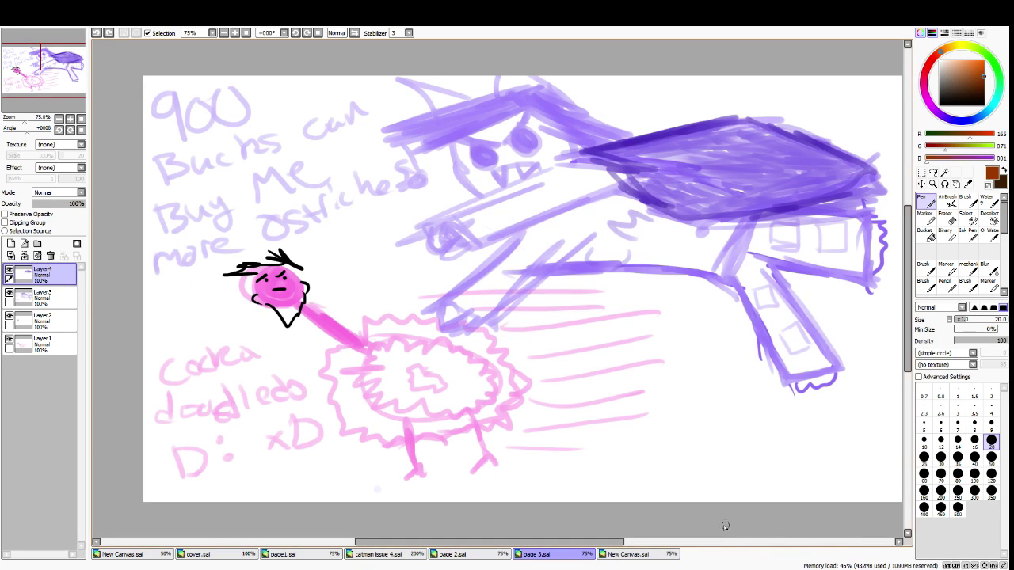
pyautogui.click(653, 556)
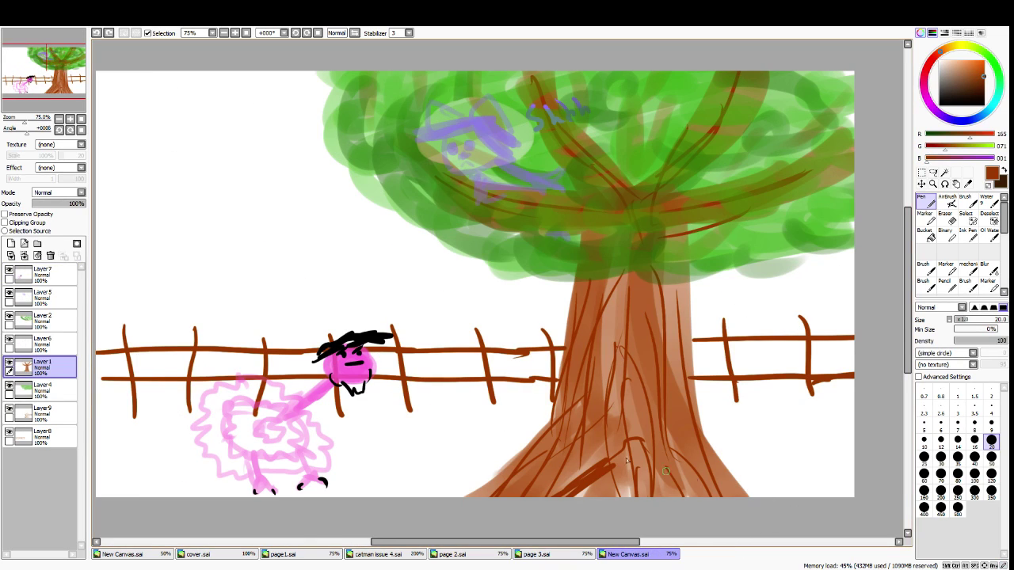
# Write "I smell cat..." above the fence over the ostrich with a brush, using the pink sampled from the ostrich's head
pyautogui.keyDown('alt'); pyautogui.click(339, 372); pyautogui.keyUp('alt')
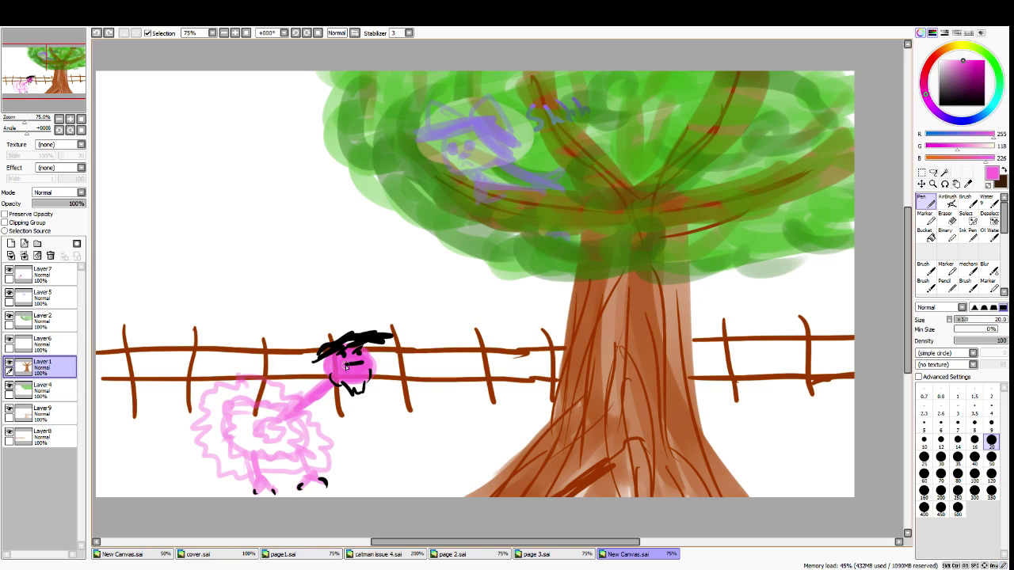
pyautogui.click(924, 267)
pyautogui.moveTo(123, 213)
pyautogui.mouseDown()
pyautogui.moveTo(155, 208)
pyautogui.moveTo(147, 229)
pyautogui.mouseUp()
pyautogui.moveTo(135, 233)
pyautogui.mouseDown()
pyautogui.moveTo(190, 207)
pyautogui.moveTo(212, 220)
pyautogui.mouseUp()
pyautogui.moveTo(218, 211)
pyautogui.mouseDown()
pyautogui.moveTo(255, 204)
pyautogui.moveTo(265, 182)
pyautogui.moveTo(275, 197)
pyautogui.mouseUp()
pyautogui.moveTo(139, 258)
pyautogui.mouseDown()
pyautogui.moveTo(151, 263)
pyautogui.moveTo(118, 277)
pyautogui.moveTo(128, 274)
pyautogui.mouseUp()
pyautogui.moveTo(161, 241); pyautogui.dragTo(166, 263)
pyautogui.moveTo(153, 252); pyautogui.dragTo(171, 248)
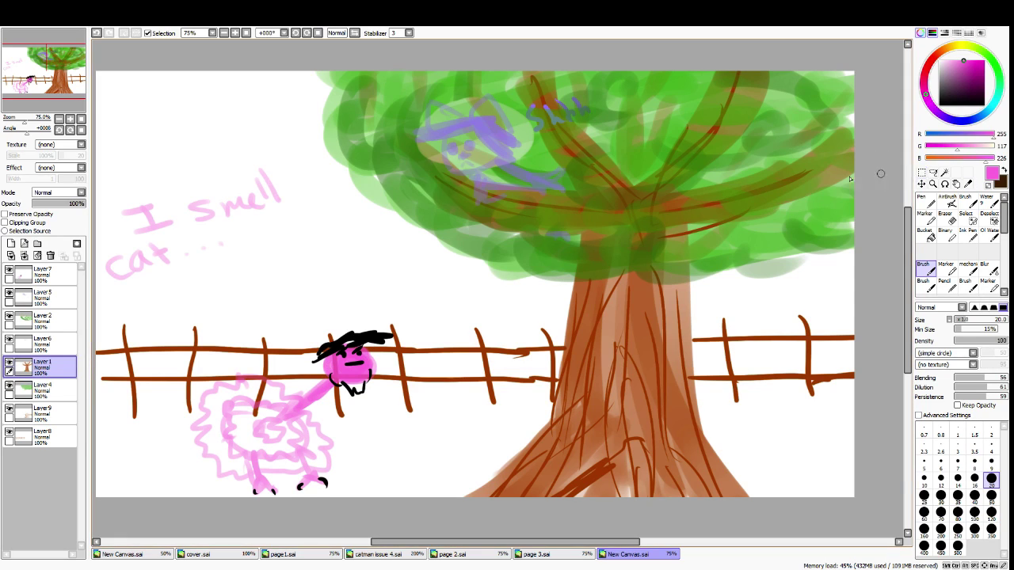
# Select the "I smell cat..." lettering, move it closer to the ostrich's head, and deselect it
pyautogui.click(921, 172)
pyautogui.moveTo(276, 152); pyautogui.dragTo(91, 321)
pyautogui.moveTo(269, 215); pyautogui.dragTo(324, 249)
pyautogui.hotkey('ctrl', 'd')
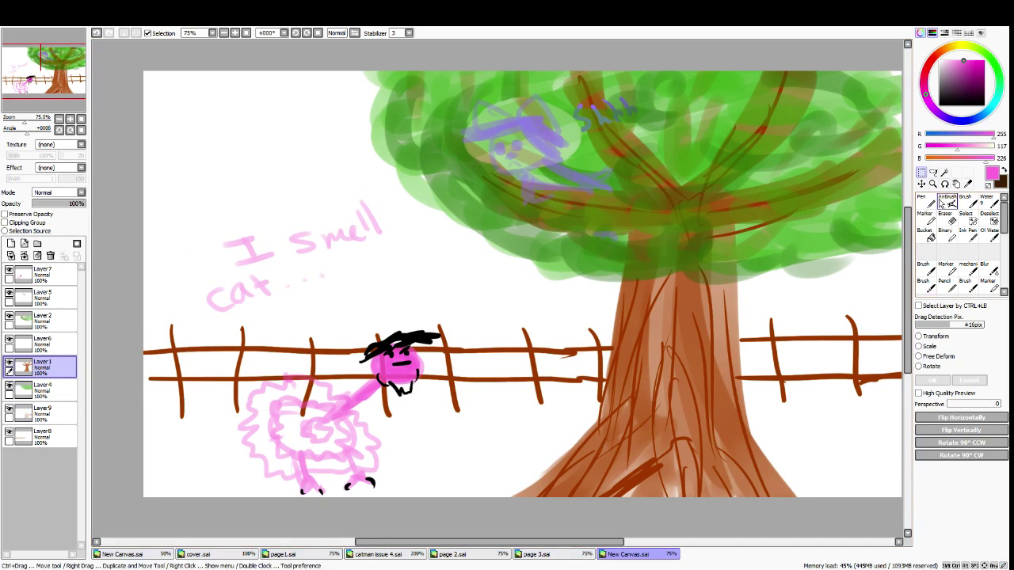
pyautogui.click(923, 202)
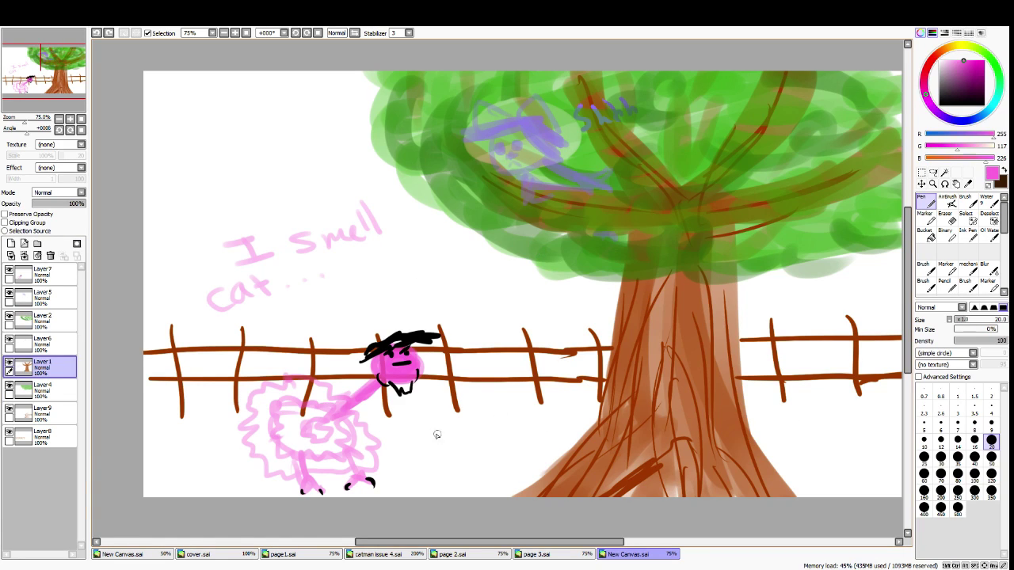
pyautogui.moveTo(489, 543)
pyautogui.mouseDown()
pyautogui.moveTo(508, 543)
pyautogui.moveTo(499, 543)
pyautogui.mouseUp()
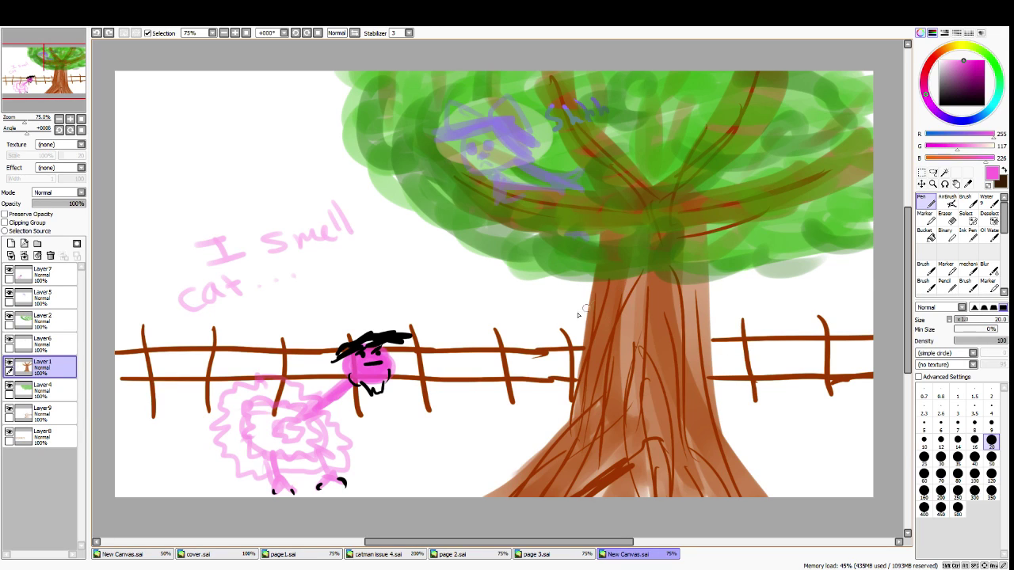
pyautogui.moveTo(565, 344)
pyautogui.mouseDown()
pyautogui.moveTo(511, 403)
pyautogui.moveTo(377, 181)
pyautogui.mouseUp()
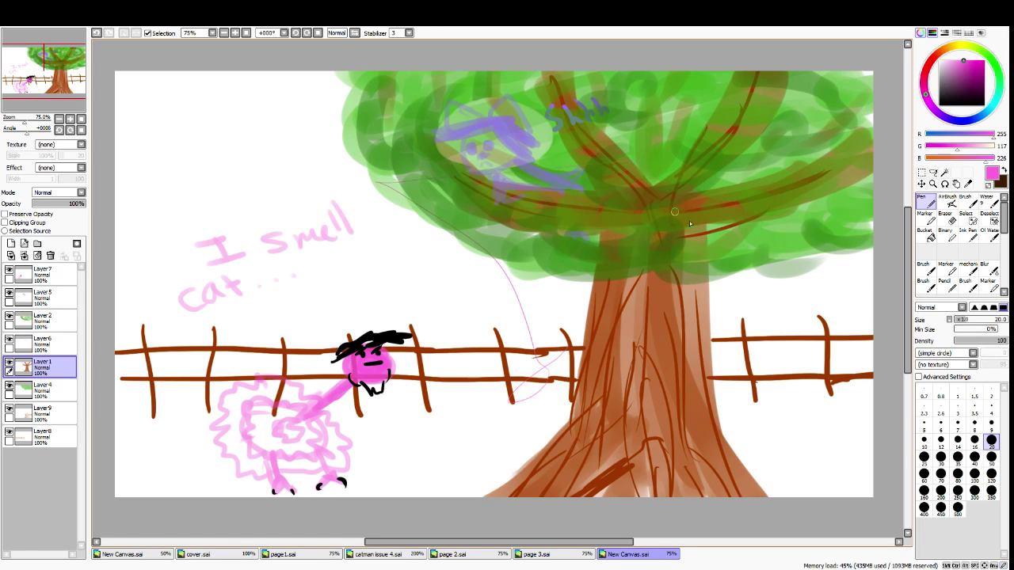
pyautogui.moveTo(432, 303)
pyautogui.mouseDown()
pyautogui.moveTo(525, 312)
pyautogui.moveTo(652, 294)
pyautogui.moveTo(452, 410)
pyautogui.moveTo(601, 321)
pyautogui.moveTo(449, 382)
pyautogui.moveTo(353, 251)
pyautogui.moveTo(323, 295)
pyautogui.moveTo(444, 255)
pyautogui.moveTo(522, 427)
pyautogui.moveTo(570, 406)
pyautogui.moveTo(358, 119)
pyautogui.moveTo(488, 317)
pyautogui.moveTo(717, 317)
pyautogui.moveTo(729, 364)
pyautogui.moveTo(770, 427)
pyautogui.moveTo(792, 396)
pyautogui.moveTo(753, 372)
pyautogui.moveTo(838, 306)
pyautogui.moveTo(725, 333)
pyautogui.mouseUp()
pyautogui.hotkey('ctrl', 'z')
pyautogui.hotkey('ctrl', 'z')
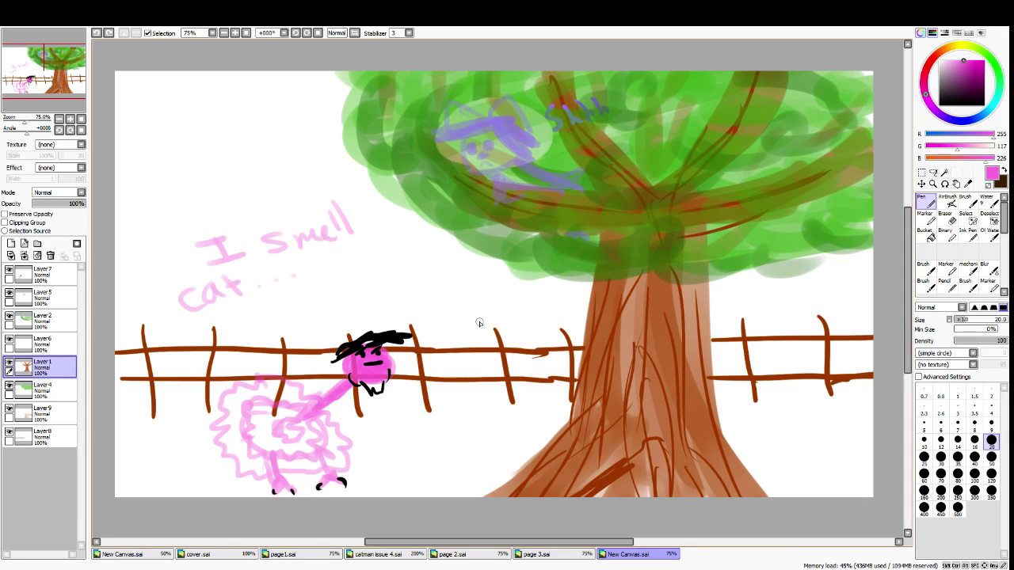
# Save the tree scene as "page 2 p 5" in the issue folder and create a new 1920 x 1080 pixel canvas
pyautogui.hotkey('ctrl', 's')
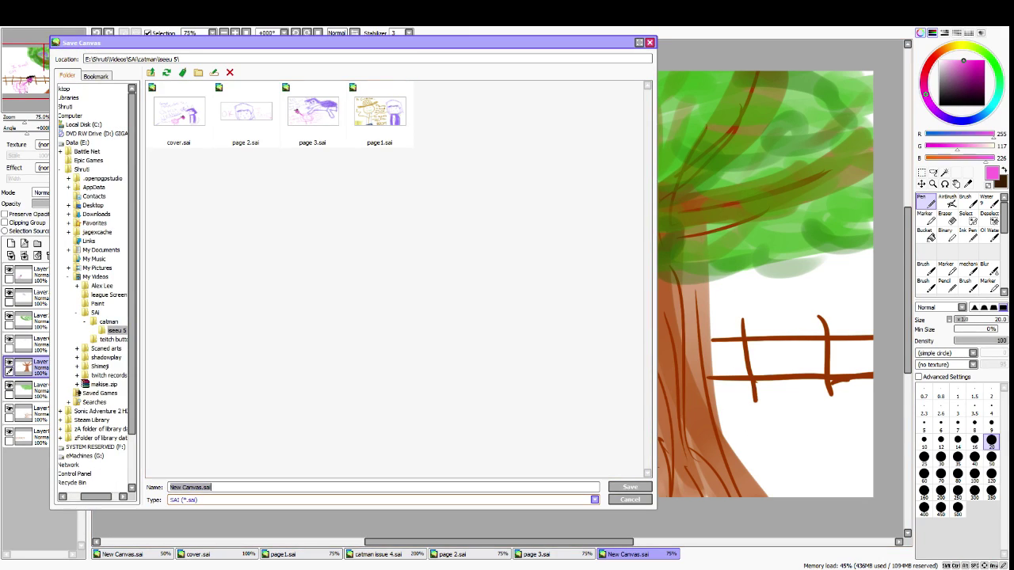
pyautogui.write('page 2 p 5')
pyautogui.press('Return')
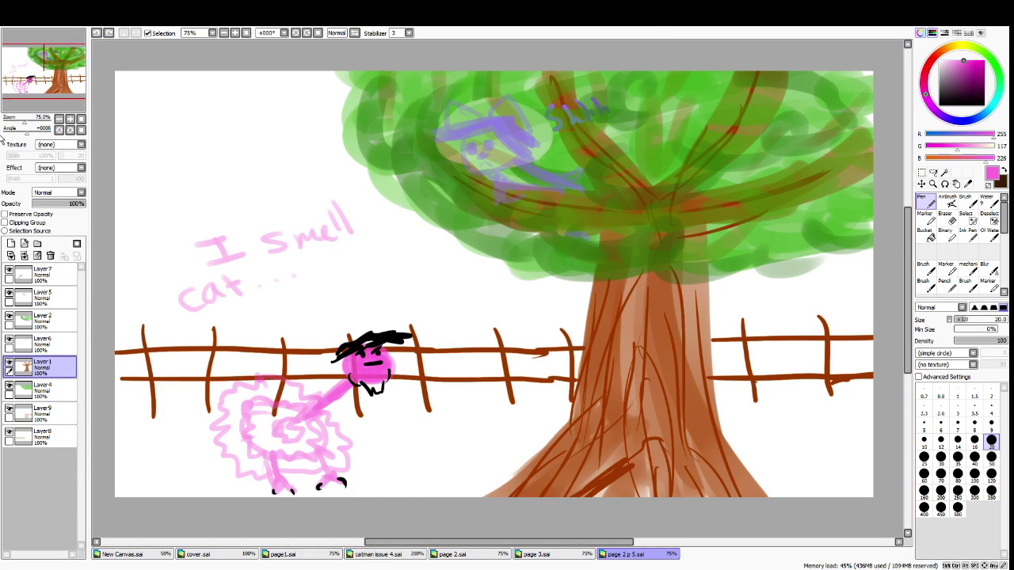
pyautogui.click(11, 29)
pyautogui.click(26, 38)
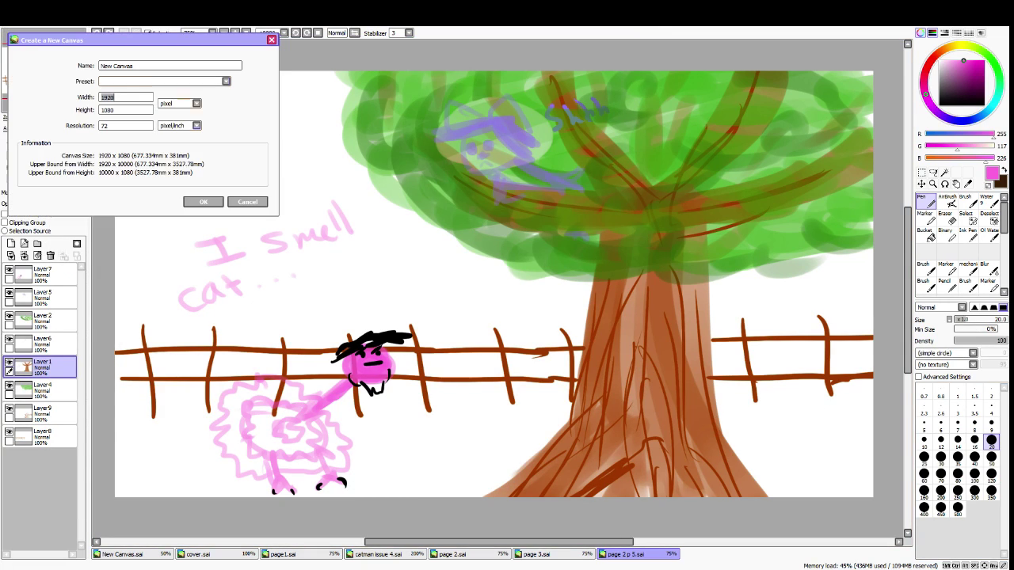
pyautogui.click(204, 201)
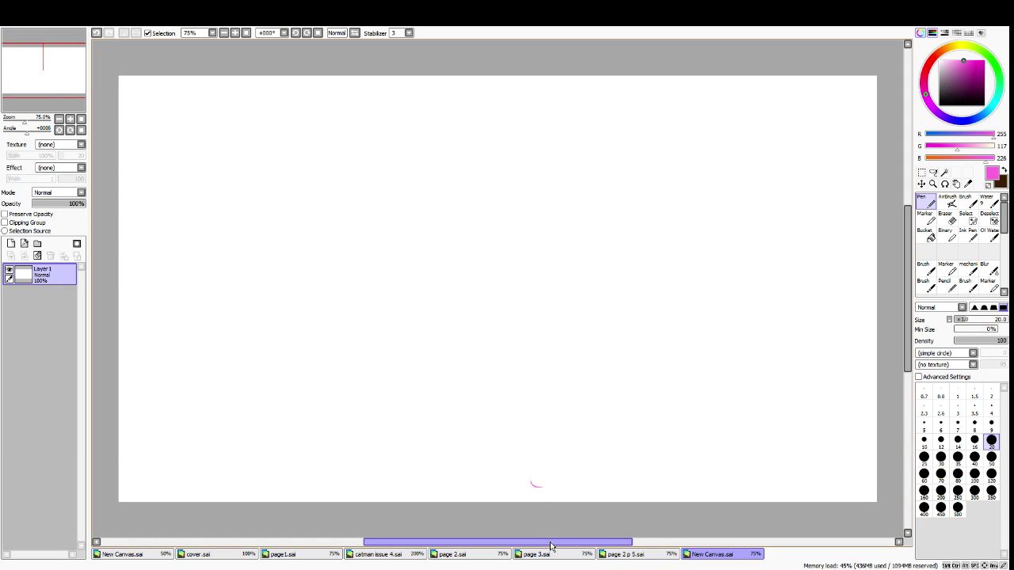
# On page 3.sai, merge the topmost layer, Layer4, down into Layer3
pyautogui.click(554, 554)
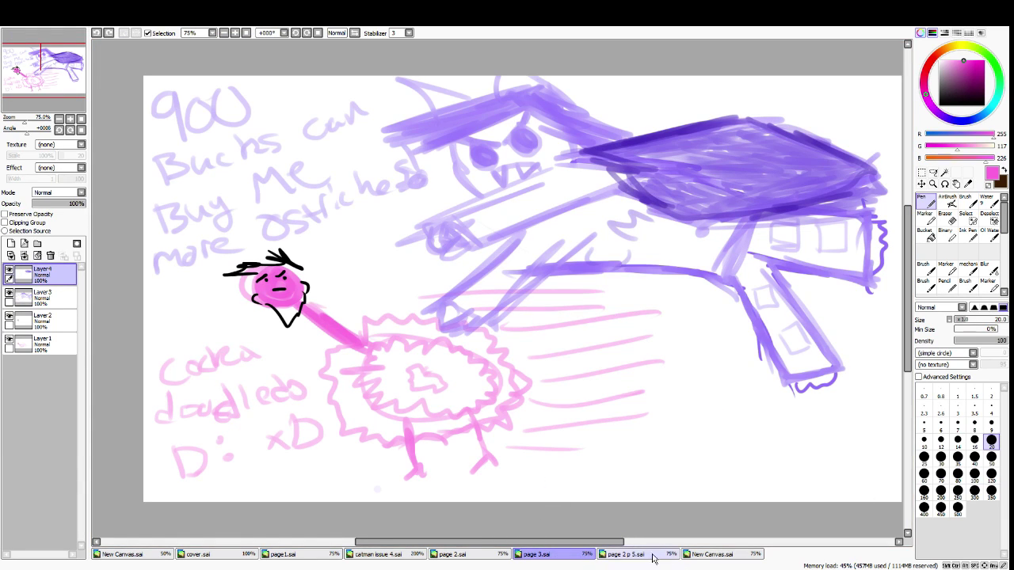
pyautogui.click(921, 172)
pyautogui.click(44, 296)
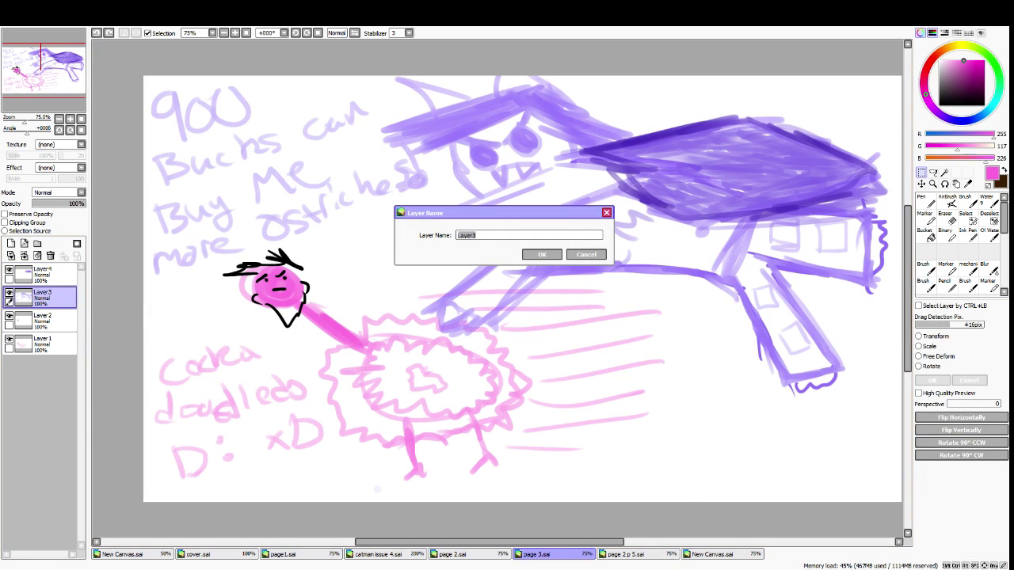
pyautogui.click(586, 255)
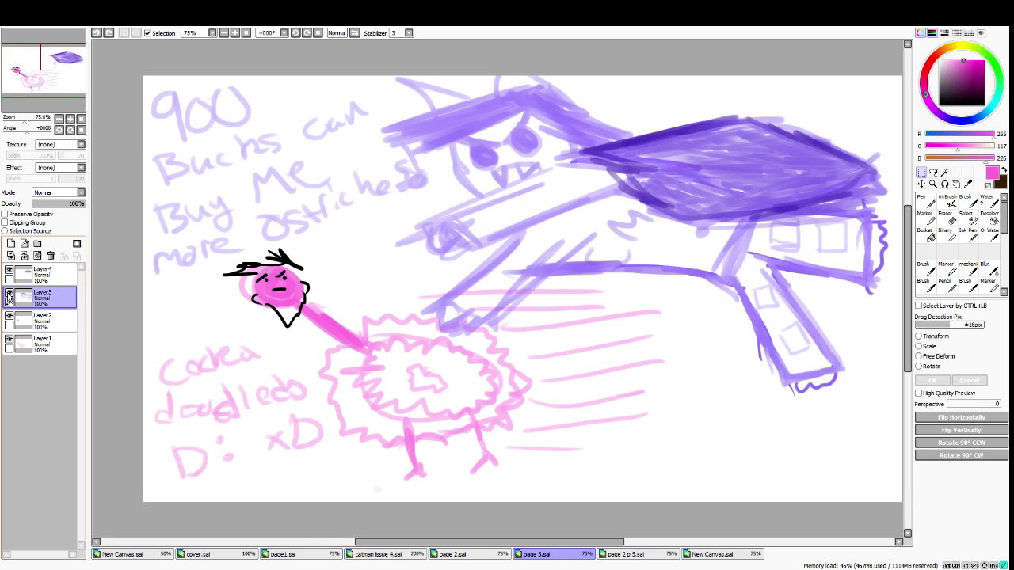
pyautogui.click(44, 274)
pyautogui.click(9, 271)
pyautogui.click(9, 271)
pyautogui.click(23, 255)
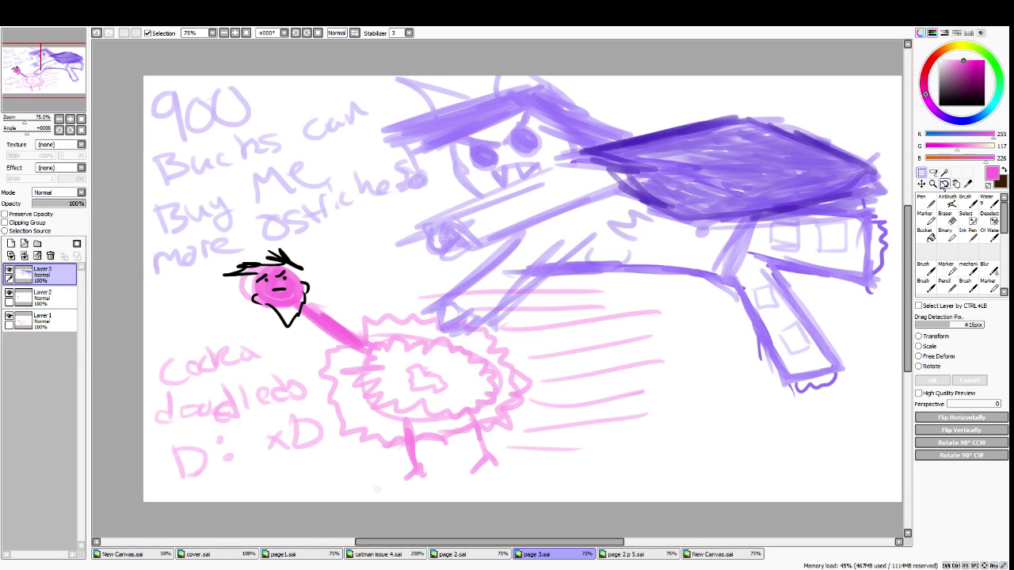
# Lasso the flying purple Catman and rotate him counter-clockwise so he dives toward the ostrich, applying the transform
pyautogui.click(933, 171)
pyautogui.moveTo(836, 120)
pyautogui.mouseDown()
pyautogui.moveTo(541, 42)
pyautogui.moveTo(408, 35)
pyautogui.mouseUp()
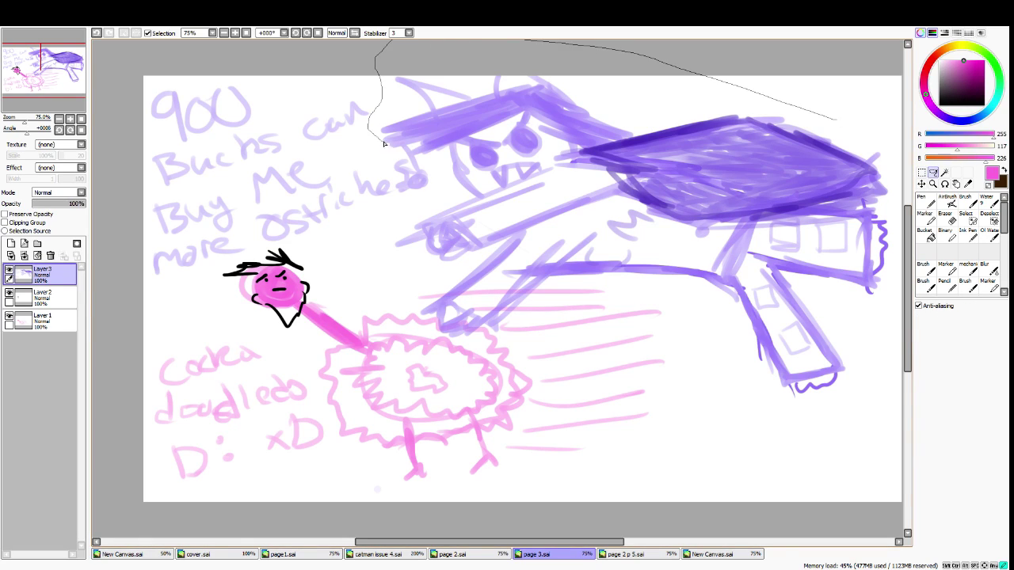
pyautogui.moveTo(440, 189)
pyautogui.mouseDown()
pyautogui.moveTo(400, 213)
pyautogui.moveTo(404, 281)
pyautogui.mouseUp()
pyautogui.moveTo(438, 340)
pyautogui.mouseDown()
pyautogui.moveTo(799, 418)
pyautogui.moveTo(903, 423)
pyautogui.mouseUp()
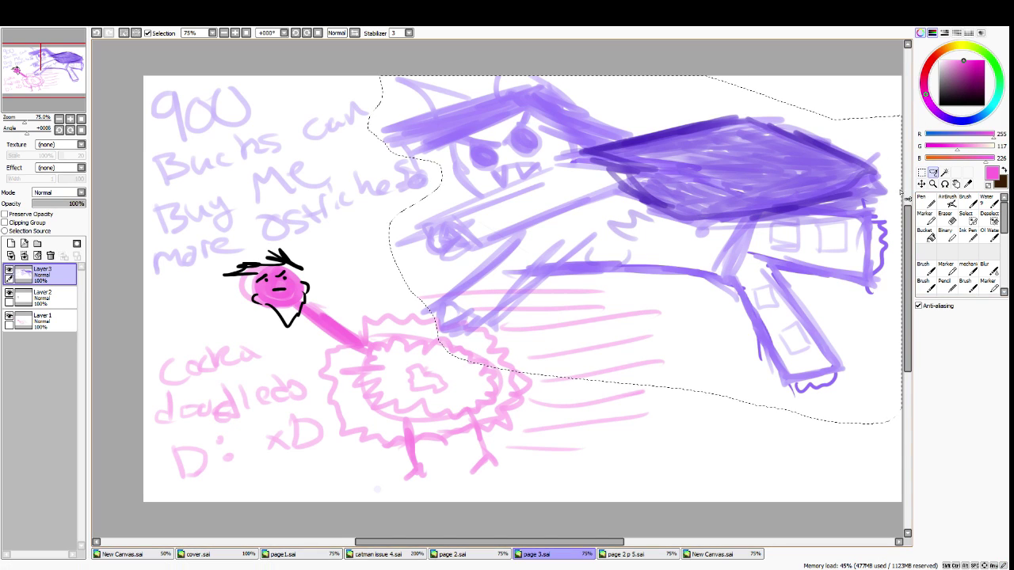
pyautogui.hotkey('ctrl', 't')
pyautogui.moveTo(332, 220)
pyautogui.mouseDown()
pyautogui.moveTo(340, 294)
pyautogui.moveTo(371, 361)
pyautogui.mouseUp()
pyautogui.moveTo(580, 245)
pyautogui.mouseDown()
pyautogui.moveTo(613, 220)
pyautogui.moveTo(591, 229)
pyautogui.moveTo(632, 226)
pyautogui.moveTo(564, 230)
pyautogui.mouseUp()
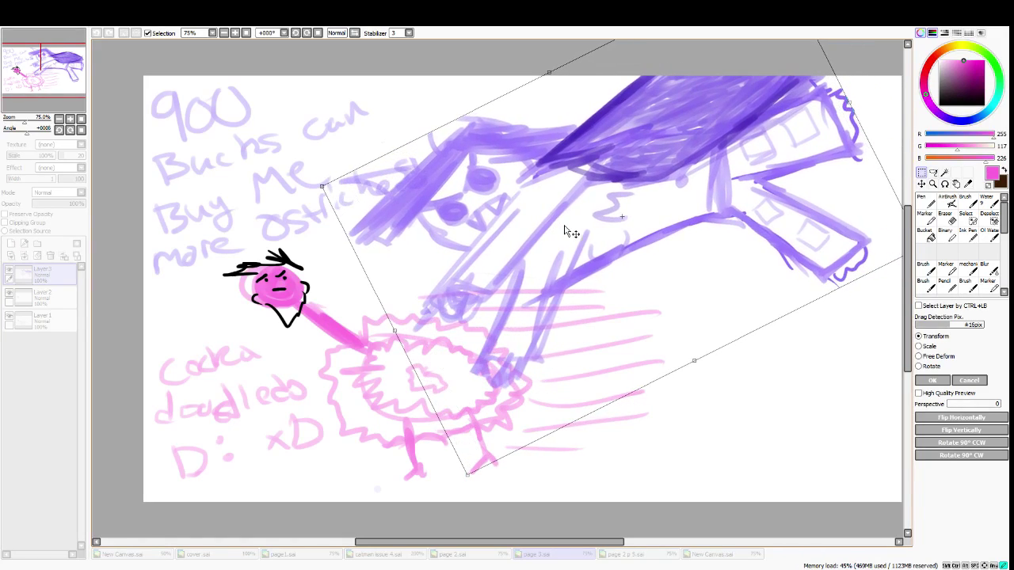
pyautogui.press('Return')
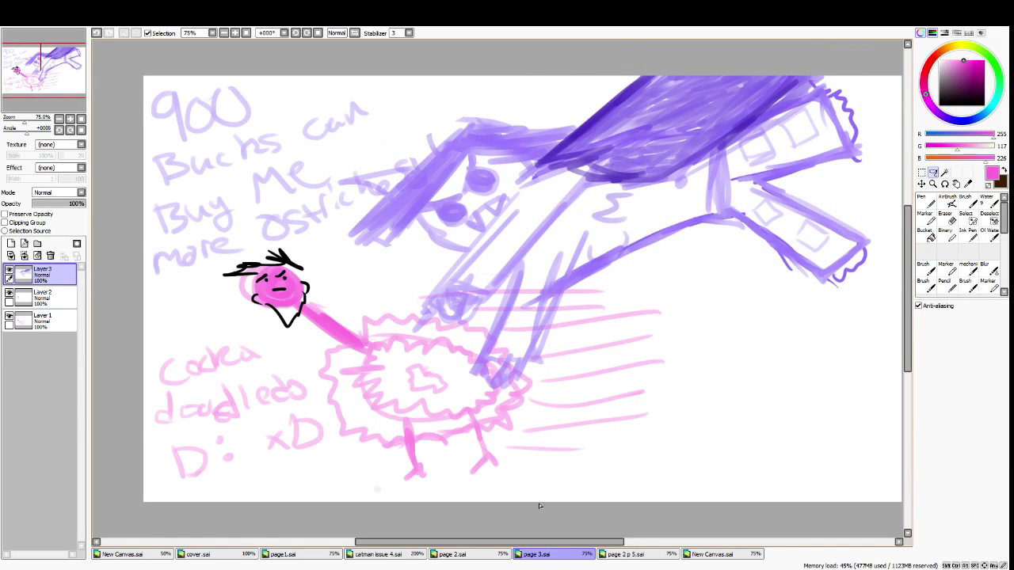
# Redraw the missing tip of Catman's upper ear with a brush in the light purple sampled from his hair
pyautogui.moveTo(580, 538)
pyautogui.mouseDown()
pyautogui.moveTo(595, 538)
pyautogui.moveTo(586, 538)
pyautogui.mouseUp()
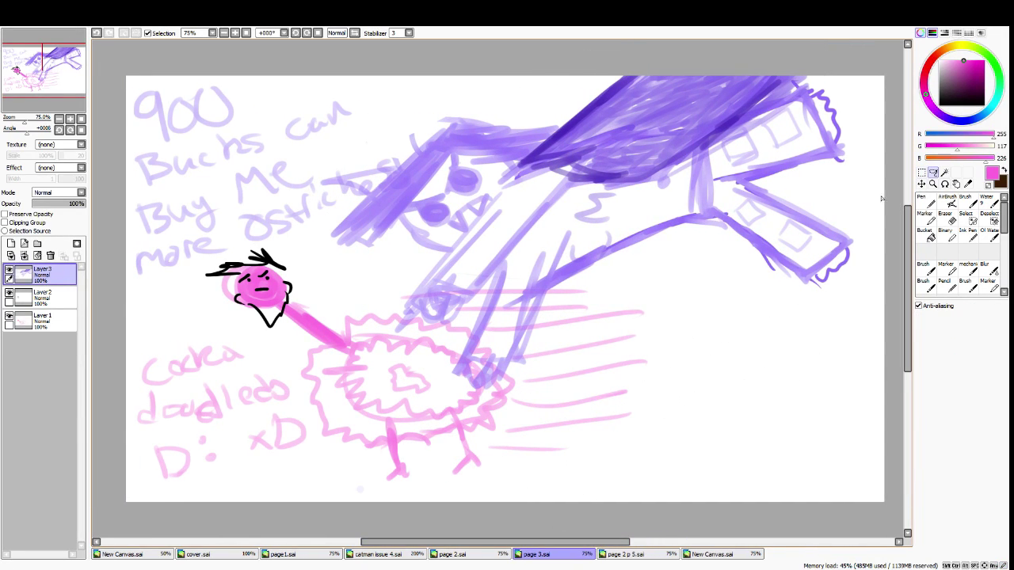
pyautogui.click(924, 201)
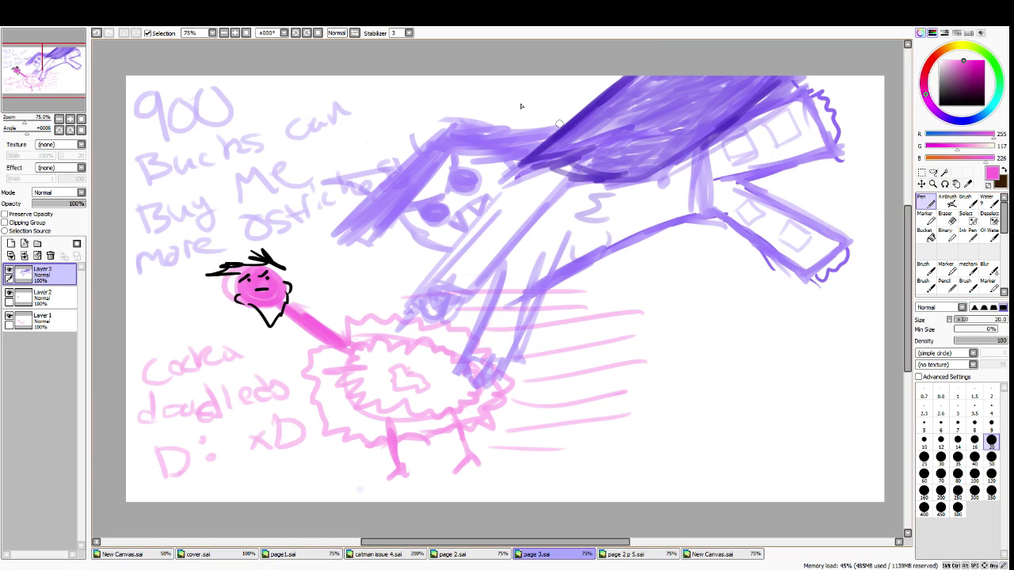
pyautogui.keyDown('alt'); pyautogui.click(422, 171); pyautogui.keyUp('alt')
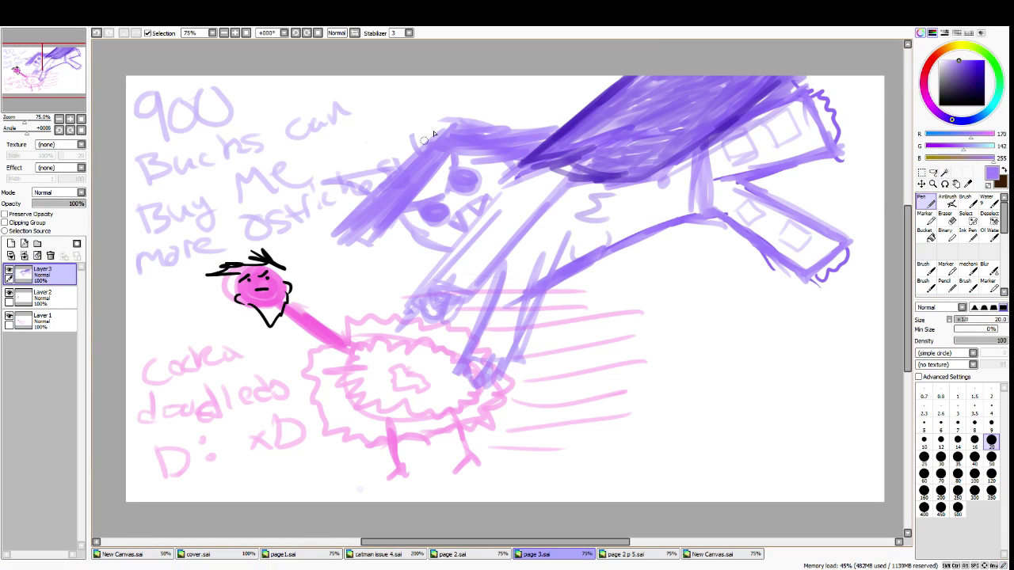
pyautogui.click(924, 269)
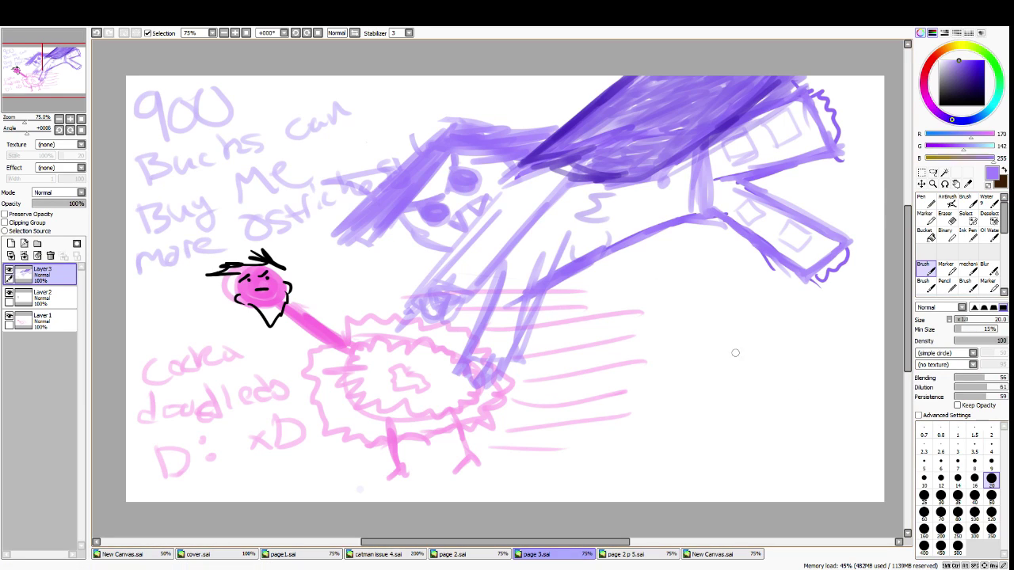
pyautogui.moveTo(407, 136)
pyautogui.mouseDown()
pyautogui.moveTo(393, 106)
pyautogui.moveTo(471, 132)
pyautogui.mouseUp()
pyautogui.moveTo(404, 107); pyautogui.dragTo(475, 128)
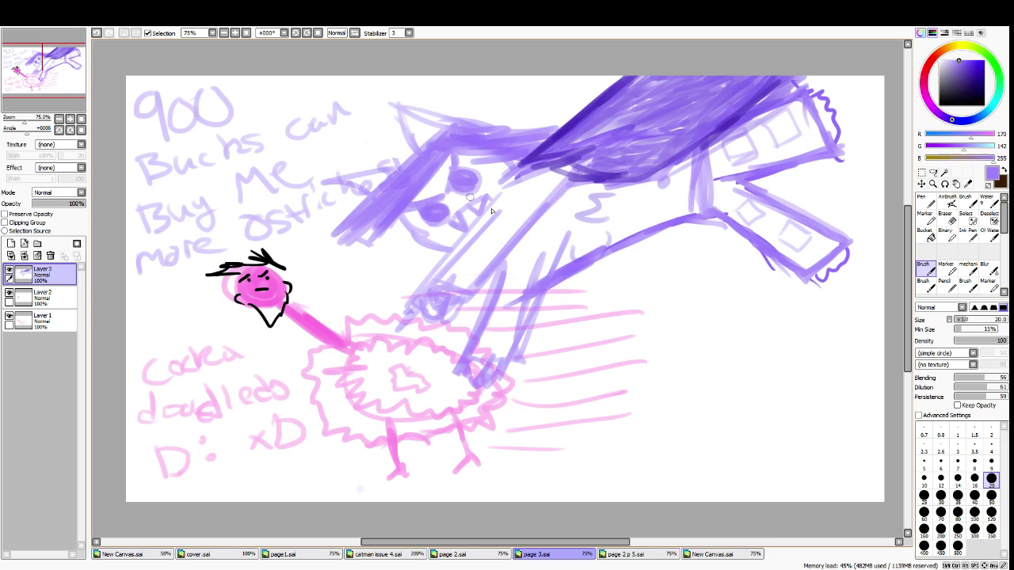
# Undo the stray strokes on the new blank canvas
pyautogui.click(739, 554)
pyautogui.moveTo(454, 275)
pyautogui.mouseDown()
pyautogui.moveTo(500, 309)
pyautogui.moveTo(494, 288)
pyautogui.mouseUp()
pyautogui.hotkey('ctrl', 'z')
pyautogui.hotkey('ctrl', 'z')
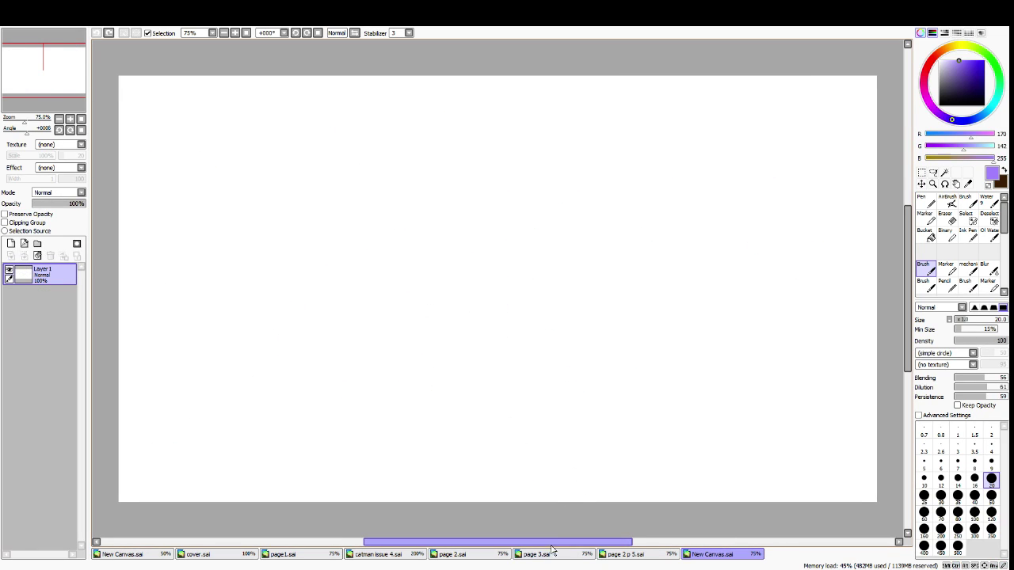
# On page 2.sai, add a new layer beneath the others and fill Catman's hair with light purple brush strokes
pyautogui.click(546, 554)
pyautogui.click(455, 554)
pyautogui.click(565, 557)
pyautogui.click(465, 557)
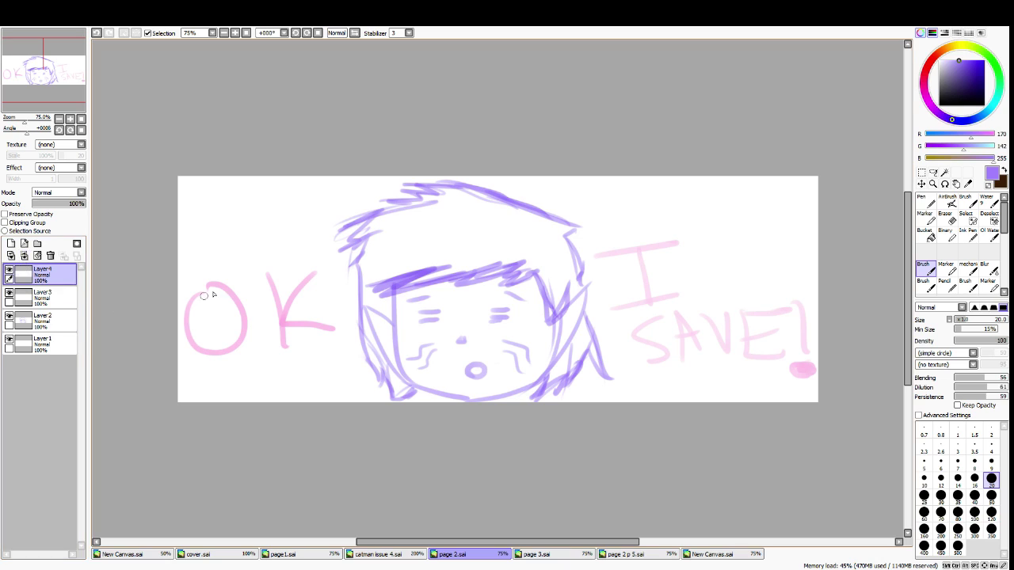
pyautogui.click(539, 554)
pyautogui.click(456, 554)
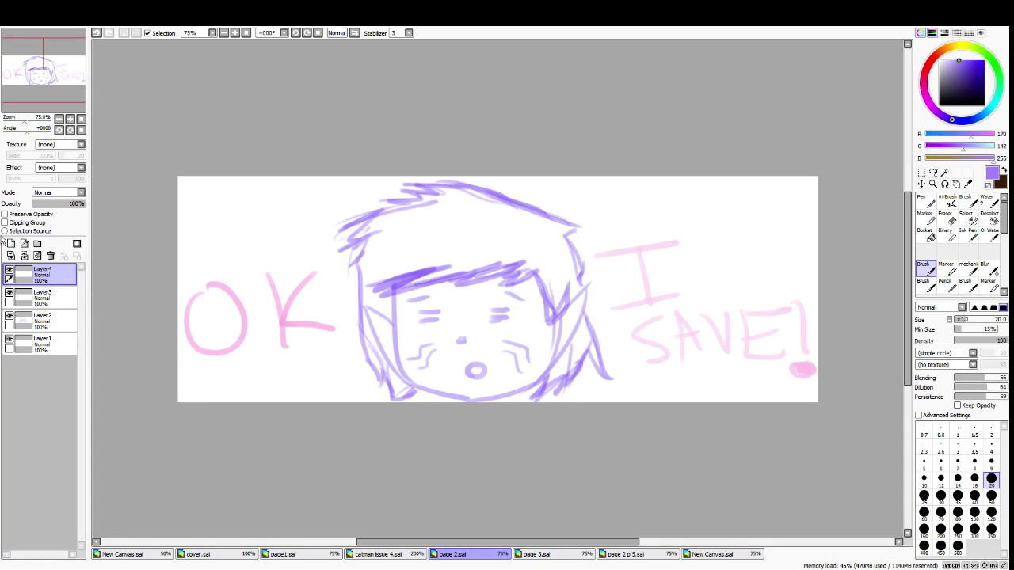
pyautogui.click(11, 244)
pyautogui.moveTo(378, 342)
pyautogui.mouseDown()
pyautogui.moveTo(359, 318)
pyautogui.moveTo(406, 399)
pyautogui.moveTo(373, 369)
pyautogui.moveTo(363, 266)
pyautogui.moveTo(366, 320)
pyautogui.moveTo(365, 301)
pyautogui.moveTo(390, 307)
pyautogui.moveTo(374, 290)
pyautogui.moveTo(389, 288)
pyautogui.moveTo(366, 274)
pyautogui.mouseUp()
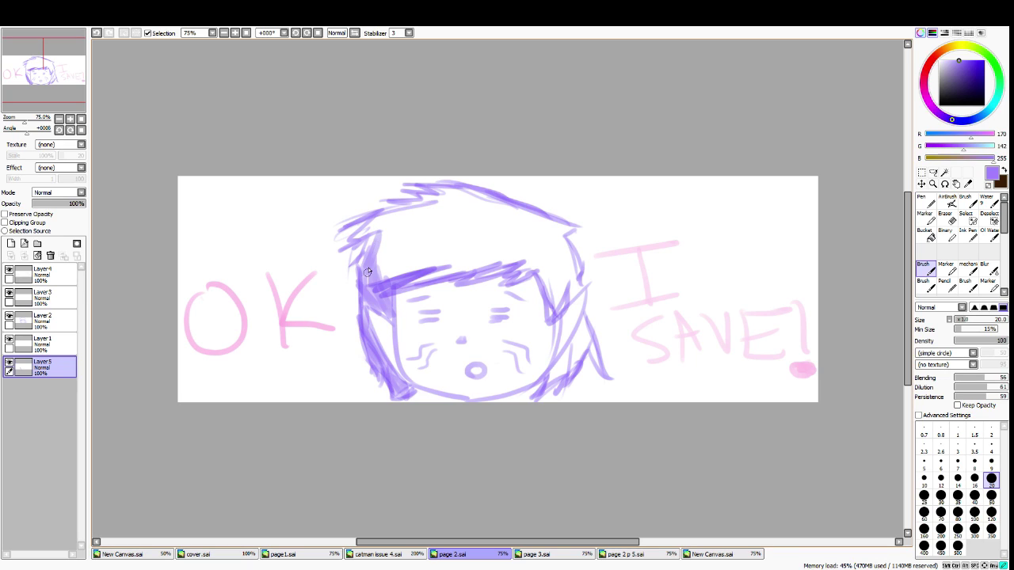
pyautogui.moveTo(361, 238)
pyautogui.mouseDown()
pyautogui.moveTo(406, 208)
pyautogui.moveTo(492, 199)
pyautogui.moveTo(479, 196)
pyautogui.moveTo(460, 199)
pyautogui.moveTo(522, 204)
pyautogui.moveTo(574, 226)
pyautogui.moveTo(553, 253)
pyautogui.moveTo(559, 242)
pyautogui.moveTo(573, 282)
pyautogui.moveTo(549, 259)
pyautogui.moveTo(561, 265)
pyautogui.moveTo(565, 319)
pyautogui.moveTo(566, 245)
pyautogui.moveTo(576, 323)
pyautogui.moveTo(558, 237)
pyautogui.moveTo(570, 296)
pyautogui.moveTo(540, 221)
pyautogui.moveTo(555, 223)
pyautogui.moveTo(549, 237)
pyautogui.moveTo(444, 204)
pyautogui.moveTo(375, 227)
pyautogui.moveTo(367, 278)
pyautogui.moveTo(380, 281)
pyautogui.moveTo(380, 232)
pyautogui.moveTo(430, 221)
pyautogui.moveTo(411, 225)
pyautogui.moveTo(426, 214)
pyautogui.moveTo(490, 213)
pyautogui.moveTo(436, 223)
pyautogui.moveTo(458, 233)
pyautogui.moveTo(418, 277)
pyautogui.moveTo(421, 262)
pyautogui.moveTo(495, 223)
pyautogui.moveTo(552, 224)
pyautogui.moveTo(499, 238)
pyautogui.moveTo(544, 247)
pyautogui.moveTo(552, 270)
pyautogui.moveTo(543, 282)
pyautogui.moveTo(463, 247)
pyautogui.moveTo(556, 293)
pyautogui.moveTo(578, 349)
pyautogui.moveTo(558, 357)
pyautogui.moveTo(582, 341)
pyautogui.moveTo(590, 313)
pyautogui.moveTo(586, 325)
pyautogui.moveTo(568, 287)
pyautogui.mouseUp()
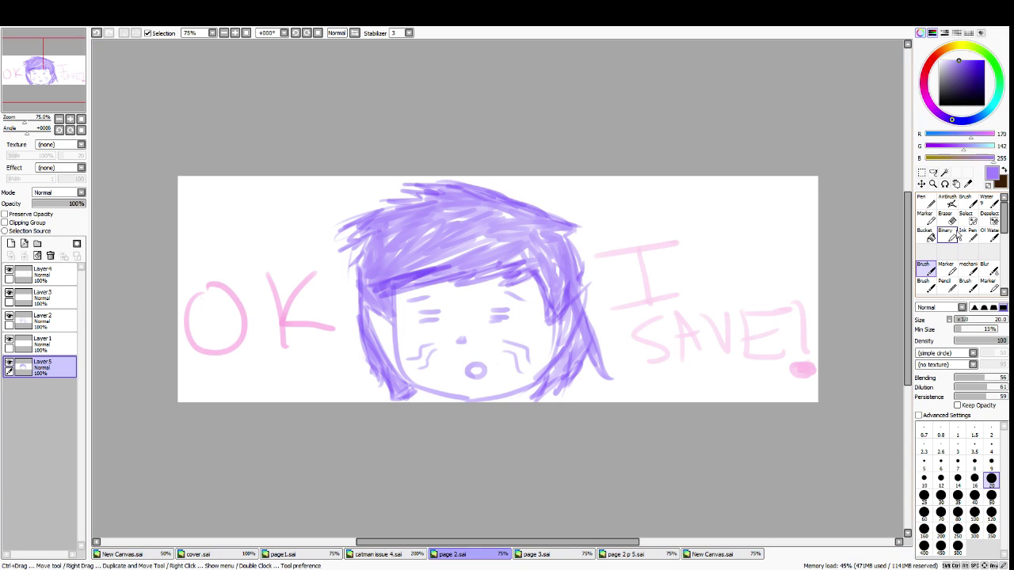
pyautogui.press('e')
pyautogui.click(991, 422)
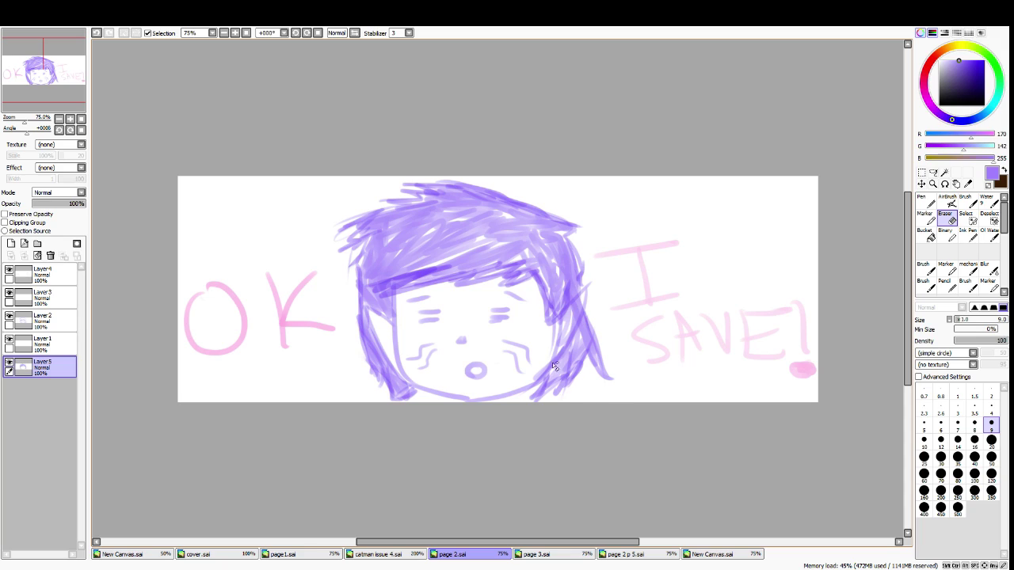
pyautogui.click(991, 439)
pyautogui.moveTo(564, 351)
pyautogui.mouseDown()
pyautogui.moveTo(585, 300)
pyautogui.moveTo(561, 311)
pyautogui.mouseUp()
pyautogui.hotkey('ctrl', 'z')
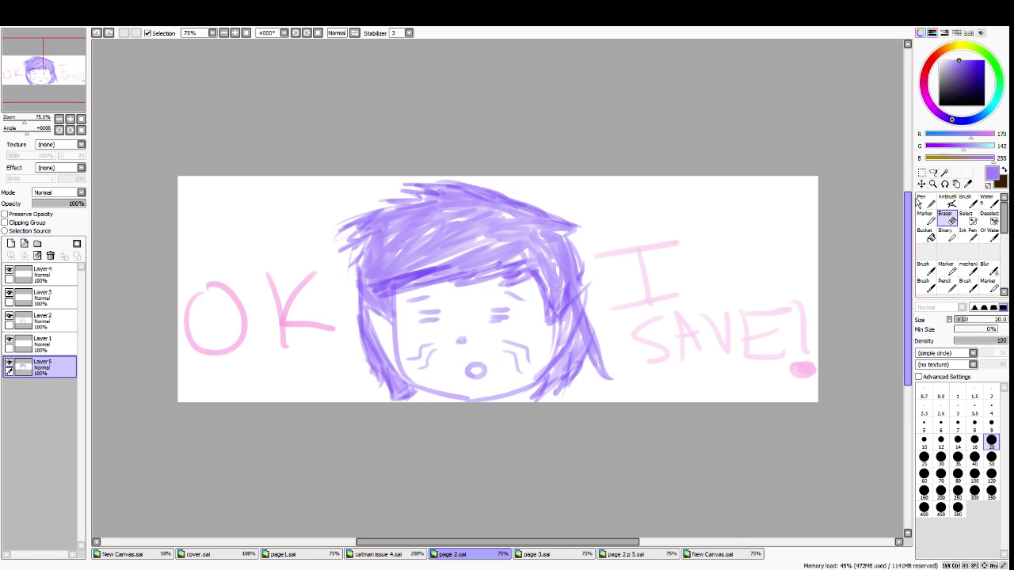
pyautogui.click(921, 201)
pyautogui.moveTo(377, 330)
pyautogui.mouseDown()
pyautogui.moveTo(374, 305)
pyautogui.moveTo(378, 339)
pyautogui.mouseUp()
pyautogui.hotkey('ctrl', 'z')
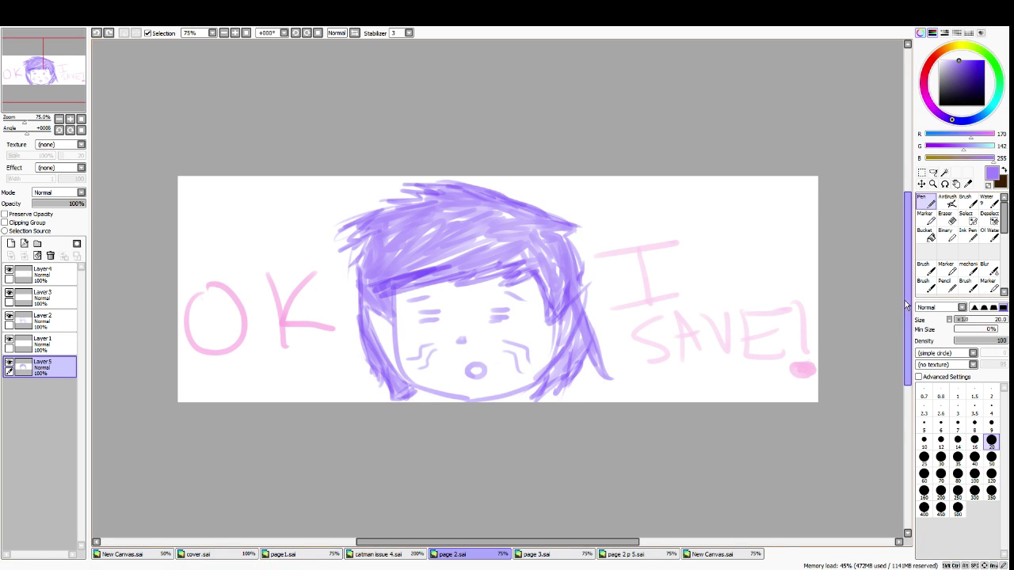
# Fill the gaps in Catman's side locks beside both cheeks with light purple, and return to the new blank canvas
pyautogui.click(922, 268)
pyautogui.moveTo(372, 299)
pyautogui.mouseDown()
pyautogui.moveTo(378, 332)
pyautogui.moveTo(400, 379)
pyautogui.moveTo(388, 354)
pyautogui.moveTo(389, 314)
pyautogui.moveTo(382, 347)
pyautogui.mouseUp()
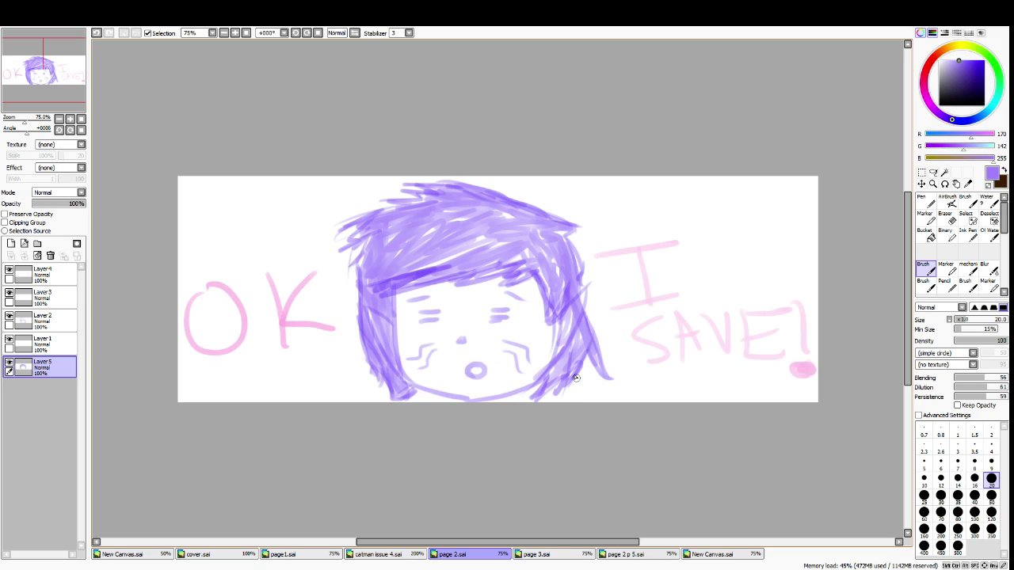
pyautogui.moveTo(562, 329)
pyautogui.mouseDown()
pyautogui.moveTo(568, 311)
pyautogui.moveTo(551, 363)
pyautogui.mouseUp()
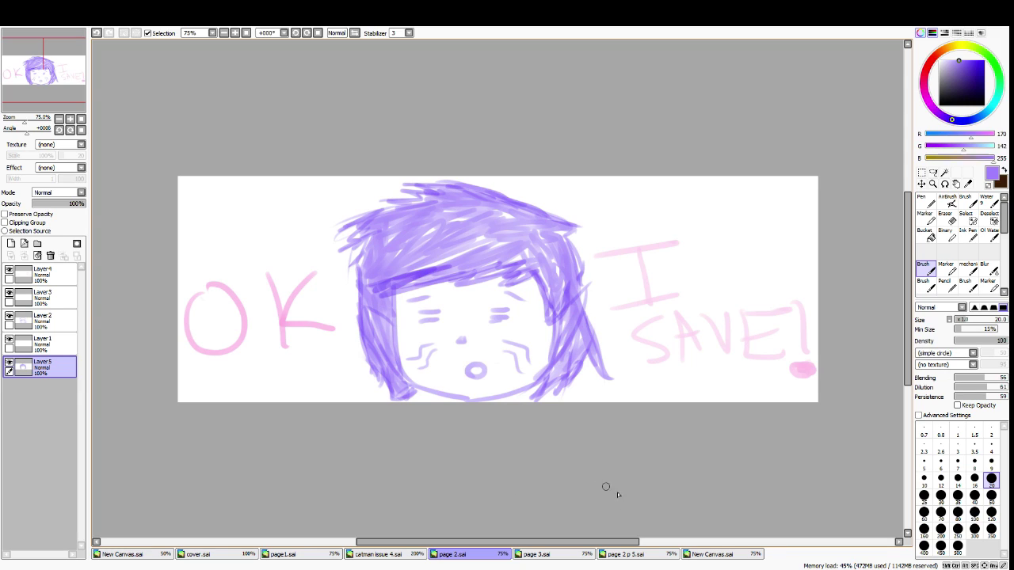
pyautogui.click(712, 558)
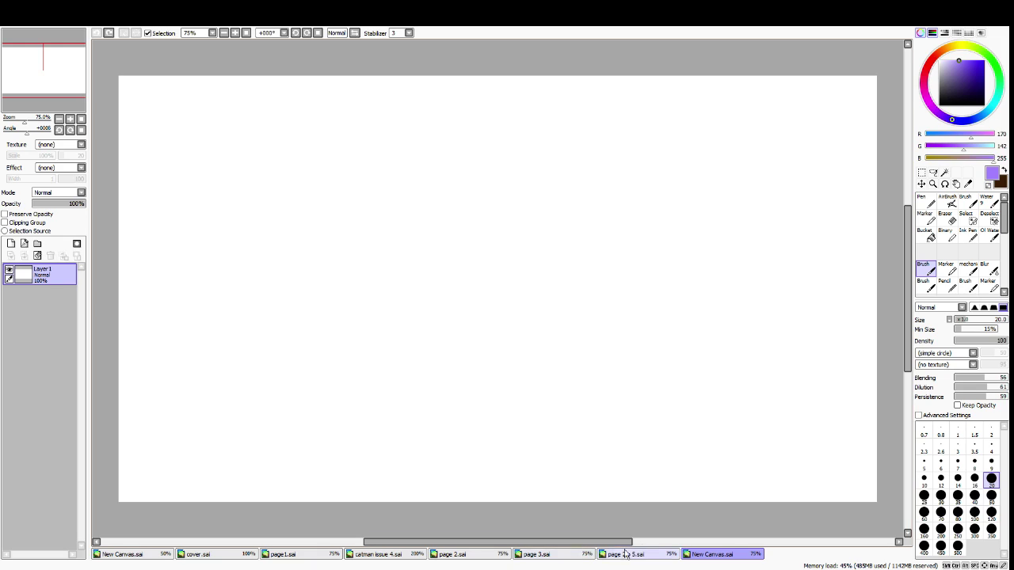
# Compare the drawings on page 2.sai and page 3.sai with the blank new canvas
pyautogui.click(550, 556)
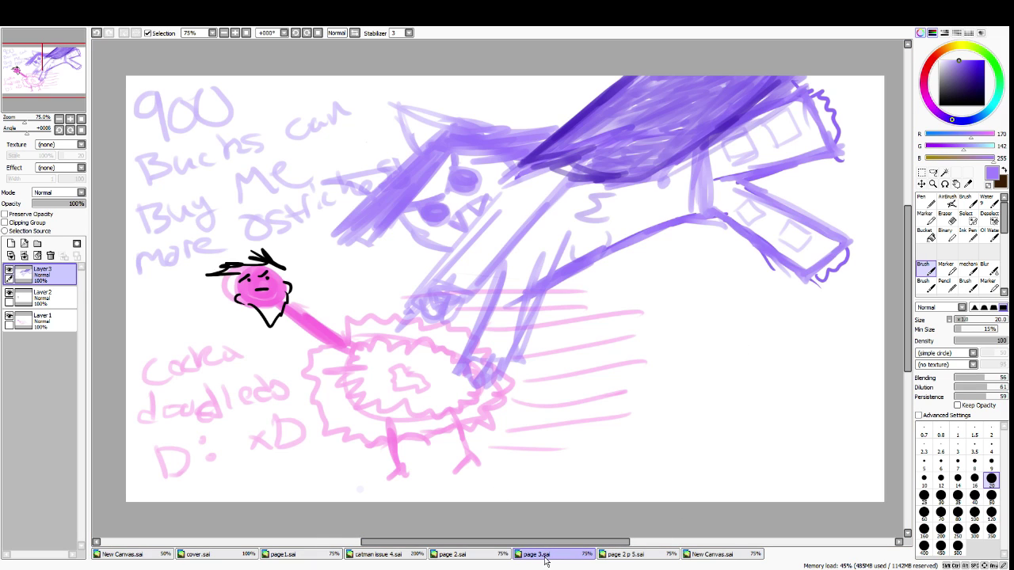
pyautogui.click(722, 552)
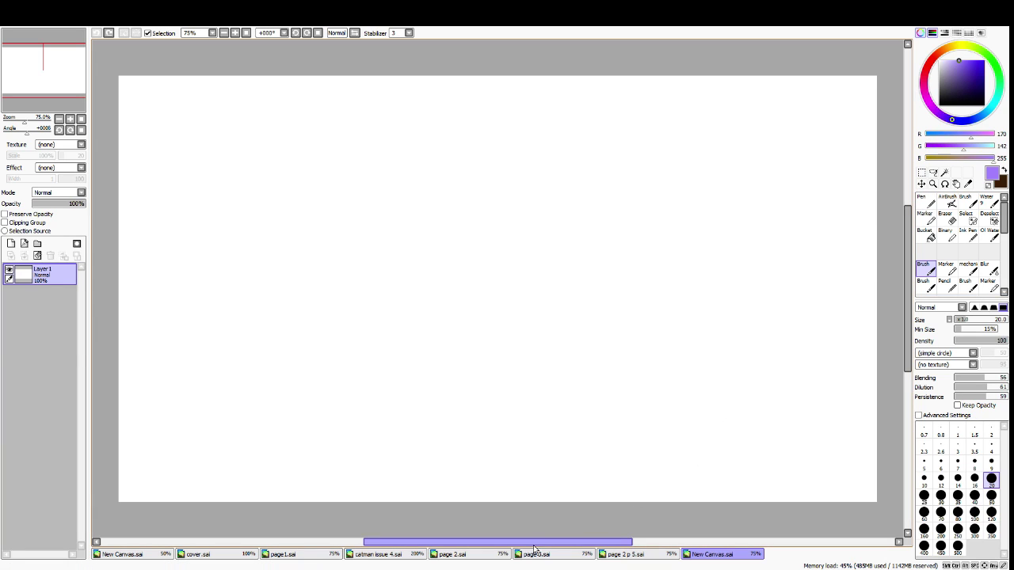
pyautogui.click(475, 554)
pyautogui.click(535, 556)
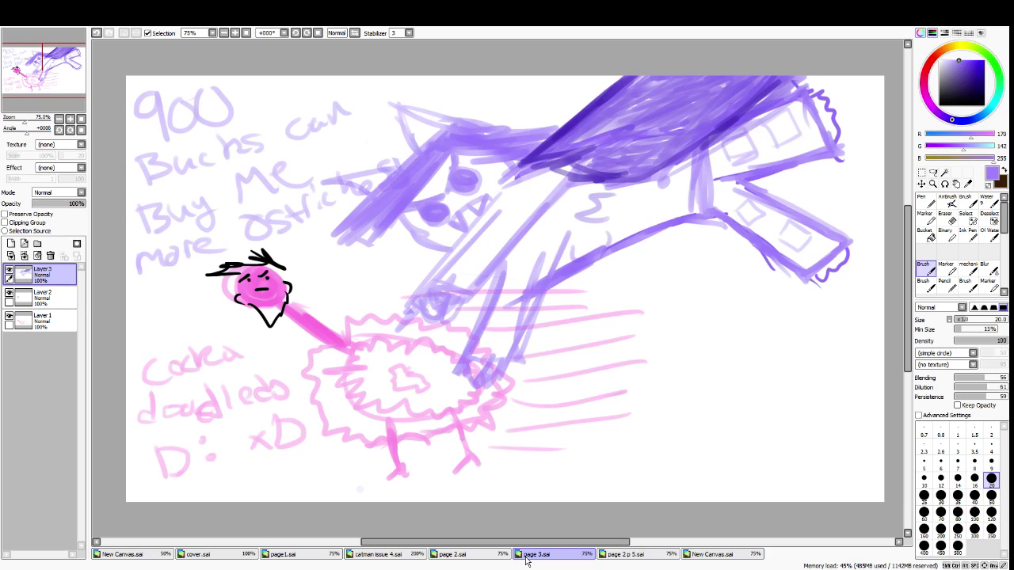
pyautogui.click(719, 557)
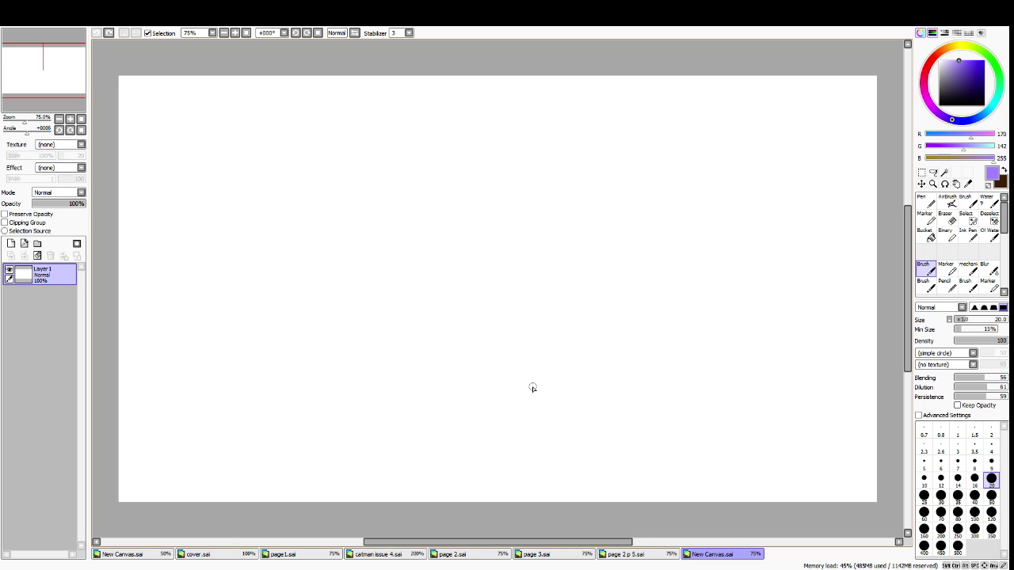
pyautogui.click(475, 557)
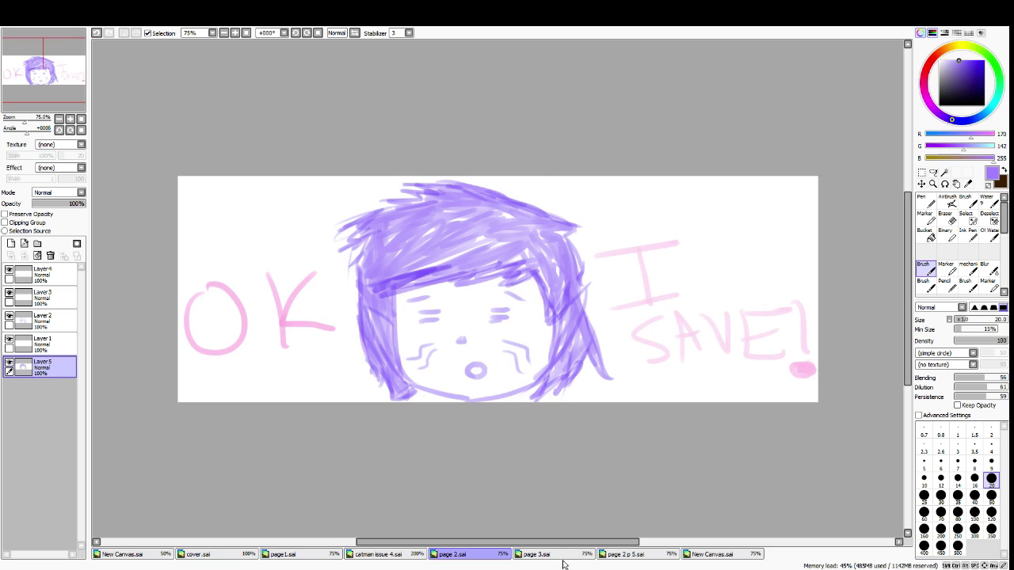
pyautogui.click(564, 557)
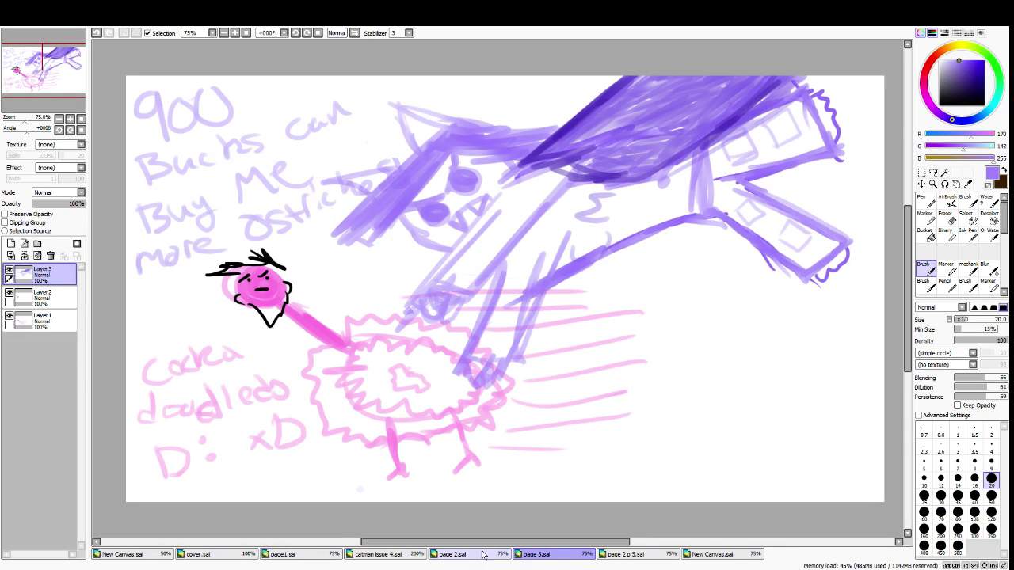
pyautogui.click(735, 554)
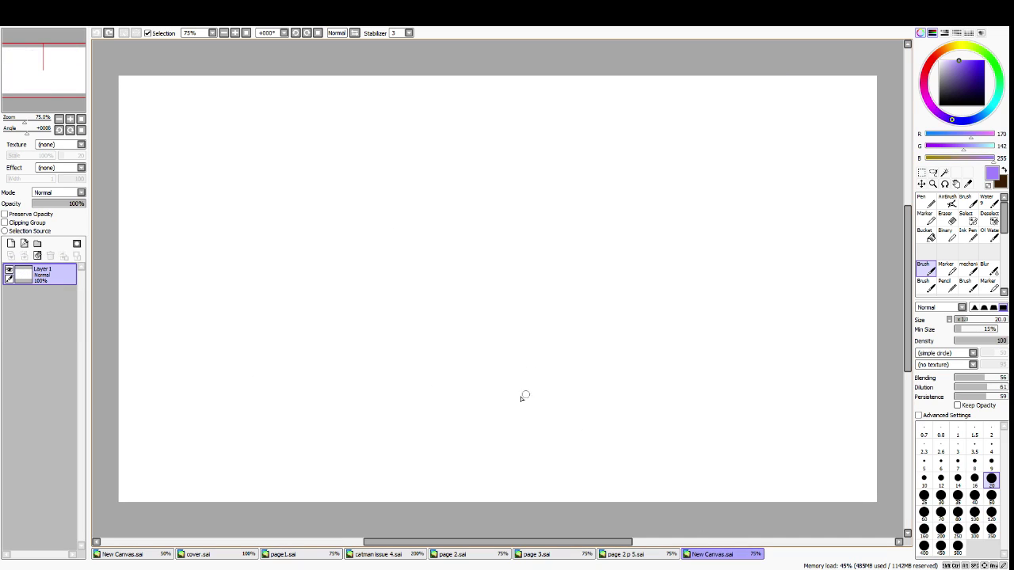
# Sample the bright pink of the ostrich's head on page 2 p 5.sai and return to the blank new canvas
pyautogui.click(654, 554)
pyautogui.click(572, 554)
pyautogui.click(638, 554)
pyautogui.keyDown('alt'); pyautogui.click(372, 370); pyautogui.keyUp('alt')
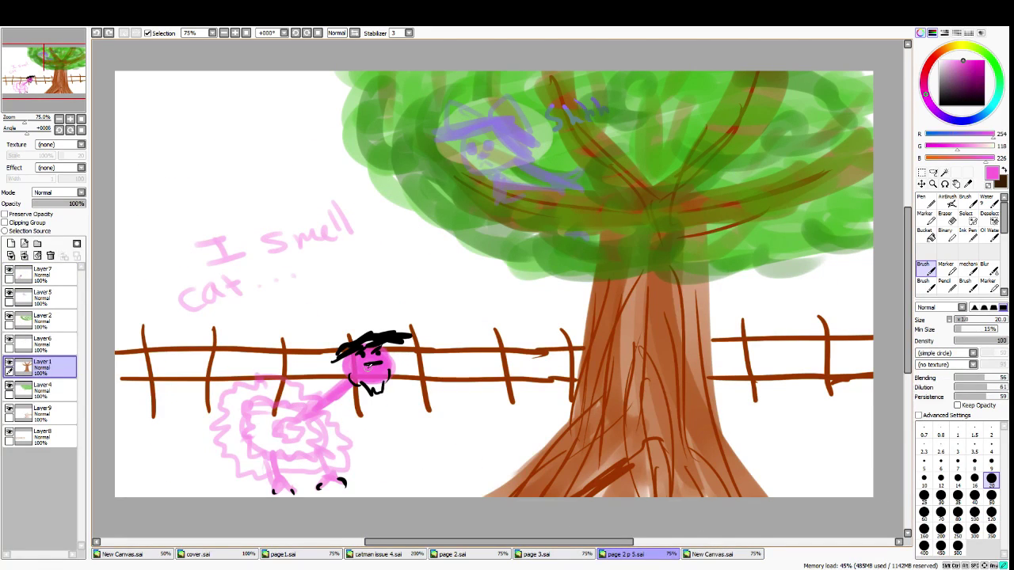
pyautogui.click(720, 553)
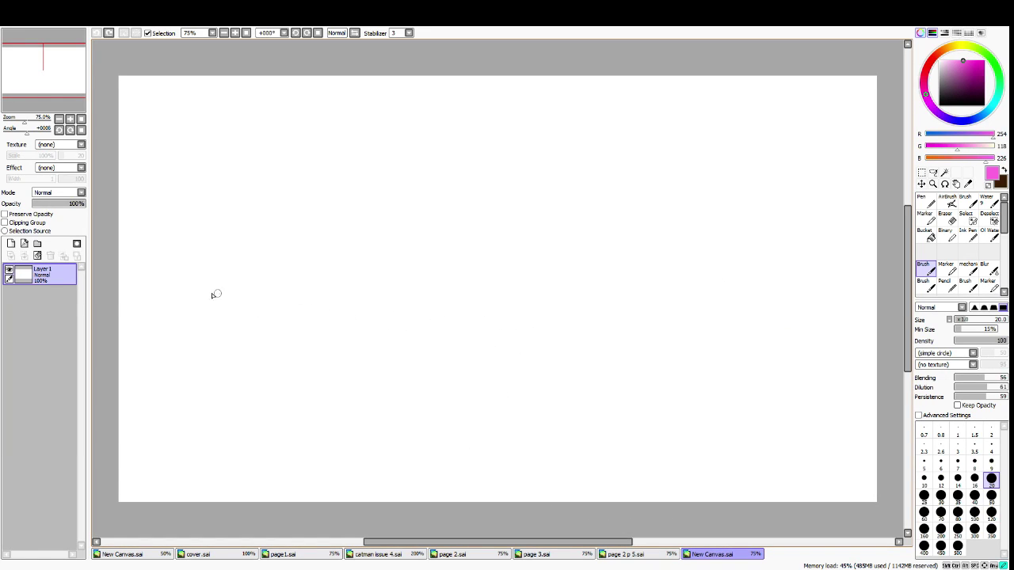
pyautogui.moveTo(218, 294); pyautogui.dragTo(208, 296)
pyautogui.hotkey('ctrl', 'z')
pyautogui.moveTo(355, 353)
pyautogui.mouseDown()
pyautogui.moveTo(373, 378)
pyautogui.moveTo(355, 347)
pyautogui.moveTo(378, 363)
pyautogui.moveTo(452, 355)
pyautogui.mouseUp()
pyautogui.hotkey('ctrl', 'z')
pyautogui.hotkey('ctrl', 'z')
pyautogui.hotkey('ctrl', 'z')
# Draw the ostrich's oval body in pink on the lower half of the canvas, with jagged feather outlines around it
pyautogui.moveTo(406, 323)
pyautogui.mouseDown()
pyautogui.moveTo(419, 414)
pyautogui.moveTo(369, 321)
pyautogui.mouseUp()
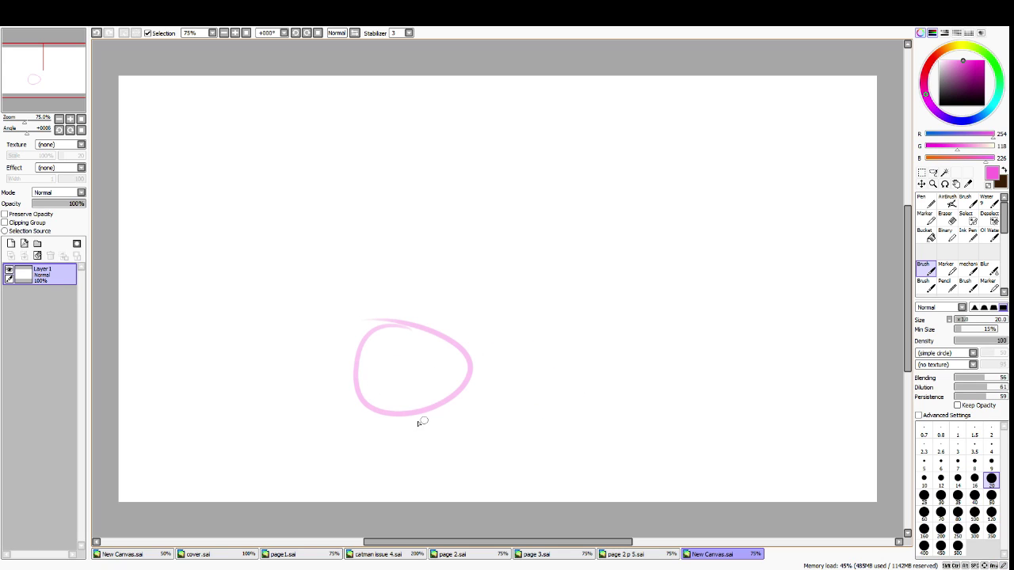
pyautogui.moveTo(338, 388); pyautogui.dragTo(370, 414)
pyautogui.hotkey('ctrl', 'z')
pyautogui.moveTo(377, 373)
pyautogui.mouseDown()
pyautogui.moveTo(360, 399)
pyautogui.moveTo(454, 400)
pyautogui.moveTo(470, 370)
pyautogui.moveTo(442, 336)
pyautogui.moveTo(373, 326)
pyautogui.moveTo(351, 351)
pyautogui.moveTo(358, 410)
pyautogui.moveTo(347, 412)
pyautogui.moveTo(376, 429)
pyautogui.moveTo(458, 426)
pyautogui.moveTo(501, 379)
pyautogui.moveTo(486, 335)
pyautogui.moveTo(407, 293)
pyautogui.mouseUp()
pyautogui.hotkey('ctrl', 'z')
pyautogui.moveTo(325, 376)
pyautogui.mouseDown()
pyautogui.moveTo(330, 396)
pyautogui.moveTo(380, 429)
pyautogui.moveTo(463, 413)
pyautogui.moveTo(494, 377)
pyautogui.moveTo(474, 327)
pyautogui.moveTo(420, 297)
pyautogui.moveTo(364, 288)
pyautogui.moveTo(315, 351)
pyautogui.moveTo(310, 375)
pyautogui.mouseUp()
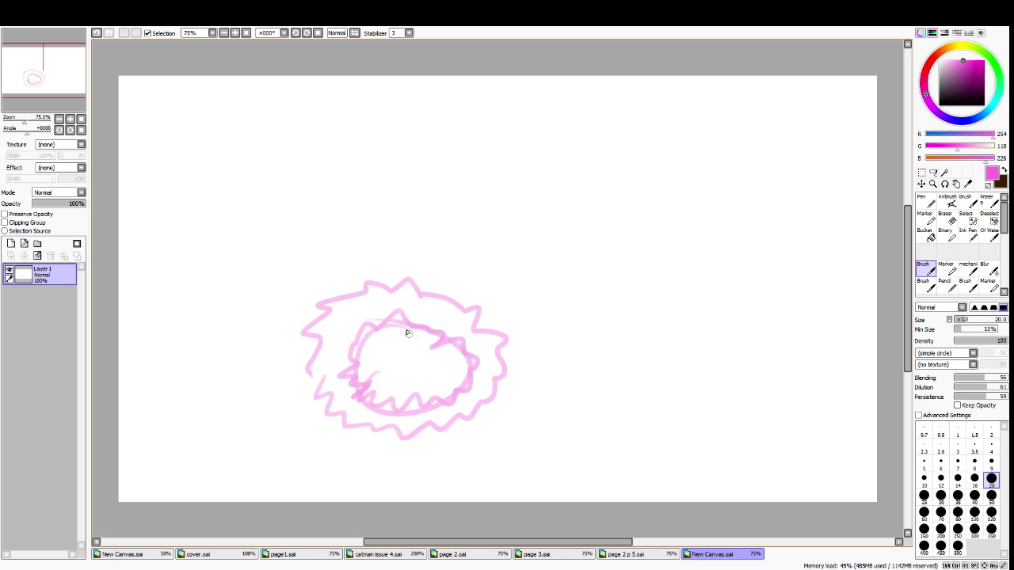
# Paint the ostrich's filled pink head and slanted neck, and add two legs with forked feet beneath the body
pyautogui.moveTo(278, 321)
pyautogui.mouseDown()
pyautogui.moveTo(270, 287)
pyautogui.moveTo(274, 301)
pyautogui.moveTo(244, 291)
pyautogui.moveTo(281, 286)
pyautogui.moveTo(252, 275)
pyautogui.moveTo(278, 305)
pyautogui.moveTo(267, 285)
pyautogui.mouseUp()
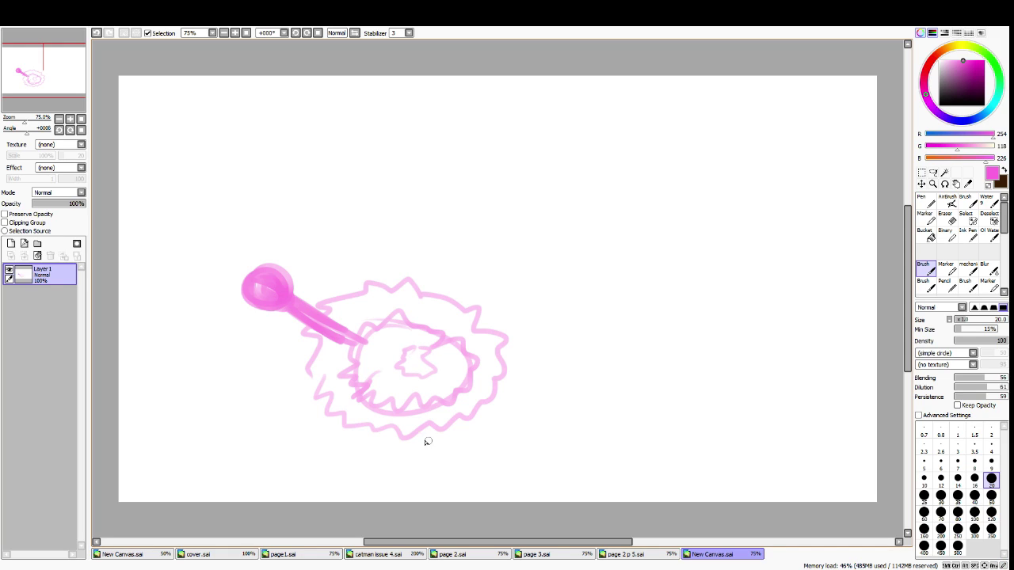
pyautogui.moveTo(382, 418)
pyautogui.mouseDown()
pyautogui.moveTo(386, 480)
pyautogui.moveTo(405, 473)
pyautogui.mouseUp()
pyautogui.moveTo(446, 412); pyautogui.dragTo(451, 456)
pyautogui.moveTo(453, 454)
pyautogui.mouseDown()
pyautogui.moveTo(450, 472)
pyautogui.moveTo(472, 466)
pyautogui.mouseUp()
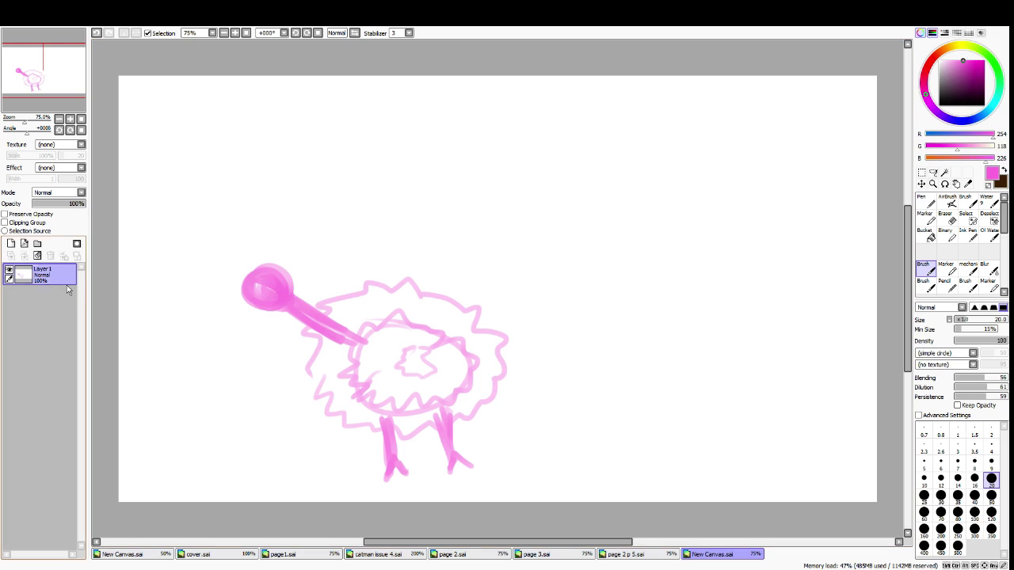
# On a new layer, draw the ostrich's eyes and angry brows in black with the Pen tool
pyautogui.click(11, 243)
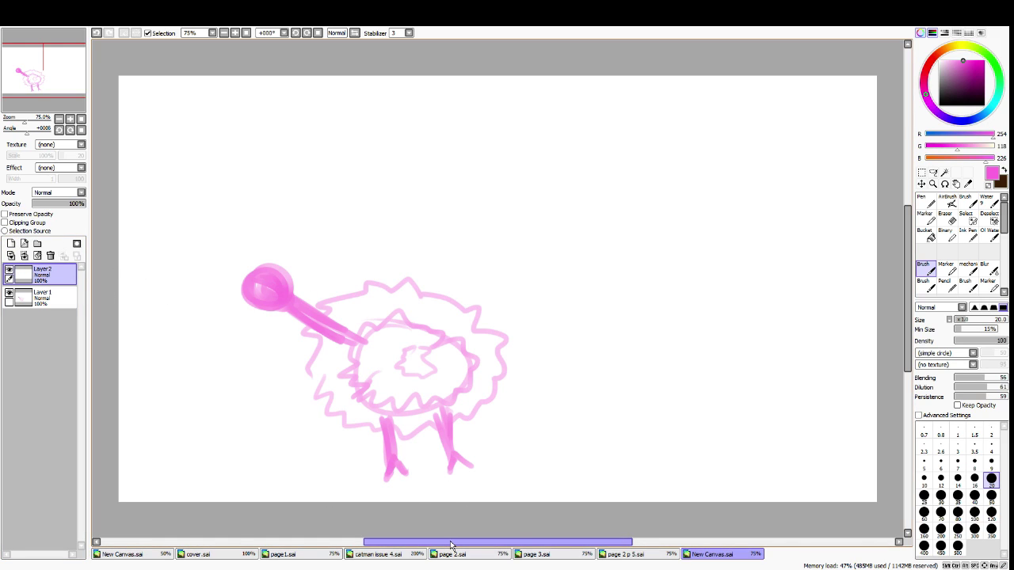
pyautogui.click(940, 106)
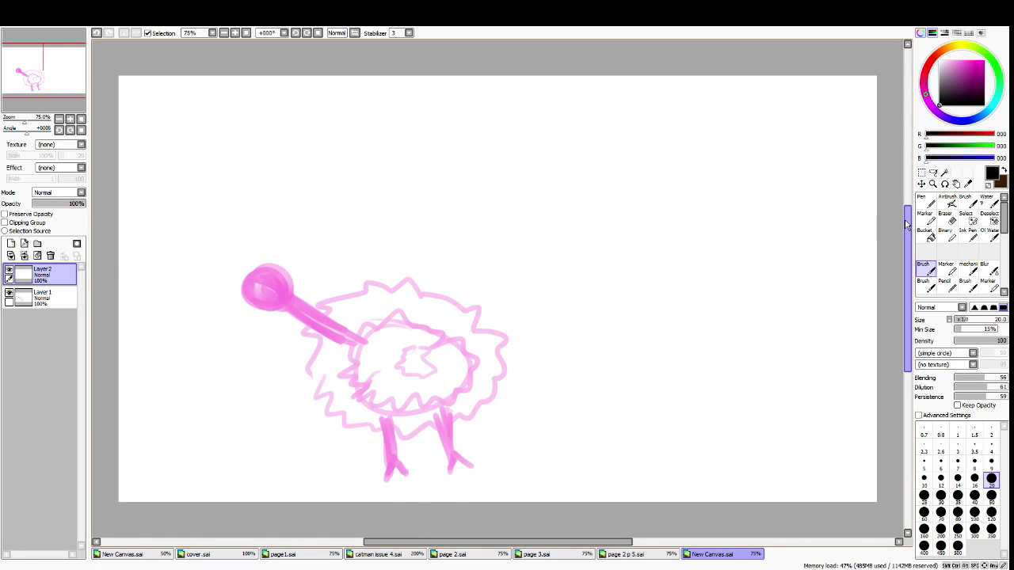
pyautogui.press('n')
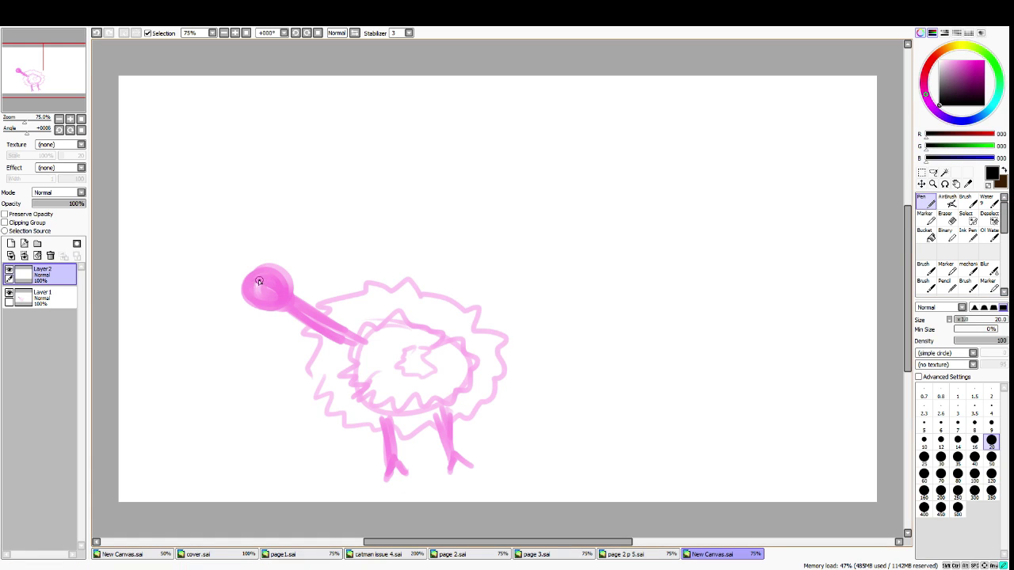
pyautogui.moveTo(256, 282); pyautogui.dragTo(258, 273)
pyautogui.click(275, 281)
pyautogui.moveTo(264, 276)
pyautogui.mouseDown()
pyautogui.moveTo(279, 269)
pyautogui.moveTo(269, 279)
pyautogui.moveTo(283, 278)
pyautogui.mouseUp()
pyautogui.hotkey('ctrl', 'z')
pyautogui.hotkey('ctrl', 'z')
pyautogui.click(275, 280)
# Draw the ostrich's straight mouth, swept black hair and jagged beard around its face
pyautogui.moveTo(257, 287)
pyautogui.mouseDown()
pyautogui.moveTo(269, 262)
pyautogui.moveTo(243, 270)
pyautogui.moveTo(249, 300)
pyautogui.moveTo(277, 290)
pyautogui.moveTo(274, 280)
pyautogui.moveTo(229, 268)
pyautogui.moveTo(291, 267)
pyautogui.moveTo(304, 287)
pyautogui.moveTo(289, 283)
pyautogui.moveTo(292, 297)
pyautogui.moveTo(282, 264)
pyautogui.moveTo(237, 261)
pyautogui.moveTo(247, 270)
pyautogui.moveTo(290, 259)
pyautogui.mouseUp()
pyautogui.hotkey('ctrl', 'z')
pyautogui.hotkey('ctrl', 'z')
pyautogui.moveTo(255, 309)
pyautogui.mouseDown()
pyautogui.moveTo(269, 320)
pyautogui.moveTo(283, 303)
pyautogui.moveTo(245, 305)
pyautogui.moveTo(292, 301)
pyautogui.mouseUp()
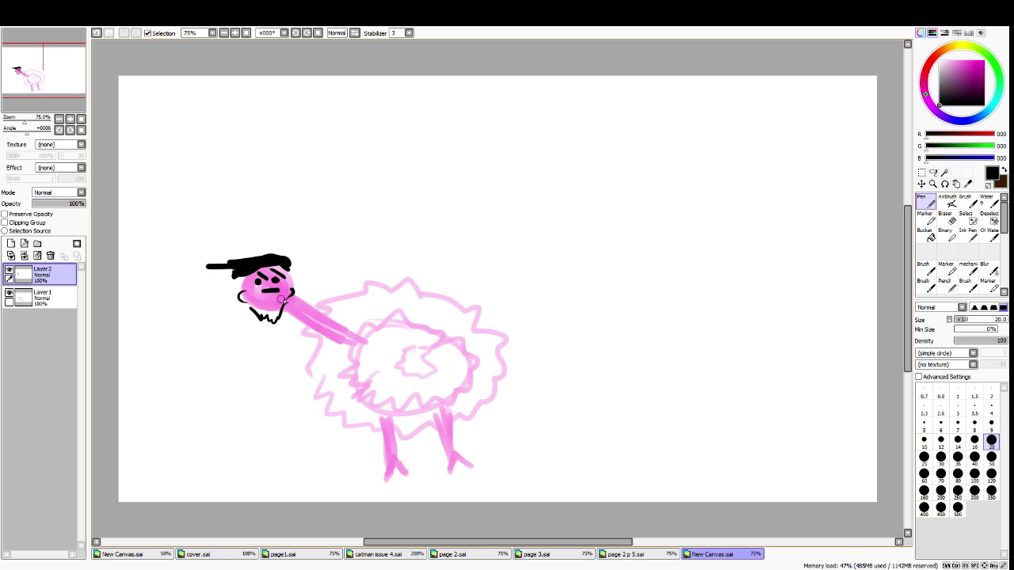
# Add black claws to both of the ostrich's feet and sample the pink from its neck
pyautogui.moveTo(389, 472)
pyautogui.mouseDown()
pyautogui.moveTo(382, 479)
pyautogui.moveTo(473, 470)
pyautogui.mouseUp()
pyautogui.hotkey('ctrl', 'z')
pyautogui.hotkey('ctrl', 'z')
pyautogui.keyDown('alt'); pyautogui.click(289, 303); pyautogui.keyUp('alt')
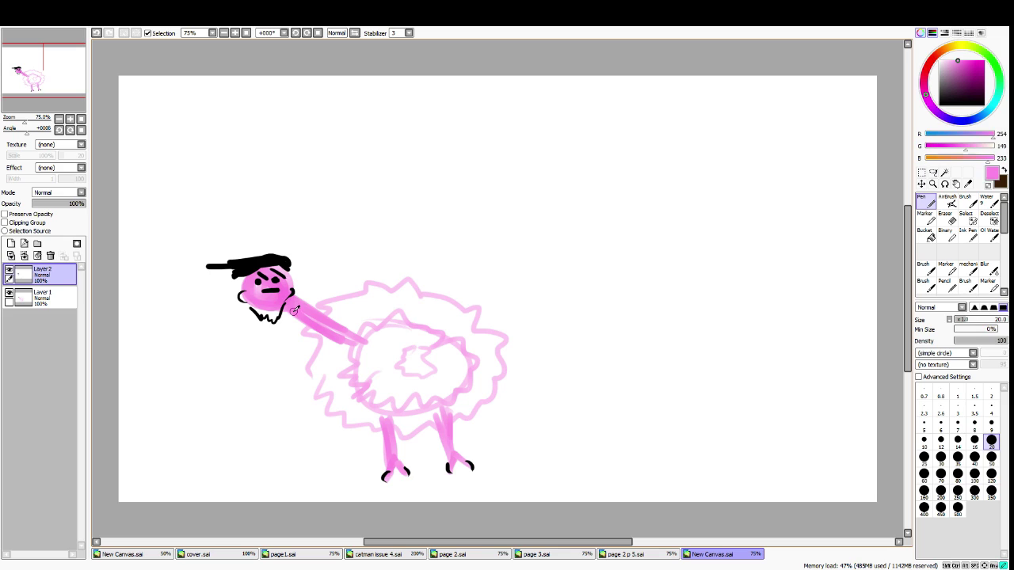
pyautogui.click(993, 460)
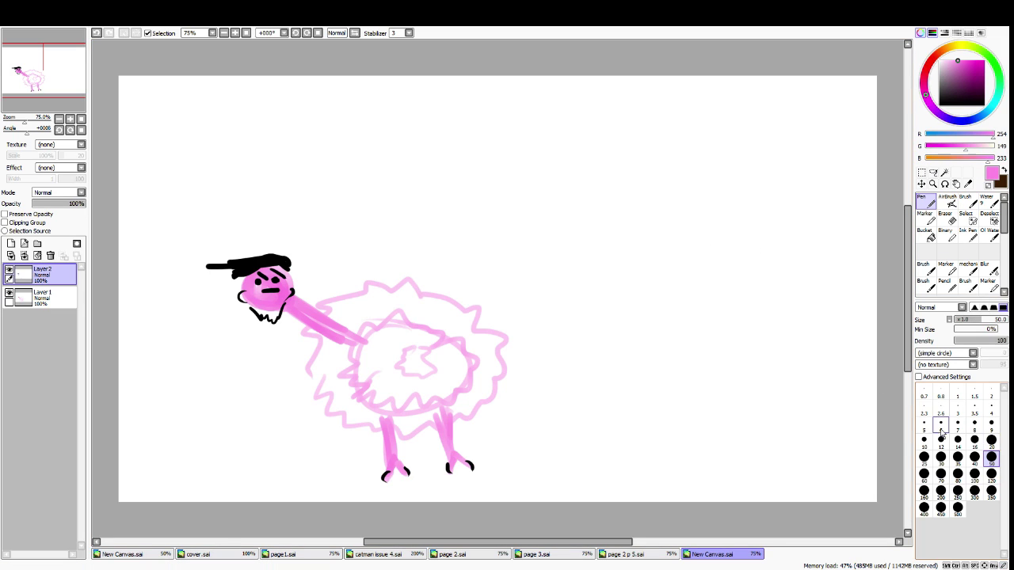
pyautogui.moveTo(427, 266); pyautogui.dragTo(704, 234)
pyautogui.hotkey('ctrl', 'z')
# Draw eight long pink speed lines trailing behind the ostrich with the Brush tool
pyautogui.click(924, 268)
pyautogui.moveTo(422, 279); pyautogui.dragTo(665, 240)
pyautogui.moveTo(473, 296); pyautogui.dragTo(680, 270)
pyautogui.moveTo(524, 322); pyautogui.dragTo(657, 311)
pyautogui.moveTo(537, 352); pyautogui.dragTo(727, 339)
pyautogui.moveTo(524, 378); pyautogui.dragTo(778, 369)
pyautogui.moveTo(502, 425); pyautogui.dragTo(705, 431)
pyautogui.moveTo(515, 401); pyautogui.dragTo(681, 410)
pyautogui.moveTo(476, 434); pyautogui.dragTo(609, 465)
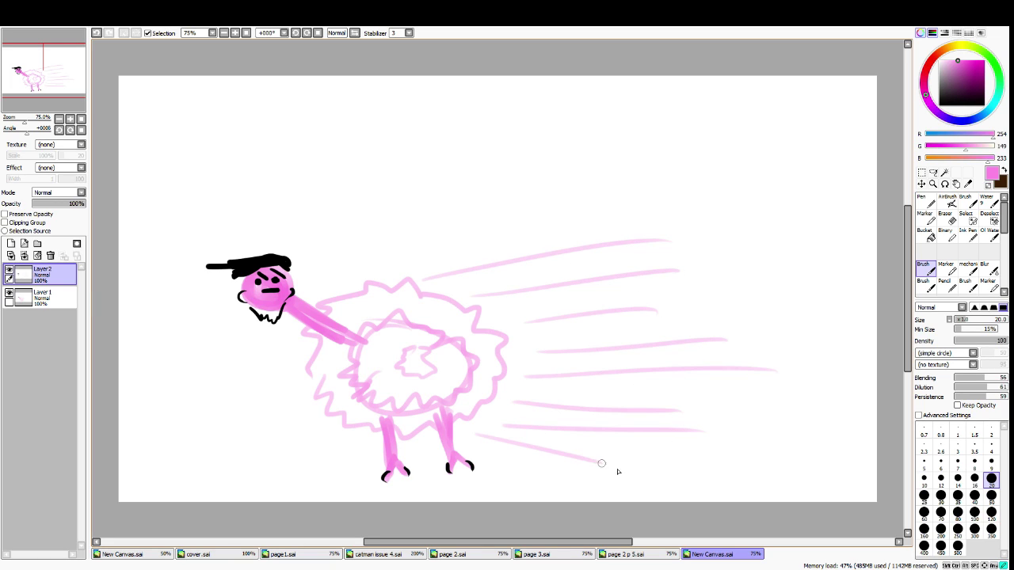
pyautogui.hotkey('ctrl', 'z')
pyautogui.moveTo(469, 451); pyautogui.dragTo(626, 448)
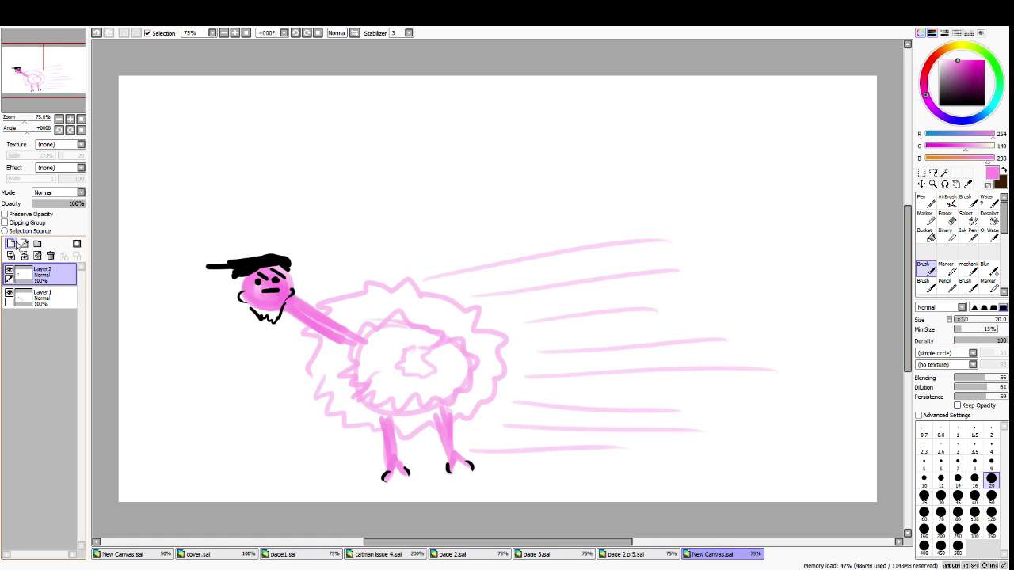
# Add a new layer, sample the purple of Catman's hair on cover.sai and return to the ostrich canvas
pyautogui.click(127, 554)
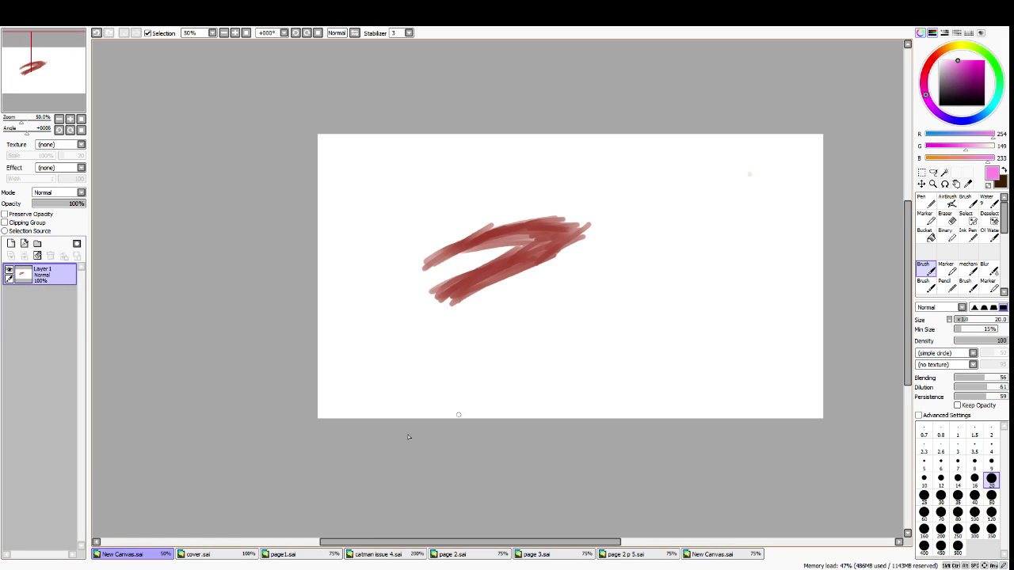
pyautogui.click(218, 554)
pyautogui.click(274, 555)
pyautogui.click(255, 553)
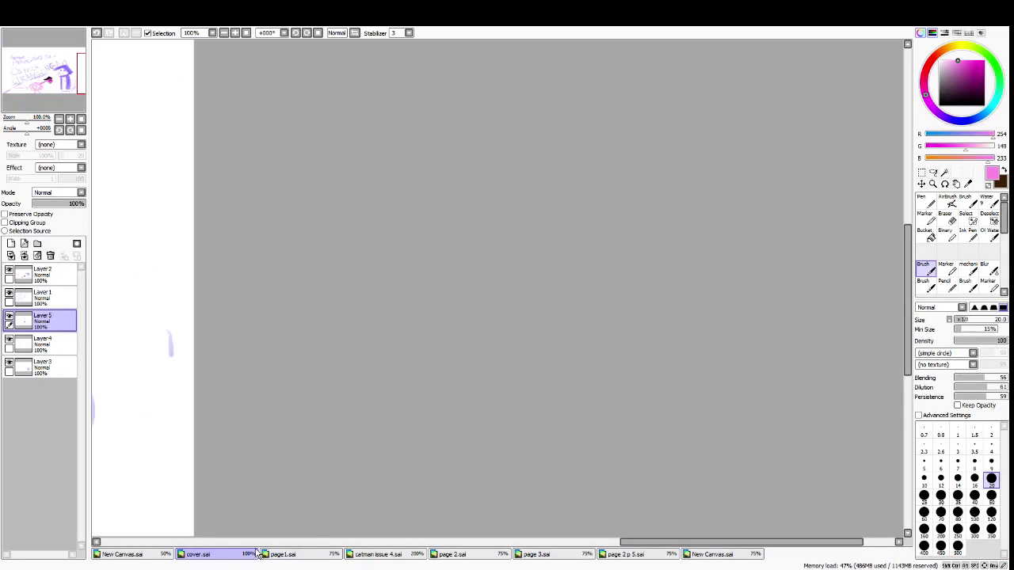
pyautogui.press('End')
pyautogui.press('Home')
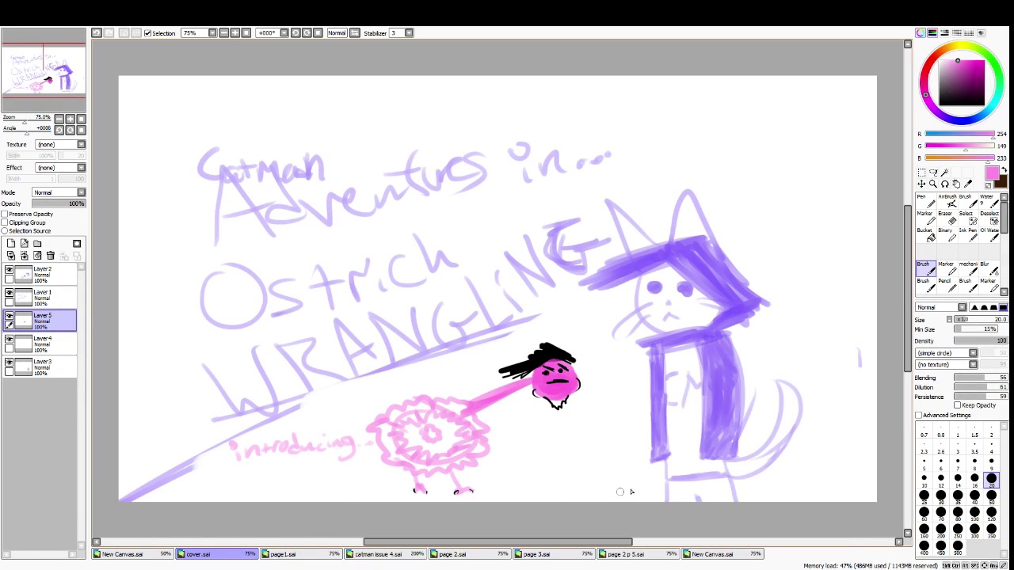
pyautogui.keyDown('alt'); pyautogui.click(677, 268); pyautogui.keyUp('alt')
pyautogui.click(717, 554)
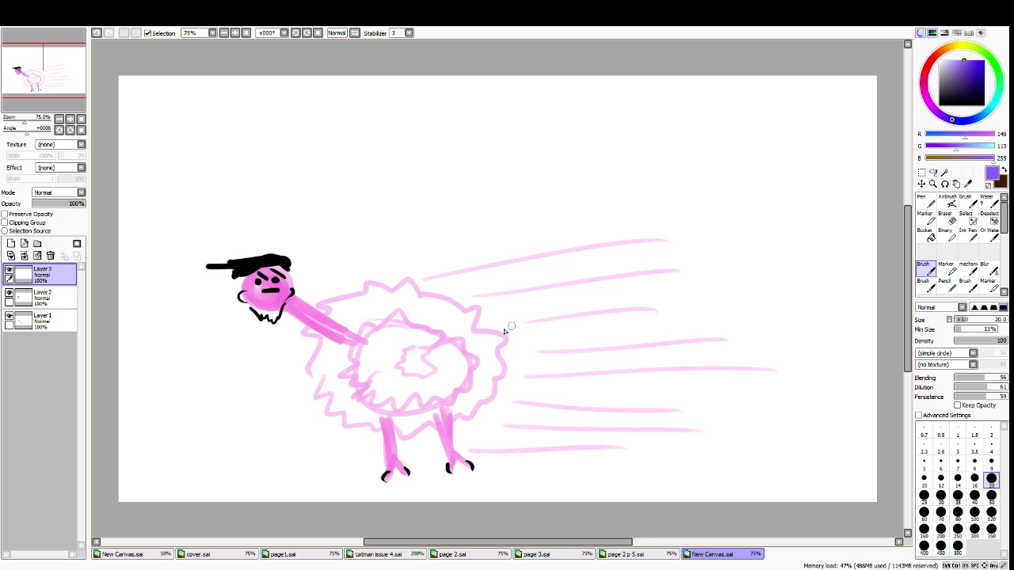
pyautogui.moveTo(440, 359); pyautogui.dragTo(493, 386)
pyautogui.hotkey('ctrl', 'z')
pyautogui.moveTo(422, 364); pyautogui.dragTo(606, 413)
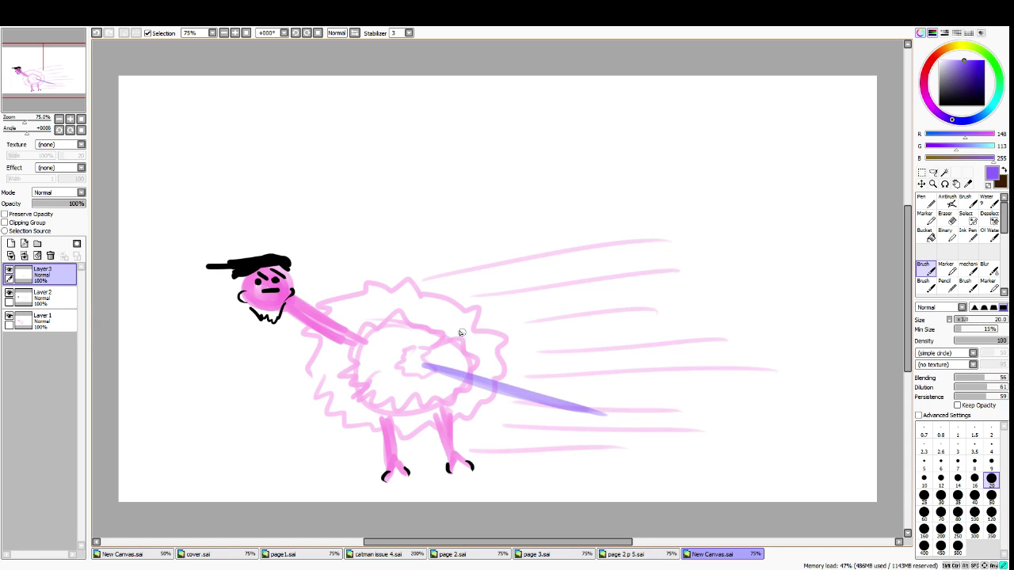
pyautogui.moveTo(461, 332)
pyautogui.mouseDown()
pyautogui.moveTo(564, 378)
pyautogui.moveTo(602, 383)
pyautogui.mouseUp()
pyautogui.hotkey('ctrl', 'z')
pyautogui.hotkey('ctrl', 'z')
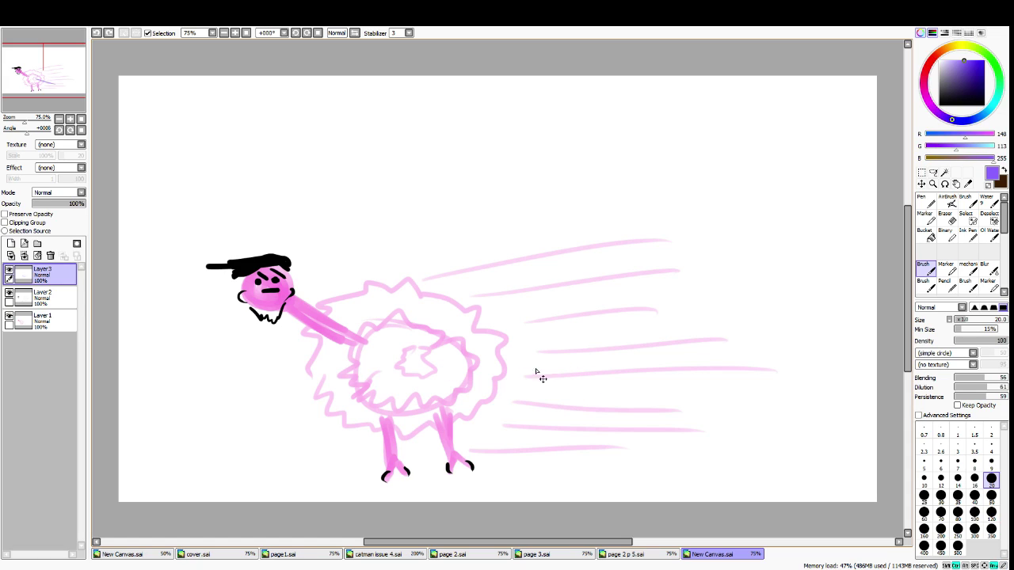
pyautogui.moveTo(507, 339); pyautogui.dragTo(572, 412)
pyautogui.hotkey('ctrl', 'z')
pyautogui.moveTo(512, 196)
pyautogui.mouseDown()
pyautogui.moveTo(635, 261)
pyautogui.moveTo(747, 284)
pyautogui.moveTo(586, 438)
pyautogui.moveTo(777, 354)
pyautogui.moveTo(490, 154)
pyautogui.moveTo(387, 294)
pyautogui.moveTo(642, 237)
pyautogui.moveTo(645, 309)
pyautogui.moveTo(521, 382)
pyautogui.moveTo(664, 328)
pyautogui.moveTo(751, 268)
pyautogui.moveTo(762, 242)
pyautogui.moveTo(671, 295)
pyautogui.mouseUp()
pyautogui.hotkey('ctrl', 'z')
pyautogui.hotkey('ctrl', 'z')
pyautogui.moveTo(604, 328); pyautogui.dragTo(642, 337)
pyautogui.moveTo(374, 259)
pyautogui.mouseDown()
pyautogui.moveTo(356, 209)
pyautogui.moveTo(388, 236)
pyautogui.mouseUp()
pyautogui.moveTo(502, 343)
pyautogui.mouseDown()
pyautogui.moveTo(470, 362)
pyautogui.moveTo(500, 350)
pyautogui.moveTo(686, 420)
pyautogui.mouseUp()
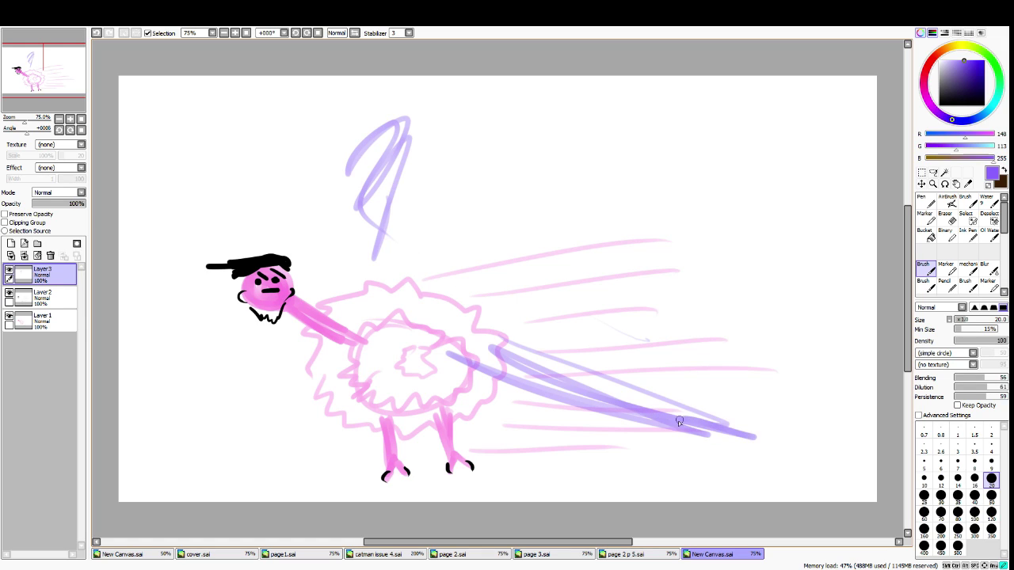
pyautogui.hotkey('ctrl', 'z')
pyautogui.hotkey('ctrl', 'z')
pyautogui.hotkey('ctrl', 'z')
pyautogui.hotkey('ctrl', 'z')
pyautogui.moveTo(554, 180); pyautogui.dragTo(682, 160)
pyautogui.moveTo(455, 234)
pyautogui.mouseDown()
pyautogui.moveTo(748, 147)
pyautogui.moveTo(720, 142)
pyautogui.moveTo(483, 208)
pyautogui.moveTo(713, 147)
pyautogui.moveTo(475, 230)
pyautogui.mouseUp()
pyautogui.moveTo(744, 158)
pyautogui.mouseDown()
pyautogui.moveTo(451, 254)
pyautogui.moveTo(516, 257)
pyautogui.moveTo(697, 198)
pyautogui.moveTo(507, 265)
pyautogui.moveTo(717, 207)
pyautogui.moveTo(679, 238)
pyautogui.moveTo(769, 219)
pyautogui.moveTo(539, 293)
pyautogui.moveTo(745, 210)
pyautogui.moveTo(763, 236)
pyautogui.moveTo(554, 301)
pyautogui.moveTo(752, 231)
pyautogui.mouseUp()
pyautogui.hotkey('ctrl', 'z')
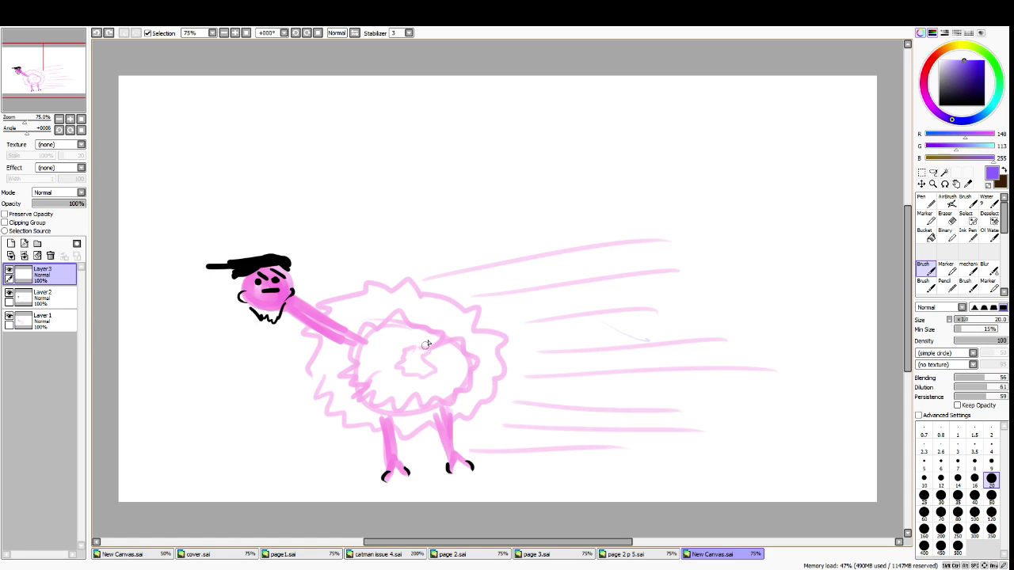
pyautogui.moveTo(379, 388)
pyautogui.mouseDown()
pyautogui.moveTo(381, 321)
pyautogui.moveTo(382, 389)
pyautogui.moveTo(402, 389)
pyautogui.moveTo(439, 356)
pyautogui.moveTo(421, 273)
pyautogui.mouseUp()
pyautogui.hotkey('ctrl', 'z')
pyautogui.hotkey('ctrl', 'z')
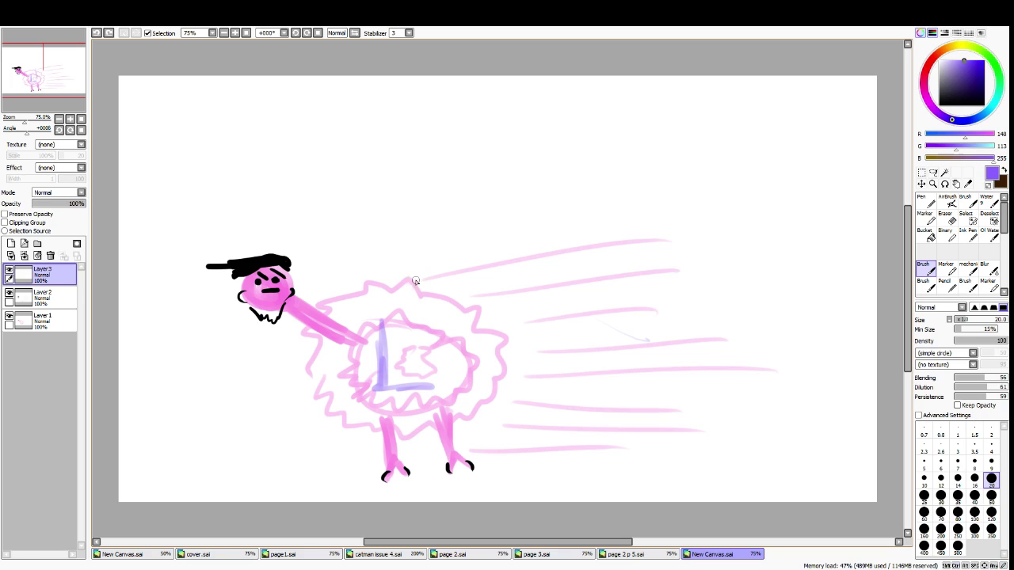
# Draw the curved purple lines of Catman's front above the ostrich's body
pyautogui.moveTo(427, 158)
pyautogui.mouseDown()
pyautogui.moveTo(472, 227)
pyautogui.moveTo(472, 301)
pyautogui.mouseUp()
pyautogui.moveTo(437, 189); pyautogui.dragTo(475, 305)
pyautogui.moveTo(369, 218)
pyautogui.mouseDown()
pyautogui.moveTo(332, 243)
pyautogui.moveTo(388, 203)
pyautogui.moveTo(315, 282)
pyautogui.mouseUp()
pyautogui.hotkey('ctrl', 'z')
pyautogui.hotkey('ctrl', 'z')
pyautogui.hotkey('ctrl', 'z')
# Draw Catman's forearm in purple strokes reaching down toward the ostrich's neck
pyautogui.moveTo(378, 218); pyautogui.dragTo(313, 310)
pyautogui.moveTo(330, 276)
pyautogui.mouseDown()
pyautogui.moveTo(391, 218)
pyautogui.moveTo(322, 280)
pyautogui.moveTo(388, 216)
pyautogui.mouseUp()
pyautogui.hotkey('ctrl', 'z')
pyautogui.hotkey('ctrl', 'z')
pyautogui.moveTo(310, 275); pyautogui.dragTo(372, 219)
pyautogui.moveTo(325, 298); pyautogui.dragTo(407, 246)
# Outline Catman's back and rear edge over the speed lines, and build up the lower edge with repeated diagonal strokes
pyautogui.moveTo(440, 164); pyautogui.dragTo(612, 215)
pyautogui.moveTo(438, 144)
pyautogui.mouseDown()
pyautogui.moveTo(602, 213)
pyautogui.moveTo(622, 282)
pyautogui.moveTo(609, 322)
pyautogui.mouseUp()
pyautogui.moveTo(631, 298); pyautogui.dragTo(587, 342)
pyautogui.moveTo(478, 279); pyautogui.dragTo(560, 323)
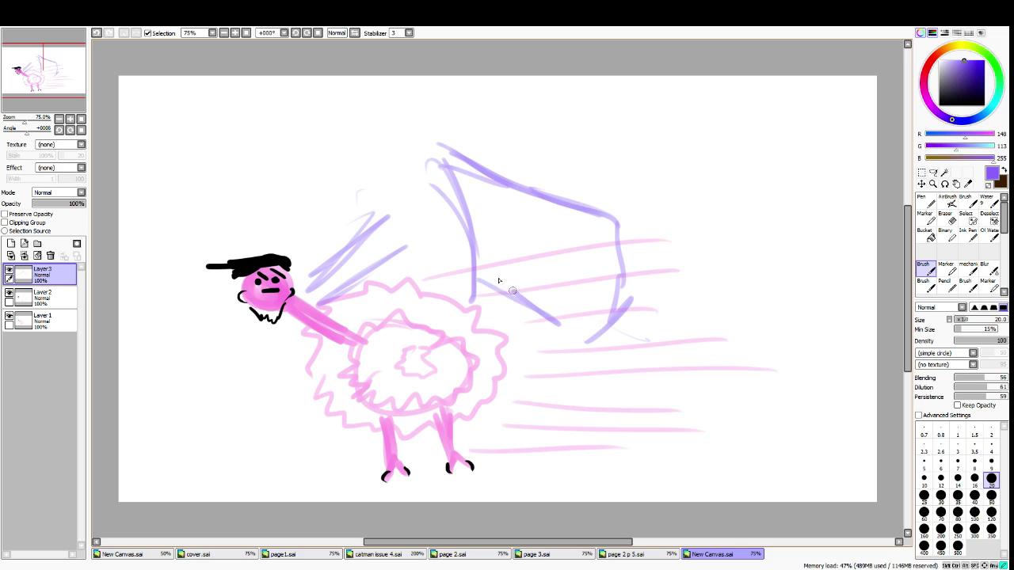
pyautogui.moveTo(481, 229); pyautogui.dragTo(563, 323)
pyautogui.moveTo(455, 276); pyautogui.dragTo(568, 338)
pyautogui.moveTo(453, 171); pyautogui.dragTo(554, 310)
pyautogui.moveTo(475, 252); pyautogui.dragTo(572, 328)
pyautogui.moveTo(486, 289); pyautogui.dragTo(591, 331)
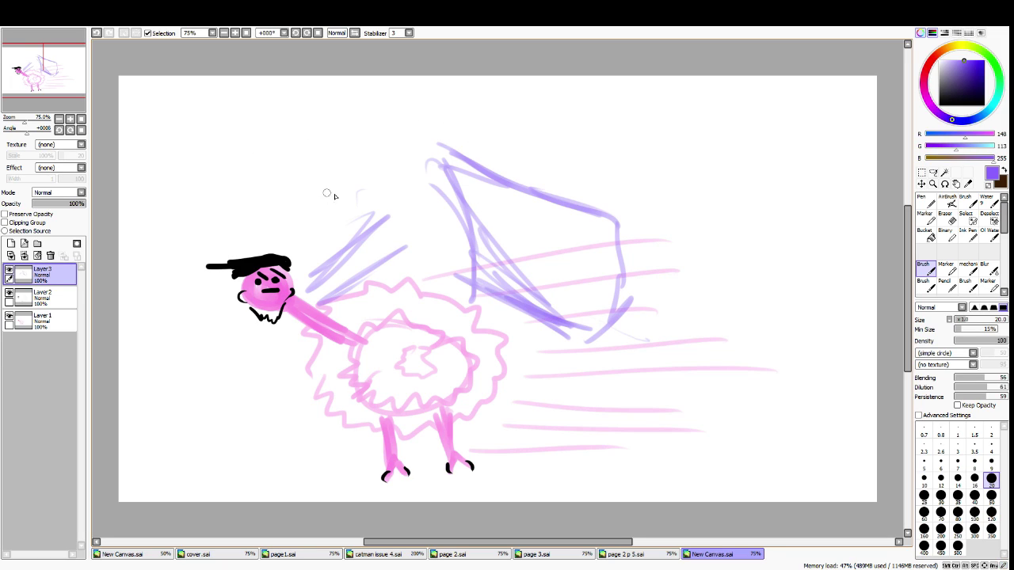
pyautogui.hotkey('ctrl', 'z')
pyautogui.moveTo(325, 127)
pyautogui.mouseDown()
pyautogui.moveTo(372, 190)
pyautogui.moveTo(328, 113)
pyautogui.moveTo(380, 140)
pyautogui.mouseUp()
pyautogui.hotkey('ctrl', 'z')
pyautogui.hotkey('ctrl', 'z')
pyautogui.hotkey('ctrl', 'z')
pyautogui.moveTo(344, 106)
pyautogui.mouseDown()
pyautogui.moveTo(362, 106)
pyautogui.moveTo(396, 135)
pyautogui.mouseUp()
pyautogui.hotkey('ctrl', 'z')
pyautogui.hotkey('ctrl', 'z')
pyautogui.hotkey('ctrl', 'z')
# Draw Catman's round head above the forearm with cat ears, shaded swept hair, two filled eyes and a nose
pyautogui.moveTo(333, 119)
pyautogui.mouseDown()
pyautogui.moveTo(302, 125)
pyautogui.moveTo(377, 89)
pyautogui.moveTo(282, 124)
pyautogui.moveTo(321, 126)
pyautogui.moveTo(407, 98)
pyautogui.moveTo(392, 90)
pyautogui.moveTo(403, 101)
pyautogui.moveTo(374, 99)
pyautogui.moveTo(385, 115)
pyautogui.moveTo(448, 131)
pyautogui.mouseUp()
pyautogui.moveTo(309, 77)
pyautogui.mouseDown()
pyautogui.moveTo(370, 97)
pyautogui.moveTo(430, 75)
pyautogui.moveTo(420, 111)
pyautogui.mouseUp()
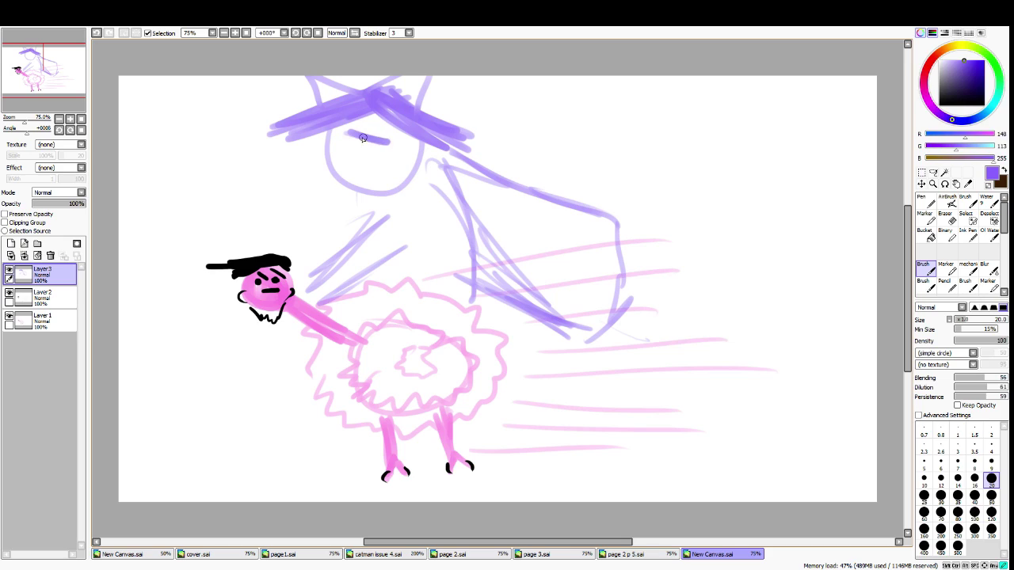
pyautogui.moveTo(358, 126)
pyautogui.mouseDown()
pyautogui.moveTo(341, 145)
pyautogui.moveTo(370, 143)
pyautogui.moveTo(358, 143)
pyautogui.moveTo(357, 129)
pyautogui.moveTo(362, 140)
pyautogui.moveTo(333, 155)
pyautogui.mouseUp()
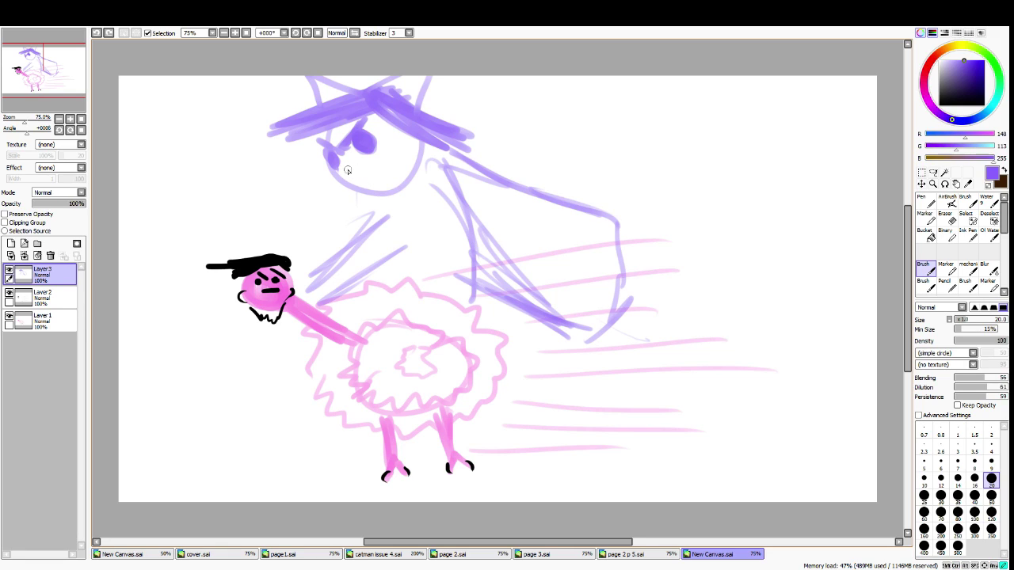
pyautogui.moveTo(347, 169); pyautogui.dragTo(350, 175)
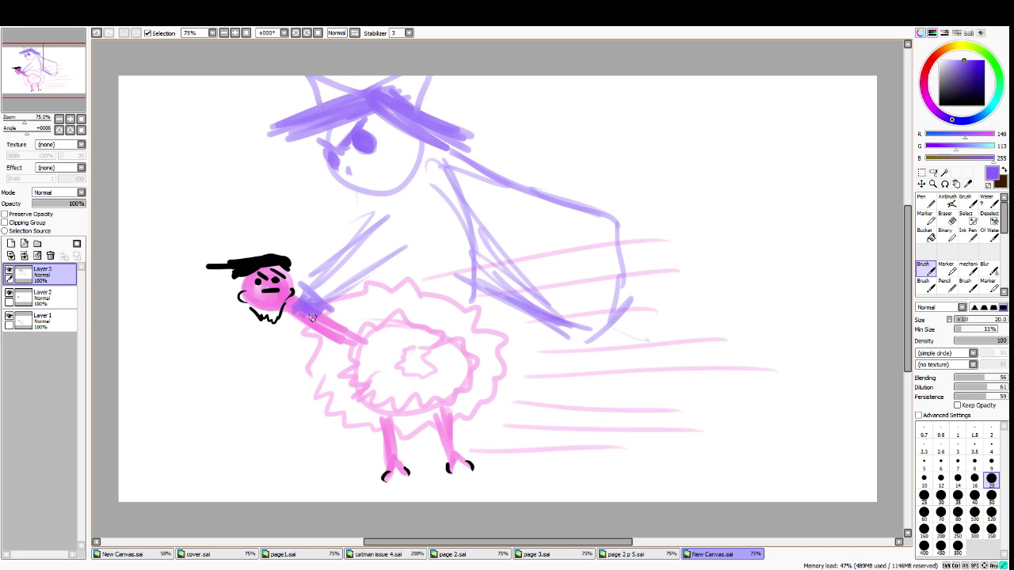
# Thicken Catman's arm with purple strokes from chin to ostrich neck, and add the torso's lower front corner and waistline
pyautogui.hotkey('ctrl', 'z')
pyautogui.moveTo(372, 202)
pyautogui.mouseDown()
pyautogui.moveTo(404, 252)
pyautogui.moveTo(403, 275)
pyautogui.moveTo(361, 224)
pyautogui.moveTo(361, 208)
pyautogui.moveTo(291, 290)
pyautogui.moveTo(370, 207)
pyautogui.moveTo(303, 287)
pyautogui.moveTo(317, 258)
pyautogui.moveTo(391, 227)
pyautogui.moveTo(319, 277)
pyautogui.mouseUp()
pyautogui.moveTo(401, 255)
pyautogui.mouseDown()
pyautogui.moveTo(325, 298)
pyautogui.moveTo(336, 293)
pyautogui.mouseUp()
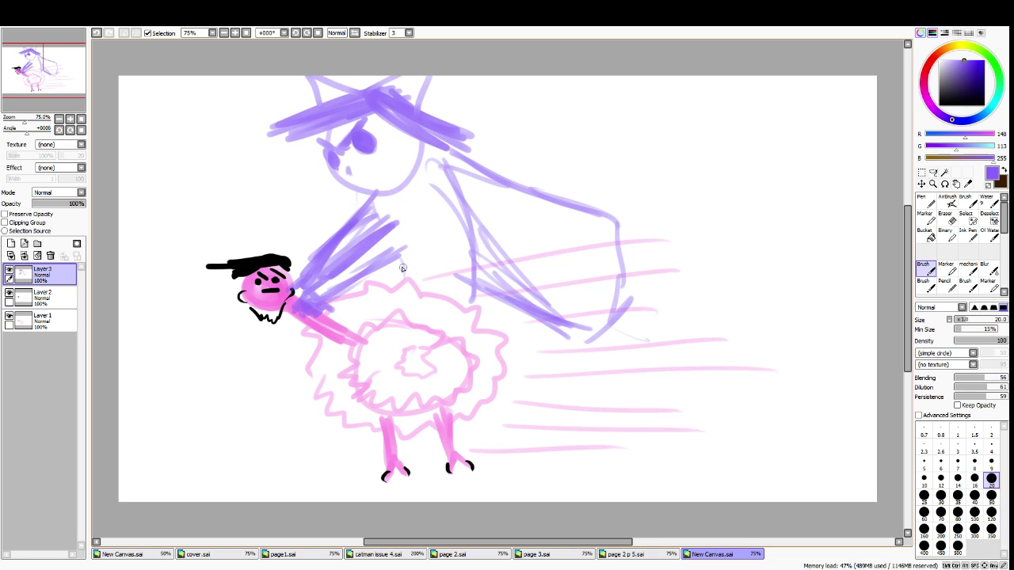
pyautogui.moveTo(396, 258); pyautogui.dragTo(404, 277)
pyautogui.moveTo(420, 202)
pyautogui.mouseDown()
pyautogui.moveTo(380, 236)
pyautogui.moveTo(387, 227)
pyautogui.moveTo(434, 302)
pyautogui.moveTo(475, 302)
pyautogui.mouseUp()
pyautogui.moveTo(396, 287)
pyautogui.mouseDown()
pyautogui.moveTo(461, 300)
pyautogui.moveTo(413, 350)
pyautogui.mouseUp()
pyautogui.hotkey('ctrl', 'z')
pyautogui.moveTo(404, 294)
pyautogui.mouseDown()
pyautogui.moveTo(383, 385)
pyautogui.moveTo(424, 409)
pyautogui.mouseUp()
pyautogui.moveTo(467, 306); pyautogui.dragTo(446, 401)
pyautogui.hotkey('ctrl', 'z')
pyautogui.hotkey('ctrl', 'z')
pyautogui.hotkey('ctrl', 'z')
pyautogui.hotkey('ctrl', 'z')
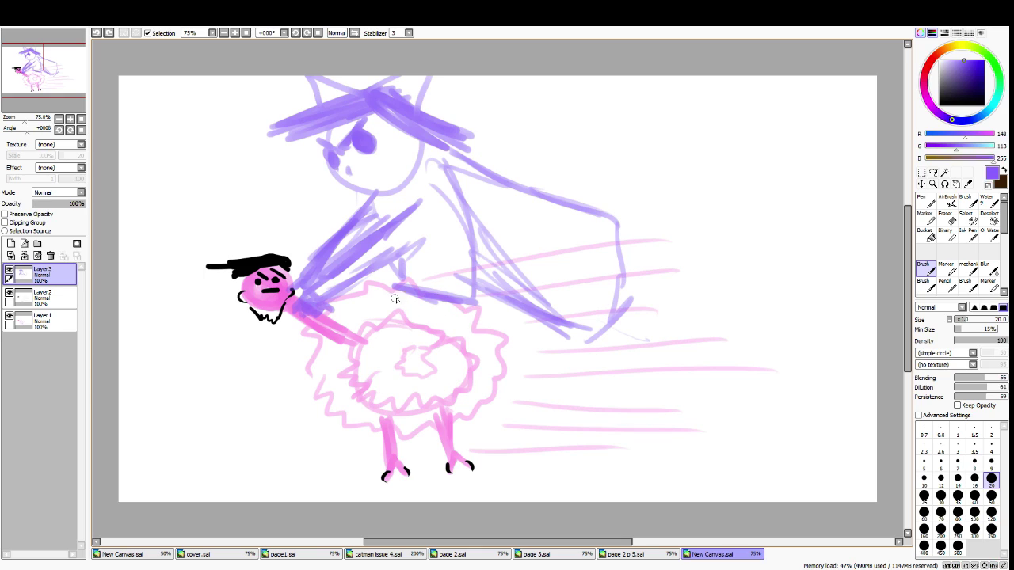
# Draw Catman's leg in purple from the waistline down over the ostrich's body, closing it with a shaded cuff
pyautogui.moveTo(405, 255); pyautogui.dragTo(421, 315)
pyautogui.moveTo(413, 272)
pyautogui.mouseDown()
pyautogui.moveTo(421, 305)
pyautogui.moveTo(388, 390)
pyautogui.mouseUp()
pyautogui.moveTo(394, 394); pyautogui.dragTo(434, 382)
pyautogui.moveTo(474, 301); pyautogui.dragTo(445, 376)
pyautogui.moveTo(466, 329); pyautogui.dragTo(433, 418)
pyautogui.moveTo(399, 358)
pyautogui.mouseDown()
pyautogui.moveTo(384, 411)
pyautogui.moveTo(435, 414)
pyautogui.mouseUp()
pyautogui.moveTo(436, 414); pyautogui.dragTo(386, 402)
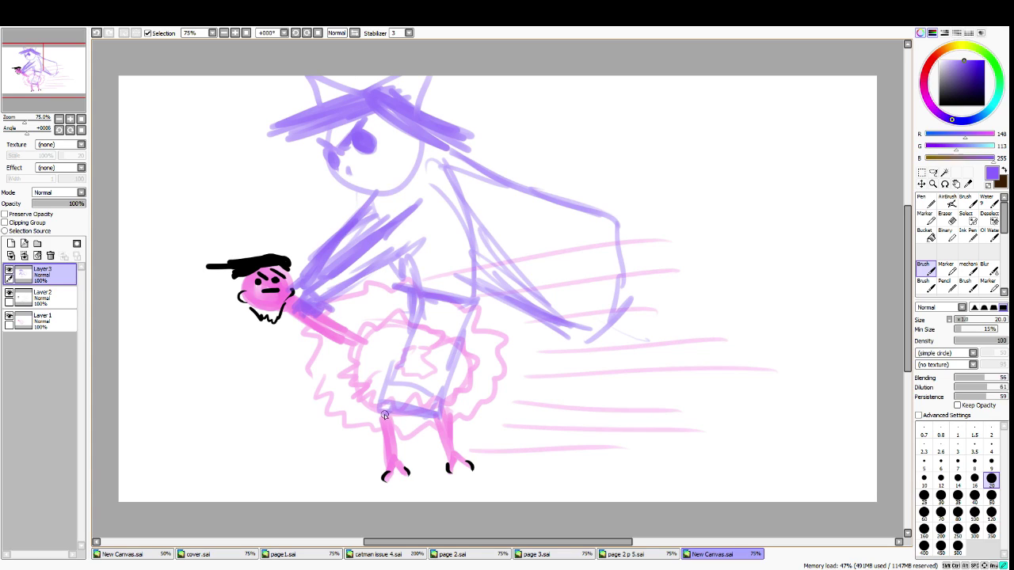
pyautogui.moveTo(412, 424)
pyautogui.mouseDown()
pyautogui.moveTo(428, 417)
pyautogui.moveTo(383, 416)
pyautogui.moveTo(388, 427)
pyautogui.moveTo(423, 424)
pyautogui.moveTo(381, 418)
pyautogui.mouseUp()
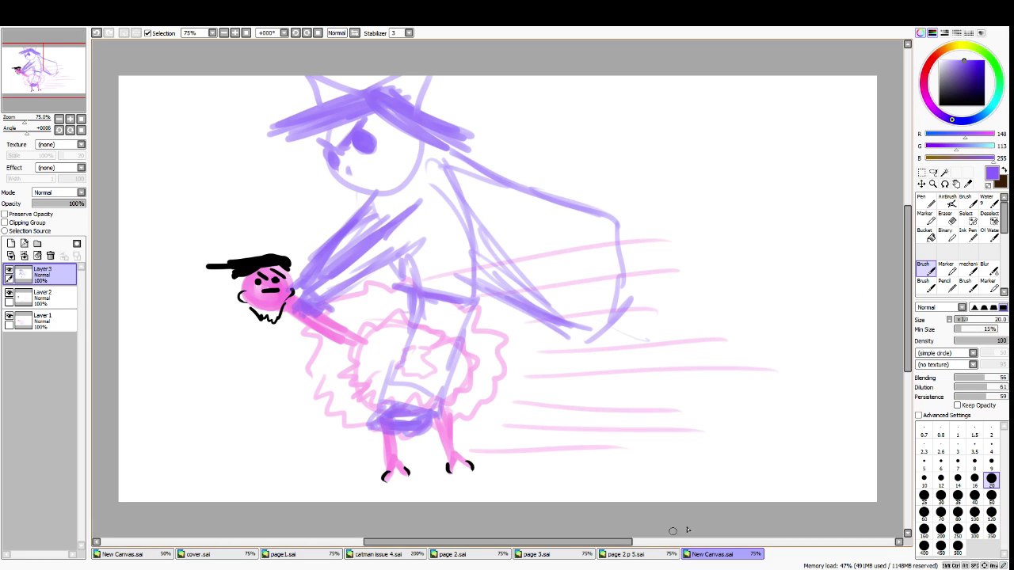
pyautogui.click(945, 217)
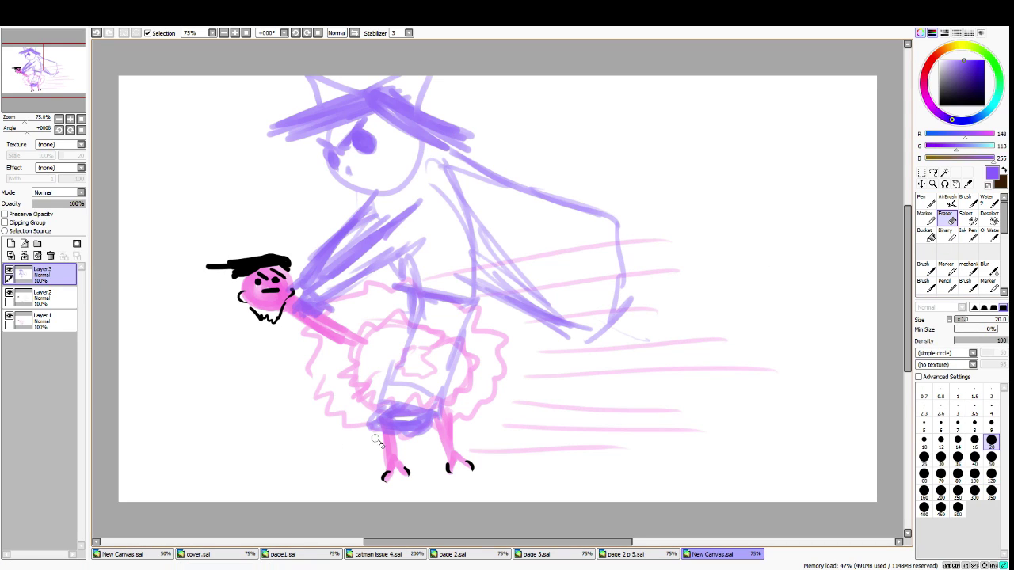
pyautogui.moveTo(379, 425)
pyautogui.mouseDown()
pyautogui.moveTo(426, 428)
pyautogui.moveTo(423, 438)
pyautogui.mouseUp()
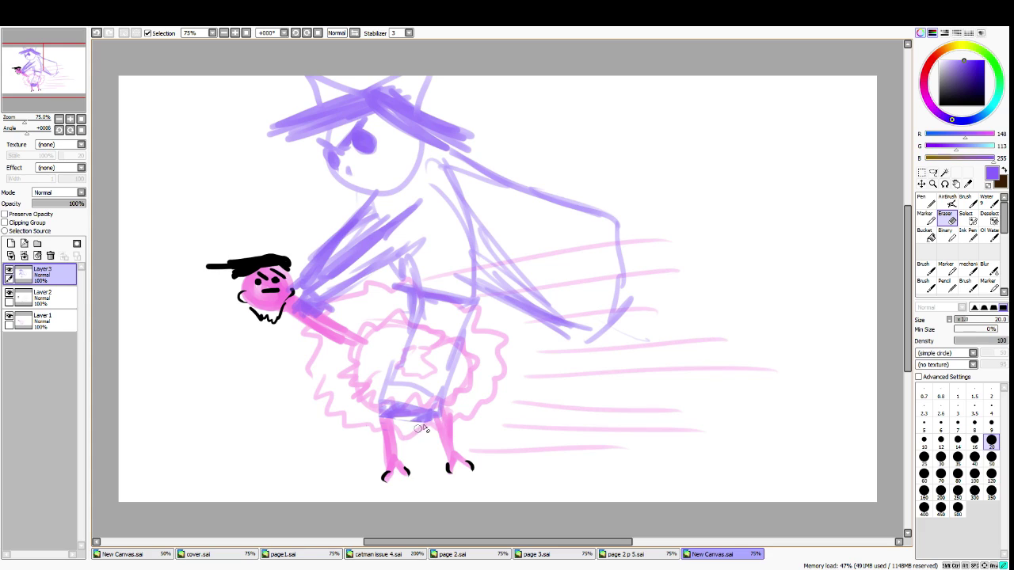
# Draw two purple square patches on Catman's leg with the size 20 Brush
pyautogui.press('n')
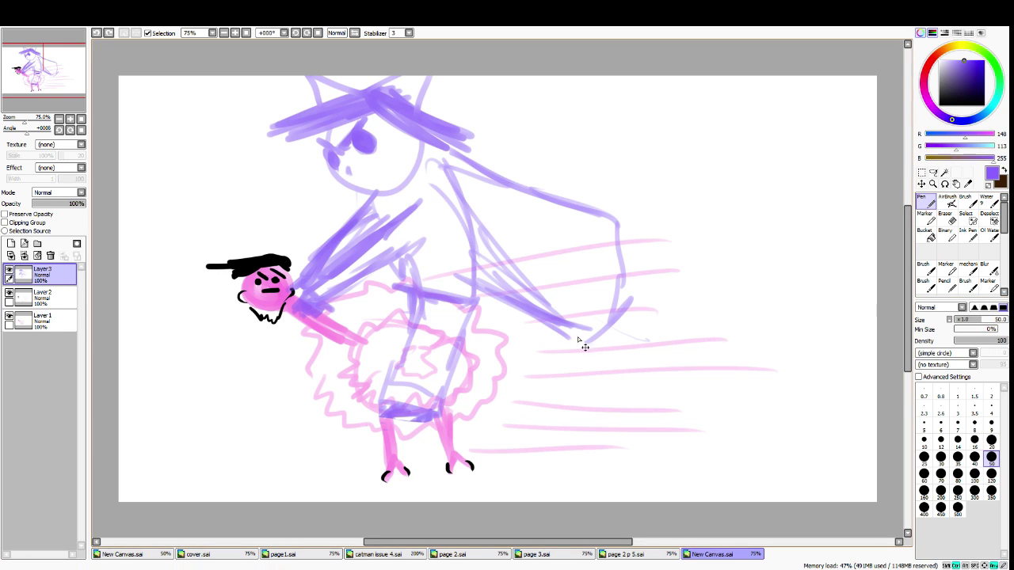
pyautogui.moveTo(909, 277); pyautogui.dragTo(908, 282)
pyautogui.click(947, 268)
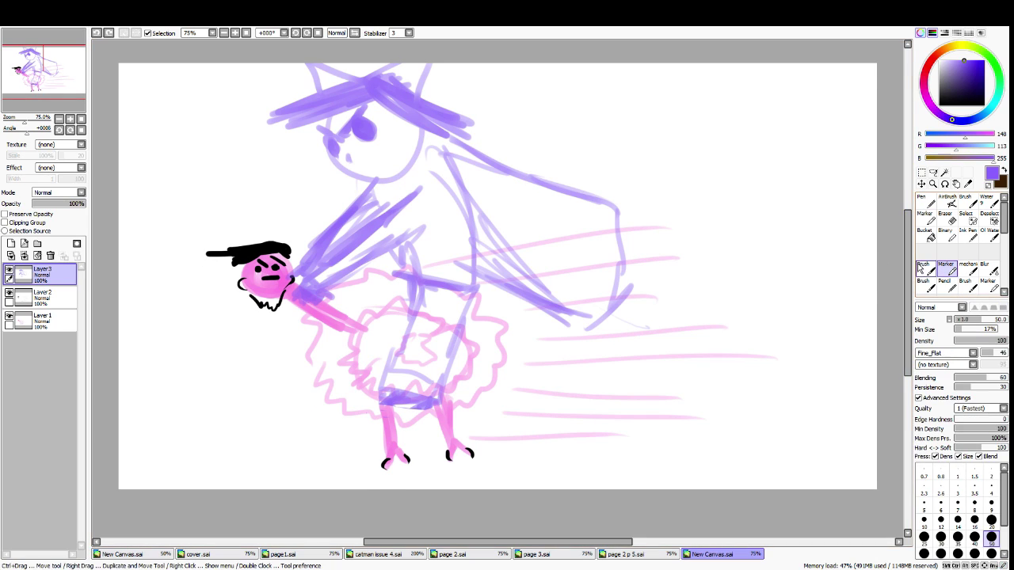
pyautogui.click(925, 268)
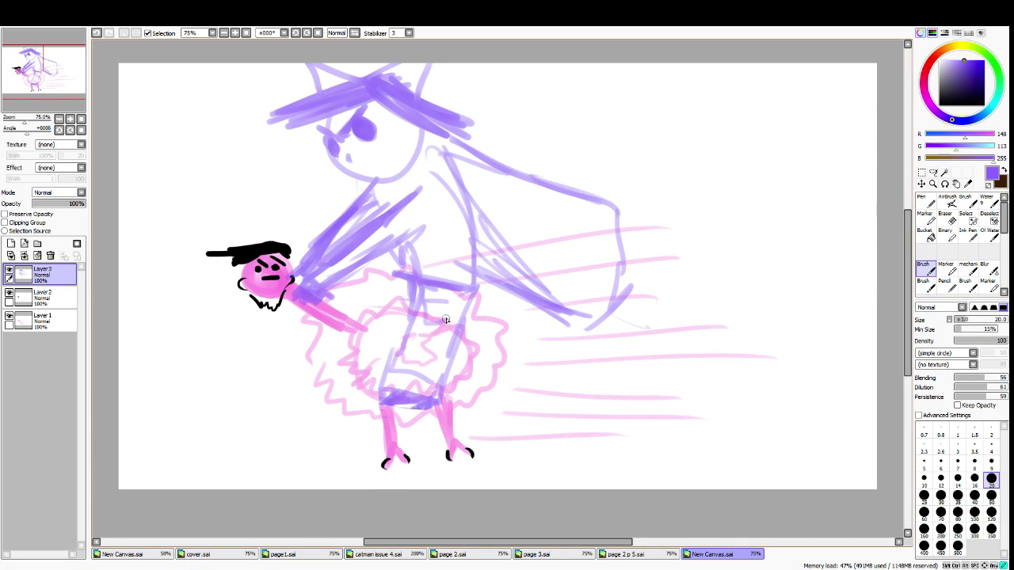
pyautogui.moveTo(414, 339); pyautogui.dragTo(411, 363)
pyautogui.moveTo(407, 369); pyautogui.dragTo(434, 367)
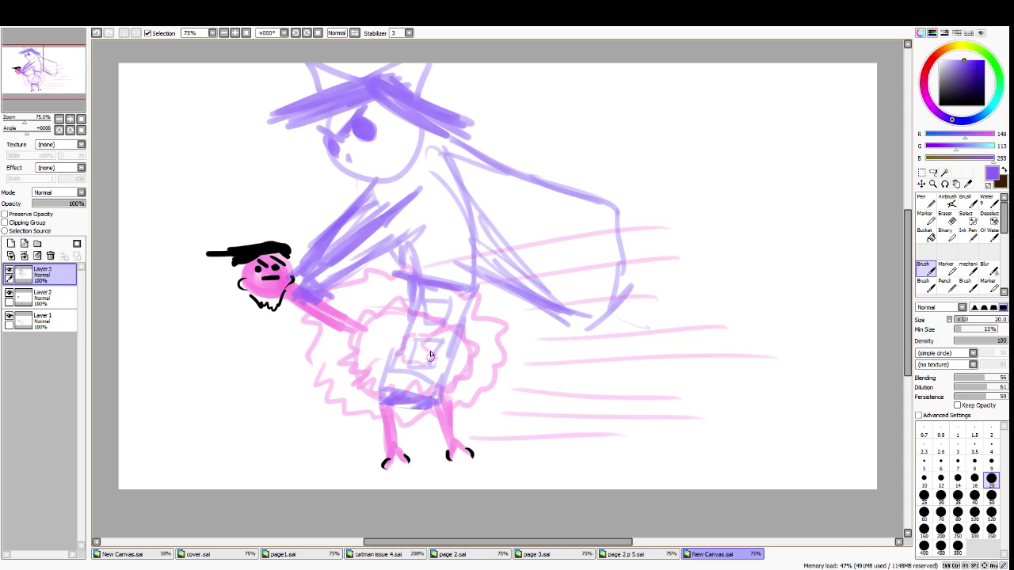
# Reinforce Catman's waistband, the cape's lower edge and the curved line from neck to back with purple strokes
pyautogui.moveTo(436, 288)
pyautogui.mouseDown()
pyautogui.moveTo(481, 291)
pyautogui.moveTo(469, 282)
pyautogui.moveTo(566, 322)
pyautogui.moveTo(602, 309)
pyautogui.mouseUp()
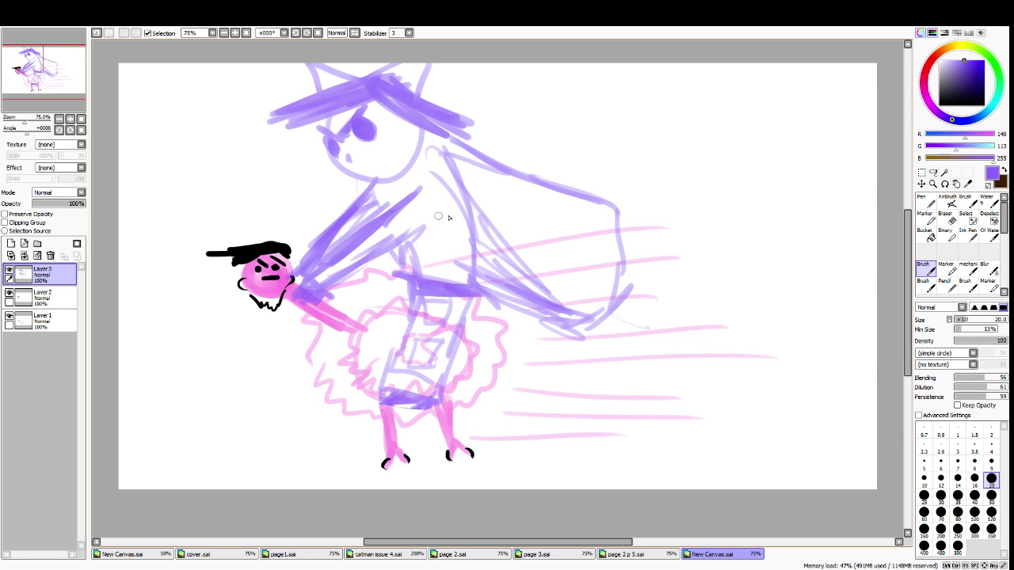
pyautogui.moveTo(417, 149)
pyautogui.mouseDown()
pyautogui.moveTo(458, 165)
pyautogui.moveTo(474, 261)
pyautogui.moveTo(469, 246)
pyautogui.mouseUp()
pyautogui.moveTo(420, 160)
pyautogui.mouseDown()
pyautogui.moveTo(463, 211)
pyautogui.moveTo(450, 187)
pyautogui.mouseUp()
pyautogui.moveTo(444, 181); pyautogui.dragTo(459, 231)
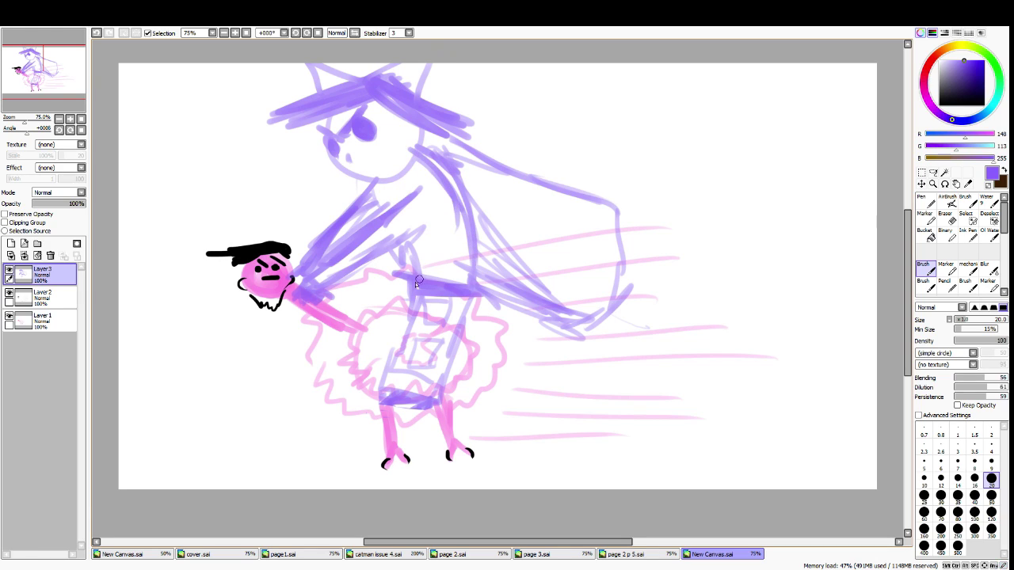
# Fill Catman's cape with dense purple strokes from the neck to its rear and lower edges
pyautogui.moveTo(394, 151); pyautogui.dragTo(513, 169)
pyautogui.moveTo(440, 160); pyautogui.dragTo(551, 167)
pyautogui.moveTo(408, 179)
pyautogui.mouseDown()
pyautogui.moveTo(479, 210)
pyautogui.moveTo(466, 194)
pyautogui.moveTo(518, 184)
pyautogui.mouseUp()
pyautogui.moveTo(453, 165)
pyautogui.mouseDown()
pyautogui.moveTo(539, 187)
pyautogui.moveTo(553, 208)
pyautogui.mouseUp()
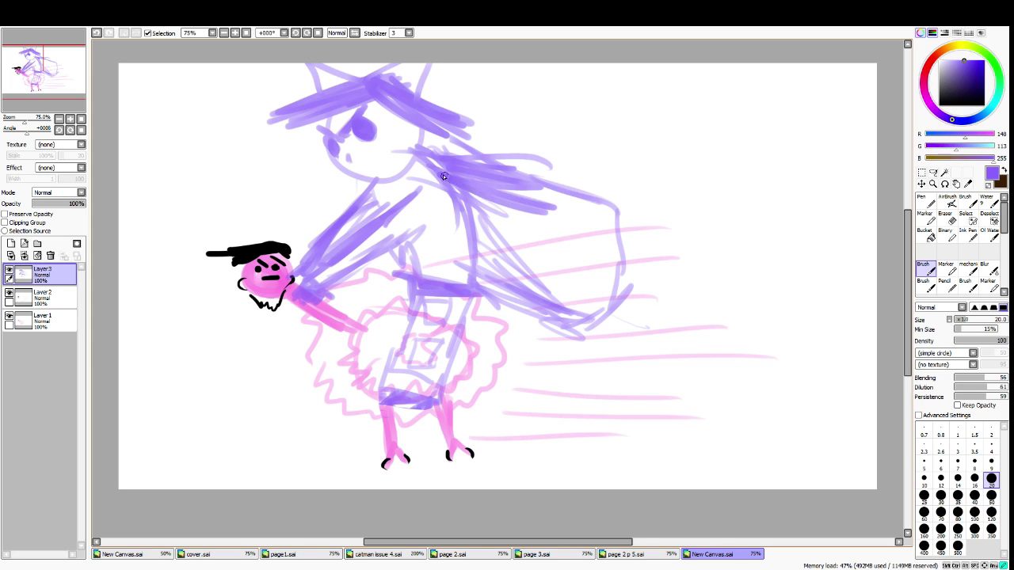
pyautogui.moveTo(457, 184); pyautogui.dragTo(527, 243)
pyautogui.moveTo(475, 205); pyautogui.dragTo(506, 278)
pyautogui.moveTo(493, 240)
pyautogui.mouseDown()
pyautogui.moveTo(513, 281)
pyautogui.moveTo(484, 282)
pyautogui.mouseUp()
pyautogui.moveTo(477, 222)
pyautogui.mouseDown()
pyautogui.moveTo(482, 277)
pyautogui.moveTo(519, 297)
pyautogui.moveTo(572, 304)
pyautogui.mouseUp()
pyautogui.moveTo(469, 190)
pyautogui.mouseDown()
pyautogui.moveTo(586, 293)
pyautogui.moveTo(576, 223)
pyautogui.mouseUp()
pyautogui.moveTo(509, 166); pyautogui.dragTo(603, 208)
pyautogui.moveTo(502, 199)
pyautogui.mouseDown()
pyautogui.moveTo(573, 255)
pyautogui.moveTo(594, 218)
pyautogui.moveTo(610, 222)
pyautogui.moveTo(592, 290)
pyautogui.mouseUp()
pyautogui.moveTo(518, 258)
pyautogui.mouseDown()
pyautogui.moveTo(495, 269)
pyautogui.moveTo(588, 314)
pyautogui.mouseUp()
pyautogui.moveTo(533, 238); pyautogui.dragTo(596, 287)
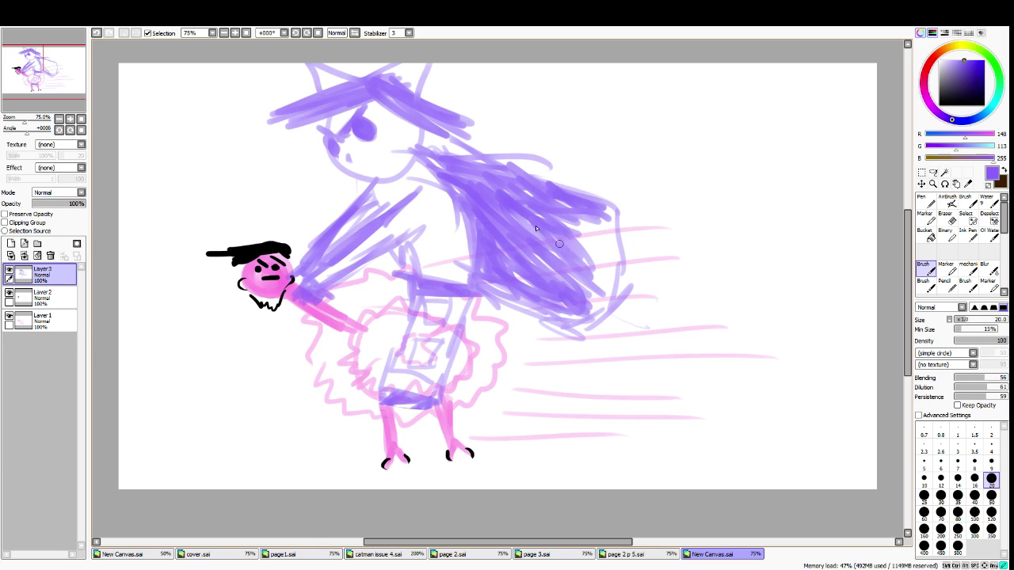
pyautogui.moveTo(525, 217); pyautogui.dragTo(591, 264)
pyautogui.moveTo(563, 217)
pyautogui.mouseDown()
pyautogui.moveTo(608, 273)
pyautogui.moveTo(610, 257)
pyautogui.mouseUp()
pyautogui.moveTo(539, 187); pyautogui.dragTo(618, 247)
pyautogui.moveTo(598, 212)
pyautogui.mouseDown()
pyautogui.moveTo(610, 216)
pyautogui.moveTo(613, 282)
pyautogui.mouseUp()
pyautogui.moveTo(618, 241)
pyautogui.mouseDown()
pyautogui.moveTo(586, 321)
pyautogui.moveTo(610, 296)
pyautogui.moveTo(584, 328)
pyautogui.moveTo(524, 323)
pyautogui.mouseUp()
pyautogui.moveTo(576, 301); pyautogui.dragTo(496, 321)
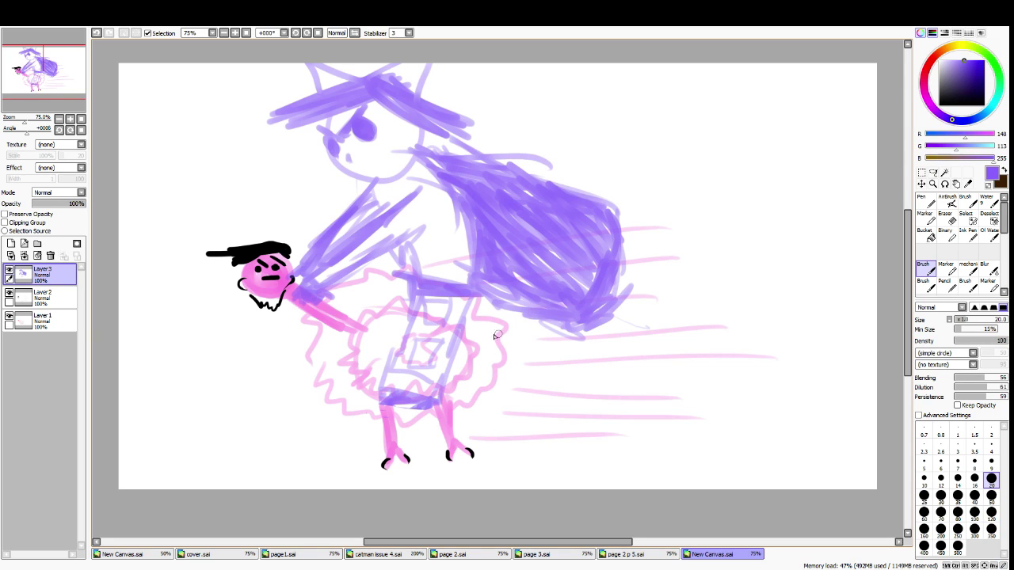
# Crop the canvas to a rectangular selection around Catman and the ostrich, and clear the selection
pyautogui.click(922, 172)
pyautogui.moveTo(203, 57); pyautogui.dragTo(695, 507)
pyautogui.click(90, 26)
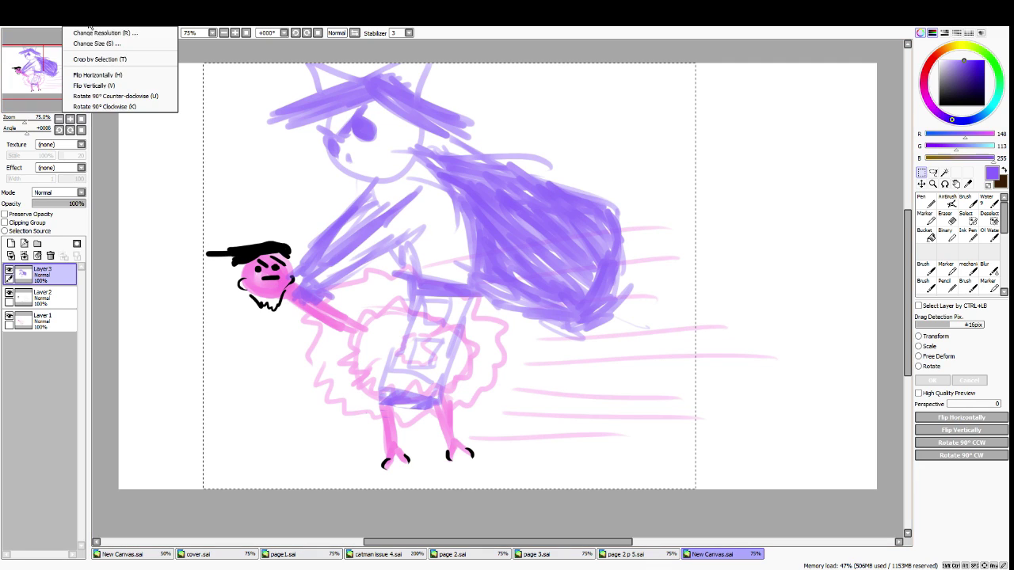
pyautogui.click(99, 58)
pyautogui.hotkey('ctrl', 'd')
# Letter "ONLY DREAMS NOW!" in purple beside Catman's hat with the Pen at size 20
pyautogui.click(927, 201)
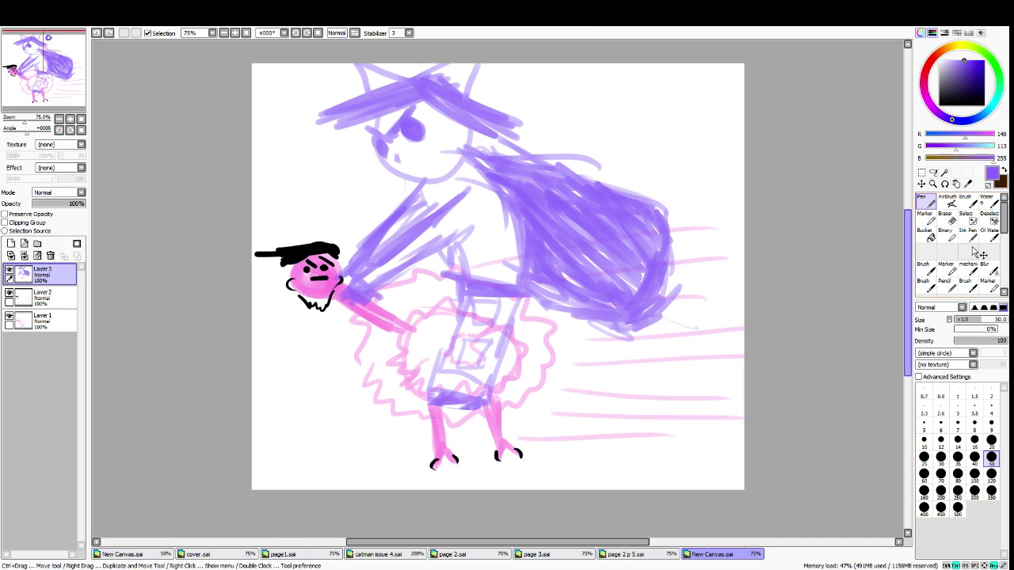
pyautogui.click(991, 440)
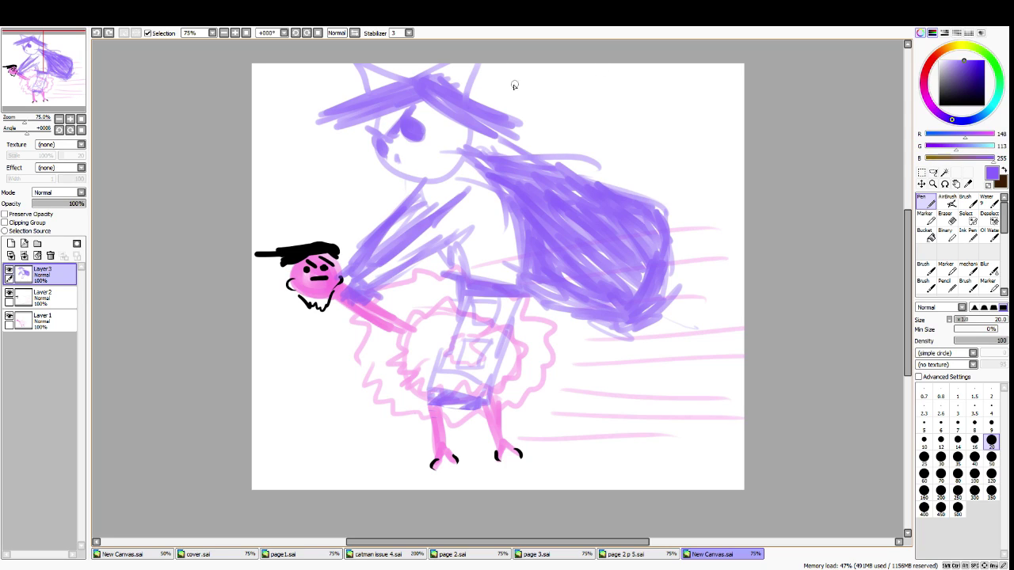
pyautogui.moveTo(525, 86)
pyautogui.mouseDown()
pyautogui.moveTo(537, 96)
pyautogui.moveTo(523, 87)
pyautogui.moveTo(532, 70)
pyautogui.moveTo(502, 77)
pyautogui.moveTo(562, 82)
pyautogui.moveTo(538, 131)
pyautogui.moveTo(566, 115)
pyautogui.moveTo(542, 129)
pyautogui.moveTo(590, 127)
pyautogui.mouseUp()
pyautogui.hotkey('ctrl', 'z')
pyautogui.moveTo(590, 93)
pyautogui.mouseDown()
pyautogui.moveTo(611, 90)
pyautogui.moveTo(609, 109)
pyautogui.mouseUp()
pyautogui.moveTo(591, 126)
pyautogui.mouseDown()
pyautogui.moveTo(637, 107)
pyautogui.moveTo(643, 119)
pyautogui.mouseUp()
pyautogui.moveTo(643, 81); pyautogui.dragTo(674, 107)
pyautogui.moveTo(624, 162)
pyautogui.mouseDown()
pyautogui.moveTo(621, 133)
pyautogui.moveTo(640, 158)
pyautogui.moveTo(654, 125)
pyautogui.moveTo(686, 130)
pyautogui.moveTo(698, 119)
pyautogui.mouseUp()
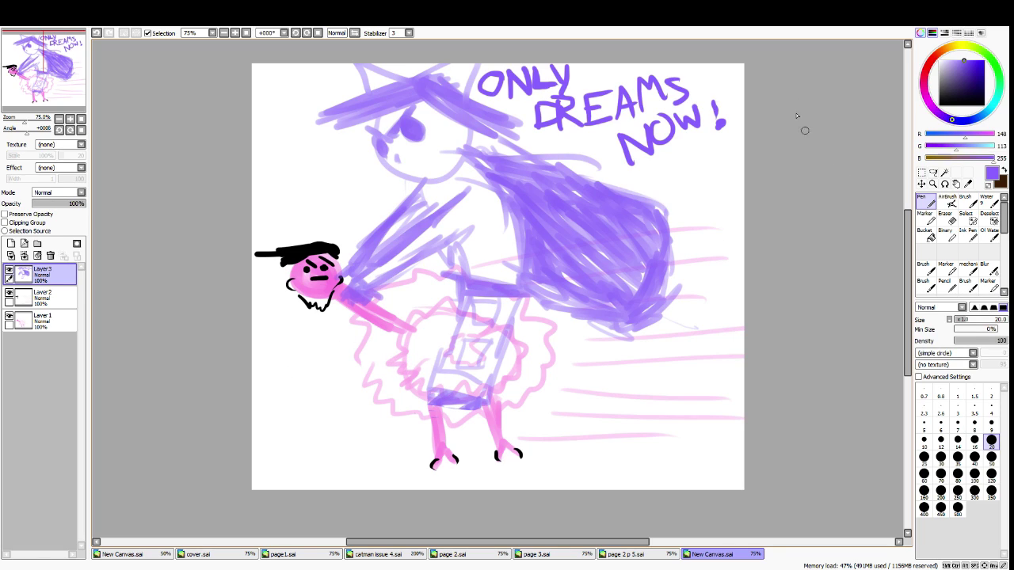
# On a new layer, airbrush dark red blotches on the ostrich's neck and Catman's leg cuff, with faint spots between
pyautogui.click(929, 67)
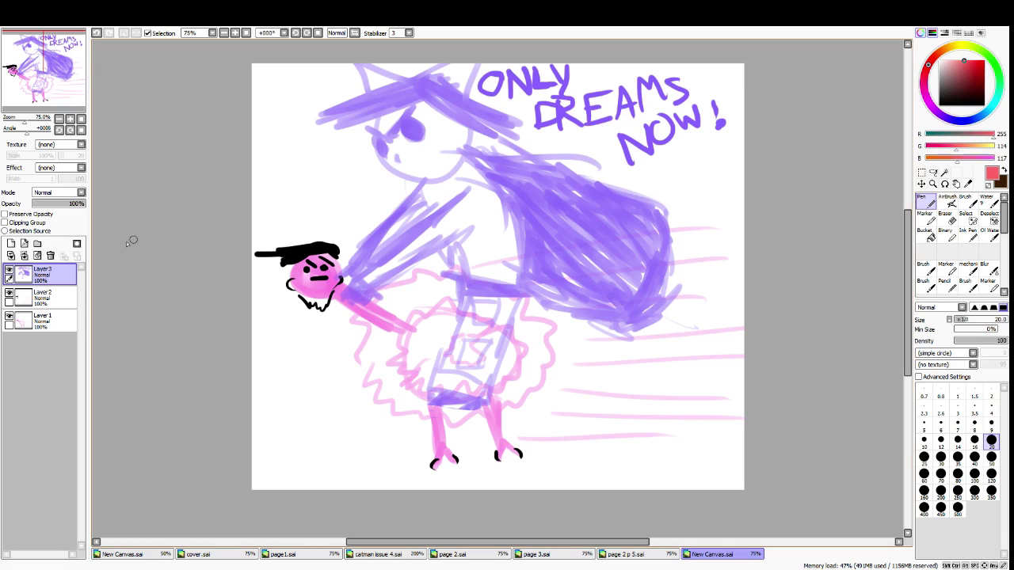
pyautogui.click(25, 245)
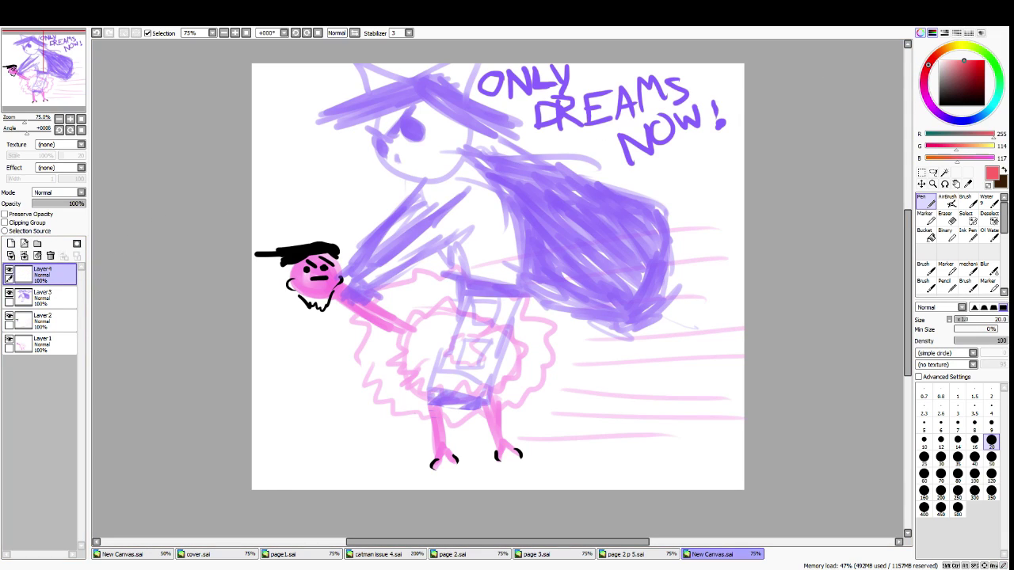
pyautogui.moveTo(969, 58); pyautogui.dragTo(984, 73)
pyautogui.click(991, 426)
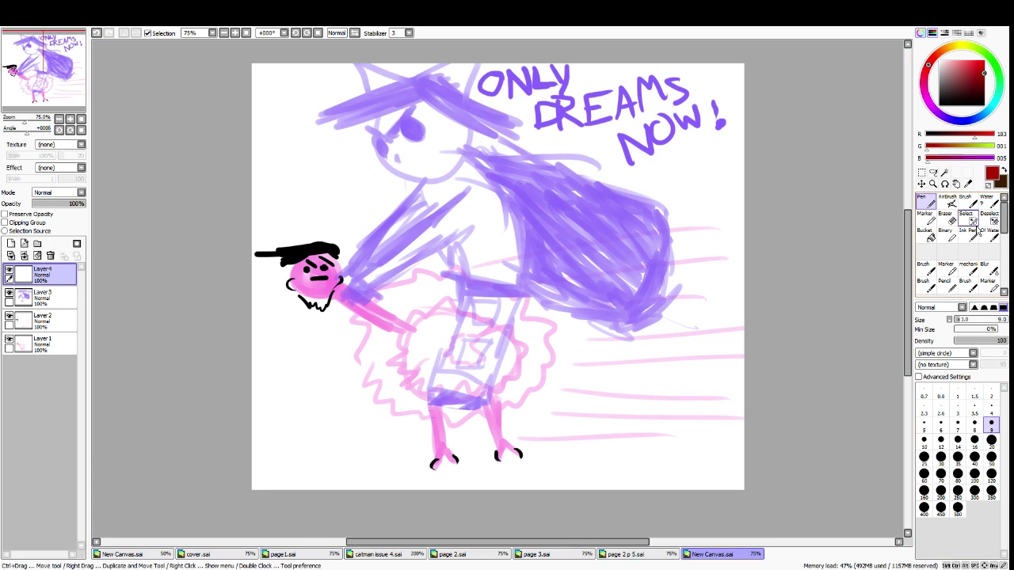
pyautogui.click(947, 203)
pyautogui.moveTo(384, 314)
pyautogui.mouseDown()
pyautogui.moveTo(340, 303)
pyautogui.moveTo(361, 313)
pyautogui.moveTo(356, 303)
pyautogui.mouseUp()
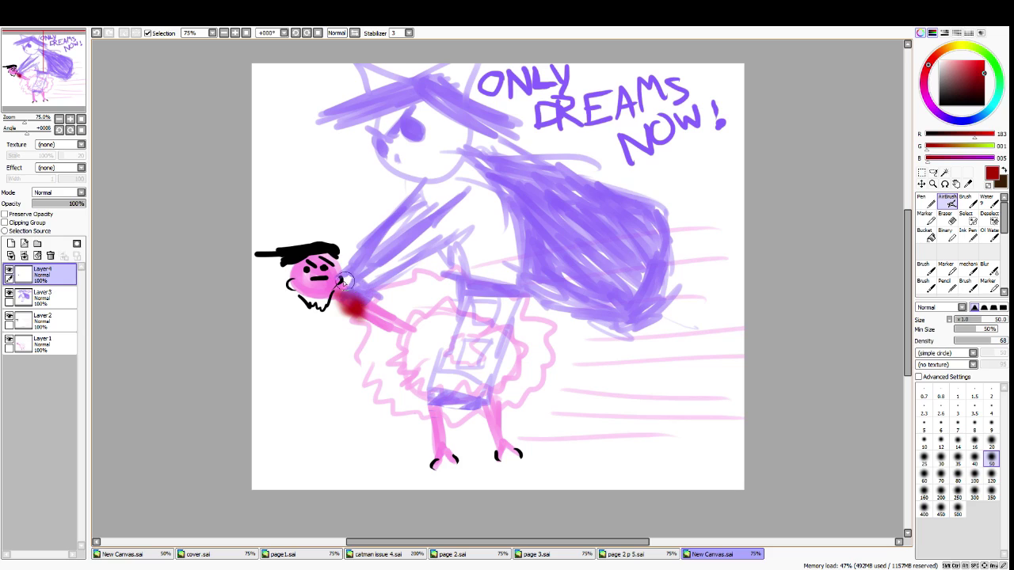
pyautogui.moveTo(430, 392)
pyautogui.mouseDown()
pyautogui.moveTo(482, 412)
pyautogui.moveTo(439, 403)
pyautogui.mouseUp()
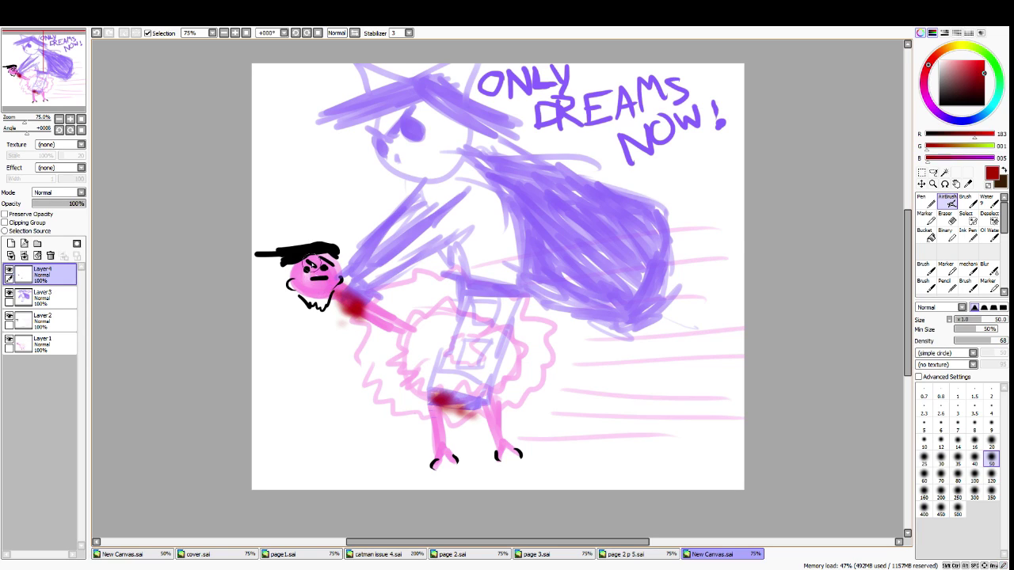
pyautogui.moveTo(372, 315)
pyautogui.mouseDown()
pyautogui.moveTo(391, 324)
pyautogui.moveTo(383, 350)
pyautogui.mouseUp()
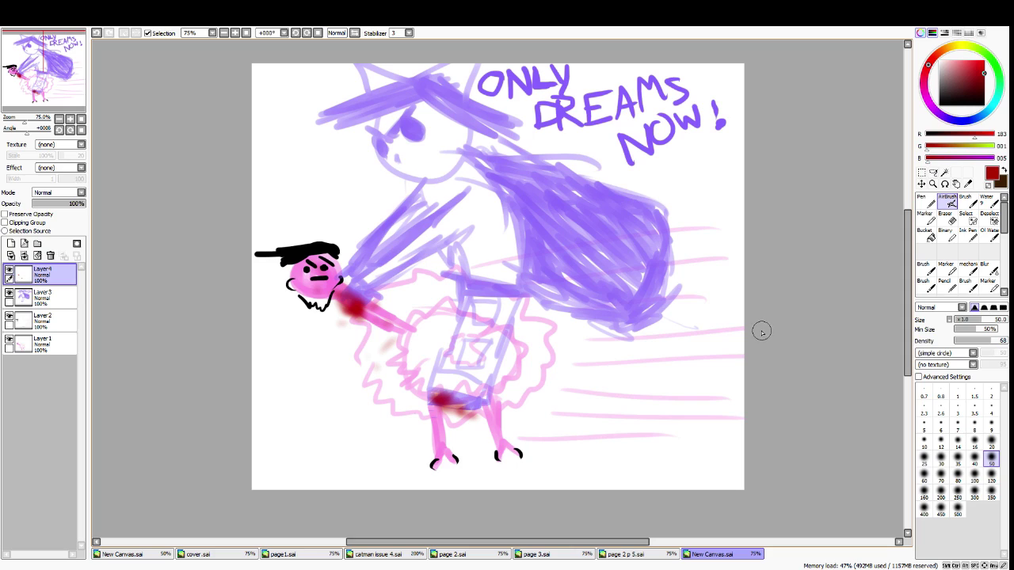
# Create a new 1920 x 1080 pixel canvas at 72 pixels/inch
pyautogui.click(28, 26)
pyautogui.click(24, 33)
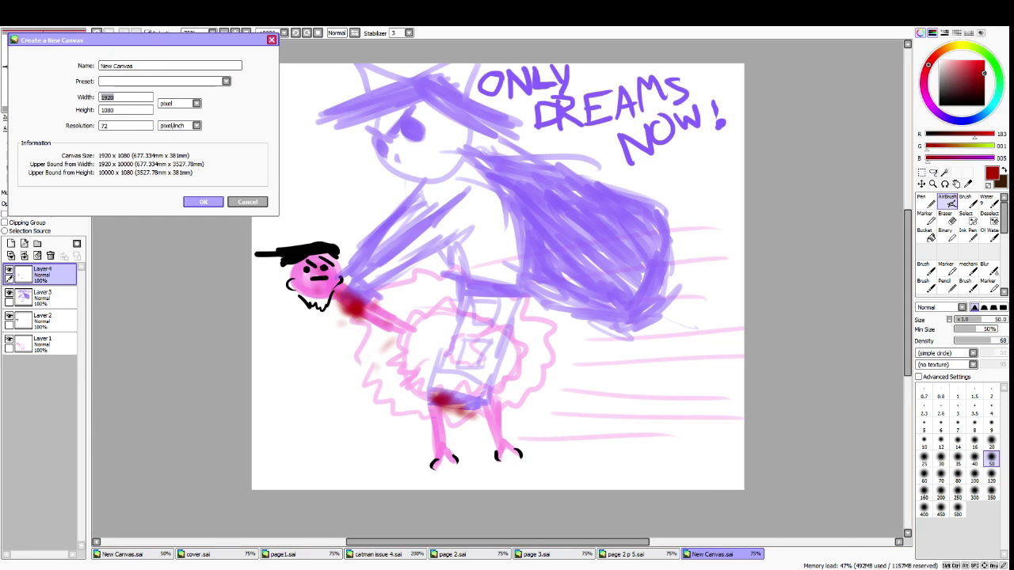
pyautogui.click(216, 203)
# Review the other open comic pages to check their order, and return to the "ONLY DREAMS NOW!" page
pyautogui.click(569, 555)
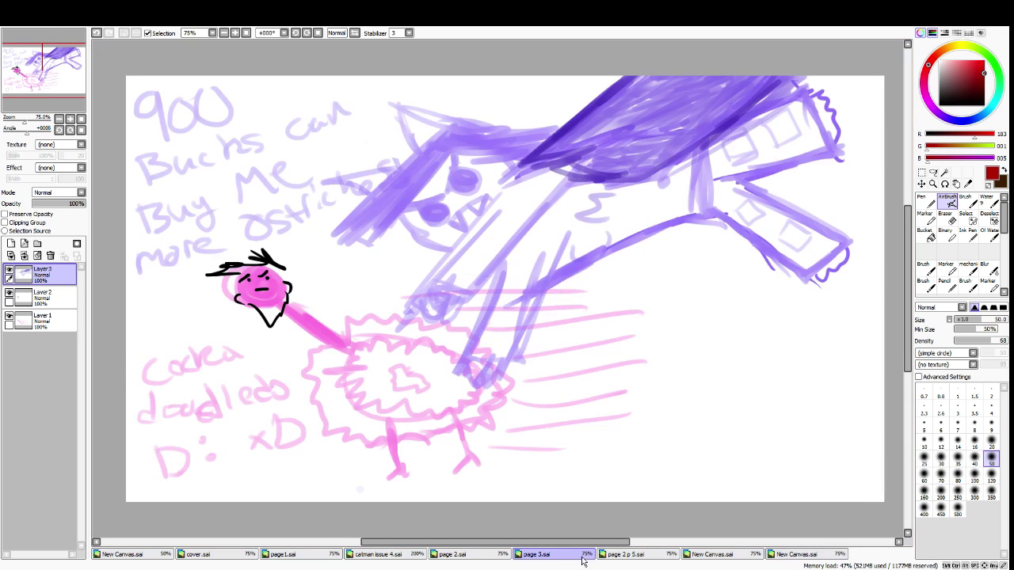
pyautogui.click(662, 556)
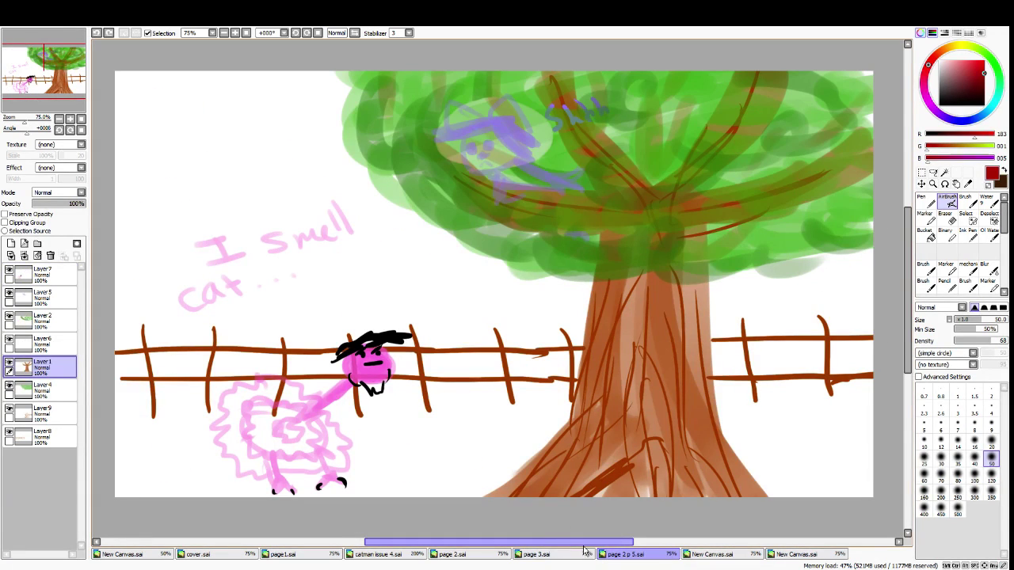
pyautogui.click(730, 558)
pyautogui.click(674, 553)
pyautogui.click(712, 555)
pyautogui.click(645, 556)
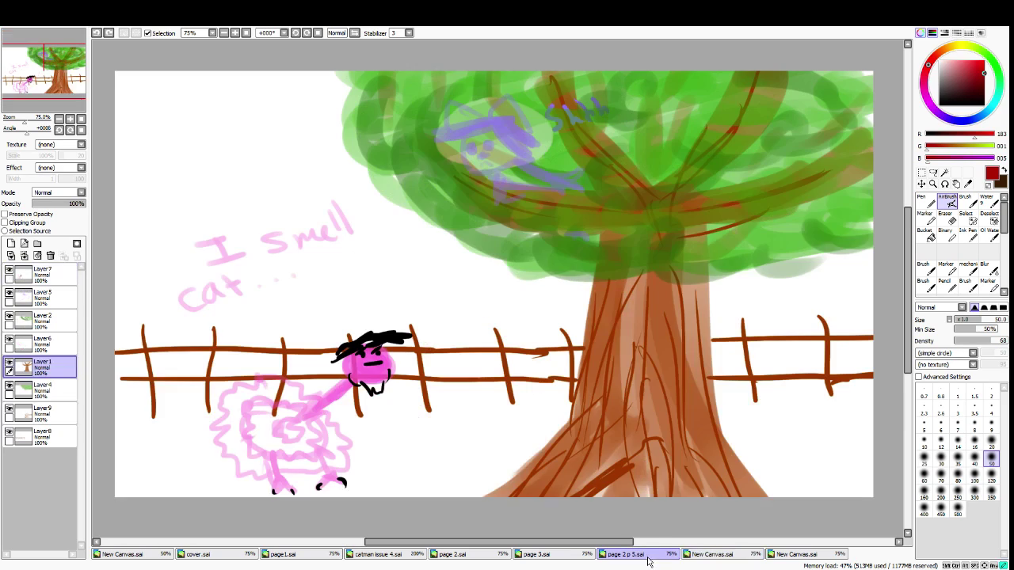
pyautogui.click(532, 556)
pyautogui.click(469, 555)
pyautogui.click(532, 554)
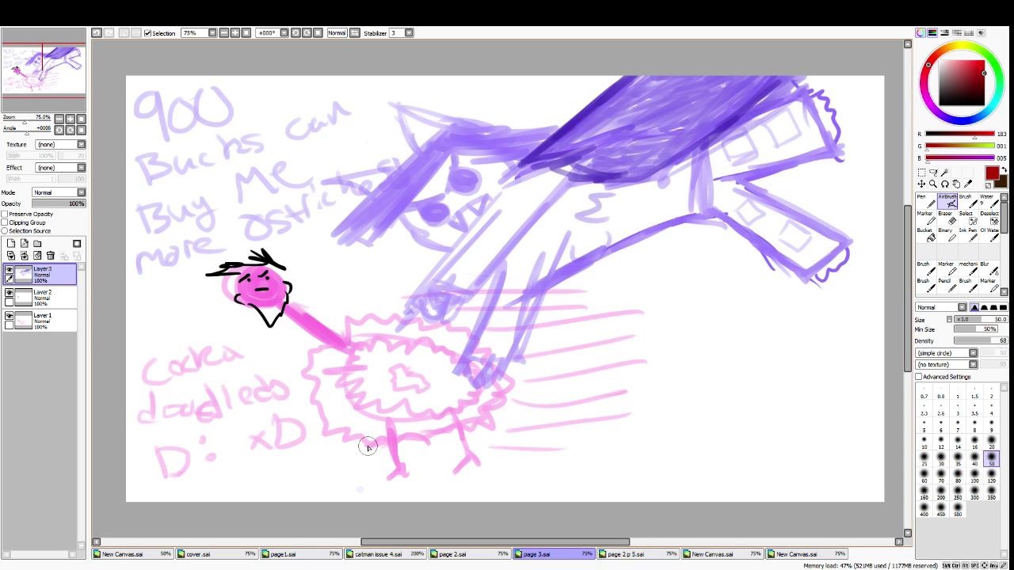
pyautogui.click(791, 553)
pyautogui.click(690, 554)
pyautogui.click(689, 556)
pyautogui.click(692, 555)
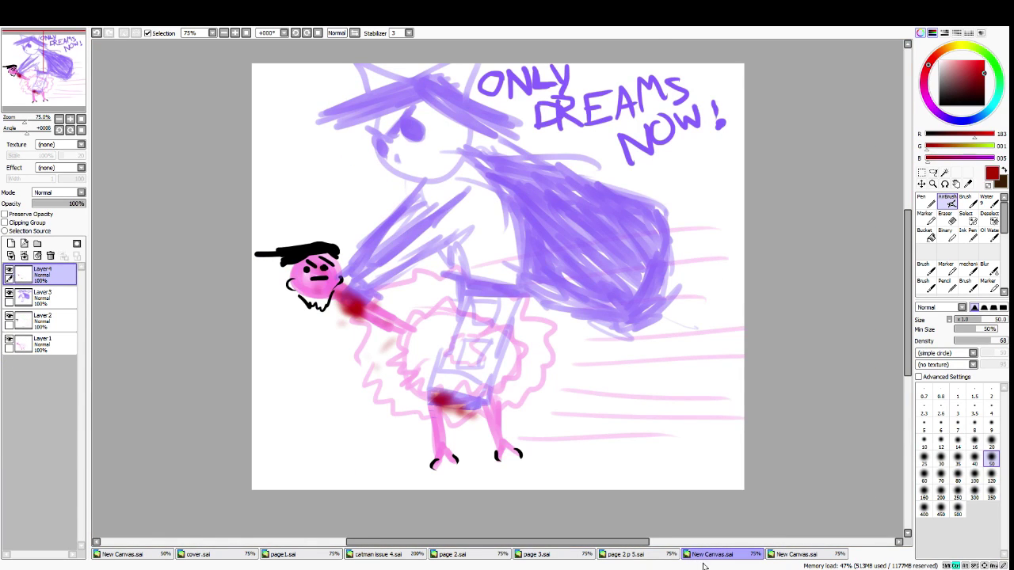
# Save the "ONLY DREAMS NOW!" page as "page 4" in SAI format in the issue's folder
pyautogui.hotkey('ctrl', 's')
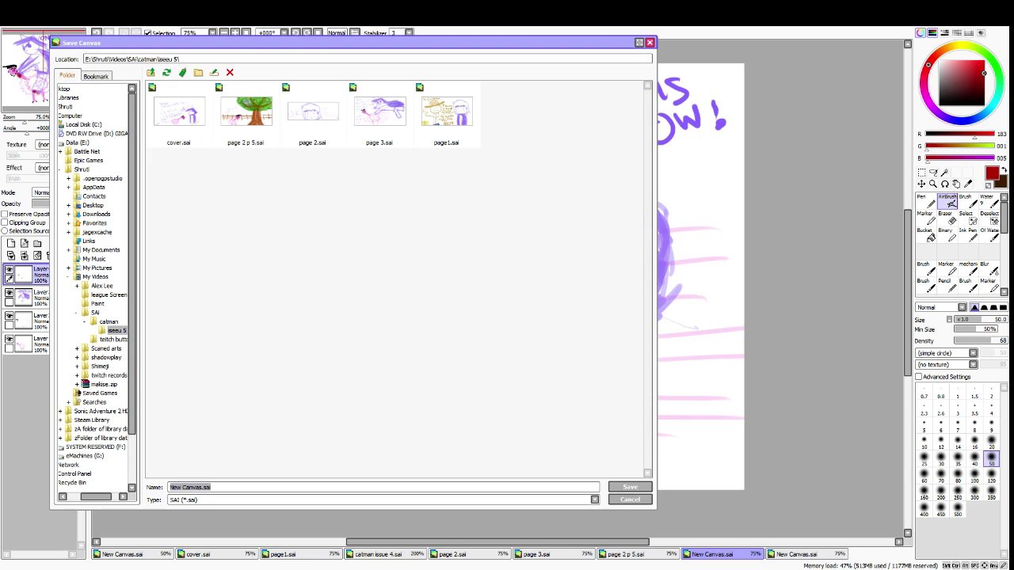
pyautogui.write('page 4')
pyautogui.press('Return')
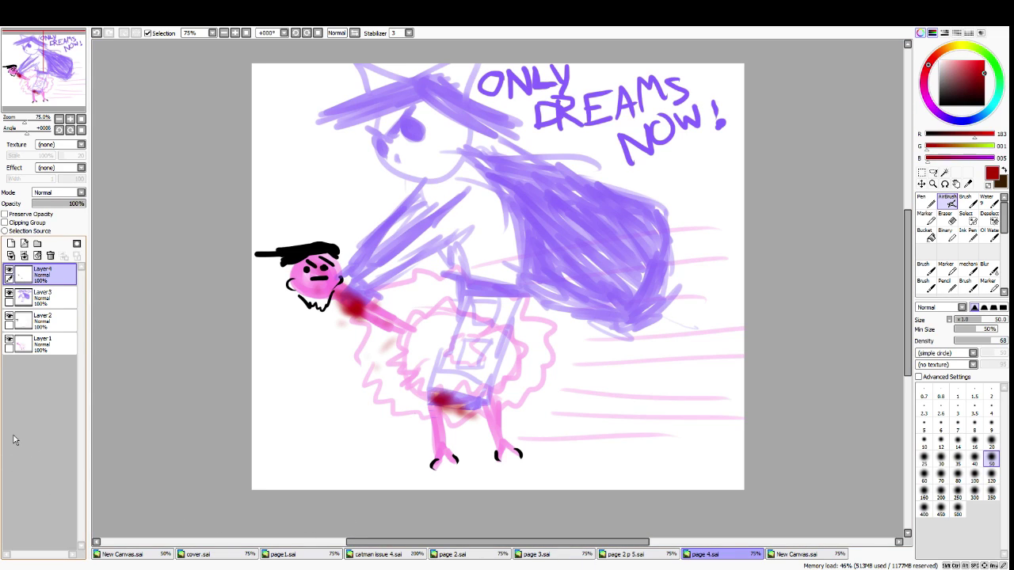
# Airbrush a faint dark red streak beside the cape, and fill the cape more evenly on Layer3 with its own sampled purple
pyautogui.moveTo(787, 321); pyautogui.dragTo(639, 344)
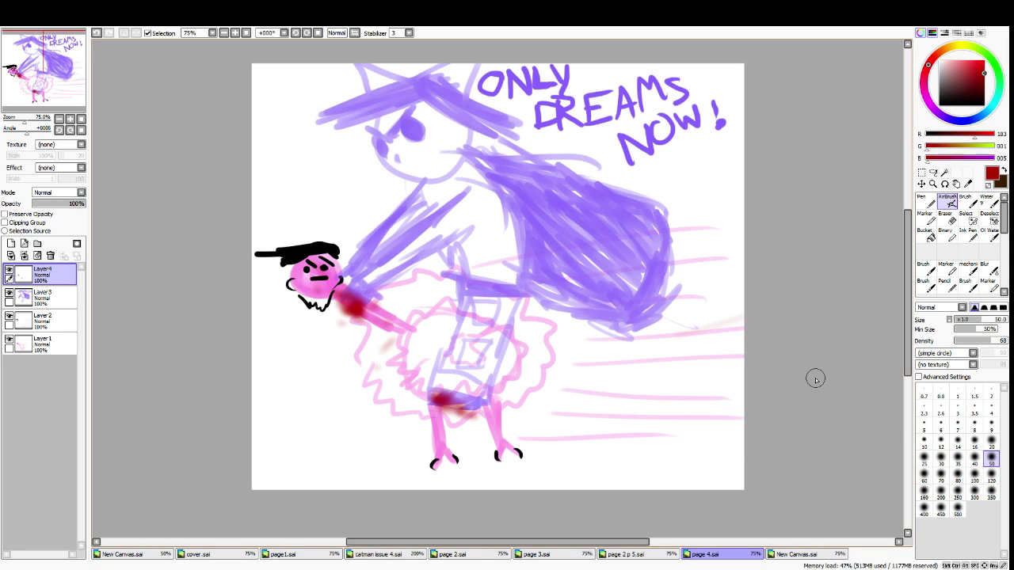
pyautogui.keyDown('alt'); pyautogui.click(562, 198); pyautogui.keyUp('alt')
pyautogui.keyDown('alt'); pyautogui.click(534, 214); pyautogui.keyUp('alt')
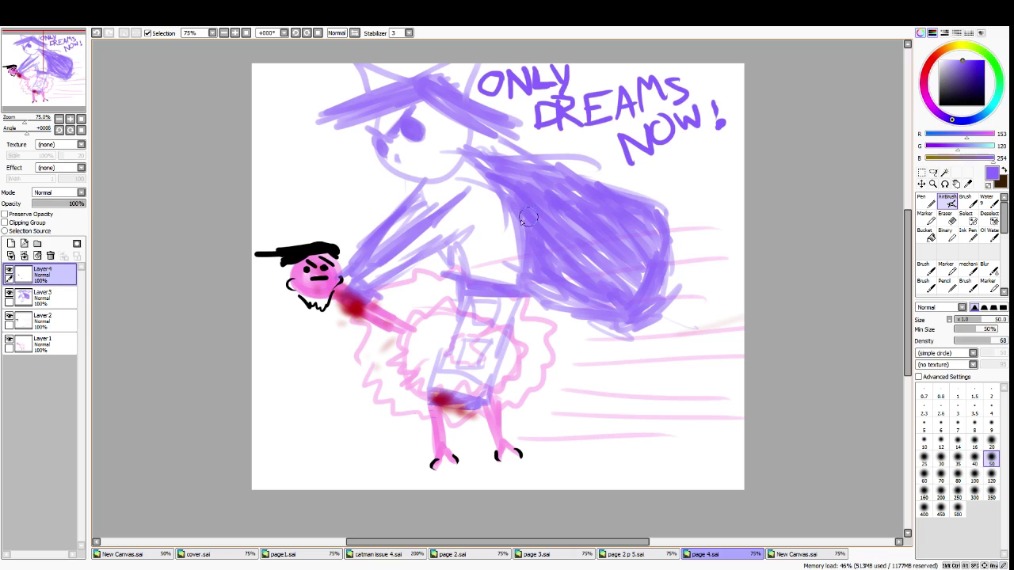
pyautogui.click(46, 302)
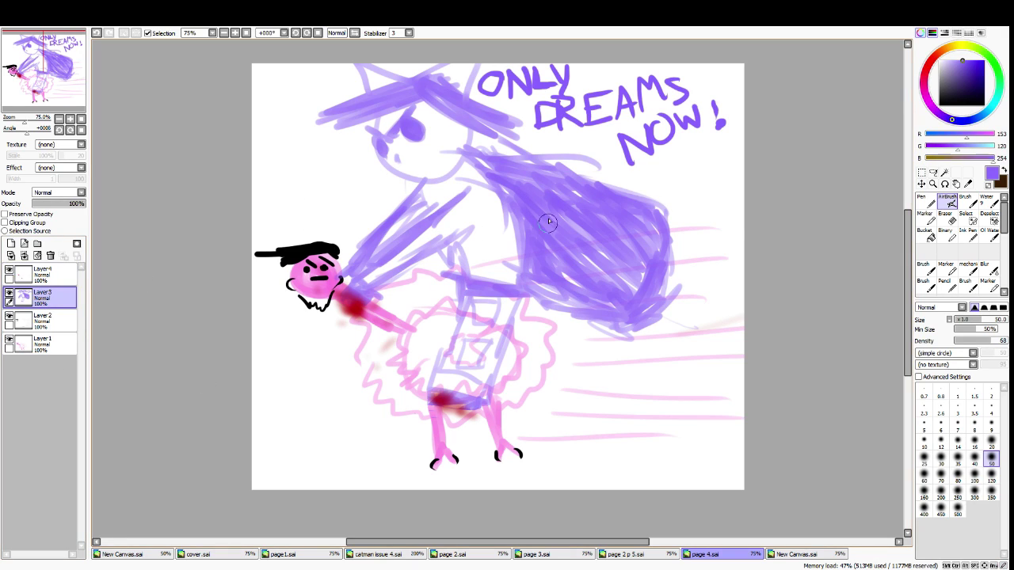
pyautogui.moveTo(497, 165)
pyautogui.mouseDown()
pyautogui.moveTo(534, 168)
pyautogui.moveTo(526, 159)
pyautogui.moveTo(556, 184)
pyautogui.moveTo(542, 204)
pyautogui.moveTo(625, 280)
pyautogui.moveTo(542, 275)
pyautogui.moveTo(538, 251)
pyautogui.moveTo(556, 229)
pyautogui.moveTo(641, 289)
pyautogui.moveTo(655, 277)
pyautogui.moveTo(643, 215)
pyautogui.moveTo(659, 215)
pyautogui.moveTo(646, 305)
pyautogui.mouseUp()
pyautogui.moveTo(657, 229); pyautogui.dragTo(662, 254)
# On the blank new canvas, sketch a wide U-shaped lower face outline in the same purple with the size 20 brush
pyautogui.click(923, 270)
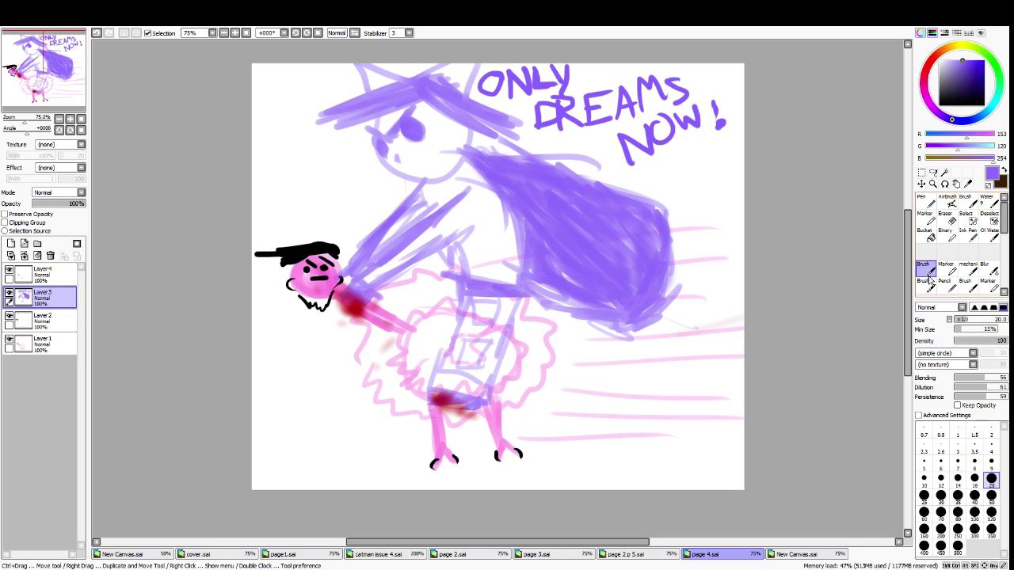
pyautogui.click(801, 554)
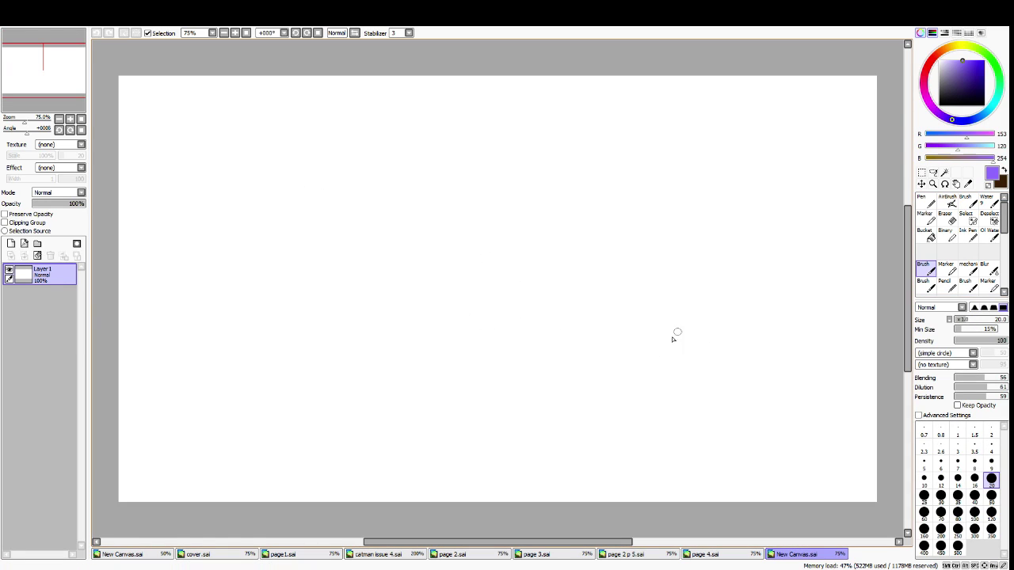
pyautogui.moveTo(414, 357)
pyautogui.mouseDown()
pyautogui.moveTo(453, 359)
pyautogui.moveTo(451, 309)
pyautogui.mouseUp()
pyautogui.hotkey('ctrl', 'z')
pyautogui.hotkey('ctrl', 'z')
pyautogui.moveTo(471, 254); pyautogui.dragTo(497, 337)
pyautogui.hotkey('ctrl', 'z')
pyautogui.hotkey('ctrl', 'z')
pyautogui.moveTo(441, 302)
pyautogui.mouseDown()
pyautogui.moveTo(433, 384)
pyautogui.moveTo(566, 389)
pyautogui.mouseUp()
pyautogui.hotkey('ctrl', 'z')
pyautogui.moveTo(419, 320)
pyautogui.mouseDown()
pyautogui.moveTo(443, 379)
pyautogui.moveTo(552, 385)
pyautogui.mouseUp()
pyautogui.moveTo(558, 313)
pyautogui.mouseDown()
pyautogui.moveTo(537, 387)
pyautogui.moveTo(580, 335)
pyautogui.moveTo(511, 411)
pyautogui.moveTo(579, 334)
pyautogui.moveTo(575, 358)
pyautogui.mouseUp()
pyautogui.hotkey('ctrl', 'z')
pyautogui.hotkey('ctrl', 'z')
pyautogui.hotkey('ctrl', 'z')
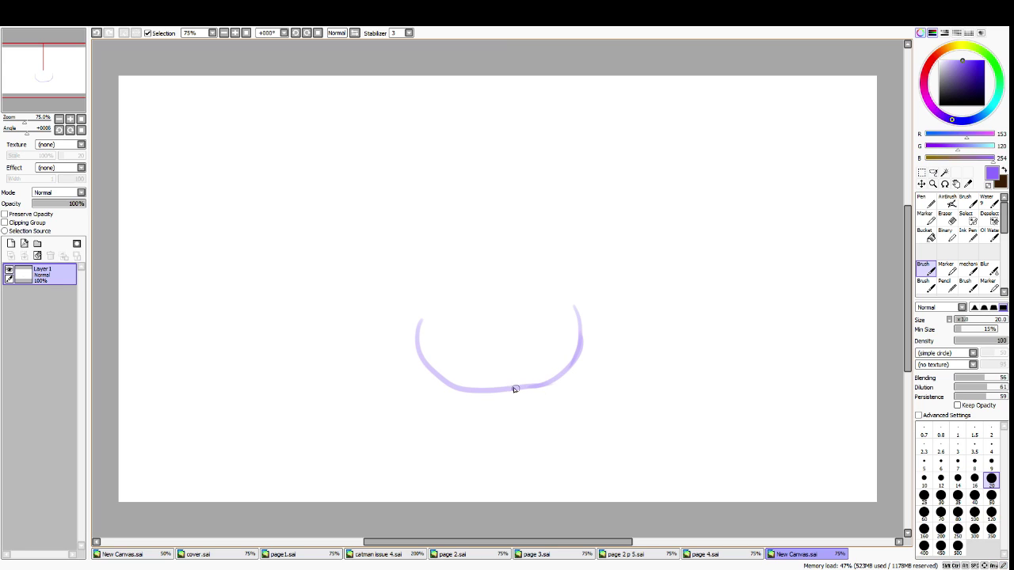
# Sketch jagged hair strands along the left side of the face outline, redrawing the strokes that miss
pyautogui.moveTo(412, 320); pyautogui.dragTo(420, 348)
pyautogui.hotkey('ctrl', 'z')
pyautogui.moveTo(408, 299)
pyautogui.mouseDown()
pyautogui.moveTo(413, 380)
pyautogui.moveTo(439, 396)
pyautogui.mouseUp()
pyautogui.hotkey('ctrl', 'z')
pyautogui.hotkey('ctrl', 'z')
pyautogui.moveTo(411, 281)
pyautogui.mouseDown()
pyautogui.moveTo(404, 349)
pyautogui.moveTo(432, 399)
pyautogui.mouseUp()
pyautogui.moveTo(409, 328)
pyautogui.mouseDown()
pyautogui.moveTo(384, 312)
pyautogui.moveTo(440, 373)
pyautogui.mouseUp()
pyautogui.hotkey('ctrl', 'z')
pyautogui.hotkey('ctrl', 'z')
pyautogui.moveTo(420, 326)
pyautogui.mouseDown()
pyautogui.moveTo(390, 310)
pyautogui.moveTo(440, 382)
pyautogui.mouseUp()
# Add hair strands on the right side of the face, tall side strokes at both temples, and a first slanted fringe line
pyautogui.moveTo(594, 299)
pyautogui.mouseDown()
pyautogui.moveTo(587, 366)
pyautogui.moveTo(608, 330)
pyautogui.mouseUp()
pyautogui.hotkey('ctrl', 'z')
pyautogui.moveTo(583, 313)
pyautogui.mouseDown()
pyautogui.moveTo(587, 363)
pyautogui.moveTo(596, 366)
pyautogui.moveTo(613, 343)
pyautogui.moveTo(609, 353)
pyautogui.moveTo(609, 298)
pyautogui.moveTo(617, 357)
pyautogui.moveTo(607, 267)
pyautogui.mouseUp()
pyautogui.moveTo(408, 311); pyautogui.dragTo(410, 264)
pyautogui.moveTo(421, 305); pyautogui.dragTo(423, 340)
pyautogui.moveTo(424, 341)
pyautogui.mouseDown()
pyautogui.moveTo(456, 313)
pyautogui.moveTo(485, 307)
pyautogui.mouseUp()
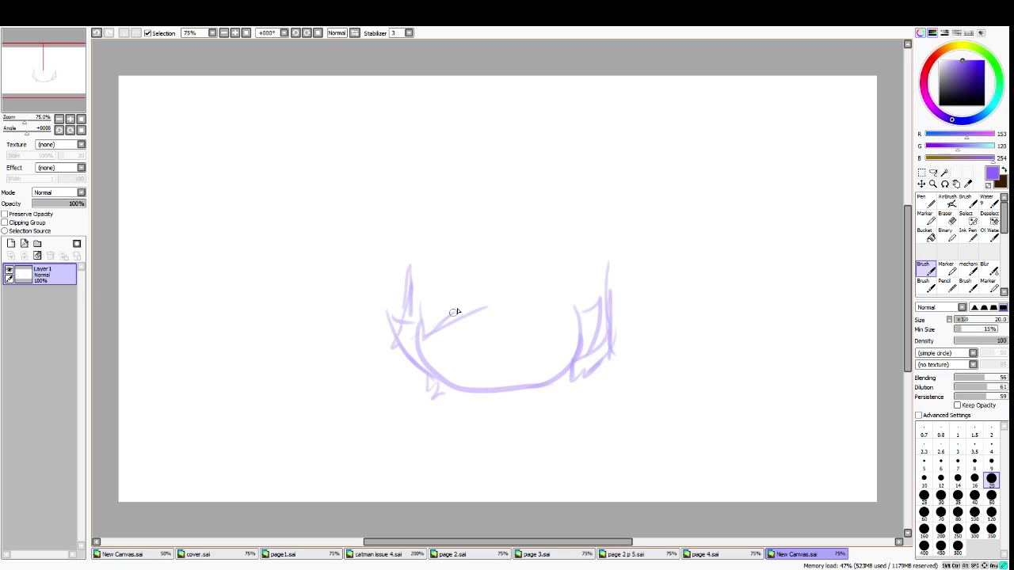
# Sketch the slanted jagged fringe across the forehead, the rounded top of the hair, and a pointed tip beside the left jaw
pyautogui.moveTo(405, 347); pyautogui.dragTo(504, 303)
pyautogui.moveTo(475, 325); pyautogui.dragTo(492, 315)
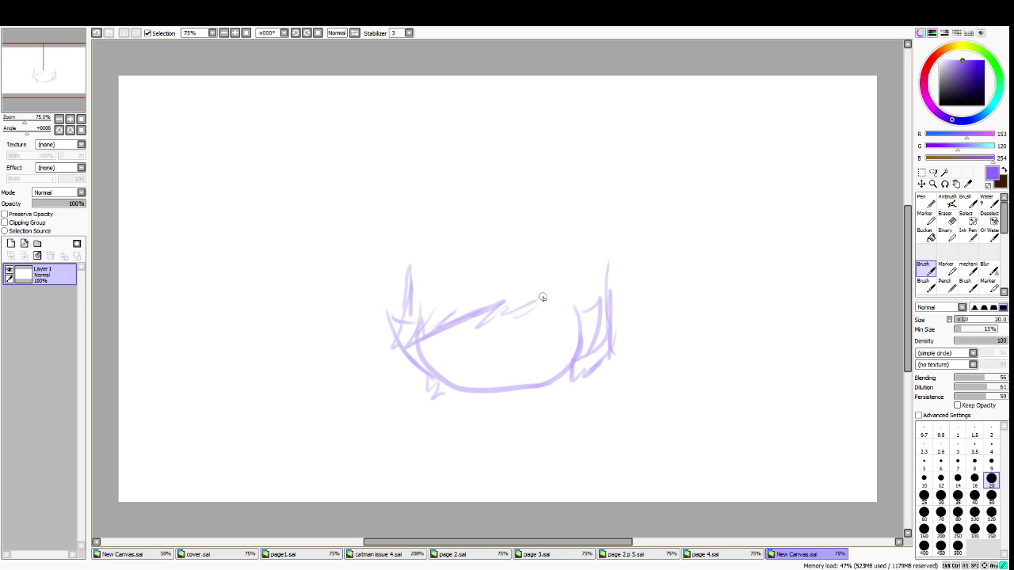
pyautogui.moveTo(542, 294); pyautogui.dragTo(568, 313)
pyautogui.moveTo(572, 266); pyautogui.dragTo(602, 310)
pyautogui.moveTo(398, 305)
pyautogui.mouseDown()
pyautogui.moveTo(438, 267)
pyautogui.moveTo(417, 275)
pyautogui.moveTo(425, 261)
pyautogui.moveTo(418, 270)
pyautogui.moveTo(473, 243)
pyautogui.moveTo(508, 251)
pyautogui.moveTo(488, 257)
pyautogui.moveTo(562, 257)
pyautogui.moveTo(598, 275)
pyautogui.moveTo(581, 251)
pyautogui.moveTo(605, 285)
pyautogui.moveTo(563, 250)
pyautogui.moveTo(457, 250)
pyautogui.moveTo(399, 273)
pyautogui.moveTo(394, 318)
pyautogui.mouseUp()
pyautogui.moveTo(403, 353); pyautogui.dragTo(433, 393)
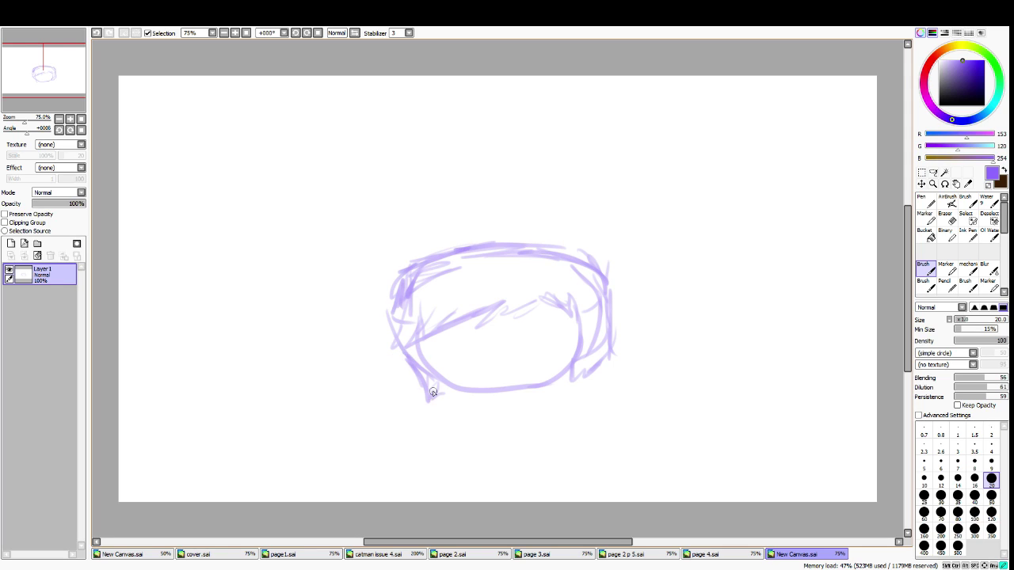
# Erase the stray sketch lines at the left side and upper edge of the hair
pyautogui.click(945, 217)
pyautogui.moveTo(407, 292); pyautogui.dragTo(408, 299)
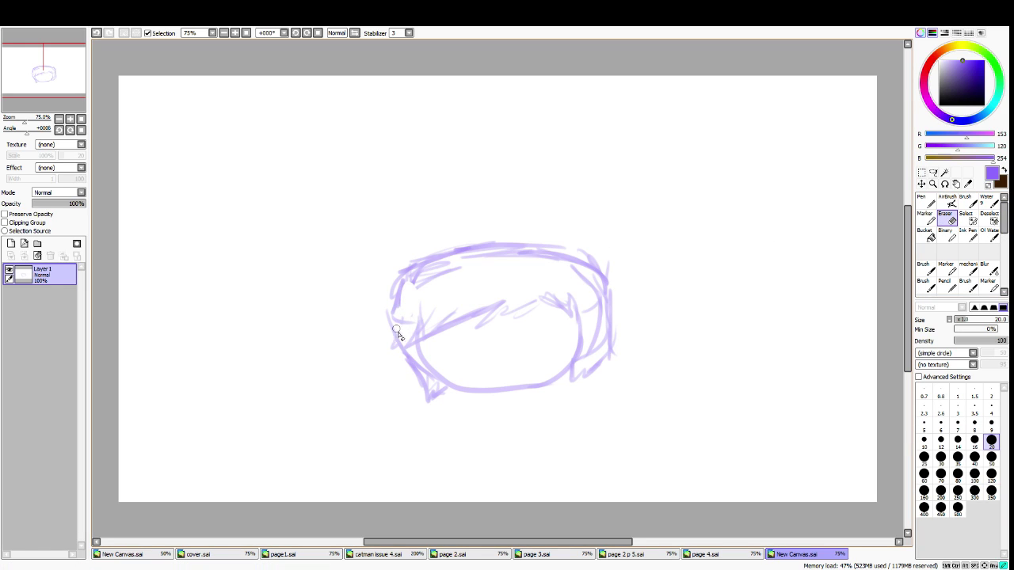
pyautogui.moveTo(419, 280); pyautogui.dragTo(467, 269)
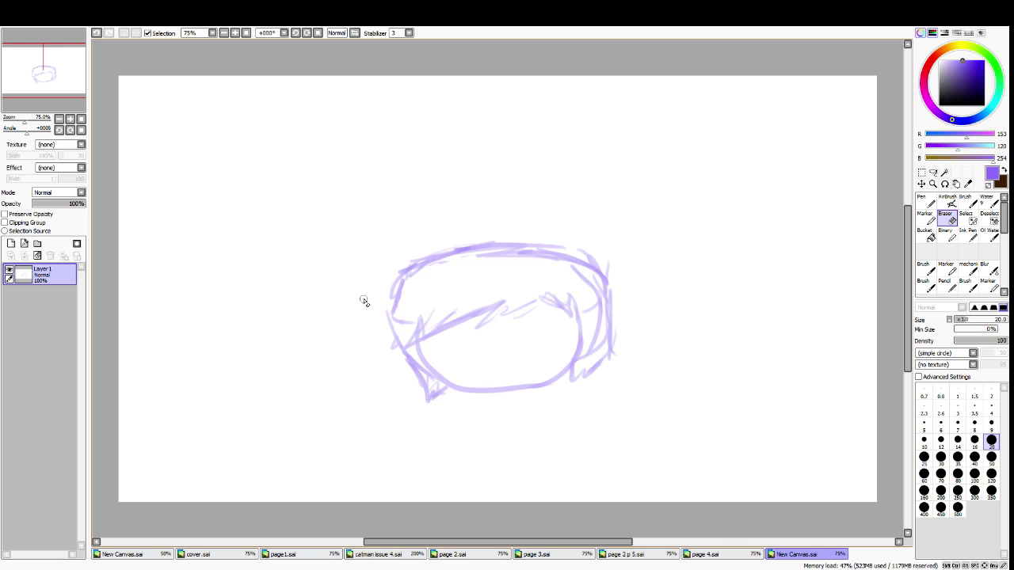
pyautogui.moveTo(399, 274); pyautogui.dragTo(455, 252)
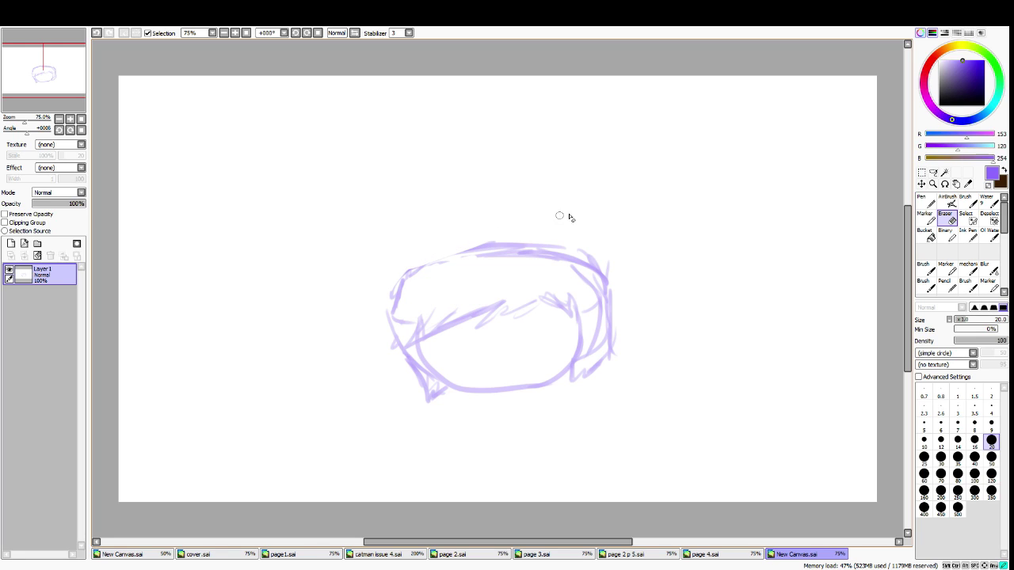
# Reinforce the hair outline, jagged fringe, side locks and chin curve with heavier strokes of the size 20 brush
pyautogui.click(932, 201)
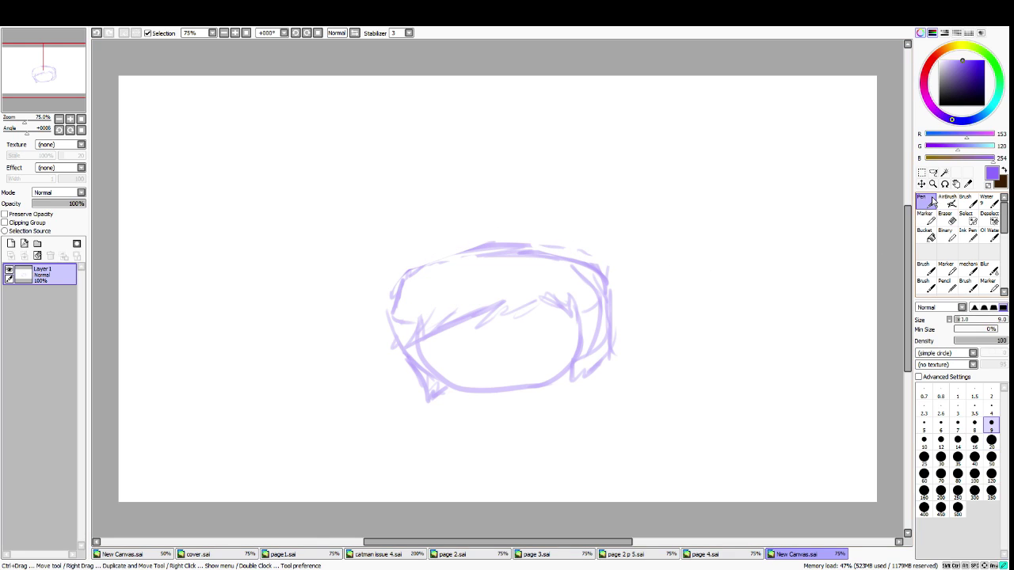
pyautogui.moveTo(392, 305); pyautogui.dragTo(416, 273)
pyautogui.hotkey('ctrl', 'z')
pyautogui.click(991, 440)
pyautogui.click(923, 267)
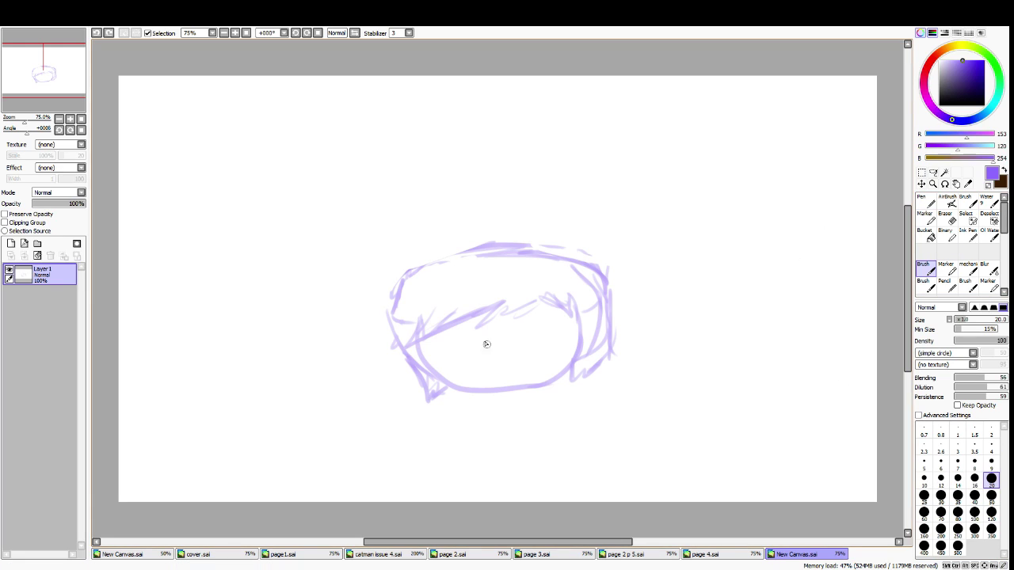
pyautogui.moveTo(394, 296)
pyautogui.mouseDown()
pyautogui.moveTo(448, 250)
pyautogui.moveTo(440, 260)
pyautogui.moveTo(483, 244)
pyautogui.moveTo(527, 248)
pyautogui.moveTo(590, 266)
pyautogui.moveTo(624, 306)
pyautogui.moveTo(612, 318)
pyautogui.moveTo(615, 289)
pyautogui.moveTo(605, 308)
pyautogui.moveTo(604, 297)
pyautogui.moveTo(572, 321)
pyautogui.mouseUp()
pyautogui.hotkey('ctrl', 'z')
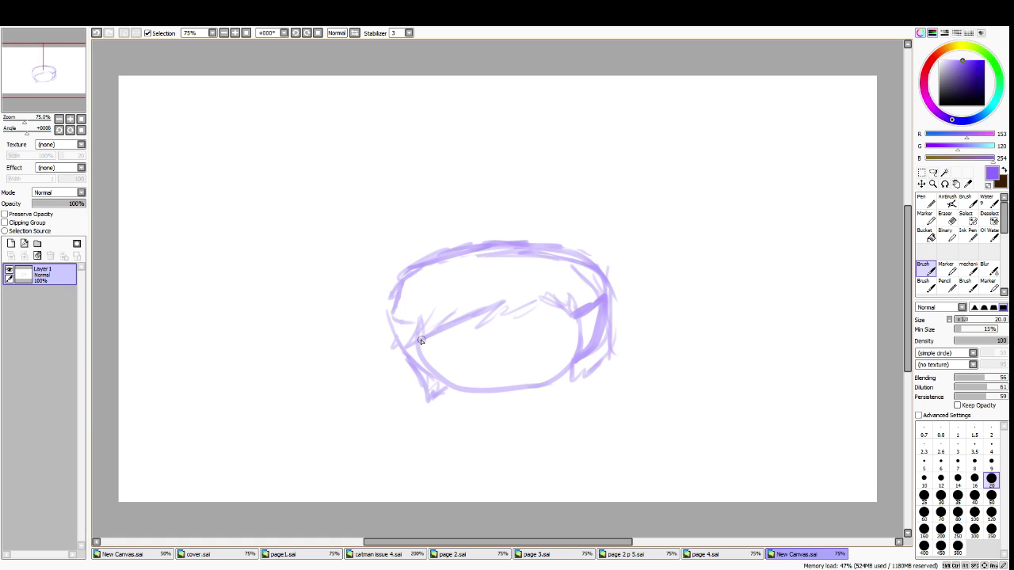
pyautogui.moveTo(407, 328)
pyautogui.mouseDown()
pyautogui.moveTo(433, 374)
pyautogui.moveTo(385, 326)
pyautogui.moveTo(428, 329)
pyautogui.moveTo(429, 309)
pyautogui.moveTo(407, 341)
pyautogui.moveTo(464, 311)
pyautogui.moveTo(465, 321)
pyautogui.moveTo(576, 301)
pyautogui.moveTo(580, 336)
pyautogui.mouseUp()
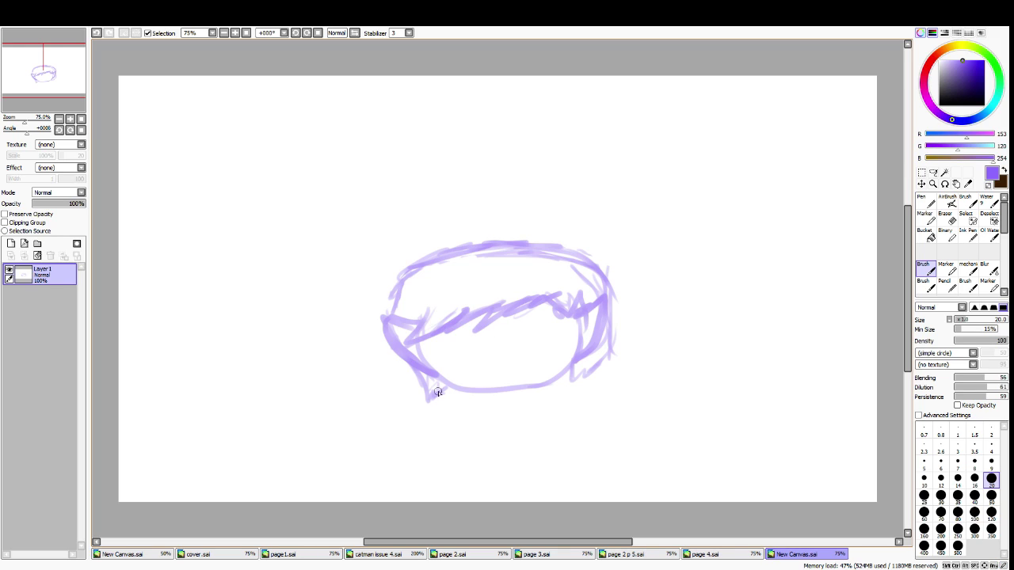
pyautogui.moveTo(430, 371)
pyautogui.mouseDown()
pyautogui.moveTo(487, 390)
pyautogui.moveTo(468, 382)
pyautogui.moveTo(537, 382)
pyautogui.moveTo(582, 355)
pyautogui.moveTo(576, 375)
pyautogui.moveTo(608, 351)
pyautogui.moveTo(567, 386)
pyautogui.mouseUp()
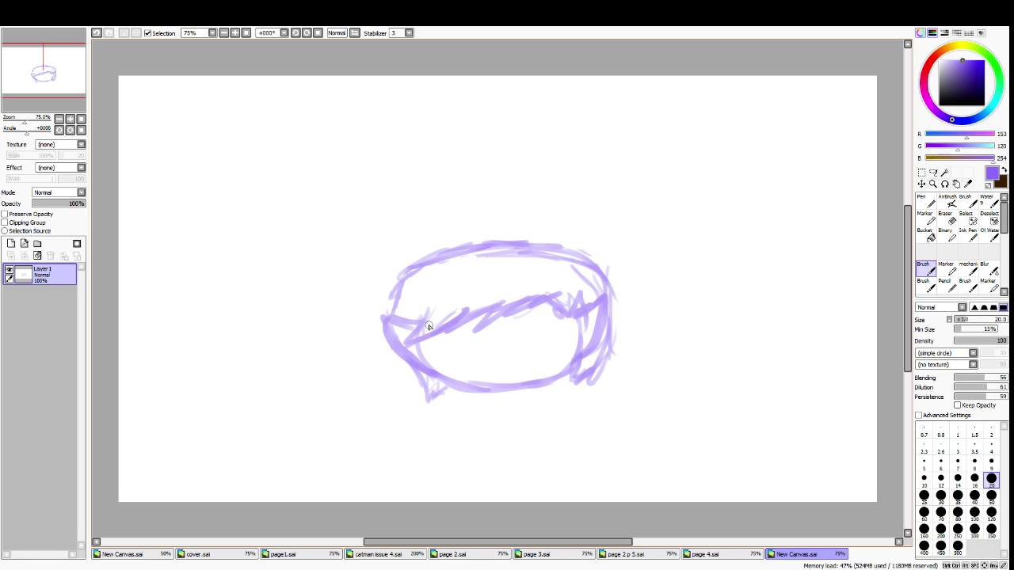
# Darken the pointed hair tip by the left jaw and paint a solid purple scarf band under the chin
pyautogui.moveTo(403, 370); pyautogui.dragTo(424, 402)
pyautogui.moveTo(459, 407)
pyautogui.mouseDown()
pyautogui.moveTo(560, 379)
pyautogui.moveTo(557, 396)
pyautogui.moveTo(455, 409)
pyautogui.moveTo(467, 394)
pyautogui.moveTo(492, 403)
pyautogui.moveTo(537, 385)
pyautogui.mouseUp()
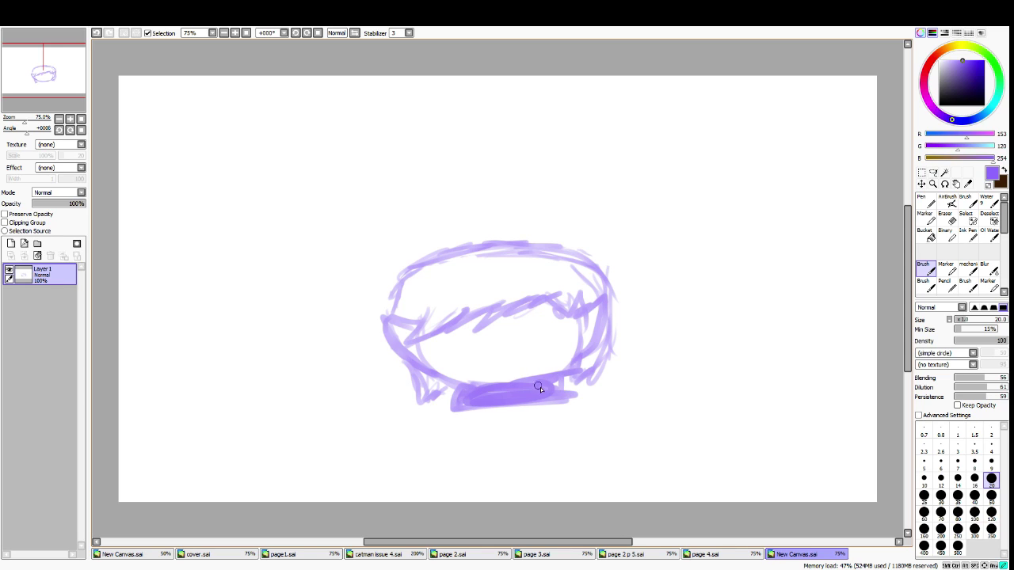
pyautogui.moveTo(459, 410); pyautogui.dragTo(455, 413)
# Sketch the inner edge of the raised left arm from the scarf upward, and start the matching arm on the right
pyautogui.moveTo(361, 294); pyautogui.dragTo(405, 382)
pyautogui.moveTo(405, 383); pyautogui.dragTo(352, 300)
pyautogui.hotkey('ctrl', 'z')
pyautogui.moveTo(447, 400); pyautogui.dragTo(411, 380)
pyautogui.hotkey('ctrl', 'z')
pyautogui.hotkey('ctrl', 'z')
pyautogui.moveTo(455, 407)
pyautogui.mouseDown()
pyautogui.moveTo(430, 416)
pyautogui.moveTo(391, 385)
pyautogui.mouseUp()
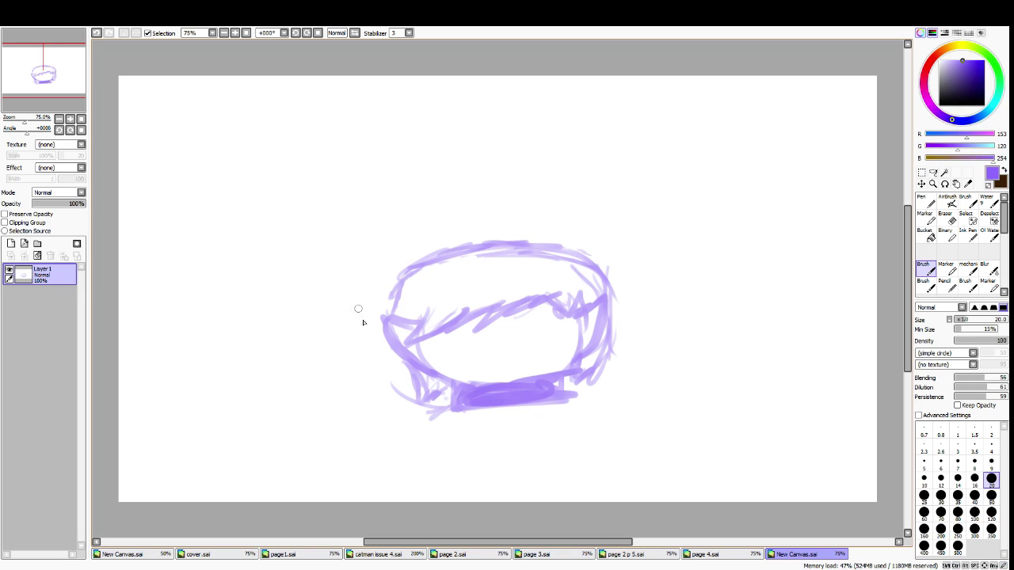
pyautogui.moveTo(358, 272); pyautogui.dragTo(386, 392)
pyautogui.moveTo(360, 276)
pyautogui.mouseDown()
pyautogui.moveTo(423, 389)
pyautogui.moveTo(355, 322)
pyautogui.moveTo(391, 377)
pyautogui.moveTo(370, 291)
pyautogui.moveTo(375, 352)
pyautogui.moveTo(353, 333)
pyautogui.moveTo(425, 398)
pyautogui.moveTo(415, 398)
pyautogui.moveTo(373, 293)
pyautogui.moveTo(397, 393)
pyautogui.moveTo(436, 416)
pyautogui.moveTo(368, 294)
pyautogui.moveTo(397, 392)
pyautogui.moveTo(593, 407)
pyautogui.moveTo(590, 391)
pyautogui.moveTo(622, 384)
pyautogui.moveTo(652, 312)
pyautogui.moveTo(652, 279)
pyautogui.moveTo(621, 394)
pyautogui.moveTo(634, 270)
pyautogui.mouseUp()
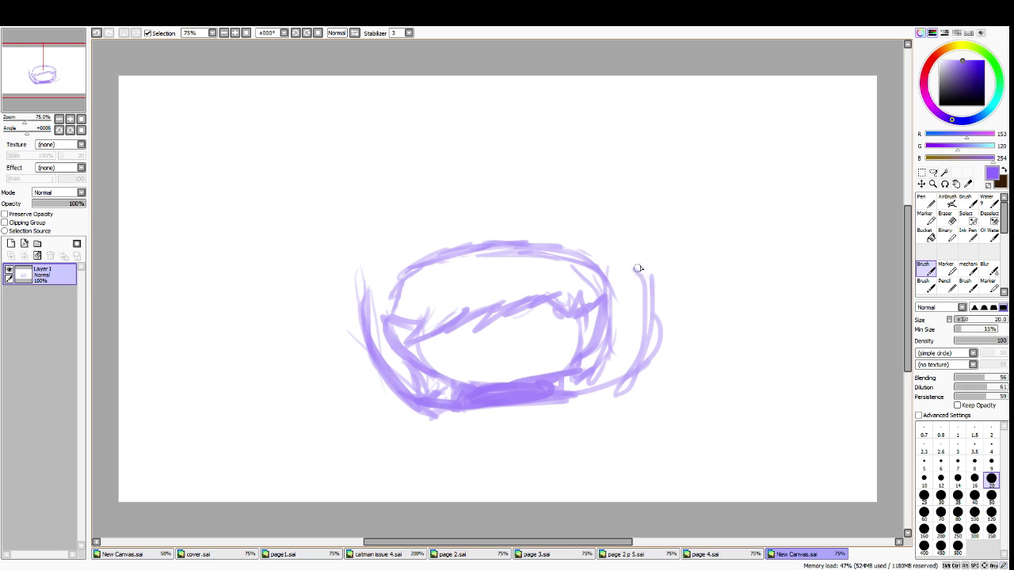
# Redraw the raised right arm with its cuff, and add the cuff and outer edge of the left arm
pyautogui.hotkey('ctrl', 'z')
pyautogui.hotkey('ctrl', 'z')
pyautogui.moveTo(626, 359)
pyautogui.mouseDown()
pyautogui.moveTo(638, 288)
pyautogui.moveTo(660, 269)
pyautogui.moveTo(687, 275)
pyautogui.moveTo(670, 369)
pyautogui.mouseUp()
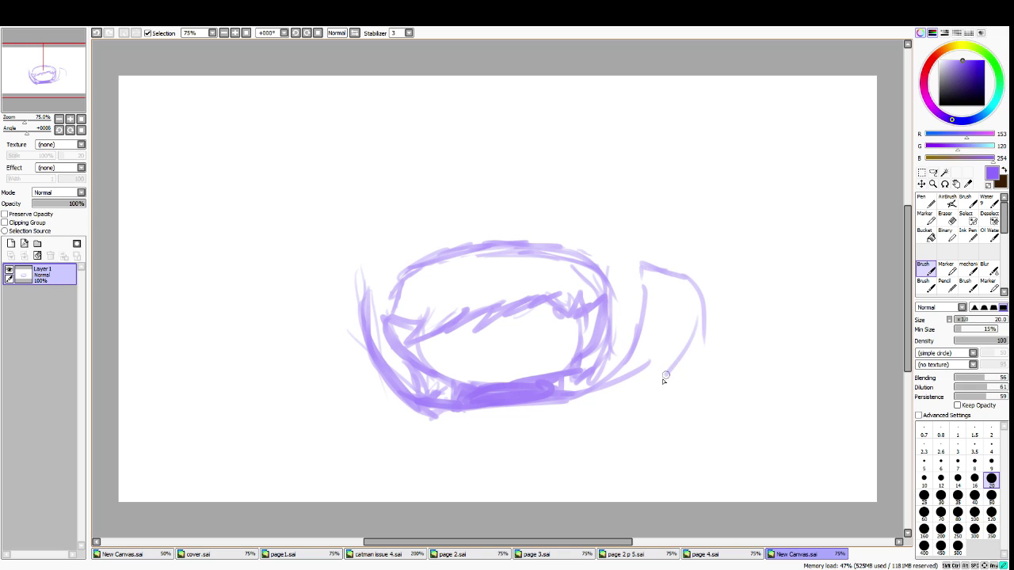
pyautogui.moveTo(678, 271)
pyautogui.mouseDown()
pyautogui.moveTo(648, 400)
pyautogui.moveTo(636, 420)
pyautogui.moveTo(584, 450)
pyautogui.mouseUp()
pyautogui.moveTo(372, 291); pyautogui.dragTo(311, 299)
pyautogui.moveTo(321, 299); pyautogui.dragTo(348, 396)
pyautogui.moveTo(324, 329)
pyautogui.mouseDown()
pyautogui.moveTo(370, 409)
pyautogui.moveTo(403, 435)
pyautogui.mouseUp()
pyautogui.moveTo(358, 404); pyautogui.dragTo(432, 442)
# Sketch the torso sides and hanging cape edges from the armpits down to the lower canvas border
pyautogui.moveTo(433, 440); pyautogui.dragTo(437, 502)
pyautogui.hotkey('ctrl', 'z')
pyautogui.moveTo(413, 435)
pyautogui.mouseDown()
pyautogui.moveTo(460, 458)
pyautogui.moveTo(464, 501)
pyautogui.mouseUp()
pyautogui.moveTo(462, 459); pyautogui.dragTo(464, 500)
pyautogui.moveTo(561, 446)
pyautogui.mouseDown()
pyautogui.moveTo(593, 442)
pyautogui.moveTo(567, 502)
pyautogui.mouseUp()
pyautogui.moveTo(429, 442)
pyautogui.mouseDown()
pyautogui.moveTo(428, 499)
pyautogui.moveTo(433, 479)
pyautogui.mouseUp()
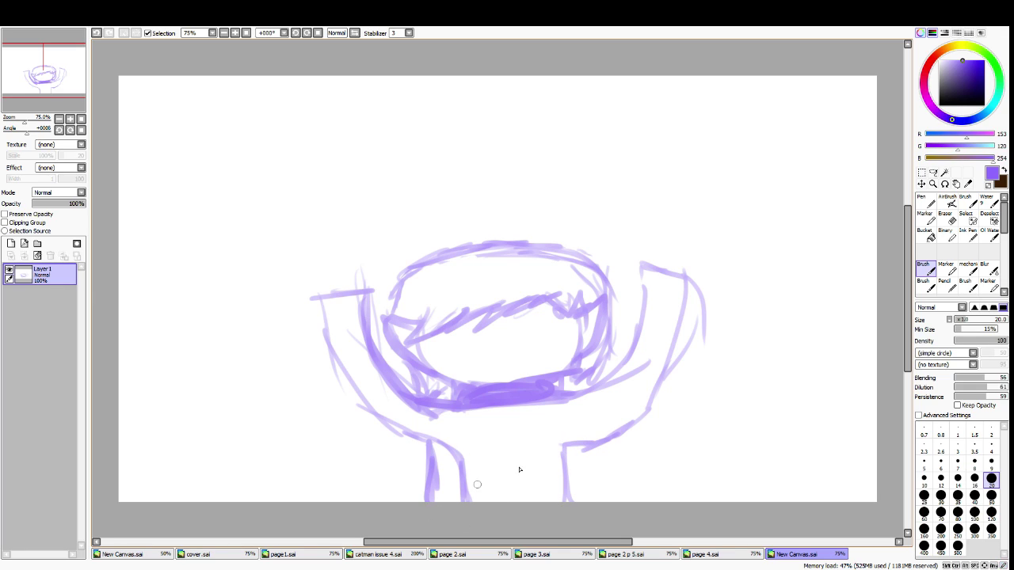
pyautogui.moveTo(596, 446); pyautogui.dragTo(605, 502)
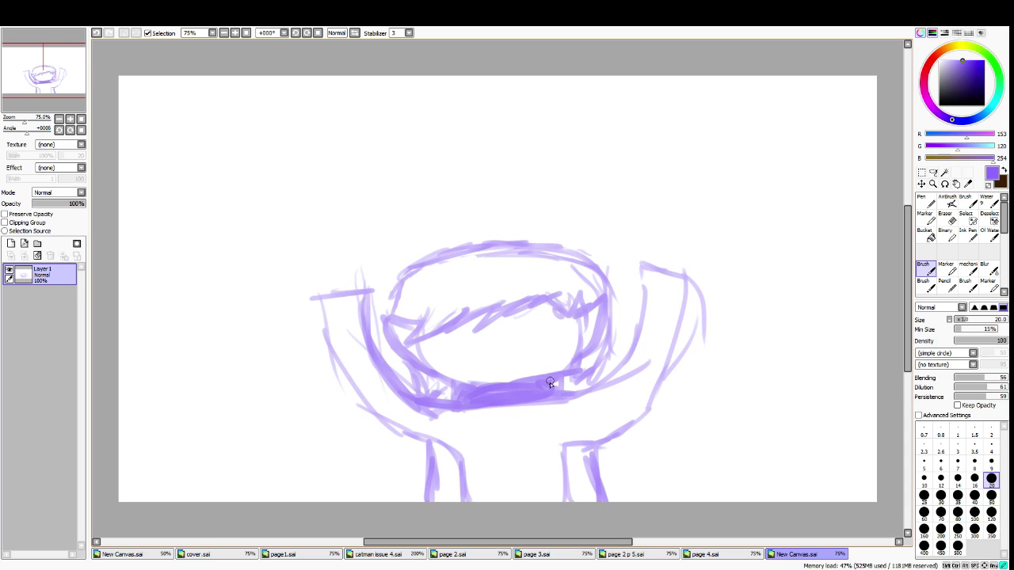
# Draw the face with narrowed double-line eyes, a small nose, a tiny mouth and a slanted brow
pyautogui.moveTo(469, 335)
pyautogui.mouseDown()
pyautogui.moveTo(541, 333)
pyautogui.moveTo(528, 341)
pyautogui.mouseUp()
pyautogui.hotkey('ctrl', 'z')
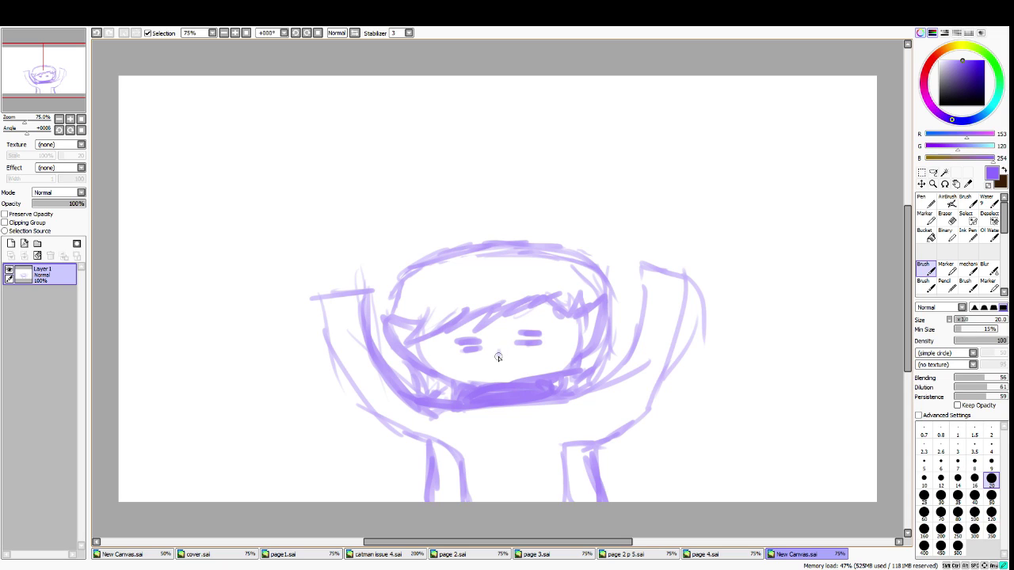
pyautogui.hotkey('ctrl', 'z')
pyautogui.moveTo(450, 333)
pyautogui.mouseDown()
pyautogui.moveTo(495, 338)
pyautogui.moveTo(474, 323)
pyautogui.moveTo(486, 321)
pyautogui.moveTo(476, 323)
pyautogui.moveTo(559, 327)
pyautogui.mouseUp()
pyautogui.hotkey('ctrl', 'z')
pyautogui.hotkey('ctrl', 'z')
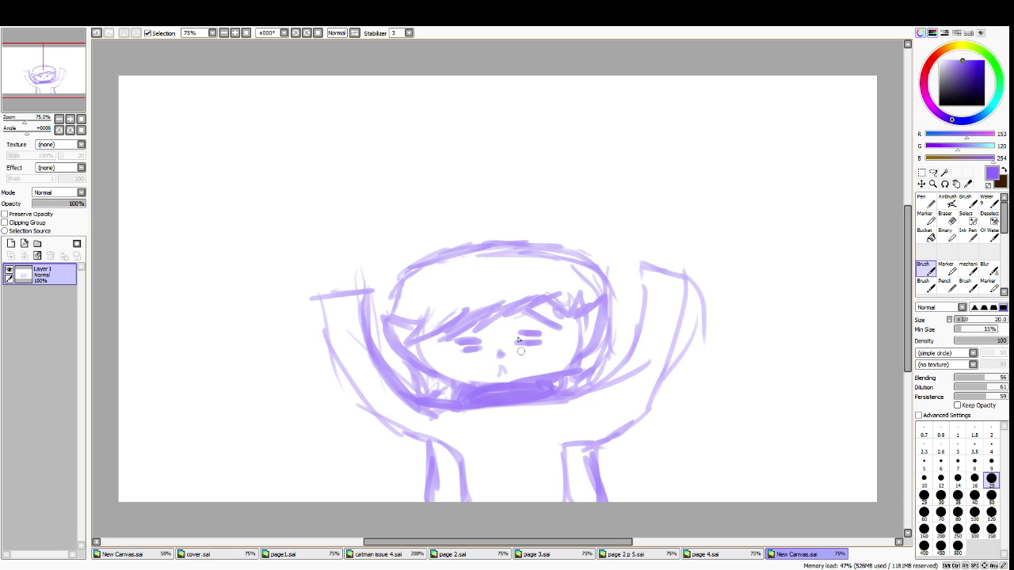
# Sketch fists on both raised arms and add a new layer above the figure
pyautogui.moveTo(300, 274)
pyautogui.mouseDown()
pyautogui.moveTo(333, 272)
pyautogui.moveTo(349, 278)
pyautogui.moveTo(312, 274)
pyautogui.moveTo(316, 293)
pyautogui.moveTo(328, 274)
pyautogui.moveTo(362, 293)
pyautogui.mouseUp()
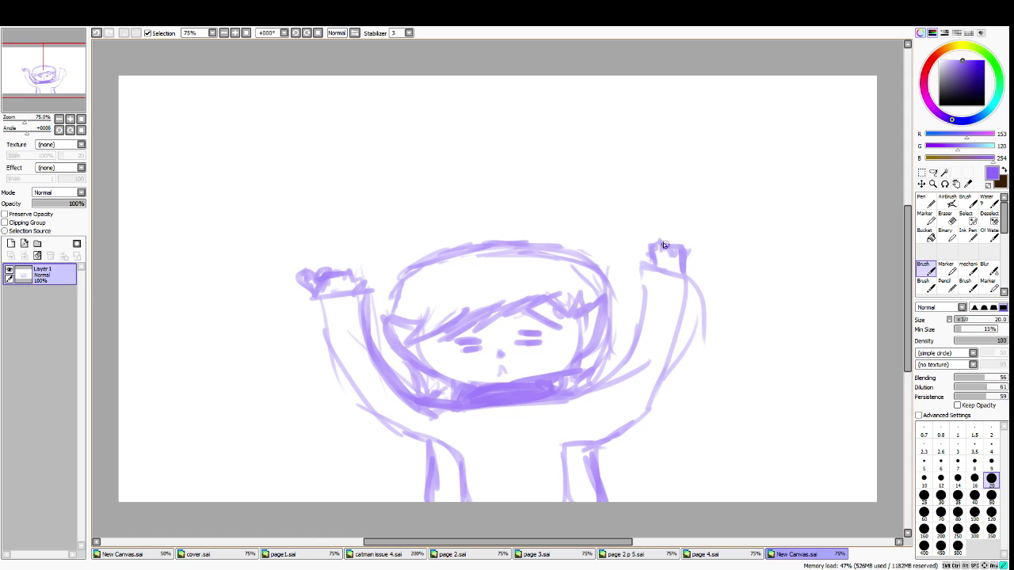
pyautogui.moveTo(647, 248)
pyautogui.mouseDown()
pyautogui.moveTo(682, 249)
pyautogui.moveTo(683, 274)
pyautogui.mouseUp()
pyautogui.click(11, 243)
# Look through the other open comic pages and bring up page1 with Catman's face
pyautogui.click(645, 544)
pyautogui.click(640, 556)
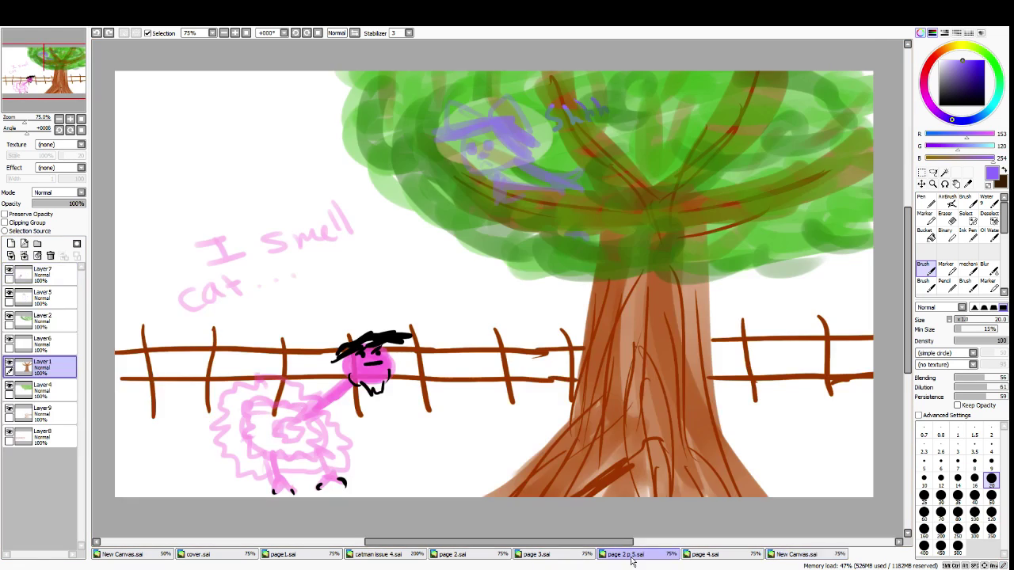
pyautogui.click(539, 556)
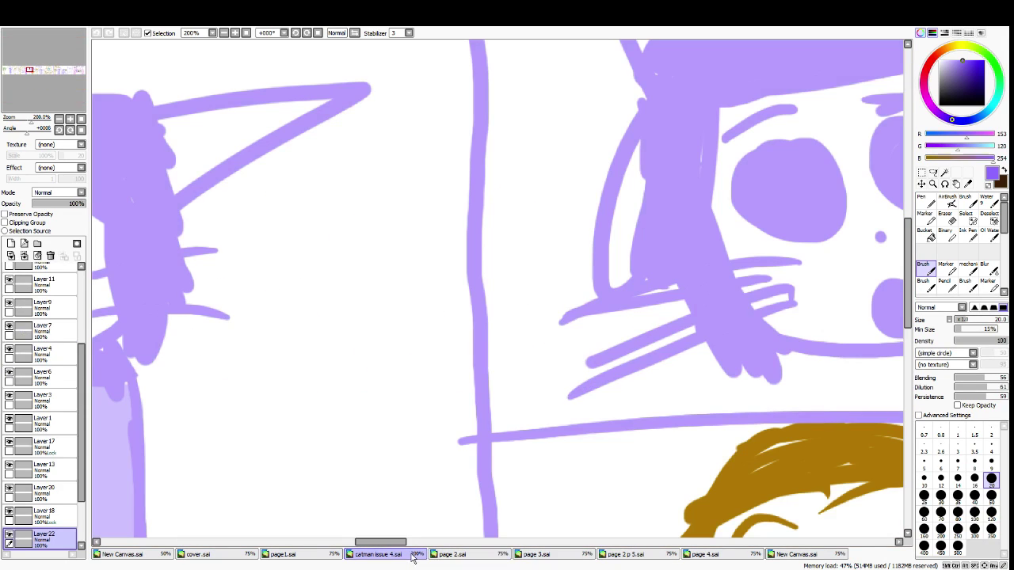
pyautogui.click(368, 556)
pyautogui.click(278, 555)
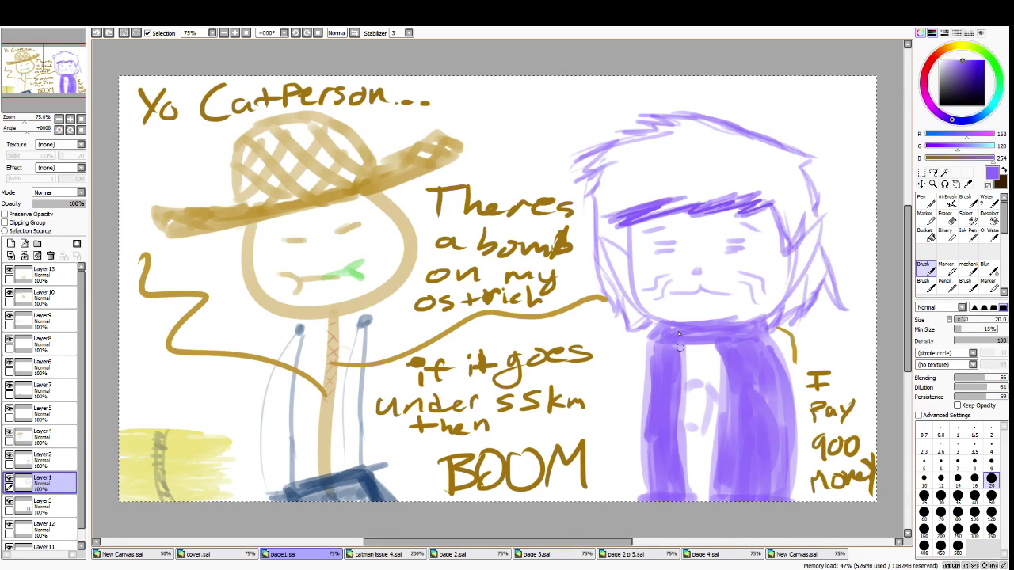
# On page1, make a rectangular selection around Catman's head, check its layer's visibility, and return to the new canvas
pyautogui.click(921, 172)
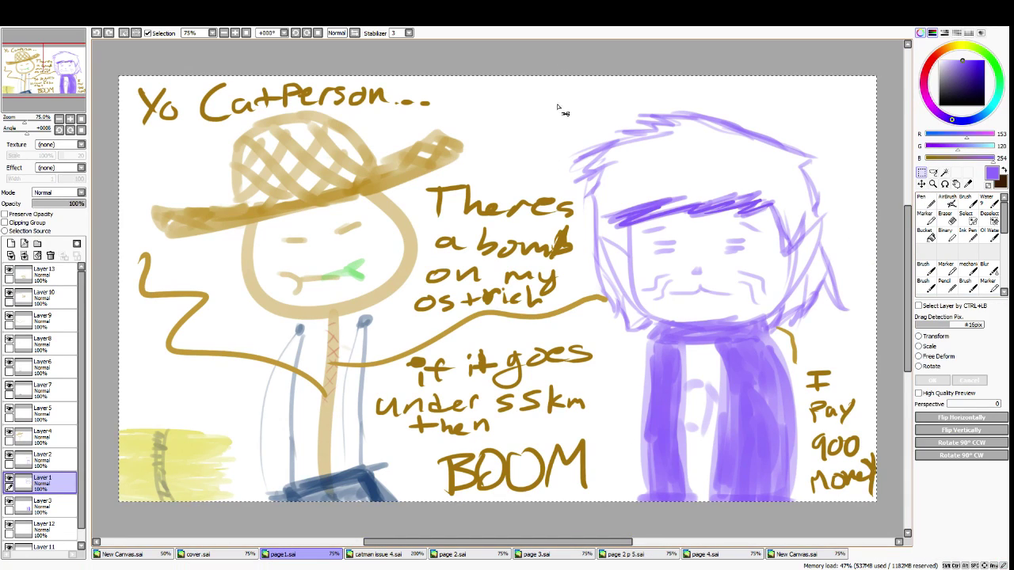
pyautogui.moveTo(557, 101); pyautogui.dragTo(862, 363)
pyautogui.click(8, 480)
pyautogui.click(9, 479)
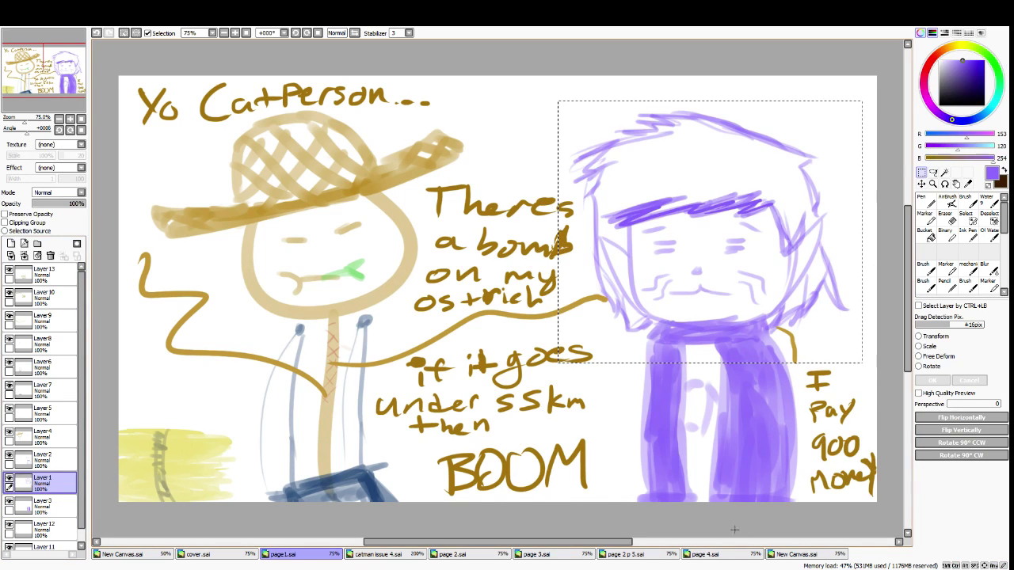
pyautogui.click(808, 556)
pyautogui.click(731, 557)
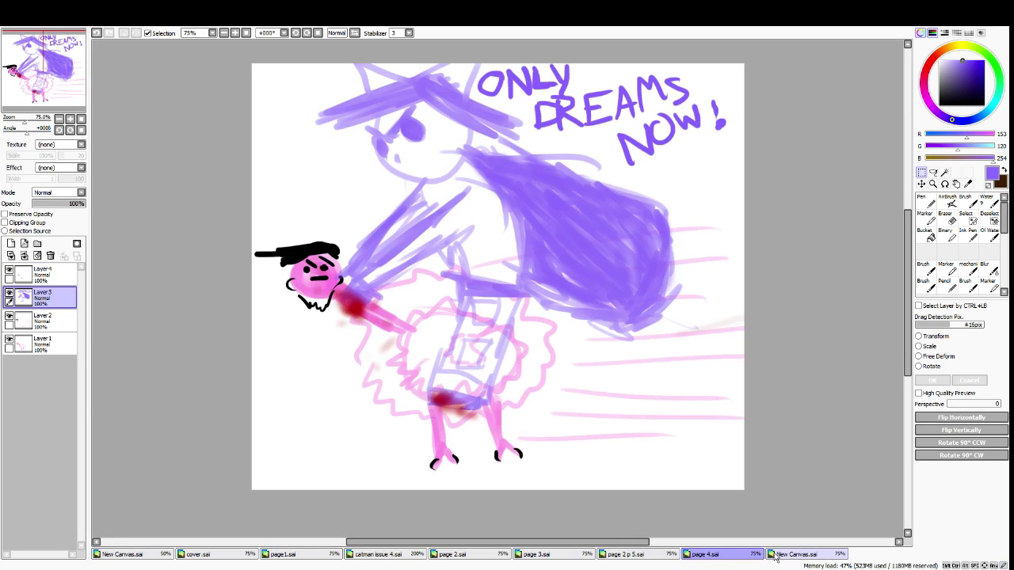
pyautogui.click(796, 554)
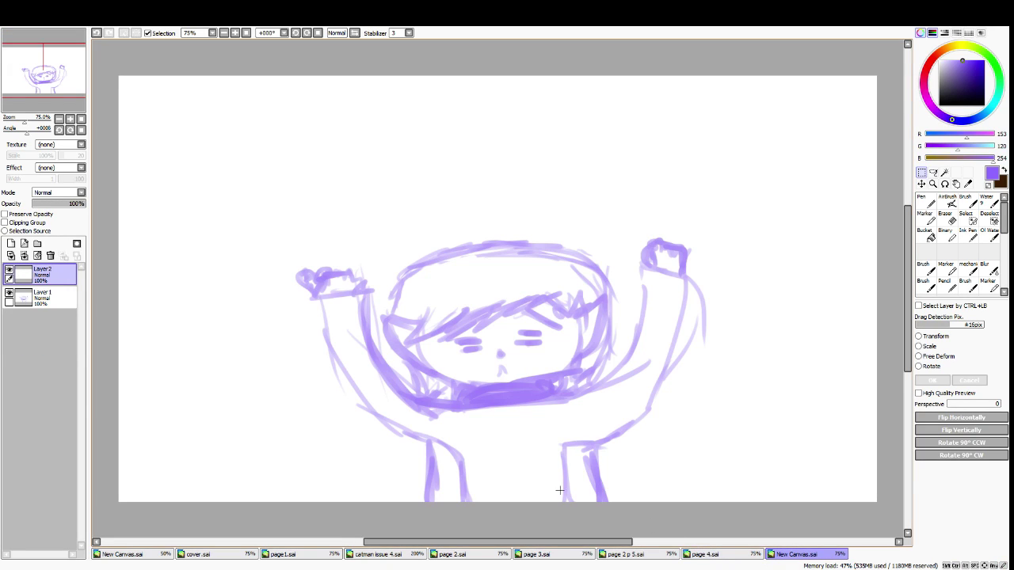
# Undo the new figure sketch back to the chin curve, side hair strands and first fringe line
pyautogui.hotkey('ctrl', 'z')
pyautogui.hotkey('ctrl', 'z')
pyautogui.hotkey('ctrl', 'z')
pyautogui.hotkey('ctrl', 'z')
pyautogui.hotkey('ctrl', 'z')
pyautogui.hotkey('ctrl', 'z')
pyautogui.hotkey('ctrl', 'z')
pyautogui.hotkey('ctrl', 'z')
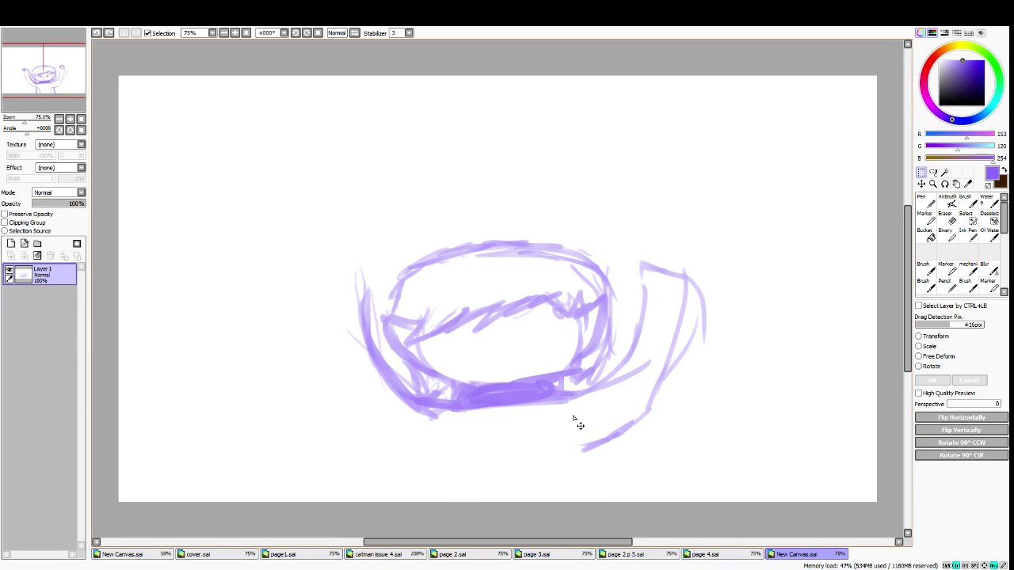
pyautogui.hotkey('ctrl', 'z')
pyautogui.hotkey('ctrl', 'z')
pyautogui.hotkey('ctrl', 'z')
pyautogui.hotkey('ctrl', 'z')
pyautogui.hotkey('ctrl', 'z')
pyautogui.hotkey('ctrl', 'z')
pyautogui.hotkey('ctrl', 'z')
pyautogui.hotkey('ctrl', 'z')
pyautogui.hotkey('ctrl', 'z')
pyautogui.hotkey('ctrl', 'z')
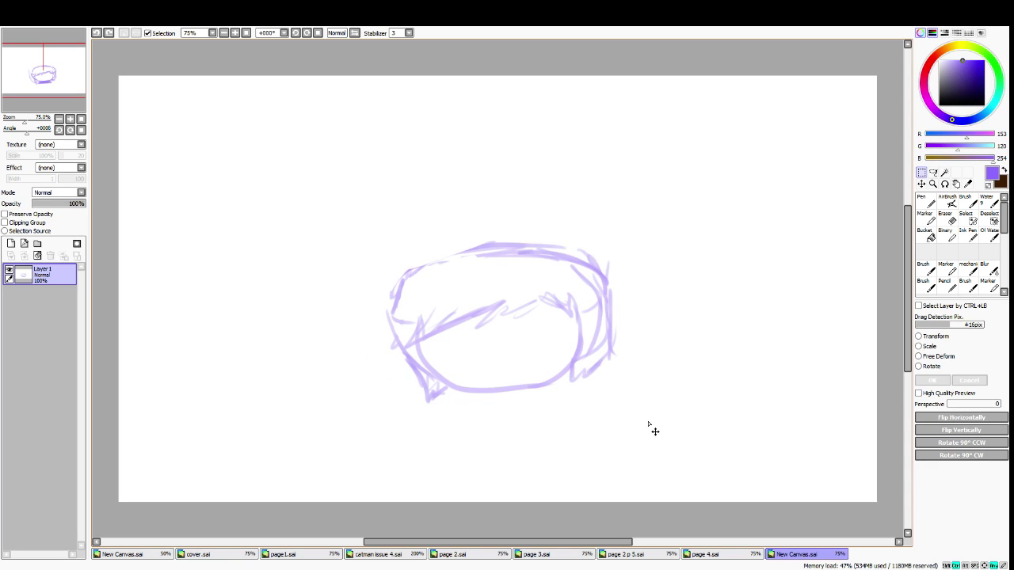
pyautogui.hotkey('ctrl', 'z')
pyautogui.hotkey('ctrl', 'z')
pyautogui.hotkey('ctrl', 'z')
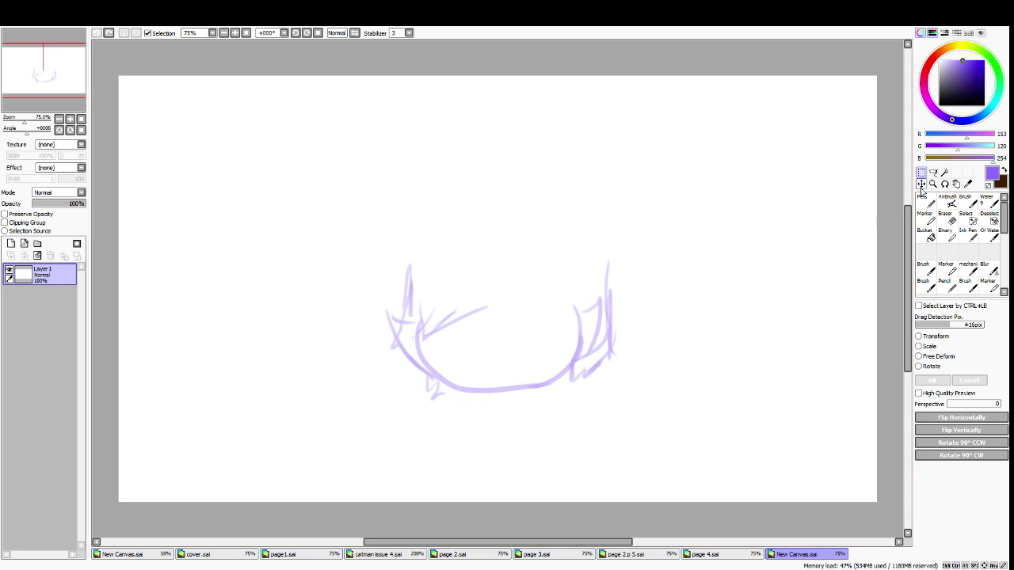
# Make a rectangular selection around the remaining face sketch, try to clear it, and reset the canvas rotation
pyautogui.moveTo(333, 222)
pyautogui.mouseDown()
pyautogui.moveTo(808, 455)
pyautogui.moveTo(785, 450)
pyautogui.mouseUp()
pyautogui.press('Delete')
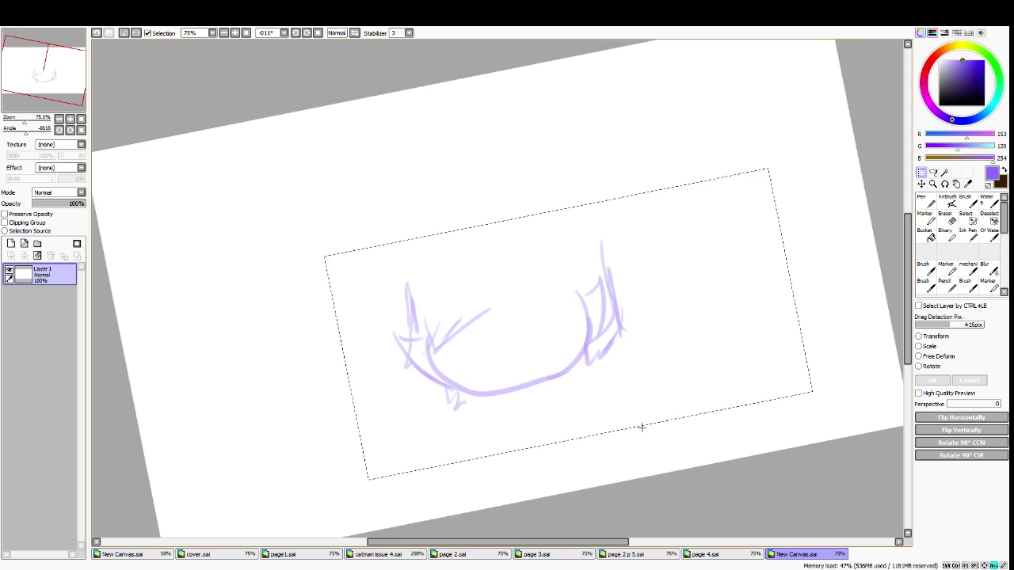
pyautogui.press('Delete')
pyautogui.press('Home')
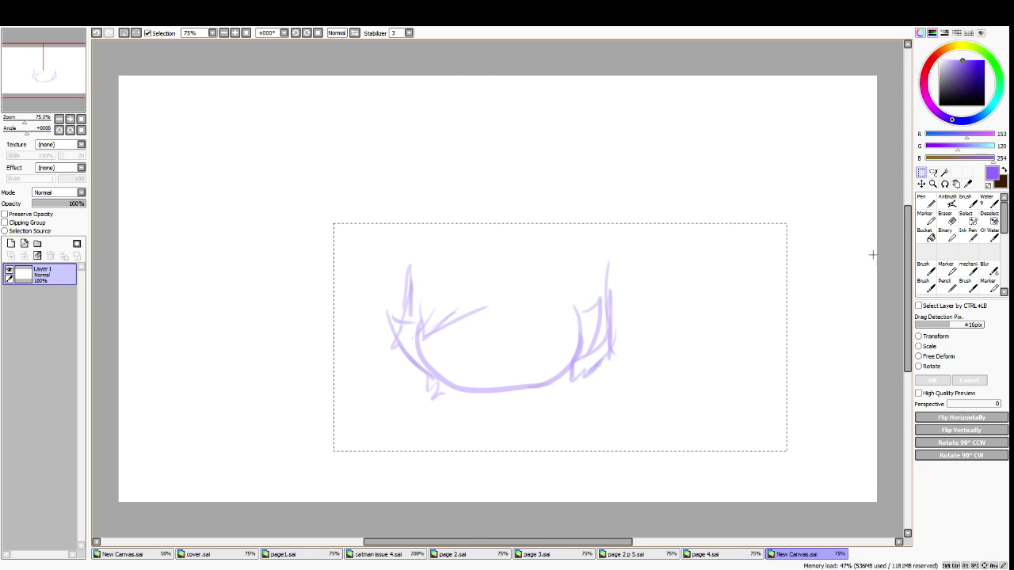
# Erase the purple sketch inside the selection with a size 500 Eraser and clear the selection
pyautogui.click(953, 221)
pyautogui.click(956, 508)
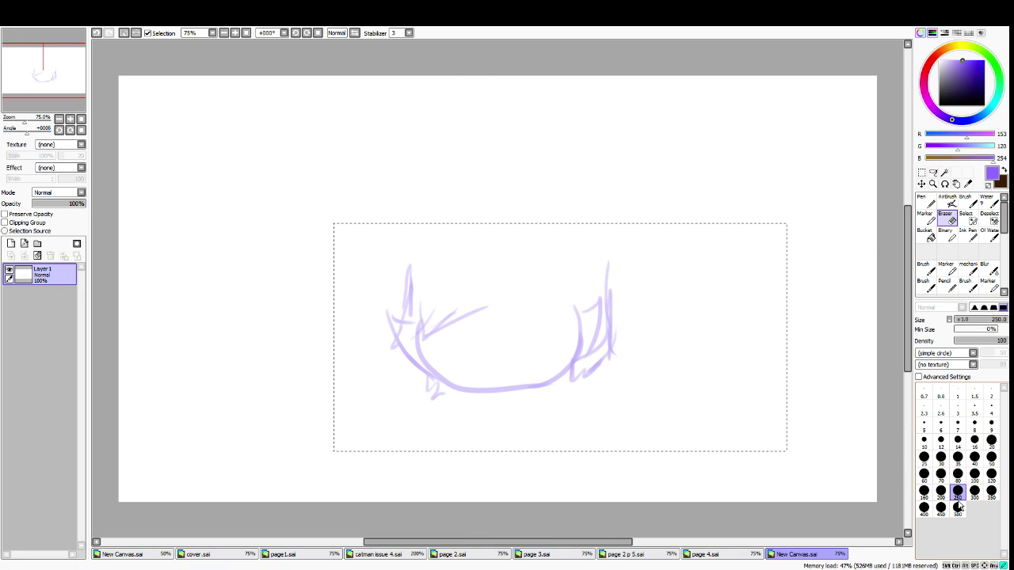
pyautogui.moveTo(559, 289)
pyautogui.mouseDown()
pyautogui.moveTo(467, 279)
pyautogui.moveTo(351, 389)
pyautogui.mouseUp()
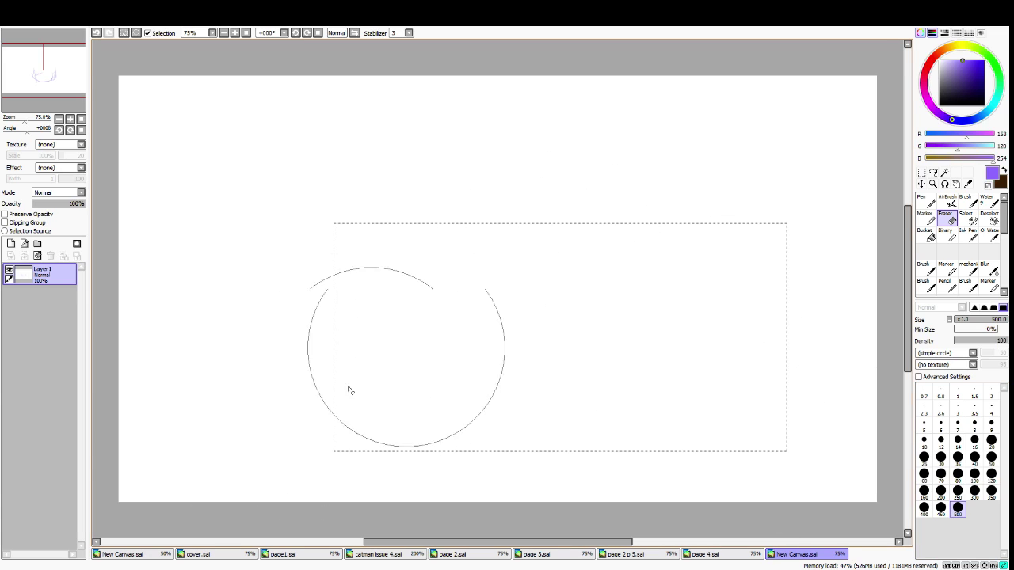
pyautogui.click(921, 183)
pyautogui.click(921, 173)
pyautogui.click(751, 196)
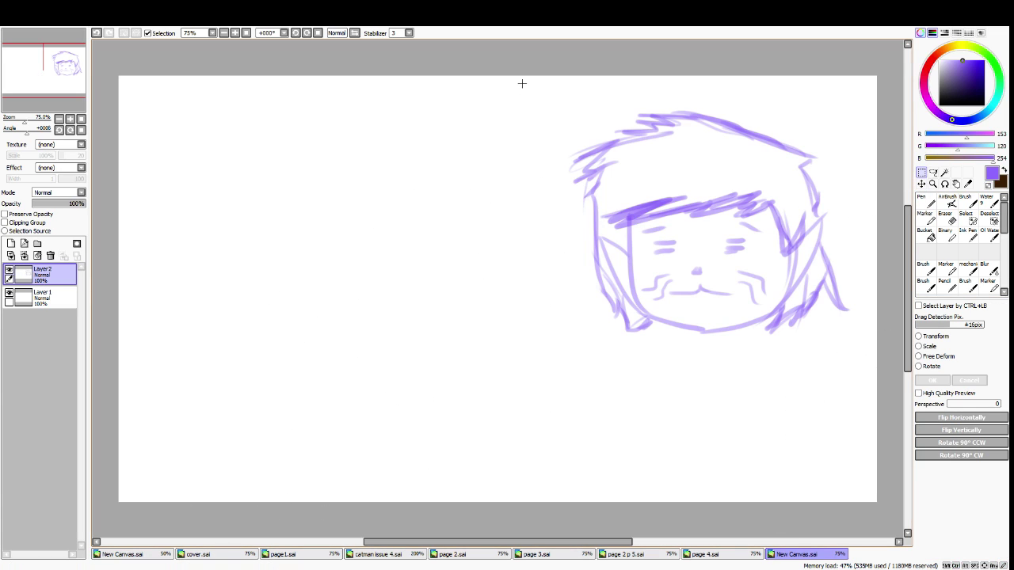
# Select the whole head sketch, move it to the lower middle of the canvas and deselect it
pyautogui.moveTo(522, 83); pyautogui.dragTo(903, 405)
pyautogui.moveTo(729, 258)
pyautogui.mouseDown()
pyautogui.moveTo(573, 297)
pyautogui.moveTo(508, 364)
pyautogui.moveTo(515, 403)
pyautogui.mouseUp()
pyautogui.moveTo(652, 270); pyautogui.dragTo(661, 273)
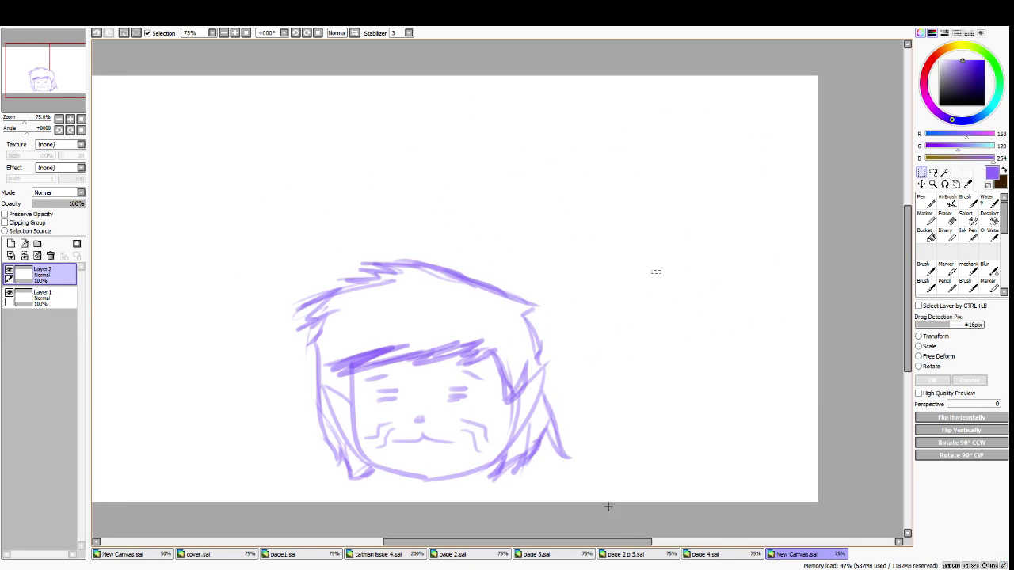
# Try to flip the whole head horizontally and tilt it slightly with a transform
pyautogui.moveTo(642, 543); pyautogui.dragTo(609, 543)
pyautogui.moveTo(240, 260)
pyautogui.mouseDown()
pyautogui.moveTo(242, 240)
pyautogui.moveTo(678, 516)
pyautogui.mouseUp()
pyautogui.moveTo(754, 302); pyautogui.dragTo(764, 305)
pyautogui.moveTo(319, 181); pyautogui.dragTo(812, 552)
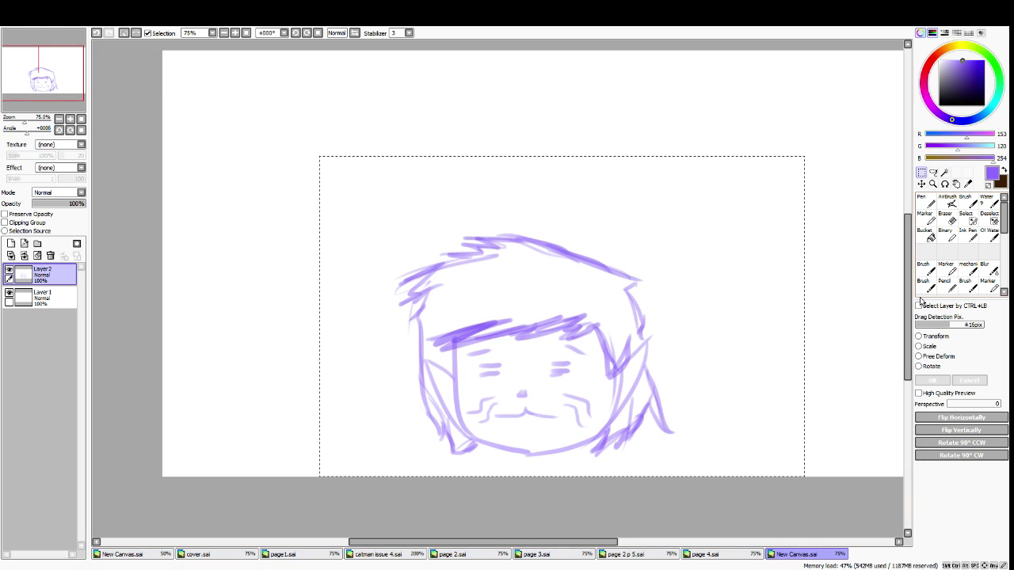
pyautogui.hotkey('ctrl', 't')
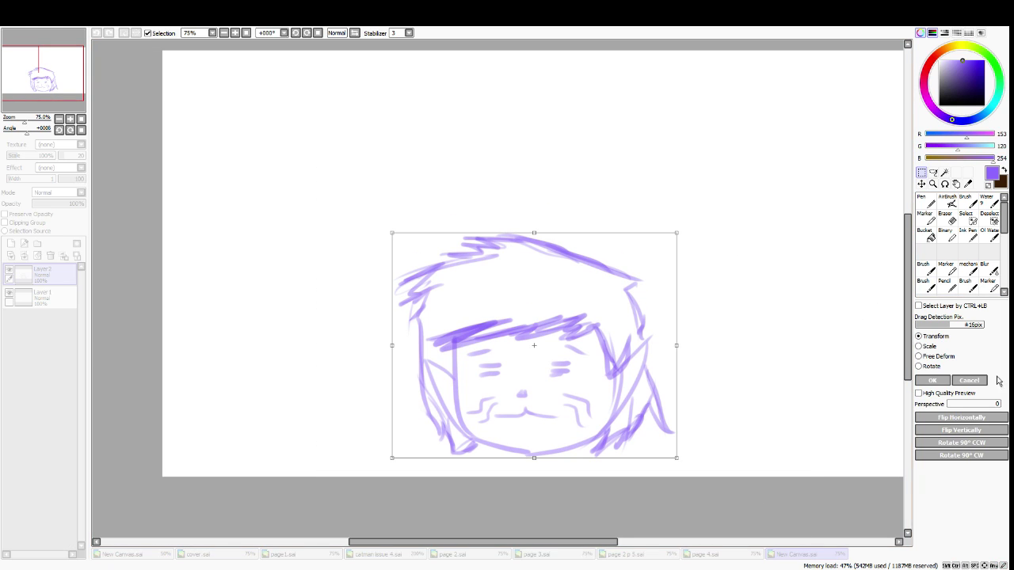
pyautogui.click(961, 418)
pyautogui.moveTo(782, 351); pyautogui.dragTo(781, 342)
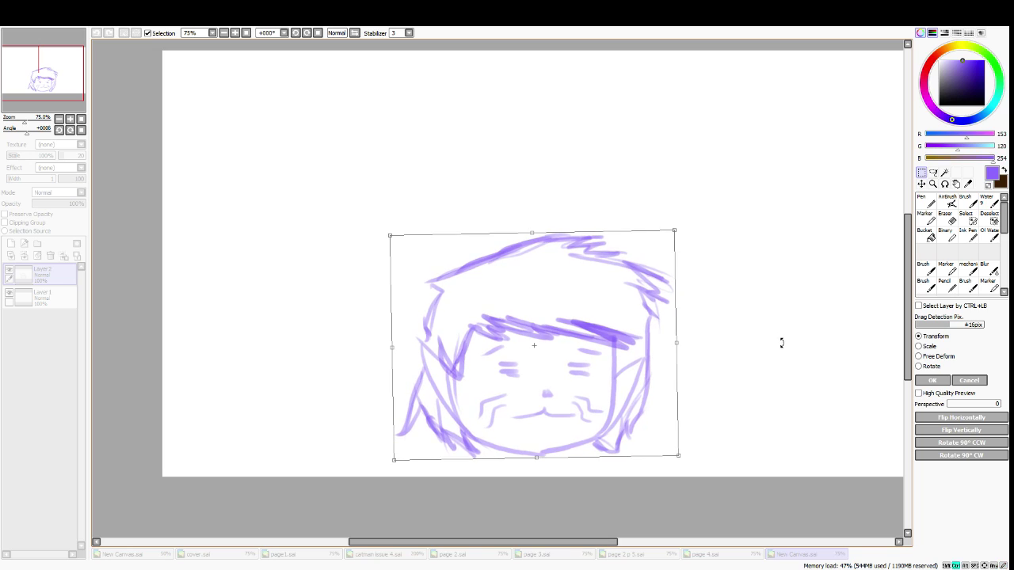
pyautogui.click(970, 383)
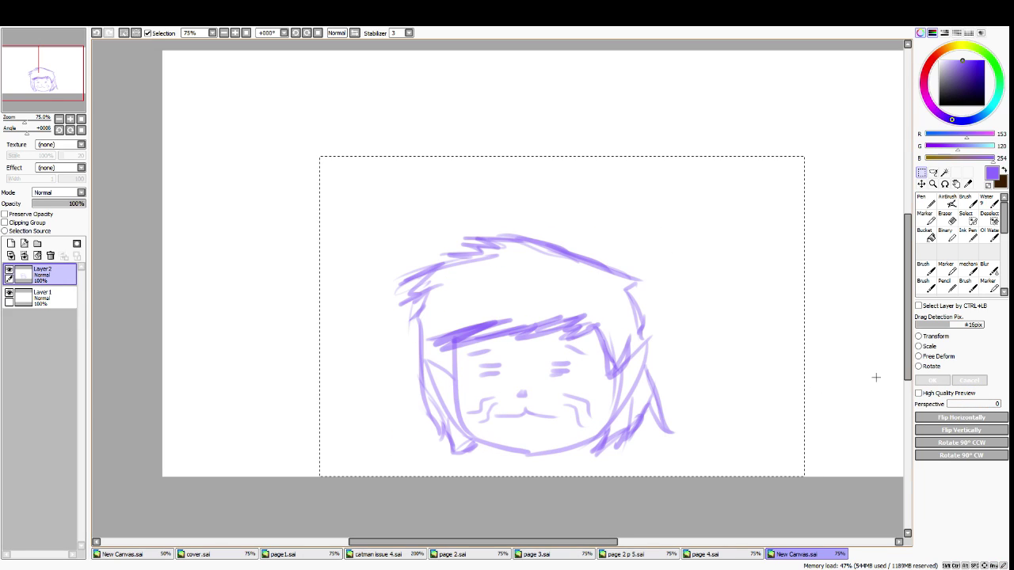
# Flip the head sketch horizontally back and forth to compare its two orientations
pyautogui.click(958, 419)
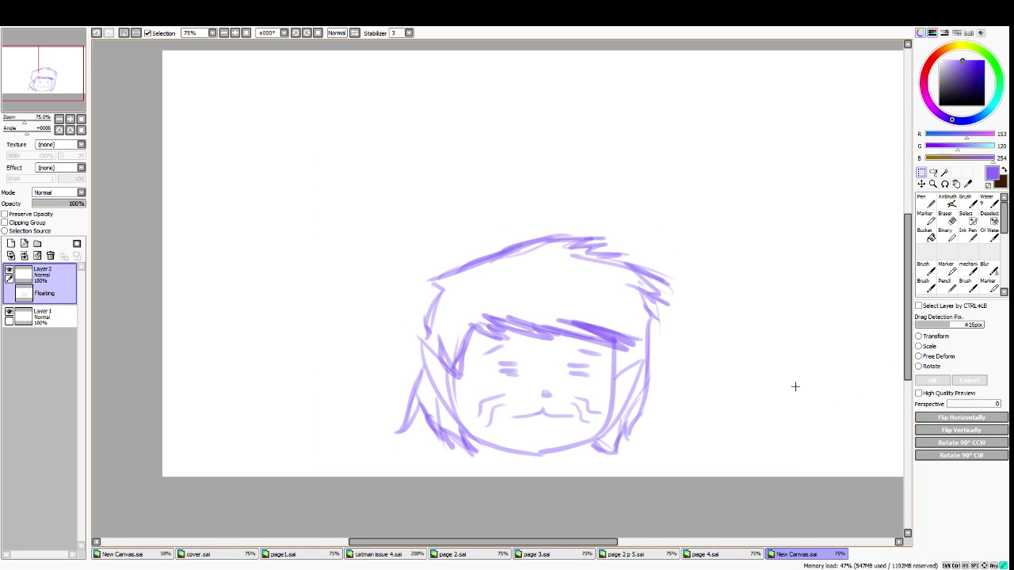
pyautogui.hotkey('ctrl', 'd')
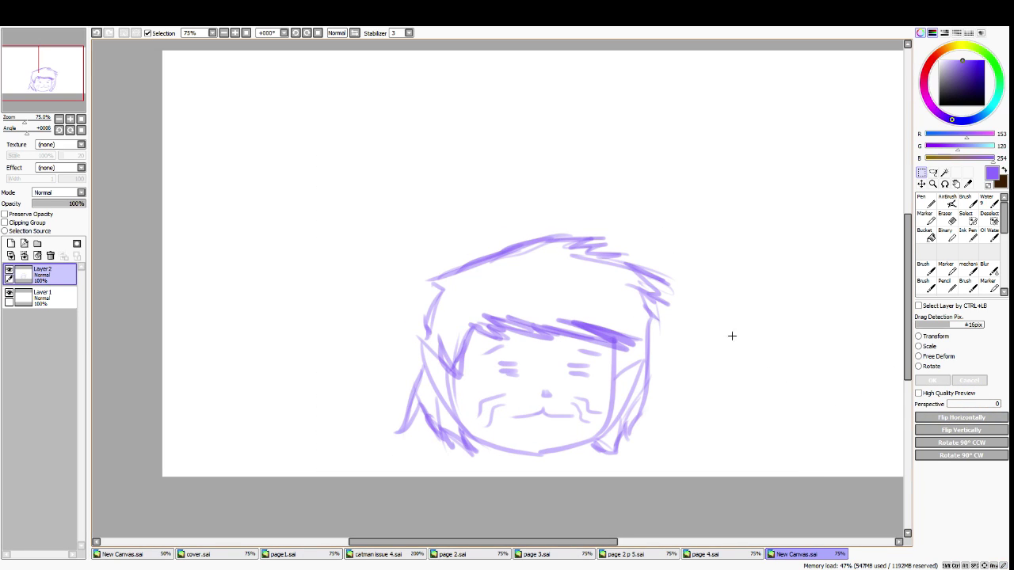
pyautogui.click(983, 423)
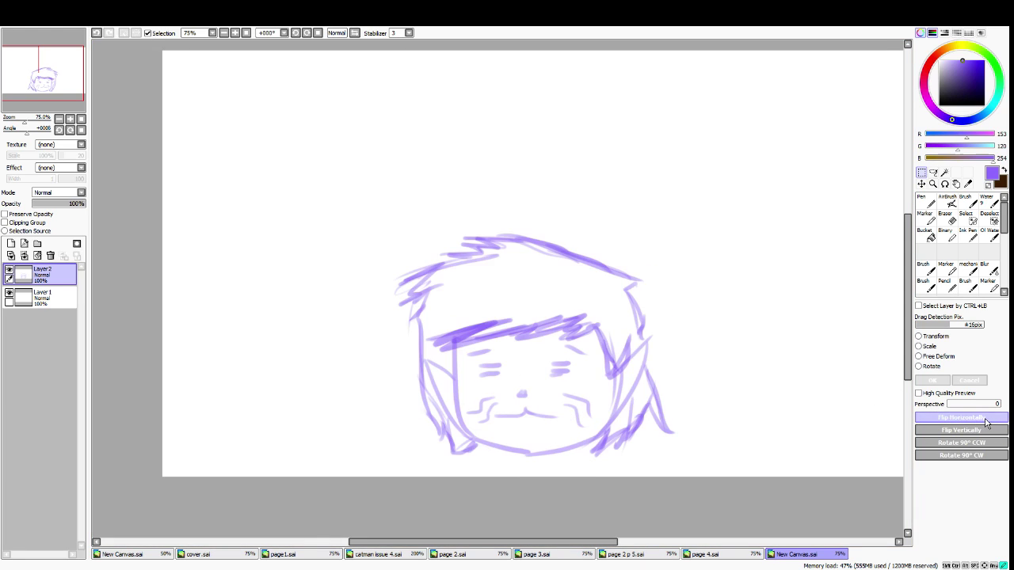
pyautogui.click(987, 421)
pyautogui.click(986, 421)
pyautogui.click(988, 421)
pyautogui.click(989, 419)
pyautogui.click(990, 418)
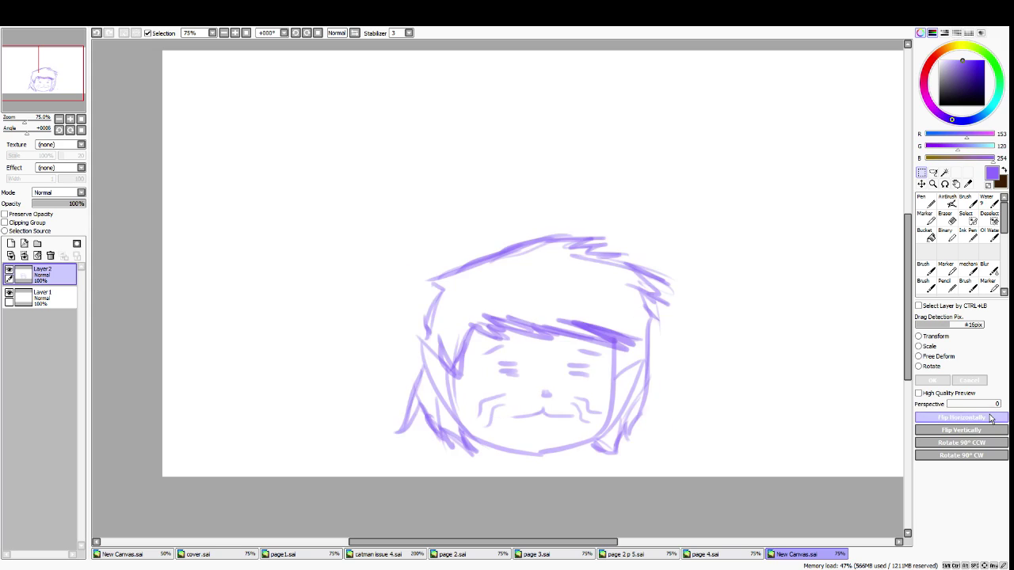
pyautogui.click(990, 419)
pyautogui.click(990, 418)
pyautogui.click(990, 419)
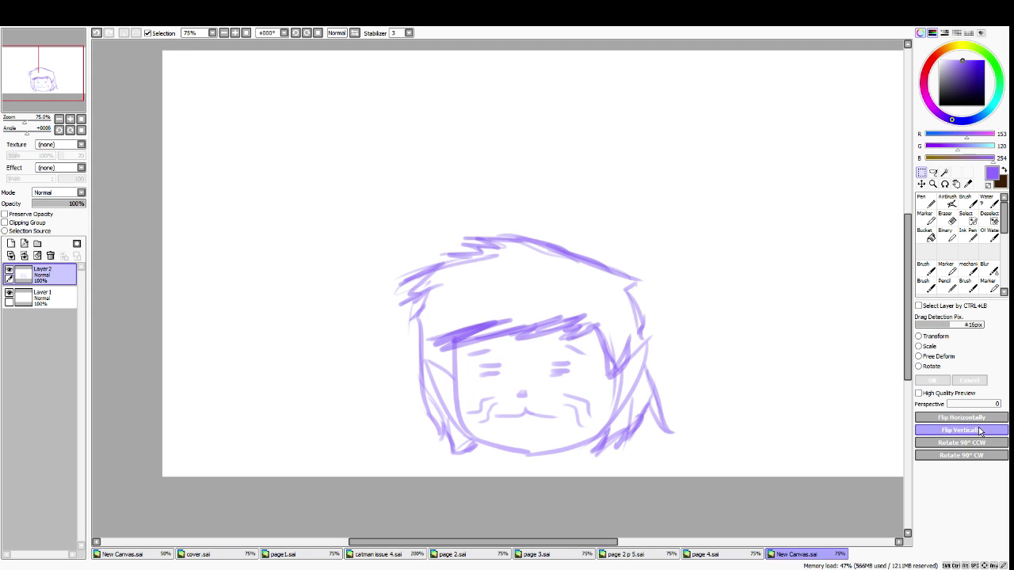
# Flip the head sketch vertically back and forth, ending with it upright
pyautogui.click(982, 431)
pyautogui.click(985, 431)
pyautogui.click(985, 431)
pyautogui.click(987, 430)
pyautogui.click(988, 430)
pyautogui.click(989, 429)
pyautogui.click(990, 429)
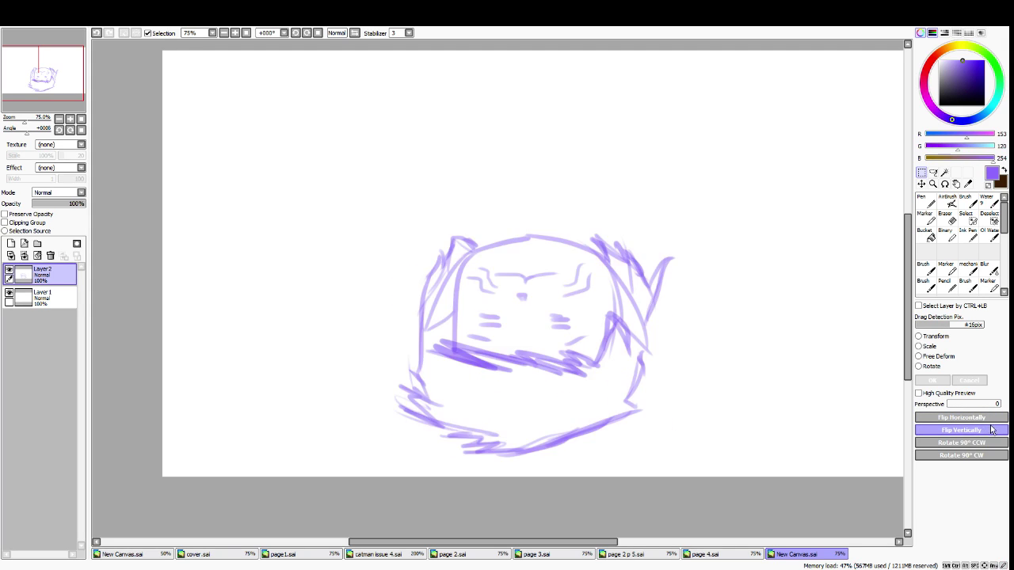
pyautogui.click(991, 429)
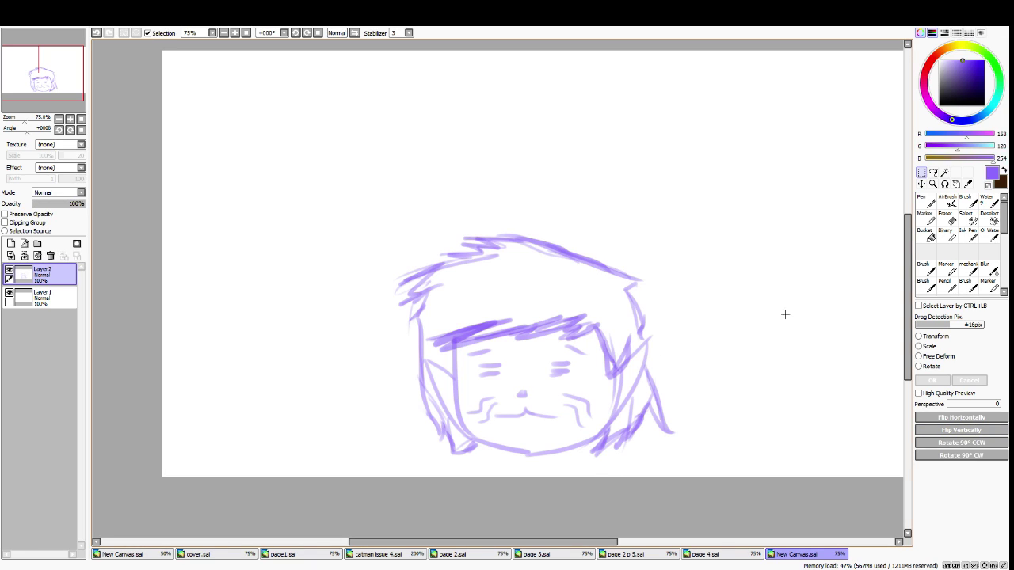
# Lasso the facial features, flip them horizontally and shift them slightly left within the face outline
pyautogui.click(934, 172)
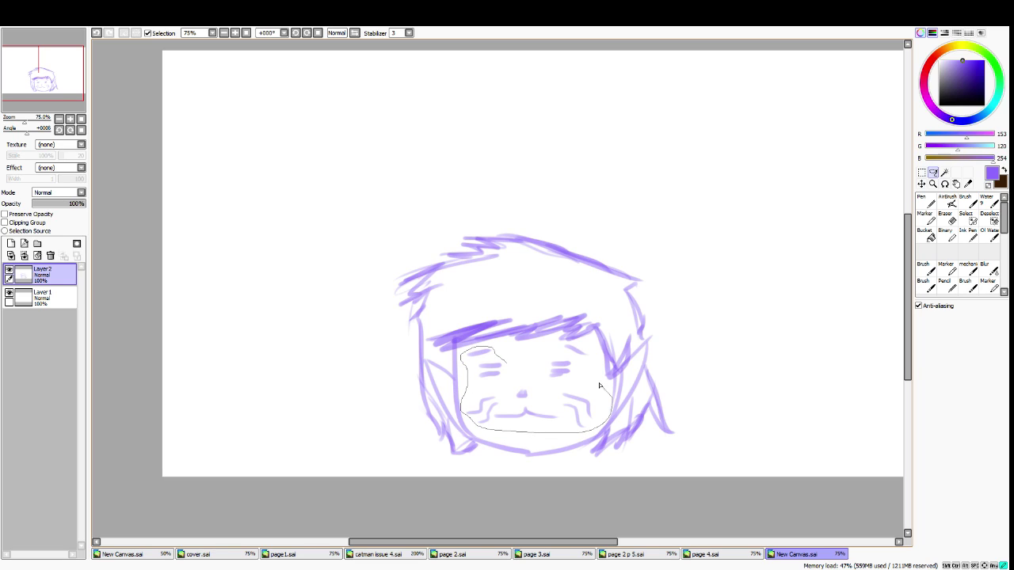
pyautogui.moveTo(532, 350); pyautogui.dragTo(532, 350)
pyautogui.hotkey('ctrl', 't')
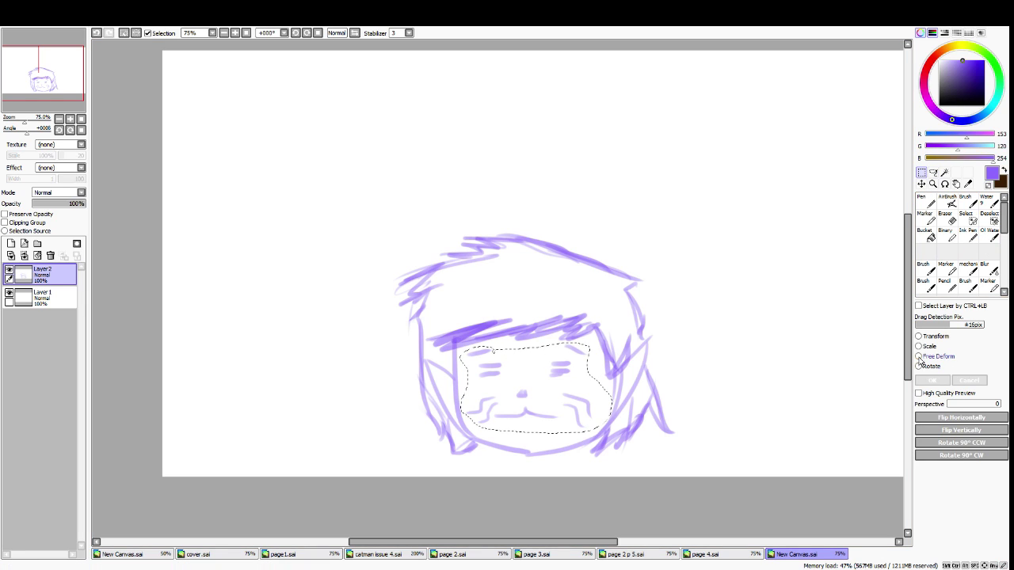
pyautogui.click(944, 420)
pyautogui.moveTo(558, 400)
pyautogui.mouseDown()
pyautogui.moveTo(533, 403)
pyautogui.moveTo(546, 402)
pyautogui.mouseUp()
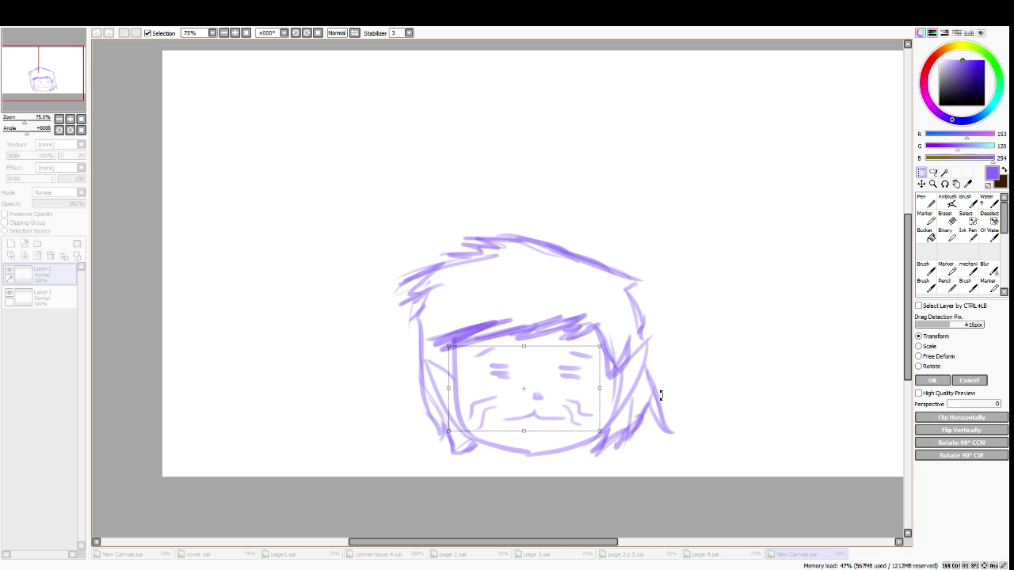
pyautogui.click(931, 381)
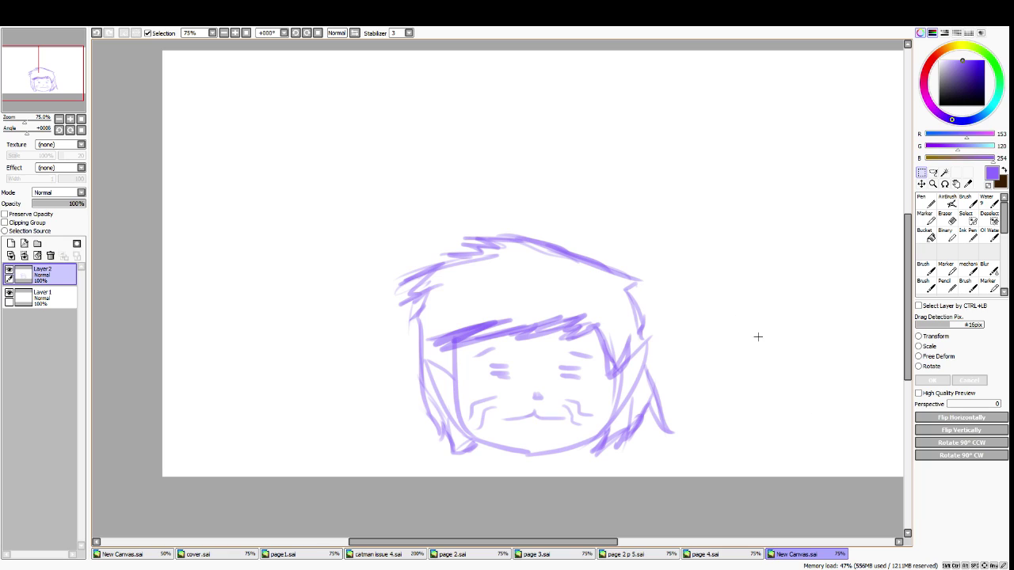
# Add a new layer above the head sketch and choose the size 20 Brush for drawing the arms
pyautogui.click(926, 203)
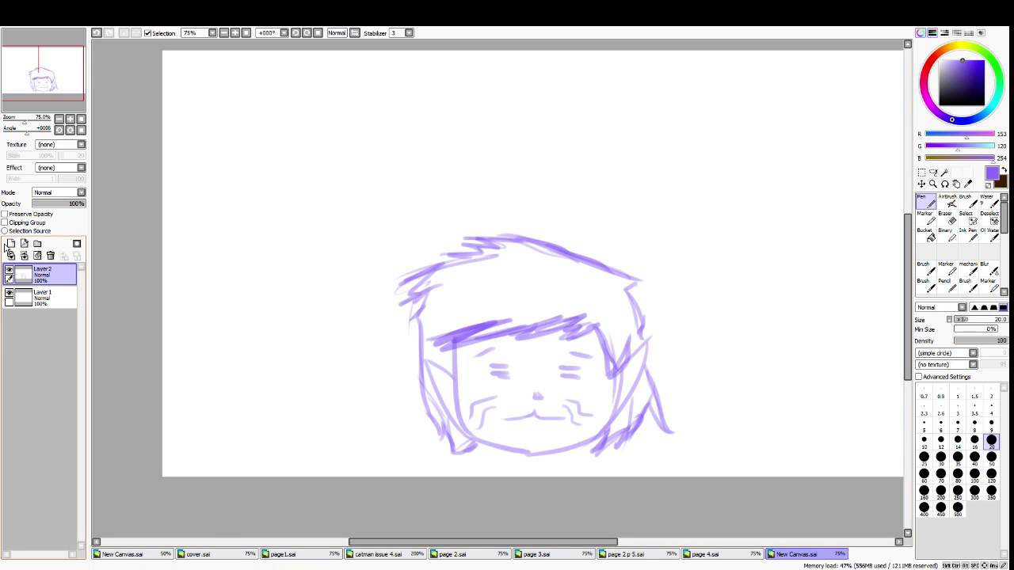
pyautogui.click(11, 244)
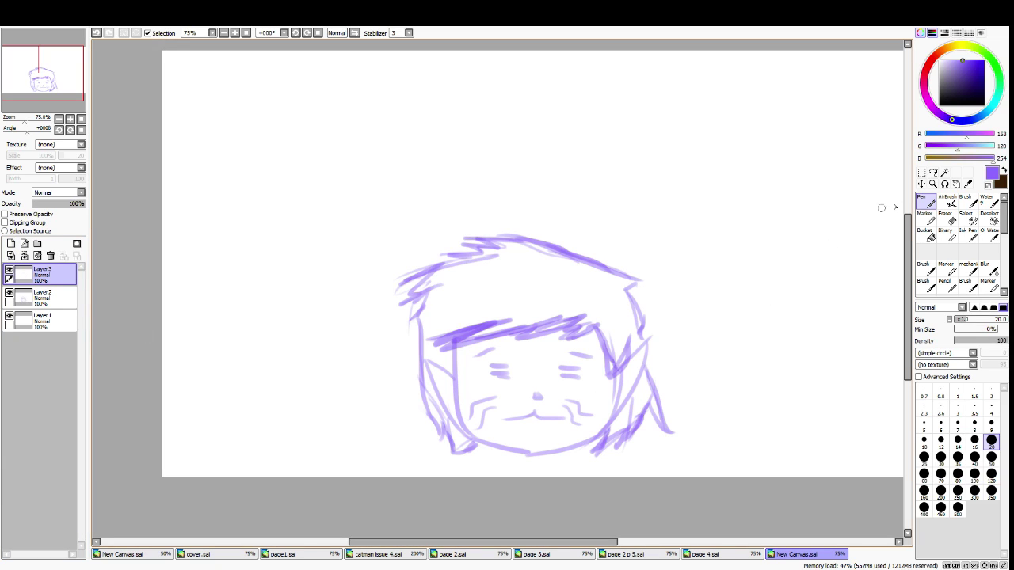
pyautogui.moveTo(361, 398); pyautogui.dragTo(400, 471)
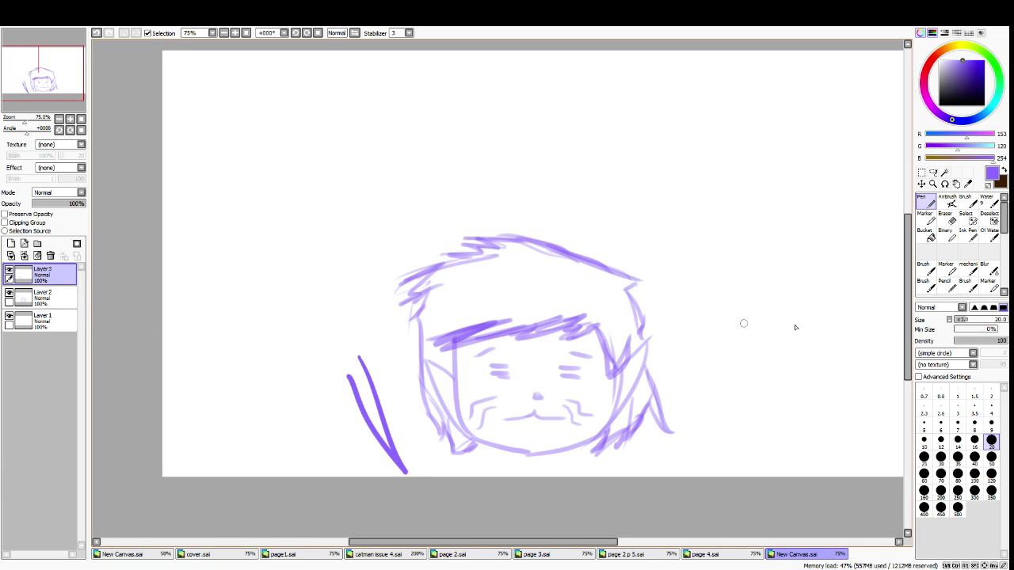
pyautogui.hotkey('ctrl', 'z')
pyautogui.click(923, 268)
# Try a few rough versions of a raised arm beside the left side of the head
pyautogui.moveTo(371, 375)
pyautogui.mouseDown()
pyautogui.moveTo(344, 353)
pyautogui.moveTo(414, 473)
pyautogui.mouseUp()
pyautogui.hotkey('ctrl', 'z')
pyautogui.moveTo(338, 388)
pyautogui.mouseDown()
pyautogui.moveTo(381, 356)
pyautogui.moveTo(426, 475)
pyautogui.mouseUp()
pyautogui.moveTo(355, 369); pyautogui.dragTo(402, 469)
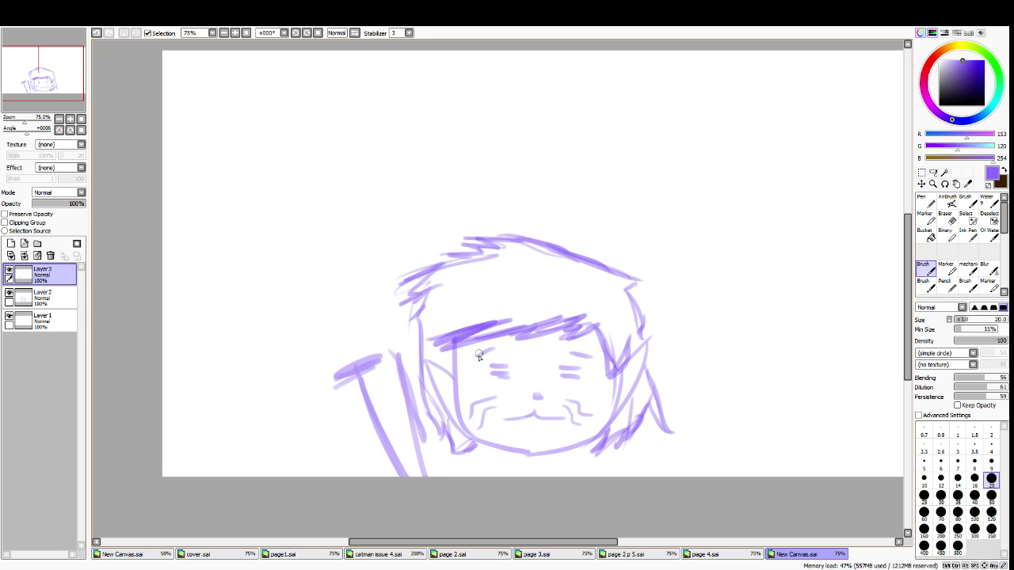
pyautogui.hotkey('ctrl', 'z')
pyautogui.hotkey('ctrl', 'z')
pyautogui.hotkey('ctrl', 'z')
pyautogui.moveTo(395, 339)
pyautogui.mouseDown()
pyautogui.moveTo(417, 376)
pyautogui.moveTo(402, 377)
pyautogui.mouseUp()
pyautogui.hotkey('ctrl', 'z')
pyautogui.moveTo(373, 265)
pyautogui.mouseDown()
pyautogui.moveTo(399, 370)
pyautogui.moveTo(356, 273)
pyautogui.moveTo(412, 363)
pyautogui.mouseUp()
pyautogui.moveTo(386, 325); pyautogui.dragTo(410, 362)
pyautogui.hotkey('ctrl', 'z')
pyautogui.hotkey('ctrl', 'z')
pyautogui.hotkey('ctrl', 'z')
pyautogui.hotkey('ctrl', 'z')
# Sketch the raised arm on the left of the head with a short wrist line and two long slanted sides
pyautogui.moveTo(336, 287); pyautogui.dragTo(380, 262)
pyautogui.moveTo(379, 264); pyautogui.dragTo(420, 365)
pyautogui.moveTo(342, 286); pyautogui.dragTo(400, 436)
pyautogui.moveTo(361, 367); pyautogui.dragTo(430, 475)
pyautogui.hotkey('ctrl', 'z')
pyautogui.hotkey('ctrl', 'z')
pyautogui.moveTo(346, 283); pyautogui.dragTo(436, 468)
# Sketch the matching raised arm on the right of the head, reaching down to the canvas edge
pyautogui.moveTo(657, 336)
pyautogui.mouseDown()
pyautogui.moveTo(658, 365)
pyautogui.moveTo(659, 292)
pyautogui.moveTo(650, 391)
pyautogui.moveTo(663, 263)
pyautogui.moveTo(710, 267)
pyautogui.mouseUp()
pyautogui.moveTo(703, 259); pyautogui.dragTo(678, 421)
pyautogui.moveTo(688, 318); pyautogui.dragTo(687, 478)
pyautogui.hotkey('ctrl', 'z')
pyautogui.moveTo(682, 401); pyautogui.dragTo(659, 476)
# Shade a thick collar band under the chin and draw rounded fingers at the ends of both arms
pyautogui.moveTo(508, 452); pyautogui.dragTo(586, 457)
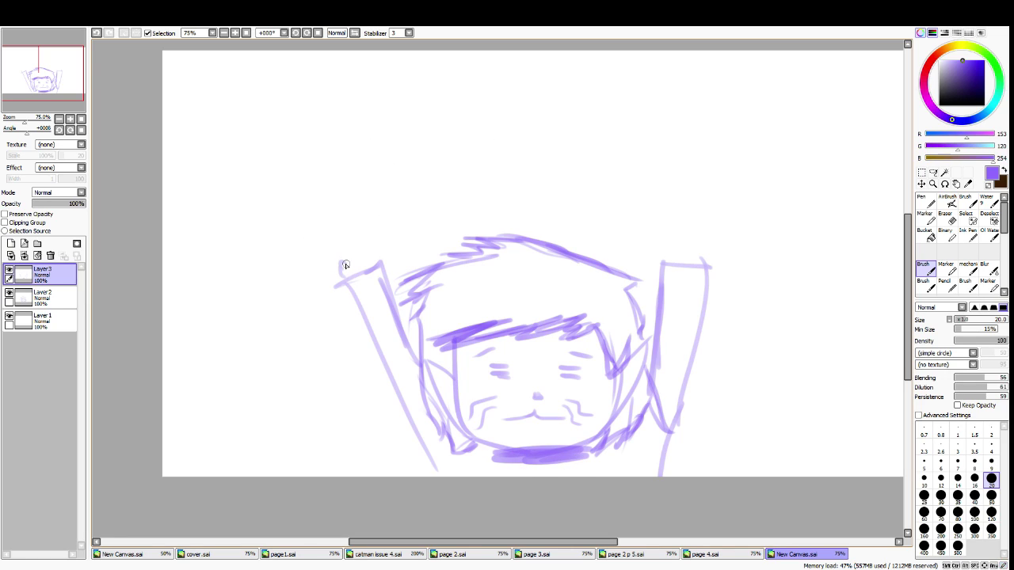
pyautogui.hotkey('ctrl', 'z')
pyautogui.moveTo(354, 260); pyautogui.dragTo(357, 258)
pyautogui.moveTo(696, 251); pyautogui.dragTo(700, 268)
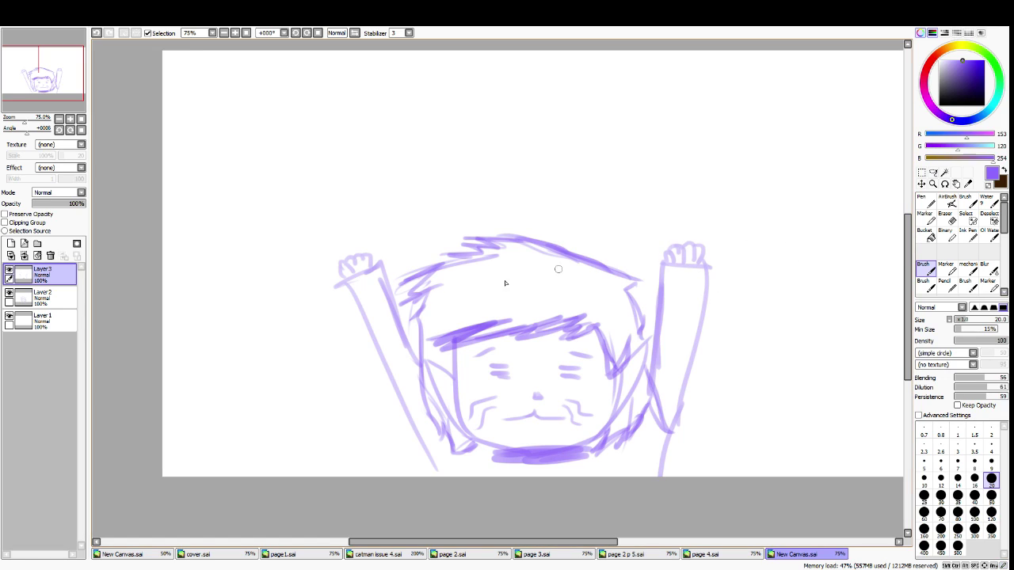
# Add a new blank normal layer above the arms layer, discarding the linework layer created by mistake
pyautogui.click(24, 244)
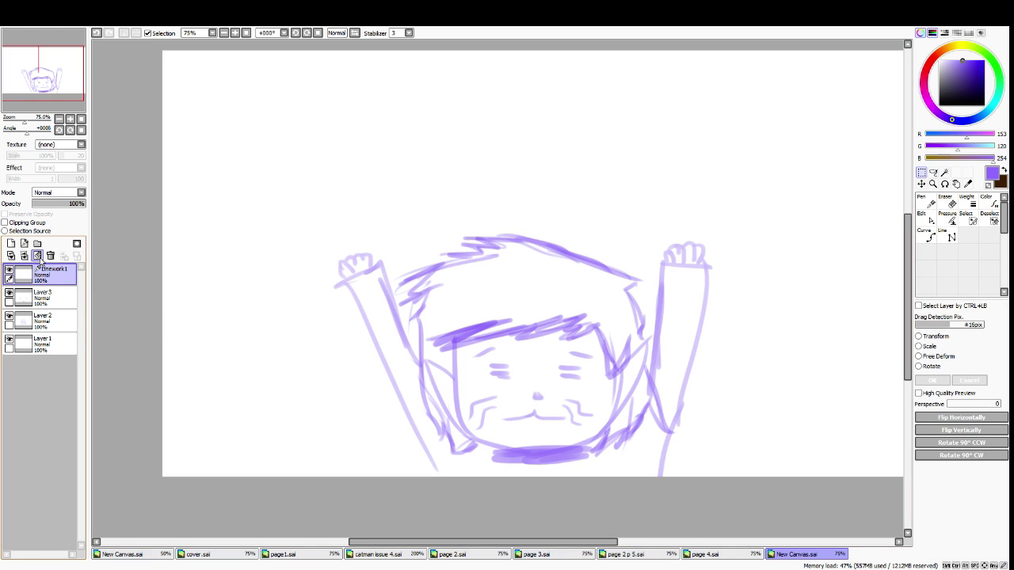
pyautogui.click(50, 255)
pyautogui.click(11, 243)
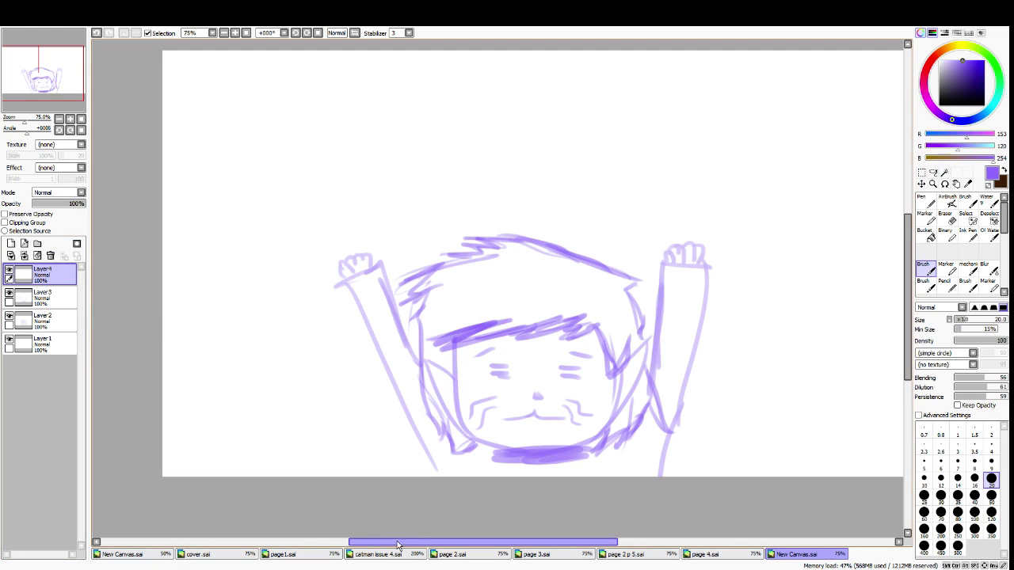
# Sample the pink from the ostrich's head in cover.sai and return to the New Canvas drawing
pyautogui.click(372, 558)
pyautogui.click(306, 556)
pyautogui.click(237, 555)
pyautogui.click(365, 555)
pyautogui.click(198, 555)
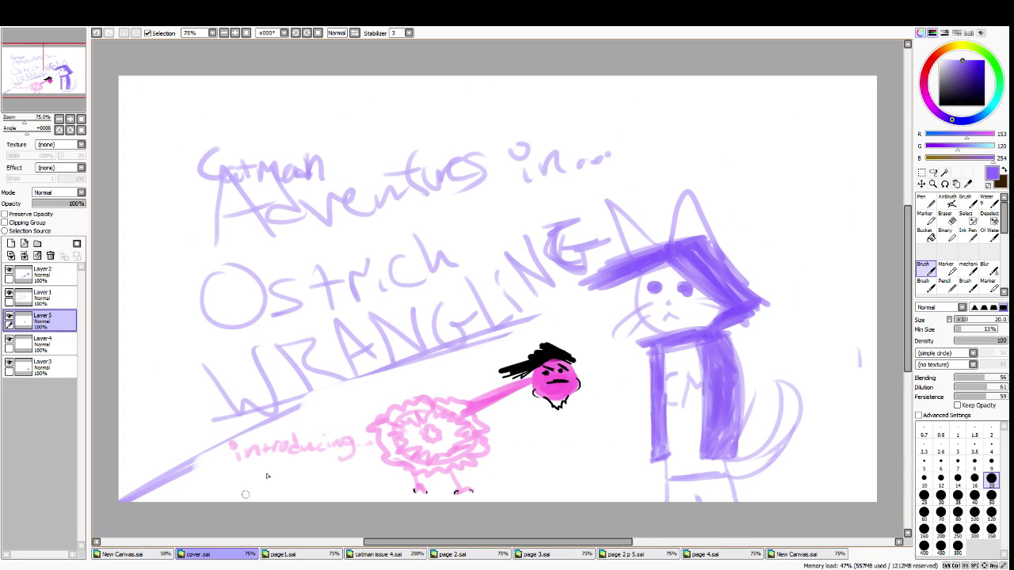
pyautogui.keyDown('alt'); pyautogui.click(541, 380); pyautogui.keyUp('alt')
pyautogui.click(795, 553)
# Draw the ostrich's fluffy pink body with a jagged inner swirl above the head using the size 20 Brush
pyautogui.click(924, 201)
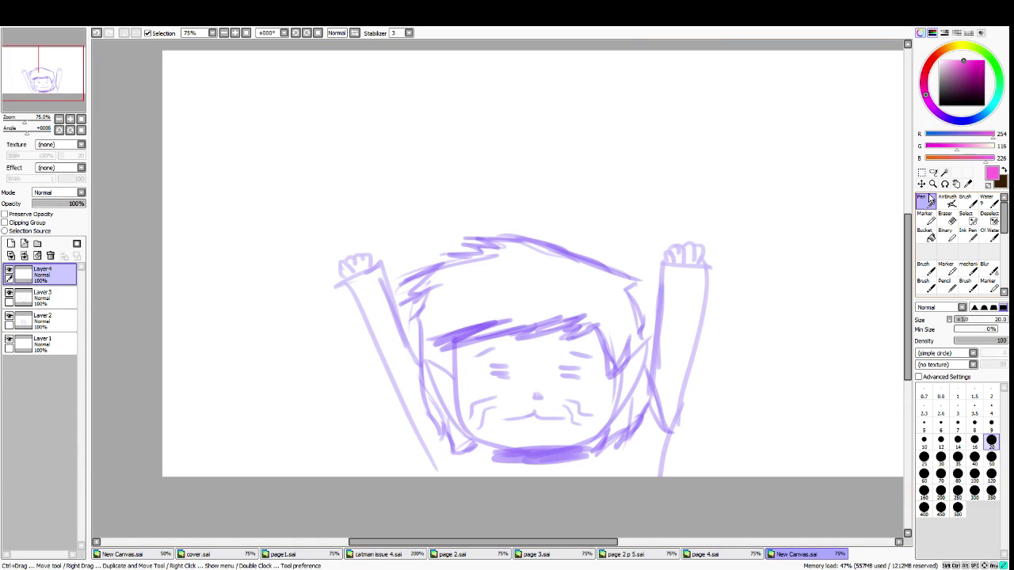
pyautogui.click(923, 268)
pyautogui.moveTo(435, 129)
pyautogui.mouseDown()
pyautogui.moveTo(389, 106)
pyautogui.moveTo(407, 147)
pyautogui.mouseUp()
pyautogui.hotkey('ctrl', 'z')
pyautogui.moveTo(445, 93)
pyautogui.mouseDown()
pyautogui.moveTo(489, 204)
pyautogui.moveTo(401, 152)
pyautogui.moveTo(415, 205)
pyautogui.moveTo(471, 210)
pyautogui.moveTo(520, 179)
pyautogui.moveTo(529, 142)
pyautogui.moveTo(492, 115)
pyautogui.moveTo(431, 97)
pyautogui.moveTo(393, 144)
pyautogui.mouseUp()
pyautogui.hotkey('ctrl', 'z')
pyautogui.moveTo(454, 129)
pyautogui.mouseDown()
pyautogui.moveTo(425, 152)
pyautogui.moveTo(440, 182)
pyautogui.moveTo(479, 173)
pyautogui.moveTo(464, 134)
pyautogui.moveTo(445, 164)
pyautogui.mouseUp()
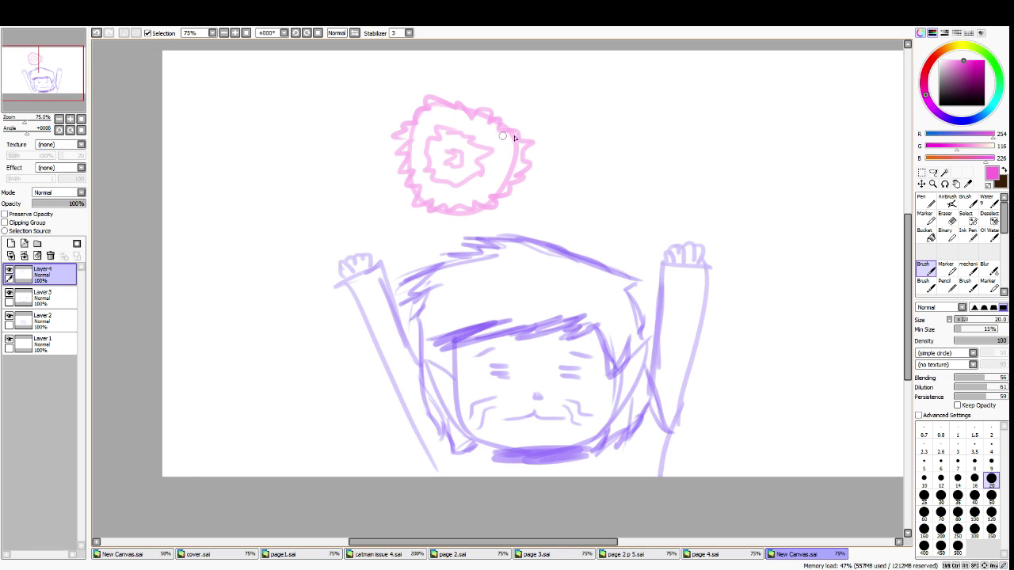
# Add a long horizontal pink neck with a filled round head, and two clawed legs on the body's opposite side
pyautogui.moveTo(524, 151)
pyautogui.mouseDown()
pyautogui.moveTo(676, 147)
pyautogui.moveTo(662, 131)
pyautogui.moveTo(642, 144)
pyautogui.moveTo(674, 143)
pyautogui.moveTo(679, 159)
pyautogui.moveTo(702, 141)
pyautogui.moveTo(682, 131)
pyautogui.moveTo(680, 140)
pyautogui.moveTo(721, 140)
pyautogui.moveTo(613, 145)
pyautogui.mouseUp()
pyautogui.moveTo(725, 138)
pyautogui.mouseDown()
pyautogui.moveTo(691, 128)
pyautogui.moveTo(675, 155)
pyautogui.moveTo(669, 130)
pyautogui.moveTo(707, 131)
pyautogui.moveTo(707, 160)
pyautogui.moveTo(689, 162)
pyautogui.moveTo(709, 157)
pyautogui.moveTo(675, 158)
pyautogui.mouseUp()
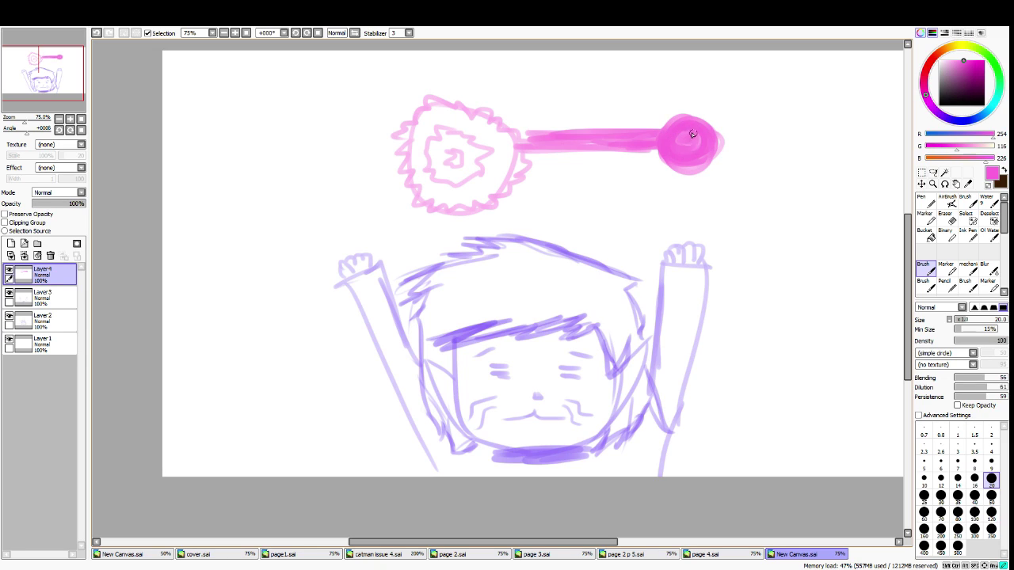
pyautogui.moveTo(411, 141); pyautogui.dragTo(362, 140)
pyautogui.hotkey('ctrl', 'z')
pyautogui.moveTo(410, 180)
pyautogui.mouseDown()
pyautogui.moveTo(358, 192)
pyautogui.moveTo(359, 202)
pyautogui.mouseUp()
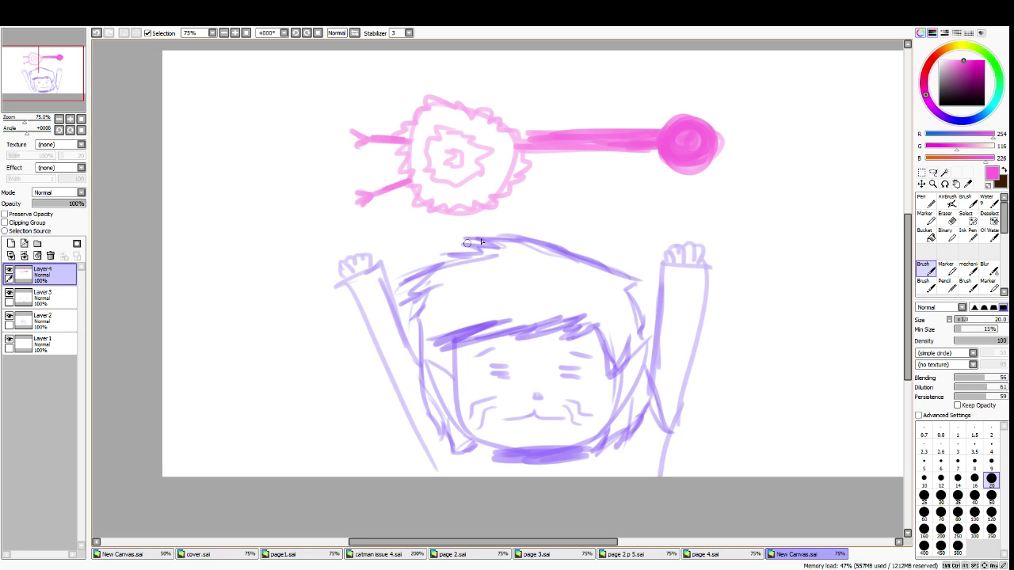
# Check the ostrich design in cover.sai, return to the New Canvas drawing and choose the Pen with black
pyautogui.click(162, 556)
pyautogui.click(218, 556)
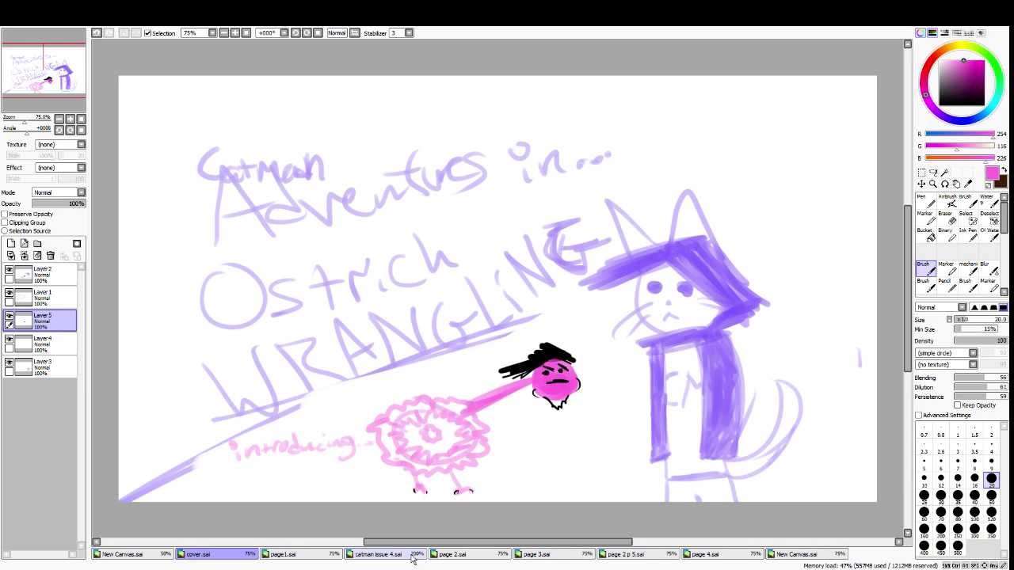
pyautogui.click(797, 553)
pyautogui.click(957, 93)
pyautogui.click(938, 105)
pyautogui.click(923, 203)
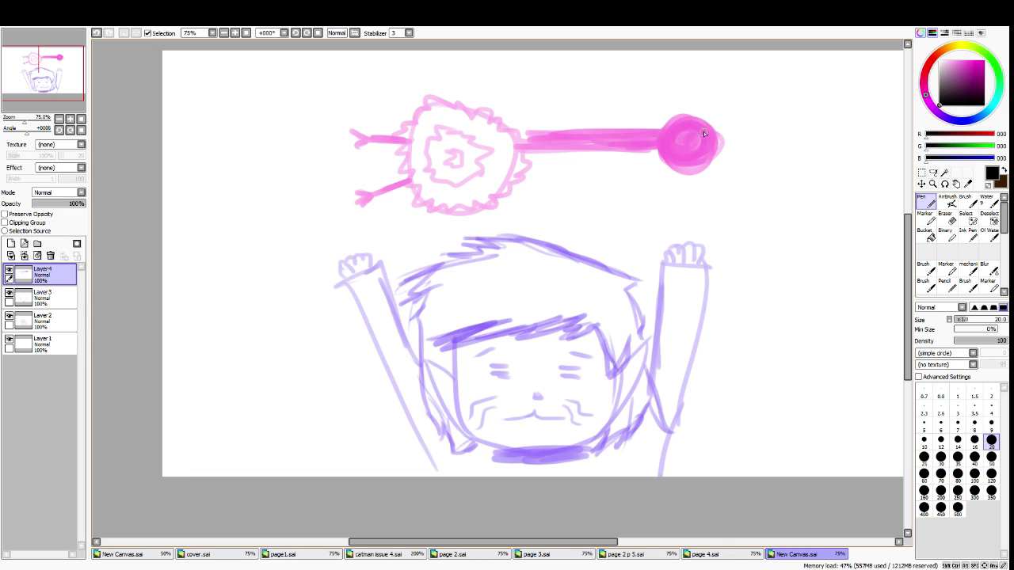
# Draw the ostrich's spiky black hair, sideways face and beard on the pink head with the size 9 Pen
pyautogui.moveTo(699, 127)
pyautogui.mouseDown()
pyautogui.moveTo(711, 137)
pyautogui.moveTo(698, 136)
pyautogui.moveTo(698, 156)
pyautogui.moveTo(727, 147)
pyautogui.mouseUp()
pyautogui.hotkey('ctrl', 'z')
pyautogui.click(991, 423)
pyautogui.hotkey('ctrl', 'z')
pyautogui.moveTo(713, 111)
pyautogui.mouseDown()
pyautogui.moveTo(727, 148)
pyautogui.moveTo(711, 158)
pyautogui.moveTo(721, 154)
pyautogui.moveTo(648, 153)
pyautogui.moveTo(670, 156)
pyautogui.mouseUp()
pyautogui.moveTo(672, 120)
pyautogui.mouseDown()
pyautogui.moveTo(665, 171)
pyautogui.moveTo(680, 168)
pyautogui.mouseUp()
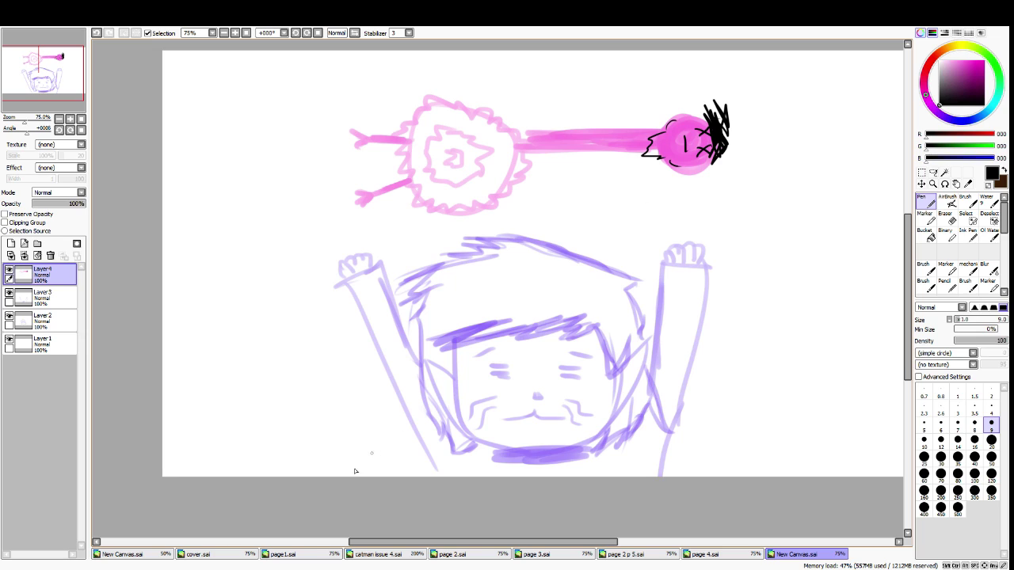
# Look through cover.sai, page1.sai, page 2 p 5.sai and the other comic pages, and return to the New Canvas drawing
pyautogui.click(135, 554)
pyautogui.click(198, 554)
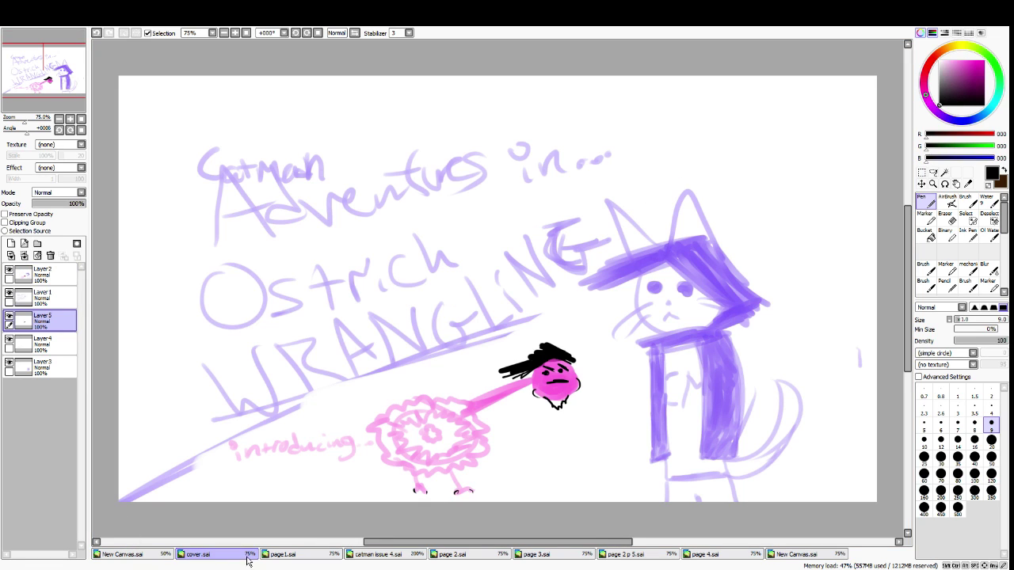
pyautogui.click(356, 554)
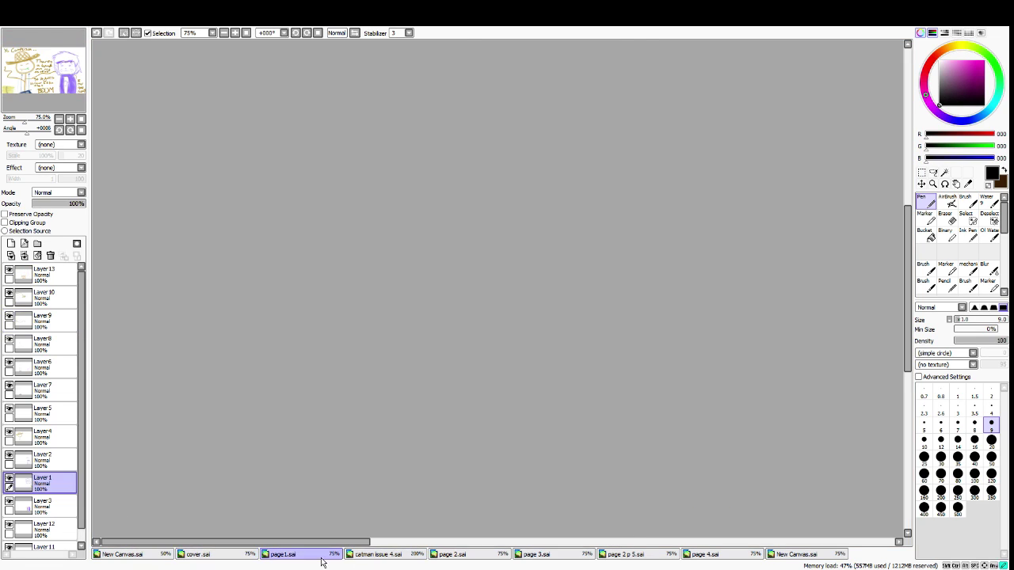
pyautogui.click(471, 554)
pyautogui.click(561, 559)
pyautogui.click(621, 554)
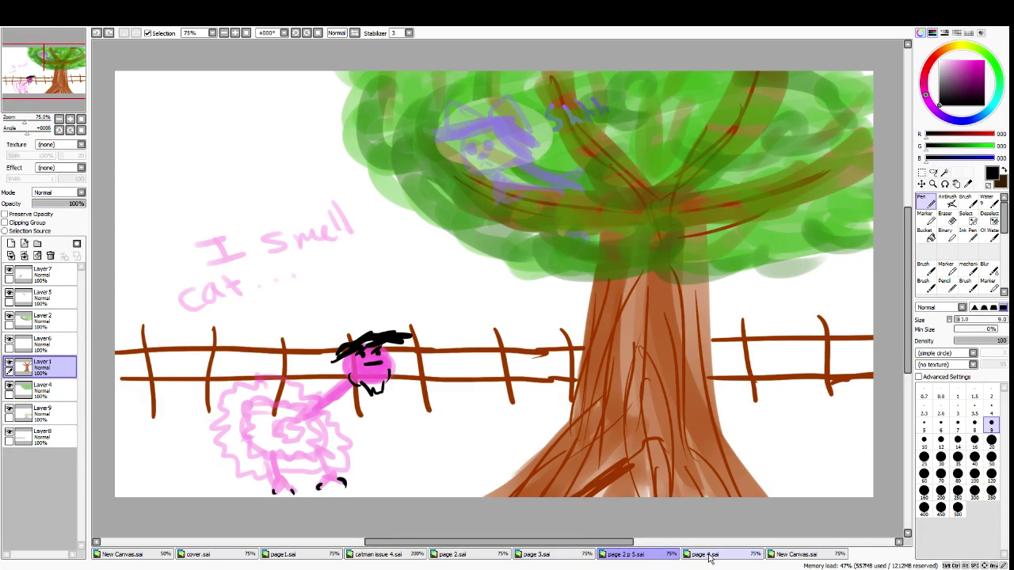
pyautogui.click(798, 555)
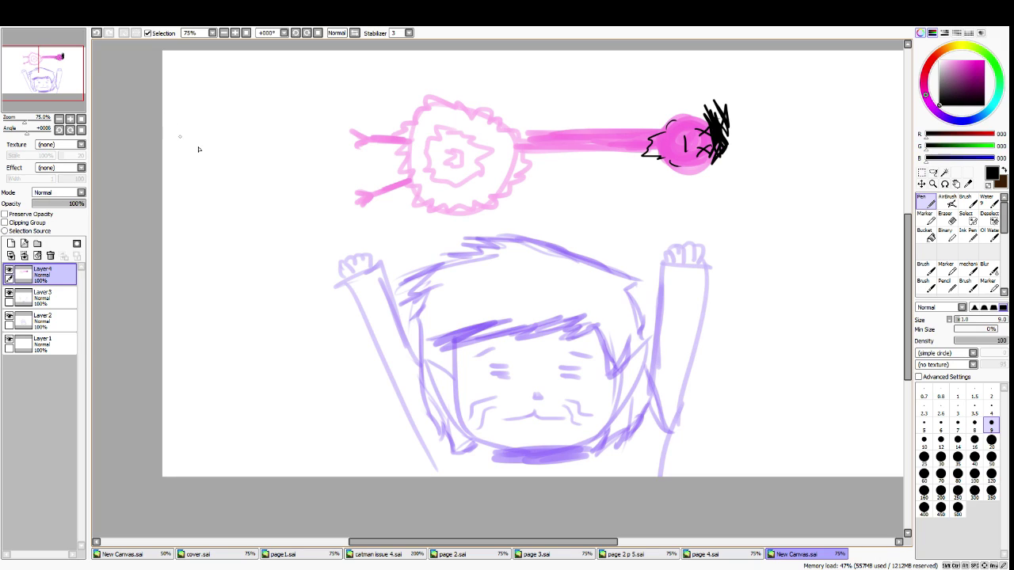
# Add a new layer above the ostrich drawing, sample the character's purple and set the Pen size to 20
pyautogui.click(12, 243)
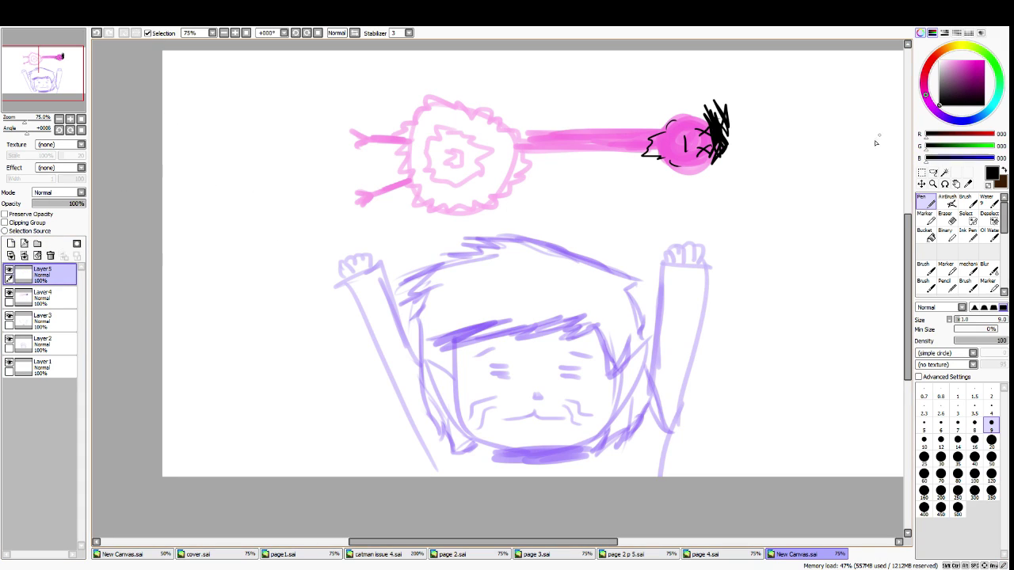
pyautogui.keyDown('alt'); pyautogui.click(545, 458); pyautogui.keyUp('alt')
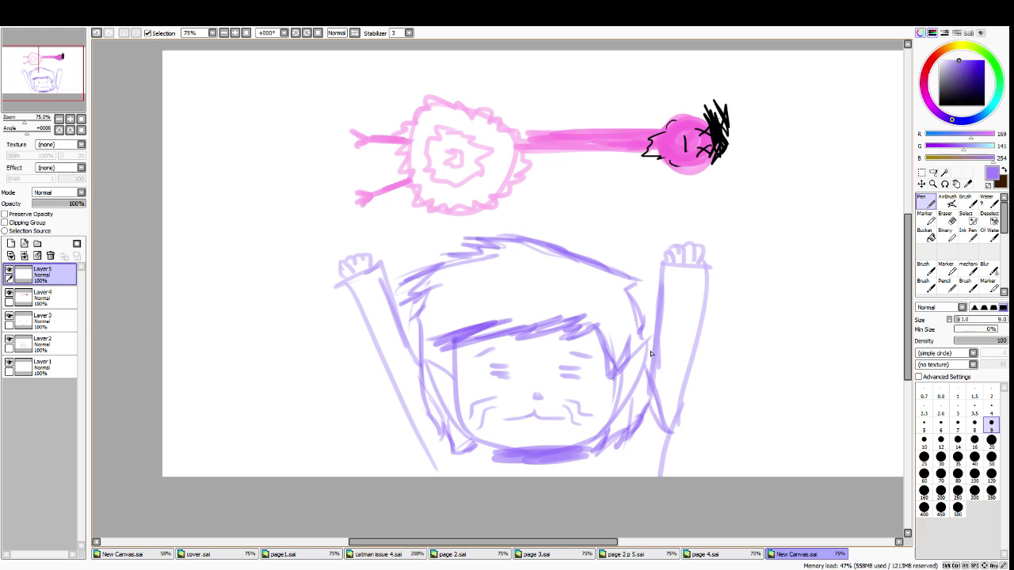
pyautogui.click(991, 443)
pyautogui.moveTo(396, 218)
pyautogui.mouseDown()
pyautogui.moveTo(388, 249)
pyautogui.moveTo(402, 217)
pyautogui.mouseUp()
pyautogui.moveTo(441, 215)
pyautogui.mouseDown()
pyautogui.moveTo(452, 232)
pyautogui.moveTo(420, 244)
pyautogui.mouseUp()
pyautogui.moveTo(464, 213)
pyautogui.mouseDown()
pyautogui.moveTo(471, 242)
pyautogui.moveTo(495, 223)
pyautogui.mouseUp()
pyautogui.moveTo(499, 234); pyautogui.dragTo(512, 207)
pyautogui.hotkey('ctrl', 'z')
pyautogui.hotkey('ctrl', 'z')
pyautogui.hotkey('ctrl', 'z')
pyautogui.hotkey('ctrl', 'z')
pyautogui.hotkey('ctrl', 'z')
pyautogui.hotkey('ctrl', 'z')
pyautogui.hotkey('ctrl', 'z')
pyautogui.moveTo(383, 63)
pyautogui.mouseDown()
pyautogui.moveTo(371, 104)
pyautogui.moveTo(402, 67)
pyautogui.moveTo(404, 88)
pyautogui.mouseUp()
pyautogui.hotkey('ctrl', 'z')
pyautogui.hotkey('ctrl', 'z')
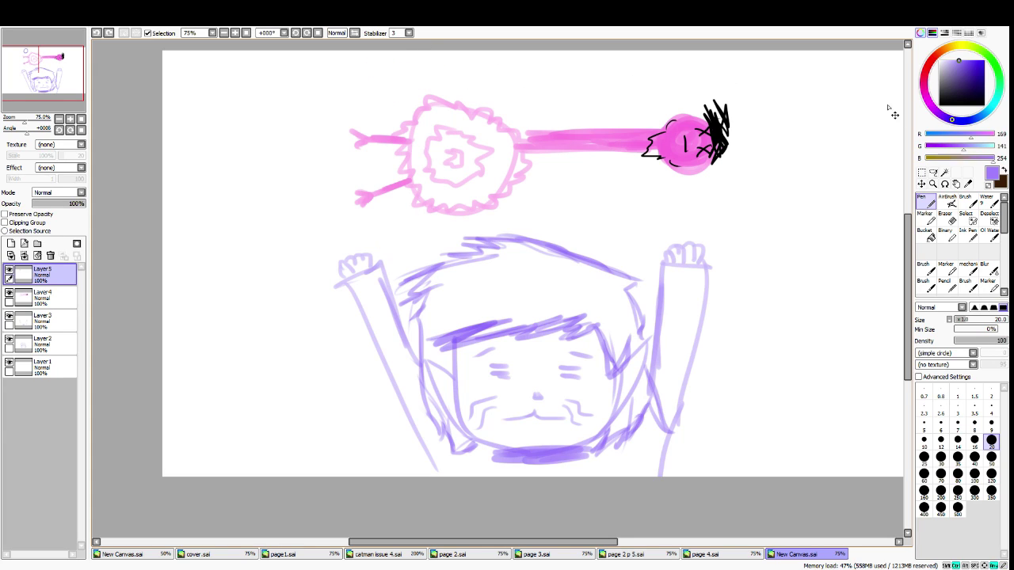
# Choose green and letter the word "Ostrich" by hand above the ostrich's body and neck
pyautogui.click(995, 66)
pyautogui.click(964, 70)
pyautogui.click(960, 72)
pyautogui.moveTo(413, 62)
pyautogui.mouseDown()
pyautogui.moveTo(450, 62)
pyautogui.moveTo(437, 98)
pyautogui.mouseUp()
pyautogui.moveTo(491, 64); pyautogui.dragTo(491, 96)
pyautogui.moveTo(475, 77)
pyautogui.mouseDown()
pyautogui.moveTo(511, 72)
pyautogui.moveTo(486, 95)
pyautogui.moveTo(518, 70)
pyautogui.mouseUp()
pyautogui.hotkey('ctrl', 'z')
pyautogui.hotkey('ctrl', 'z')
pyautogui.moveTo(513, 68)
pyautogui.mouseDown()
pyautogui.moveTo(535, 63)
pyautogui.moveTo(546, 87)
pyautogui.mouseUp()
pyautogui.moveTo(575, 77); pyautogui.dragTo(567, 90)
pyautogui.moveTo(588, 57)
pyautogui.mouseDown()
pyautogui.moveTo(585, 91)
pyautogui.moveTo(614, 92)
pyautogui.mouseUp()
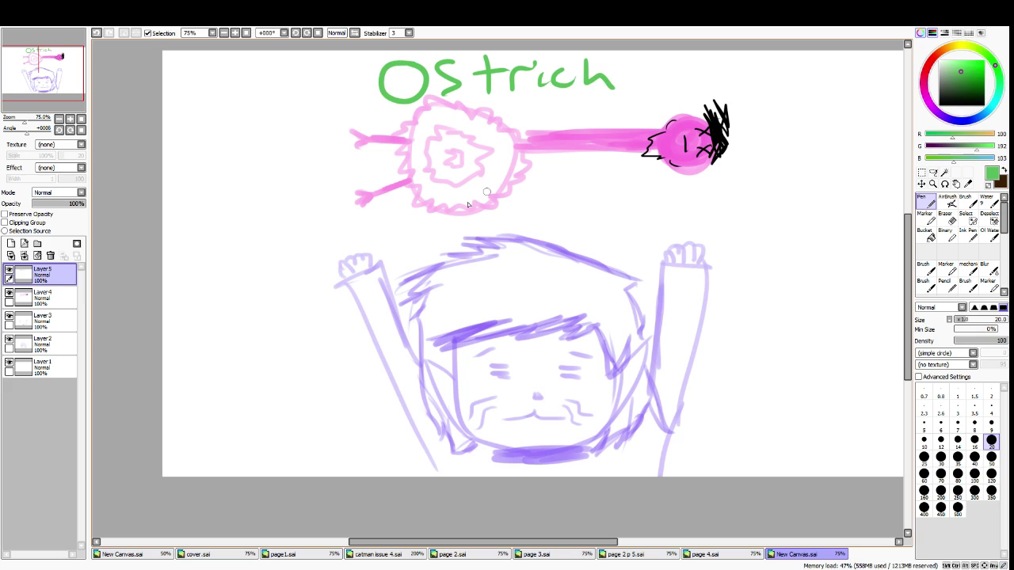
# Letter "GET!" in large green capitals between the ostrich's neck and the character's head
pyautogui.moveTo(429, 217); pyautogui.dragTo(441, 236)
pyautogui.hotkey('ctrl', 'z')
pyautogui.moveTo(560, 172)
pyautogui.mouseDown()
pyautogui.moveTo(555, 231)
pyautogui.moveTo(577, 205)
pyautogui.mouseUp()
pyautogui.moveTo(581, 177)
pyautogui.mouseDown()
pyautogui.moveTo(578, 195)
pyautogui.moveTo(611, 230)
pyautogui.mouseUp()
pyautogui.moveTo(575, 181)
pyautogui.mouseDown()
pyautogui.moveTo(606, 225)
pyautogui.moveTo(634, 239)
pyautogui.mouseUp()
pyautogui.moveTo(616, 182); pyautogui.dragTo(669, 179)
pyautogui.moveTo(677, 186); pyautogui.dragTo(670, 227)
pyautogui.moveTo(663, 232); pyautogui.dragTo(663, 230)
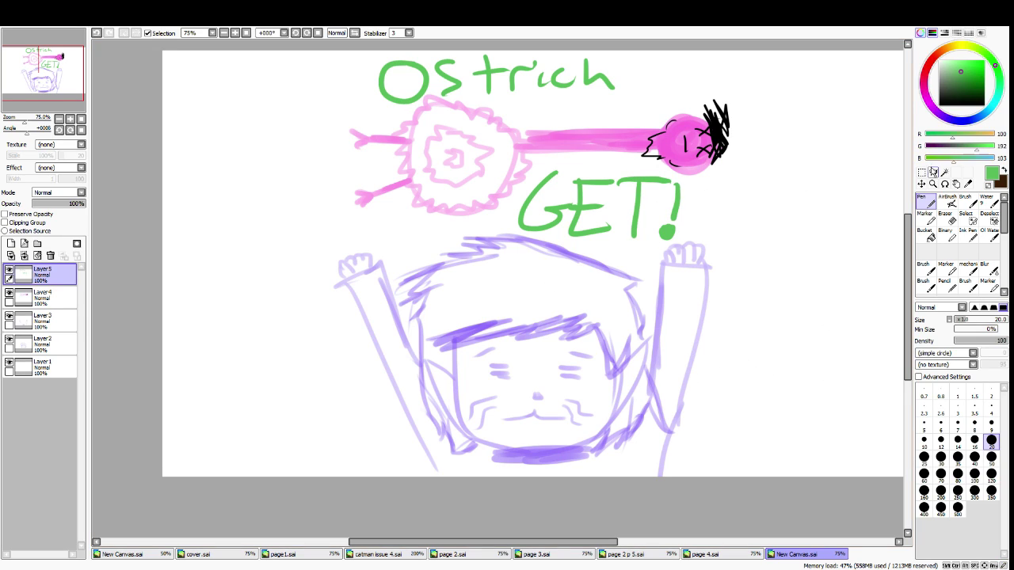
# Crop the canvas to a rectangular selection enclosing the character, the ostrich and the lettering
pyautogui.click(921, 173)
pyautogui.moveTo(330, 51)
pyautogui.mouseDown()
pyautogui.moveTo(407, 312)
pyautogui.moveTo(724, 532)
pyautogui.moveTo(704, 507)
pyautogui.moveTo(754, 525)
pyautogui.moveTo(735, 520)
pyautogui.mouseUp()
pyautogui.moveTo(907, 404); pyautogui.dragTo(907, 342)
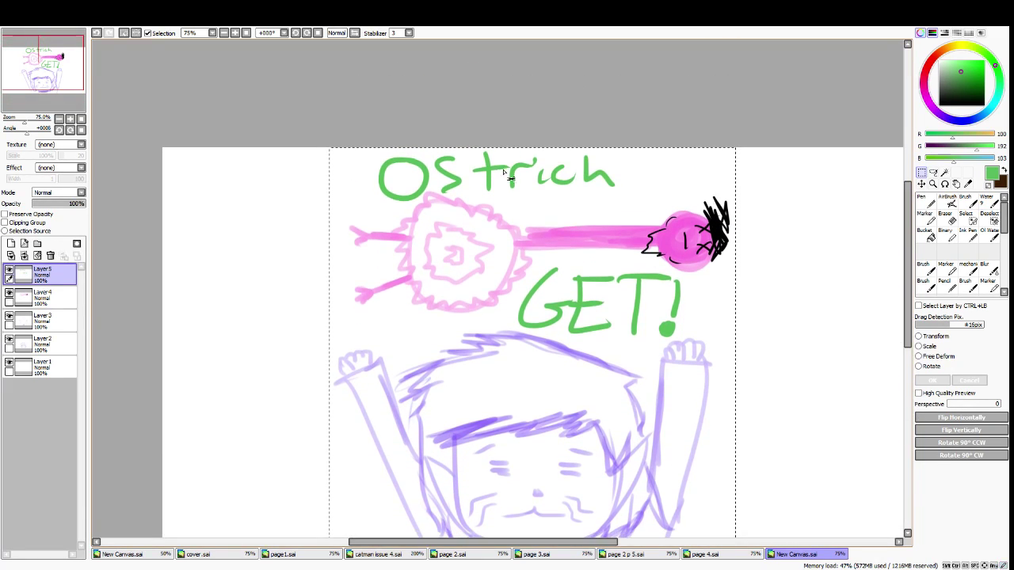
pyautogui.doubleClick(95, 8)
pyautogui.click(77, 21)
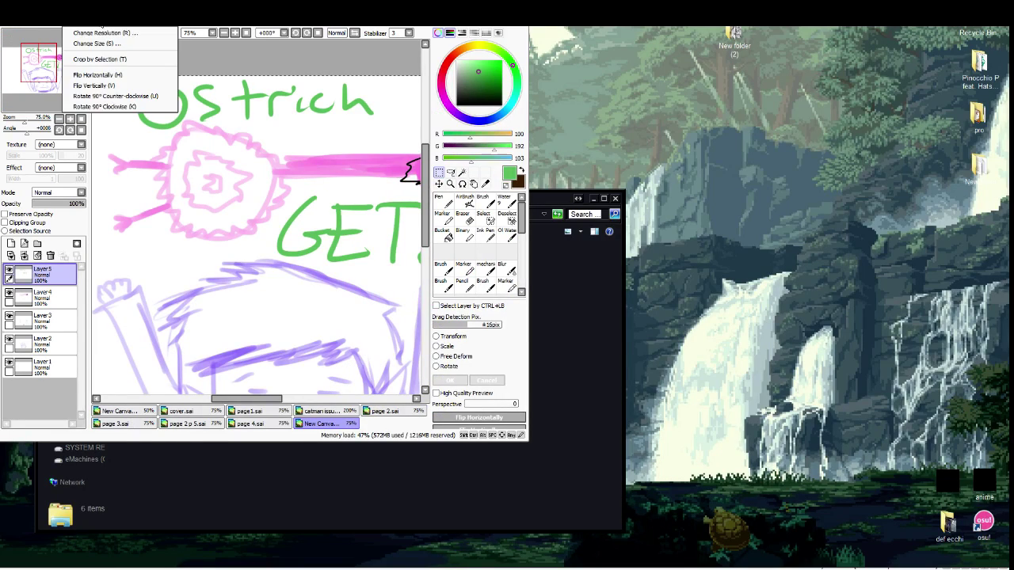
pyautogui.click(85, 59)
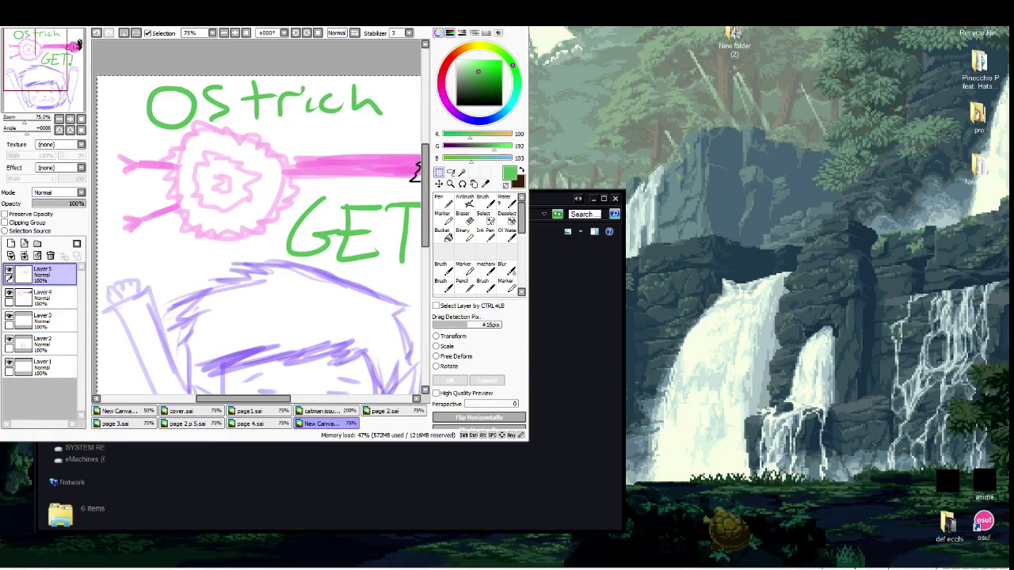
pyautogui.press('super+Up')
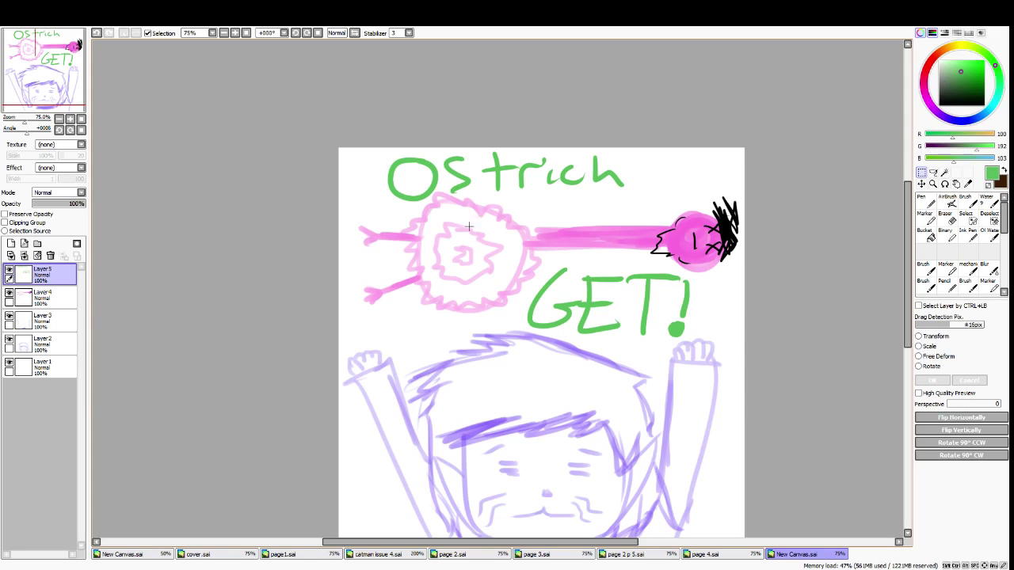
pyautogui.moveTo(907, 322)
pyautogui.mouseDown()
pyautogui.moveTo(902, 345)
pyautogui.moveTo(903, 335)
pyautogui.mouseUp()
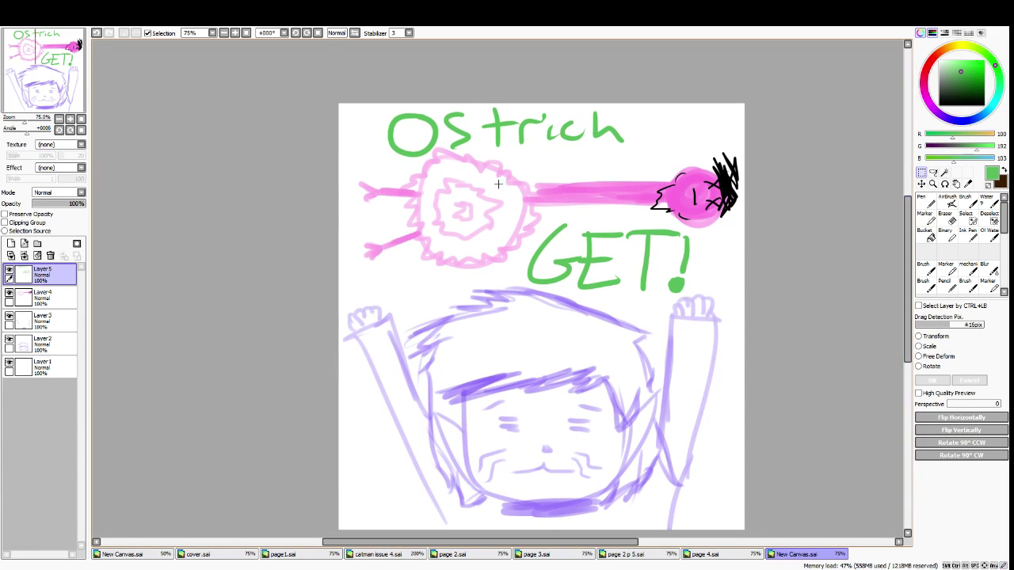
# Save the canvas as page 5.sai alongside the other comic pages
pyautogui.click(23, 24)
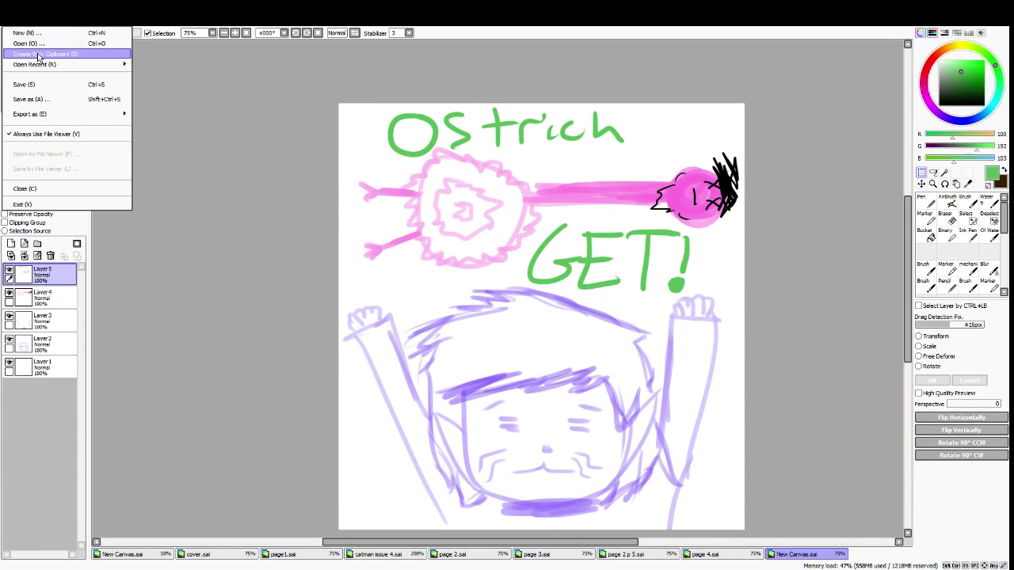
pyautogui.click(215, 97)
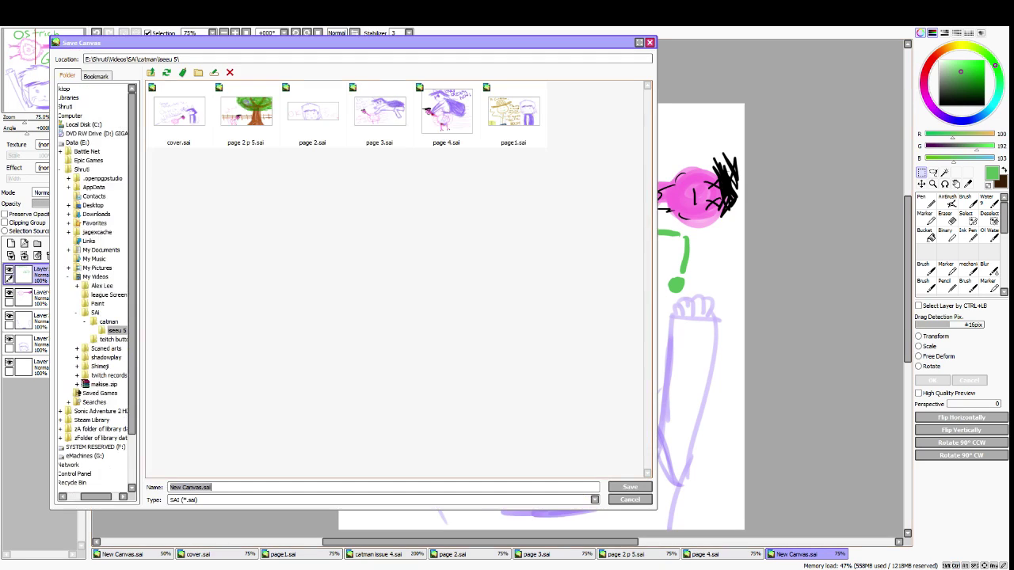
pyautogui.write('page')
pyautogui.press('Return')
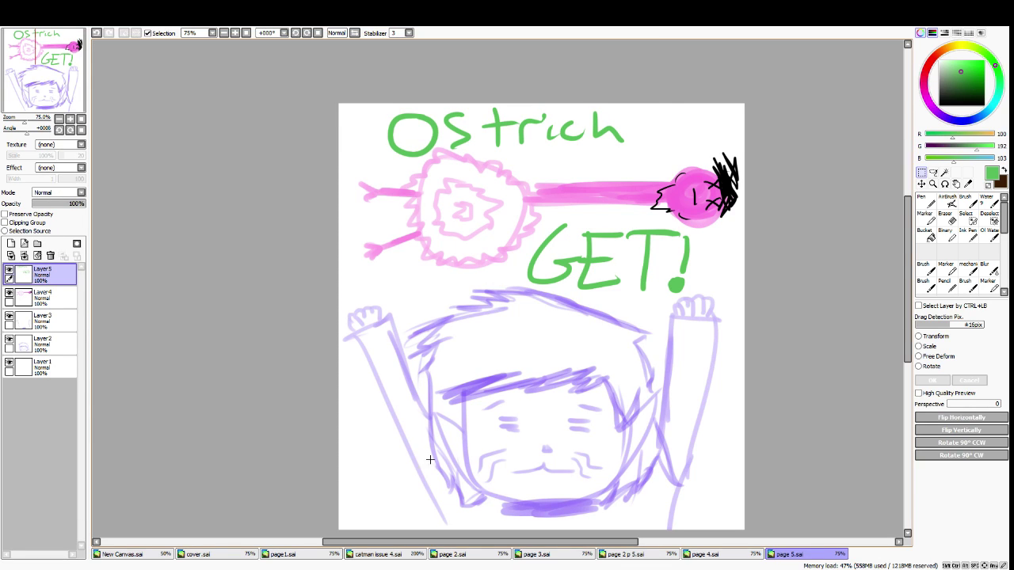
# Search the computer for catman and open catman issue 4.sai
pyautogui.press('super')
pyautogui.click(44, 559)
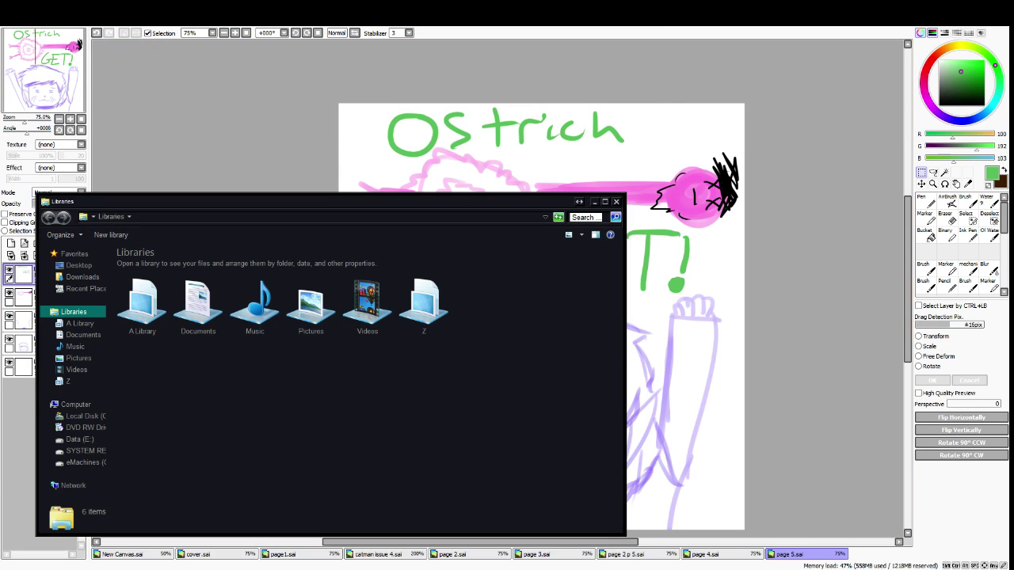
pyautogui.press('super')
pyautogui.write('catman')
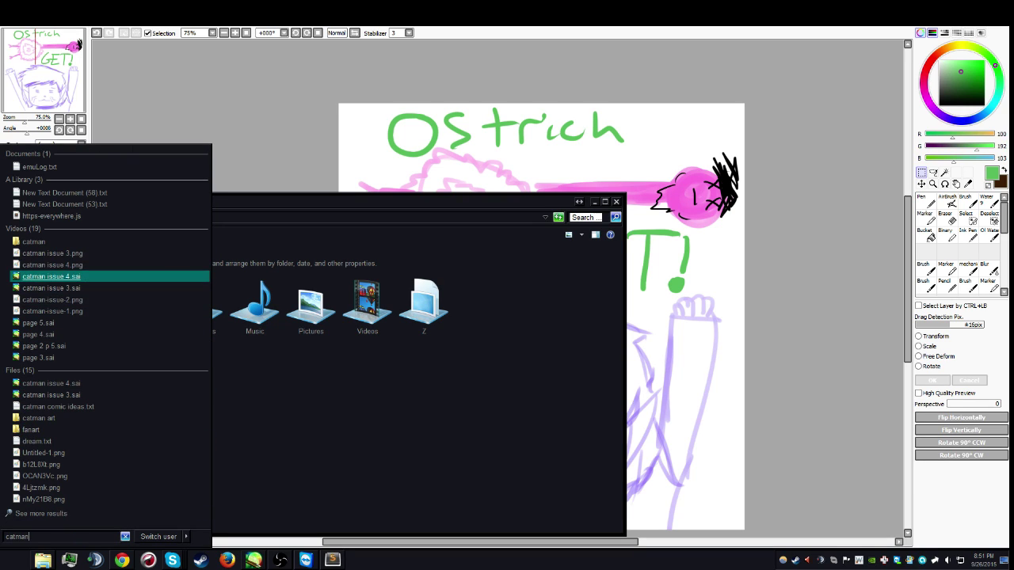
pyautogui.press('Return')
pyautogui.press('Return')
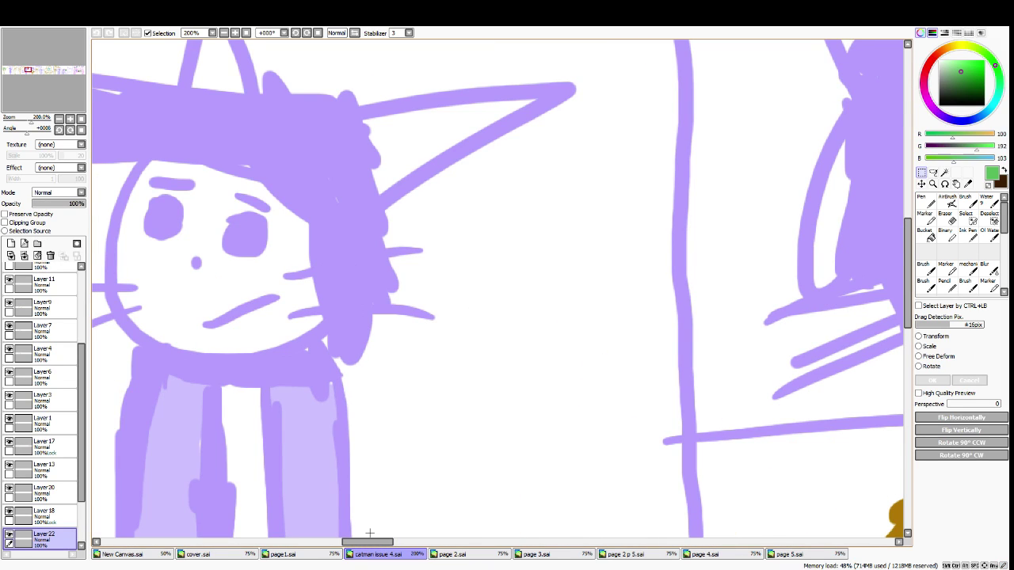
# Look over the comic strip up to its end-of-chapter panel and close catman issue 4.sai without saving
pyautogui.scroll(5, 369, 533)
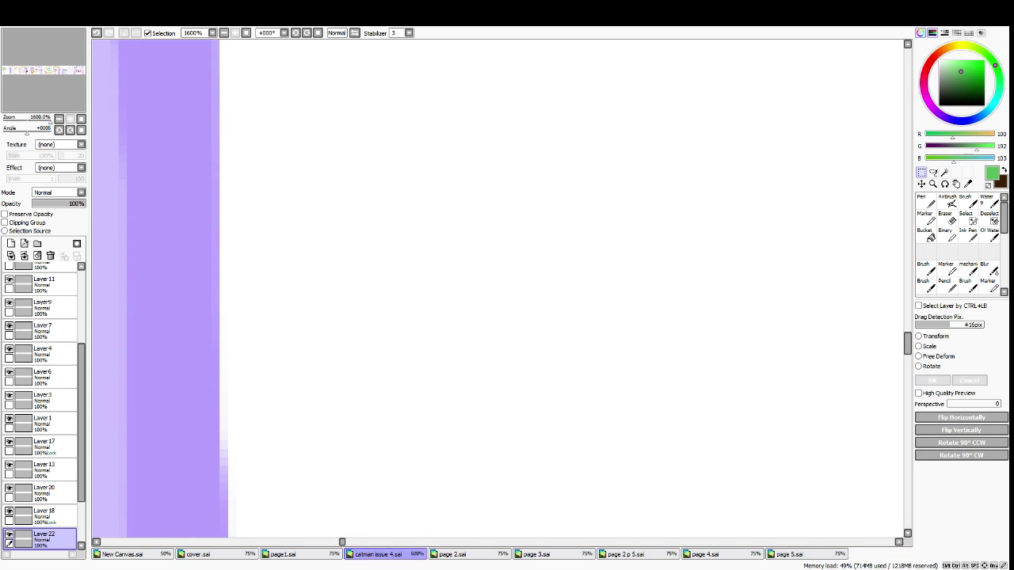
pyautogui.scroll(-10, 376, 226)
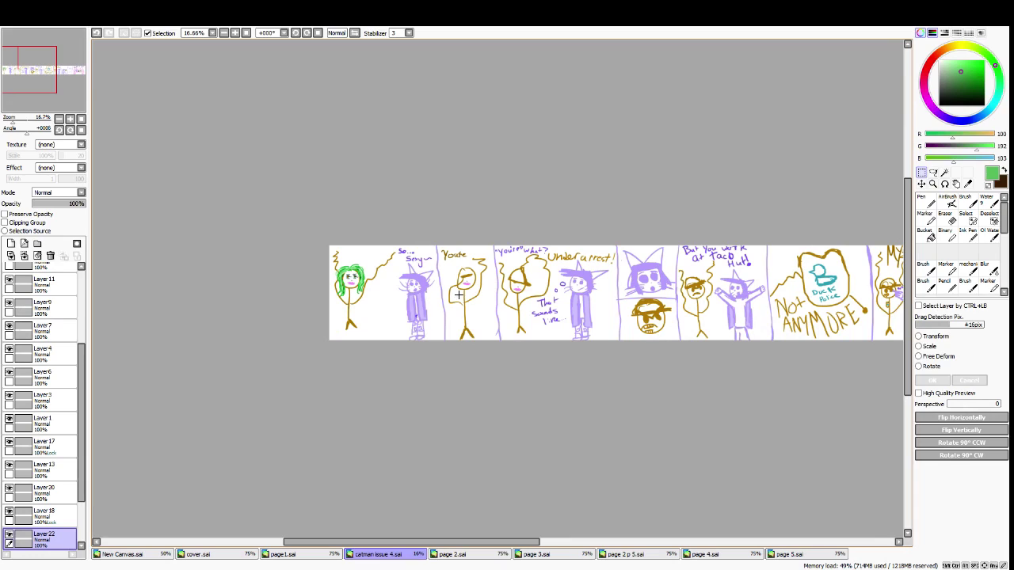
pyautogui.scroll(-1, 438, 295)
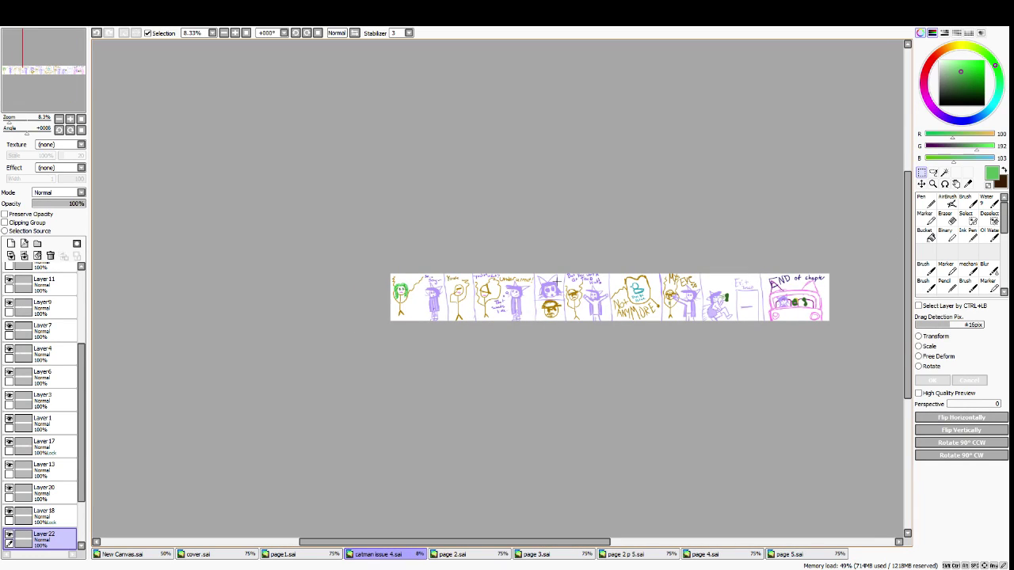
pyautogui.scroll(-1, 578, 304)
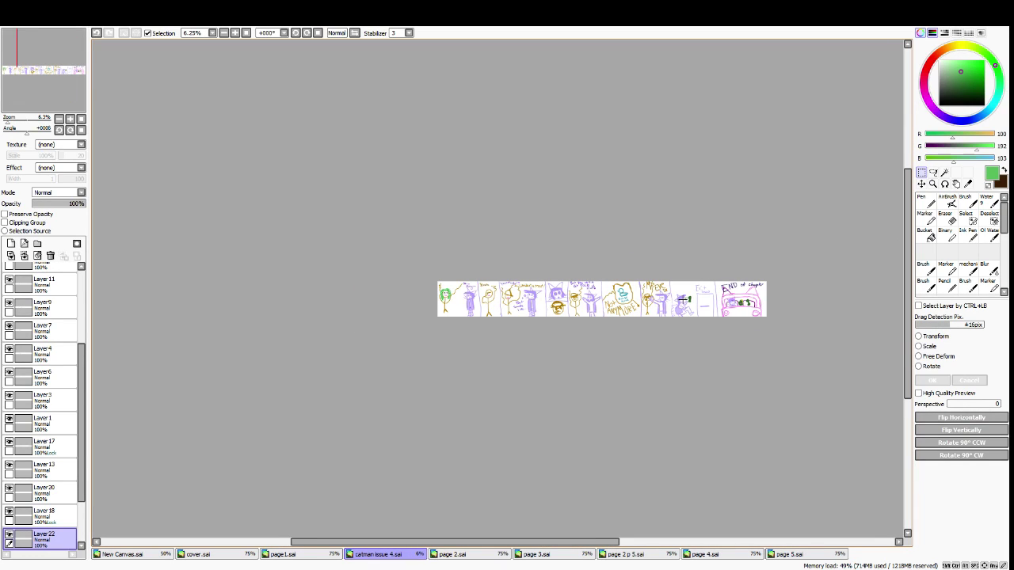
pyautogui.scroll(6, 694, 298)
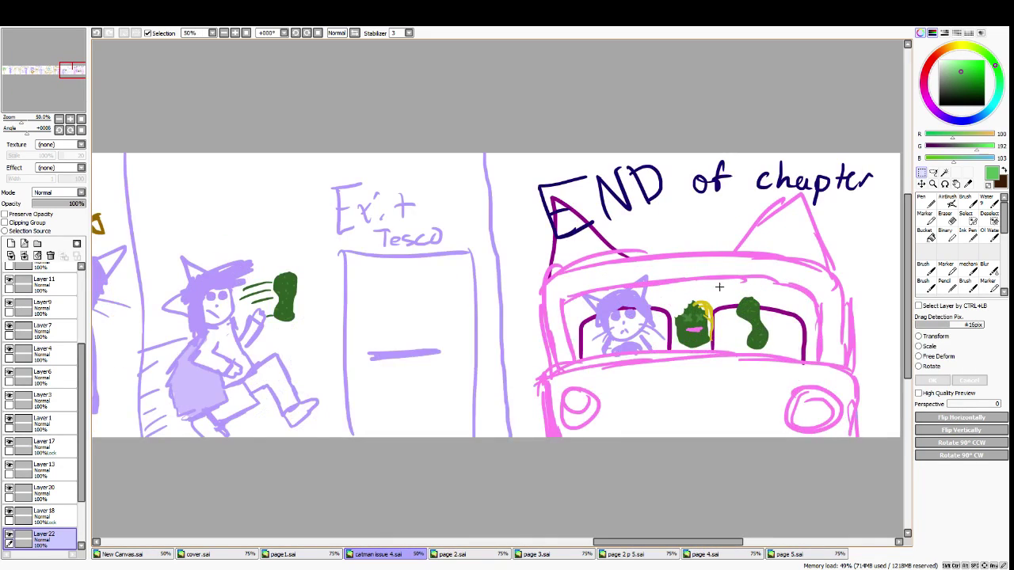
pyautogui.scroll(-1, 638, 312)
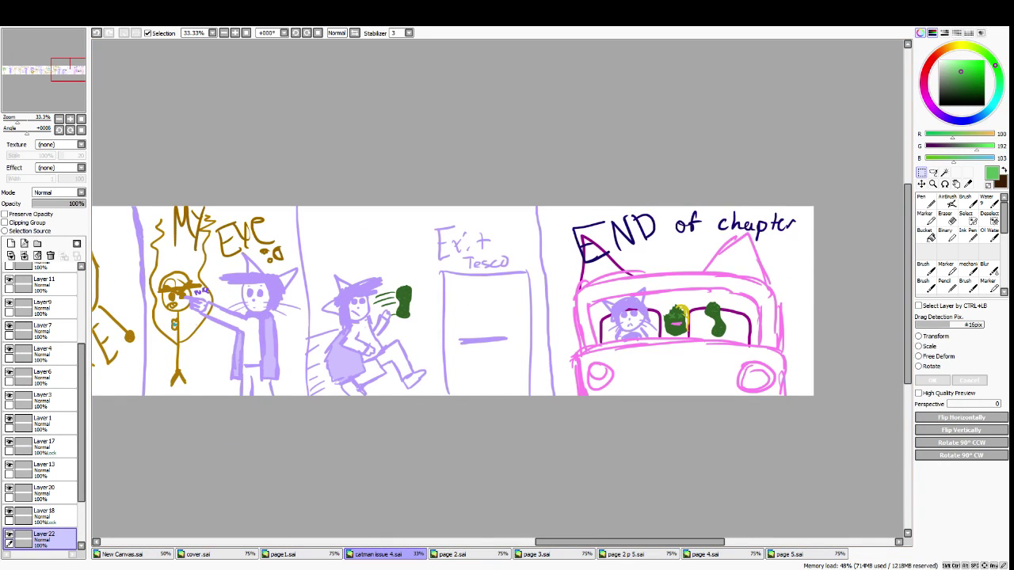
pyautogui.hotkey('ctrl', 'w')
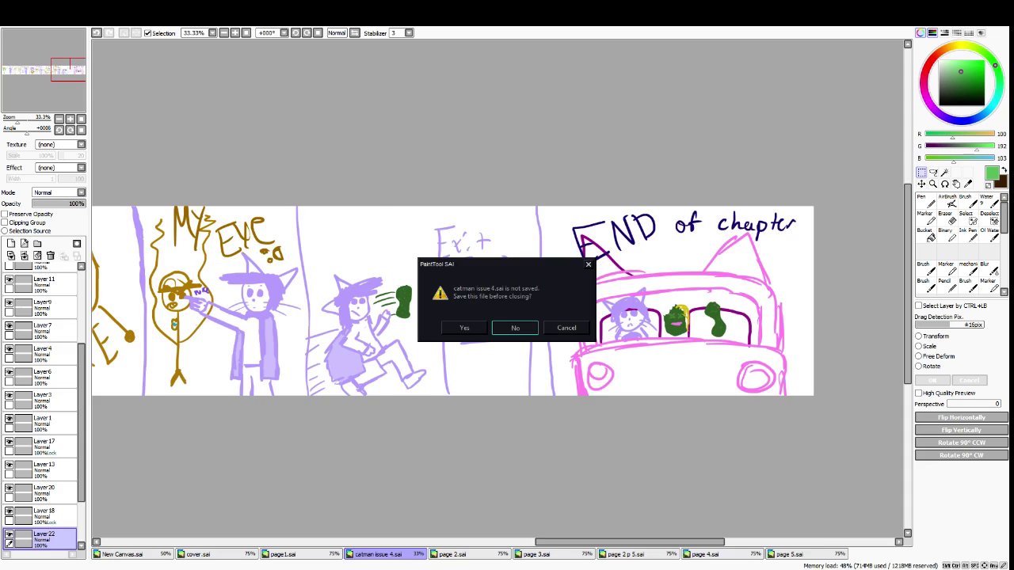
pyautogui.click(525, 328)
# Search the computer for catman again and open the catman folder
pyautogui.press('super')
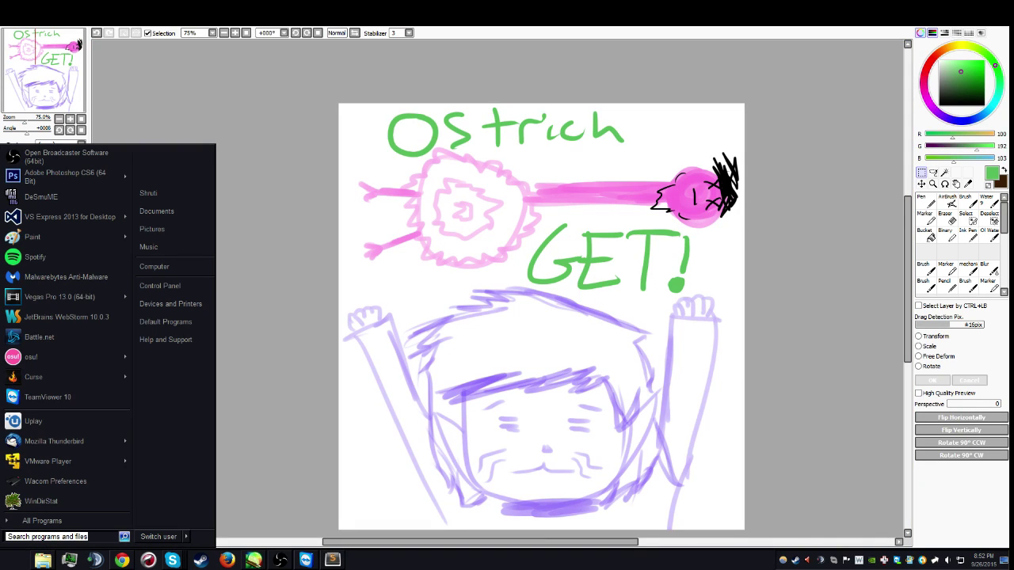
pyautogui.write('vatmabn')
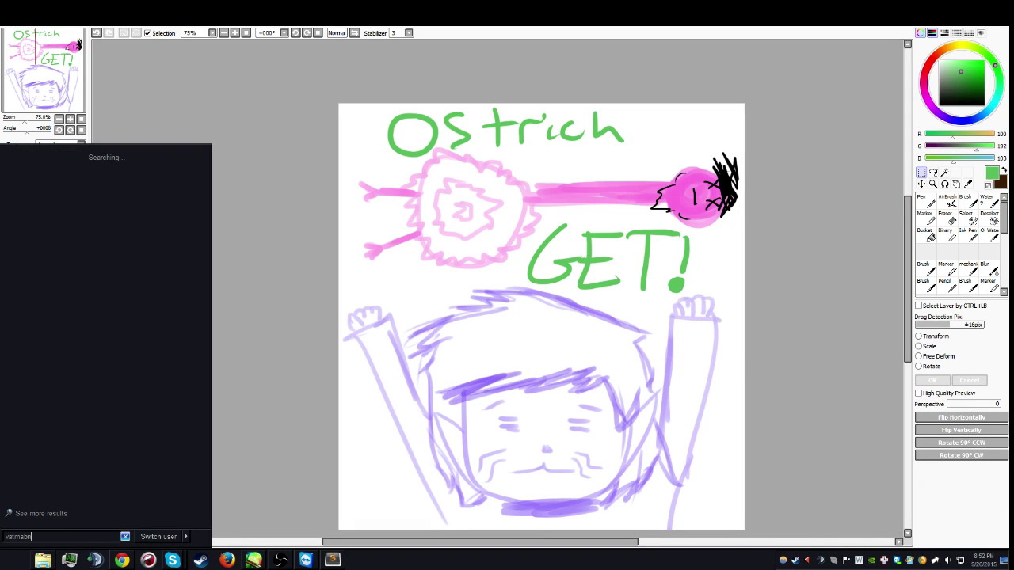
pyautogui.press('BackSpace')
pyautogui.press('BackSpace')
pyautogui.press('BackSpace')
pyautogui.press('BackSpace')
pyautogui.press('BackSpace')
pyautogui.press('BackSpace')
pyautogui.press('BackSpace')
pyautogui.write('catgm')
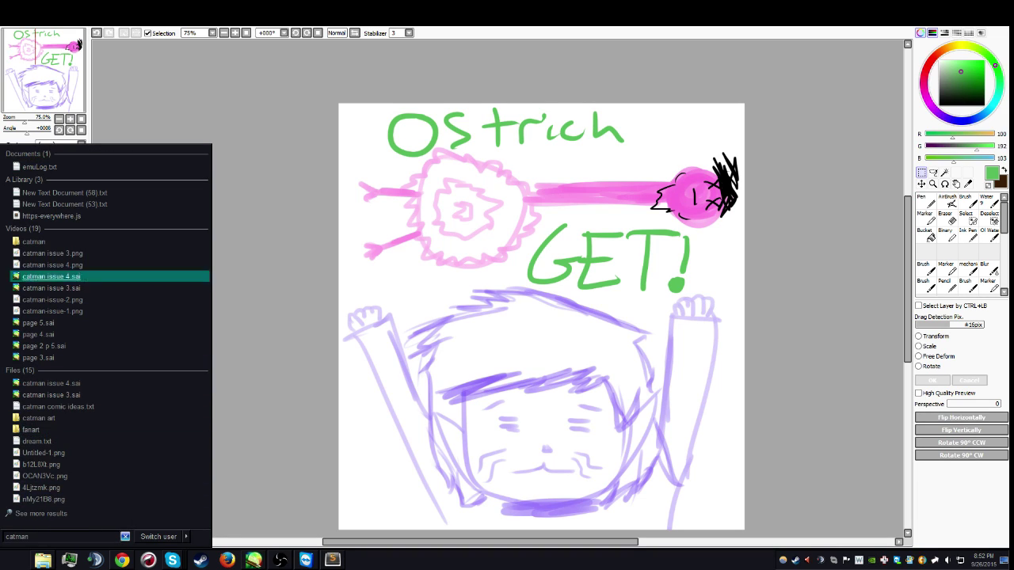
pyautogui.click(33, 242)
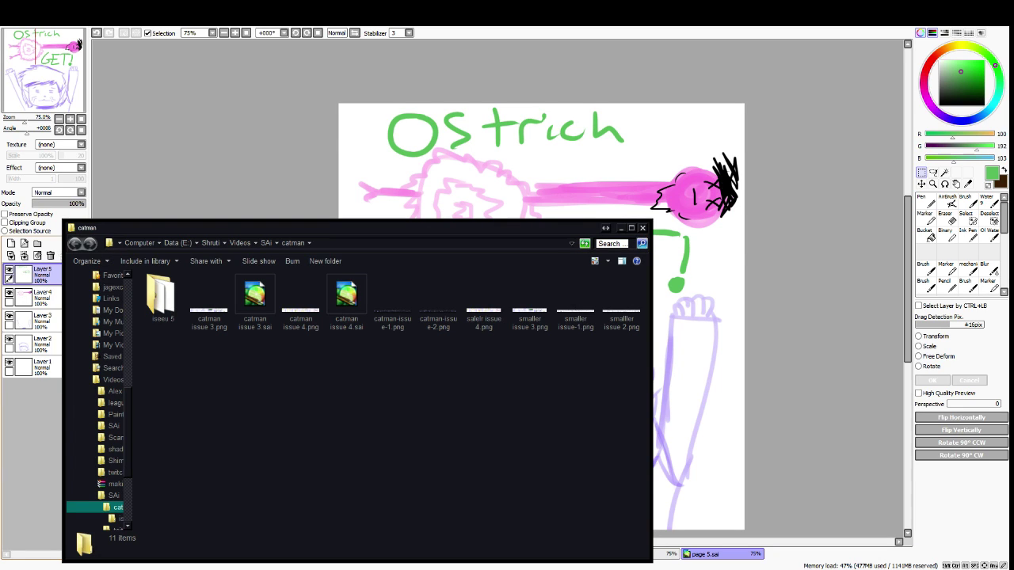
# Return to the catman folder window and open smaller issue-1.png
pyautogui.hotkey('alt', 'Tab')
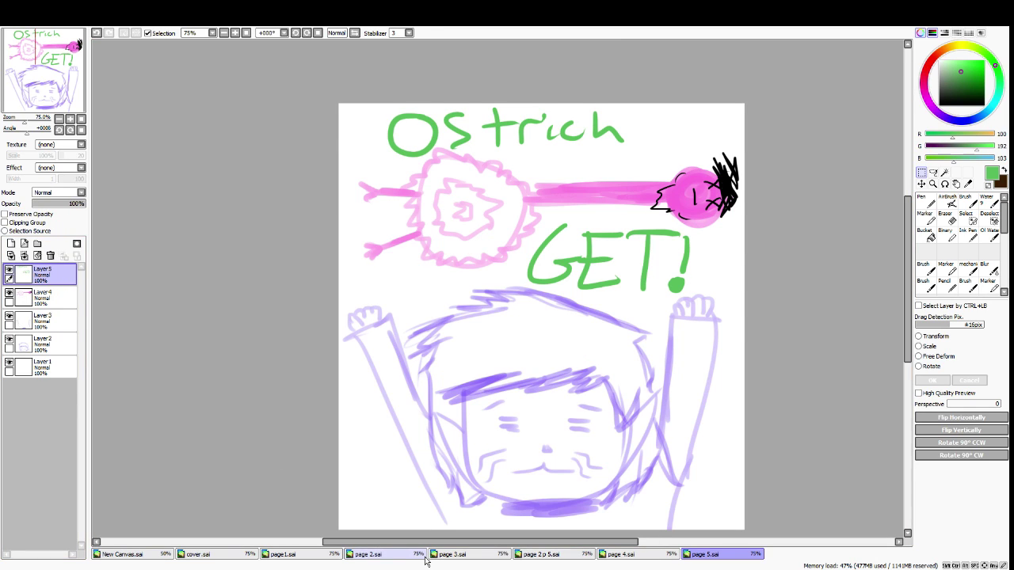
pyautogui.press('super')
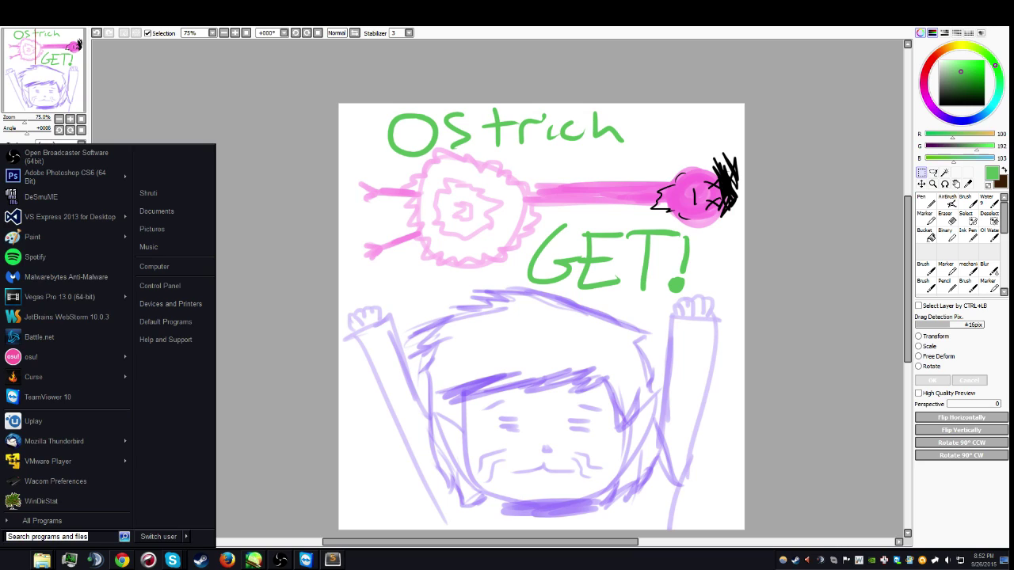
pyautogui.click(42, 559)
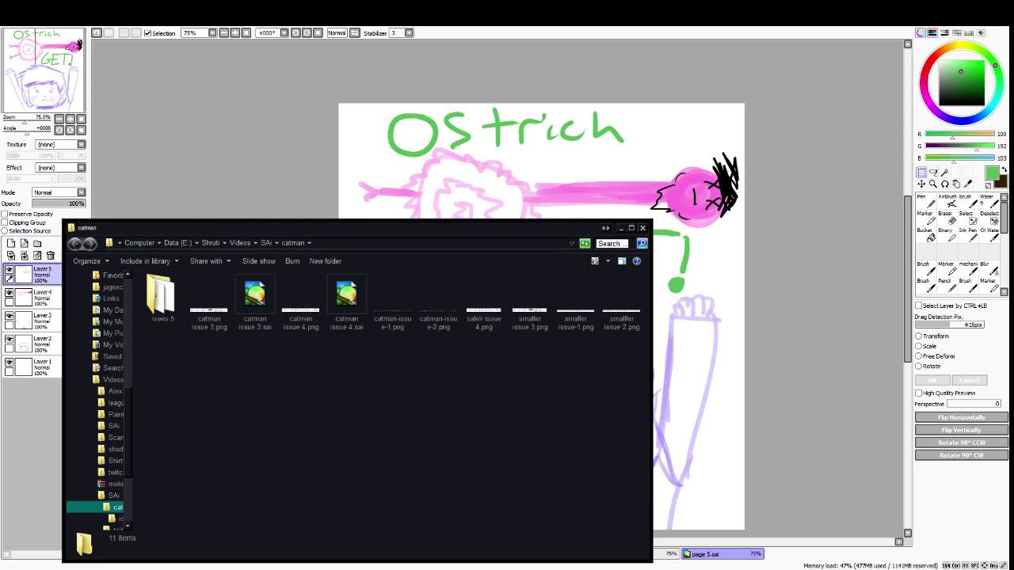
pyautogui.moveTo(524, 374); pyautogui.dragTo(541, 392)
pyautogui.doubleClick(576, 305)
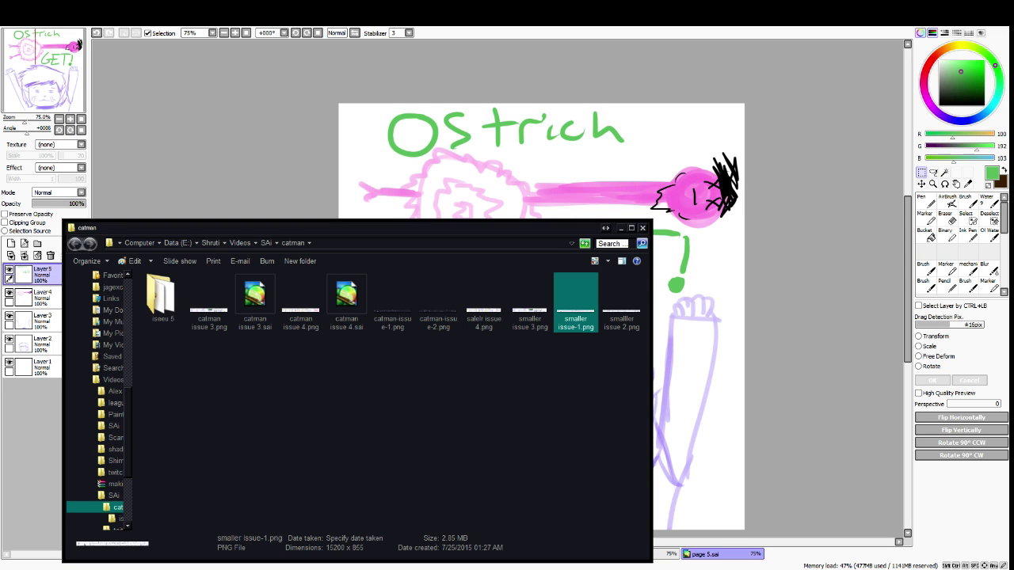
# Look over the Catman strip in smaller issue-1.png and return to its first panels
pyautogui.scroll(-3, 684, 415)
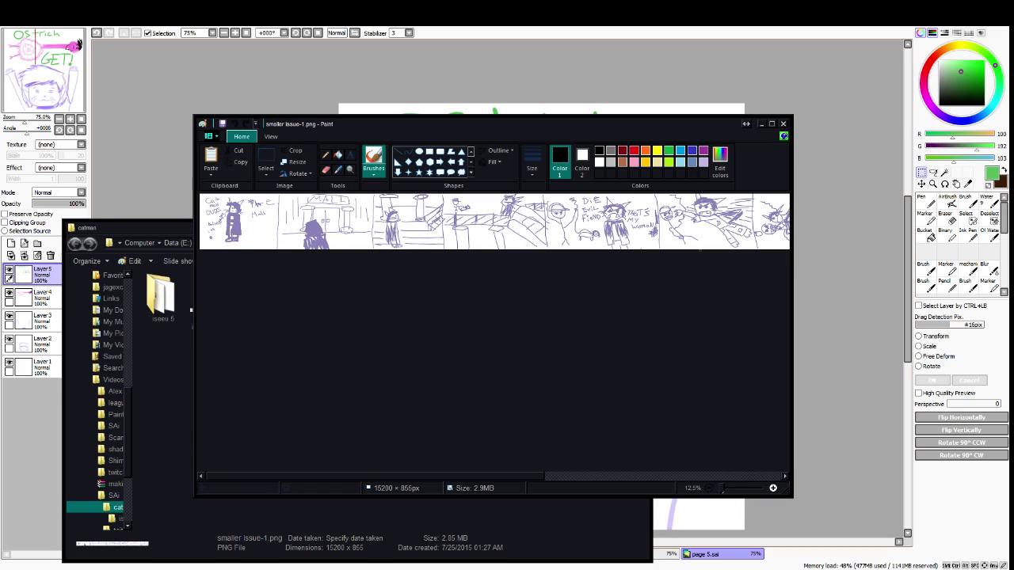
pyautogui.moveTo(511, 476); pyautogui.dragTo(681, 476)
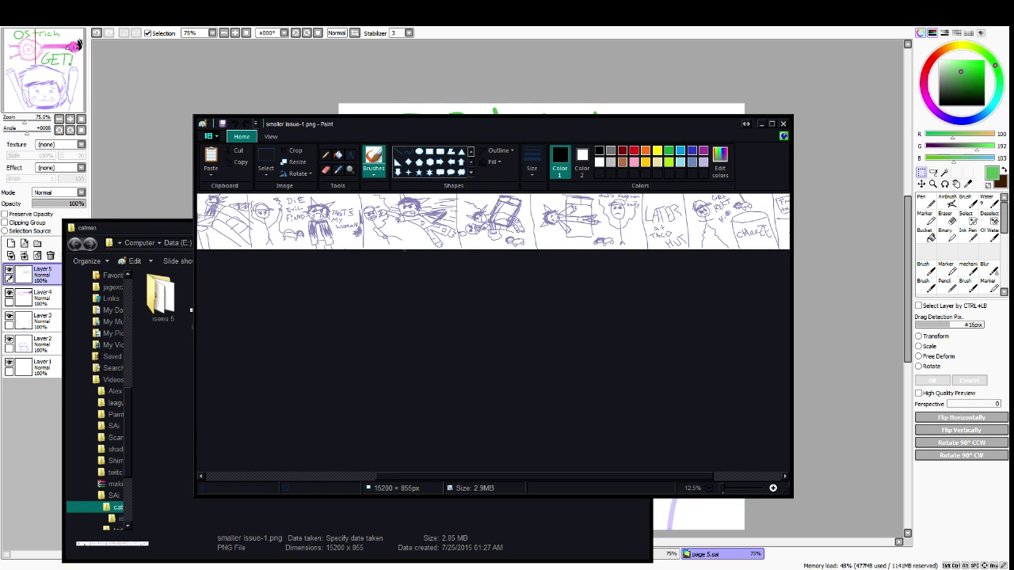
pyautogui.hscroll(-3, 494, 222)
pyautogui.hscroll(-2, 493, 221)
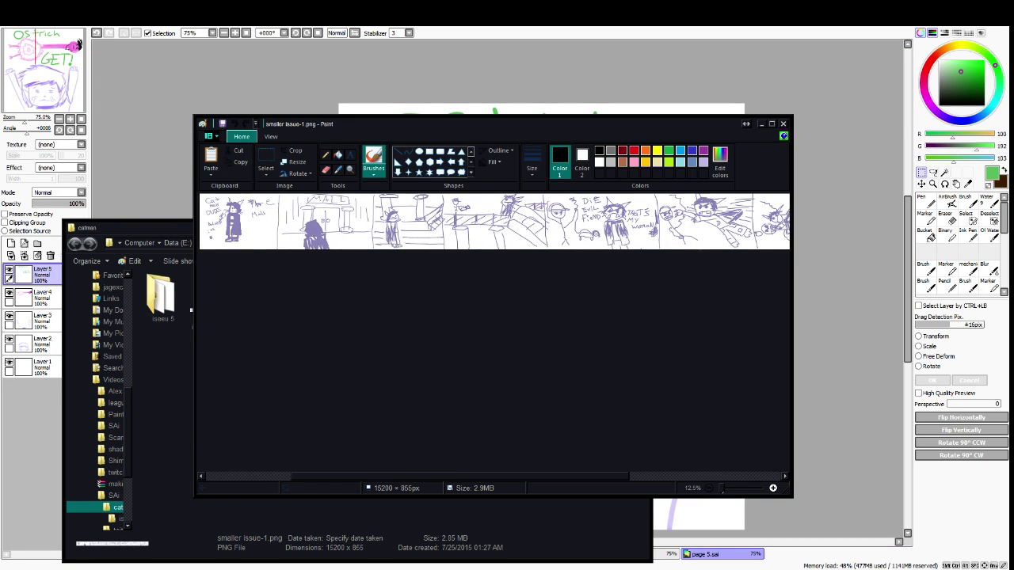
pyautogui.moveTo(459, 476); pyautogui.dragTo(374, 476)
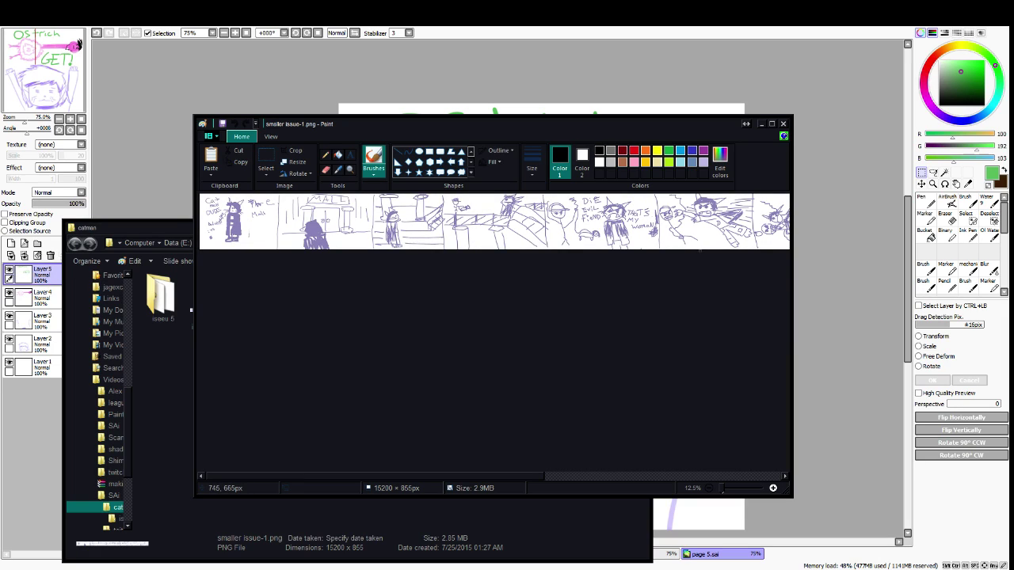
# Choose a brush size and hand-number the opening panels of the issue 1 strip in black
pyautogui.click(531, 161)
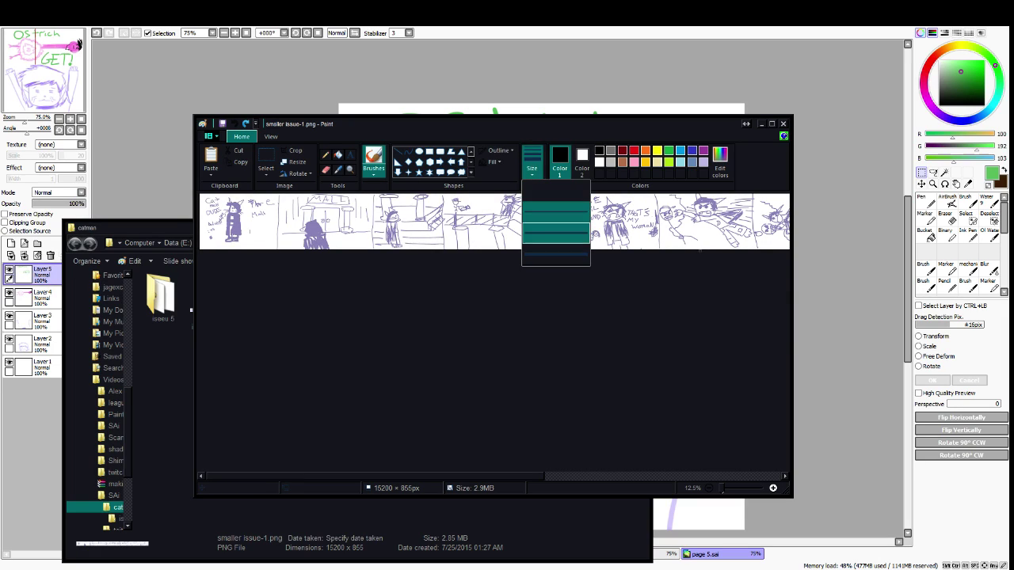
pyautogui.click(555, 210)
pyautogui.moveTo(315, 216)
pyautogui.mouseDown()
pyautogui.moveTo(342, 238)
pyautogui.moveTo(504, 216)
pyautogui.mouseUp()
pyautogui.moveTo(624, 210); pyautogui.dragTo(582, 246)
pyautogui.moveTo(375, 476); pyautogui.dragTo(587, 476)
pyautogui.hscroll(-10, 493, 222)
pyautogui.hscroll(5, 493, 221)
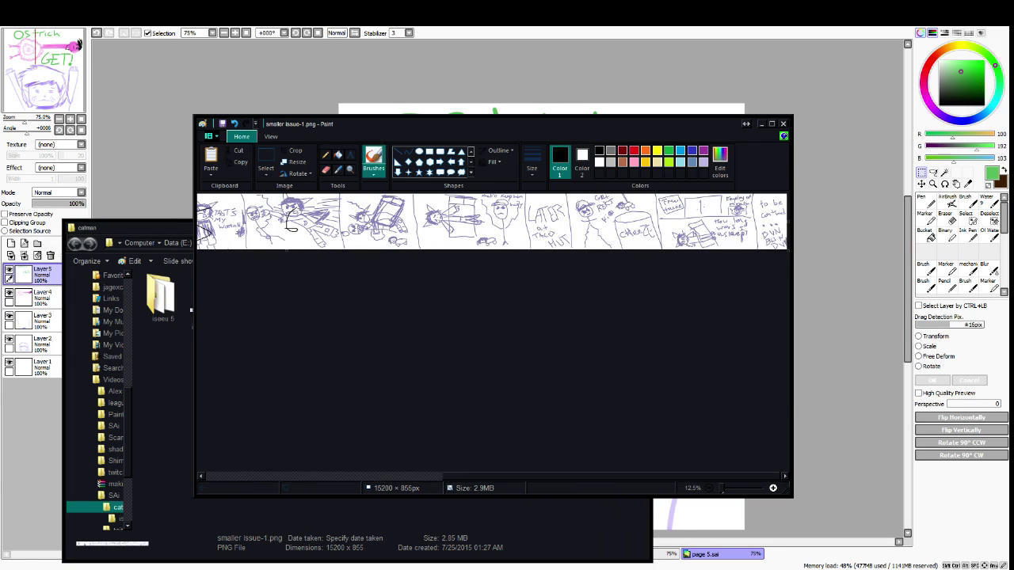
# Number the following strip panels 7 to 10 in black, and close smaller issue-1.png without saving
pyautogui.moveTo(359, 222); pyautogui.dragTo(396, 249)
pyautogui.hotkey('ctrl', 'z')
pyautogui.moveTo(367, 205); pyautogui.dragTo(372, 247)
pyautogui.moveTo(466, 207); pyautogui.dragTo(439, 224)
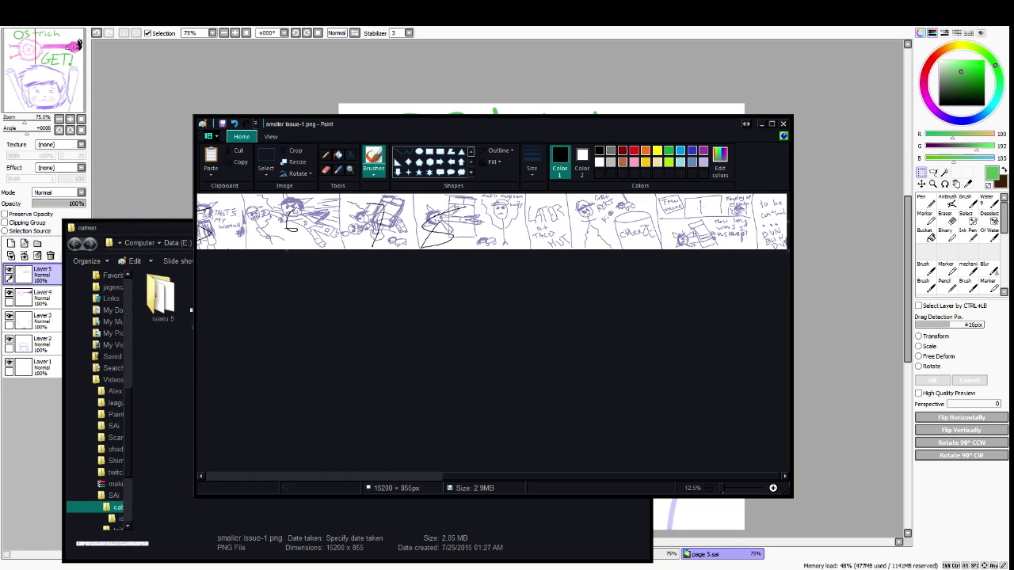
pyautogui.moveTo(602, 217)
pyautogui.mouseDown()
pyautogui.moveTo(588, 237)
pyautogui.moveTo(605, 248)
pyautogui.mouseUp()
pyautogui.moveTo(692, 212)
pyautogui.mouseDown()
pyautogui.moveTo(702, 242)
pyautogui.moveTo(733, 225)
pyautogui.moveTo(700, 217)
pyautogui.mouseUp()
pyautogui.hotkey('alt', 'F4')
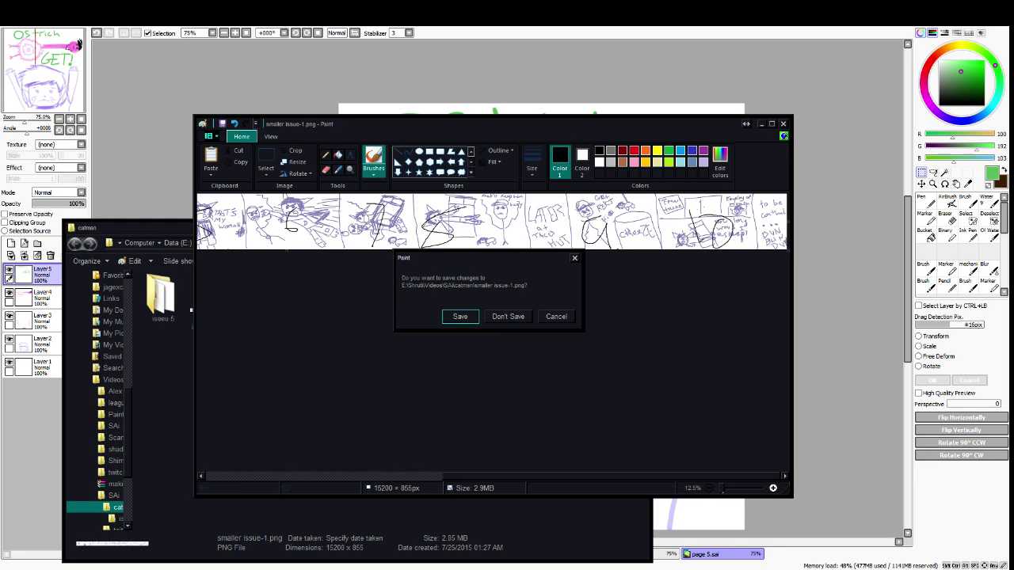
pyautogui.press('n')
# Open smaller issue 2.png from the catman folder, look over its strip and close it
pyautogui.press('Right')
pyautogui.press('Return')
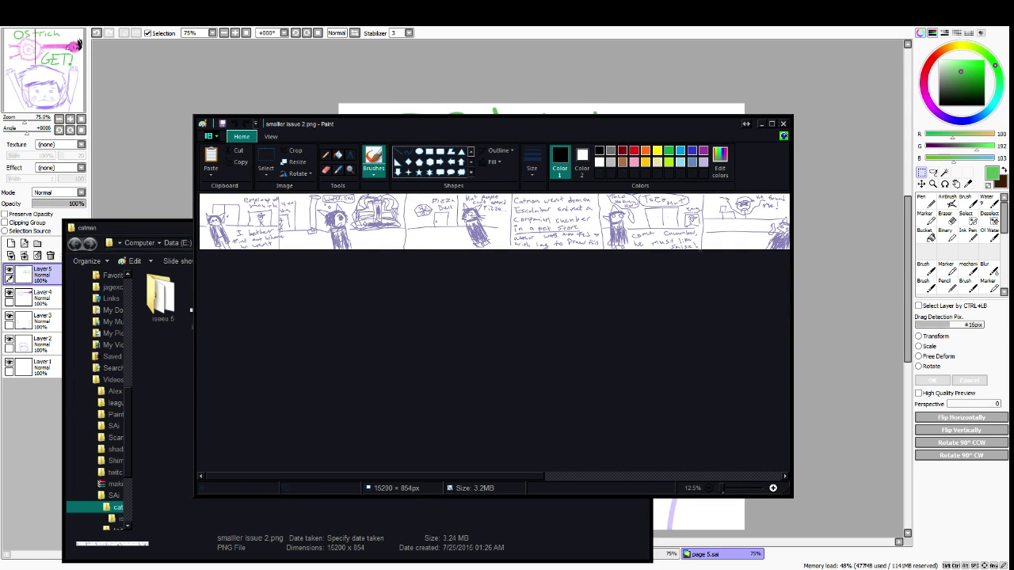
pyautogui.moveTo(374, 476); pyautogui.dragTo(611, 476)
pyautogui.hscroll(1, 494, 222)
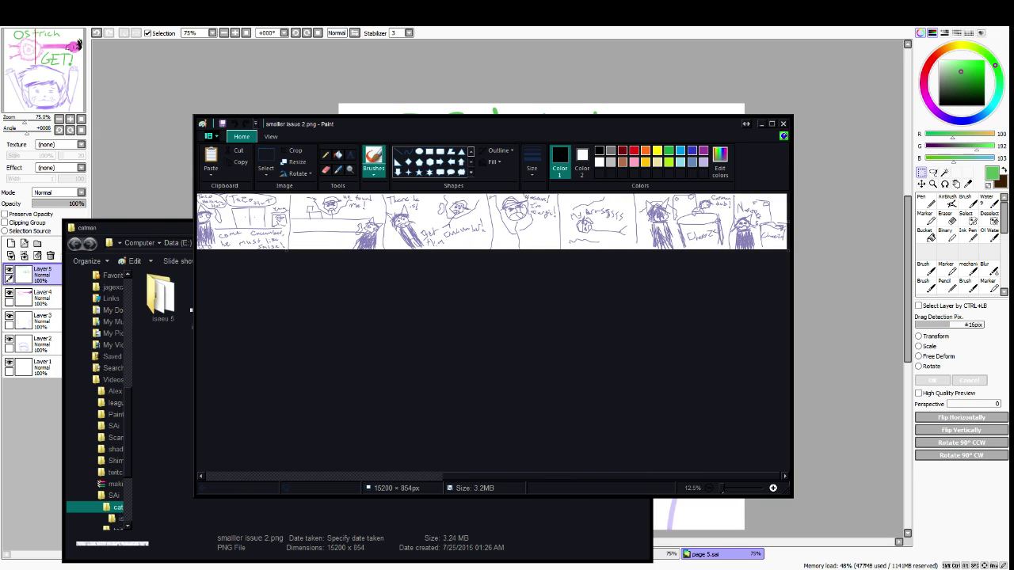
pyautogui.click(783, 124)
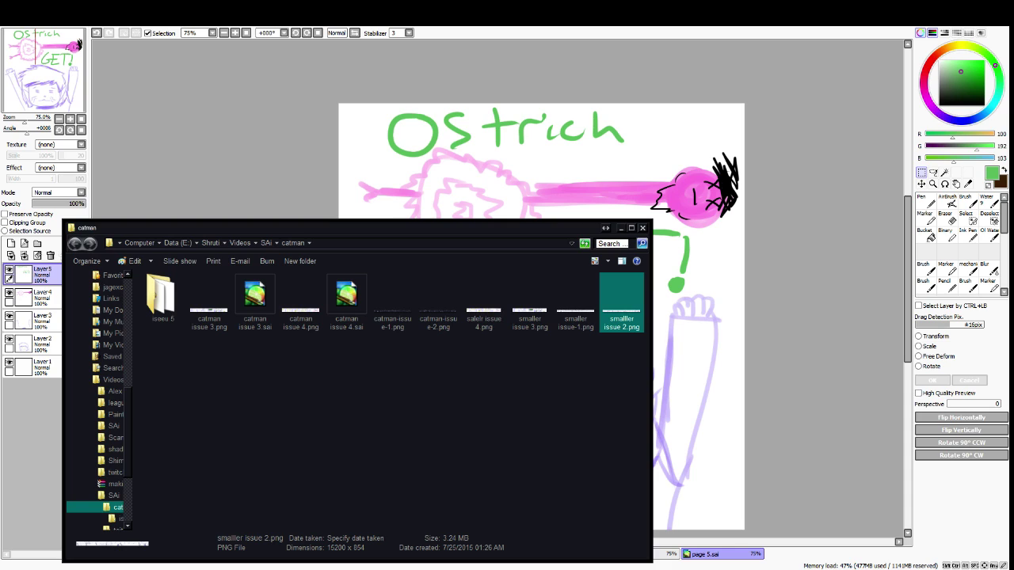
# Switch back to PaintTool SAI and look over the whole "Ostrich GET!" page
pyautogui.click(777, 264)
pyautogui.scroll(-2, 821, 322)
pyautogui.scroll(2, 790, 293)
pyautogui.scroll(-2, 601, 342)
pyautogui.scroll(1, 601, 340)
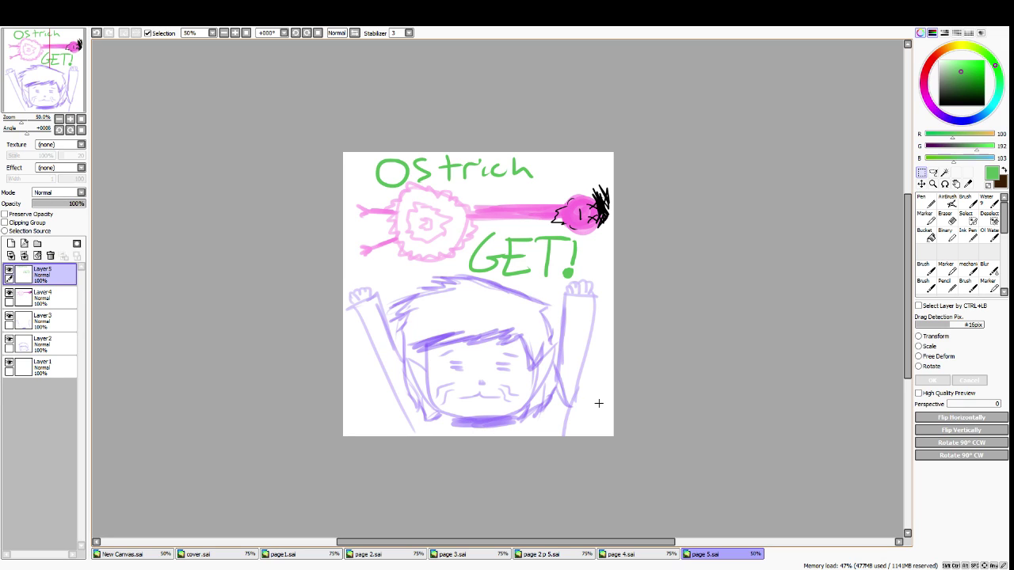
pyautogui.scroll(-1, 648, 393)
pyautogui.scroll(1, 647, 394)
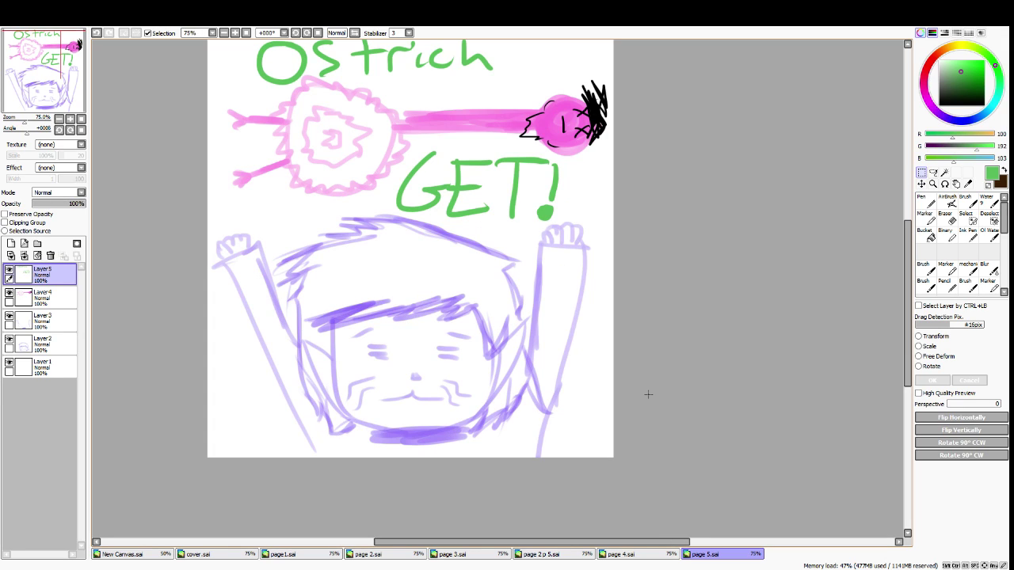
pyautogui.scroll(-1, 648, 393)
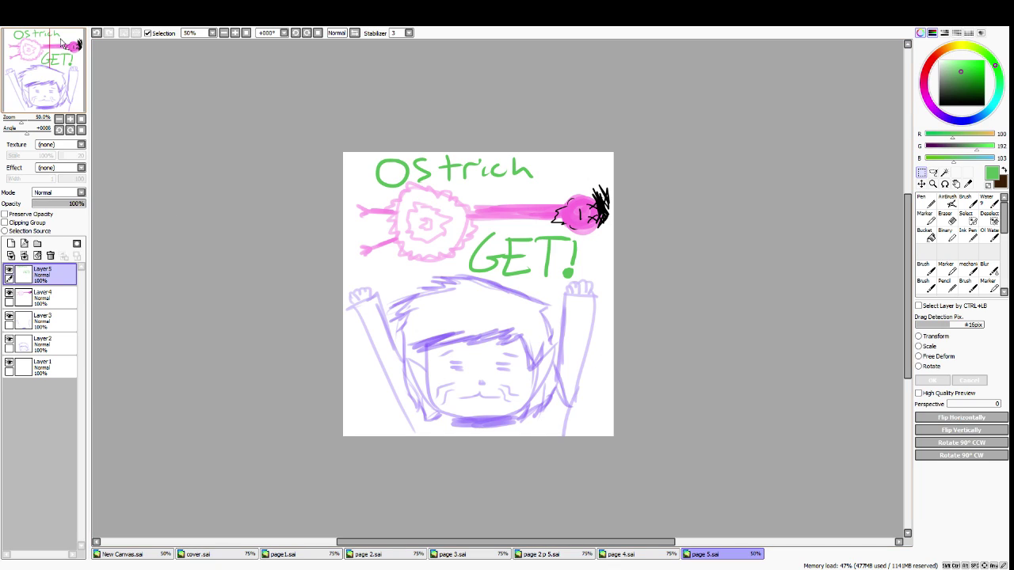
# Create a new 1920 x 1080 pixel canvas at 72 pixel/inch
pyautogui.click(17, 26)
pyautogui.click(30, 33)
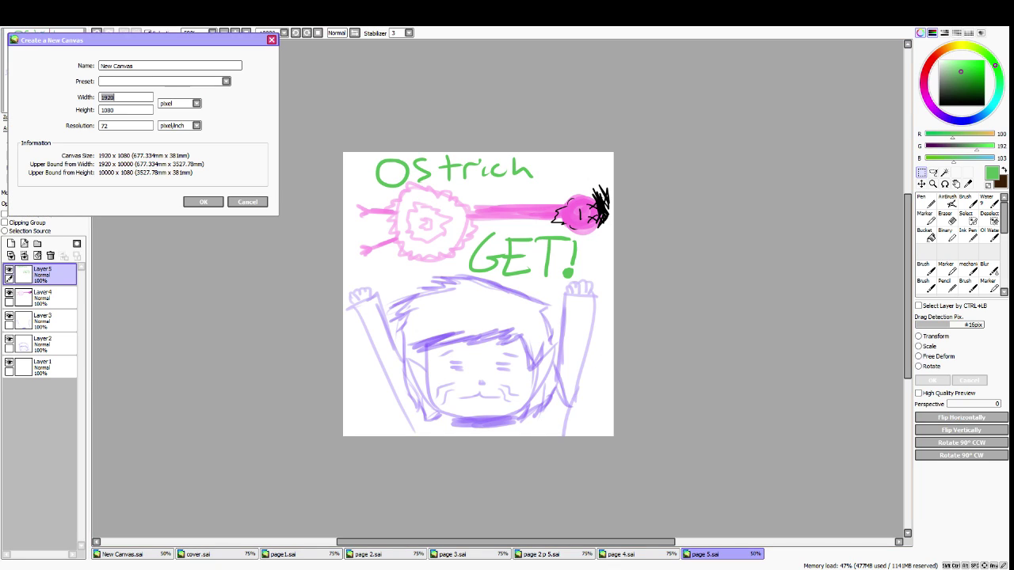
pyautogui.click(203, 201)
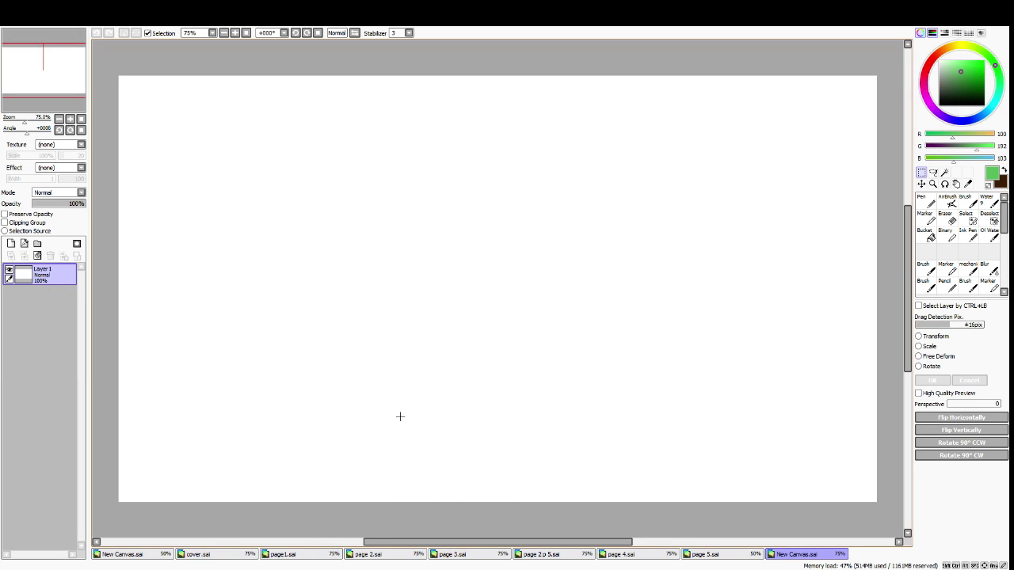
# Sample Catman's purple from the drawing in cover.sai and return to the blank new canvas
pyautogui.click(941, 120)
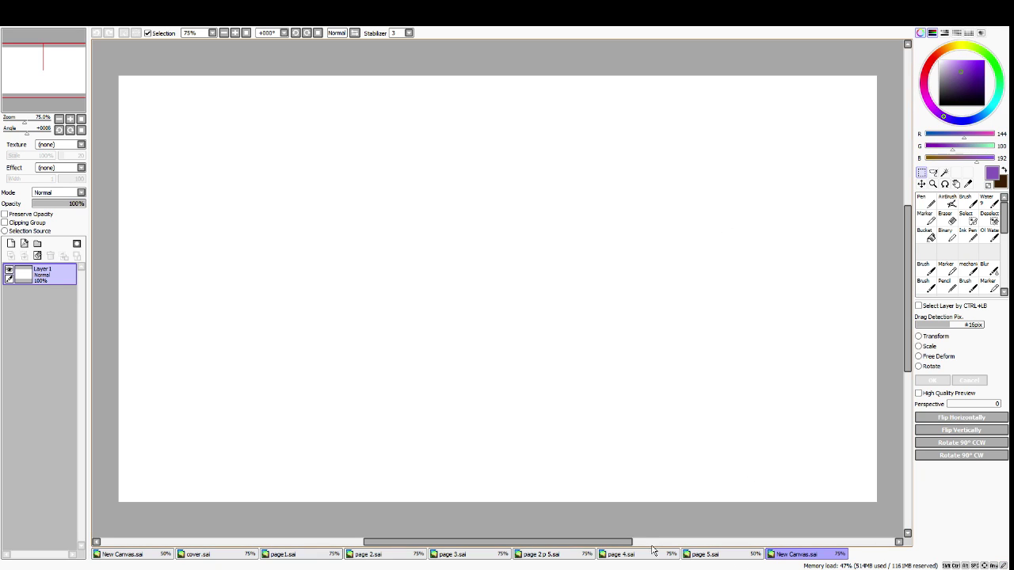
pyautogui.click(198, 554)
pyautogui.keyDown('alt'); pyautogui.click(642, 259); pyautogui.keyUp('alt')
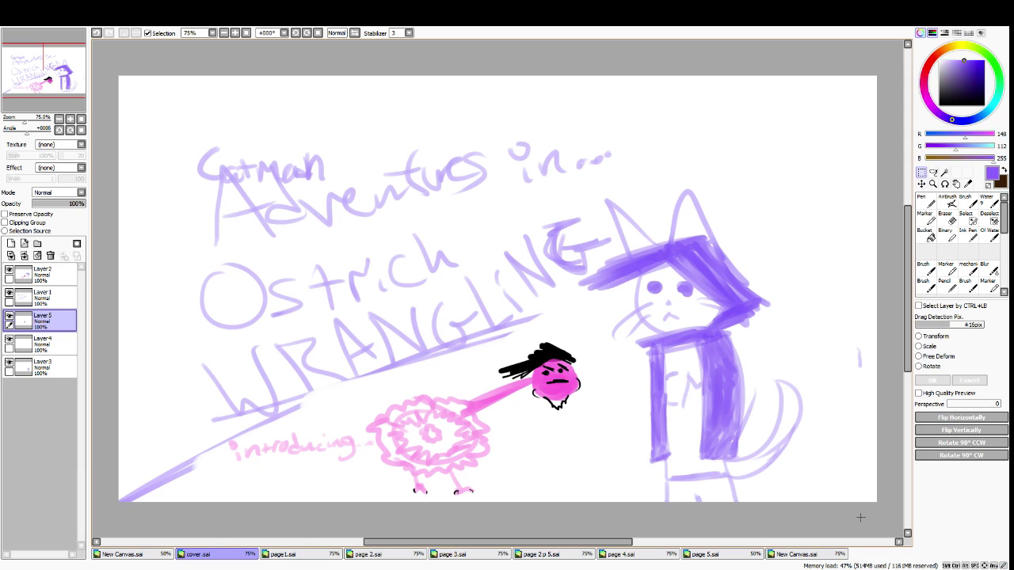
pyautogui.click(808, 554)
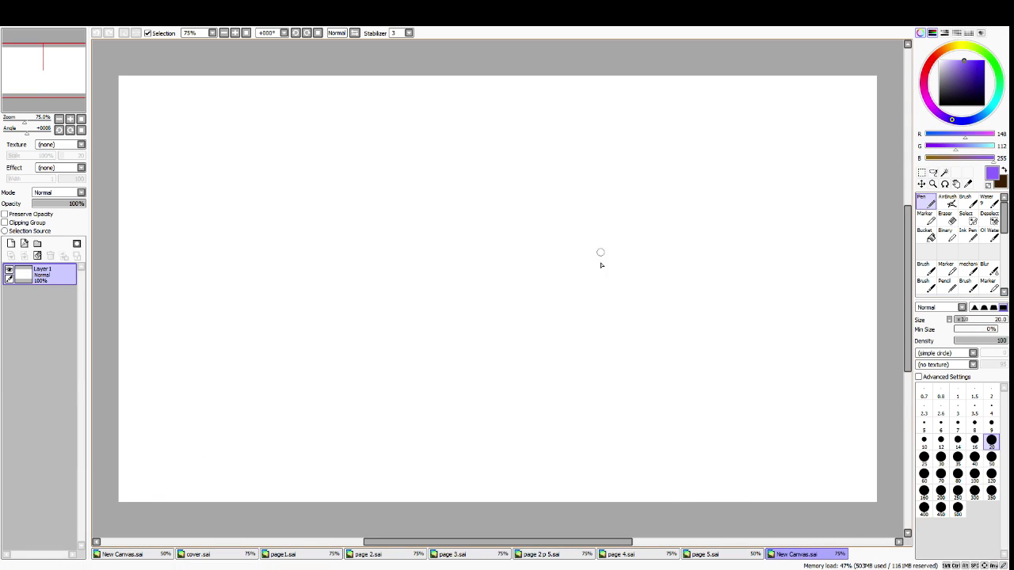
# Sketch a round Catman head with thick purple hair using the Brush tool on the new canvas
pyautogui.moveTo(554, 226)
pyautogui.mouseDown()
pyautogui.moveTo(632, 242)
pyautogui.moveTo(563, 272)
pyautogui.moveTo(590, 265)
pyautogui.moveTo(567, 255)
pyautogui.moveTo(557, 351)
pyautogui.moveTo(546, 341)
pyautogui.mouseUp()
pyautogui.hotkey('ctrl', 'z')
pyautogui.click(922, 269)
pyautogui.hotkey('ctrl', 'z')
pyautogui.hotkey('ctrl', 'z')
pyautogui.hotkey('ctrl', 'z')
pyautogui.moveTo(542, 256)
pyautogui.mouseDown()
pyautogui.moveTo(564, 290)
pyautogui.moveTo(553, 264)
pyautogui.moveTo(535, 332)
pyautogui.moveTo(554, 263)
pyautogui.moveTo(540, 267)
pyautogui.moveTo(657, 248)
pyautogui.moveTo(619, 252)
pyautogui.moveTo(638, 254)
pyautogui.moveTo(668, 293)
pyautogui.moveTo(661, 331)
pyautogui.mouseUp()
pyautogui.hotkey('ctrl', 'z')
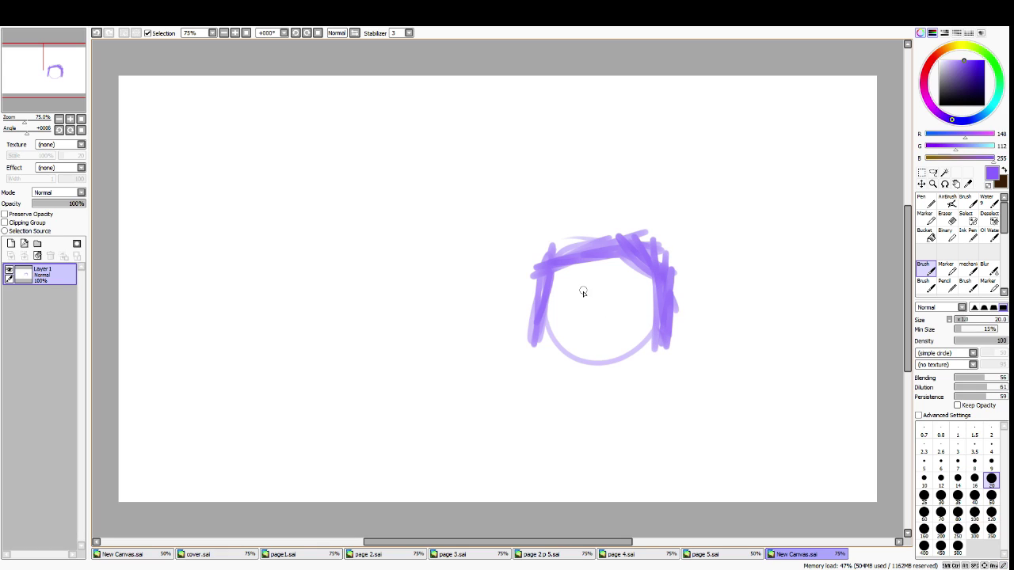
# Try closed eyes and cat ears on the Catman head, and undo the face, ears and hair
pyautogui.moveTo(580, 291); pyautogui.dragTo(585, 291)
pyautogui.moveTo(566, 302)
pyautogui.mouseDown()
pyautogui.moveTo(629, 287)
pyautogui.moveTo(634, 300)
pyautogui.mouseUp()
pyautogui.moveTo(567, 239)
pyautogui.mouseDown()
pyautogui.moveTo(530, 213)
pyautogui.moveTo(531, 255)
pyautogui.mouseUp()
pyautogui.moveTo(623, 237)
pyautogui.mouseDown()
pyautogui.moveTo(659, 211)
pyautogui.moveTo(664, 261)
pyautogui.mouseUp()
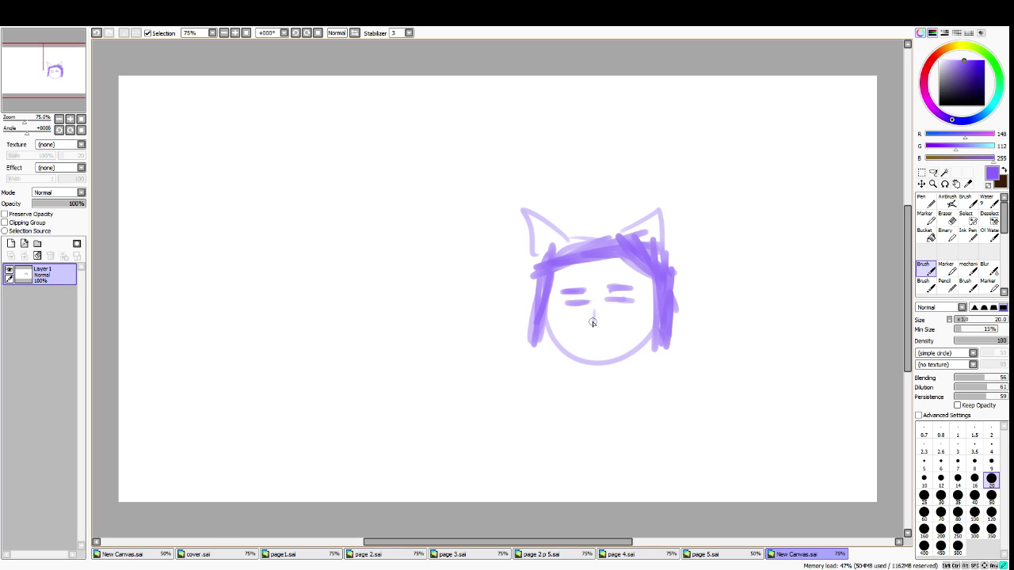
pyautogui.hotkey('ctrl', 'z')
pyautogui.hotkey('ctrl', 'z')
pyautogui.hotkey('ctrl', 'z')
pyautogui.hotkey('ctrl', 'z')
pyautogui.hotkey('ctrl', 'z')
pyautogui.hotkey('ctrl', 'z')
pyautogui.hotkey('ctrl', 'z')
pyautogui.hotkey('ctrl', 'z')
pyautogui.hotkey('ctrl', 'z')
pyautogui.hotkey('ctrl', 'z')
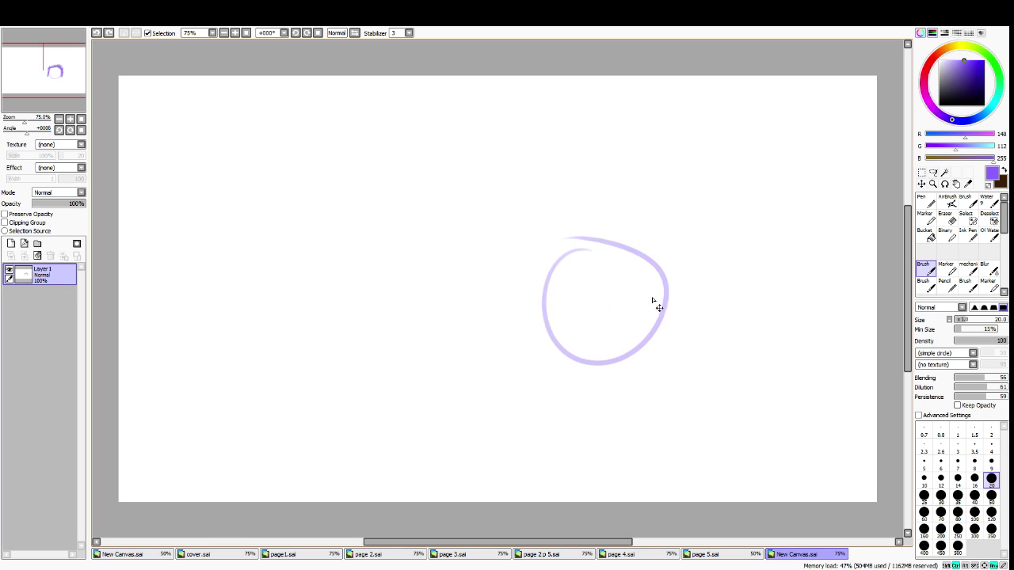
# Sketch another Catman head in the canvas's left half with pointed ears and thick side-swept hair
pyautogui.moveTo(286, 255)
pyautogui.mouseDown()
pyautogui.moveTo(345, 318)
pyautogui.moveTo(267, 288)
pyautogui.moveTo(269, 243)
pyautogui.moveTo(397, 315)
pyautogui.moveTo(269, 268)
pyautogui.moveTo(316, 222)
pyautogui.moveTo(306, 239)
pyautogui.moveTo(330, 227)
pyautogui.moveTo(213, 249)
pyautogui.moveTo(358, 232)
pyautogui.moveTo(208, 234)
pyautogui.moveTo(344, 230)
pyautogui.moveTo(427, 295)
pyautogui.moveTo(413, 307)
pyautogui.moveTo(349, 239)
pyautogui.moveTo(385, 328)
pyautogui.mouseUp()
pyautogui.hotkey('ctrl', 'z')
pyautogui.hotkey('ctrl', 'z')
pyautogui.hotkey('ctrl', 'z')
pyautogui.hotkey('ctrl', 'z')
pyautogui.hotkey('ctrl', 'z')
pyautogui.hotkey('ctrl', 'z')
pyautogui.moveTo(353, 238)
pyautogui.mouseDown()
pyautogui.moveTo(395, 325)
pyautogui.moveTo(348, 238)
pyautogui.moveTo(384, 329)
pyautogui.moveTo(385, 272)
pyautogui.moveTo(362, 229)
pyautogui.moveTo(222, 218)
pyautogui.moveTo(330, 221)
pyautogui.moveTo(299, 170)
pyautogui.moveTo(332, 216)
pyautogui.moveTo(318, 222)
pyautogui.moveTo(396, 178)
pyautogui.moveTo(374, 238)
pyautogui.mouseUp()
pyautogui.hotkey('ctrl', 'z')
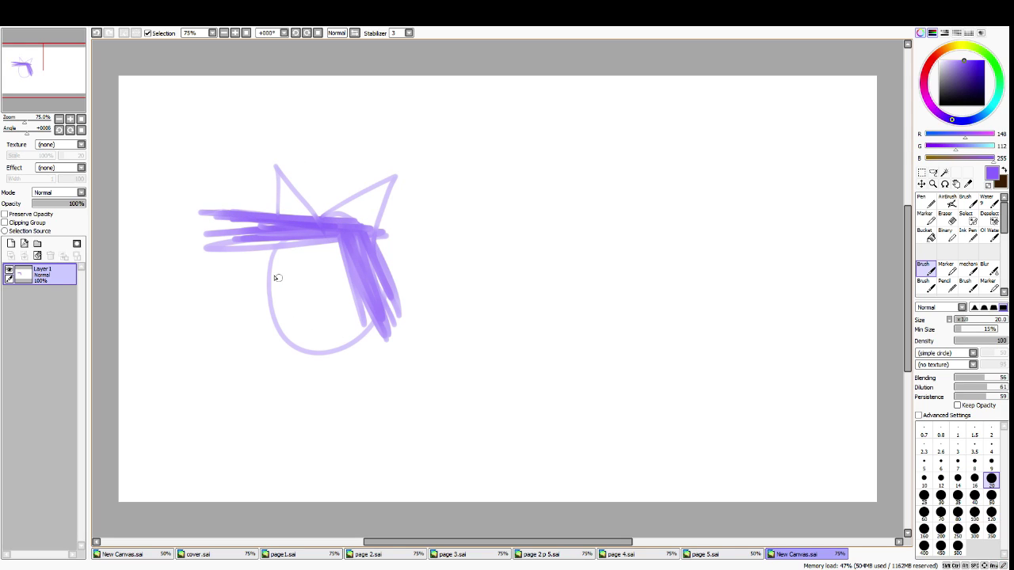
# Draw filled eyes, eyebrows and a nose on the side-swept Catman head
pyautogui.moveTo(286, 277)
pyautogui.mouseDown()
pyautogui.moveTo(290, 293)
pyautogui.moveTo(327, 282)
pyautogui.moveTo(318, 285)
pyautogui.moveTo(316, 261)
pyautogui.moveTo(338, 264)
pyautogui.mouseUp()
pyautogui.hotkey('ctrl', 'z')
pyautogui.moveTo(275, 269); pyautogui.dragTo(293, 261)
pyautogui.hotkey('ctrl', 'z')
pyautogui.hotkey('ctrl', 'z')
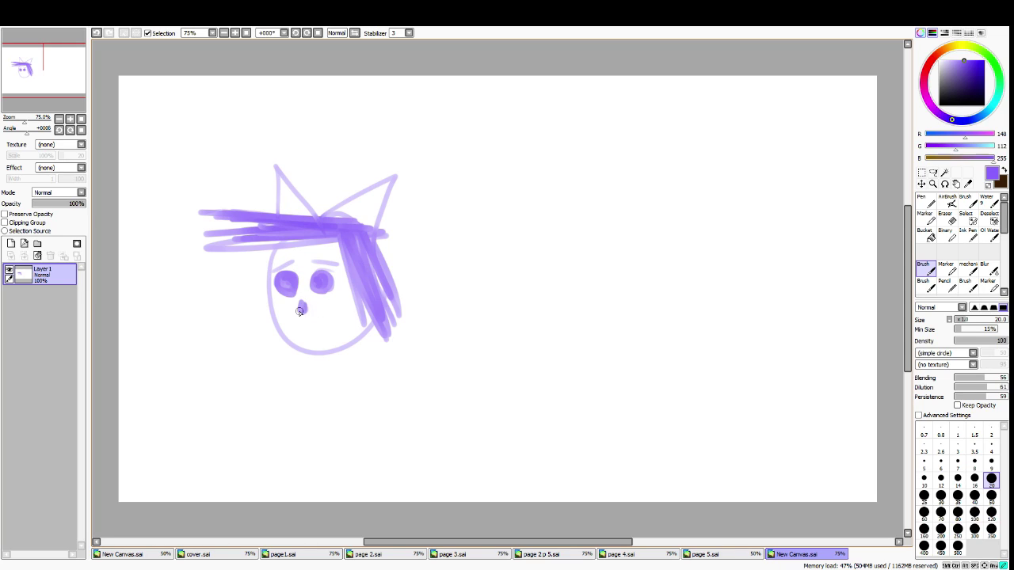
pyautogui.hotkey('ctrl', 'z')
pyautogui.moveTo(265, 253)
pyautogui.mouseDown()
pyautogui.moveTo(262, 280)
pyautogui.moveTo(262, 258)
pyautogui.moveTo(299, 333)
pyautogui.mouseUp()
# Undo the facial features drawn on the Catman head
pyautogui.hotkey('ctrl', 'z')
pyautogui.hotkey('ctrl', 'z')
pyautogui.hotkey('ctrl', 'z')
pyautogui.hotkey('ctrl', 'z')
pyautogui.hotkey('ctrl', 'z')
pyautogui.hotkey('ctrl', 'z')
pyautogui.hotkey('ctrl', 'z')
pyautogui.hotkey('ctrl', 'z')
pyautogui.hotkey('ctrl', 'z')
pyautogui.hotkey('ctrl', 'z')
pyautogui.hotkey('ctrl', 'z')
pyautogui.hotkey('ctrl', 'z')
pyautogui.hotkey('ctrl', 'z')
pyautogui.hotkey('ctrl', 'z')
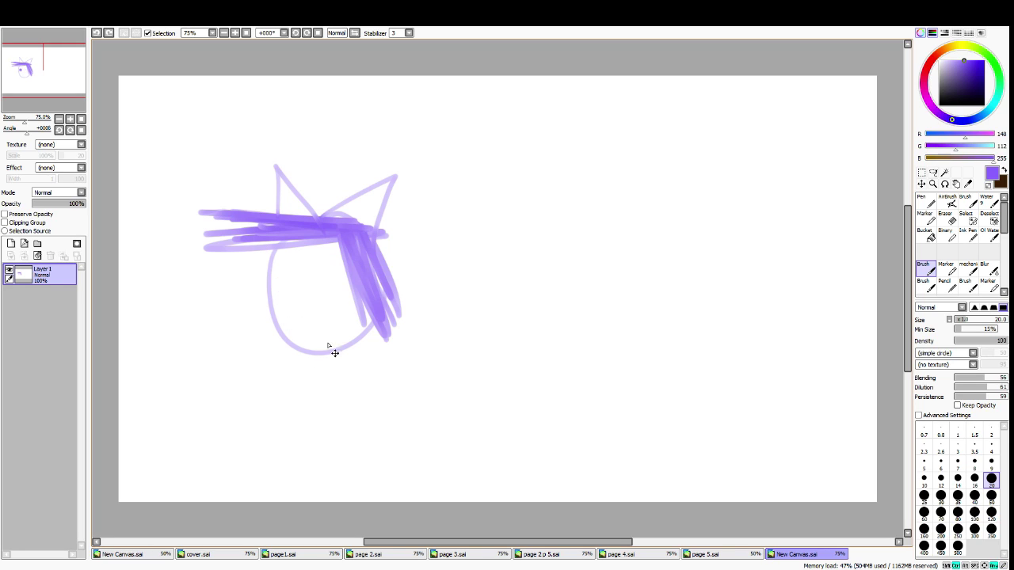
# Undo the remaining head, ears and hair strokes until the canvas is blank
pyautogui.hotkey('ctrl', 'z')
pyautogui.moveTo(310, 256)
pyautogui.mouseDown()
pyautogui.moveTo(282, 244)
pyautogui.moveTo(256, 255)
pyautogui.moveTo(260, 231)
pyautogui.moveTo(287, 346)
pyautogui.moveTo(245, 247)
pyautogui.moveTo(298, 249)
pyautogui.moveTo(194, 269)
pyautogui.moveTo(340, 285)
pyautogui.moveTo(353, 329)
pyautogui.moveTo(316, 265)
pyautogui.moveTo(361, 325)
pyautogui.moveTo(313, 265)
pyautogui.moveTo(234, 262)
pyautogui.moveTo(246, 253)
pyautogui.moveTo(255, 202)
pyautogui.moveTo(317, 240)
pyautogui.mouseUp()
pyautogui.hotkey('ctrl', 'z')
pyautogui.hotkey('ctrl', 'z')
pyautogui.hotkey('ctrl', 'z')
pyautogui.hotkey('ctrl', 'z')
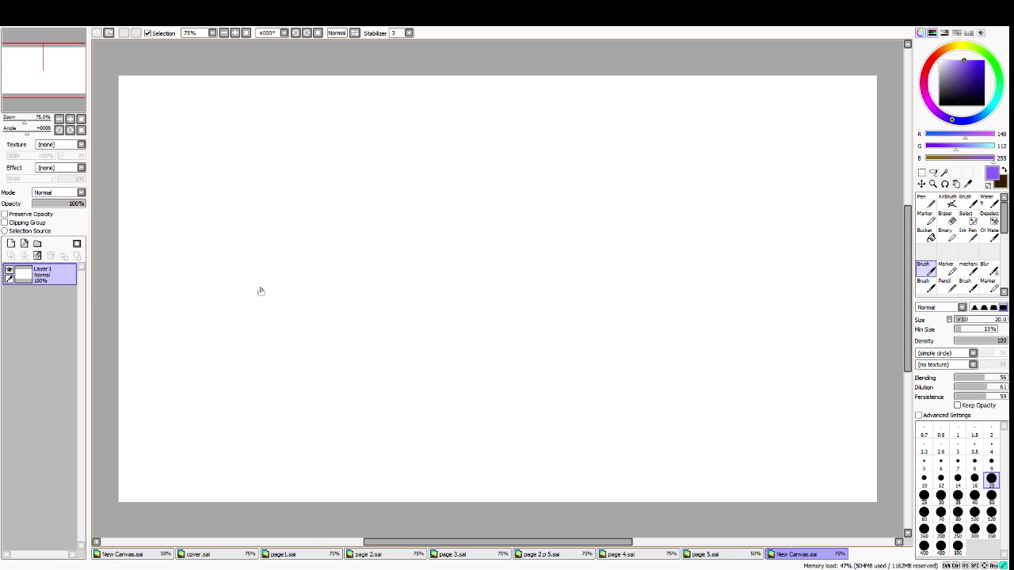
# Sketch a fresh Catman head in the canvas's left half with pointed ears and hair parted to both sides
pyautogui.moveTo(212, 263); pyautogui.dragTo(260, 282)
pyautogui.moveTo(195, 281)
pyautogui.mouseDown()
pyautogui.moveTo(177, 301)
pyautogui.moveTo(293, 269)
pyautogui.moveTo(198, 289)
pyautogui.moveTo(271, 283)
pyautogui.moveTo(322, 355)
pyautogui.moveTo(309, 323)
pyautogui.mouseUp()
pyautogui.hotkey('ctrl', 'z')
pyautogui.hotkey('ctrl', 'z')
pyautogui.hotkey('ctrl', 'z')
pyautogui.moveTo(230, 295)
pyautogui.mouseDown()
pyautogui.moveTo(235, 359)
pyautogui.moveTo(308, 380)
pyautogui.mouseUp()
pyautogui.hotkey('ctrl', 'z')
pyautogui.moveTo(300, 232)
pyautogui.mouseDown()
pyautogui.moveTo(312, 342)
pyautogui.moveTo(307, 235)
pyautogui.mouseUp()
pyautogui.moveTo(292, 272)
pyautogui.mouseDown()
pyautogui.moveTo(276, 251)
pyautogui.moveTo(230, 255)
pyautogui.moveTo(317, 236)
pyautogui.moveTo(279, 239)
pyautogui.moveTo(374, 314)
pyautogui.moveTo(316, 232)
pyautogui.mouseUp()
pyautogui.moveTo(263, 187)
pyautogui.mouseDown()
pyautogui.moveTo(314, 247)
pyautogui.moveTo(309, 227)
pyautogui.moveTo(355, 214)
pyautogui.moveTo(340, 256)
pyautogui.mouseUp()
pyautogui.hotkey('ctrl', 'z')
pyautogui.moveTo(296, 221); pyautogui.dragTo(341, 275)
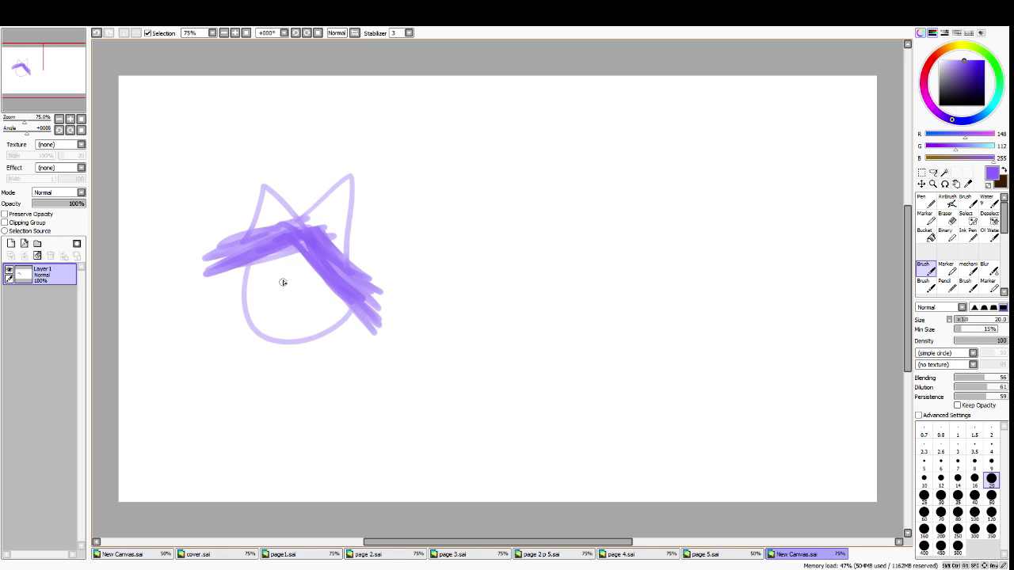
# Draw two filled round eyes and a small nose on the Catman head
pyautogui.moveTo(269, 281); pyautogui.dragTo(295, 283)
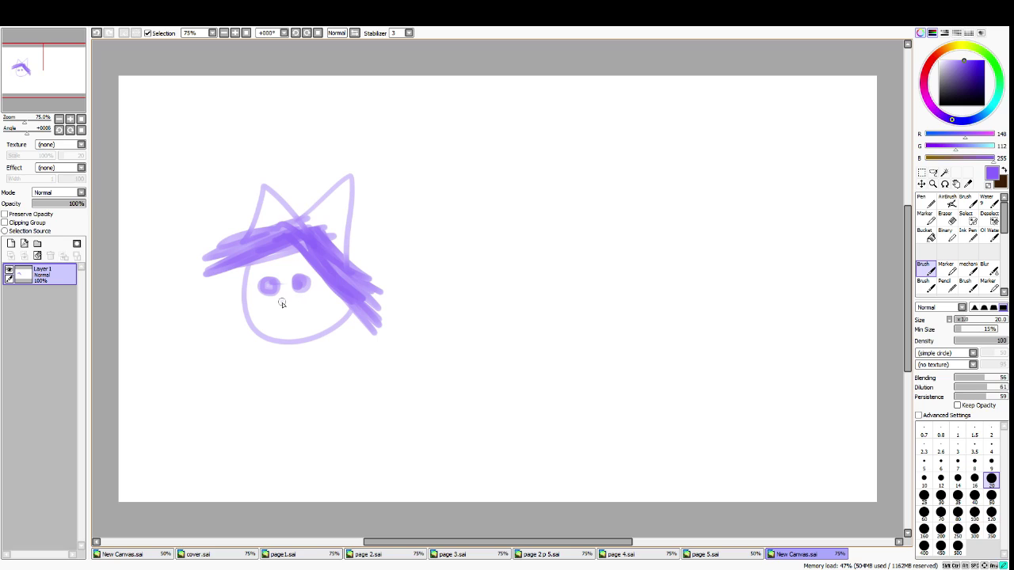
pyautogui.moveTo(280, 304); pyautogui.dragTo(283, 308)
pyautogui.moveTo(268, 293)
pyautogui.mouseDown()
pyautogui.moveTo(259, 281)
pyautogui.moveTo(272, 283)
pyautogui.mouseUp()
pyautogui.hotkey('ctrl', 'z')
pyautogui.hotkey('ctrl', 'z')
pyautogui.moveTo(297, 287); pyautogui.dragTo(266, 290)
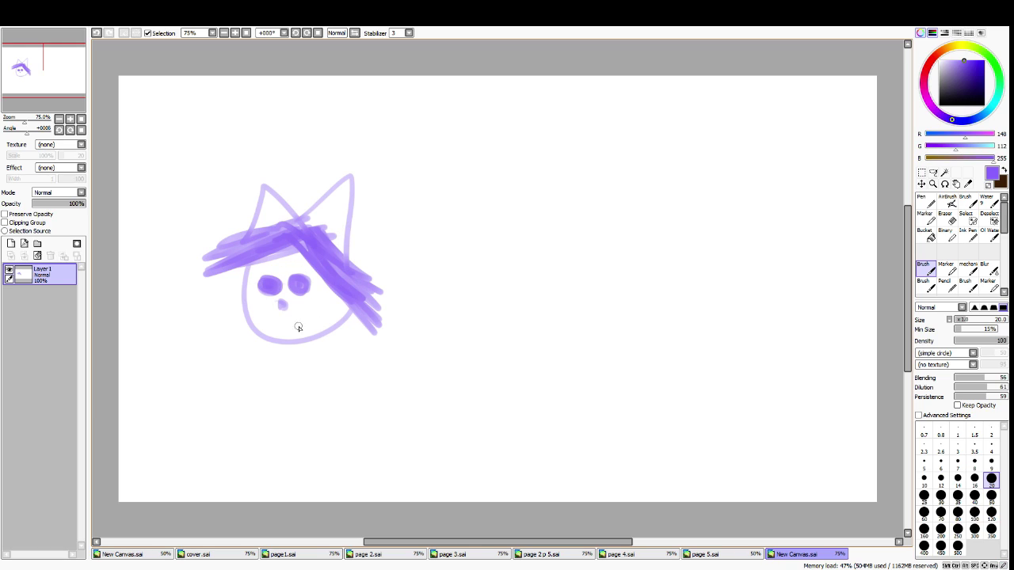
# Draw curved whiskers on both sides of Catman's face
pyautogui.moveTo(291, 323); pyautogui.dragTo(294, 324)
pyautogui.moveTo(302, 306)
pyautogui.mouseDown()
pyautogui.moveTo(344, 299)
pyautogui.moveTo(343, 290)
pyautogui.moveTo(326, 297)
pyautogui.moveTo(342, 293)
pyautogui.moveTo(354, 315)
pyautogui.mouseUp()
pyautogui.hotkey('ctrl', 'z')
pyautogui.hotkey('ctrl', 'z')
pyautogui.hotkey('ctrl', 'z')
pyautogui.hotkey('ctrl', 'z')
pyautogui.moveTo(263, 311); pyautogui.dragTo(219, 320)
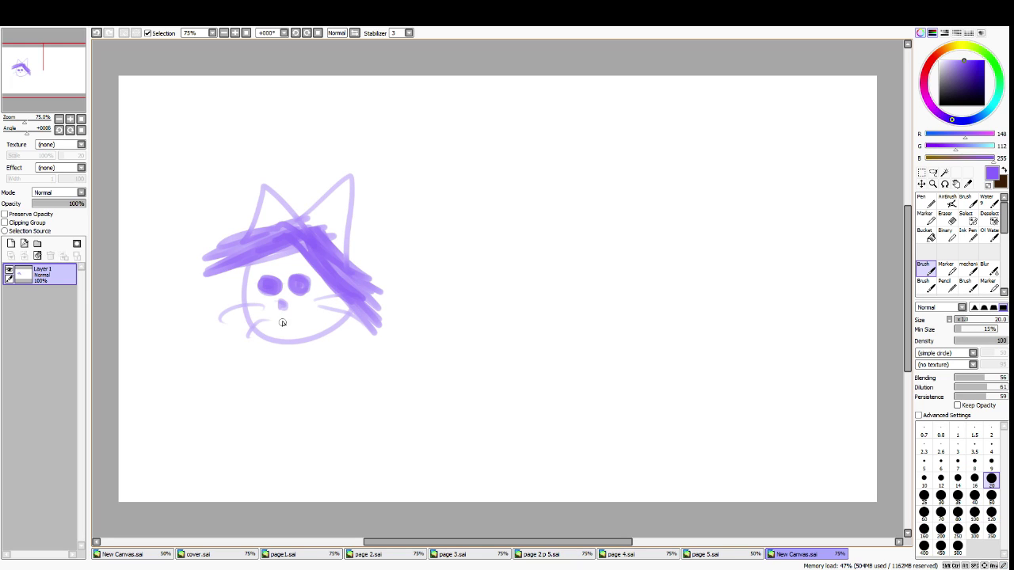
# Check page 5.sai, and add purple whiskers and a mouth to Catman's face on page 4.sai
pyautogui.click(709, 554)
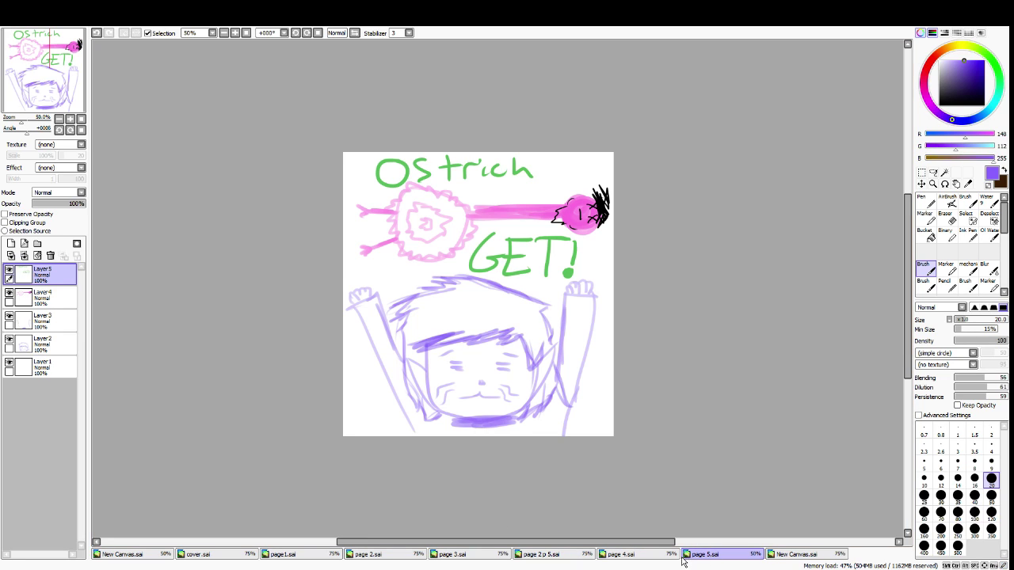
pyautogui.click(621, 554)
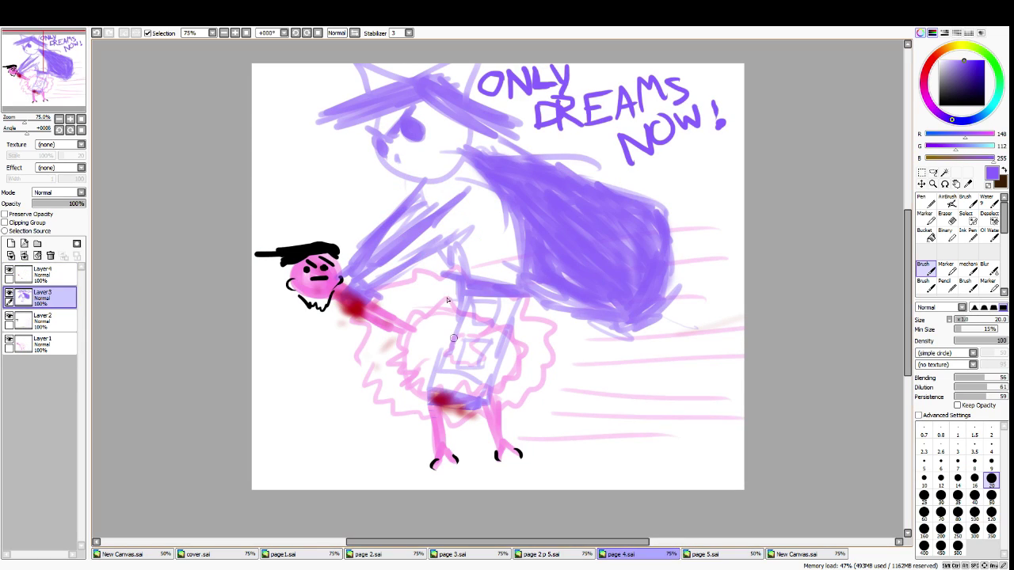
pyautogui.moveTo(424, 149); pyautogui.dragTo(510, 144)
pyautogui.moveTo(446, 161); pyautogui.dragTo(471, 162)
pyautogui.moveTo(387, 164)
pyautogui.mouseDown()
pyautogui.moveTo(361, 193)
pyautogui.moveTo(377, 191)
pyautogui.mouseUp()
pyautogui.moveTo(450, 162); pyautogui.dragTo(407, 165)
pyautogui.hotkey('ctrl', 'z')
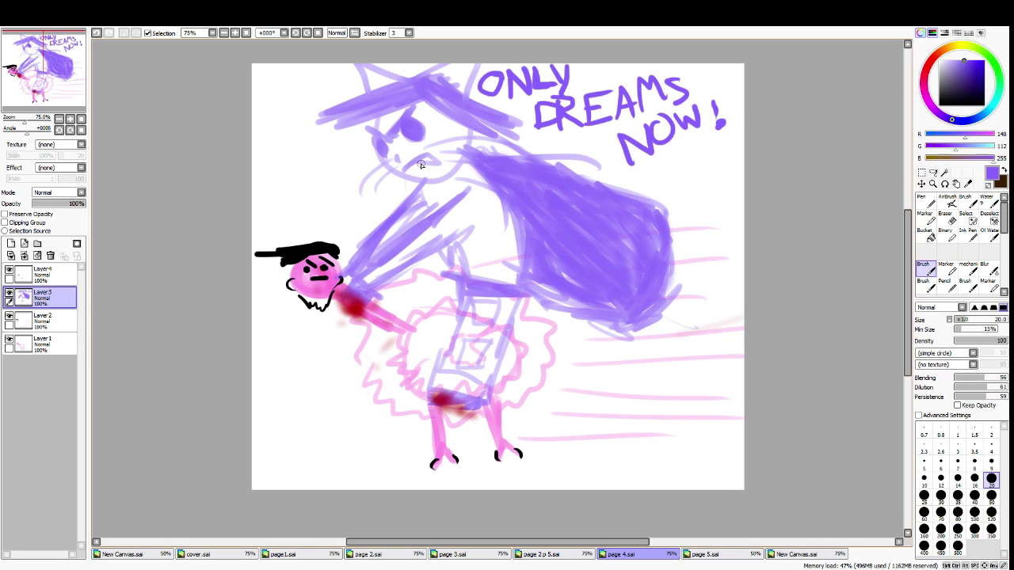
pyautogui.moveTo(425, 155); pyautogui.dragTo(431, 184)
# Check Catman's face on the earlier pages and add purple whiskers beside his chin on page 3.sai
pyautogui.click(554, 553)
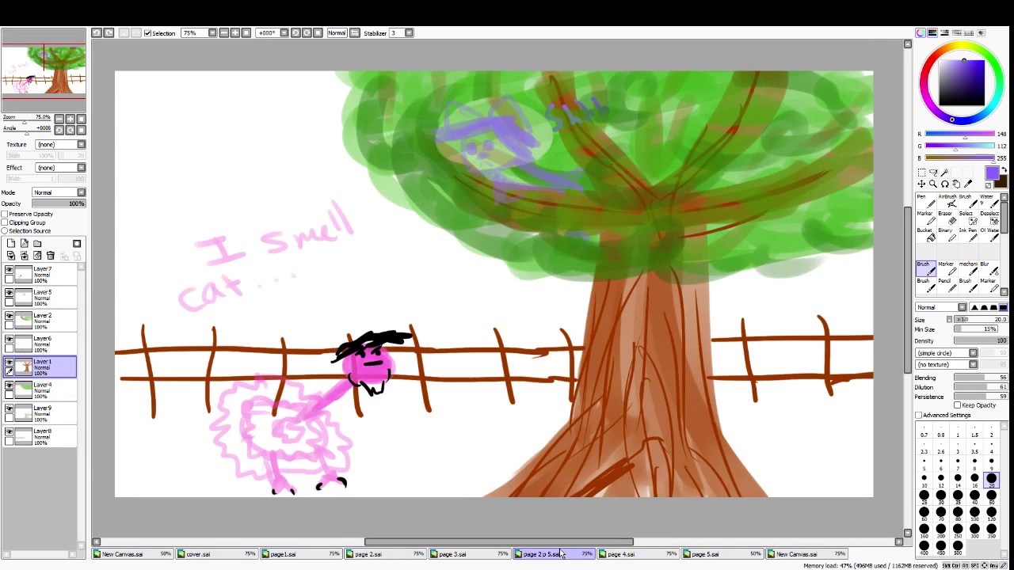
pyautogui.click(466, 553)
pyautogui.click(541, 553)
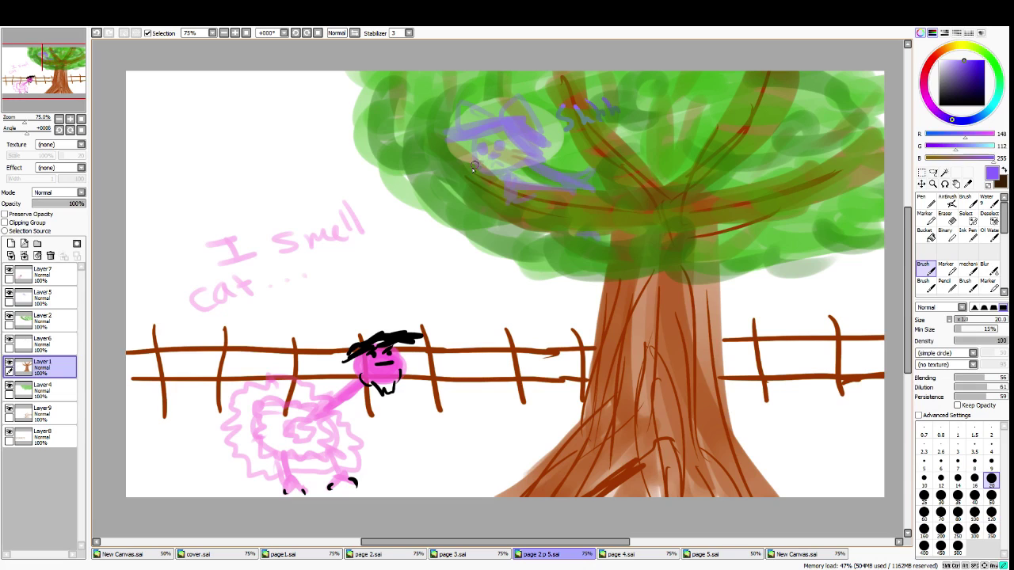
pyautogui.click(460, 554)
pyautogui.click(370, 554)
pyautogui.click(455, 554)
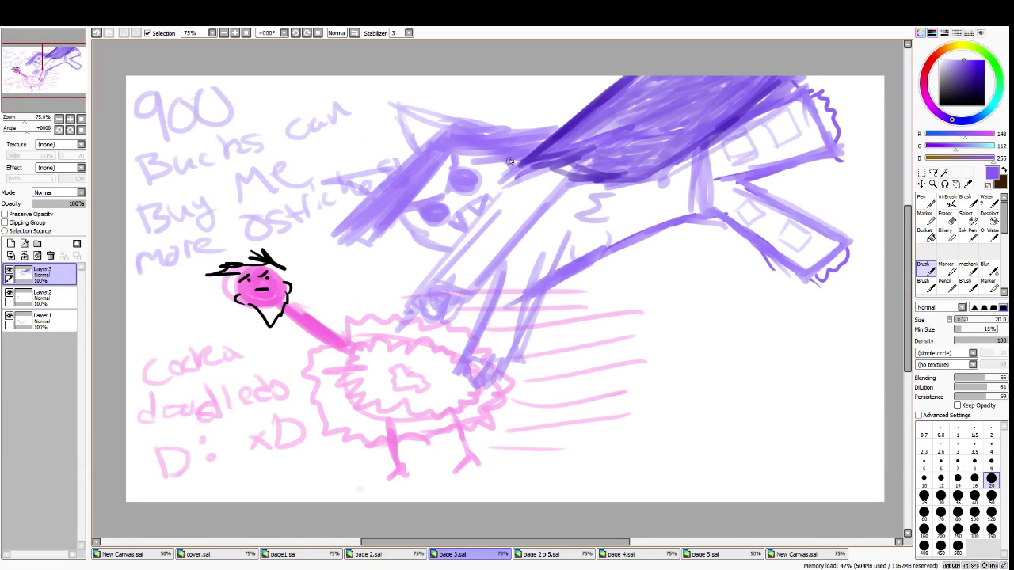
pyautogui.moveTo(423, 249); pyautogui.dragTo(383, 291)
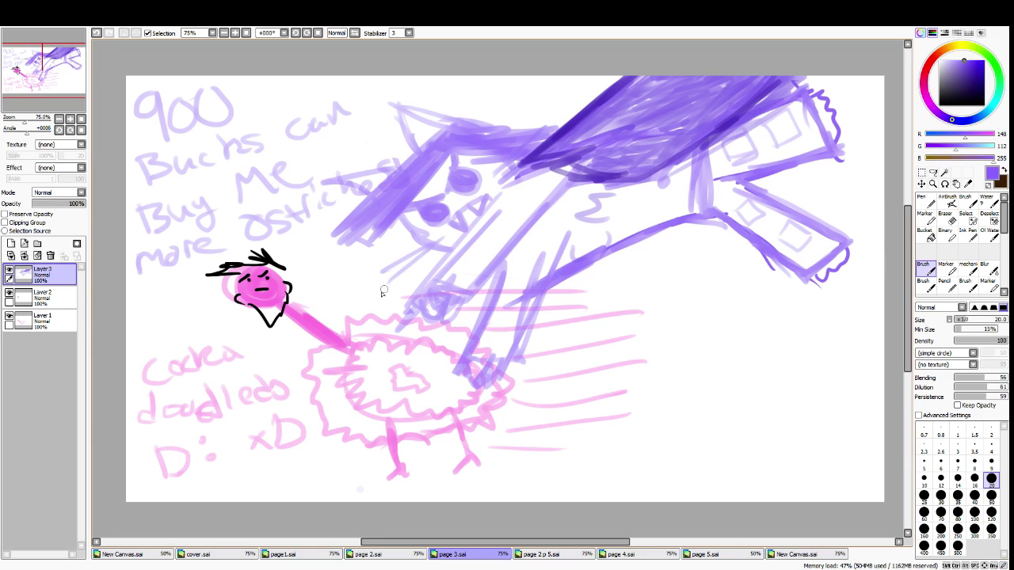
# Check page1.sai and clear the rectangular selection around the purple character's head
pyautogui.click(400, 557)
pyautogui.click(312, 556)
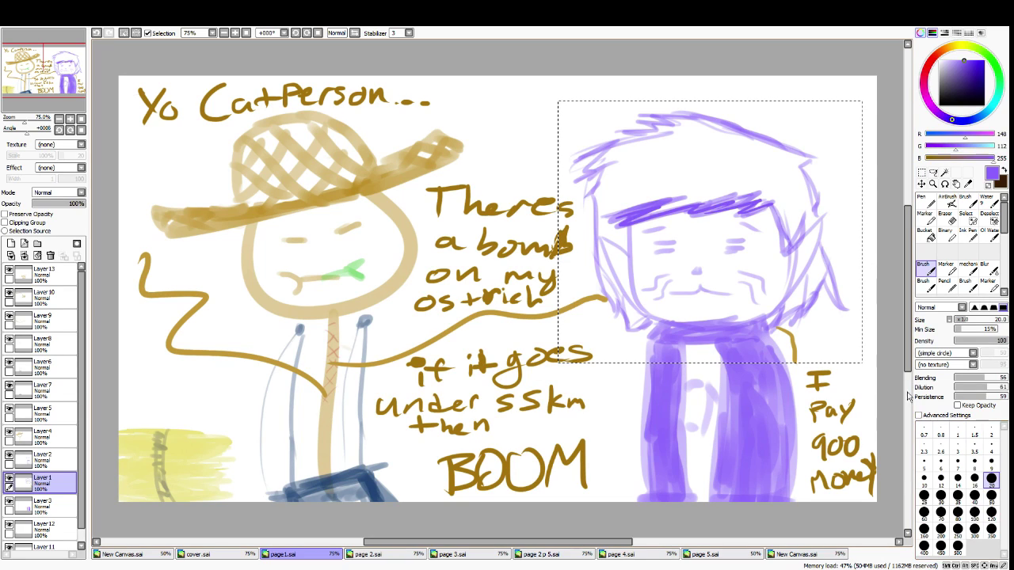
pyautogui.click(922, 173)
pyautogui.hotkey('ctrl', 'd')
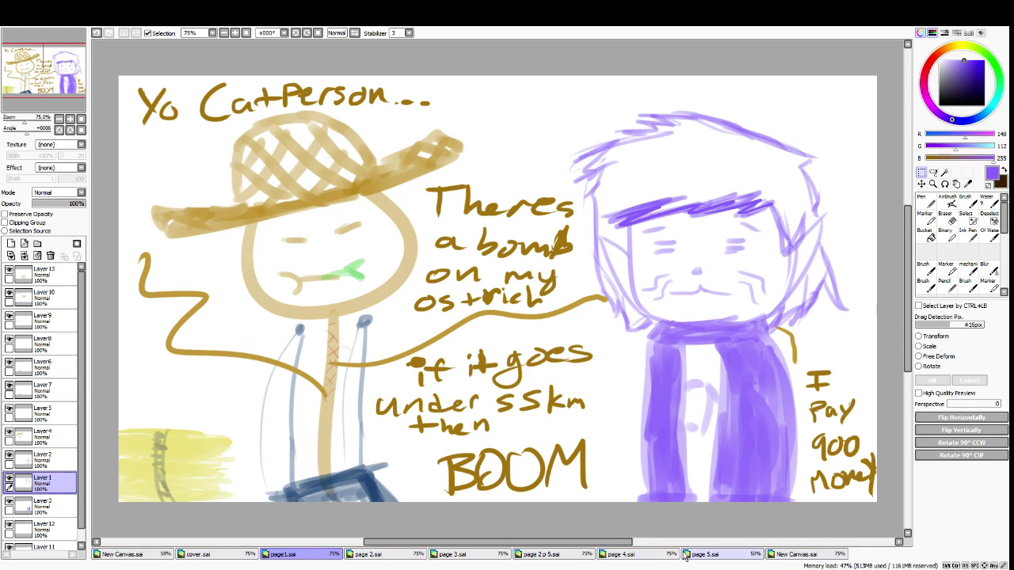
# On the new Catman canvas, sketch two inner body lines and the right-hand sleeve with its cuff below the head
pyautogui.click(802, 554)
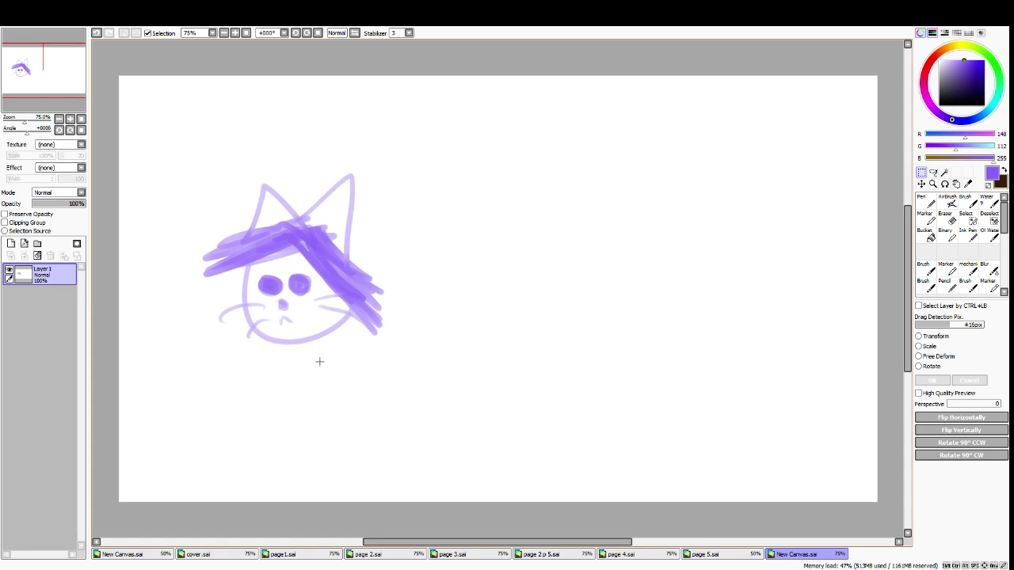
pyautogui.click(924, 201)
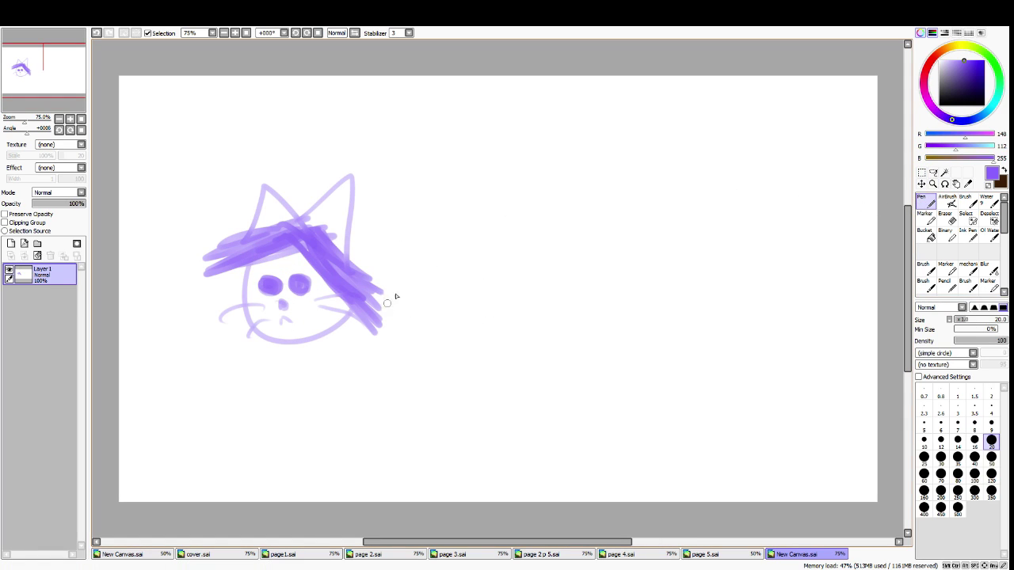
pyautogui.moveTo(278, 346); pyautogui.dragTo(265, 428)
pyautogui.hotkey('ctrl', 'z')
pyautogui.click(923, 267)
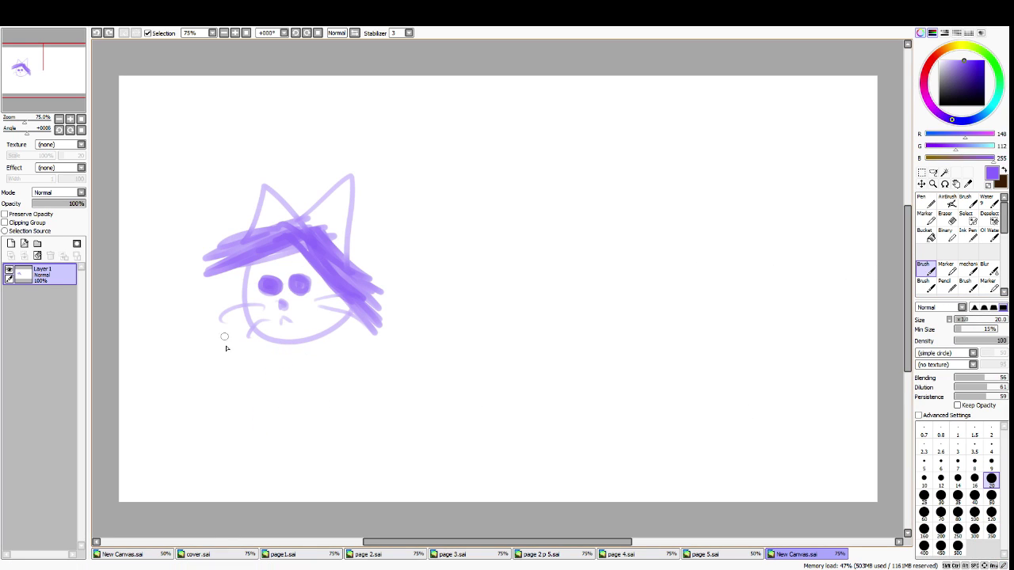
pyautogui.moveTo(273, 344); pyautogui.dragTo(277, 440)
pyautogui.moveTo(313, 344); pyautogui.dragTo(311, 438)
pyautogui.moveTo(334, 341); pyautogui.dragTo(324, 419)
pyautogui.hotkey('ctrl', 'z')
pyautogui.moveTo(333, 324)
pyautogui.mouseDown()
pyautogui.moveTo(342, 428)
pyautogui.moveTo(310, 461)
pyautogui.moveTo(351, 429)
pyautogui.moveTo(345, 461)
pyautogui.mouseUp()
pyautogui.hotkey('ctrl', 'z')
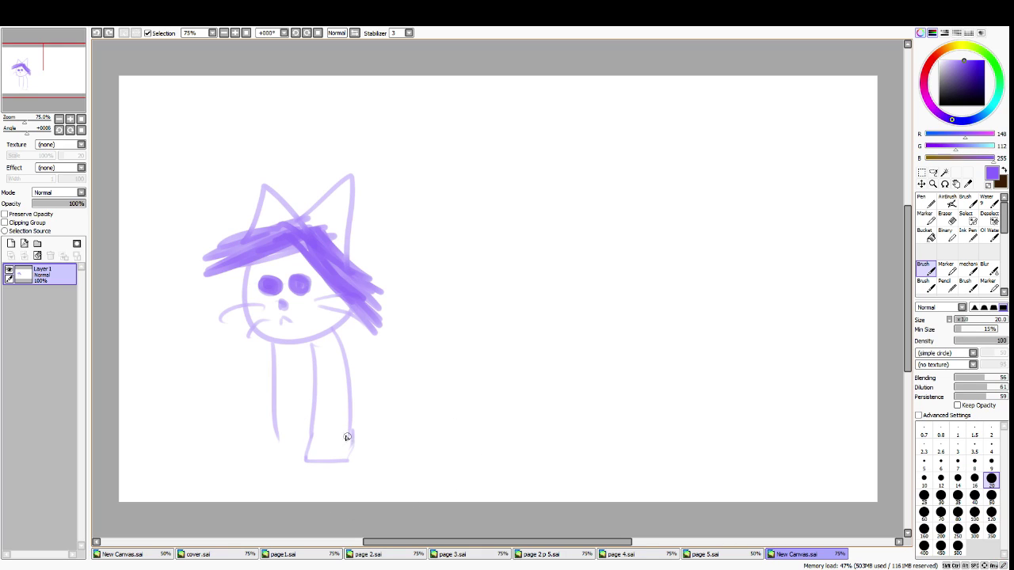
pyautogui.moveTo(352, 426); pyautogui.dragTo(353, 463)
# Draw the curved outer line of Catman's left-hand sleeve down from the chin
pyautogui.moveTo(259, 341); pyautogui.dragTo(257, 440)
pyautogui.hotkey('ctrl', 'z')
pyautogui.moveTo(264, 340); pyautogui.dragTo(277, 438)
pyautogui.hotkey('ctrl', 'z')
pyautogui.moveTo(263, 341); pyautogui.dragTo(270, 453)
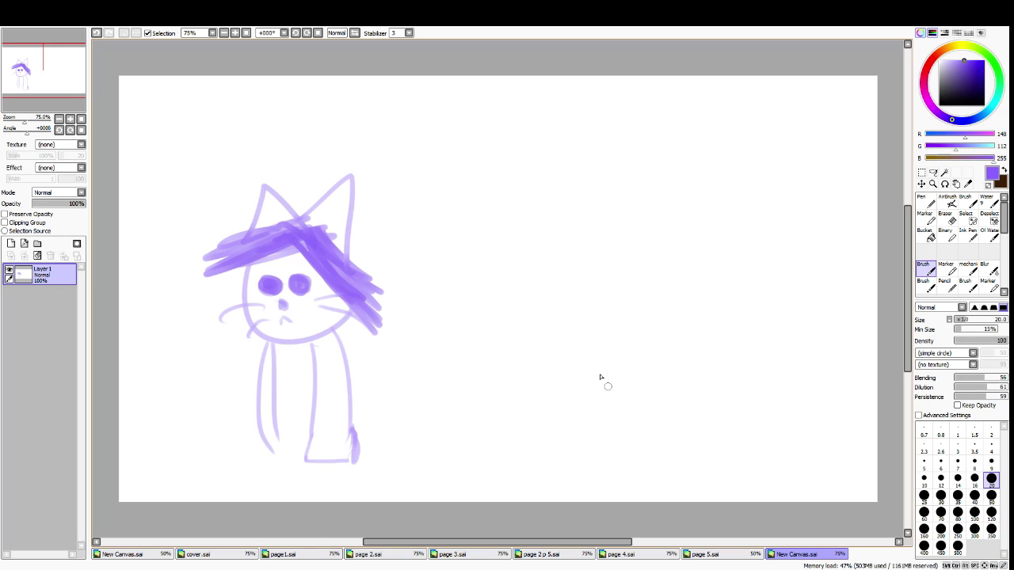
pyautogui.moveTo(265, 342); pyautogui.dragTo(256, 389)
pyautogui.hotkey('ctrl', 'z')
pyautogui.moveTo(263, 341); pyautogui.dragTo(256, 386)
pyautogui.hotkey('ctrl', 'z')
pyautogui.moveTo(269, 343)
pyautogui.mouseDown()
pyautogui.moveTo(255, 429)
pyautogui.moveTo(262, 459)
pyautogui.mouseUp()
pyautogui.hotkey('ctrl', 'z')
pyautogui.hotkey('ctrl', 'z')
# Close the left-hand cuff and sketch a waistline with short leg lines at the canvas's lower edge
pyautogui.moveTo(278, 422); pyautogui.dragTo(270, 463)
pyautogui.moveTo(271, 461)
pyautogui.mouseDown()
pyautogui.moveTo(313, 475)
pyautogui.moveTo(316, 461)
pyautogui.moveTo(317, 479)
pyautogui.moveTo(271, 478)
pyautogui.moveTo(272, 505)
pyautogui.mouseUp()
pyautogui.hotkey('ctrl', 'z')
pyautogui.hotkey('ctrl', 'z')
pyautogui.moveTo(313, 477)
pyautogui.mouseDown()
pyautogui.moveTo(332, 456)
pyautogui.moveTo(332, 480)
pyautogui.moveTo(328, 463)
pyautogui.moveTo(328, 481)
pyautogui.moveTo(311, 483)
pyautogui.moveTo(335, 485)
pyautogui.moveTo(275, 502)
pyautogui.mouseUp()
pyautogui.hotkey('ctrl', 'z')
pyautogui.moveTo(327, 480)
pyautogui.mouseDown()
pyautogui.moveTo(327, 503)
pyautogui.moveTo(296, 503)
pyautogui.mouseUp()
pyautogui.hotkey('ctrl', 'z')
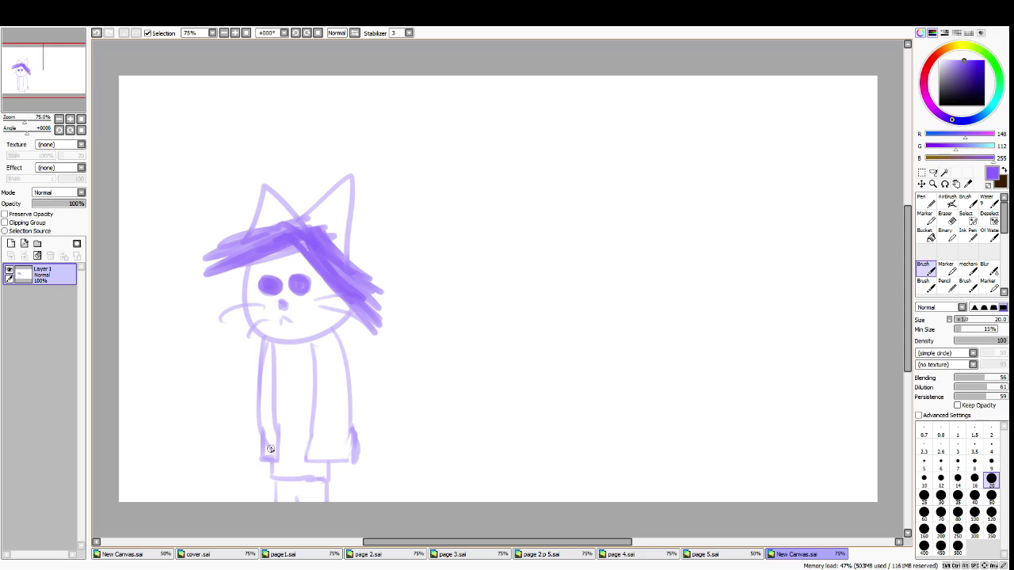
# Lengthen both of Catman's sleeves down to the canvas's lower edge with heavier purple strokes
pyautogui.moveTo(262, 419); pyautogui.dragTo(263, 484)
pyautogui.moveTo(261, 423)
pyautogui.mouseDown()
pyautogui.moveTo(261, 496)
pyautogui.moveTo(284, 467)
pyautogui.moveTo(280, 435)
pyautogui.moveTo(277, 500)
pyautogui.mouseUp()
pyautogui.moveTo(278, 438); pyautogui.dragTo(278, 499)
pyautogui.moveTo(307, 457)
pyautogui.mouseDown()
pyautogui.moveTo(309, 503)
pyautogui.moveTo(339, 480)
pyautogui.moveTo(354, 442)
pyautogui.moveTo(331, 499)
pyautogui.mouseUp()
pyautogui.moveTo(353, 442)
pyautogui.mouseDown()
pyautogui.moveTo(347, 487)
pyautogui.moveTo(331, 498)
pyautogui.moveTo(356, 492)
pyautogui.moveTo(354, 439)
pyautogui.mouseUp()
pyautogui.moveTo(354, 439); pyautogui.dragTo(346, 491)
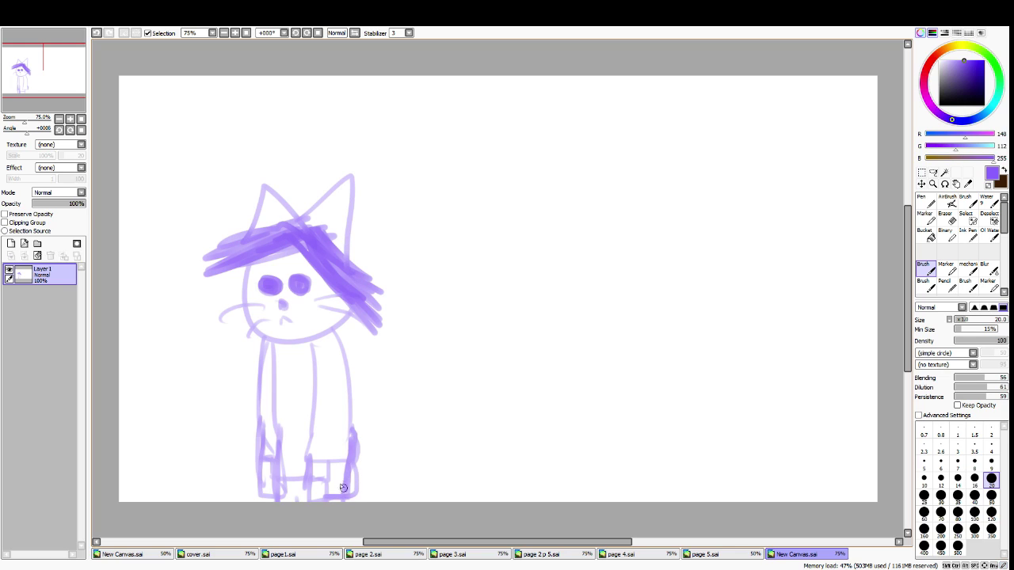
# Erase the old cuff lines crossing the lower ends of Catman's sleeves
pyautogui.click(947, 221)
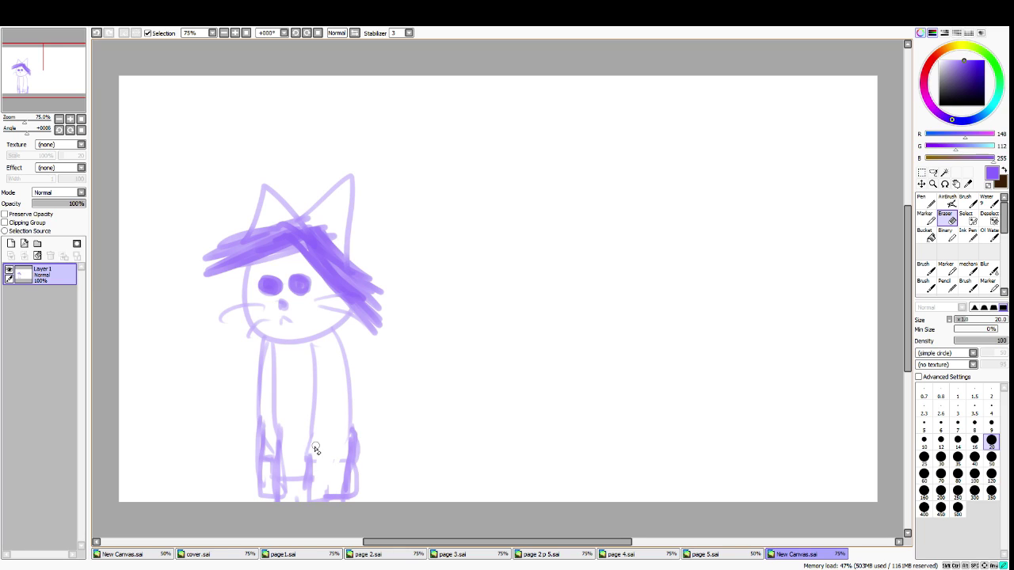
pyautogui.moveTo(289, 453)
pyautogui.mouseDown()
pyautogui.moveTo(268, 434)
pyautogui.moveTo(270, 472)
pyautogui.mouseUp()
pyautogui.moveTo(272, 436); pyautogui.dragTo(274, 475)
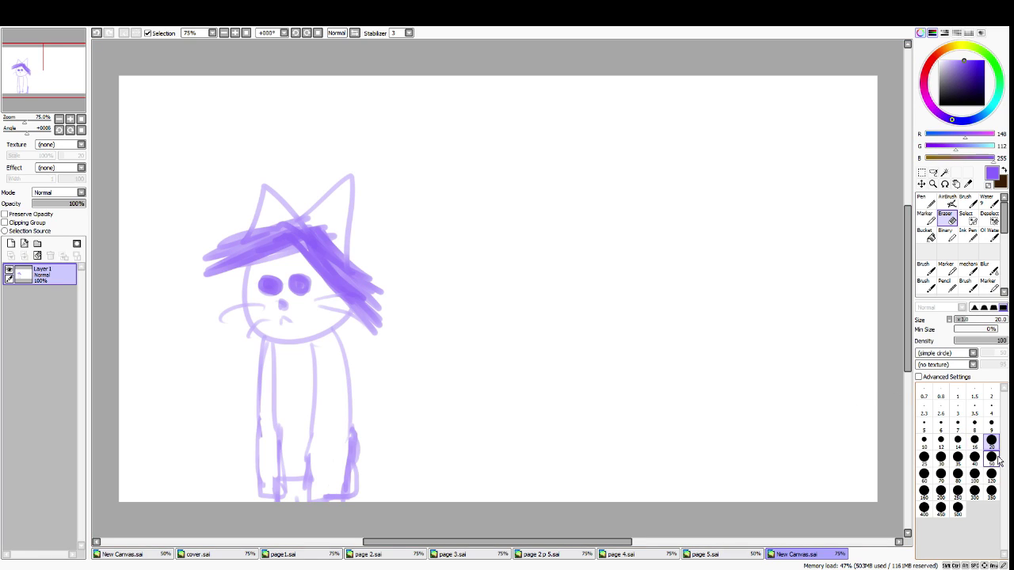
pyautogui.moveTo(339, 447)
pyautogui.mouseDown()
pyautogui.moveTo(345, 494)
pyautogui.moveTo(336, 472)
pyautogui.moveTo(300, 479)
pyautogui.moveTo(315, 453)
pyautogui.moveTo(313, 488)
pyautogui.moveTo(314, 465)
pyautogui.moveTo(300, 484)
pyautogui.moveTo(274, 453)
pyautogui.moveTo(275, 492)
pyautogui.moveTo(276, 442)
pyautogui.moveTo(264, 480)
pyautogui.mouseUp()
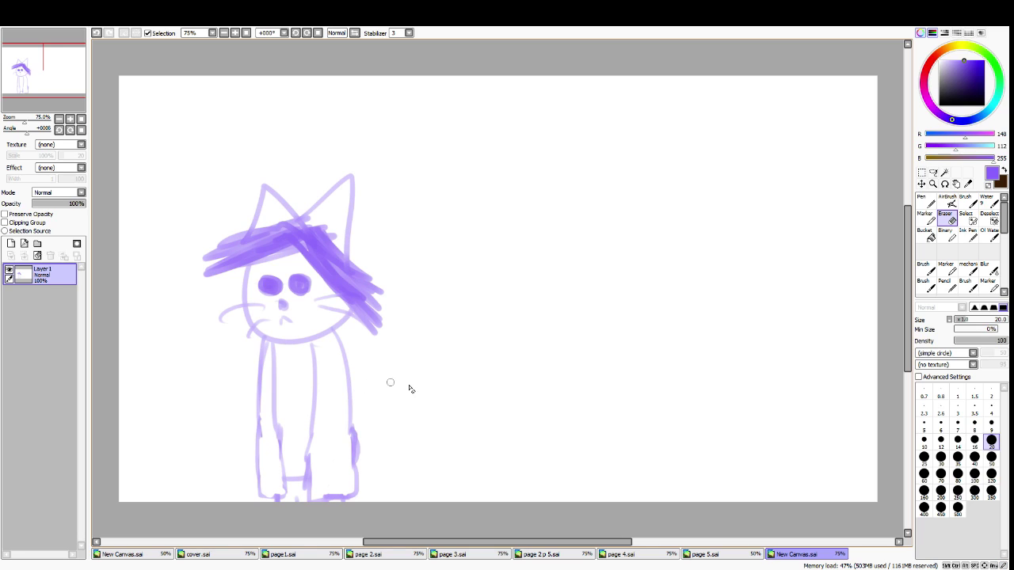
pyautogui.click(925, 201)
pyautogui.moveTo(256, 469)
pyautogui.mouseDown()
pyautogui.moveTo(260, 496)
pyautogui.moveTo(289, 496)
pyautogui.mouseUp()
pyautogui.hotkey('ctrl', 'z')
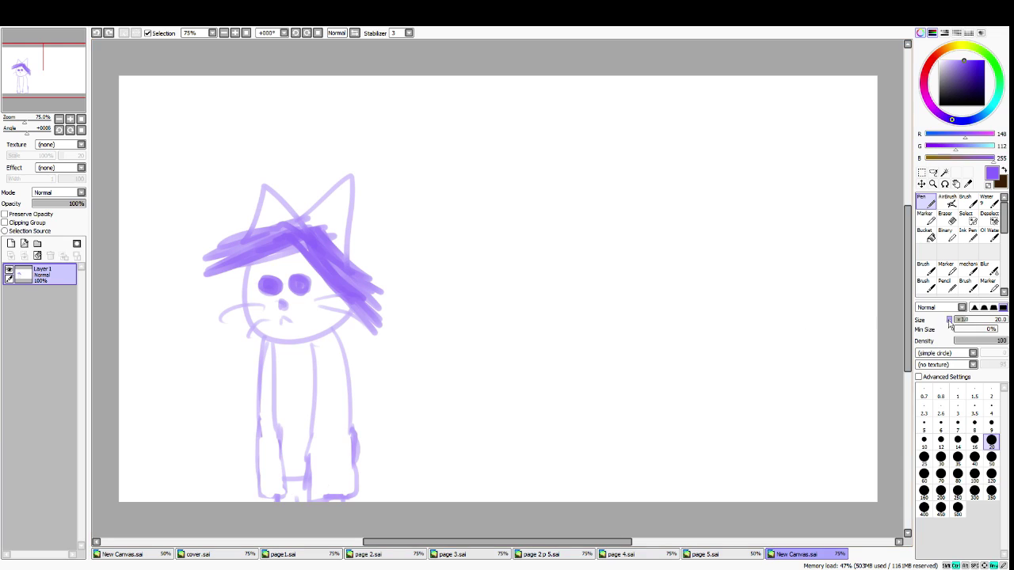
# Redraw the inner line of the left-hand sleeve slightly further right with the Brush
pyautogui.click(925, 268)
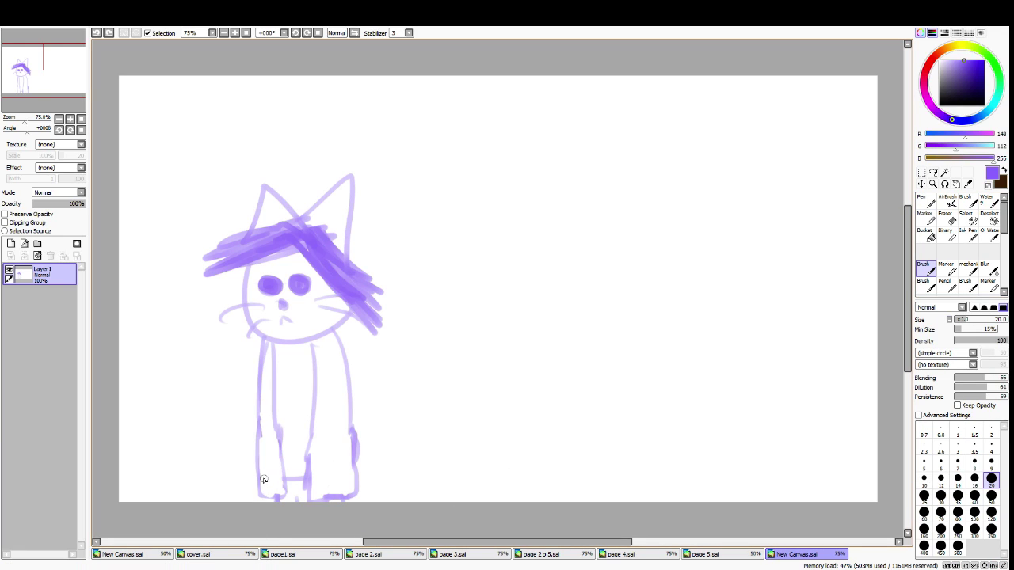
pyautogui.moveTo(255, 472)
pyautogui.mouseDown()
pyautogui.moveTo(260, 499)
pyautogui.moveTo(291, 498)
pyautogui.moveTo(274, 467)
pyautogui.mouseUp()
pyautogui.moveTo(274, 345); pyautogui.dragTo(254, 451)
pyautogui.hotkey('ctrl', 'z')
pyautogui.moveTo(283, 344); pyautogui.dragTo(278, 485)
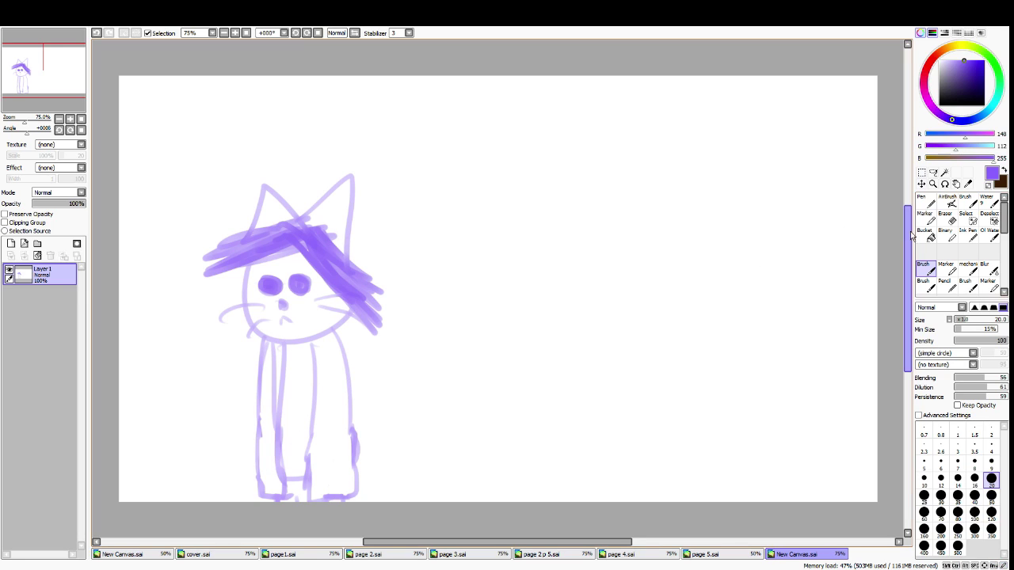
# Erase the old inner line of Catman's left-hand sleeve
pyautogui.click(945, 218)
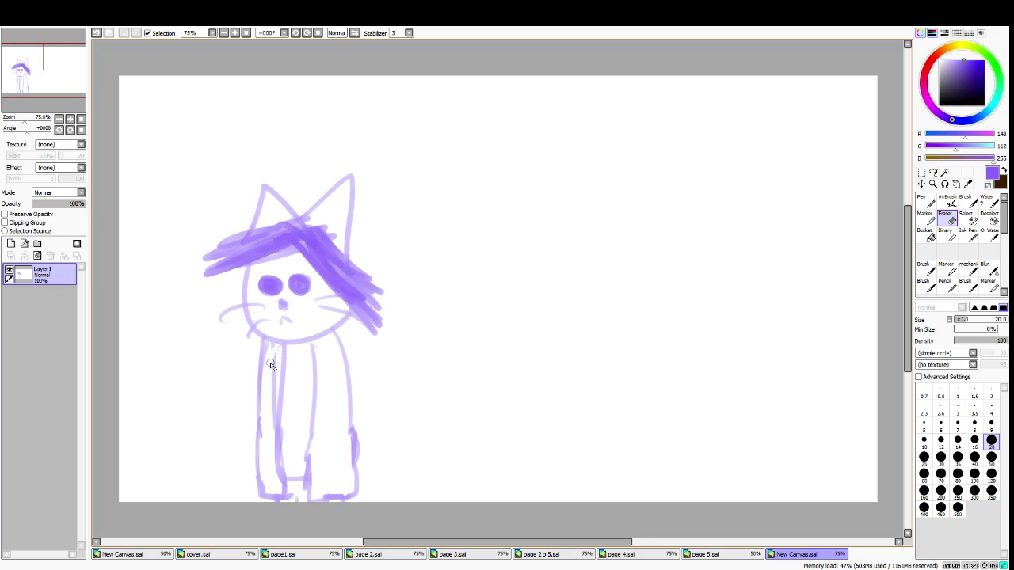
pyautogui.moveTo(271, 349); pyautogui.dragTo(277, 450)
pyautogui.moveTo(274, 399); pyautogui.dragTo(279, 472)
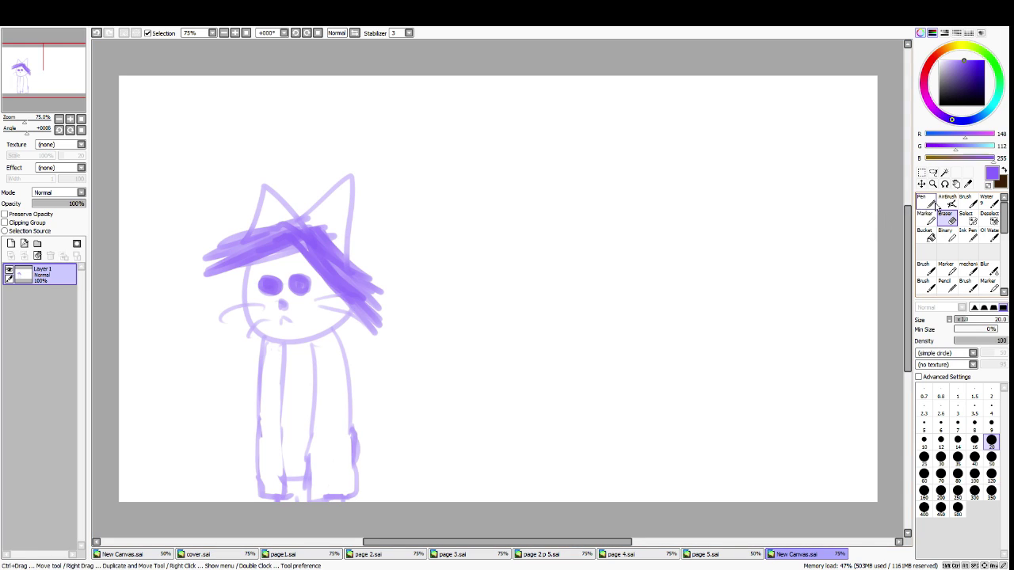
pyautogui.press('n')
pyautogui.moveTo(281, 387); pyautogui.dragTo(279, 486)
pyautogui.hotkey('ctrl', 'z')
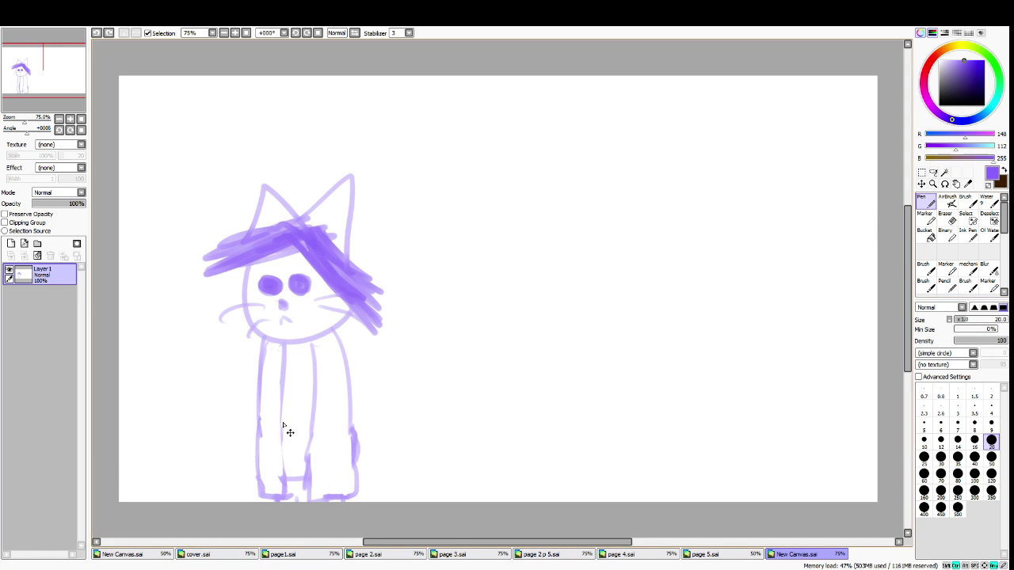
# Retrace the lower inner edges of both sleeves with the purple Brush
pyautogui.click(925, 269)
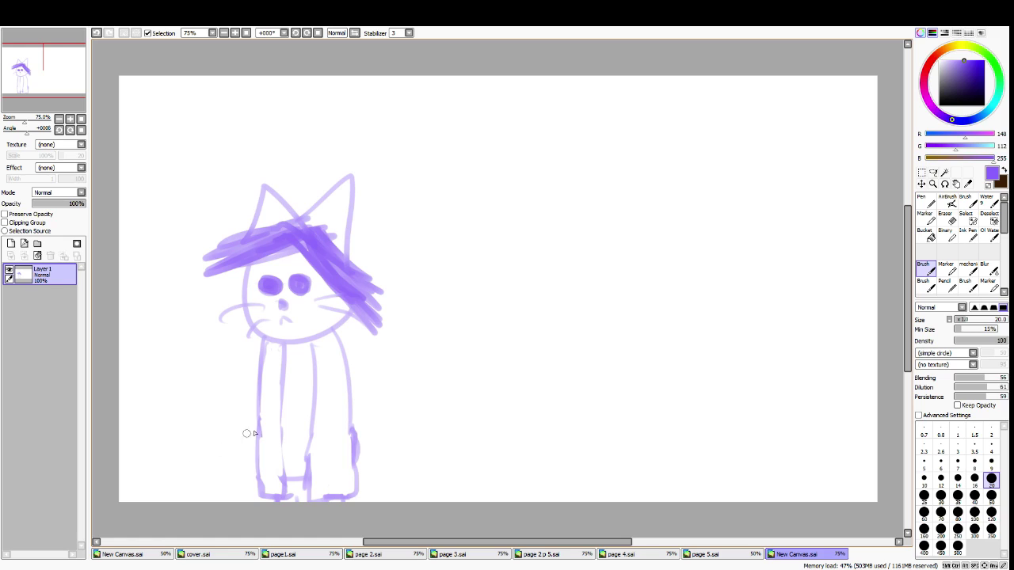
pyautogui.moveTo(279, 388)
pyautogui.mouseDown()
pyautogui.moveTo(273, 473)
pyautogui.moveTo(280, 391)
pyautogui.moveTo(294, 474)
pyautogui.moveTo(280, 400)
pyautogui.moveTo(289, 464)
pyautogui.mouseUp()
pyautogui.hotkey('ctrl', 'z')
pyautogui.hotkey('ctrl', 'z')
pyautogui.hotkey('ctrl', 'z')
pyautogui.moveTo(308, 430); pyautogui.dragTo(302, 476)
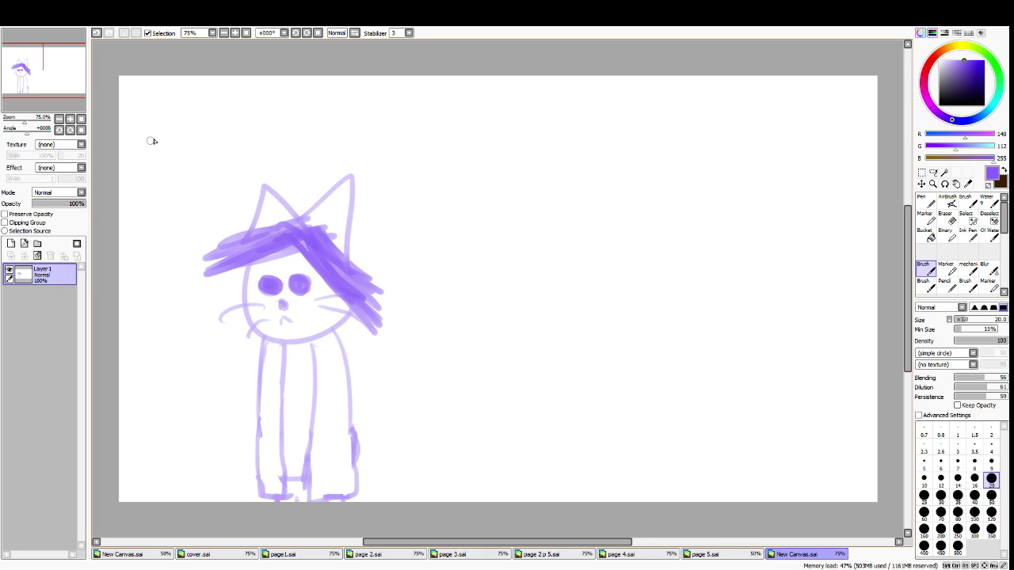
# Hand-letter "Now to Find Farmer" in purple on two lines above Catman's head
pyautogui.moveTo(165, 119)
pyautogui.mouseDown()
pyautogui.moveTo(172, 142)
pyautogui.moveTo(171, 121)
pyautogui.moveTo(207, 118)
pyautogui.moveTo(196, 111)
pyautogui.moveTo(190, 123)
pyautogui.moveTo(211, 116)
pyautogui.moveTo(238, 127)
pyautogui.moveTo(249, 112)
pyautogui.moveTo(314, 106)
pyautogui.mouseUp()
pyautogui.hotkey('ctrl', 'z')
pyautogui.moveTo(311, 102)
pyautogui.mouseDown()
pyautogui.moveTo(299, 120)
pyautogui.moveTo(314, 101)
pyautogui.moveTo(346, 119)
pyautogui.moveTo(363, 87)
pyautogui.moveTo(394, 117)
pyautogui.mouseUp()
pyautogui.moveTo(412, 87); pyautogui.dragTo(413, 115)
pyautogui.moveTo(155, 176)
pyautogui.mouseDown()
pyautogui.moveTo(156, 197)
pyautogui.moveTo(183, 157)
pyautogui.moveTo(168, 184)
pyautogui.moveTo(190, 190)
pyautogui.moveTo(208, 166)
pyautogui.moveTo(234, 171)
pyautogui.moveTo(274, 150)
pyautogui.moveTo(173, 180)
pyautogui.mouseUp()
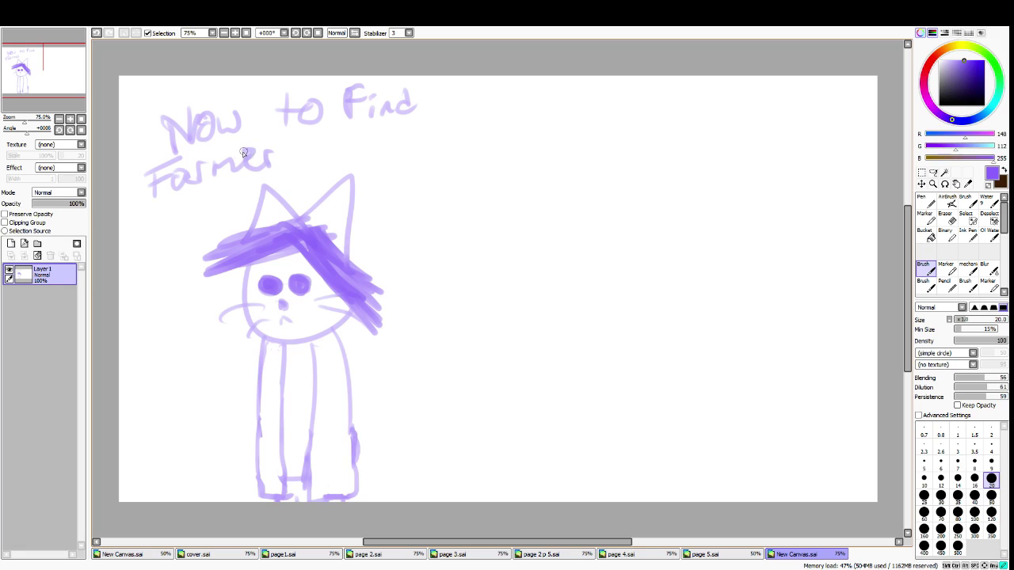
pyautogui.moveTo(270, 162)
pyautogui.mouseDown()
pyautogui.moveTo(281, 147)
pyautogui.moveTo(313, 167)
pyautogui.moveTo(327, 164)
pyautogui.mouseUp()
pyautogui.hotkey('ctrl', 'z')
pyautogui.hotkey('ctrl', 'z')
# Lasso the word "Farmer", move it right to sit beneath "Find", and clear the selection
pyautogui.click(933, 171)
pyautogui.moveTo(158, 213)
pyautogui.mouseDown()
pyautogui.moveTo(290, 182)
pyautogui.moveTo(232, 188)
pyautogui.moveTo(160, 214)
pyautogui.mouseUp()
pyautogui.hotkey('ctrl', 'd')
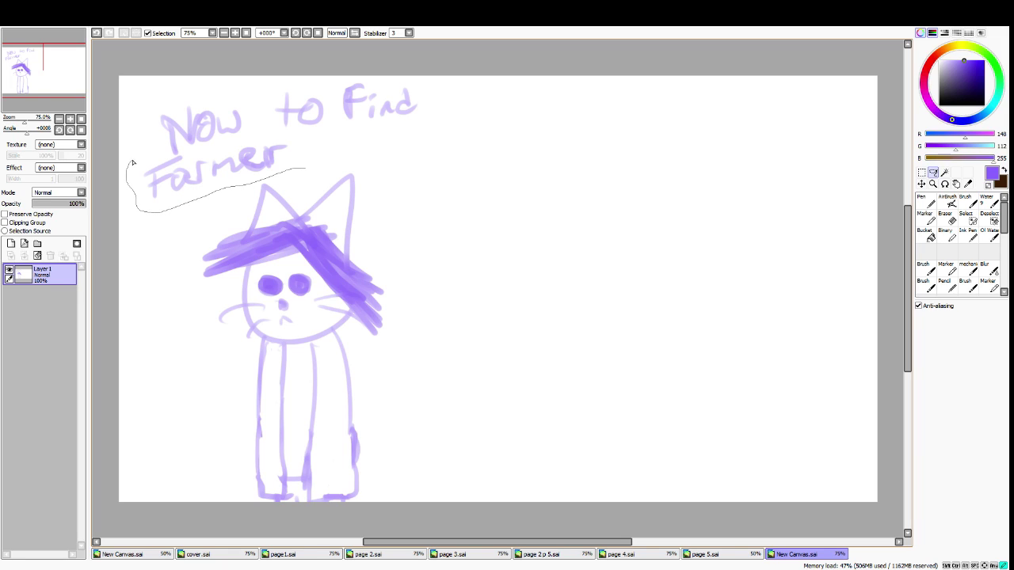
pyautogui.moveTo(179, 158); pyautogui.dragTo(180, 157)
pyautogui.moveTo(267, 158); pyautogui.dragTo(419, 143)
pyautogui.hotkey('ctrl', 'd')
# Hand-letter "that" with the purple Brush in the gap left of "Farmer"
pyautogui.click(924, 200)
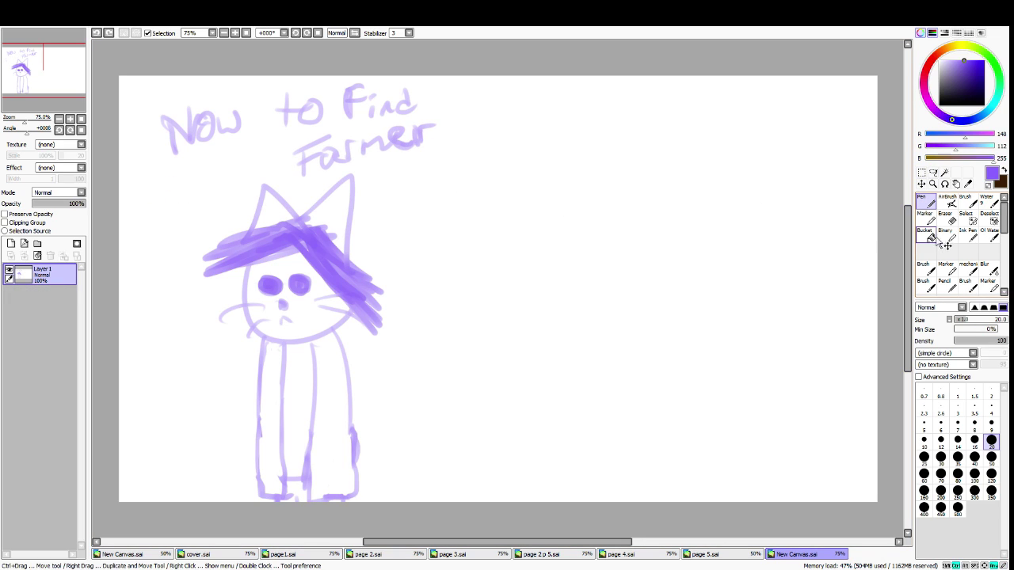
pyautogui.click(924, 268)
pyautogui.moveTo(152, 176)
pyautogui.mouseDown()
pyautogui.moveTo(147, 208)
pyautogui.moveTo(168, 196)
pyautogui.mouseUp()
pyautogui.moveTo(178, 171)
pyautogui.mouseDown()
pyautogui.moveTo(177, 188)
pyautogui.moveTo(161, 183)
pyautogui.moveTo(167, 198)
pyautogui.moveTo(195, 198)
pyautogui.mouseUp()
pyautogui.hotkey('ctrl', 'z')
pyautogui.hotkey('ctrl', 'z')
pyautogui.hotkey('ctrl', 'z')
pyautogui.moveTo(209, 160)
pyautogui.mouseDown()
pyautogui.moveTo(205, 183)
pyautogui.moveTo(228, 168)
pyautogui.moveTo(185, 181)
pyautogui.moveTo(197, 181)
pyautogui.mouseUp()
pyautogui.hotkey('ctrl', 'z')
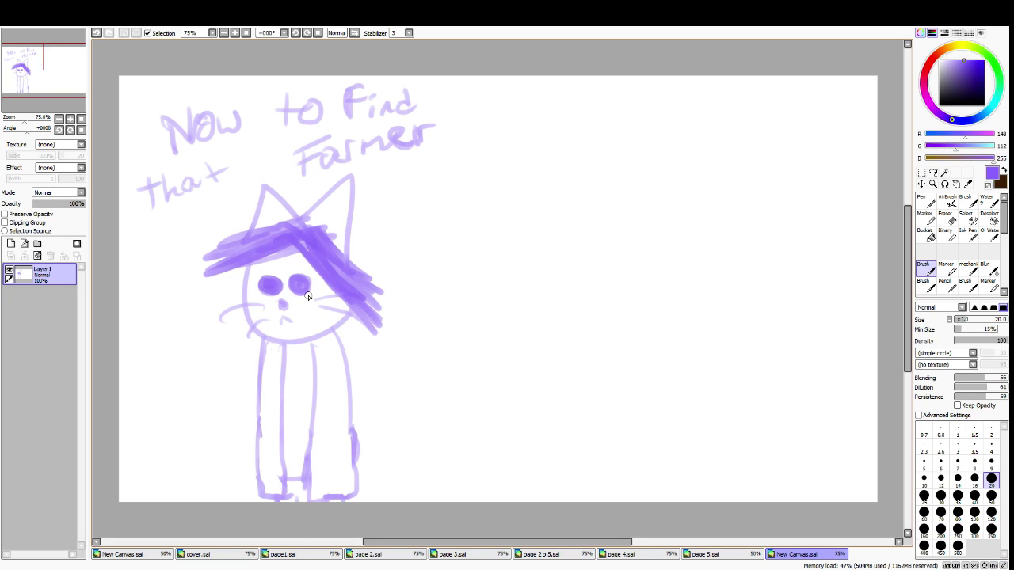
# Save the canvas as page 7.sai and add an ellipsis after "Farmer"
pyautogui.hotkey('ctrl', 's')
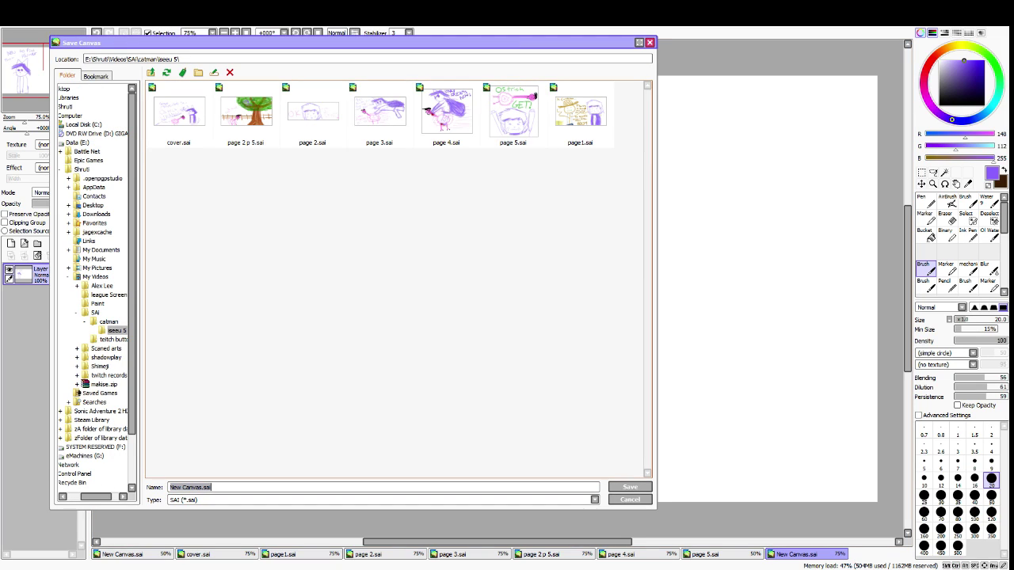
pyautogui.write('page 7')
pyautogui.press('Return')
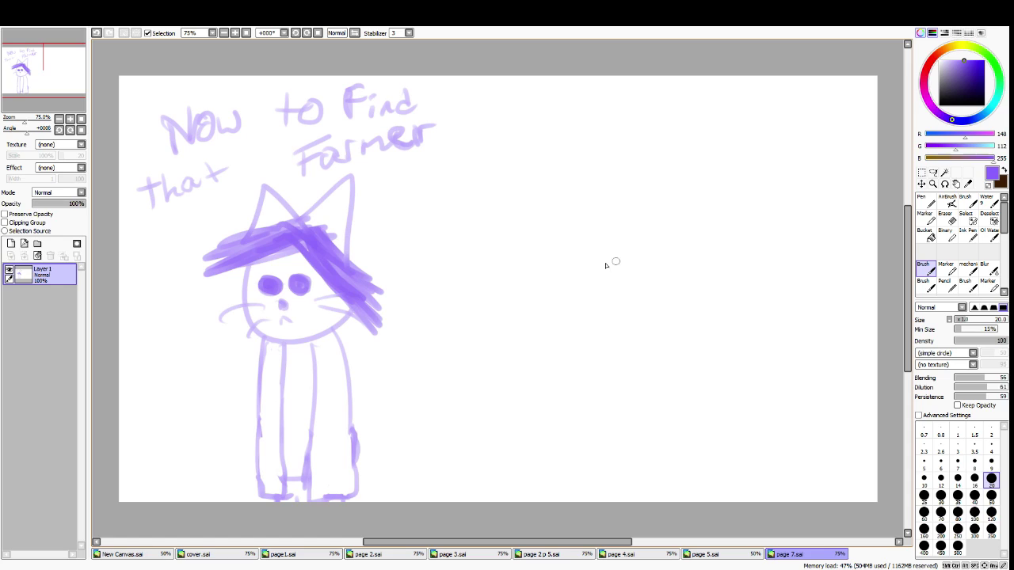
pyautogui.click(435, 138)
# Pick up the golden brown of the farmer's hat on page1.sai and return to page 7.sai
pyautogui.click(295, 554)
pyautogui.click(218, 553)
pyautogui.click(273, 554)
pyautogui.click(238, 553)
pyautogui.click(301, 554)
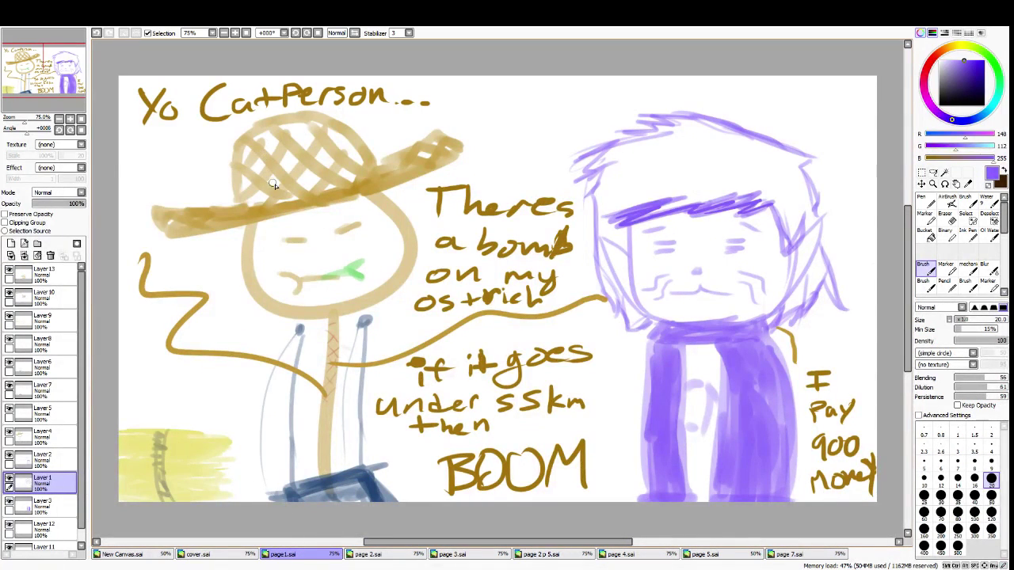
pyautogui.keyDown('alt'); pyautogui.click(260, 208); pyautogui.keyUp('alt')
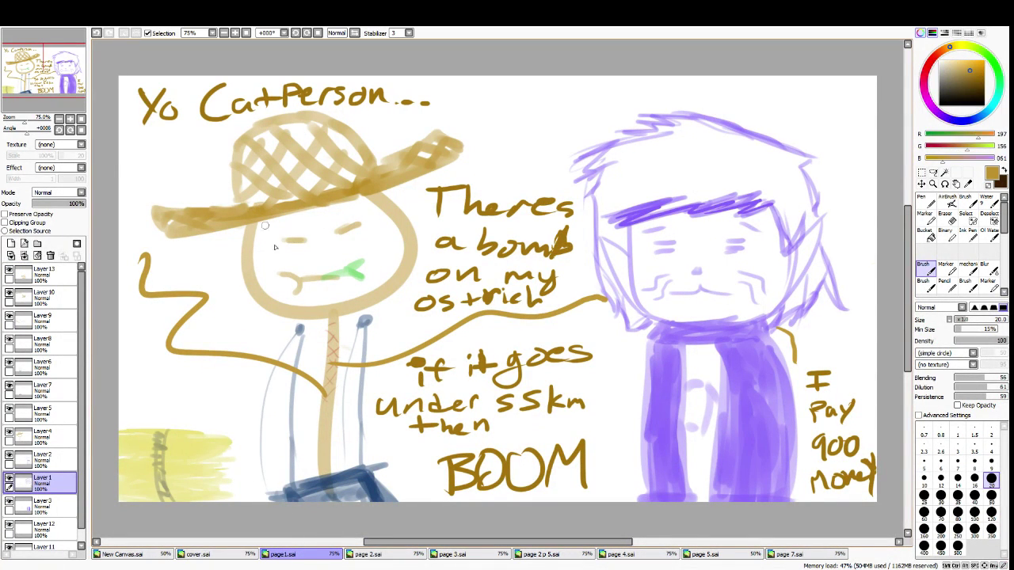
pyautogui.click(821, 557)
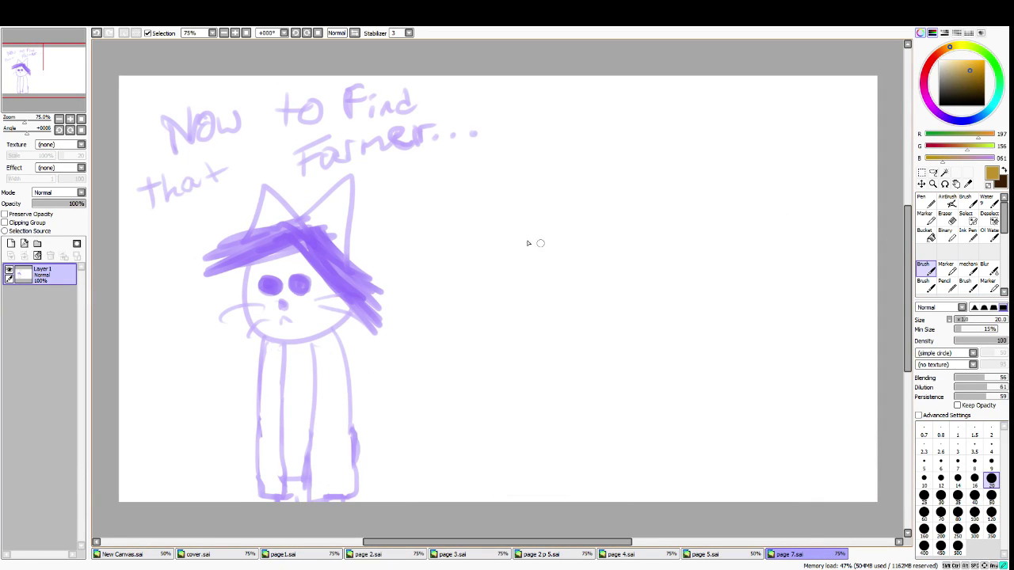
# Draw the farmer's round head and a slanting body line in golden brown right of Catman
pyautogui.moveTo(547, 220)
pyautogui.mouseDown()
pyautogui.moveTo(593, 226)
pyautogui.moveTo(556, 224)
pyautogui.moveTo(550, 200)
pyautogui.mouseUp()
pyautogui.hotkey('ctrl', 'z')
pyautogui.moveTo(558, 302); pyautogui.dragTo(596, 451)
# Draw two long wavy arms stretching out from either side of the farmer's body
pyautogui.moveTo(530, 356); pyautogui.dragTo(385, 204)
pyautogui.hotkey('ctrl', 'z')
pyautogui.moveTo(563, 361)
pyautogui.mouseDown()
pyautogui.moveTo(446, 278)
pyautogui.moveTo(379, 198)
pyautogui.mouseUp()
pyautogui.hotkey('ctrl', 'z')
pyautogui.moveTo(552, 365)
pyautogui.mouseDown()
pyautogui.moveTo(436, 284)
pyautogui.moveTo(376, 193)
pyautogui.moveTo(464, 346)
pyautogui.moveTo(555, 364)
pyautogui.moveTo(670, 326)
pyautogui.mouseUp()
pyautogui.hotkey('ctrl', 'z')
pyautogui.hotkey('ctrl', 'z')
pyautogui.moveTo(573, 354)
pyautogui.mouseDown()
pyautogui.moveTo(629, 341)
pyautogui.moveTo(673, 401)
pyautogui.moveTo(772, 453)
pyautogui.mouseUp()
# Draw the farmer's two legs from the end of the body line to the canvas's lower edge
pyautogui.moveTo(591, 442); pyautogui.dragTo(625, 510)
pyautogui.hotkey('ctrl', 'z')
pyautogui.moveTo(591, 444)
pyautogui.mouseDown()
pyautogui.moveTo(593, 502)
pyautogui.moveTo(651, 512)
pyautogui.mouseUp()
pyautogui.hotkey('ctrl', 'z')
pyautogui.moveTo(591, 441); pyautogui.dragTo(648, 500)
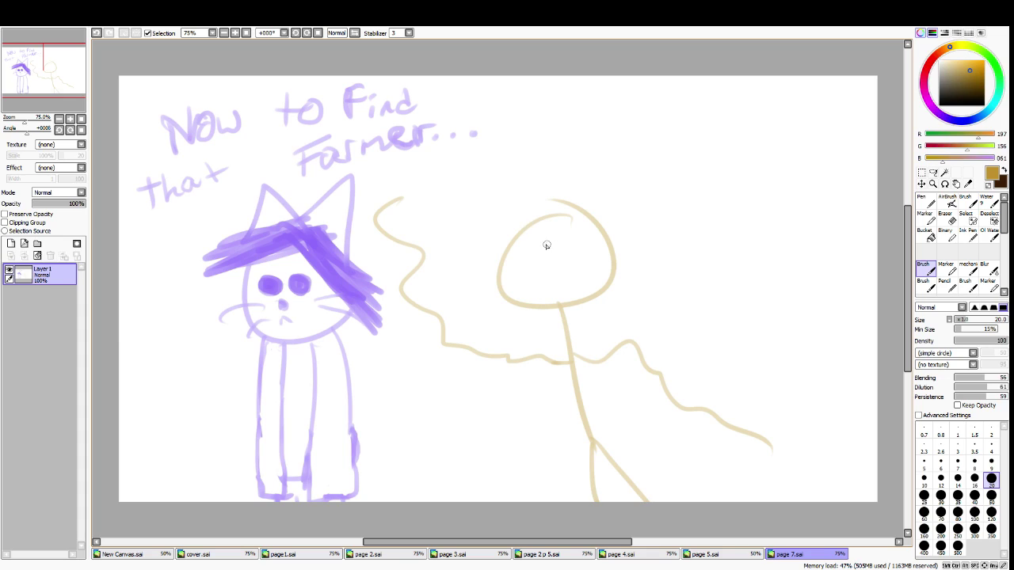
# Draw the farmer's tilted hat with a wide slanting brim and a cross-hatched crown on top of his head
pyautogui.moveTo(497, 243); pyautogui.dragTo(594, 209)
pyautogui.hotkey('ctrl', 'z')
pyautogui.moveTo(482, 235); pyautogui.dragTo(615, 215)
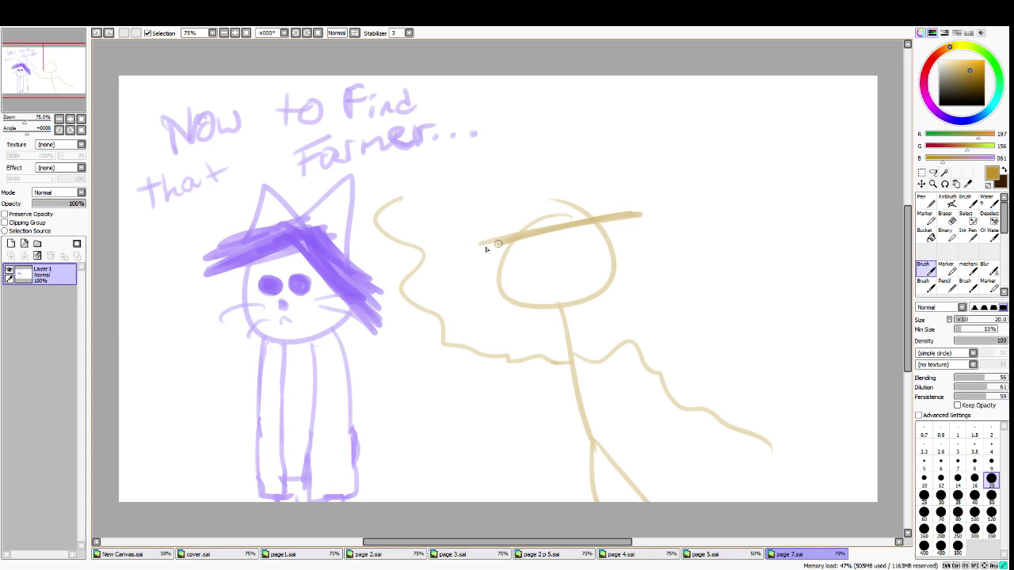
pyautogui.moveTo(466, 251); pyautogui.dragTo(679, 210)
pyautogui.moveTo(507, 221)
pyautogui.mouseDown()
pyautogui.moveTo(547, 187)
pyautogui.moveTo(582, 198)
pyautogui.moveTo(597, 218)
pyautogui.moveTo(670, 198)
pyautogui.mouseUp()
pyautogui.moveTo(517, 229)
pyautogui.mouseDown()
pyautogui.moveTo(452, 231)
pyautogui.moveTo(458, 255)
pyautogui.mouseUp()
pyautogui.moveTo(531, 211)
pyautogui.mouseDown()
pyautogui.moveTo(562, 201)
pyautogui.moveTo(567, 210)
pyautogui.moveTo(558, 224)
pyautogui.moveTo(501, 220)
pyautogui.moveTo(517, 219)
pyautogui.moveTo(514, 200)
pyautogui.moveTo(583, 209)
pyautogui.mouseUp()
pyautogui.moveTo(474, 234)
pyautogui.mouseDown()
pyautogui.moveTo(670, 208)
pyautogui.moveTo(647, 208)
pyautogui.moveTo(666, 201)
pyautogui.moveTo(445, 244)
pyautogui.moveTo(484, 240)
pyautogui.moveTo(460, 252)
pyautogui.mouseUp()
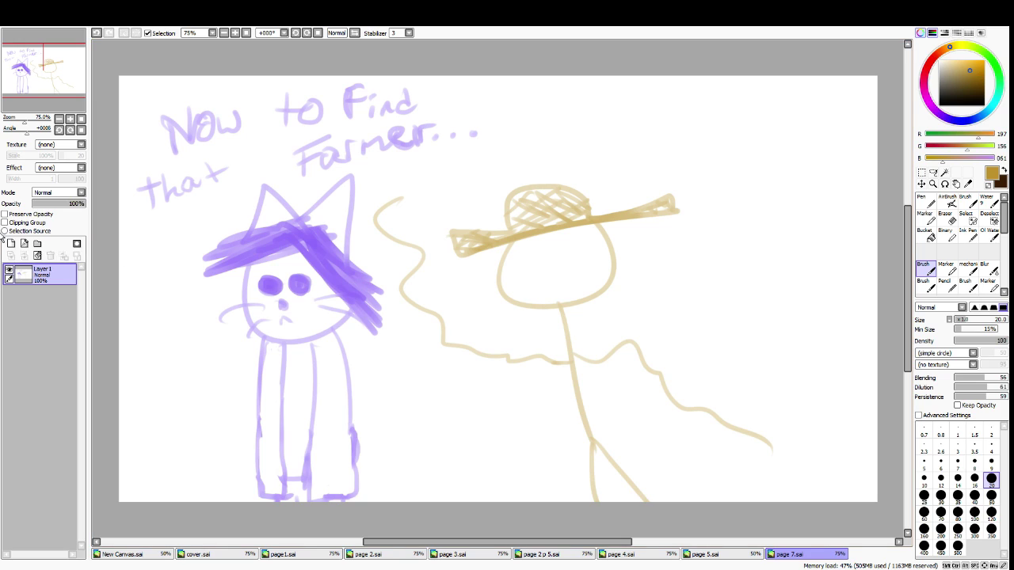
# Add a new layer, pick up the ostrich head's pink on cover.sai and return to page 7.sai
pyautogui.click(11, 244)
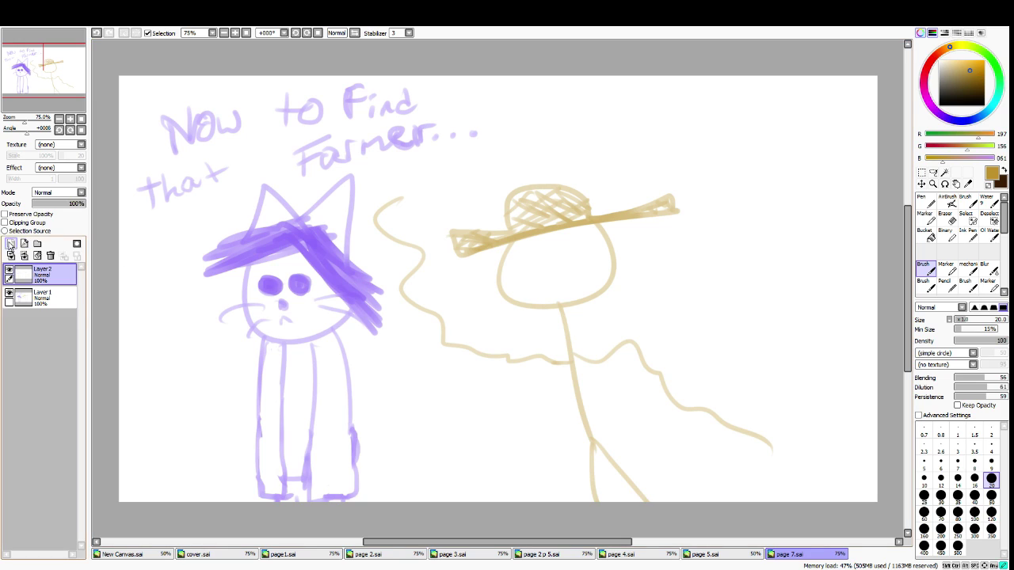
pyautogui.click(255, 553)
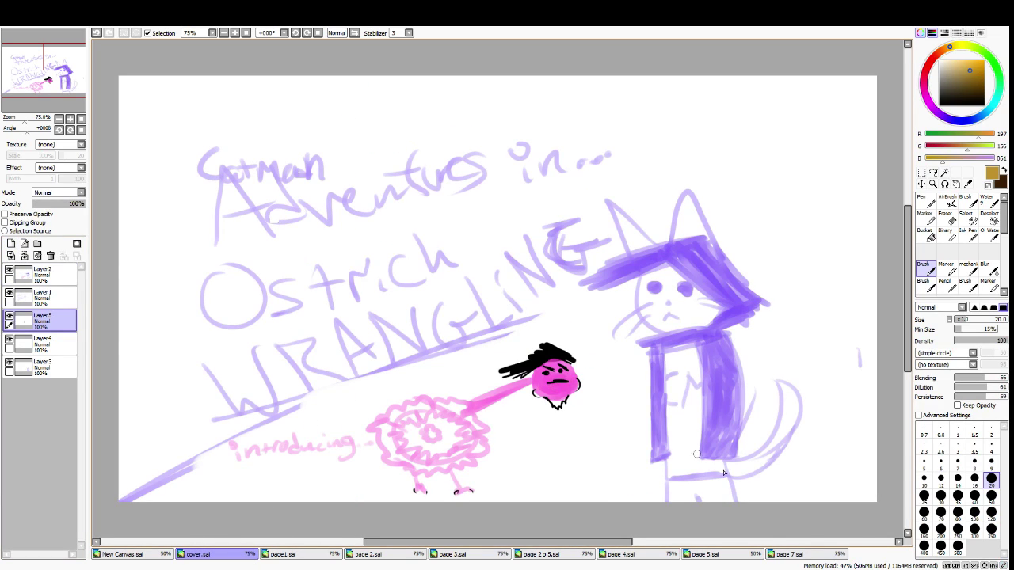
pyautogui.keyDown('alt'); pyautogui.click(546, 387); pyautogui.keyUp('alt')
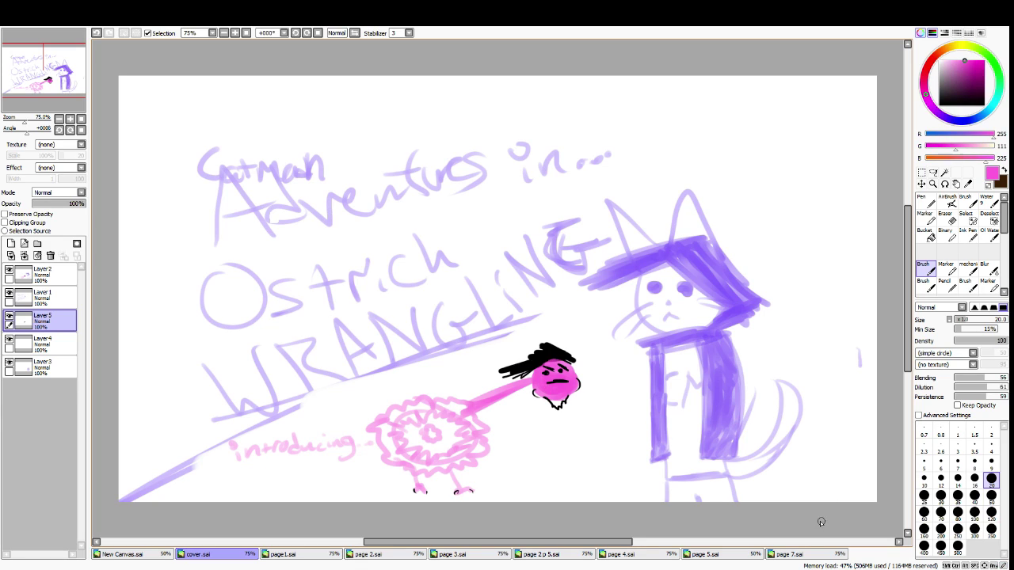
pyautogui.click(818, 553)
# Draw the pink ostrich's head, neck and partial body in the canvas's lower-left corner with a size 20 brush
pyautogui.click(993, 497)
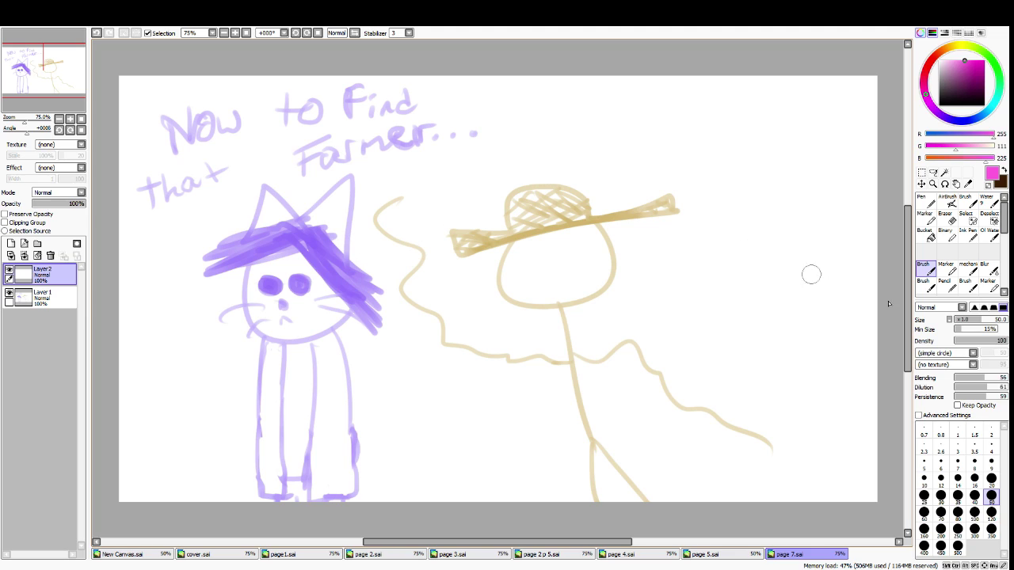
pyautogui.click(992, 479)
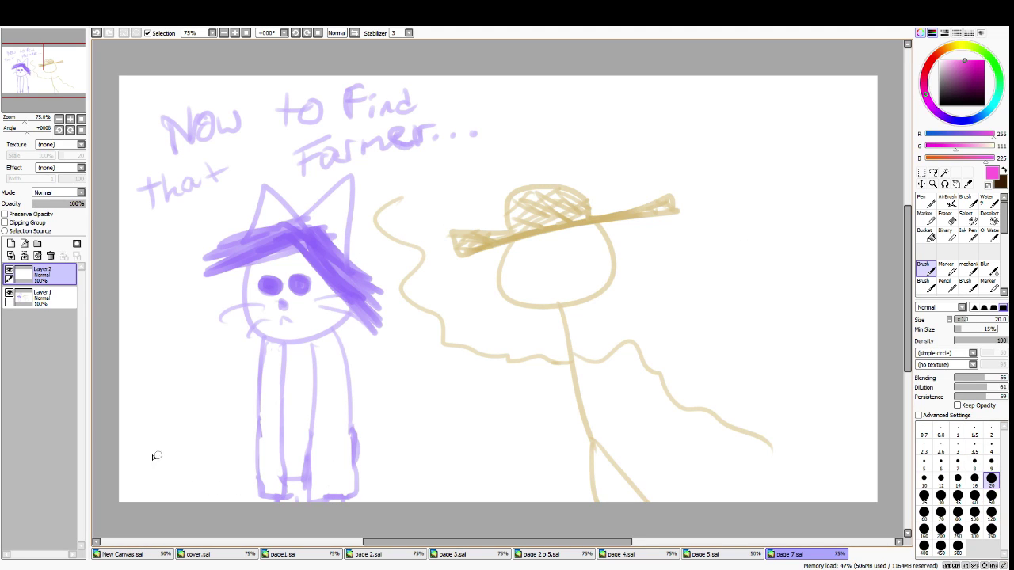
pyautogui.click(945, 215)
pyautogui.click(923, 267)
pyautogui.moveTo(151, 450)
pyautogui.mouseDown()
pyautogui.moveTo(146, 472)
pyautogui.moveTo(149, 459)
pyautogui.moveTo(162, 477)
pyautogui.moveTo(234, 501)
pyautogui.moveTo(218, 497)
pyautogui.moveTo(243, 492)
pyautogui.moveTo(196, 487)
pyautogui.moveTo(215, 490)
pyautogui.mouseUp()
pyautogui.hotkey('ctrl', 'z')
pyautogui.hotkey('ctrl', 'z')
pyautogui.moveTo(144, 468)
pyautogui.mouseDown()
pyautogui.moveTo(253, 499)
pyautogui.moveTo(214, 487)
pyautogui.moveTo(238, 496)
pyautogui.mouseUp()
# Draw the pink ostrich's hair, crossed-out eyes and jagged beak in black with the Pen at size 9
pyautogui.moveTo(944, 100); pyautogui.dragTo(936, 107)
pyautogui.click(922, 198)
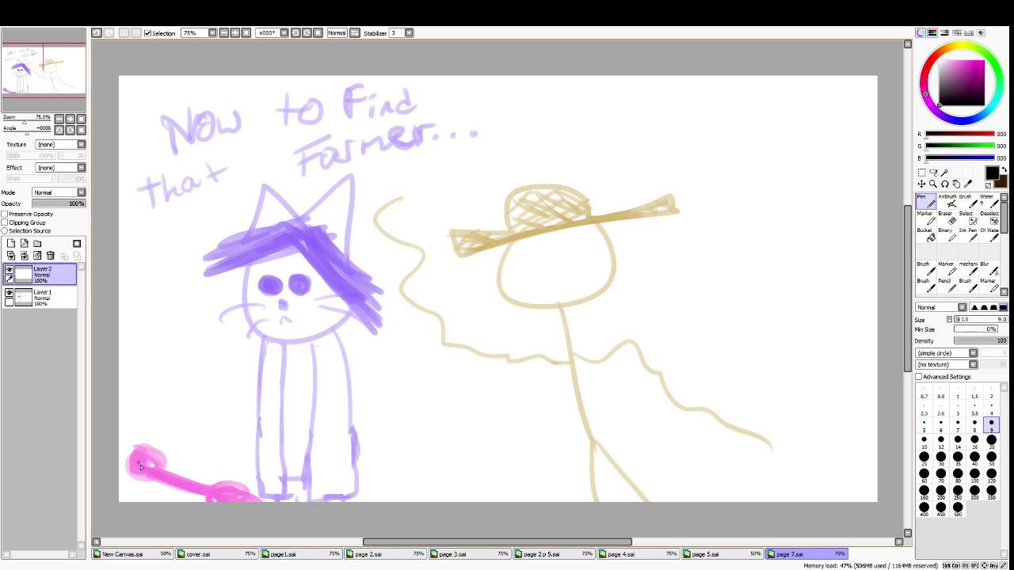
pyautogui.moveTo(142, 447); pyautogui.dragTo(157, 457)
pyautogui.moveTo(154, 450)
pyautogui.mouseDown()
pyautogui.moveTo(148, 459)
pyautogui.moveTo(136, 445)
pyautogui.mouseUp()
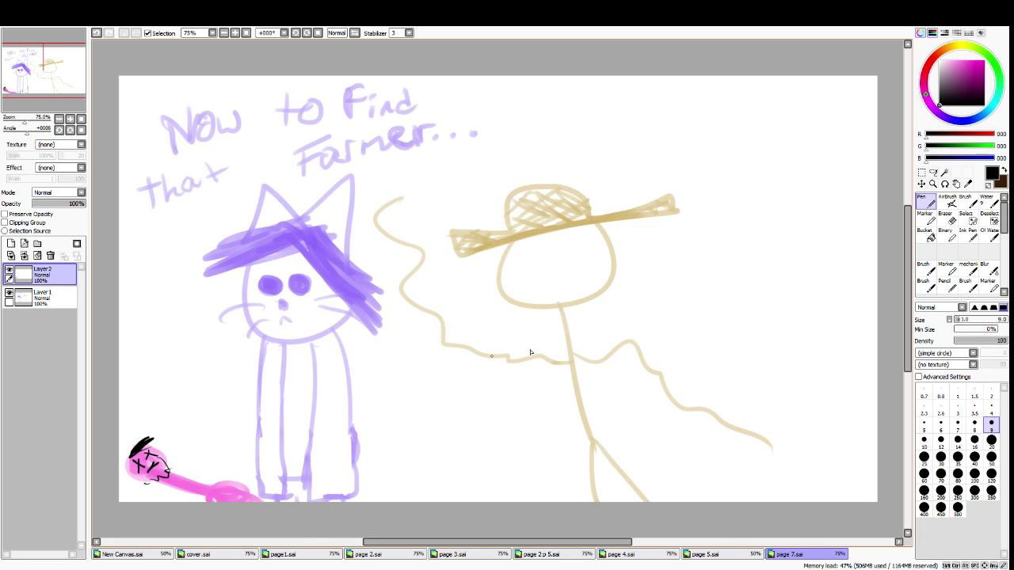
# Set the Pen to size 20 and choose a dark red colour, RGB 156, 1, 54
pyautogui.click(990, 440)
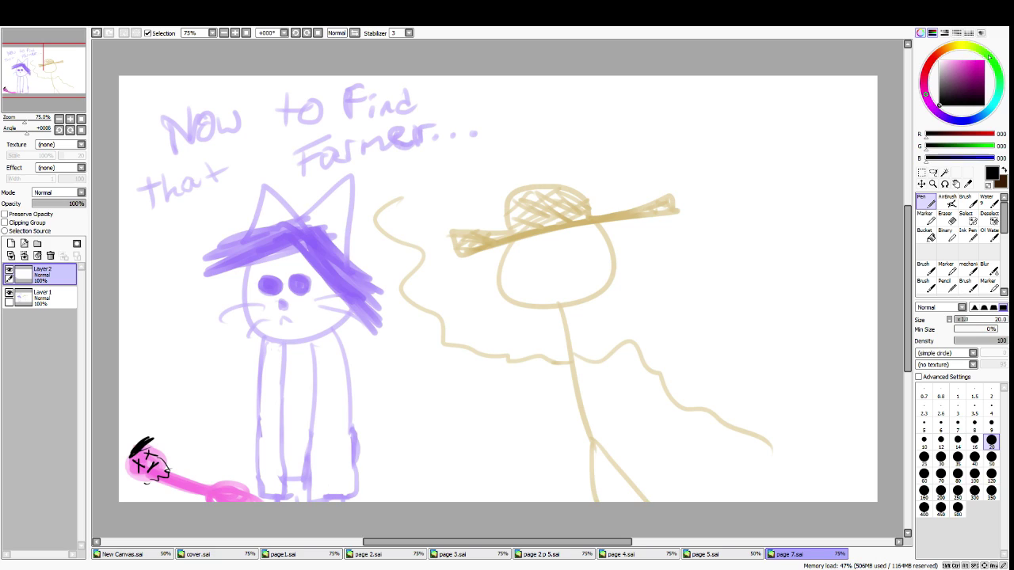
pyautogui.moveTo(978, 57); pyautogui.dragTo(924, 61)
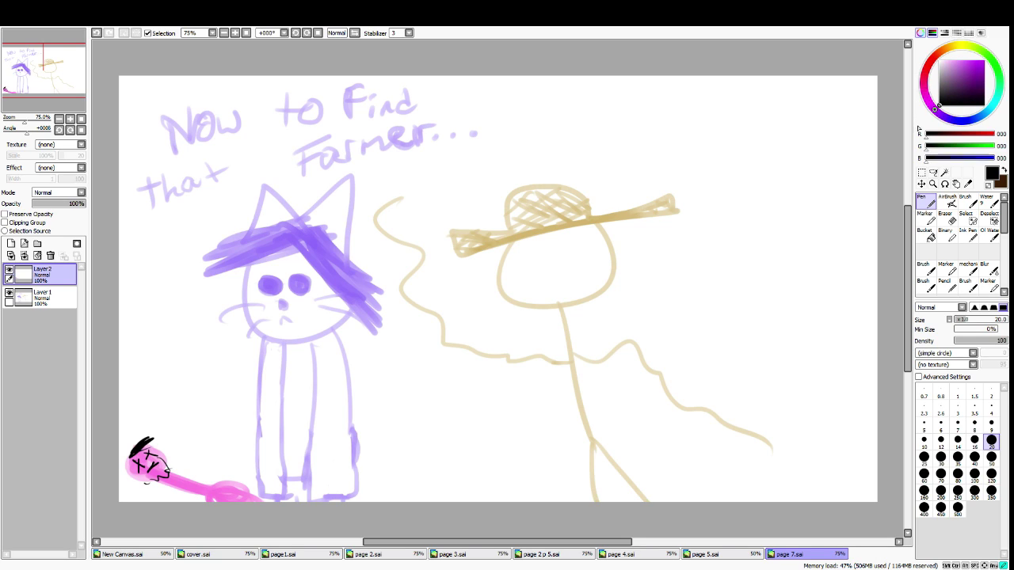
pyautogui.moveTo(928, 108); pyautogui.dragTo(922, 114)
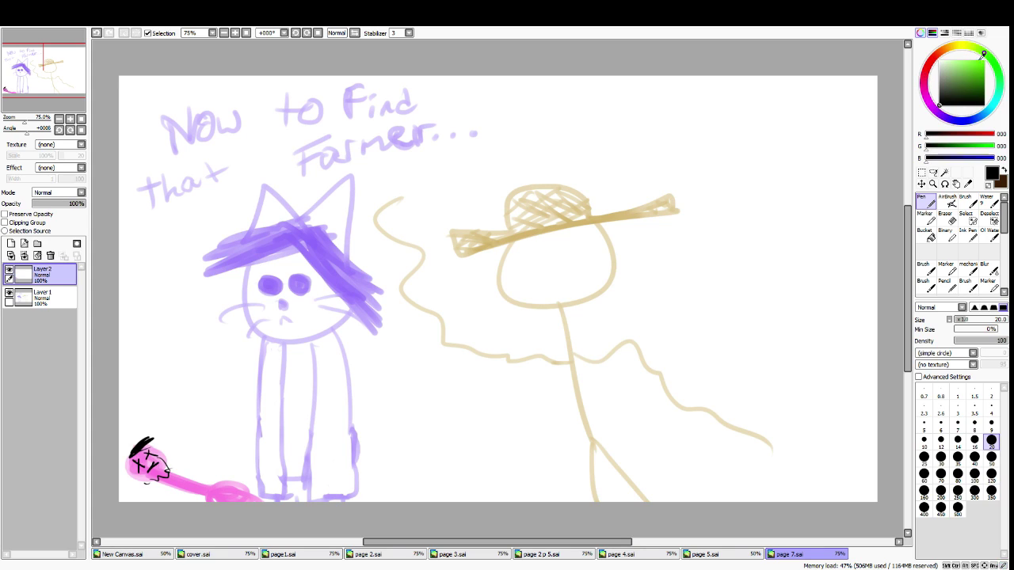
pyautogui.click(961, 63)
pyautogui.moveTo(965, 57); pyautogui.dragTo(984, 77)
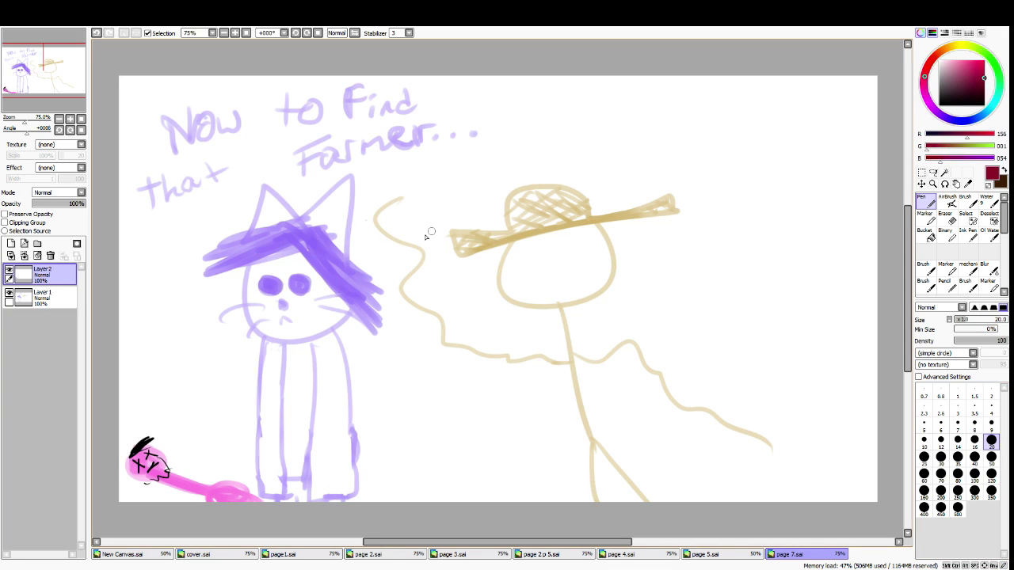
# Draw a second ostrich in dark red between Catman and the farmer, with a filled head, thick neck and scalloped body
pyautogui.moveTo(409, 196)
pyautogui.mouseDown()
pyautogui.moveTo(434, 213)
pyautogui.moveTo(419, 198)
pyautogui.moveTo(411, 206)
pyautogui.moveTo(389, 269)
pyautogui.mouseUp()
pyautogui.hotkey('ctrl', 'z')
pyautogui.hotkey('ctrl', 'z')
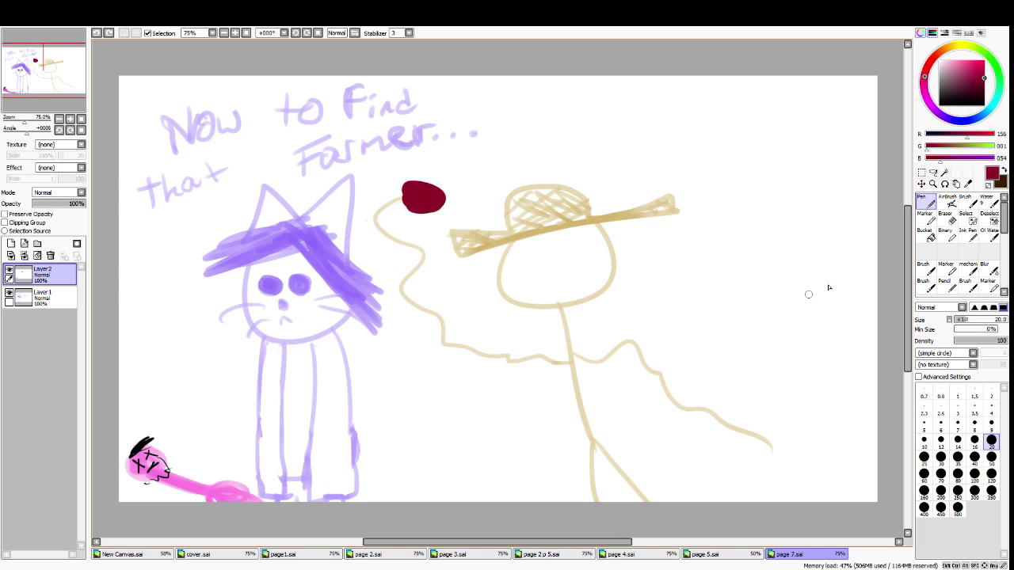
pyautogui.click(925, 270)
pyautogui.moveTo(434, 194)
pyautogui.mouseDown()
pyautogui.moveTo(408, 204)
pyautogui.moveTo(428, 200)
pyautogui.moveTo(388, 281)
pyautogui.moveTo(420, 209)
pyautogui.moveTo(409, 293)
pyautogui.moveTo(393, 315)
pyautogui.moveTo(416, 315)
pyautogui.mouseUp()
pyautogui.hotkey('ctrl', 'z')
pyautogui.moveTo(394, 280)
pyautogui.mouseDown()
pyautogui.moveTo(419, 283)
pyautogui.moveTo(417, 294)
pyautogui.moveTo(356, 276)
pyautogui.moveTo(372, 295)
pyautogui.moveTo(365, 315)
pyautogui.moveTo(385, 324)
pyautogui.moveTo(426, 316)
pyautogui.moveTo(430, 299)
pyautogui.moveTo(395, 269)
pyautogui.moveTo(411, 290)
pyautogui.mouseUp()
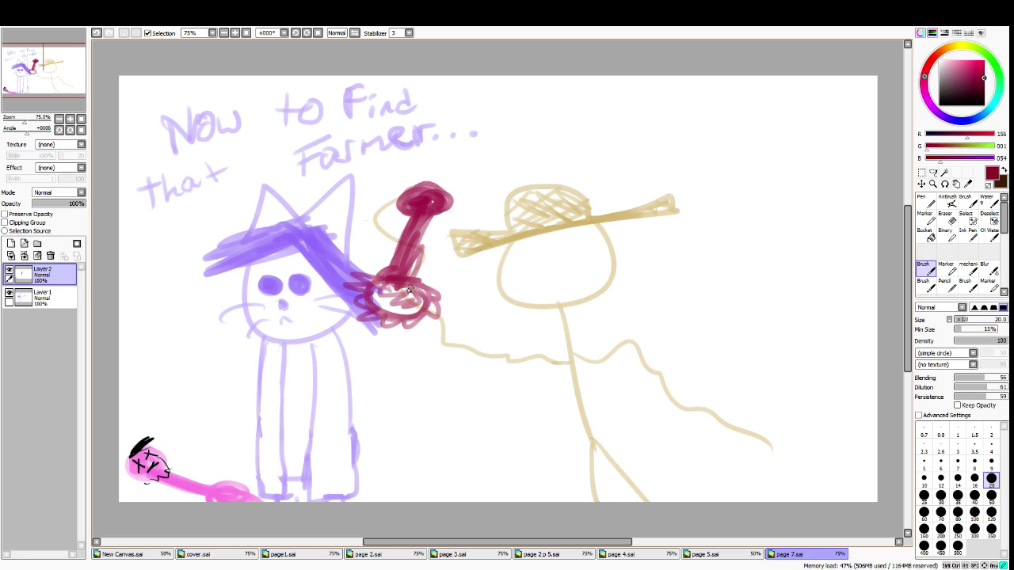
# Select the dark red ostrich, shrink it and move it up beside Catman's ear at the farmer's outstretched hand
pyautogui.click(922, 173)
pyautogui.moveTo(316, 165); pyautogui.dragTo(486, 361)
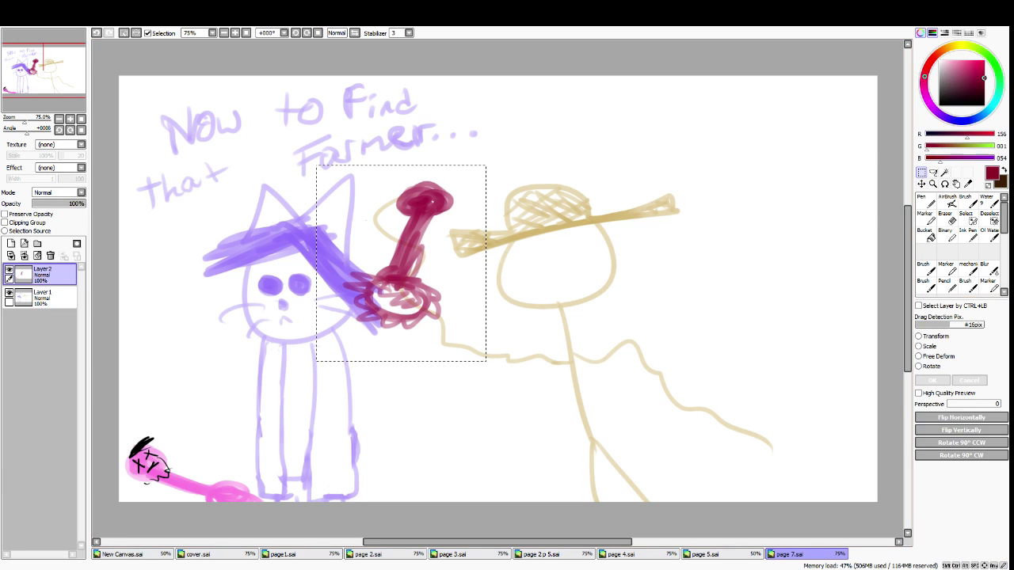
pyautogui.click(927, 335)
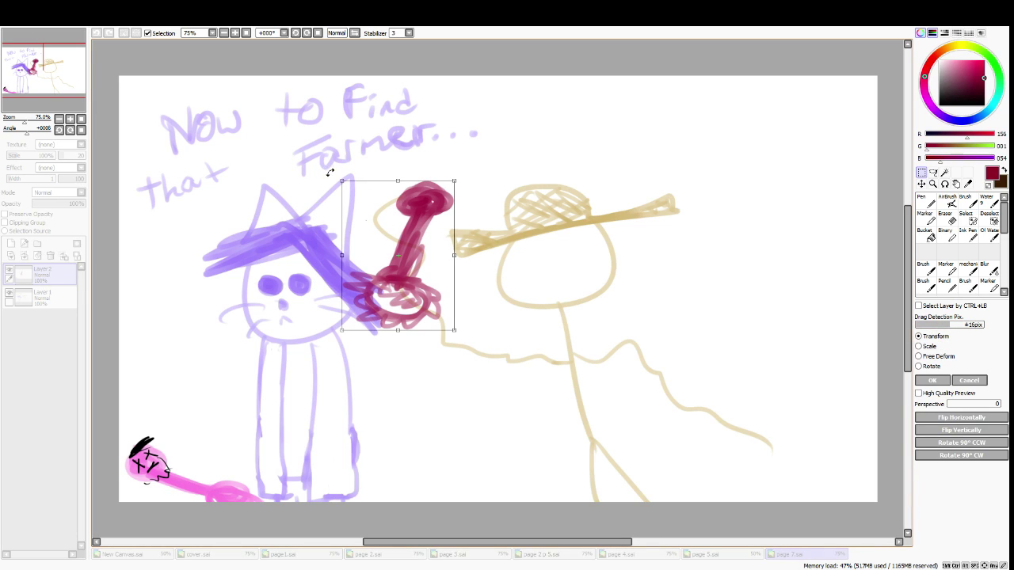
pyautogui.moveTo(342, 180); pyautogui.dragTo(393, 228)
pyautogui.moveTo(450, 262); pyautogui.dragTo(417, 215)
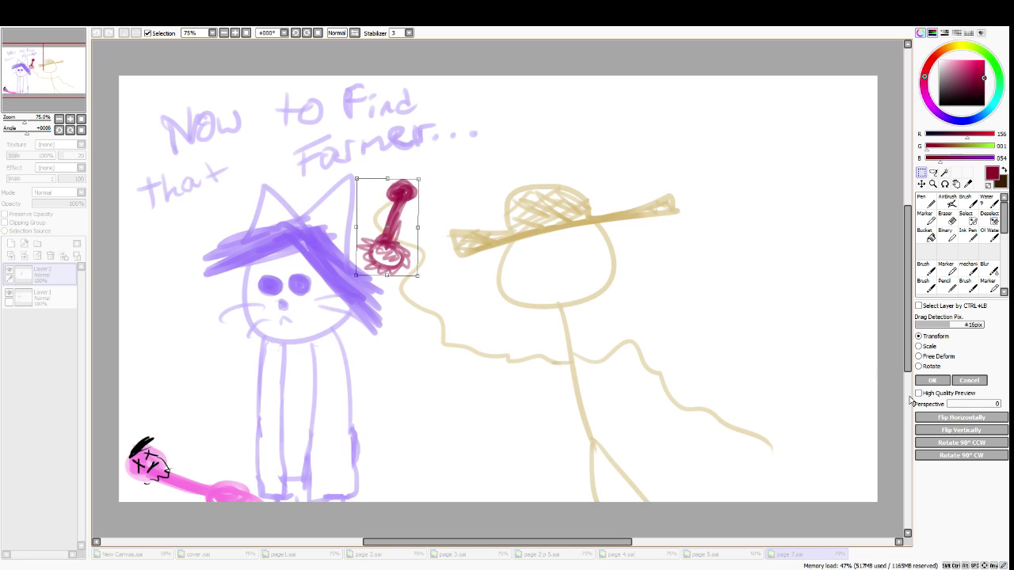
pyautogui.click(932, 380)
# Clear the selection and draw two small clawed legs on the dark red ostrich's body with the Brush
pyautogui.click(923, 263)
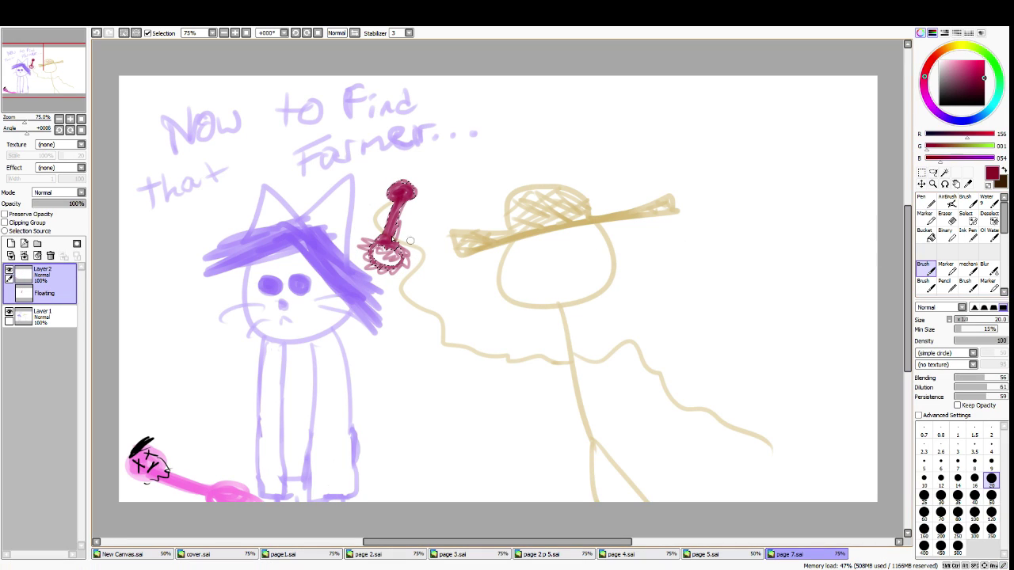
pyautogui.click(922, 172)
pyautogui.click(818, 215)
pyautogui.click(923, 208)
pyautogui.moveTo(379, 269); pyautogui.dragTo(395, 292)
pyautogui.hotkey('ctrl', 'z')
pyautogui.click(922, 266)
pyautogui.moveTo(402, 252)
pyautogui.mouseDown()
pyautogui.moveTo(429, 255)
pyautogui.moveTo(434, 241)
pyautogui.moveTo(424, 258)
pyautogui.moveTo(431, 265)
pyautogui.moveTo(423, 245)
pyautogui.moveTo(413, 255)
pyautogui.moveTo(425, 276)
pyautogui.mouseUp()
pyautogui.hotkey('ctrl', 'z')
# Repaint the dark red ostrich's head as a larger solid oval
pyautogui.moveTo(396, 206)
pyautogui.mouseDown()
pyautogui.moveTo(402, 190)
pyautogui.moveTo(409, 196)
pyautogui.moveTo(388, 196)
pyautogui.moveTo(408, 190)
pyautogui.moveTo(387, 192)
pyautogui.moveTo(418, 179)
pyautogui.moveTo(417, 193)
pyautogui.moveTo(383, 189)
pyautogui.moveTo(389, 194)
pyautogui.mouseUp()
pyautogui.hotkey('ctrl', 'z')
pyautogui.hotkey('ctrl', 'z')
pyautogui.hotkey('ctrl', 'z')
pyautogui.hotkey('ctrl', 'z')
pyautogui.hotkey('ctrl', 'z')
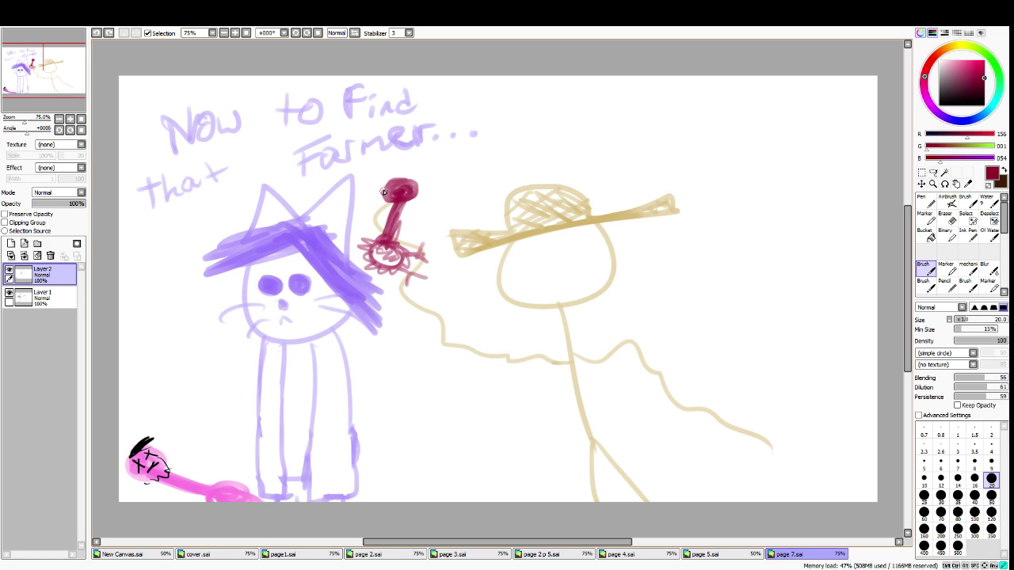
pyautogui.moveTo(414, 188)
pyautogui.mouseDown()
pyautogui.moveTo(400, 195)
pyautogui.moveTo(421, 195)
pyautogui.mouseUp()
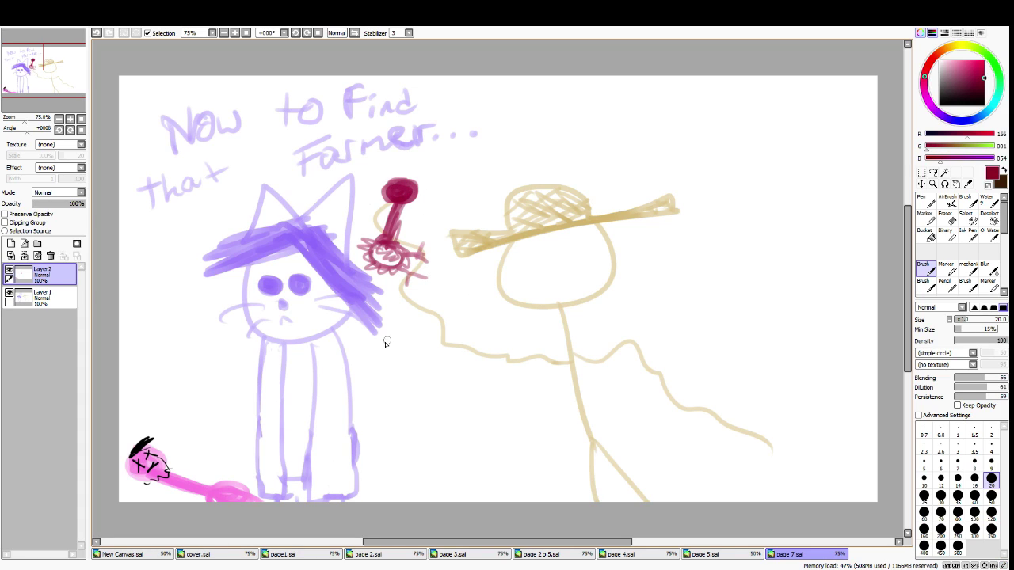
# Erase the end of the farmer's arm behind the dark red ostrich on Layer1 with a size 50 Eraser
pyautogui.click(42, 295)
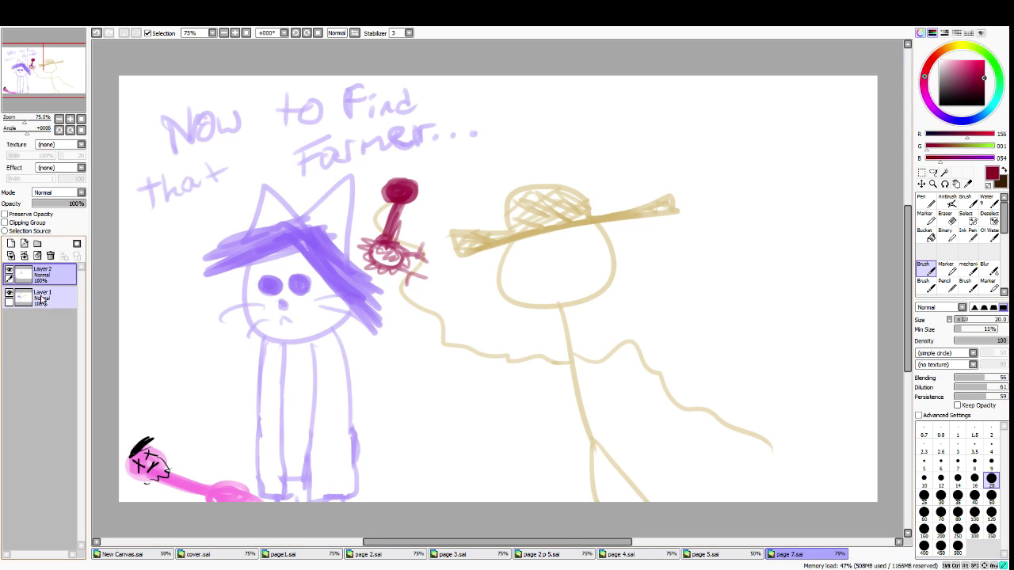
pyautogui.click(8, 293)
pyautogui.click(9, 293)
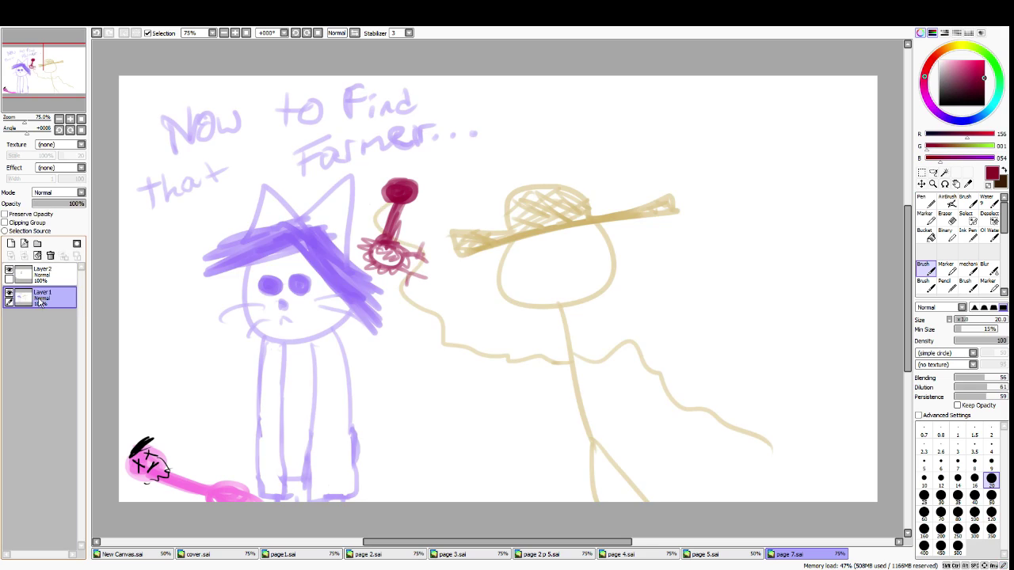
pyautogui.click(946, 217)
pyautogui.click(990, 457)
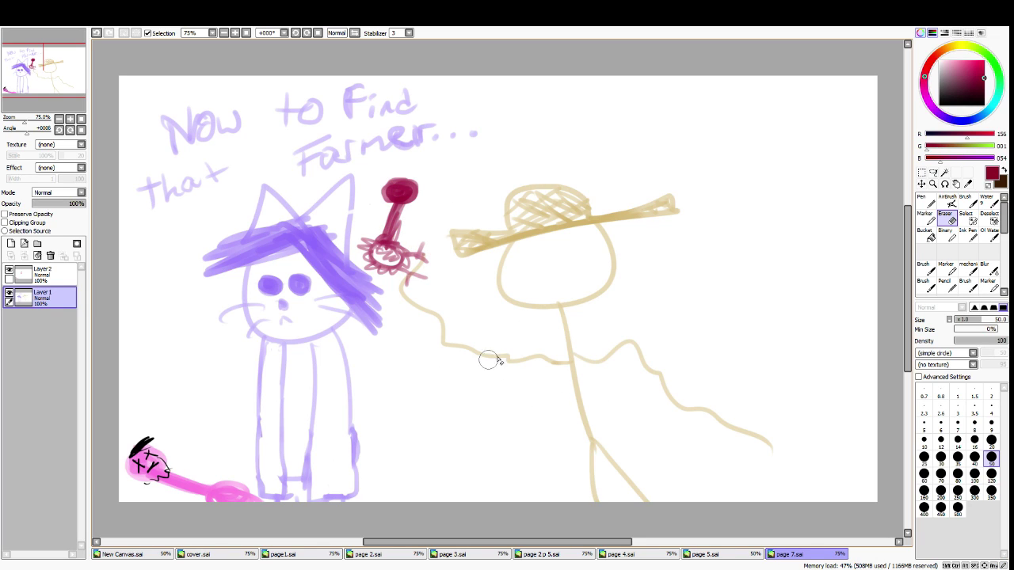
# Pick up the golden brown of the farmer's hat brim on page1.sai and go back to page 7.sai
pyautogui.press('n')
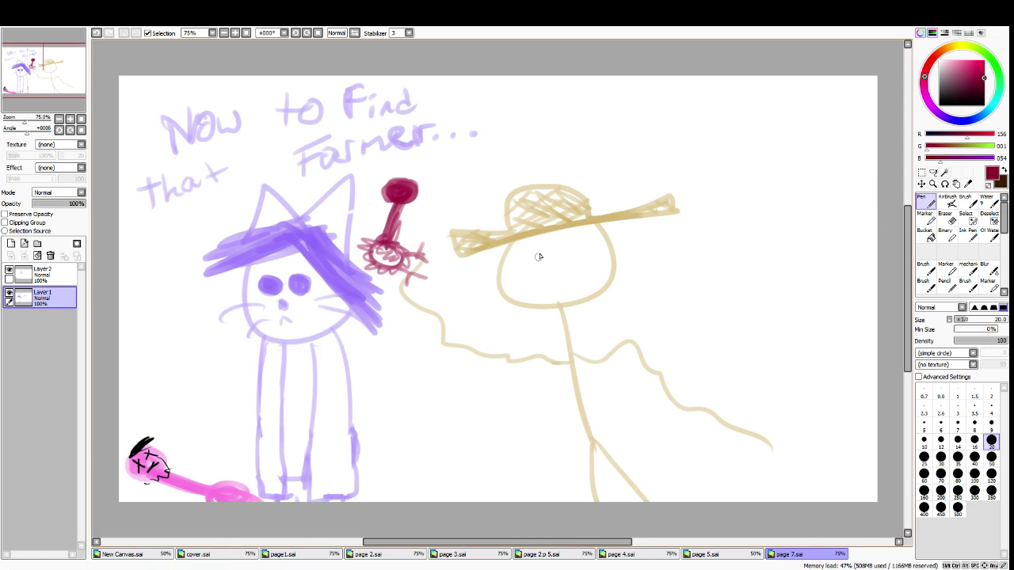
pyautogui.click(230, 554)
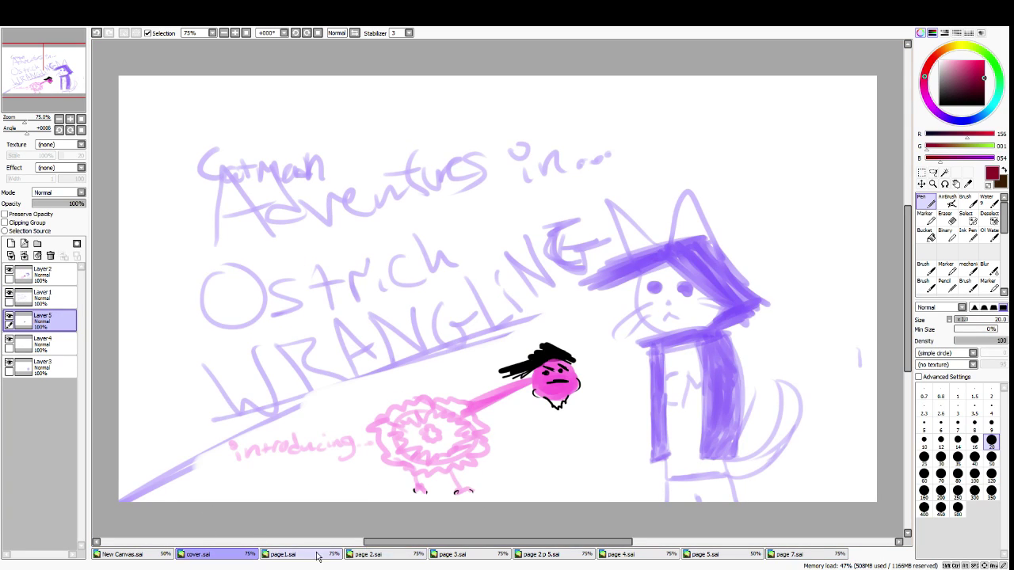
pyautogui.hotkey('ctrl', 'Tab')
pyautogui.keyDown('alt'); pyautogui.click(263, 210); pyautogui.keyUp('alt')
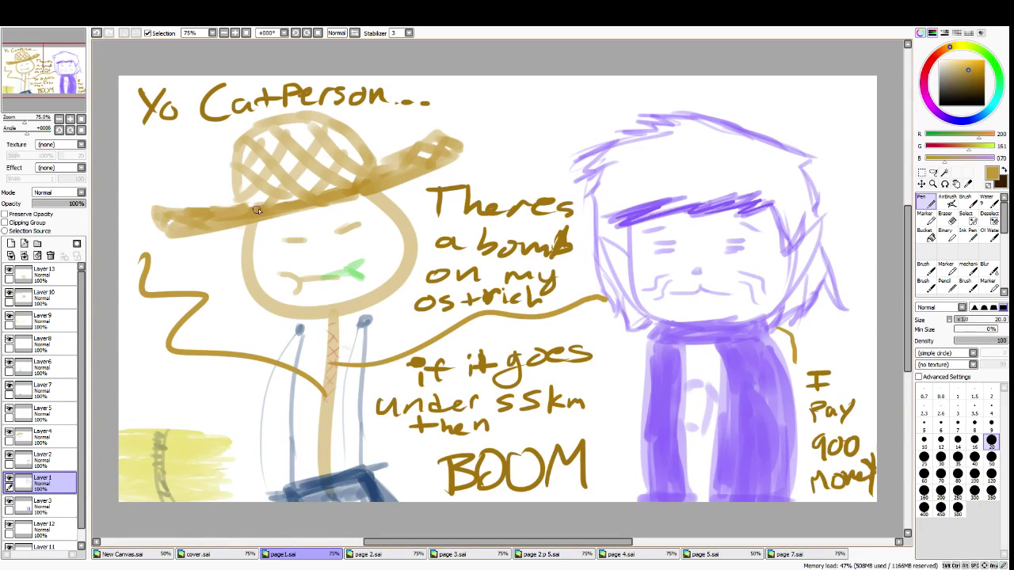
pyautogui.click(788, 554)
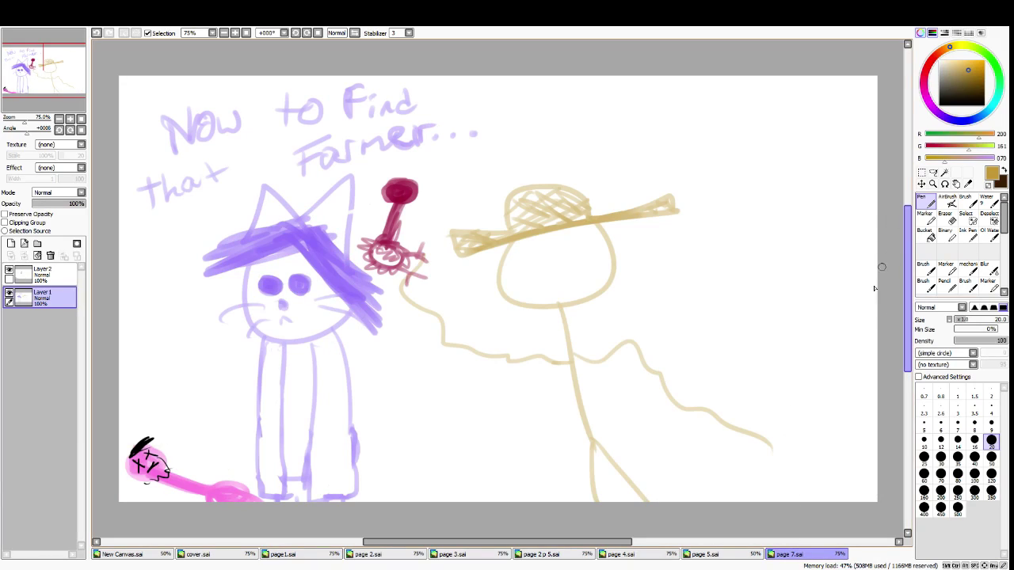
# Draw the farmer's angry slanted eyebrows and filled oval eyes with the Brush
pyautogui.moveTo(521, 244)
pyautogui.mouseDown()
pyautogui.moveTo(542, 263)
pyautogui.moveTo(587, 237)
pyautogui.moveTo(581, 251)
pyautogui.mouseUp()
pyautogui.hotkey('ctrl', 'z')
pyautogui.press('b')
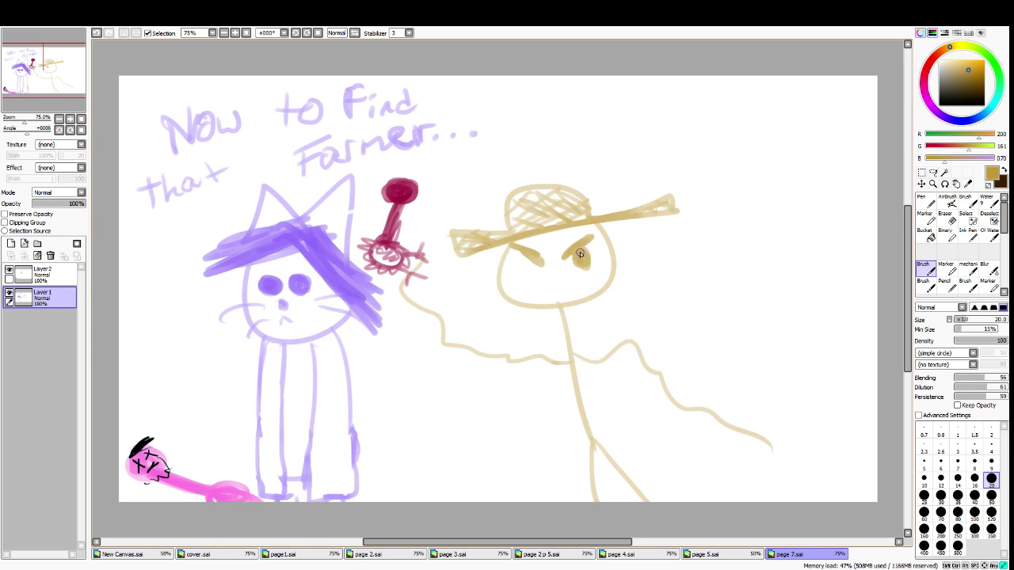
pyautogui.moveTo(519, 255)
pyautogui.mouseDown()
pyautogui.moveTo(527, 271)
pyautogui.moveTo(528, 260)
pyautogui.moveTo(555, 255)
pyautogui.moveTo(548, 262)
pyautogui.moveTo(570, 275)
pyautogui.moveTo(558, 266)
pyautogui.moveTo(527, 274)
pyautogui.mouseUp()
pyautogui.hotkey('ctrl', 'z')
pyautogui.hotkey('ctrl', 'z')
pyautogui.hotkey('ctrl', 'z')
pyautogui.hotkey('ctrl', 'z')
pyautogui.hotkey('ctrl', 'z')
pyautogui.hotkey('ctrl', 'z')
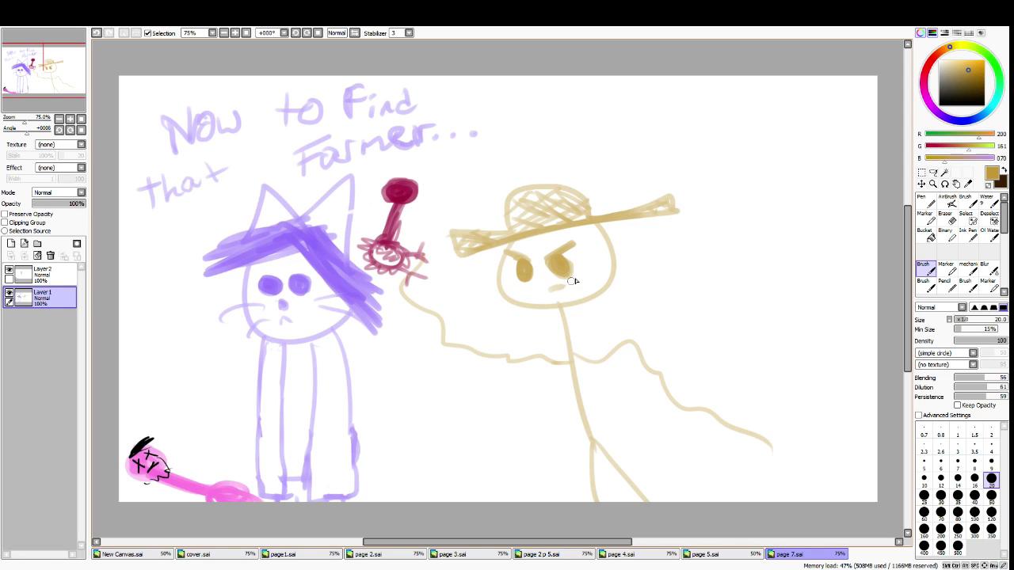
# Draw the farmer's mouth as a short slanting line below his eyes
pyautogui.hotkey('ctrl', 'z')
pyautogui.moveTo(552, 294)
pyautogui.mouseDown()
pyautogui.moveTo(592, 285)
pyautogui.moveTo(555, 294)
pyautogui.moveTo(575, 289)
pyautogui.mouseUp()
pyautogui.hotkey('ctrl', 'z')
pyautogui.hotkey('ctrl', 'z')
pyautogui.hotkey('ctrl', 'z')
pyautogui.hotkey('ctrl', 'z')
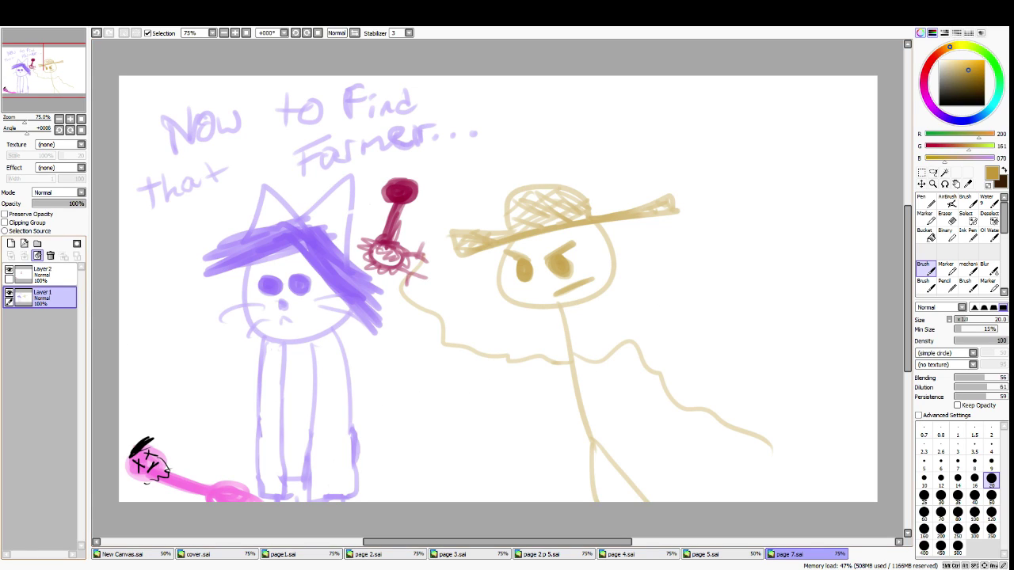
# Add a layer beneath Layer1 and pick up Catman's purple on cover.sai for page 7.sai
pyautogui.click(12, 244)
pyautogui.moveTo(35, 297); pyautogui.dragTo(35, 339)
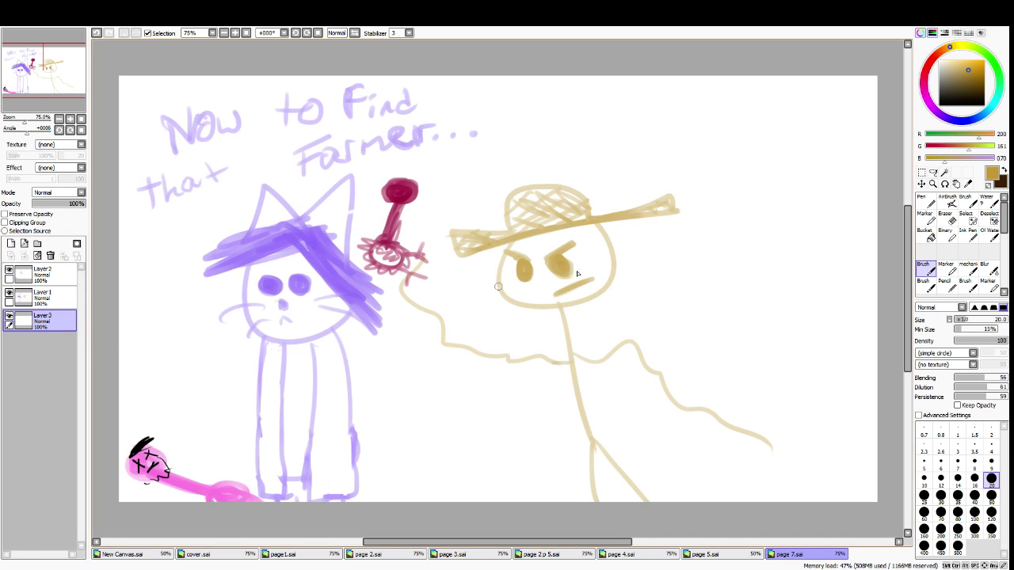
pyautogui.click(230, 561)
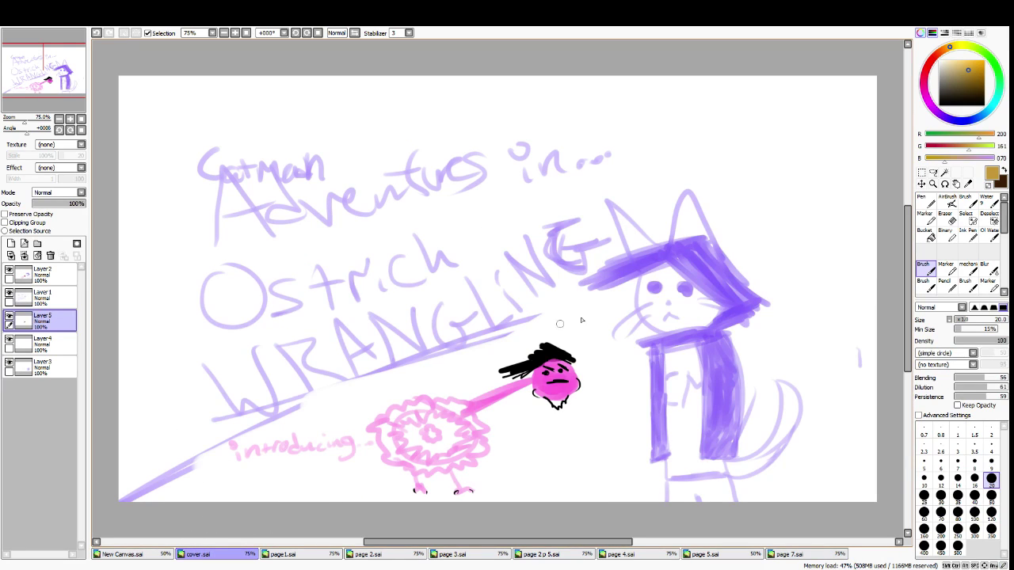
pyautogui.keyDown('alt'); pyautogui.click(640, 264); pyautogui.keyUp('alt')
pyautogui.click(789, 554)
# Fill both side panels of Catman's coat with purple using a size 50 brush
pyautogui.click(991, 495)
pyautogui.moveTo(273, 388)
pyautogui.mouseDown()
pyautogui.moveTo(268, 469)
pyautogui.moveTo(265, 444)
pyautogui.moveTo(276, 493)
pyautogui.moveTo(274, 439)
pyautogui.moveTo(285, 477)
pyautogui.moveTo(278, 373)
pyautogui.moveTo(266, 425)
pyautogui.moveTo(268, 342)
pyautogui.moveTo(272, 373)
pyautogui.moveTo(278, 345)
pyautogui.moveTo(340, 417)
pyautogui.mouseUp()
pyautogui.moveTo(332, 336)
pyautogui.mouseDown()
pyautogui.moveTo(352, 490)
pyautogui.moveTo(321, 499)
pyautogui.moveTo(324, 456)
pyautogui.moveTo(311, 501)
pyautogui.moveTo(311, 429)
pyautogui.moveTo(318, 497)
pyautogui.moveTo(326, 397)
pyautogui.moveTo(323, 500)
pyautogui.moveTo(319, 388)
pyautogui.moveTo(322, 472)
pyautogui.moveTo(314, 450)
pyautogui.moveTo(322, 408)
pyautogui.moveTo(335, 488)
pyautogui.moveTo(325, 397)
pyautogui.moveTo(351, 503)
pyautogui.moveTo(329, 408)
pyautogui.moveTo(342, 493)
pyautogui.moveTo(333, 363)
pyautogui.moveTo(317, 357)
pyautogui.moveTo(319, 406)
pyautogui.moveTo(324, 354)
pyautogui.moveTo(328, 415)
pyautogui.moveTo(322, 358)
pyautogui.mouseUp()
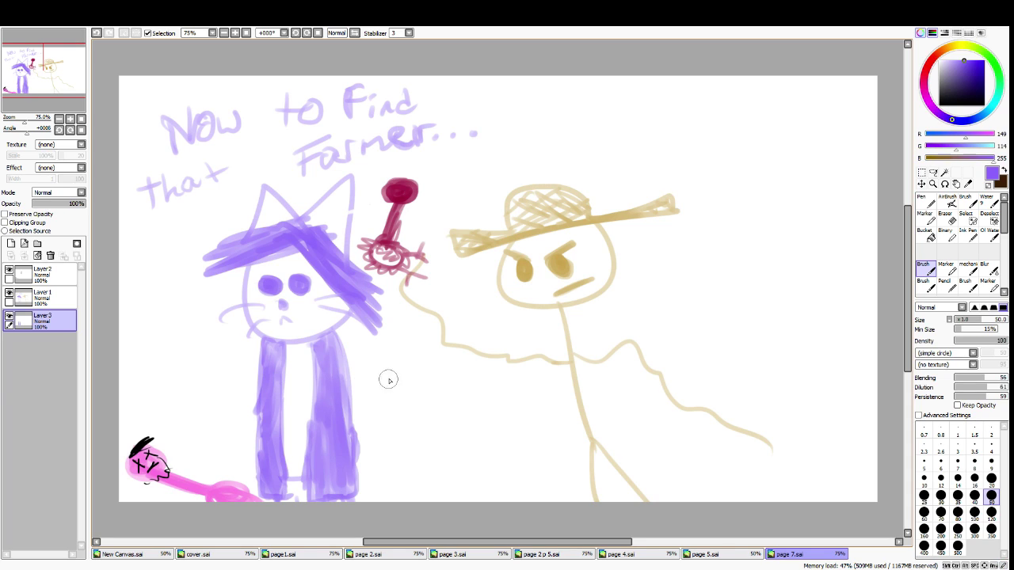
# Touch up the brim of Catman's hat on Layer1 with a size 20 brush
pyautogui.click(35, 307)
pyautogui.click(991, 477)
pyautogui.moveTo(208, 270)
pyautogui.mouseDown()
pyautogui.moveTo(303, 229)
pyautogui.moveTo(254, 245)
pyautogui.mouseUp()
pyautogui.moveTo(349, 201); pyautogui.dragTo(342, 241)
pyautogui.hotkey('ctrl', 'z')
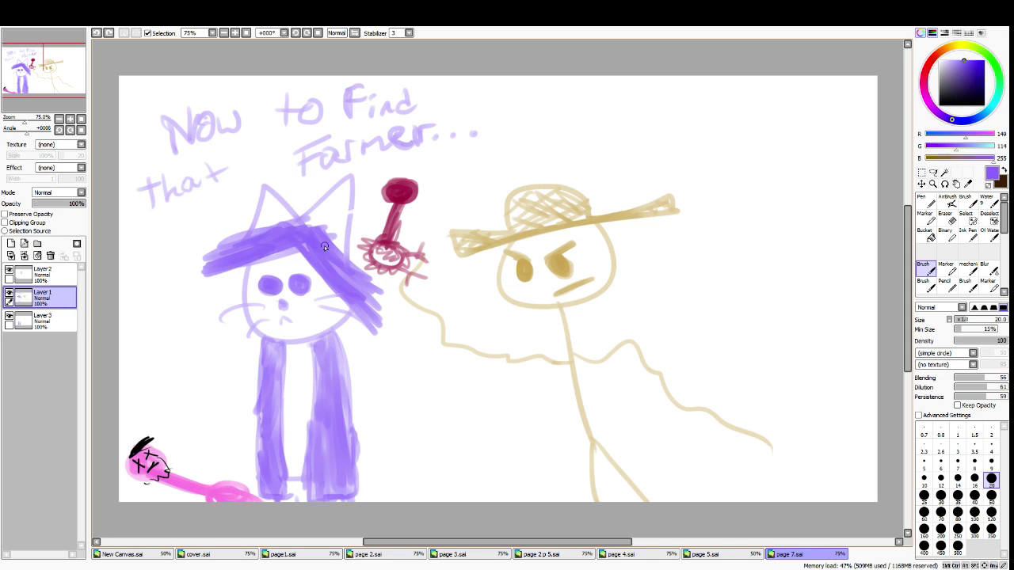
# Choose the Pen and pick up the golden brown of the farmer's hat on page1.sai for page 7.sai
pyautogui.click(923, 200)
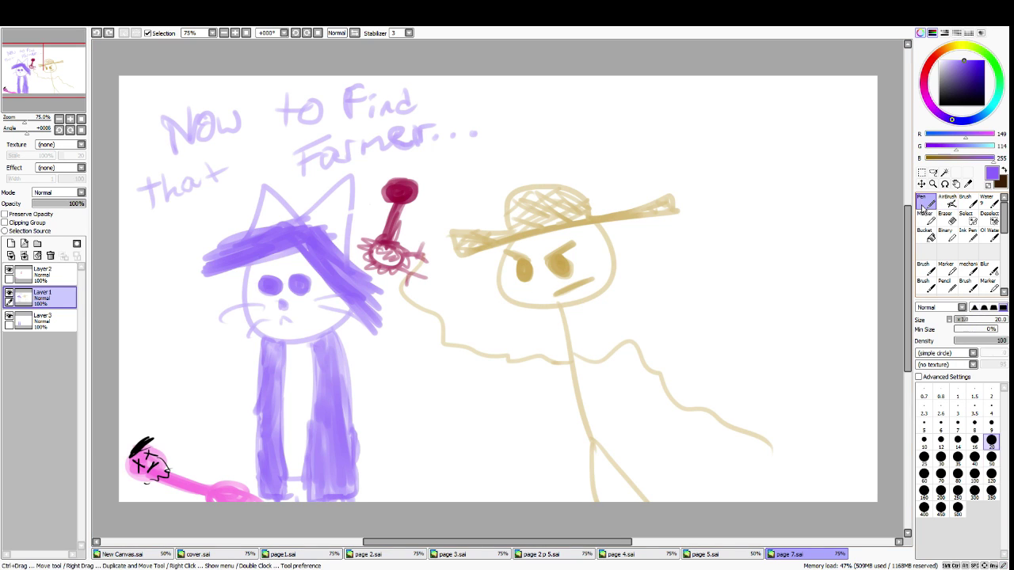
pyautogui.click(237, 553)
pyautogui.click(283, 554)
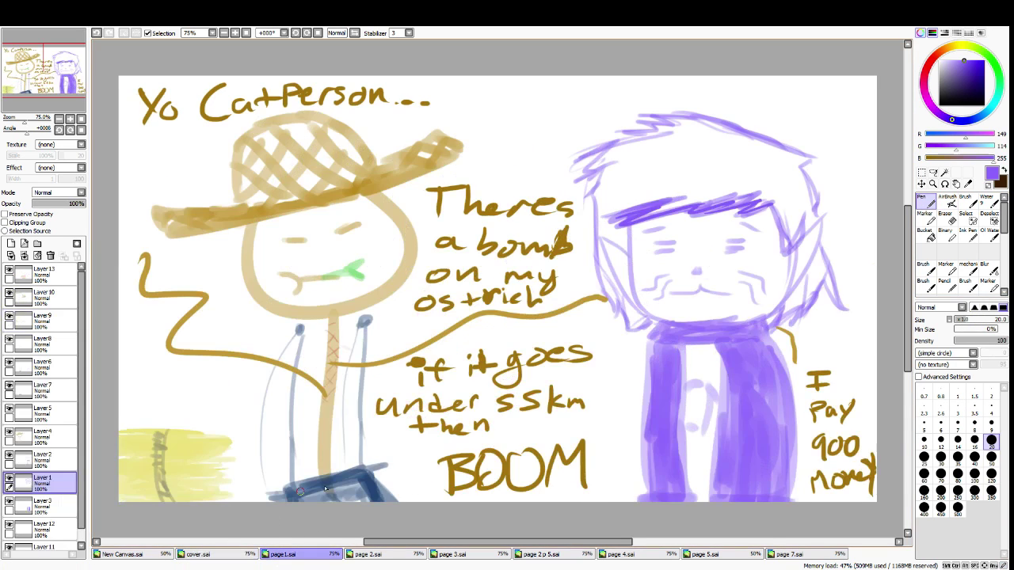
pyautogui.keyDown('alt'); pyautogui.click(252, 212); pyautogui.keyUp('alt')
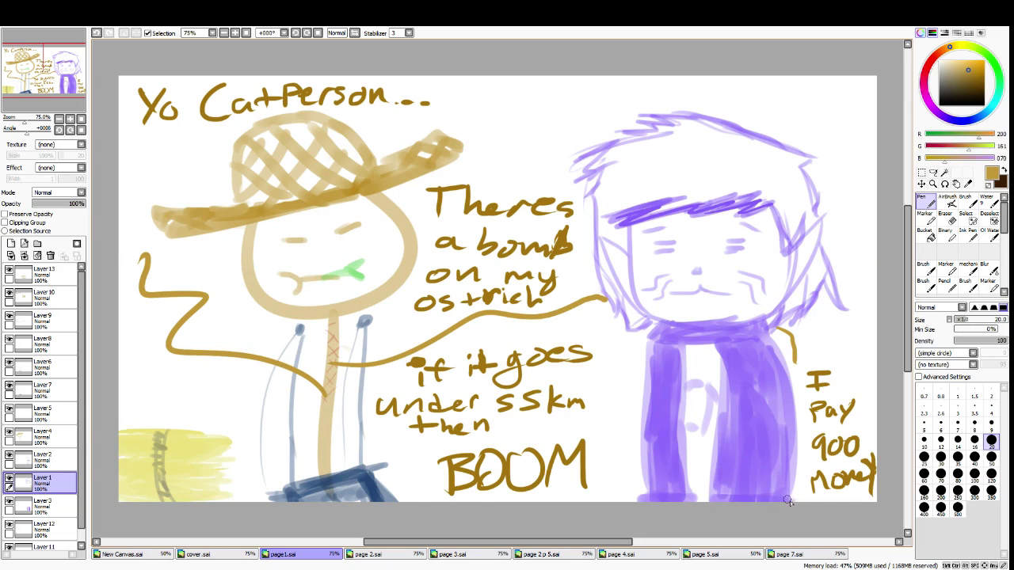
pyautogui.click(792, 553)
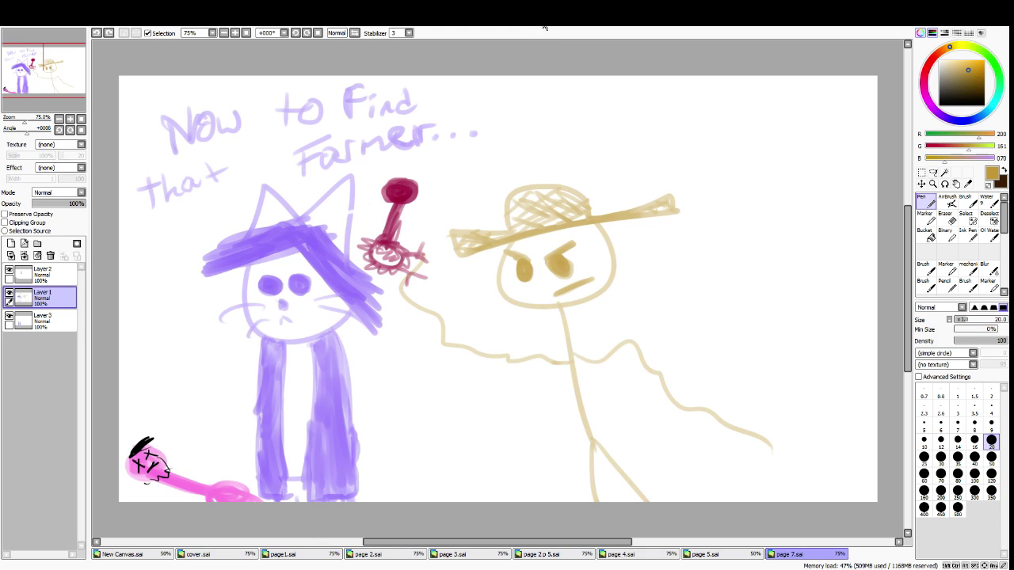
# Letter the word "GET" in golden brown above the farmer's hat
pyautogui.moveTo(744, 331)
pyautogui.mouseDown()
pyautogui.moveTo(563, 255)
pyautogui.moveTo(681, 354)
pyautogui.moveTo(634, 263)
pyautogui.moveTo(414, 308)
pyautogui.moveTo(515, 273)
pyautogui.moveTo(507, 356)
pyautogui.moveTo(475, 278)
pyautogui.moveTo(559, 340)
pyautogui.moveTo(531, 444)
pyautogui.moveTo(485, 316)
pyautogui.moveTo(558, 237)
pyautogui.mouseUp()
pyautogui.hotkey('ctrl', 'z')
pyautogui.moveTo(592, 97)
pyautogui.mouseDown()
pyautogui.moveTo(563, 144)
pyautogui.moveTo(608, 125)
pyautogui.moveTo(614, 95)
pyautogui.moveTo(605, 144)
pyautogui.moveTo(617, 128)
pyautogui.moveTo(642, 119)
pyautogui.mouseUp()
pyautogui.moveTo(655, 97)
pyautogui.mouseDown()
pyautogui.moveTo(650, 139)
pyautogui.moveTo(677, 97)
pyautogui.mouseUp()
# Letter the word "GOBBLED" in capitals below and to the right of "GET"
pyautogui.moveTo(655, 159)
pyautogui.mouseDown()
pyautogui.moveTo(627, 196)
pyautogui.moveTo(661, 187)
pyautogui.mouseUp()
pyautogui.moveTo(683, 168); pyautogui.dragTo(679, 168)
pyautogui.moveTo(705, 157); pyautogui.dragTo(697, 216)
pyautogui.moveTo(701, 182)
pyautogui.mouseDown()
pyautogui.moveTo(717, 208)
pyautogui.moveTo(697, 201)
pyautogui.mouseUp()
pyautogui.hotkey('ctrl', 'z')
pyautogui.hotkey('ctrl', 'z')
pyautogui.moveTo(701, 163)
pyautogui.mouseDown()
pyautogui.moveTo(686, 219)
pyautogui.moveTo(718, 190)
pyautogui.moveTo(697, 211)
pyautogui.mouseUp()
pyautogui.moveTo(744, 166)
pyautogui.mouseDown()
pyautogui.moveTo(730, 213)
pyautogui.moveTo(752, 206)
pyautogui.moveTo(731, 216)
pyautogui.mouseUp()
pyautogui.moveTo(773, 165)
pyautogui.mouseDown()
pyautogui.moveTo(768, 212)
pyautogui.moveTo(801, 211)
pyautogui.mouseUp()
pyautogui.moveTo(812, 171)
pyautogui.mouseDown()
pyautogui.moveTo(796, 220)
pyautogui.moveTo(829, 215)
pyautogui.mouseUp()
pyautogui.moveTo(816, 179)
pyautogui.mouseDown()
pyautogui.moveTo(834, 176)
pyautogui.moveTo(829, 197)
pyautogui.mouseUp()
pyautogui.moveTo(846, 174); pyautogui.dragTo(830, 228)
pyautogui.moveTo(833, 179)
pyautogui.mouseDown()
pyautogui.moveTo(855, 216)
pyautogui.moveTo(830, 229)
pyautogui.mouseUp()
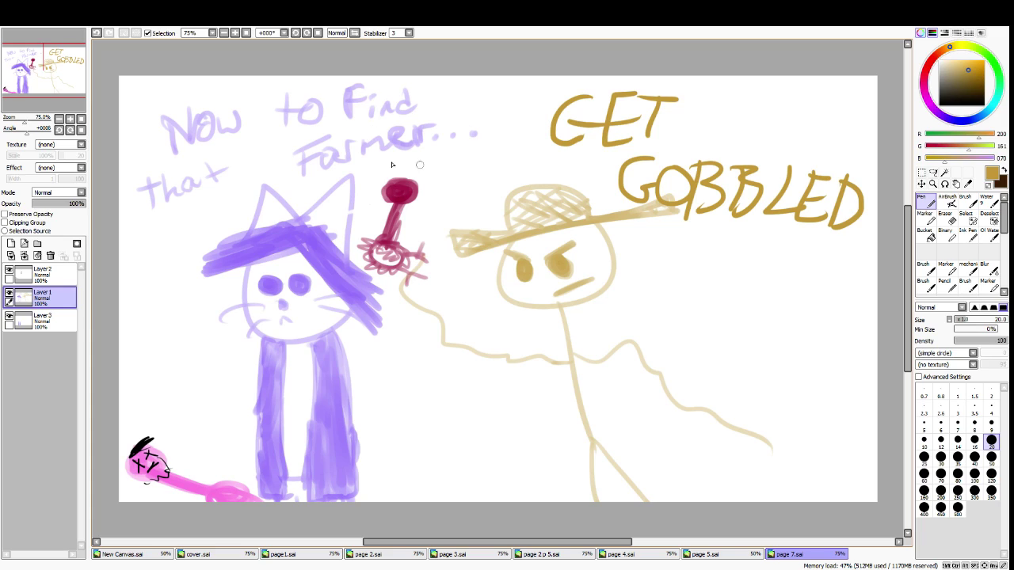
# Select Layer3 and pick up the dark red from the New Canvas.sai scribble for page 7.sai
pyautogui.click(44, 277)
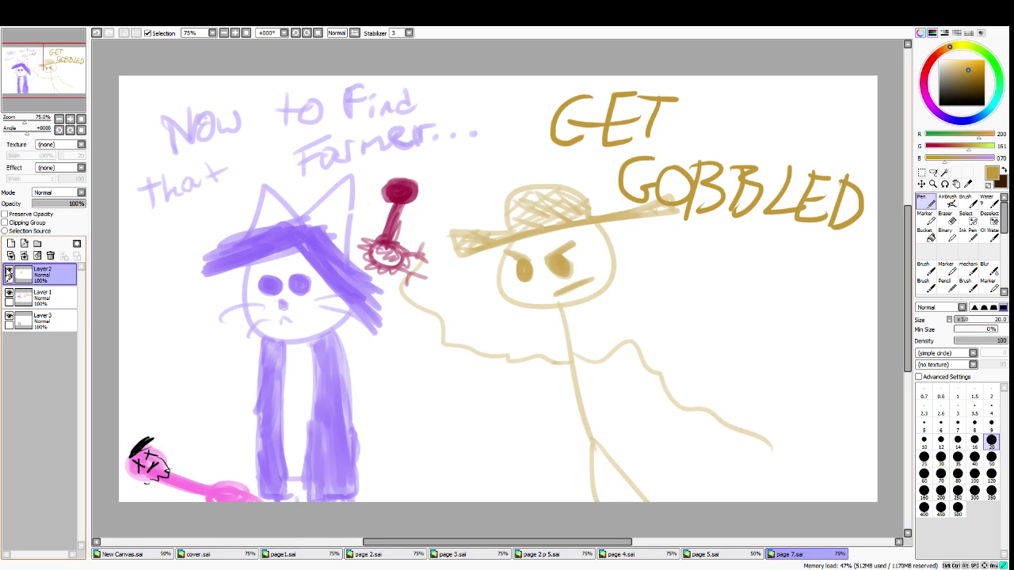
pyautogui.click(43, 320)
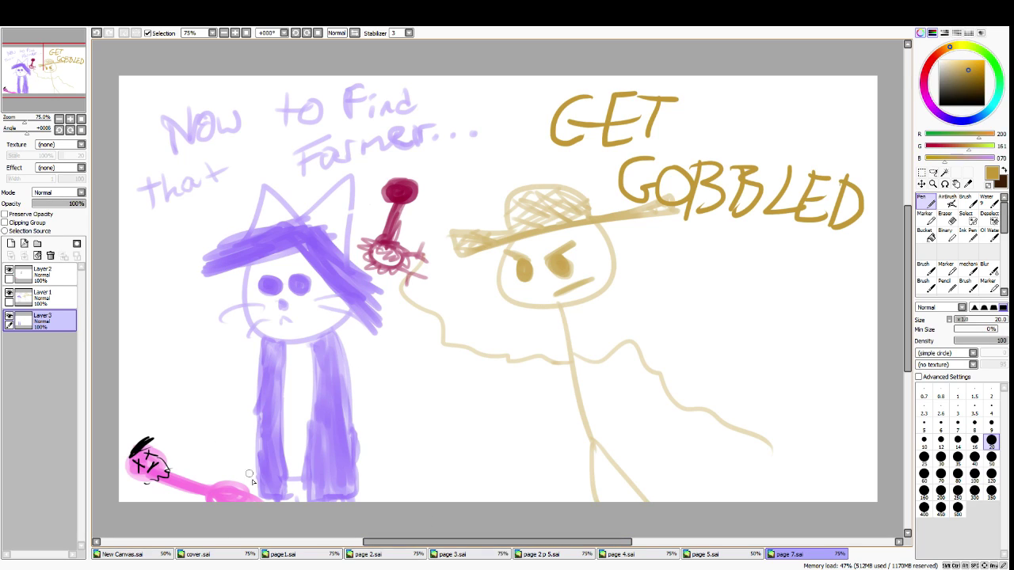
pyautogui.click(150, 553)
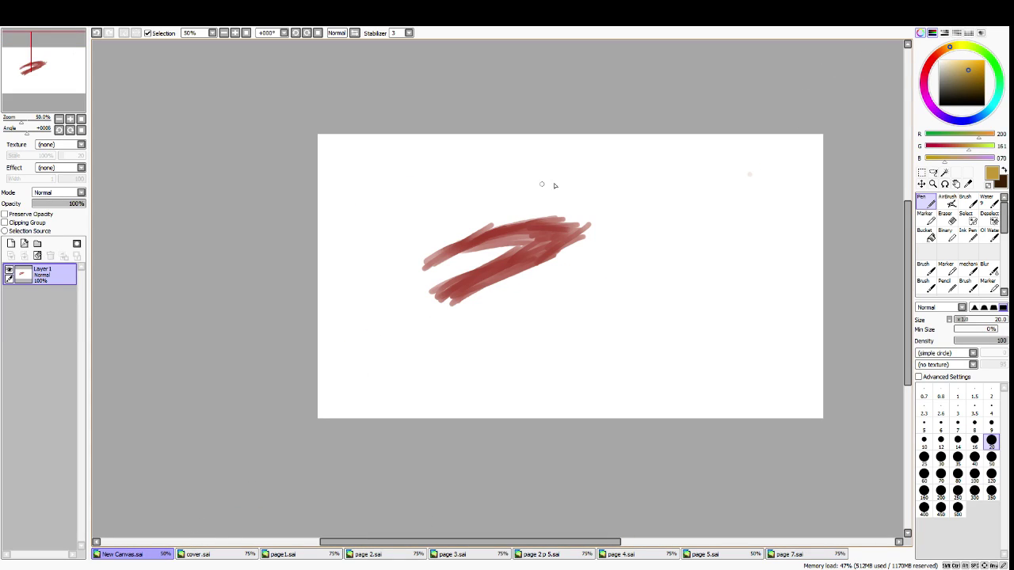
pyautogui.rightClick(491, 237)
pyautogui.click(802, 553)
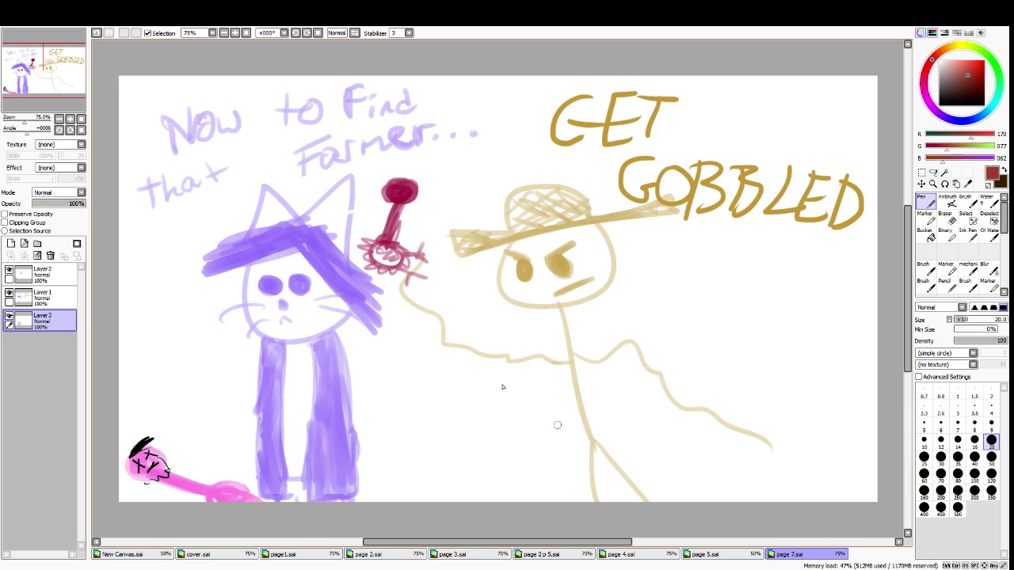
# Try lettering dark red text in the blank area between Catman's coat and the farmer
pyautogui.moveTo(419, 383); pyautogui.dragTo(406, 426)
pyautogui.hotkey('ctrl', 'z')
pyautogui.moveTo(407, 397)
pyautogui.mouseDown()
pyautogui.moveTo(420, 421)
pyautogui.moveTo(420, 406)
pyautogui.moveTo(439, 414)
pyautogui.moveTo(414, 443)
pyautogui.moveTo(425, 453)
pyautogui.moveTo(438, 453)
pyautogui.moveTo(428, 443)
pyautogui.moveTo(464, 463)
pyautogui.mouseUp()
pyautogui.click(458, 463)
pyautogui.click(452, 460)
pyautogui.hotkey('ctrl', 'z')
pyautogui.hotkey('ctrl', 'z')
pyautogui.hotkey('ctrl', 'z')
pyautogui.hotkey('ctrl', 'z')
pyautogui.hotkey('ctrl', 'z')
pyautogui.hotkey('ctrl', 'z')
pyautogui.hotkey('ctrl', 'z')
pyautogui.hotkey('ctrl', 'z')
pyautogui.hotkey('ctrl', 'z')
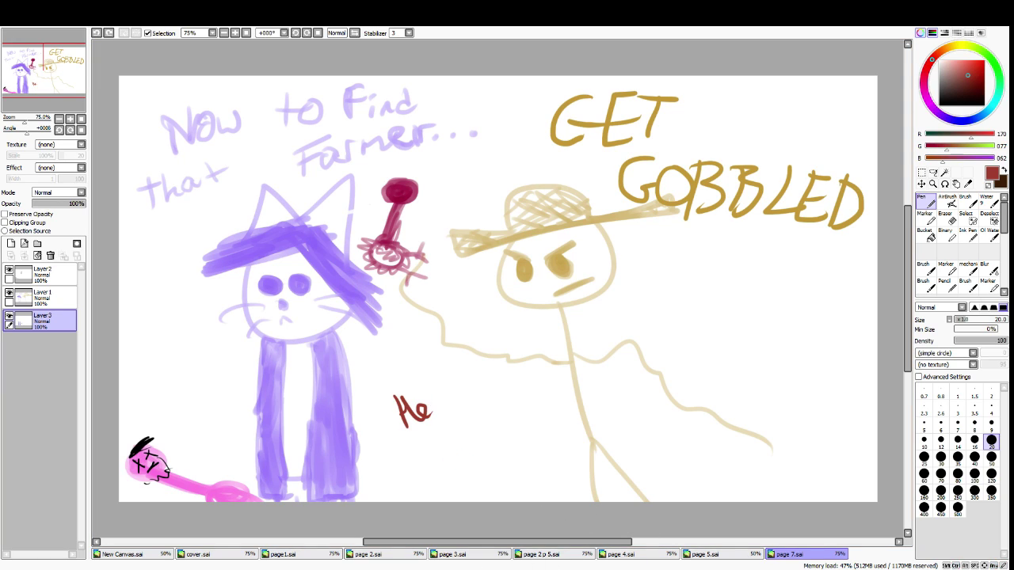
# Try to lasso the farmer's "GET GOBBLED" lettering
pyautogui.click(933, 172)
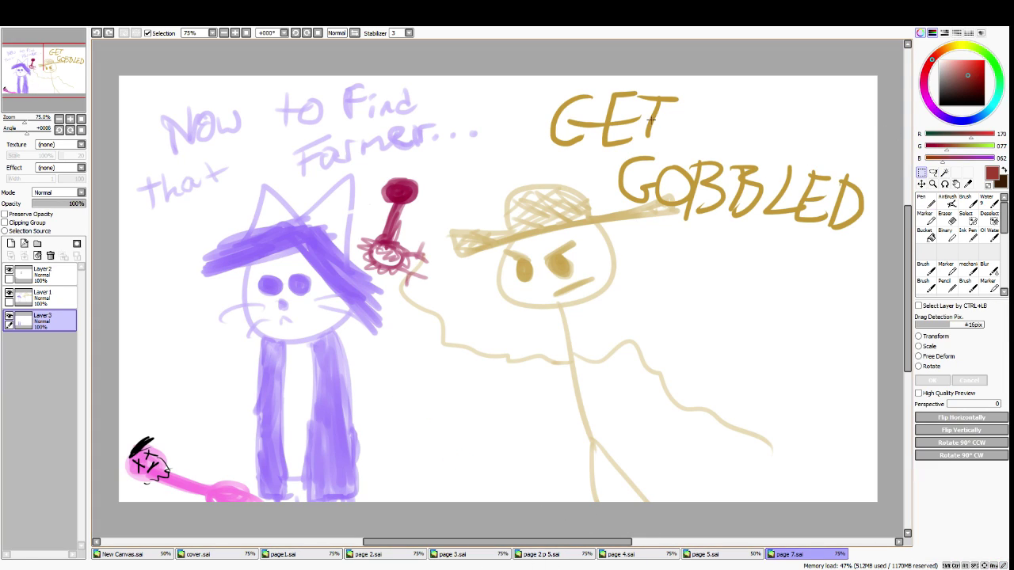
pyautogui.moveTo(715, 131)
pyautogui.mouseDown()
pyautogui.moveTo(680, 75)
pyautogui.moveTo(601, 67)
pyautogui.moveTo(529, 88)
pyautogui.moveTo(558, 147)
pyautogui.moveTo(653, 76)
pyautogui.moveTo(558, 80)
pyautogui.moveTo(565, 159)
pyautogui.mouseUp()
pyautogui.hotkey('ctrl', 'd')
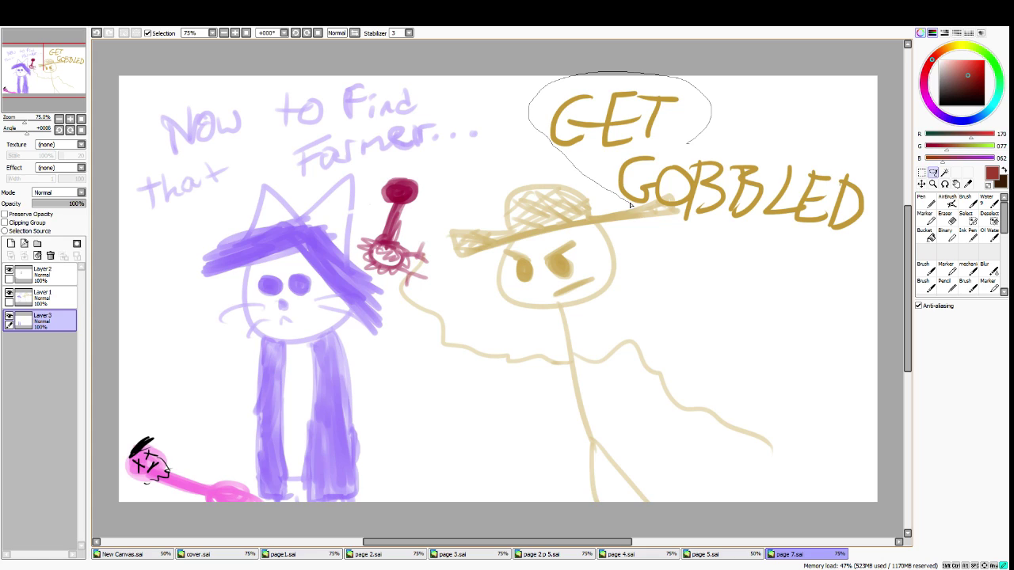
pyautogui.moveTo(648, 205)
pyautogui.mouseDown()
pyautogui.moveTo(674, 223)
pyautogui.moveTo(895, 216)
pyautogui.mouseUp()
pyautogui.moveTo(851, 280); pyautogui.dragTo(709, 283)
pyautogui.click(801, 339)
pyautogui.moveTo(798, 248); pyautogui.dragTo(864, 190)
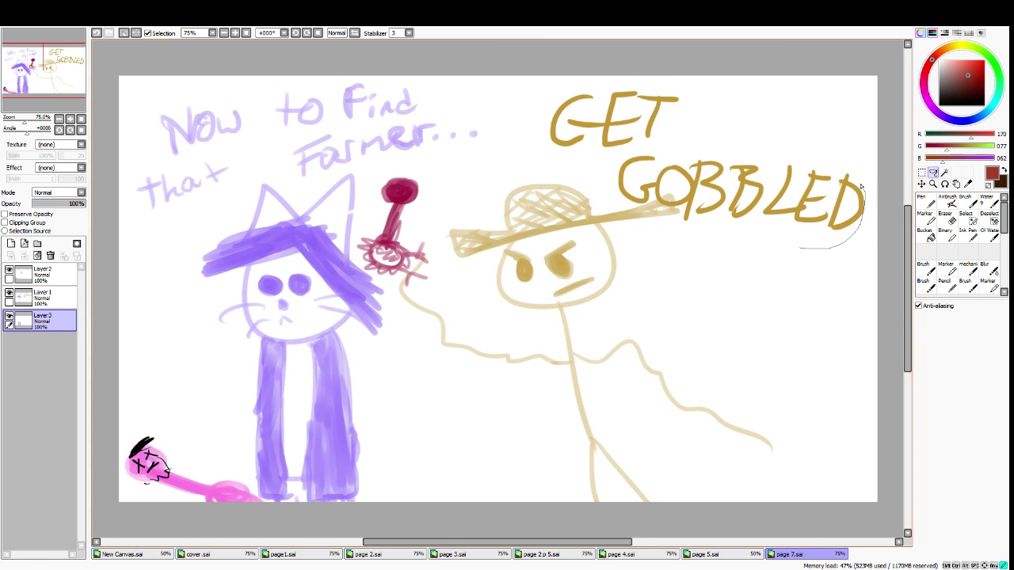
# Lasso the word "GOBBLED" and move it on Layer1 to the blank area beside the farmer's head
pyautogui.moveTo(781, 265)
pyautogui.mouseDown()
pyautogui.moveTo(832, 267)
pyautogui.moveTo(797, 147)
pyautogui.moveTo(663, 152)
pyautogui.moveTo(592, 171)
pyautogui.mouseUp()
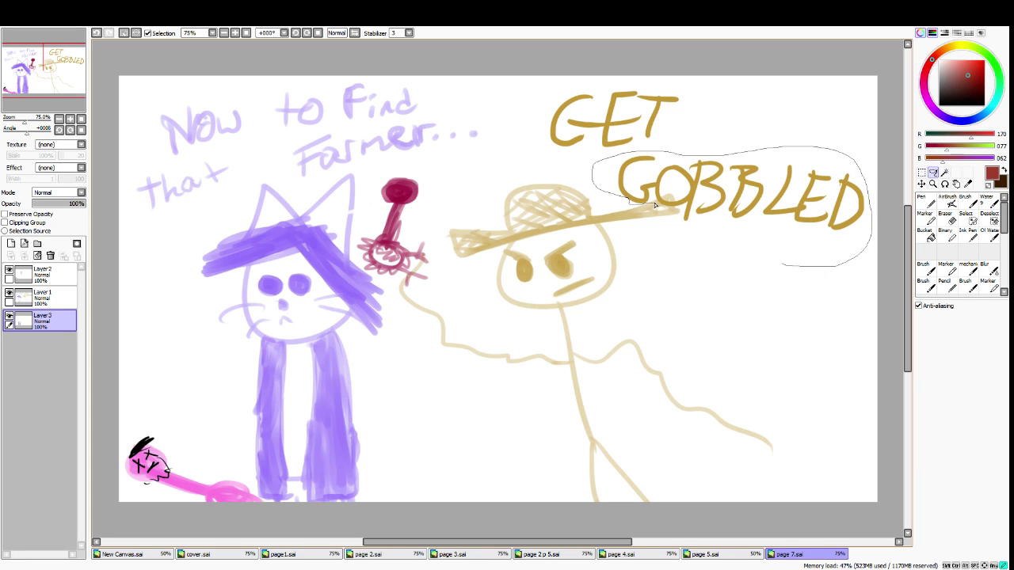
pyautogui.moveTo(710, 239); pyautogui.dragTo(712, 239)
pyautogui.click(910, 172)
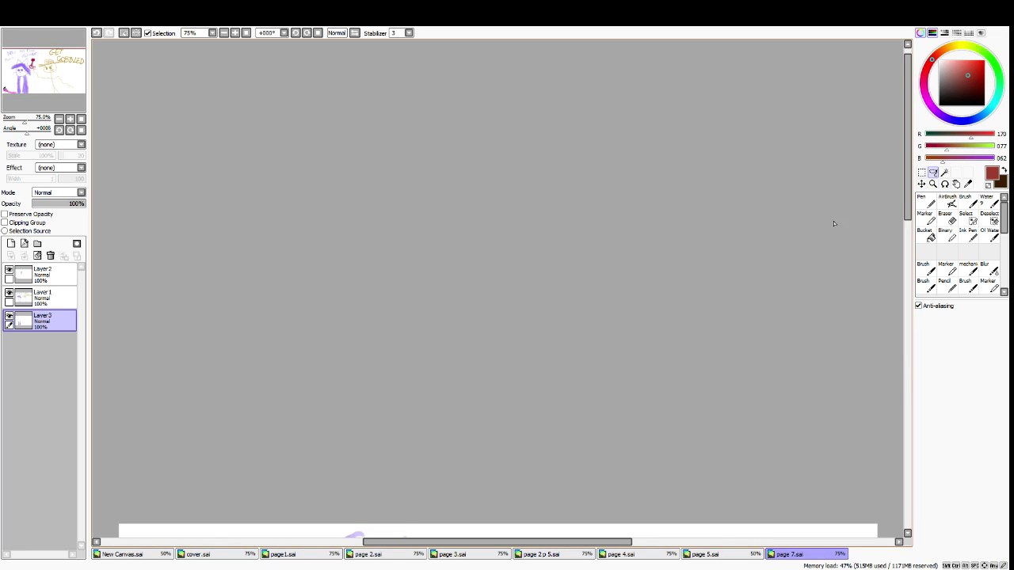
pyautogui.scroll(-5, 837, 224)
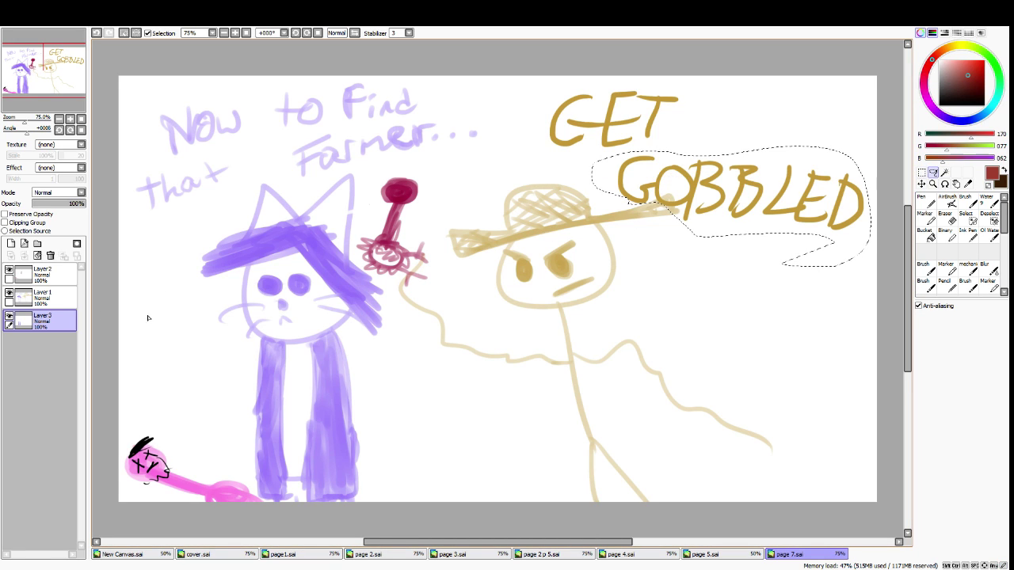
pyautogui.click(56, 304)
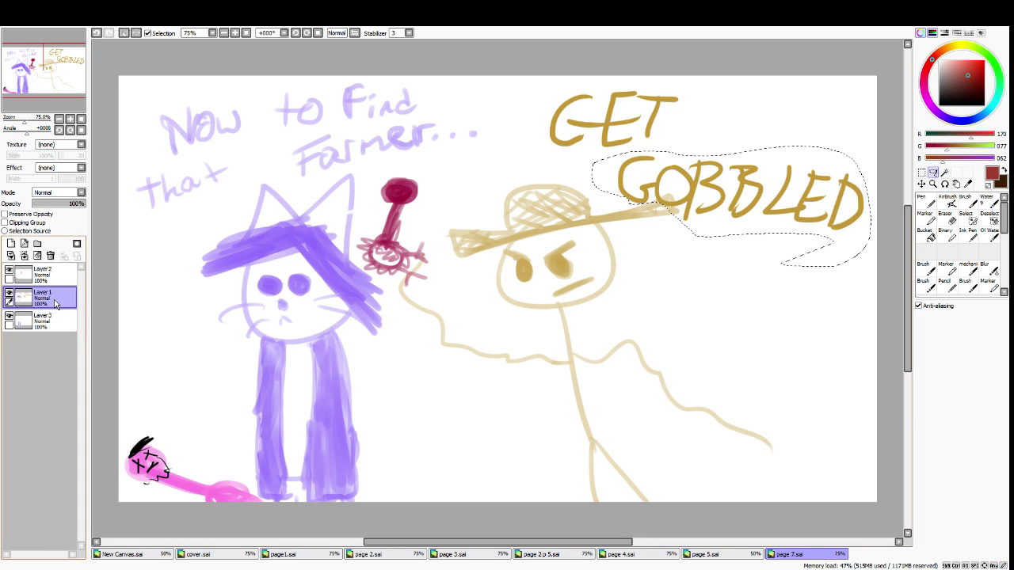
pyautogui.moveTo(775, 186)
pyautogui.mouseDown()
pyautogui.moveTo(751, 240)
pyautogui.moveTo(794, 279)
pyautogui.moveTo(775, 309)
pyautogui.moveTo(785, 295)
pyautogui.mouseUp()
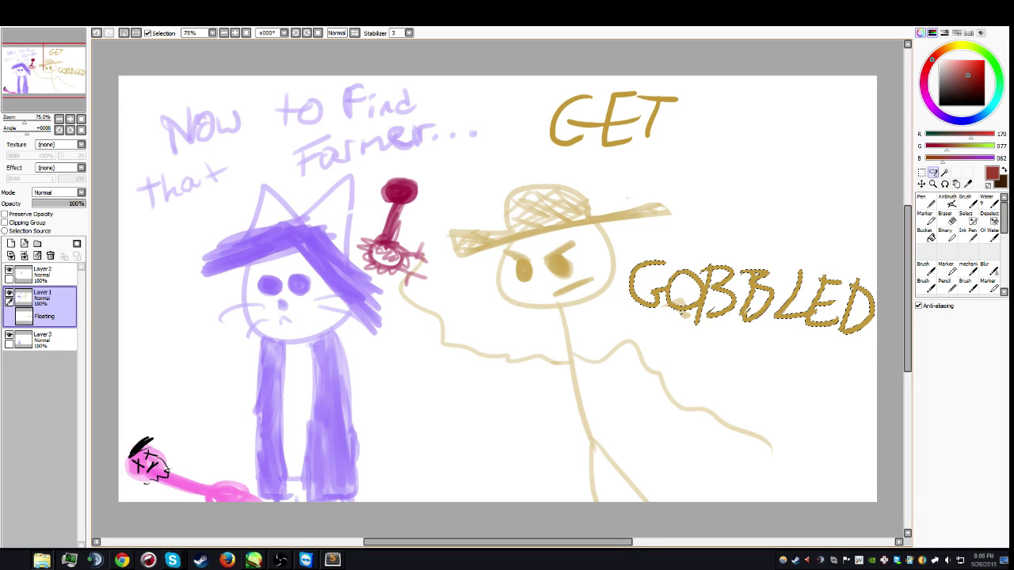
pyautogui.hotkey('ctrl', 'd')
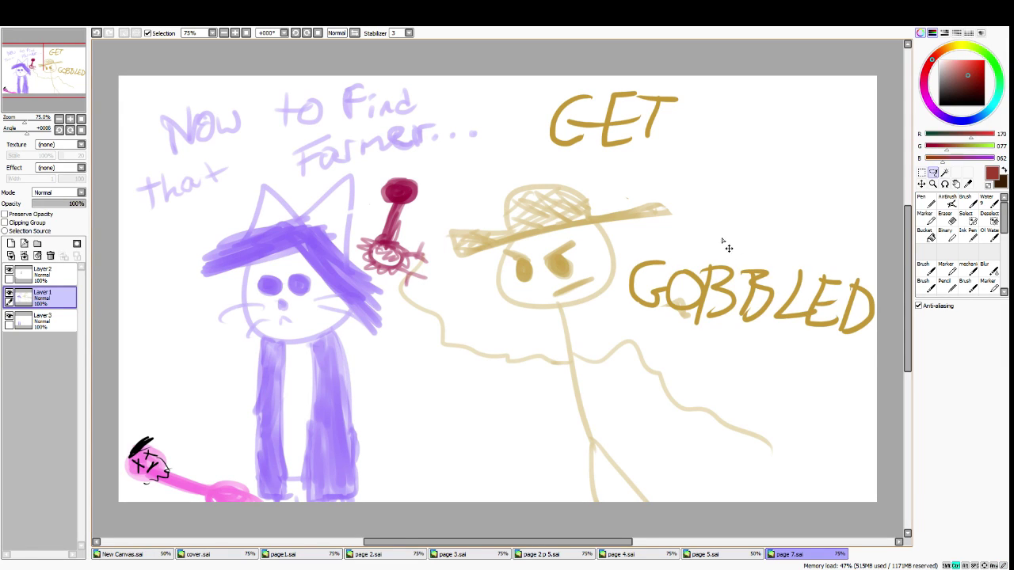
pyautogui.hotkey('ctrl', 'z')
# Transform "GOBBLED" to a smaller size and place it just above the right end of the farmer's hat brim
pyautogui.hotkey('ctrl', 't')
pyautogui.moveTo(627, 259); pyautogui.dragTo(715, 285)
pyautogui.moveTo(871, 330); pyautogui.dragTo(810, 226)
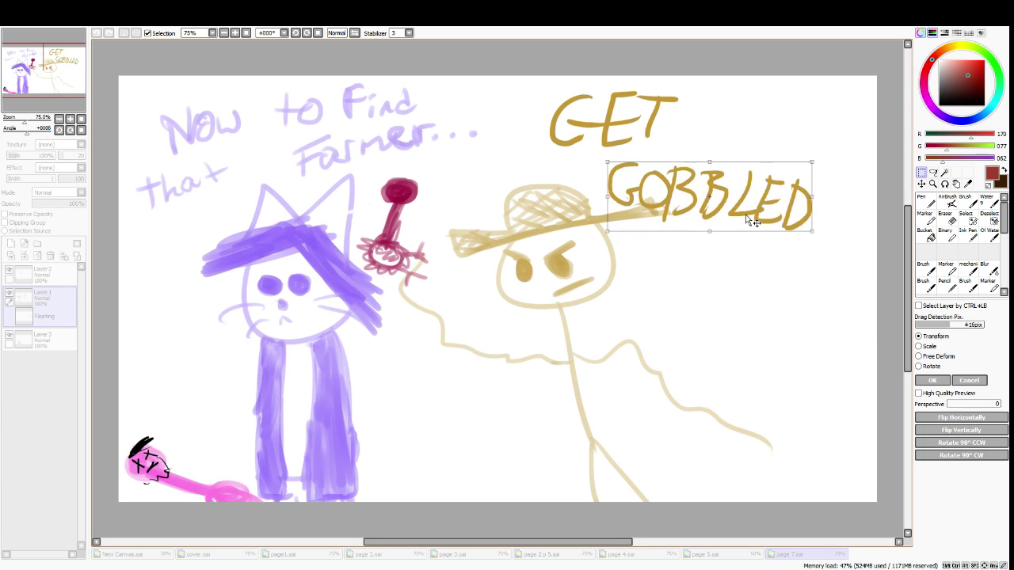
pyautogui.moveTo(747, 219); pyautogui.dragTo(738, 206)
pyautogui.press('Return')
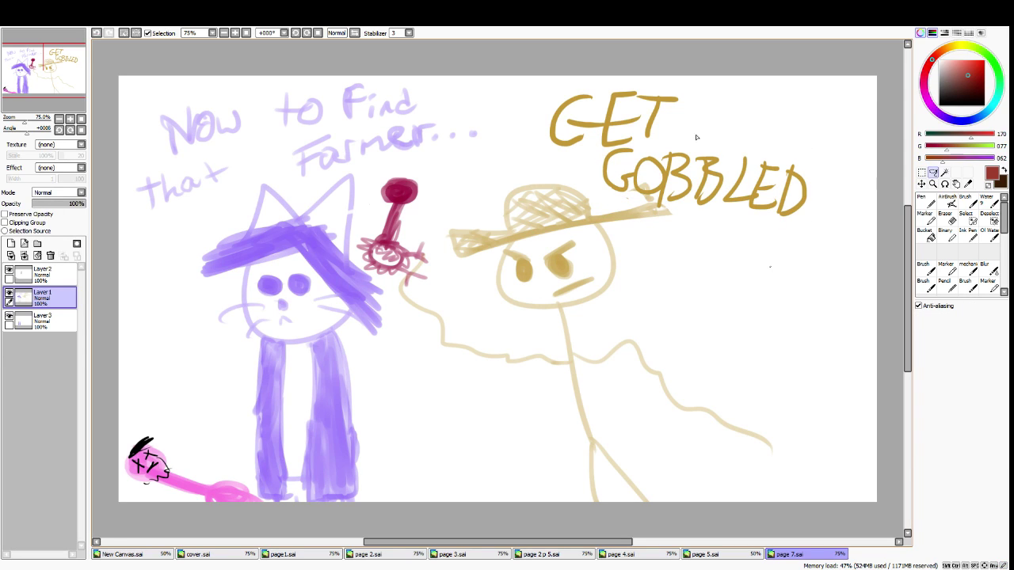
# Lasso the word "GET", shrink it slightly and shift it left above the farmer's hat
pyautogui.moveTo(721, 121)
pyautogui.mouseDown()
pyautogui.moveTo(634, 65)
pyautogui.moveTo(559, 72)
pyautogui.moveTo(531, 122)
pyautogui.mouseUp()
pyautogui.moveTo(610, 150)
pyautogui.mouseDown()
pyautogui.moveTo(716, 139)
pyautogui.moveTo(722, 123)
pyautogui.mouseUp()
pyautogui.hotkey('ctrl', 't')
pyautogui.moveTo(552, 89); pyautogui.dragTo(570, 96)
pyautogui.moveTo(623, 135); pyautogui.dragTo(570, 129)
pyautogui.press('Return')
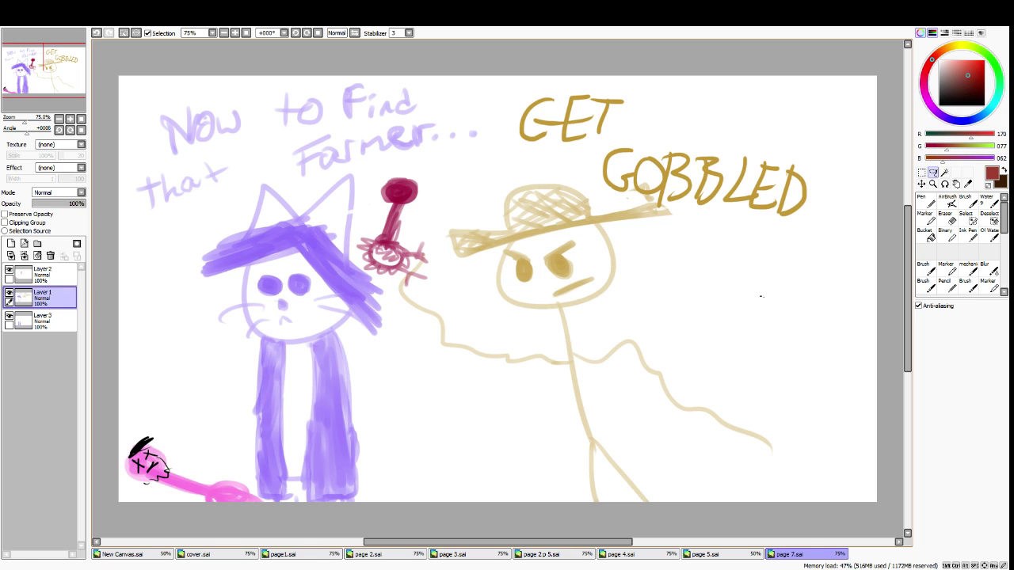
# Crop page 7 to a rectangular selection that leaves out the empty strip along its right edge
pyautogui.click(923, 172)
pyautogui.moveTo(811, 62); pyautogui.dragTo(193, 381)
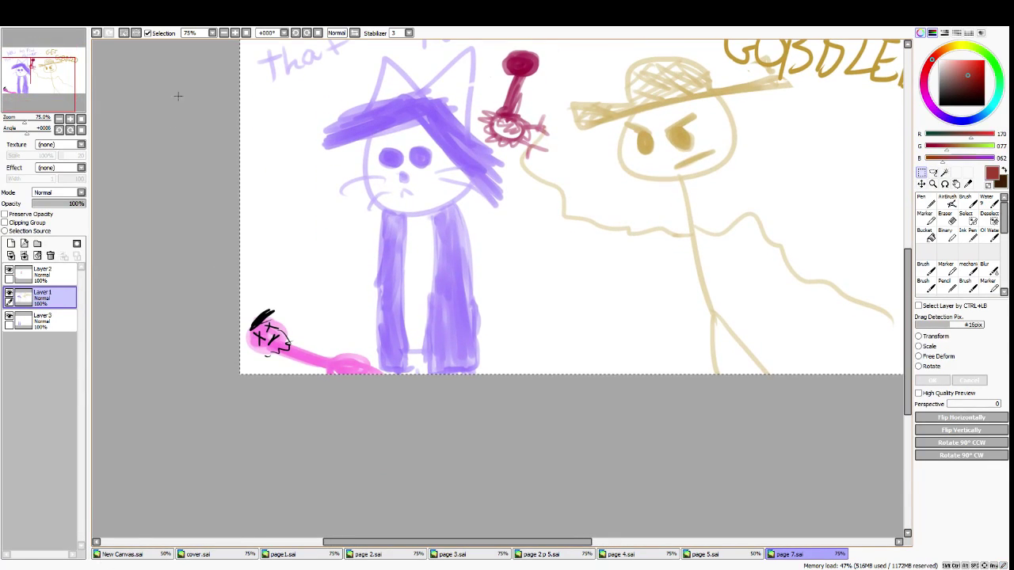
pyautogui.click(95, 28)
pyautogui.click(87, 60)
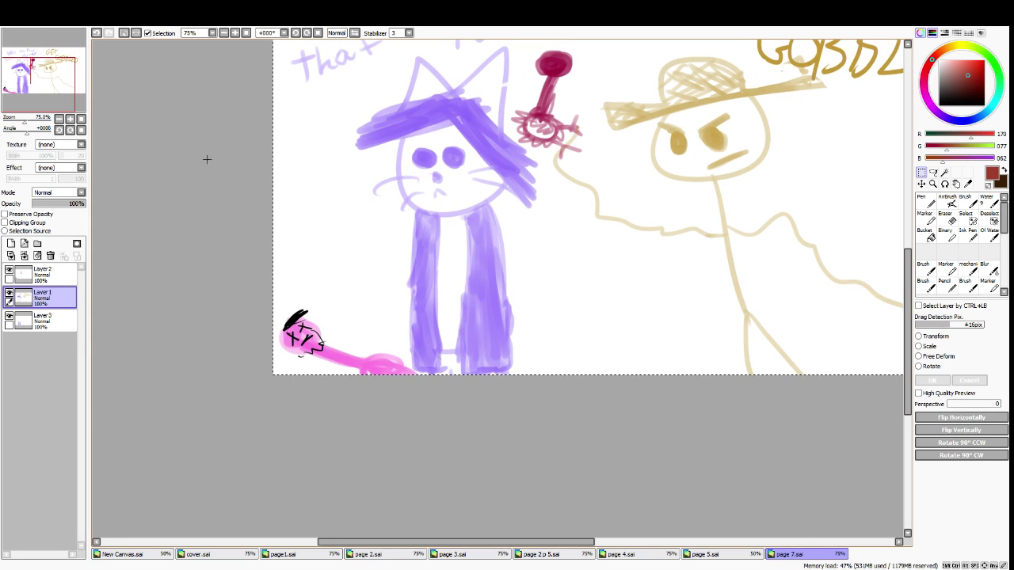
pyautogui.moveTo(550, 543); pyautogui.dragTo(599, 544)
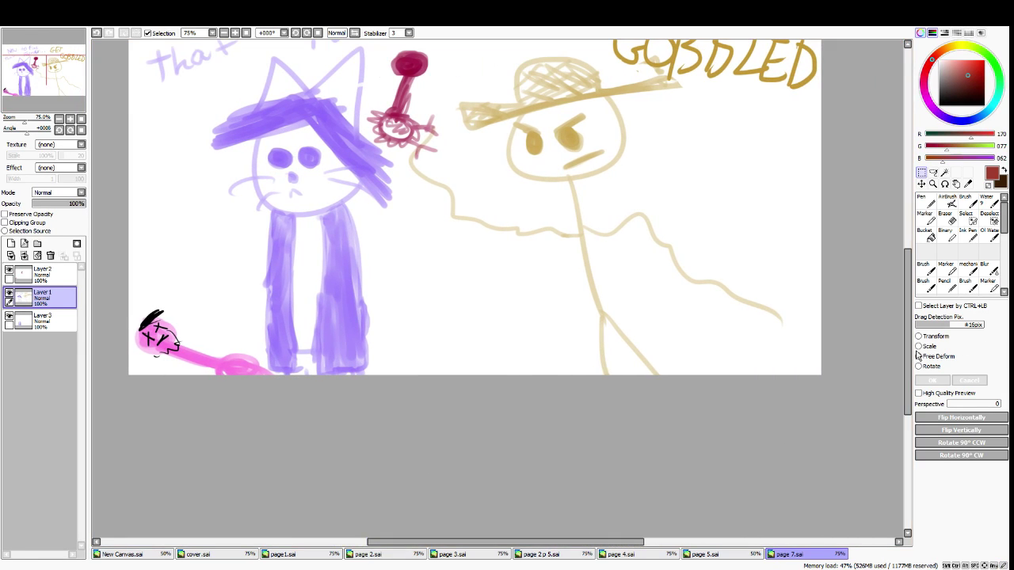
pyautogui.scroll(4, 826, 353)
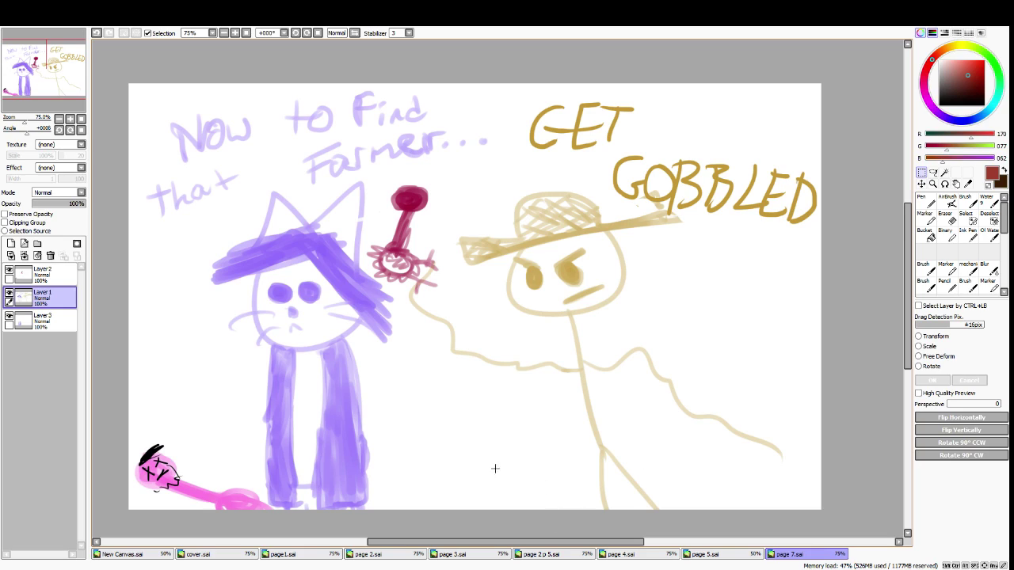
# Create a new canvas of 1920 x 1080 pixels at 72 pixels per inch
pyautogui.click(15, 25)
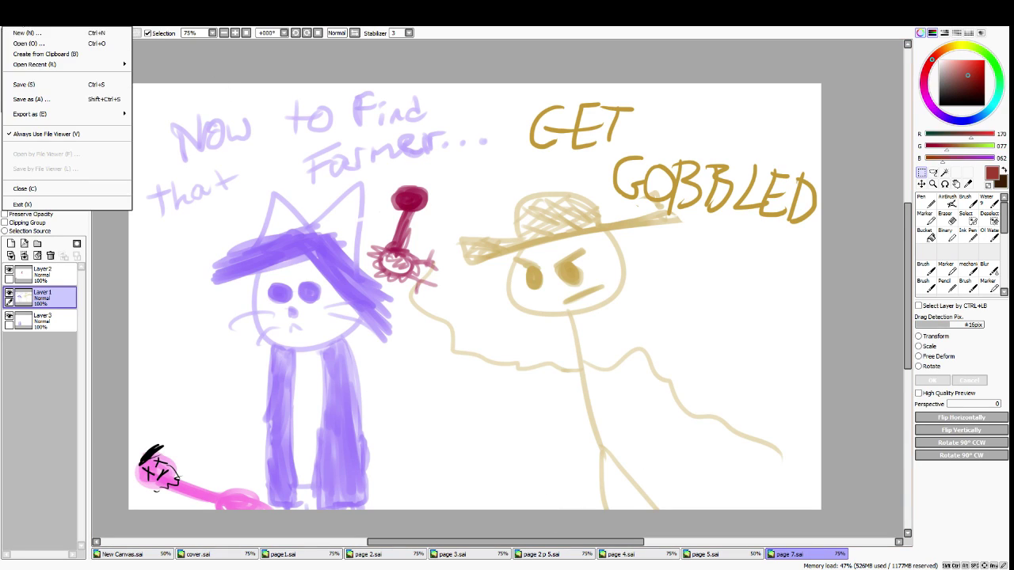
pyautogui.click(16, 34)
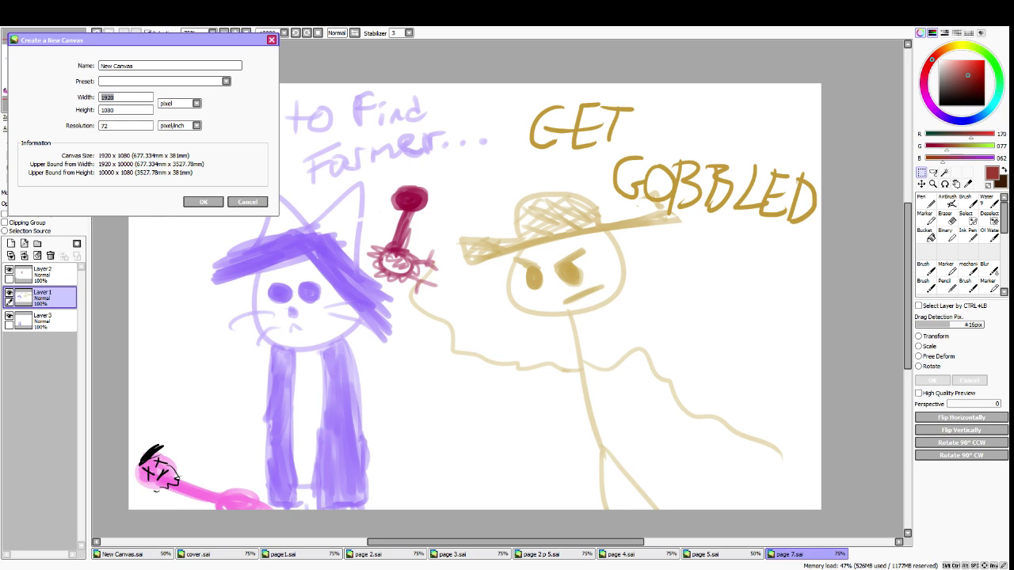
pyautogui.press('Return')
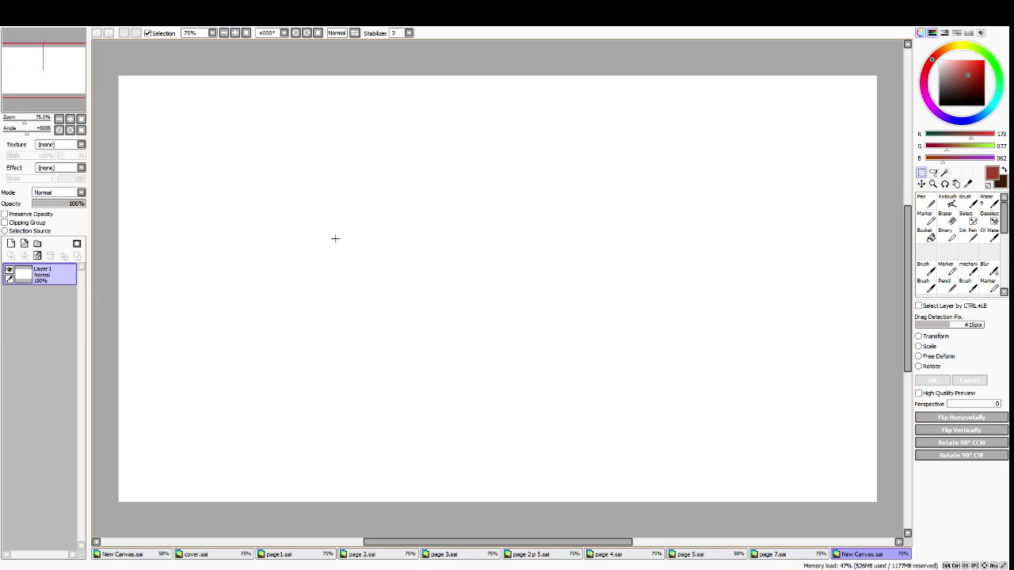
# Try painting broad black strokes across the new canvas with the Pen at size 120
pyautogui.click(925, 201)
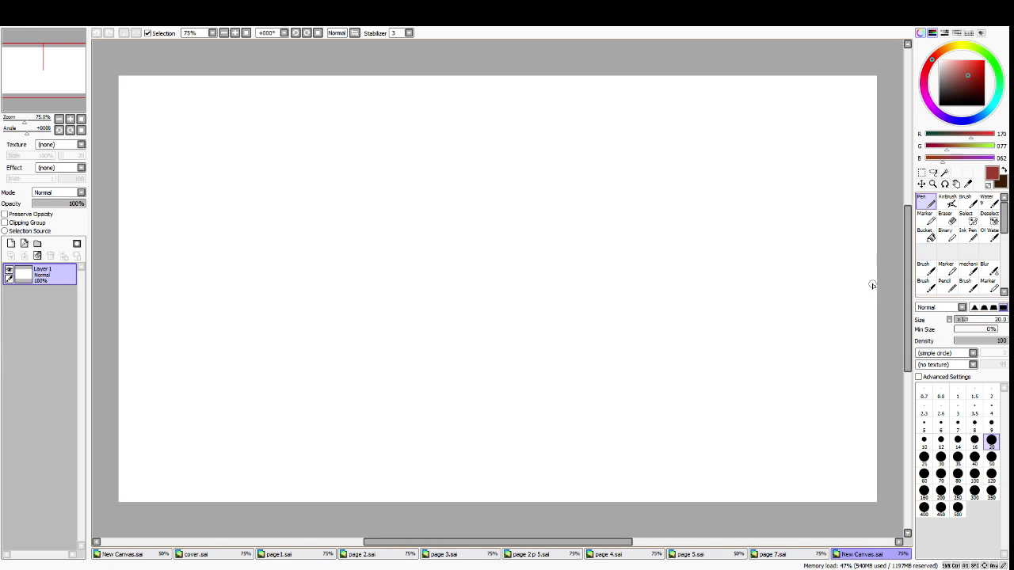
pyautogui.moveTo(969, 97); pyautogui.dragTo(939, 105)
pyautogui.click(988, 475)
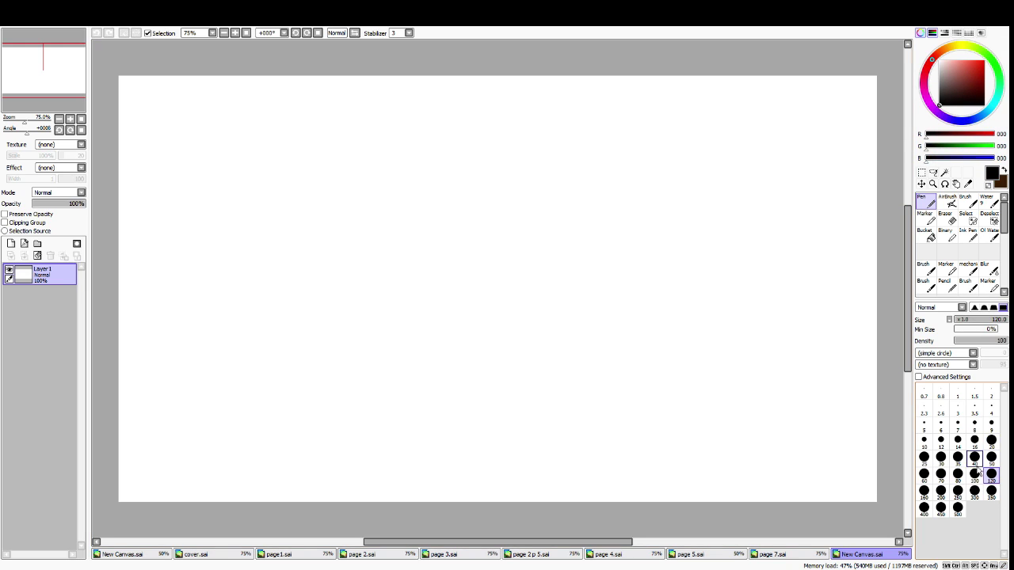
pyautogui.moveTo(473, 209); pyautogui.dragTo(354, 249)
pyautogui.moveTo(325, 306)
pyautogui.mouseDown()
pyautogui.moveTo(281, 310)
pyautogui.moveTo(567, 333)
pyautogui.mouseUp()
pyautogui.rightClick(477, 292)
pyautogui.hotkey('ctrl', 'z')
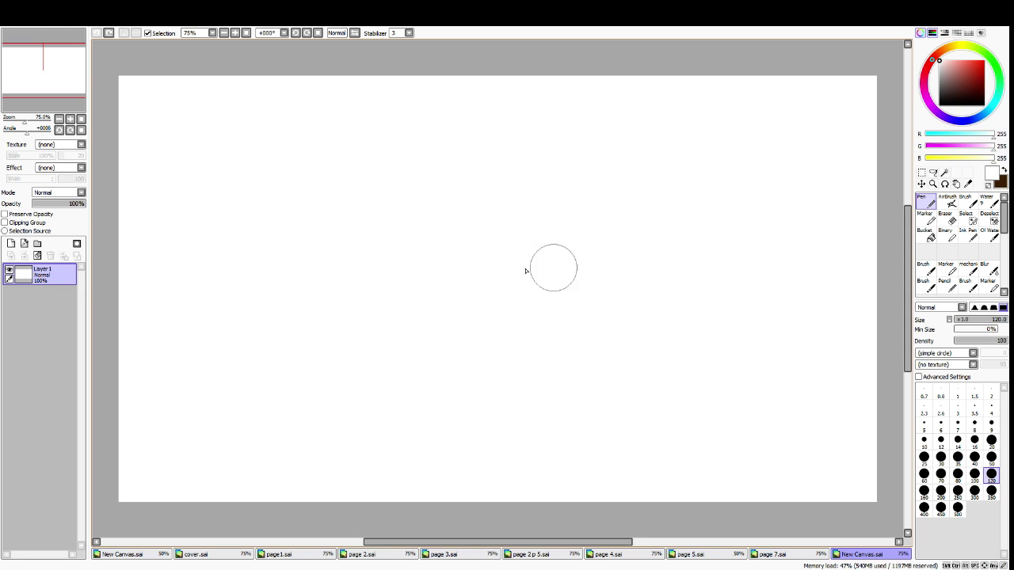
pyautogui.moveTo(400, 432); pyautogui.dragTo(349, 264)
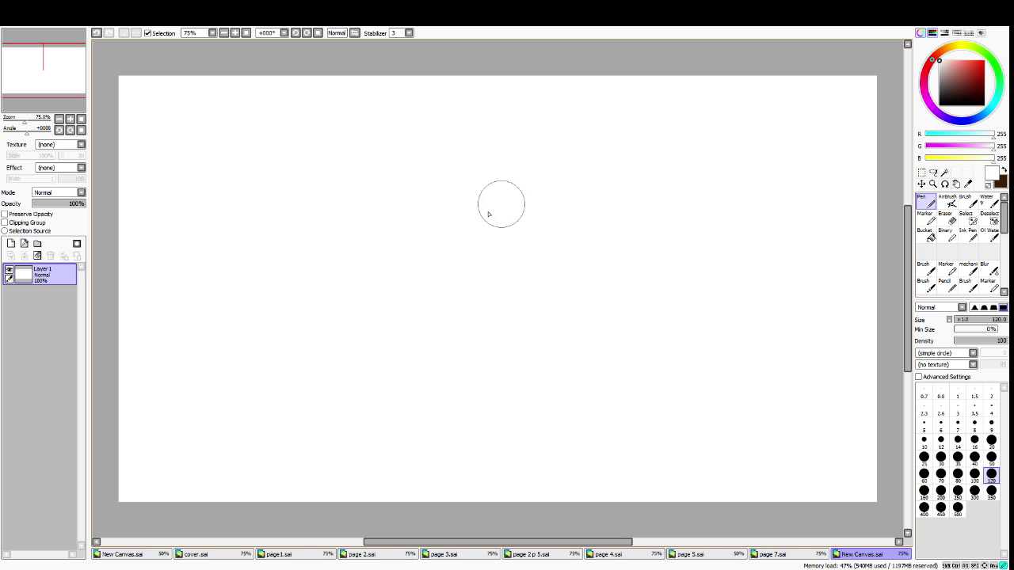
# Fill the entire canvas with black using the Bucket
pyautogui.click(939, 104)
pyautogui.moveTo(641, 185)
pyautogui.mouseDown()
pyautogui.moveTo(660, 143)
pyautogui.moveTo(129, 176)
pyautogui.moveTo(350, 205)
pyautogui.mouseUp()
pyautogui.hotkey('ctrl', 'z')
pyautogui.click(925, 237)
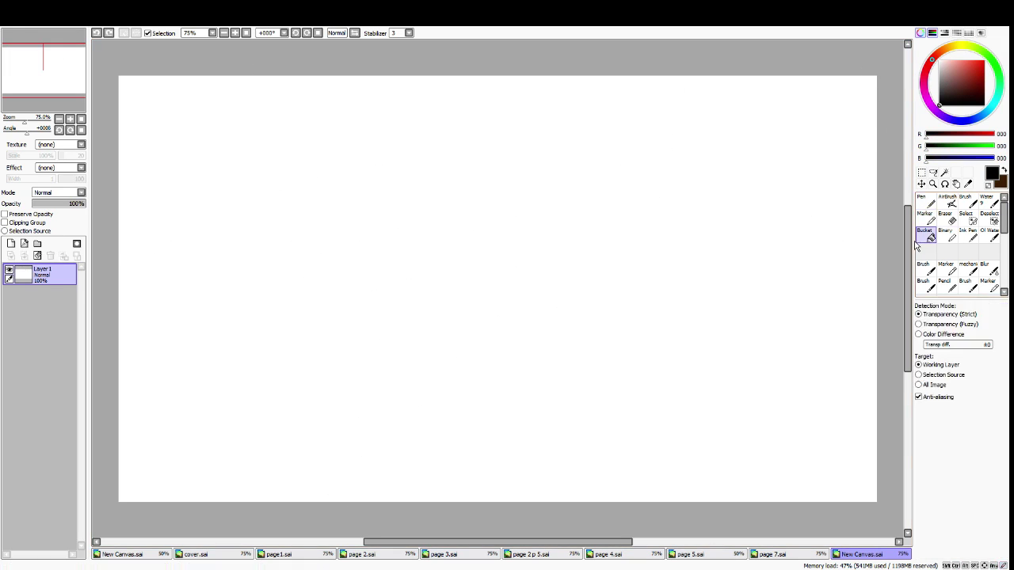
pyautogui.click(849, 161)
pyautogui.hotkey('ctrl', 'z')
pyautogui.click(534, 237)
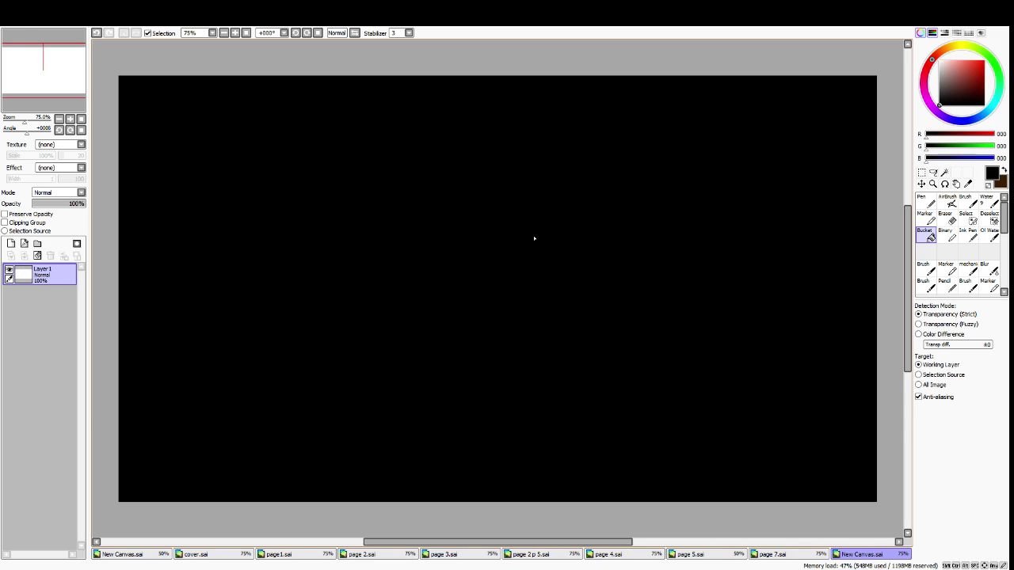
# Sketch a large loose oval in dark navy blue across the middle of the black canvas with the AirBrush
pyautogui.moveTo(1000, 85); pyautogui.dragTo(958, 120)
pyautogui.click(956, 90)
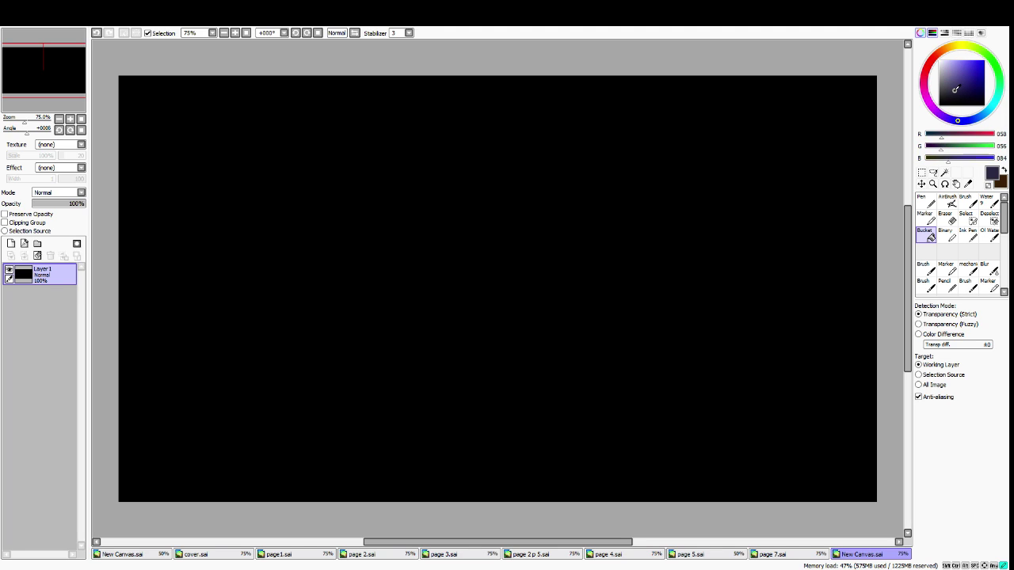
pyautogui.click(948, 204)
pyautogui.click(970, 220)
pyautogui.click(951, 202)
pyautogui.moveTo(444, 174)
pyautogui.mouseDown()
pyautogui.moveTo(306, 330)
pyautogui.moveTo(358, 217)
pyautogui.moveTo(428, 448)
pyautogui.mouseUp()
# Cover the oval area with broad diagonal dark navy strokes using the Oil Water brush at size 120
pyautogui.doubleClick(967, 235)
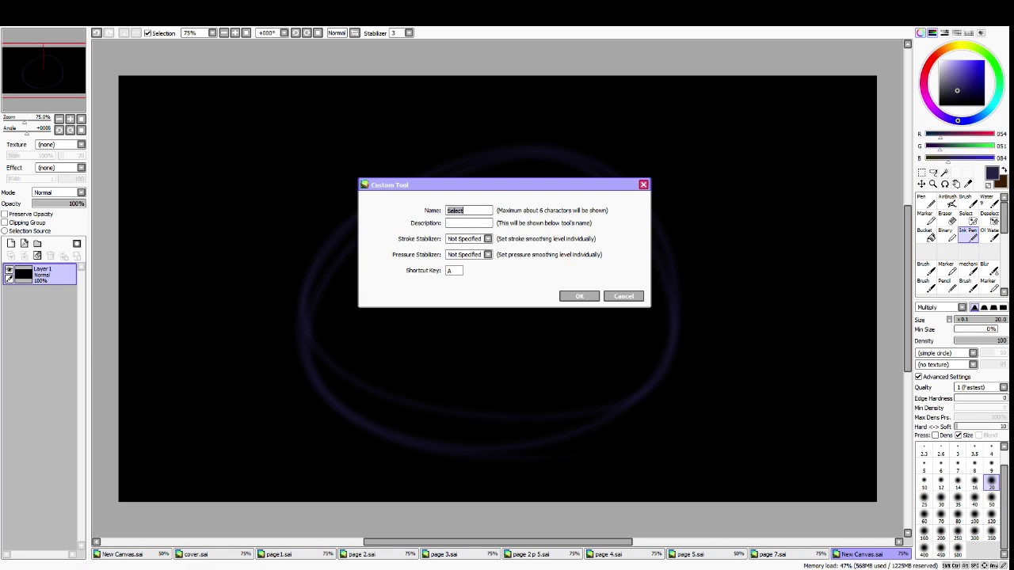
pyautogui.click(623, 295)
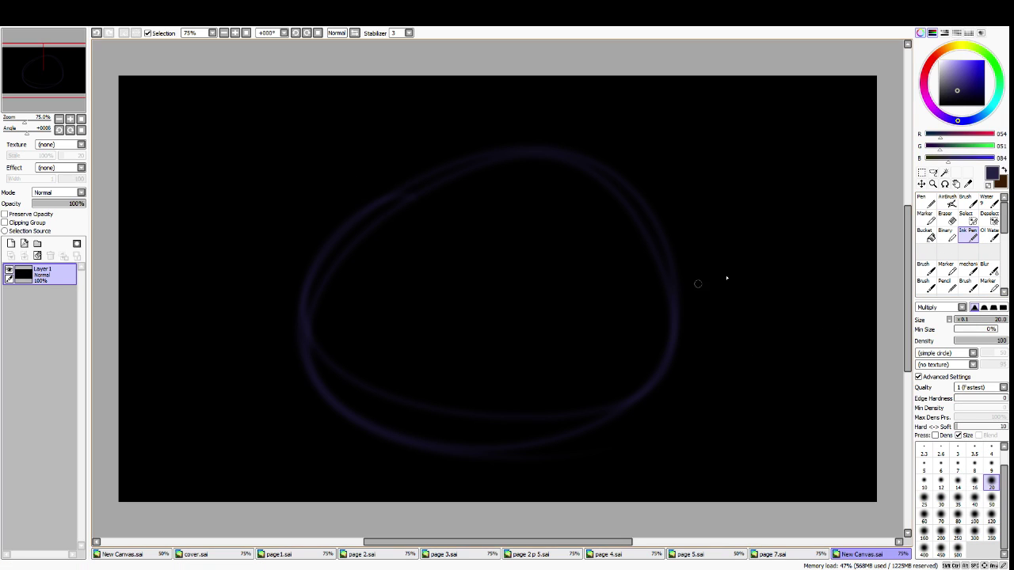
pyautogui.click(989, 234)
pyautogui.moveTo(489, 151)
pyautogui.mouseDown()
pyautogui.moveTo(301, 284)
pyautogui.moveTo(470, 131)
pyautogui.moveTo(324, 335)
pyautogui.moveTo(310, 423)
pyautogui.moveTo(544, 297)
pyautogui.moveTo(483, 248)
pyautogui.moveTo(493, 425)
pyautogui.moveTo(618, 340)
pyautogui.moveTo(659, 396)
pyautogui.moveTo(455, 391)
pyautogui.moveTo(483, 187)
pyautogui.moveTo(359, 240)
pyautogui.mouseUp()
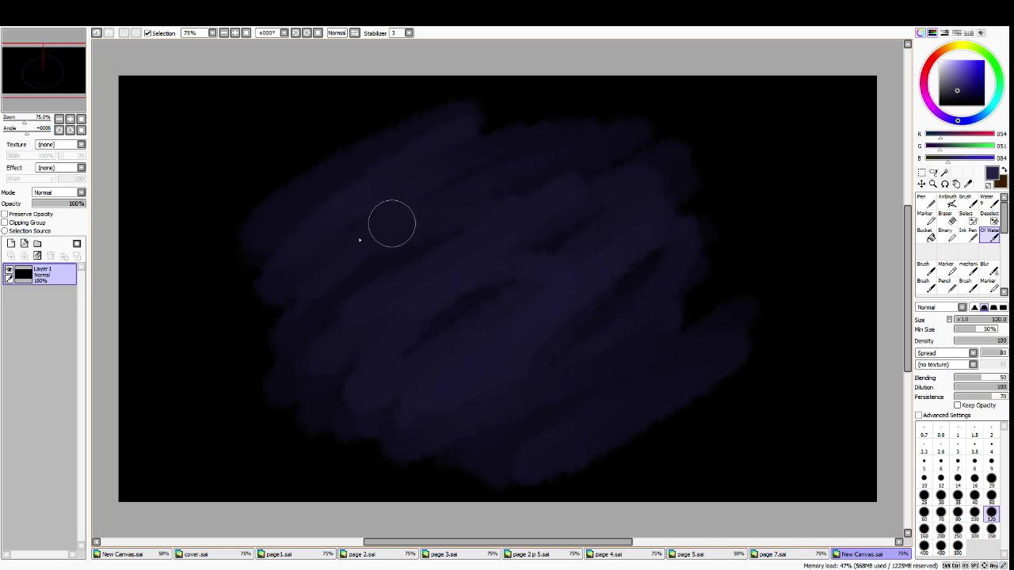
# On a new layer, cover the navy area with black Pen strokes at size 120 and set the layer's opacity to 73%
pyautogui.click(10, 243)
pyautogui.click(939, 105)
pyautogui.click(925, 202)
pyautogui.moveTo(713, 166)
pyautogui.mouseDown()
pyautogui.moveTo(482, 147)
pyautogui.moveTo(523, 93)
pyautogui.moveTo(131, 275)
pyautogui.moveTo(765, 177)
pyautogui.moveTo(265, 430)
pyautogui.moveTo(694, 407)
pyautogui.moveTo(693, 328)
pyautogui.moveTo(230, 423)
pyautogui.moveTo(158, 271)
pyautogui.moveTo(195, 233)
pyautogui.mouseUp()
pyautogui.moveTo(62, 206); pyautogui.dragTo(71, 206)
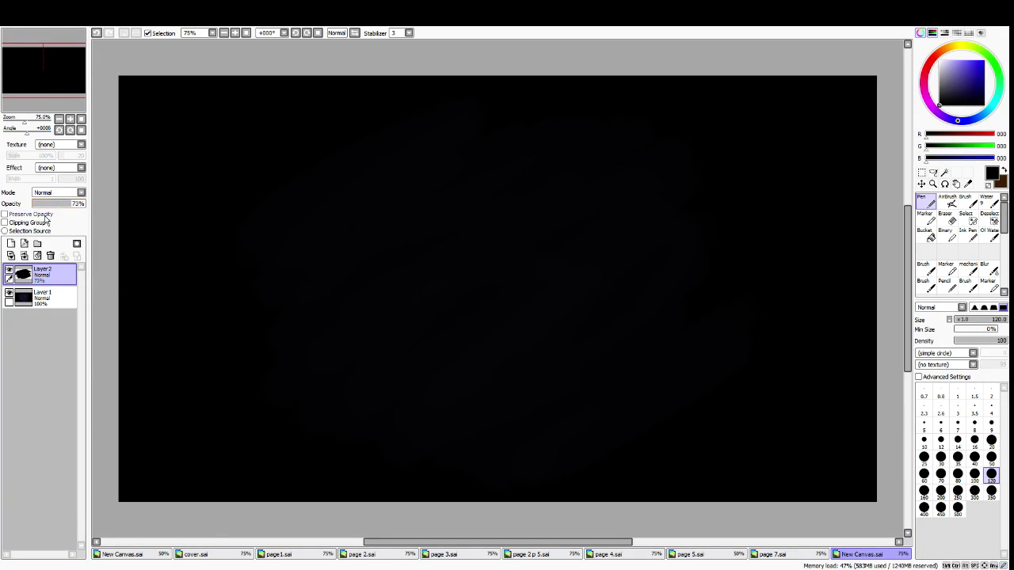
# On a new layer, draw six small five-pointed stars in pale yellow with the Pen at size 9, scattered around the canvas's middle
pyautogui.click(11, 244)
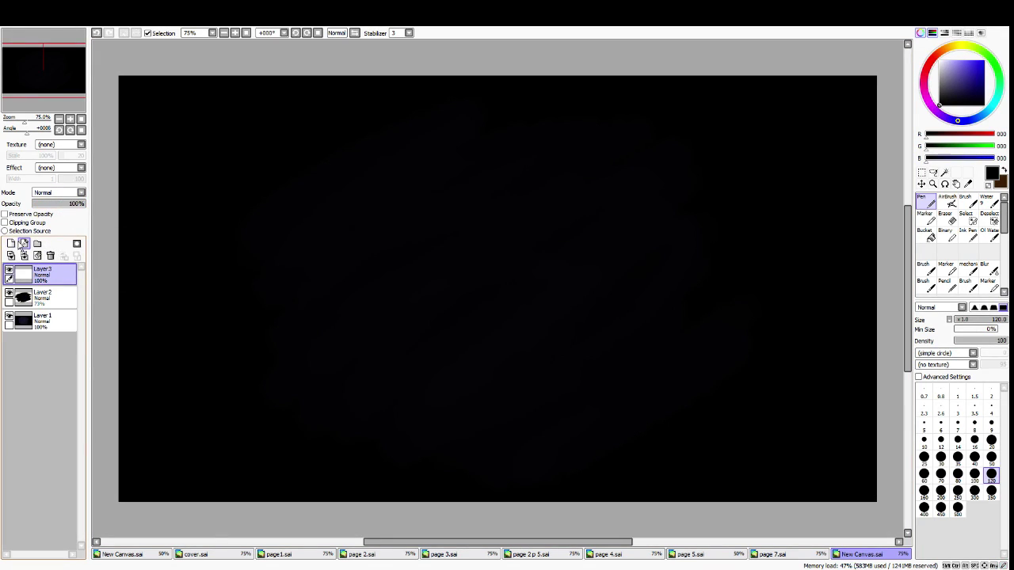
pyautogui.click(967, 50)
pyautogui.click(958, 60)
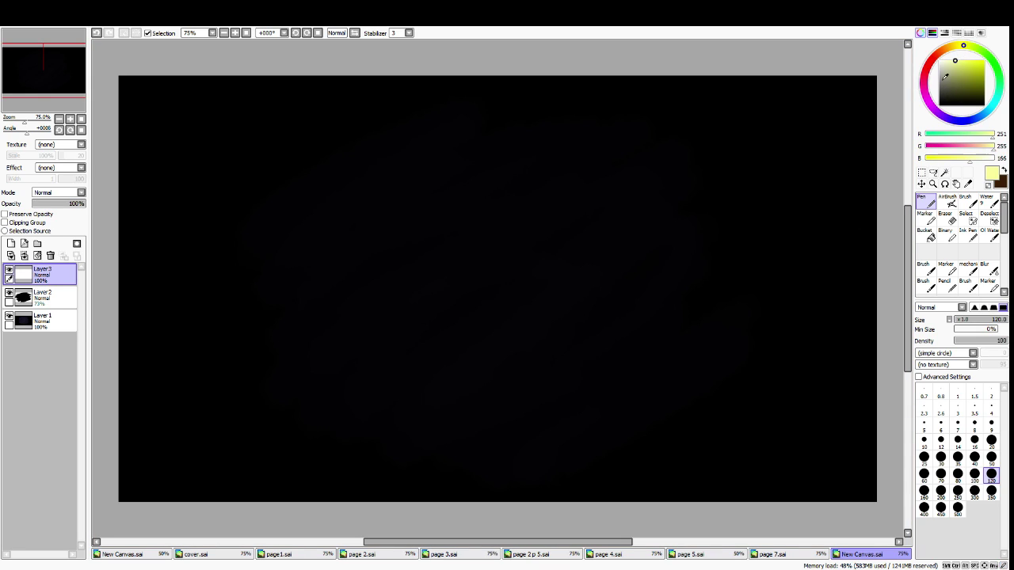
pyautogui.click(945, 60)
pyautogui.click(991, 424)
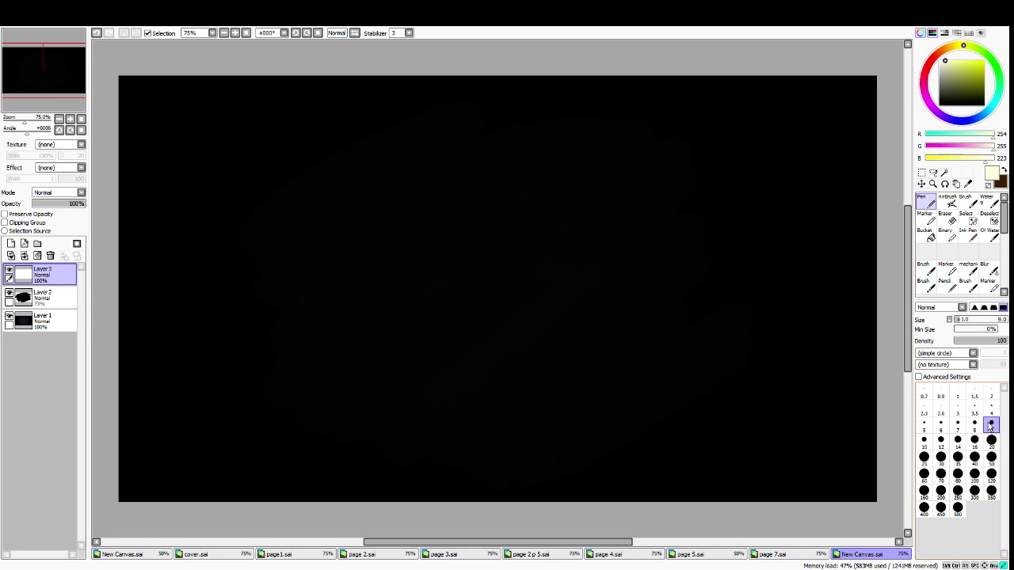
pyautogui.moveTo(349, 255)
pyautogui.mouseDown()
pyautogui.moveTo(342, 212)
pyautogui.moveTo(339, 228)
pyautogui.moveTo(374, 225)
pyautogui.moveTo(344, 268)
pyautogui.moveTo(368, 221)
pyautogui.moveTo(339, 235)
pyautogui.mouseUp()
pyautogui.hotkey('ctrl', 'z')
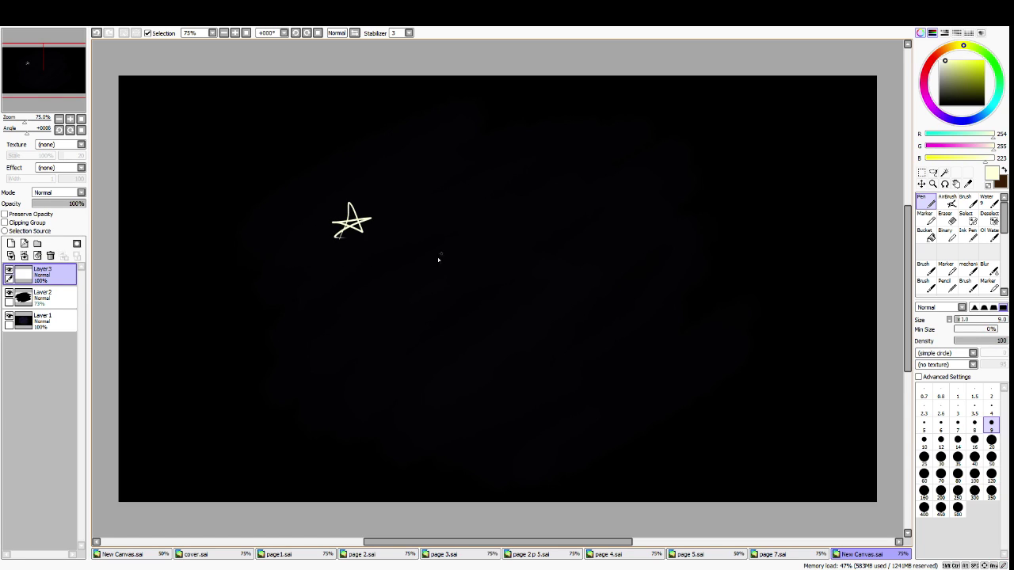
pyautogui.moveTo(580, 359)
pyautogui.mouseDown()
pyautogui.moveTo(571, 329)
pyautogui.moveTo(554, 363)
pyautogui.mouseUp()
pyautogui.moveTo(573, 235)
pyautogui.mouseDown()
pyautogui.moveTo(601, 221)
pyautogui.moveTo(569, 225)
pyautogui.moveTo(576, 253)
pyautogui.mouseUp()
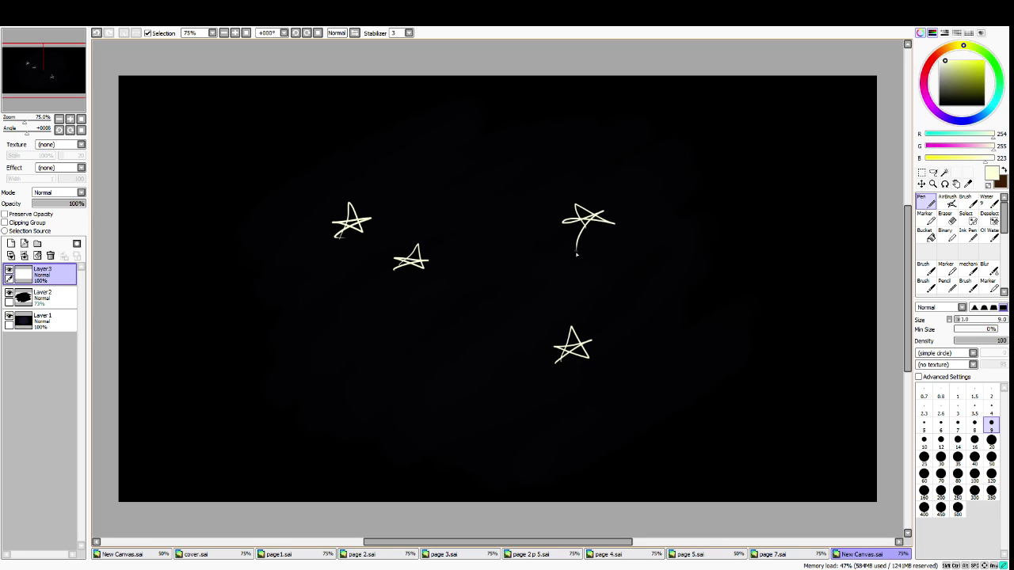
pyautogui.moveTo(428, 393)
pyautogui.mouseDown()
pyautogui.moveTo(454, 368)
pyautogui.moveTo(466, 368)
pyautogui.moveTo(425, 394)
pyautogui.mouseUp()
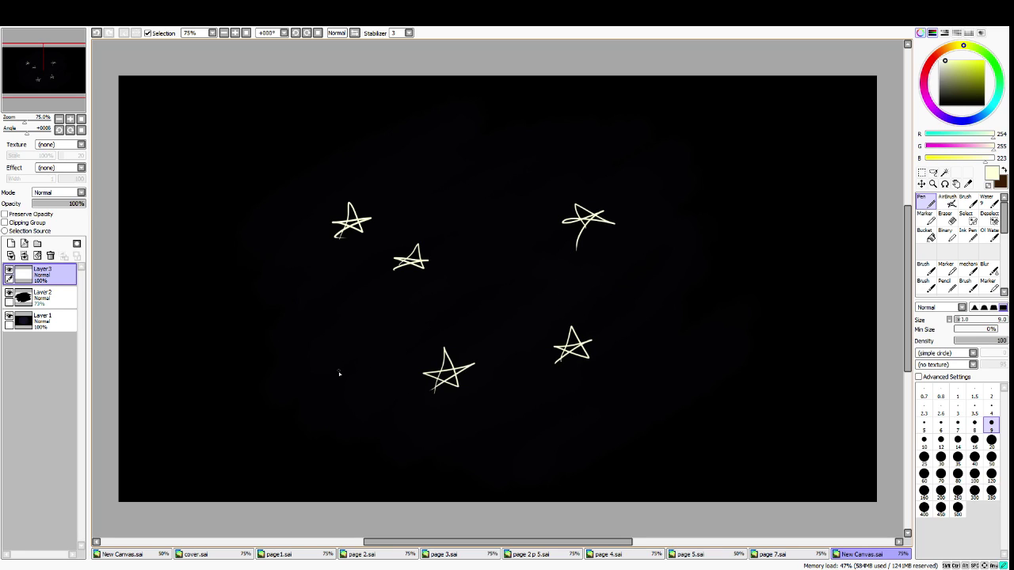
pyautogui.moveTo(339, 372); pyautogui.dragTo(386, 355)
# Draw a slightly larger pale yellow star in the centre of the ring of stars
pyautogui.moveTo(546, 275)
pyautogui.mouseDown()
pyautogui.moveTo(498, 265)
pyautogui.moveTo(512, 290)
pyautogui.moveTo(512, 267)
pyautogui.moveTo(546, 300)
pyautogui.mouseUp()
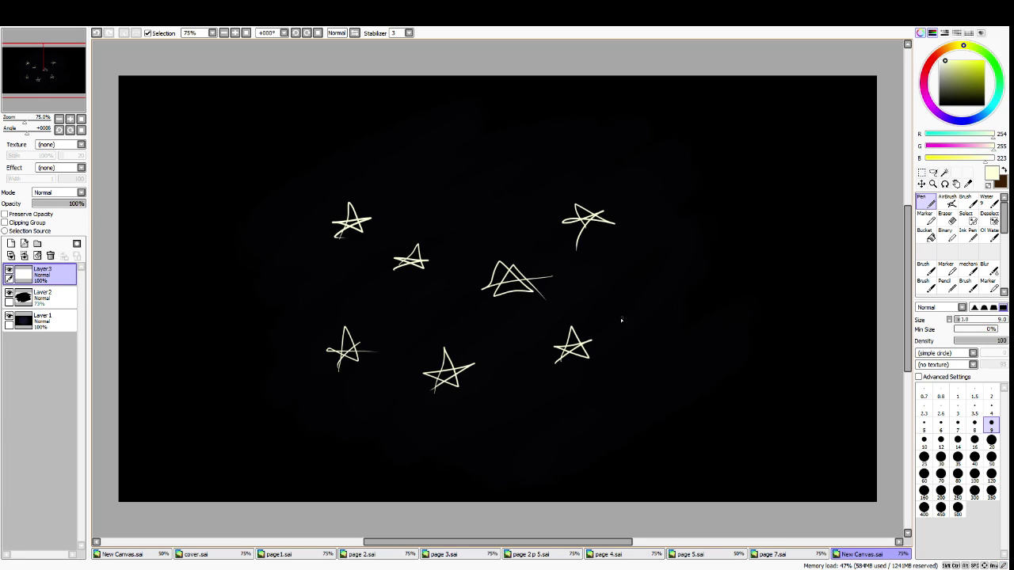
pyautogui.hotkey('ctrl', 'z')
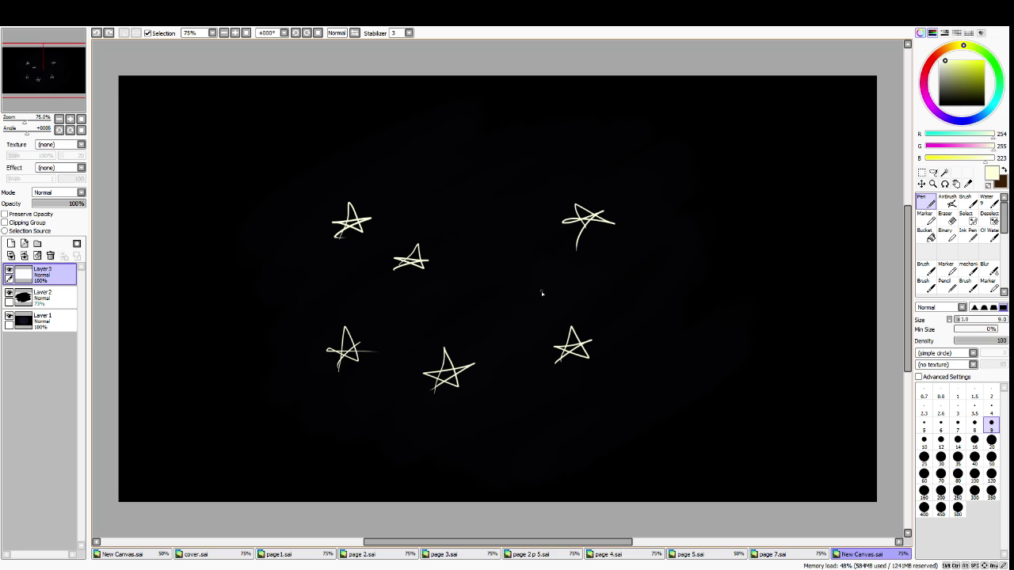
pyautogui.moveTo(521, 278)
pyautogui.mouseDown()
pyautogui.moveTo(519, 254)
pyautogui.moveTo(482, 281)
pyautogui.moveTo(536, 299)
pyautogui.mouseUp()
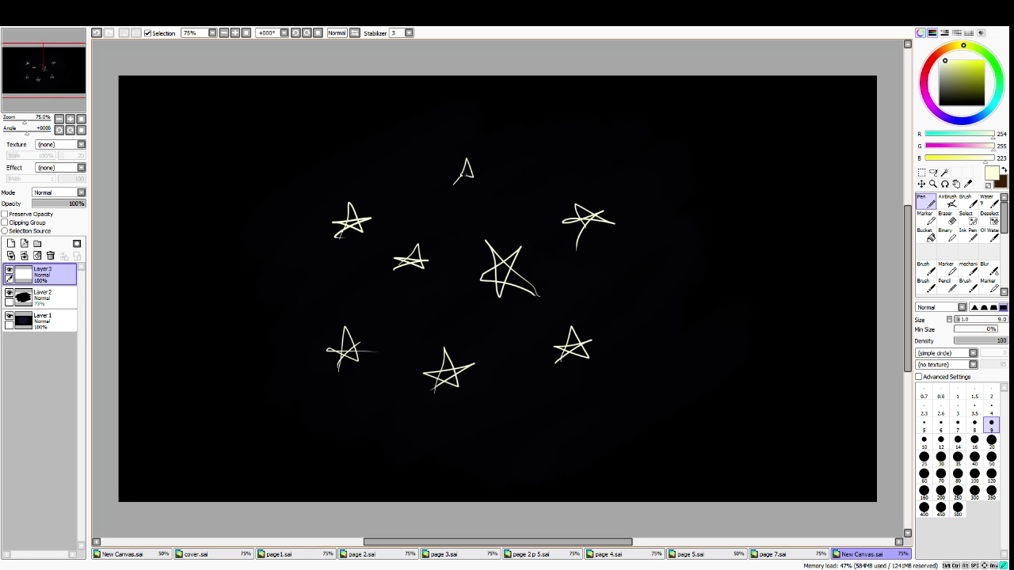
pyautogui.hotkey('ctrl', 'z')
pyautogui.hotkey('ctrl', 'z')
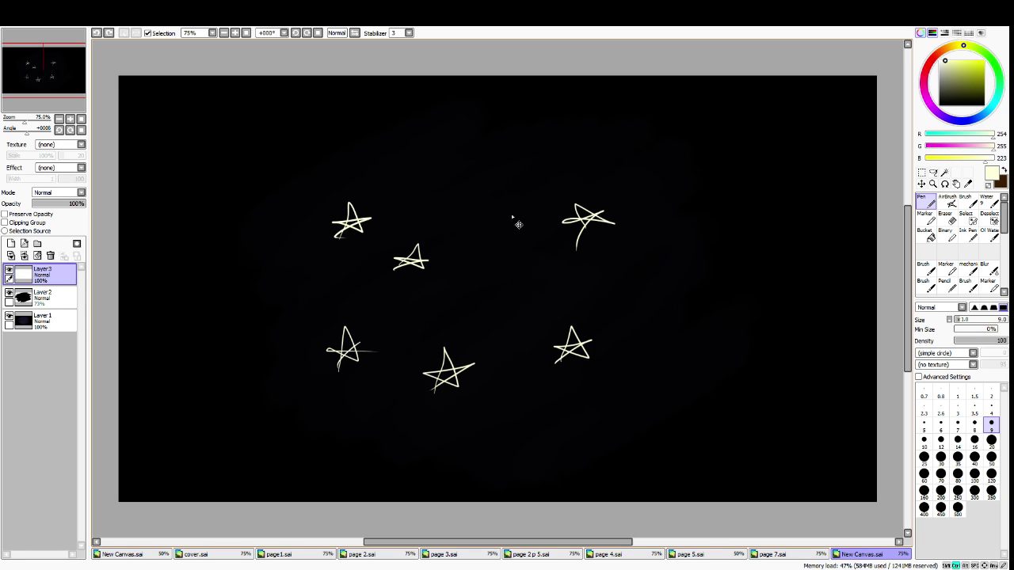
pyautogui.hotkey('ctrl', 'y')
# Draw another thin-lined star above the central one, at the top of the group
pyautogui.moveTo(439, 180)
pyautogui.mouseDown()
pyautogui.moveTo(464, 171)
pyautogui.moveTo(518, 187)
pyautogui.moveTo(465, 216)
pyautogui.moveTo(492, 131)
pyautogui.moveTo(509, 198)
pyautogui.moveTo(448, 151)
pyautogui.mouseUp()
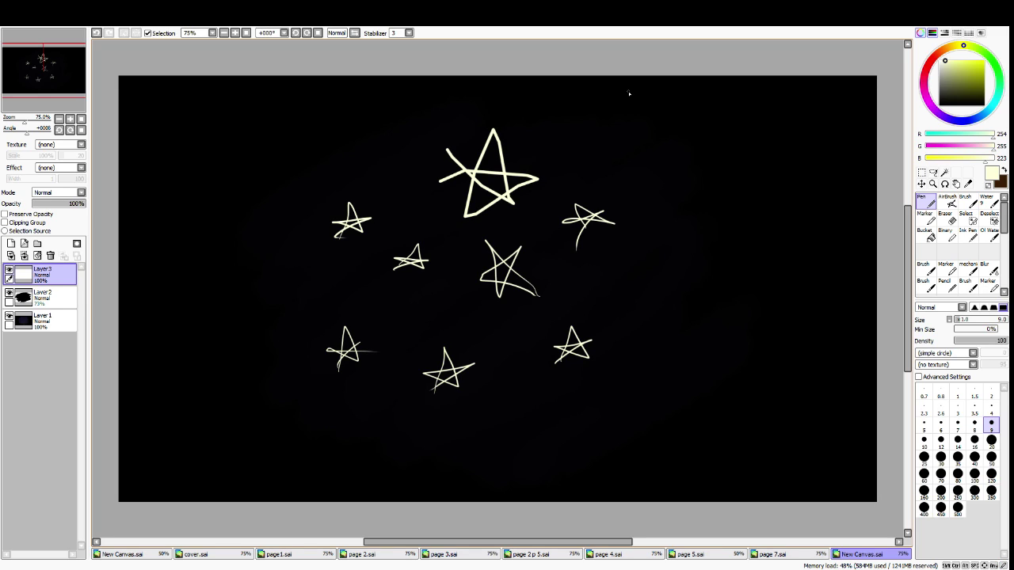
pyautogui.hotkey('ctrl', 'z')
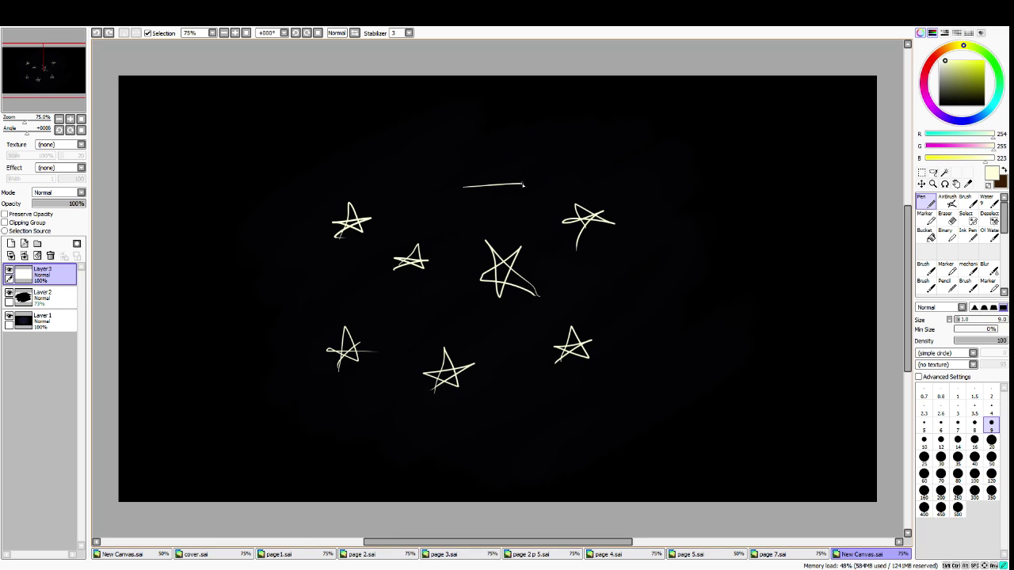
pyautogui.moveTo(521, 185)
pyautogui.mouseDown()
pyautogui.moveTo(493, 214)
pyautogui.moveTo(469, 157)
pyautogui.mouseUp()
pyautogui.moveTo(467, 200)
pyautogui.mouseDown()
pyautogui.moveTo(494, 198)
pyautogui.moveTo(501, 162)
pyautogui.moveTo(469, 202)
pyautogui.moveTo(425, 174)
pyautogui.moveTo(427, 191)
pyautogui.mouseUp()
pyautogui.hotkey('ctrl', 'z')
pyautogui.hotkey('ctrl', 'z')
pyautogui.hotkey('ctrl', 'z')
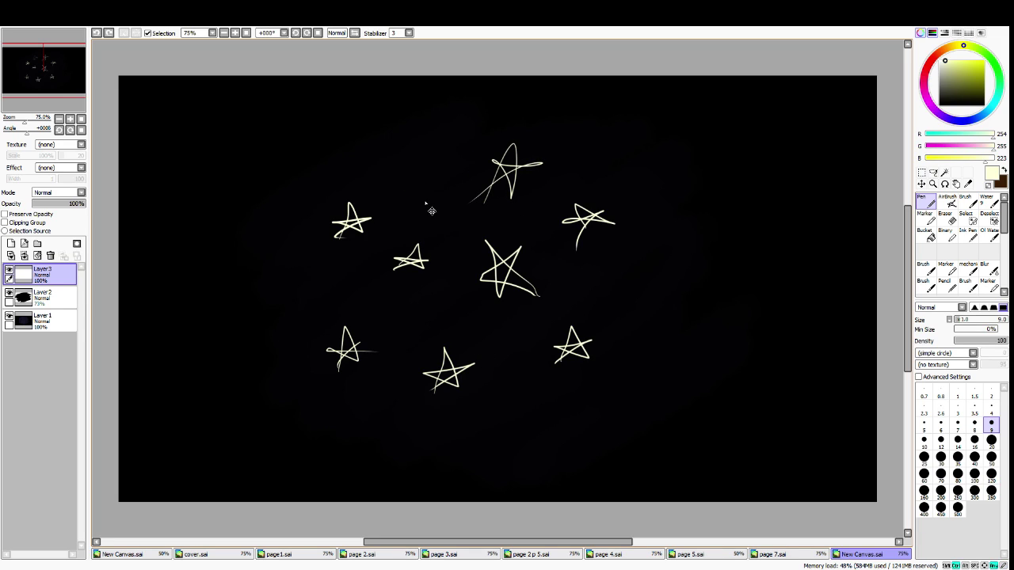
pyautogui.moveTo(519, 193)
pyautogui.mouseDown()
pyautogui.moveTo(516, 150)
pyautogui.moveTo(491, 197)
pyautogui.mouseUp()
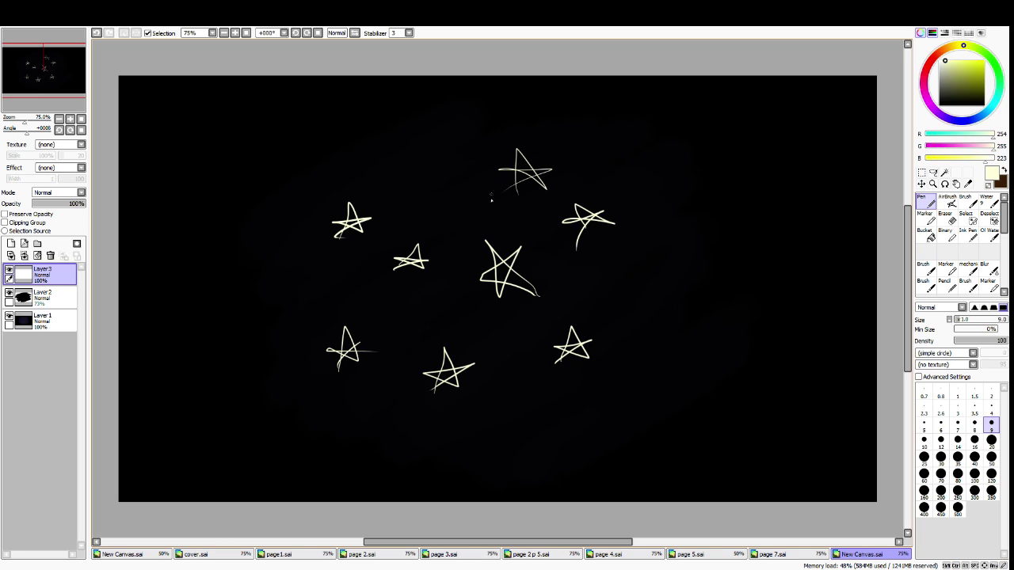
# Try to draw more stars along the right side of the canvas
pyautogui.moveTo(775, 147)
pyautogui.mouseDown()
pyautogui.moveTo(759, 212)
pyautogui.moveTo(774, 155)
pyautogui.moveTo(802, 192)
pyautogui.moveTo(769, 182)
pyautogui.moveTo(831, 167)
pyautogui.moveTo(796, 188)
pyautogui.moveTo(735, 185)
pyautogui.mouseUp()
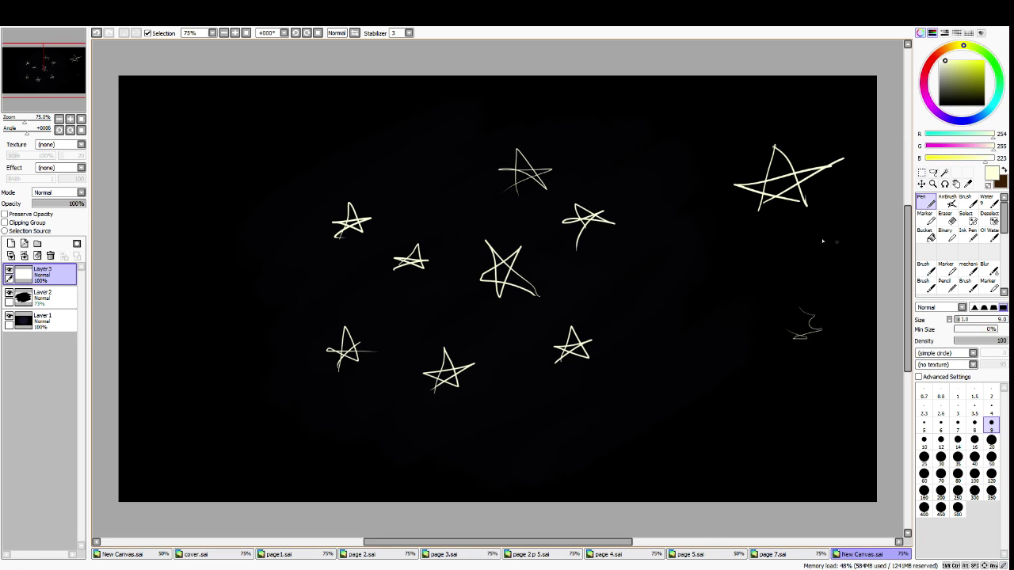
pyautogui.moveTo(751, 296)
pyautogui.mouseDown()
pyautogui.moveTo(808, 292)
pyautogui.moveTo(755, 306)
pyautogui.mouseUp()
pyautogui.hotkey('ctrl', 'z')
pyautogui.hotkey('ctrl', 'z')
pyautogui.hotkey('ctrl', 'z')
pyautogui.hotkey('ctrl', 'z')
pyautogui.hotkey('ctrl', 'z')
pyautogui.hotkey('ctrl', 'z')
pyautogui.moveTo(749, 280)
pyautogui.mouseDown()
pyautogui.moveTo(766, 242)
pyautogui.moveTo(787, 274)
pyautogui.mouseUp()
pyautogui.hotkey('ctrl', 'z')
# Draw a small star at the right edge of the group, between the upper-right and lower-right stars
pyautogui.moveTo(621, 301); pyautogui.dragTo(627, 325)
pyautogui.hotkey('ctrl', 'z')
pyautogui.hotkey('ctrl', 'z')
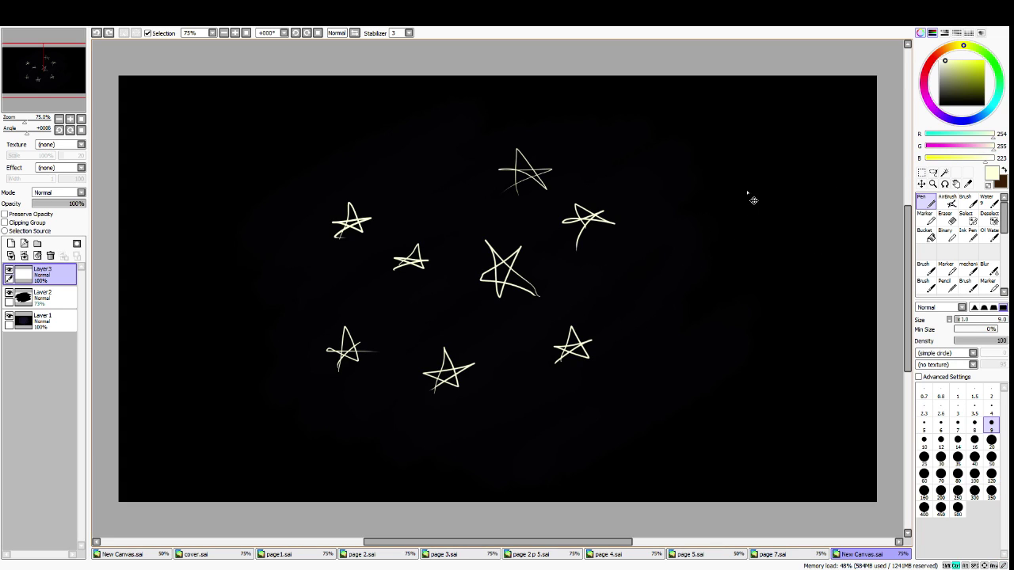
pyautogui.hotkey('ctrl', 'y')
pyautogui.hotkey('ctrl', 'y')
# Select all the stars and shrink the group to less than half its size toward its lower-right corner
pyautogui.press('m')
pyautogui.moveTo(268, 140); pyautogui.dragTo(720, 405)
pyautogui.hotkey('ctrl', 't')
pyautogui.moveTo(324, 143); pyautogui.dragTo(501, 248)
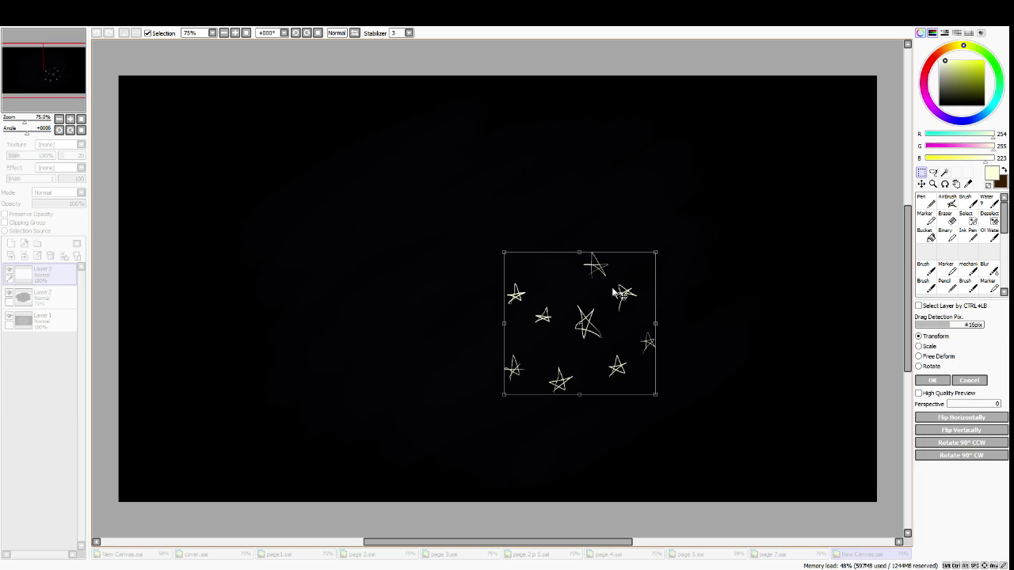
pyautogui.click(978, 381)
pyautogui.hotkey('ctrl', 't')
pyautogui.moveTo(325, 146); pyautogui.dragTo(528, 274)
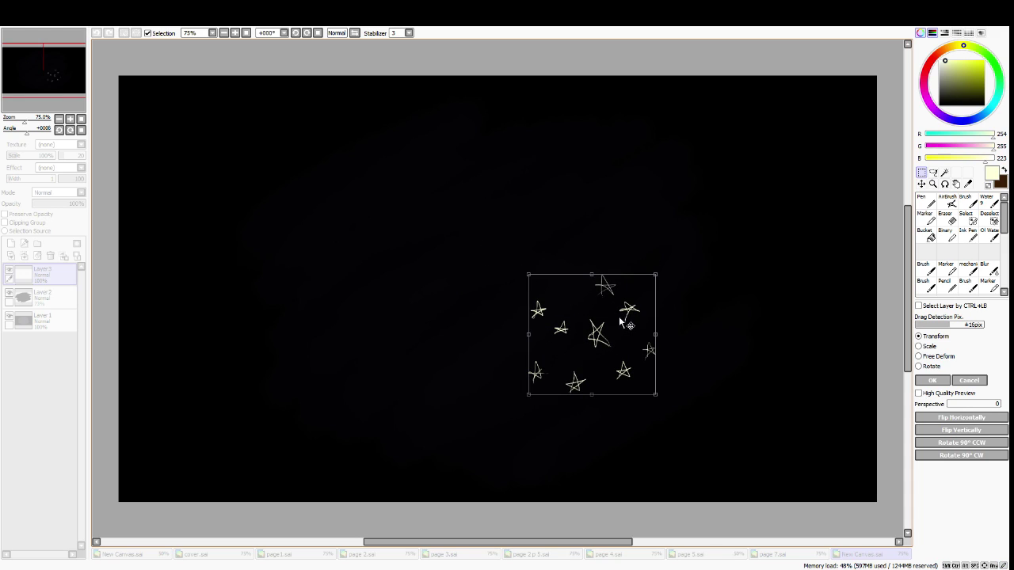
pyautogui.click(970, 374)
pyautogui.hotkey('ctrl', 't')
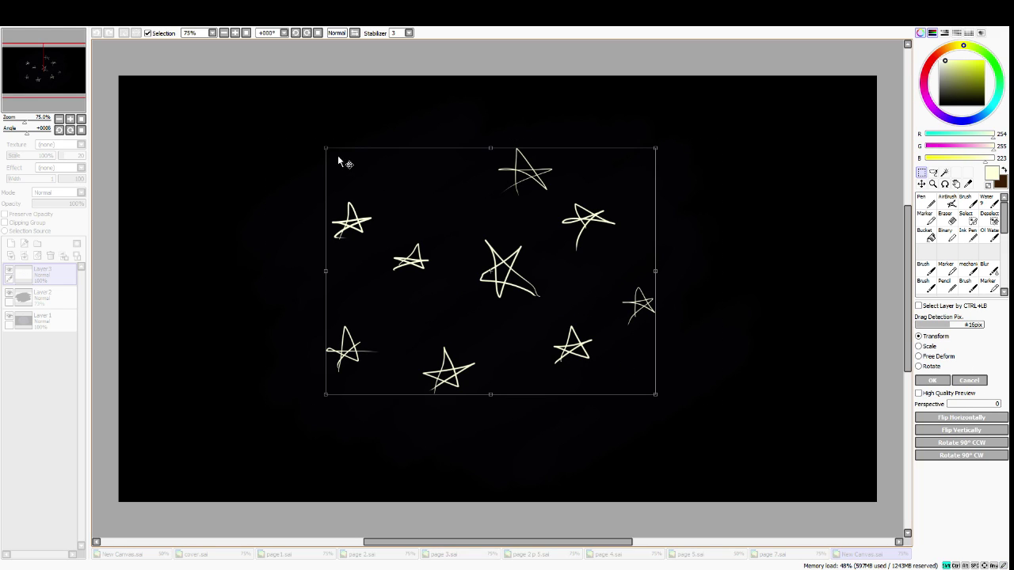
pyautogui.moveTo(335, 145); pyautogui.dragTo(515, 301)
pyautogui.press('Return')
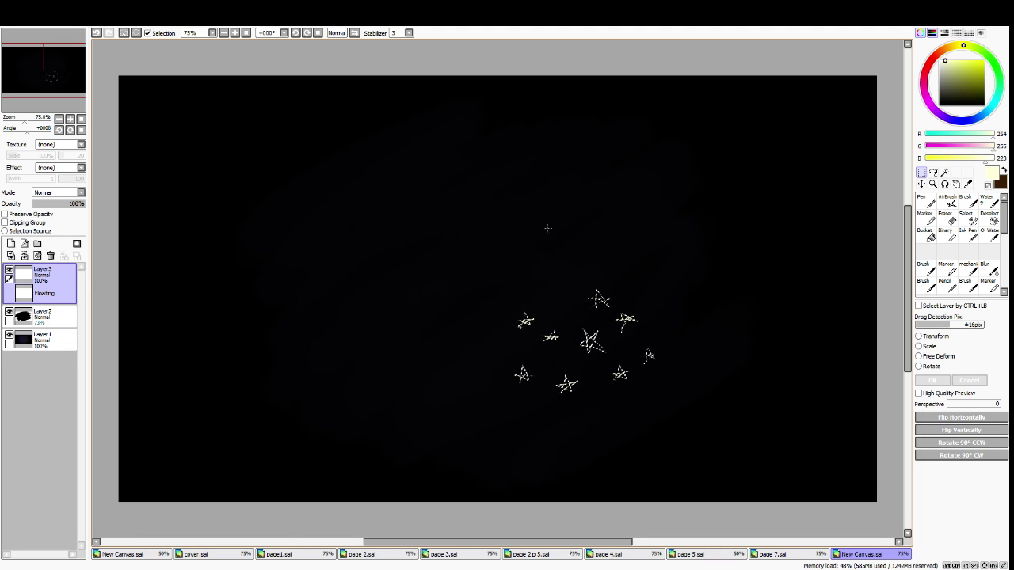
# Copy the star cluster, paste it on a new layer and place the copy up and to the left of the original
pyautogui.moveTo(415, 262); pyautogui.dragTo(689, 422)
pyautogui.hotkey('ctrl', 'c')
pyautogui.hotkey('ctrl', 'v')
pyautogui.moveTo(592, 341); pyautogui.dragTo(447, 255)
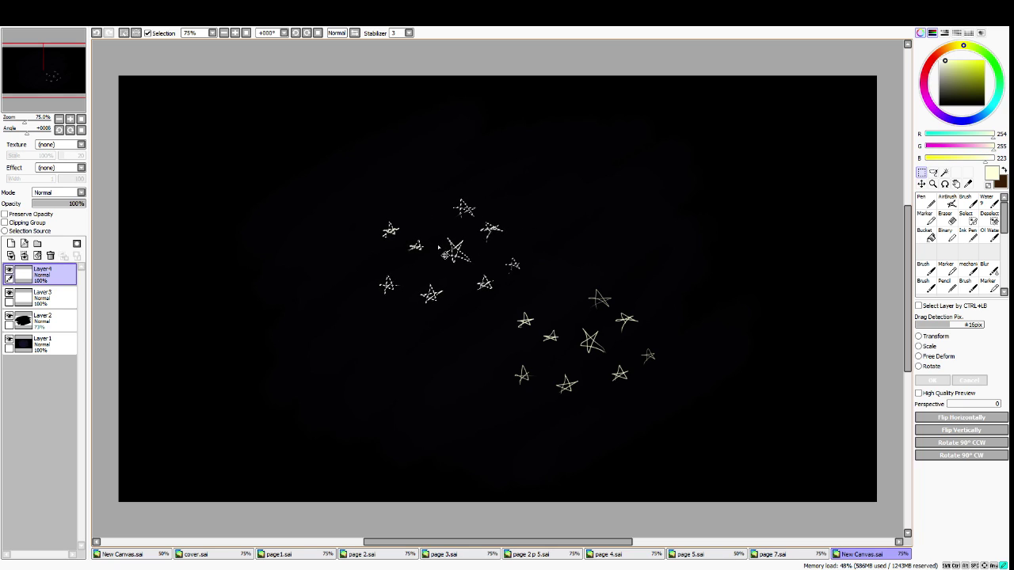
pyautogui.click(690, 291)
# Paste another copy of the star cluster, mirror it left to right and place it above the original cluster
pyautogui.hotkey('ctrl', 'v')
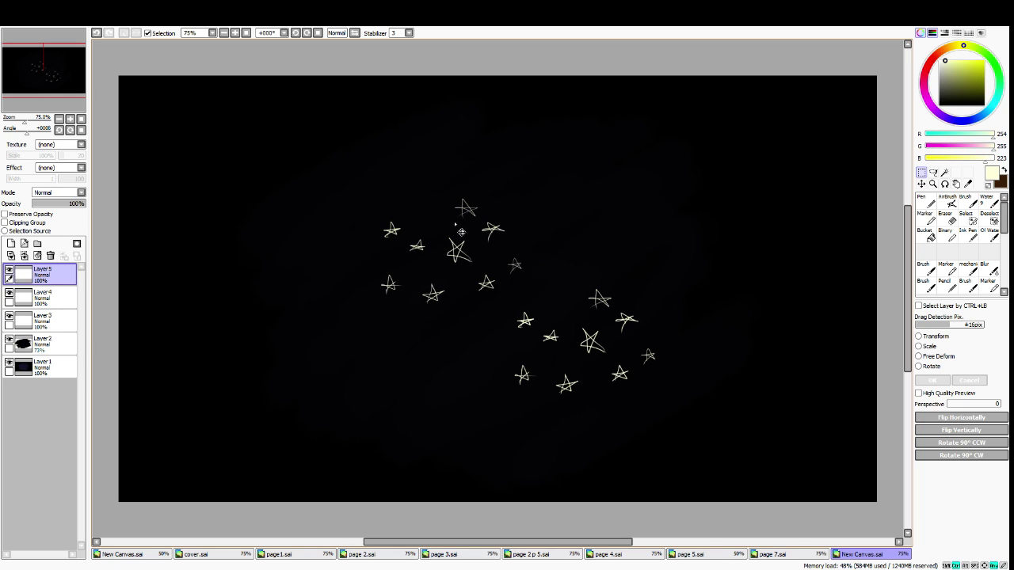
pyautogui.moveTo(642, 336)
pyautogui.mouseDown()
pyautogui.moveTo(636, 228)
pyautogui.moveTo(671, 282)
pyautogui.mouseUp()
pyautogui.moveTo(589, 348)
pyautogui.mouseDown()
pyautogui.moveTo(548, 276)
pyautogui.moveTo(556, 290)
pyautogui.mouseUp()
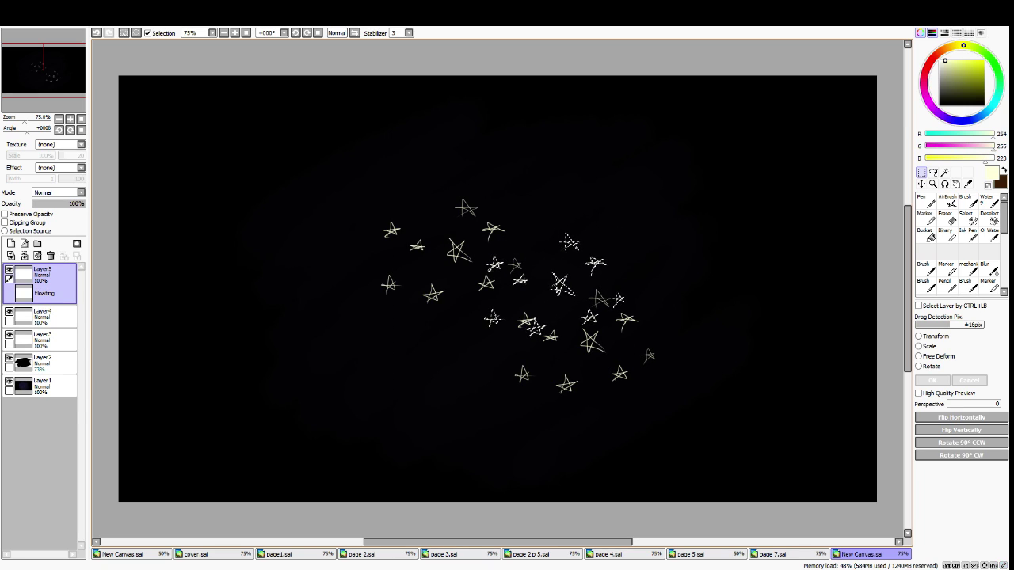
pyautogui.click(933, 336)
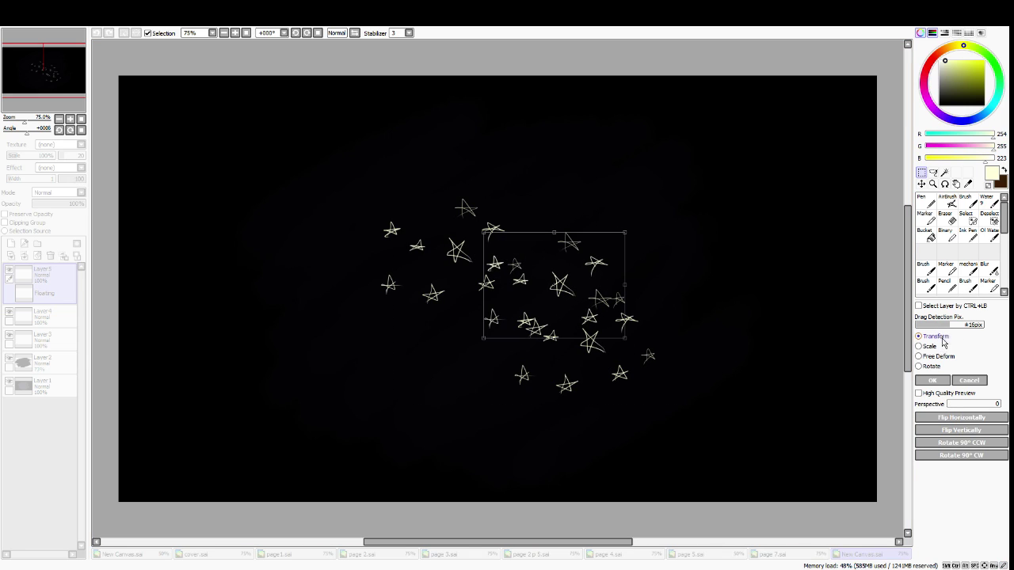
pyautogui.click(961, 429)
pyautogui.moveTo(536, 290); pyautogui.dragTo(578, 229)
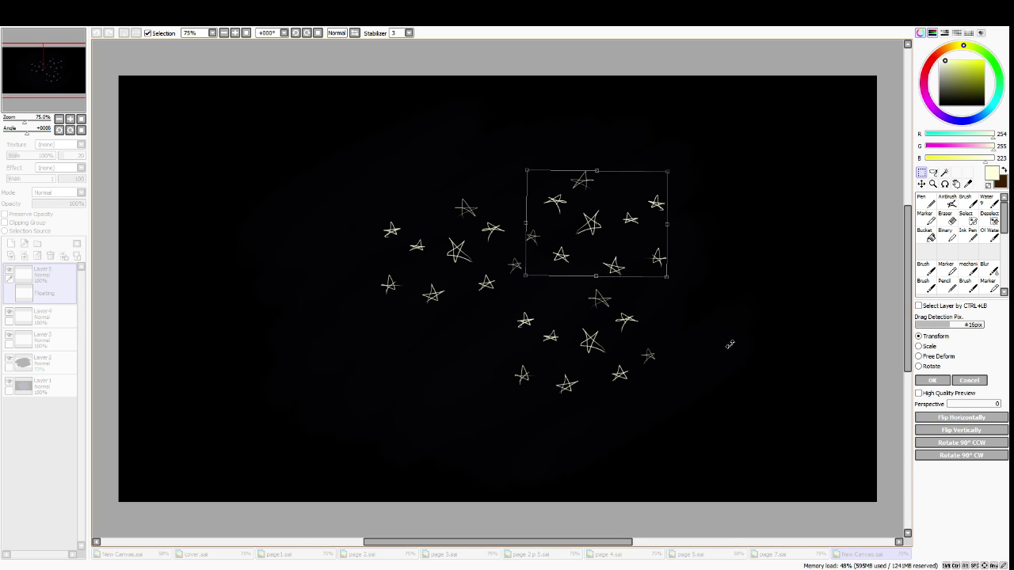
pyautogui.click(939, 381)
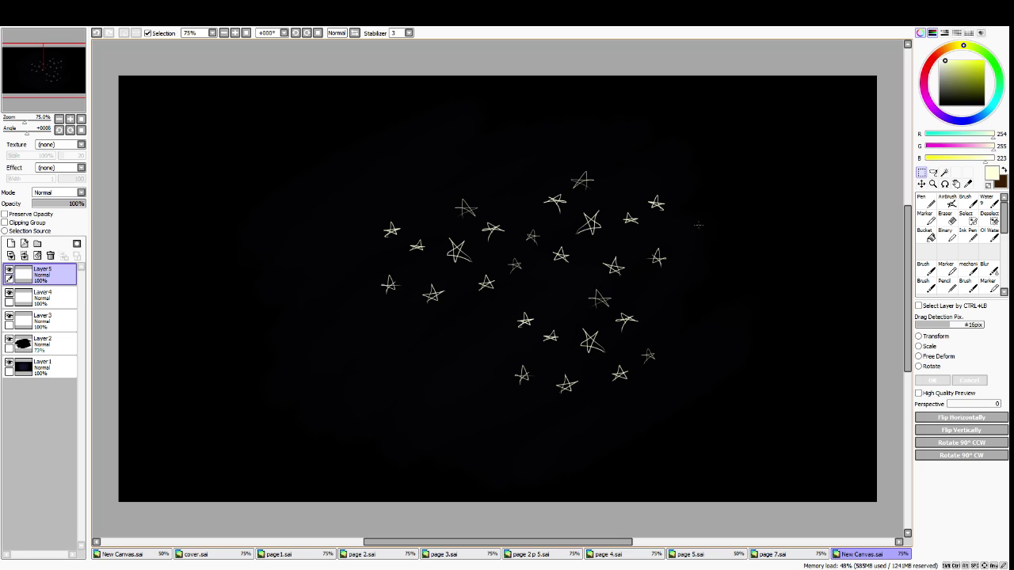
# Paste another copy of the star cluster, move it to the lower left of the group and rotate it clockwise
pyautogui.moveTo(381, 167); pyautogui.dragTo(593, 262)
pyautogui.click(676, 289)
pyautogui.hotkey('ctrl', 'v')
pyautogui.moveTo(583, 337); pyautogui.dragTo(430, 366)
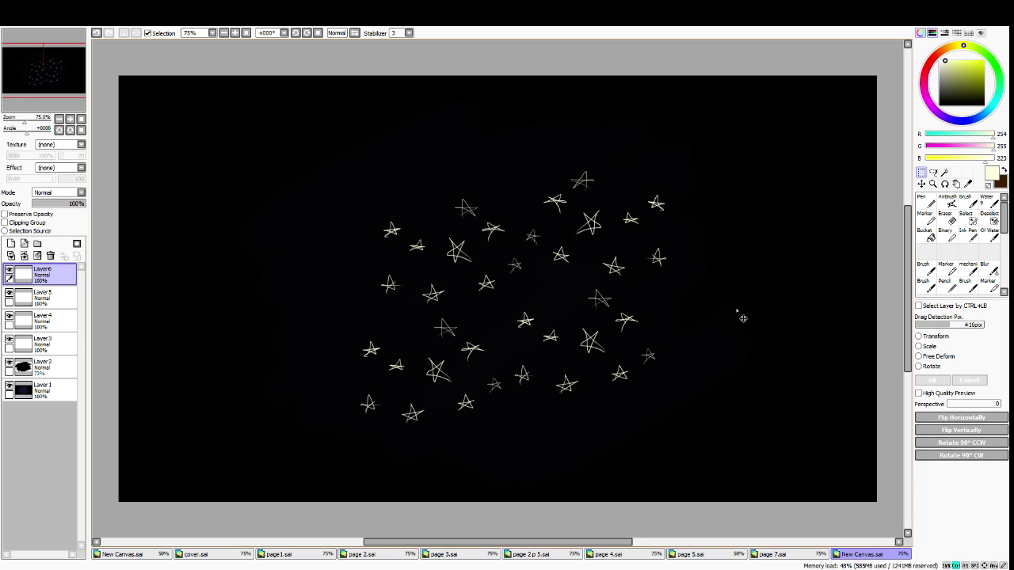
pyautogui.hotkey('ctrl', 't')
pyautogui.moveTo(491, 309); pyautogui.dragTo(477, 340)
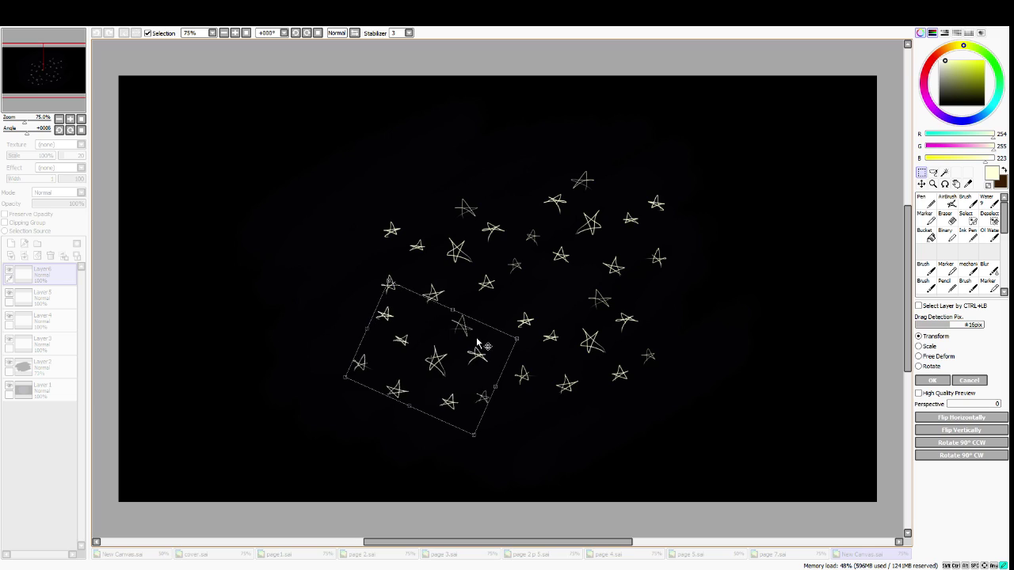
pyautogui.press('Return')
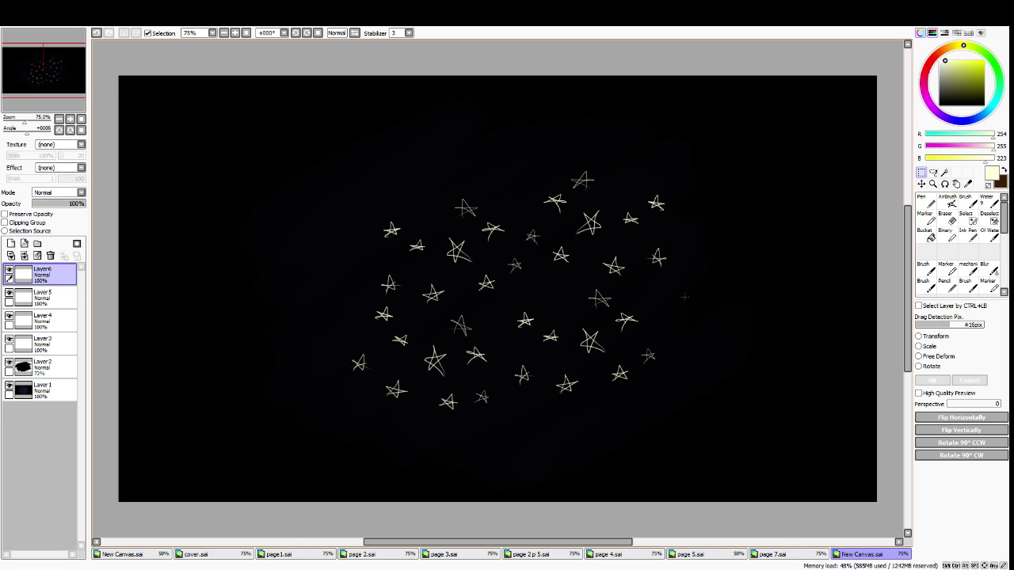
# Try to crop the canvas to a rectangle around the central part of the star field
pyautogui.moveTo(385, 246); pyautogui.dragTo(608, 373)
pyautogui.click(759, 208)
pyautogui.moveTo(404, 235); pyautogui.dragTo(619, 378)
pyautogui.click(95, 30)
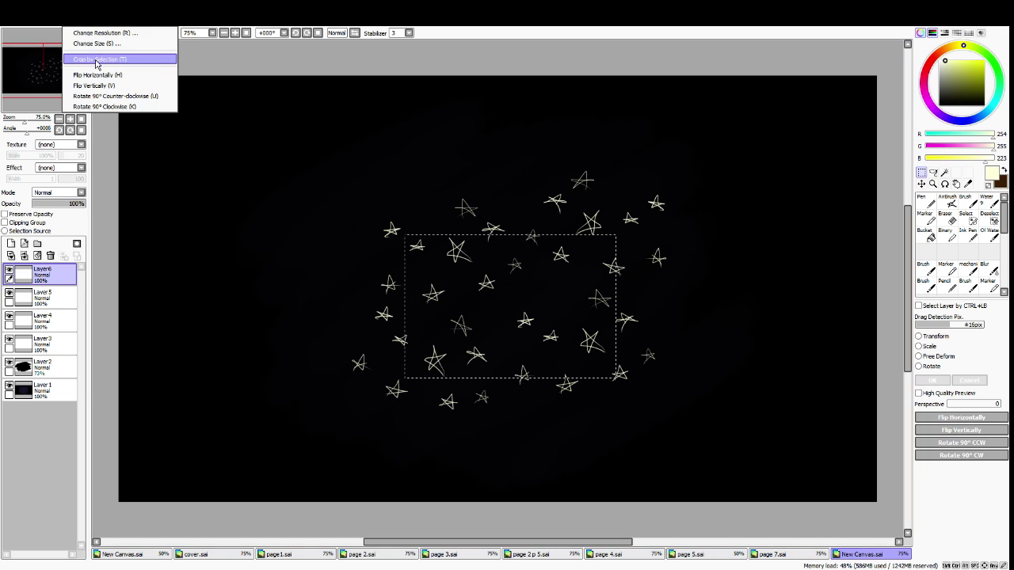
pyautogui.click(98, 62)
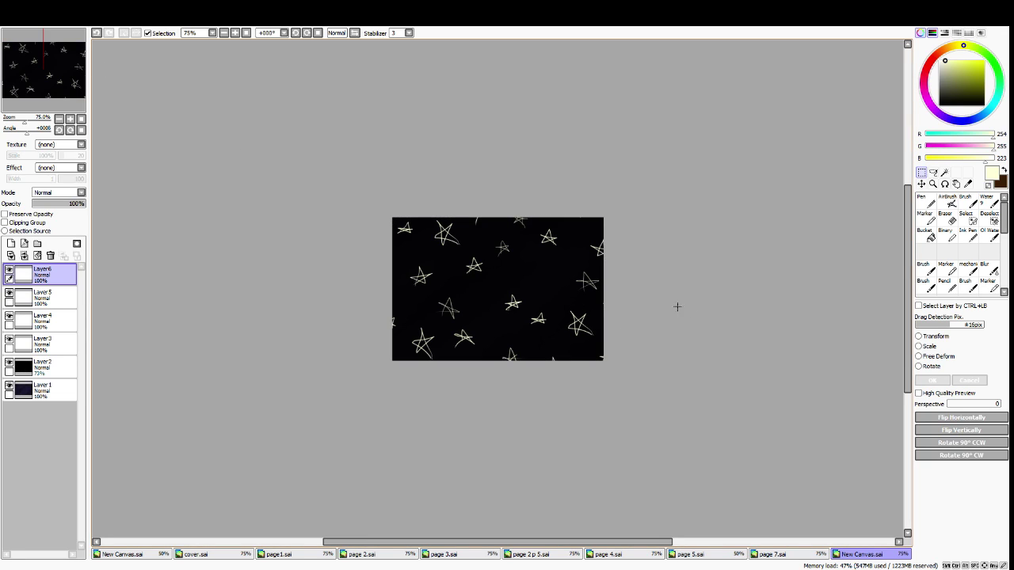
pyautogui.click(926, 202)
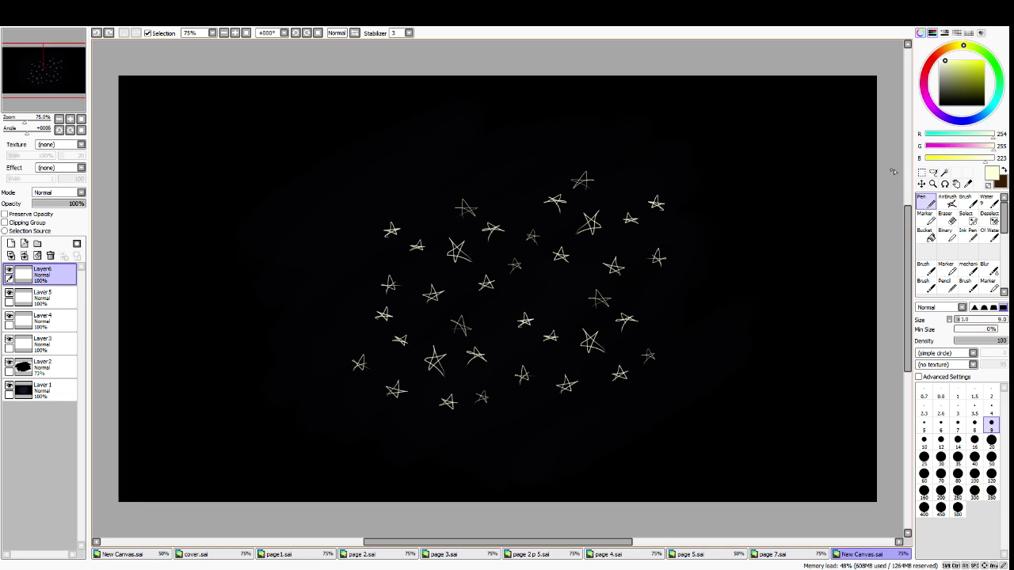
pyautogui.click(921, 172)
pyautogui.moveTo(413, 248); pyautogui.dragTo(607, 363)
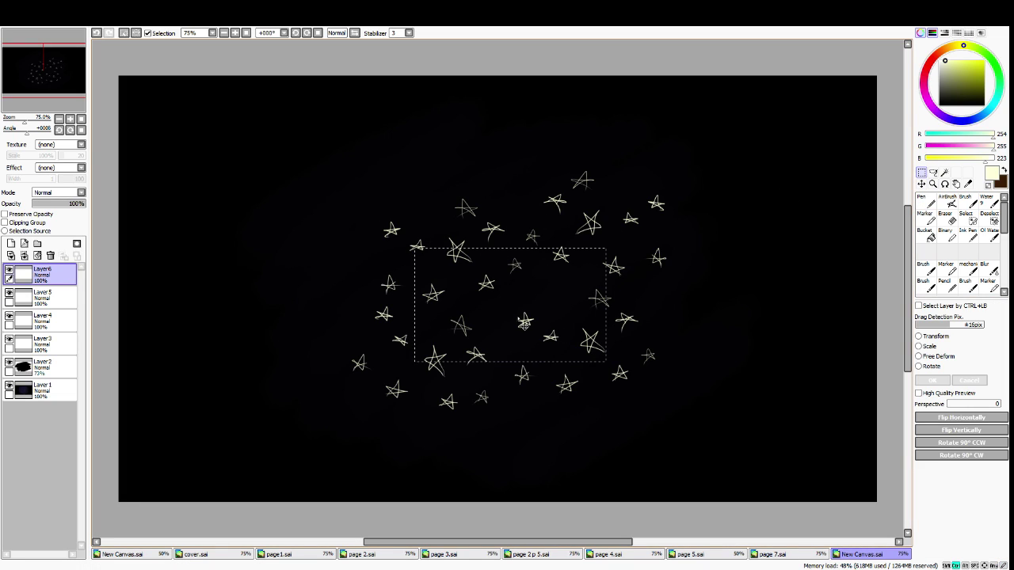
pyautogui.moveTo(423, 314); pyautogui.dragTo(487, 362)
pyautogui.hotkey('ctrl', 't')
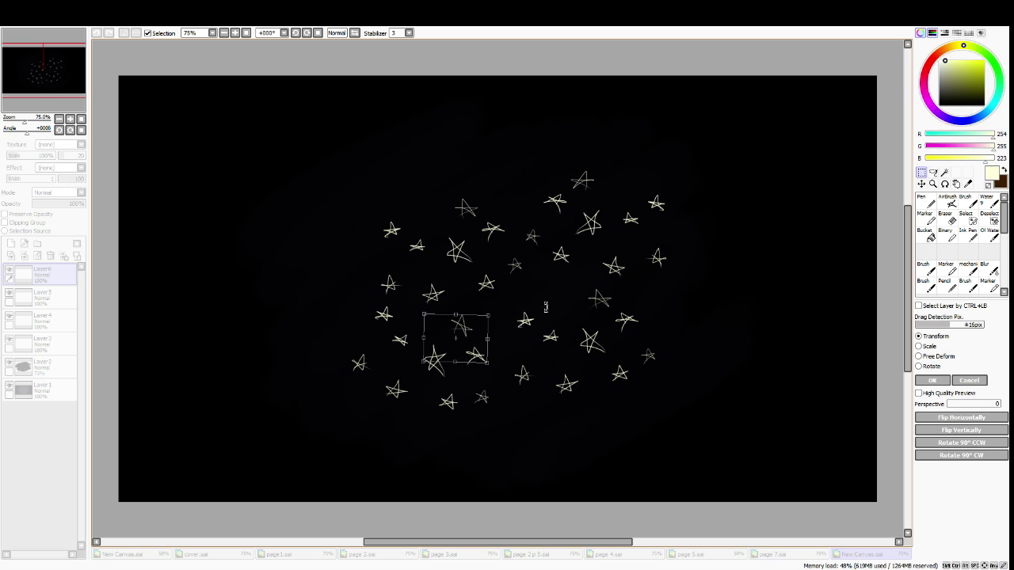
pyautogui.click(981, 381)
pyautogui.hotkey('ctrl', 'd')
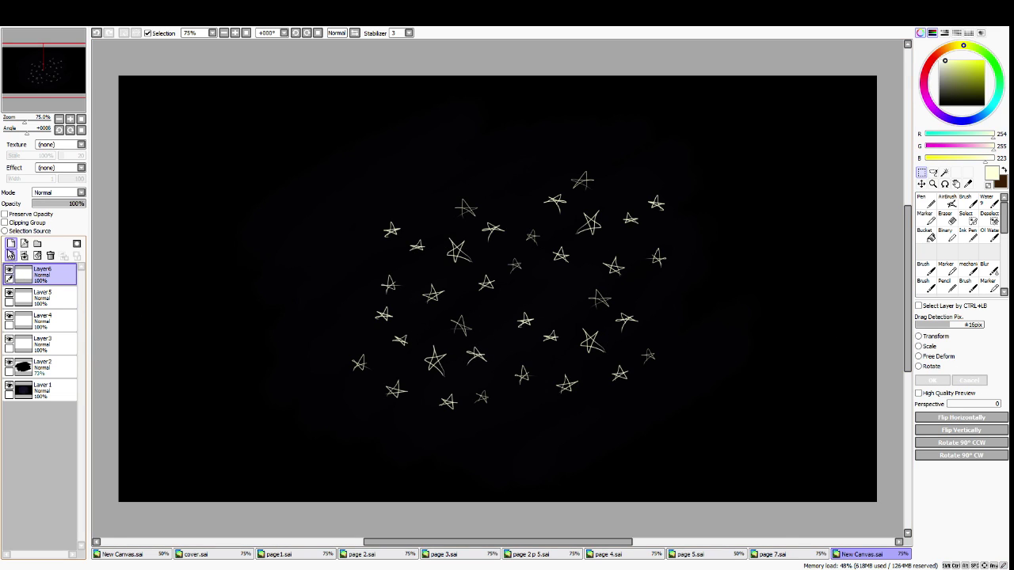
# Merge all star and background layers down into a single layer
pyautogui.click(25, 256)
pyautogui.click(25, 256)
pyautogui.click(25, 256)
pyautogui.click(25, 256)
pyautogui.click(25, 256)
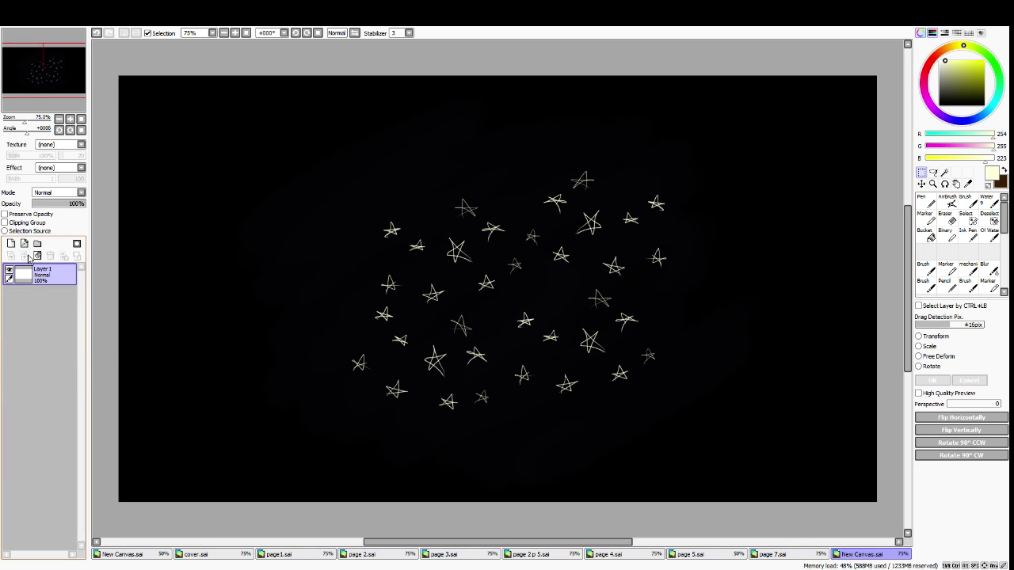
# Try to enlarge the whole merged star layer beyond the canvas edges
pyautogui.hotkey('ctrl', 't')
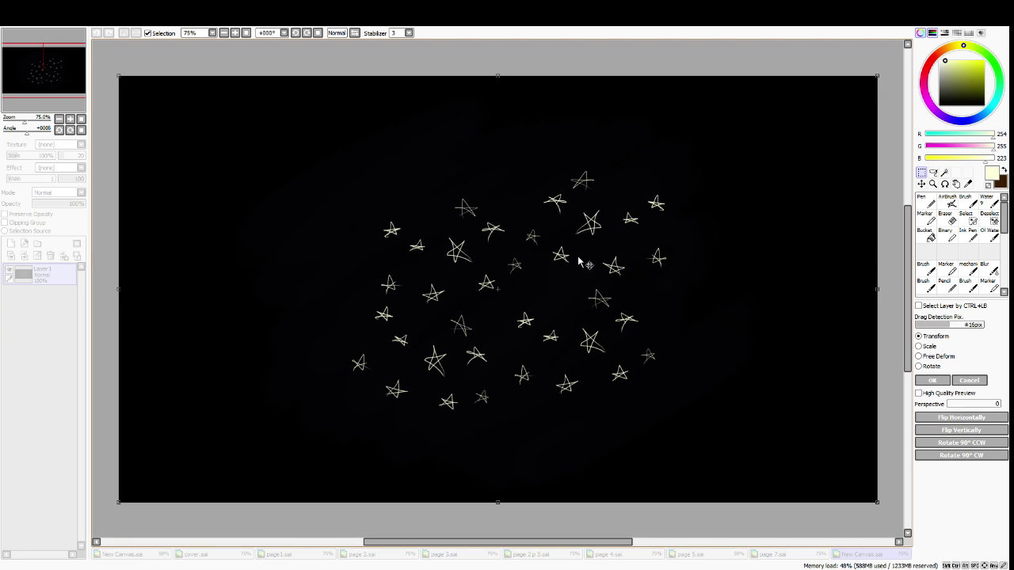
pyautogui.moveTo(536, 253); pyautogui.dragTo(446, 229)
pyautogui.moveTo(564, 275); pyautogui.dragTo(562, 242)
pyautogui.moveTo(780, 447); pyautogui.dragTo(1013, 569)
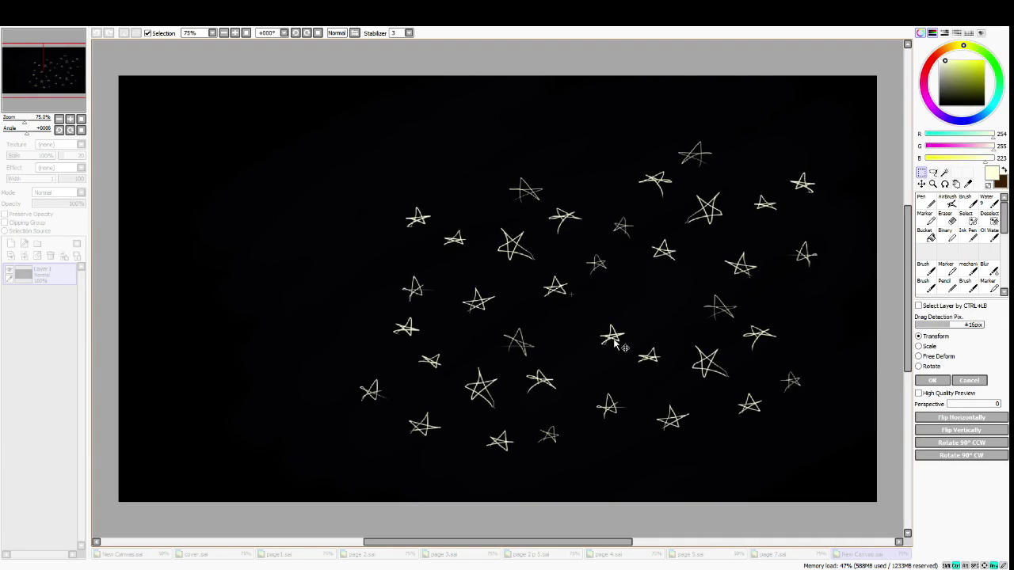
pyautogui.click(932, 380)
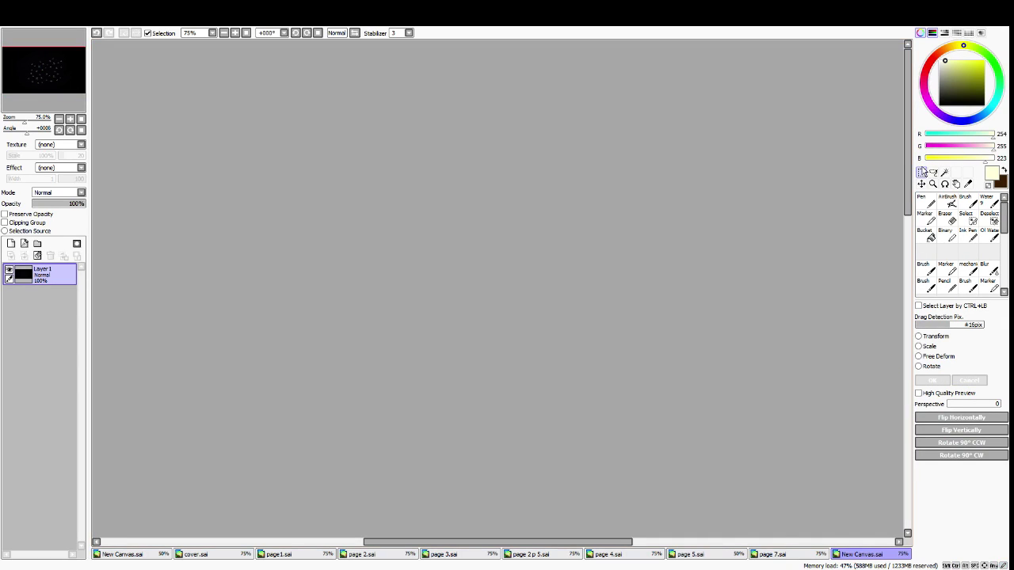
pyautogui.doubleClick(933, 171)
pyautogui.click(553, 255)
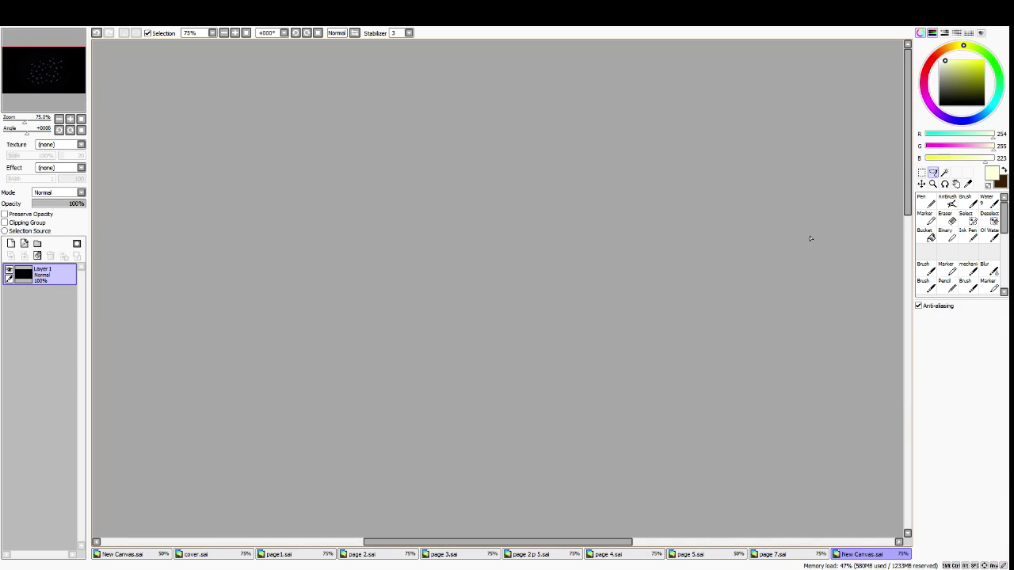
# Select the central block of stars and enlarge it toward the upper left and lower right
pyautogui.click(921, 184)
pyautogui.moveTo(903, 197); pyautogui.dragTo(895, 92)
pyautogui.press('Home')
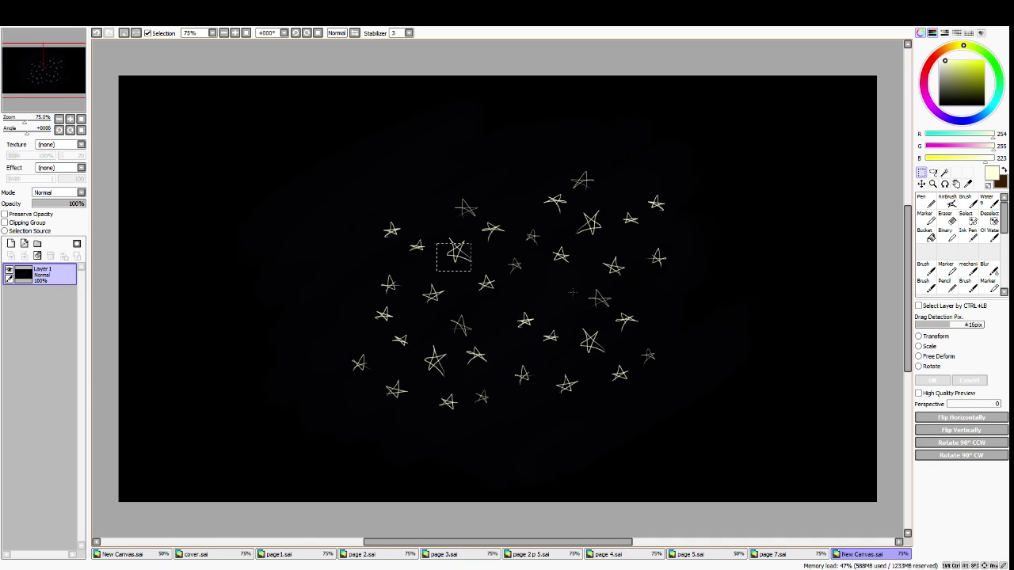
pyautogui.moveTo(411, 229); pyautogui.dragTo(717, 433)
pyautogui.hotkey('ctrl', 't')
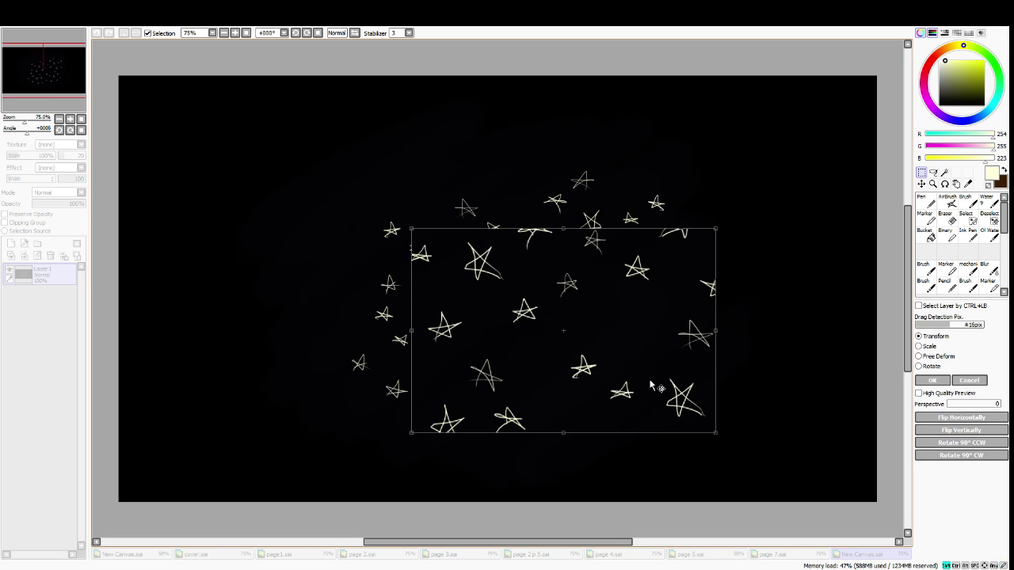
pyautogui.moveTo(412, 229); pyautogui.dragTo(354, 190)
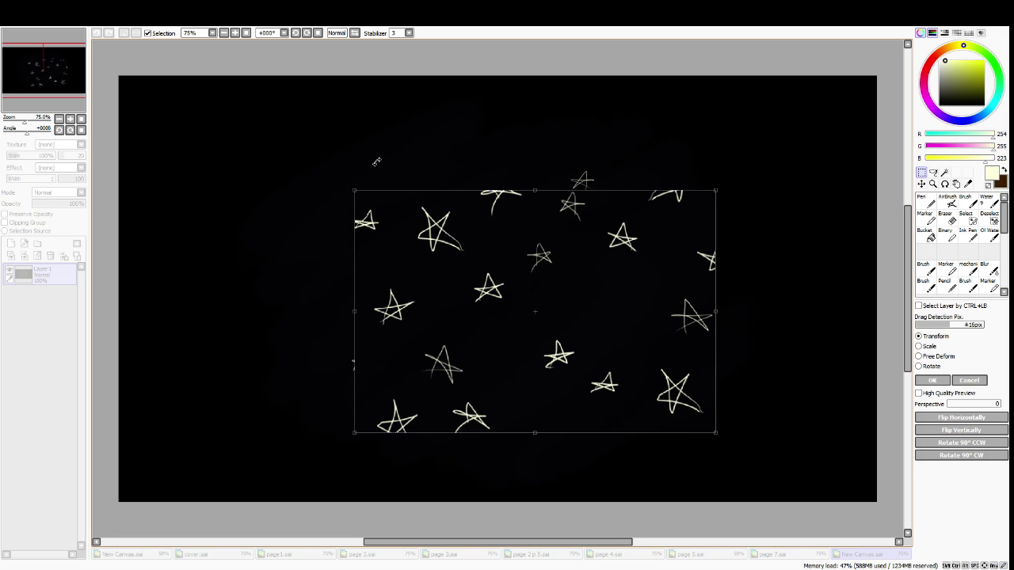
pyautogui.click(935, 381)
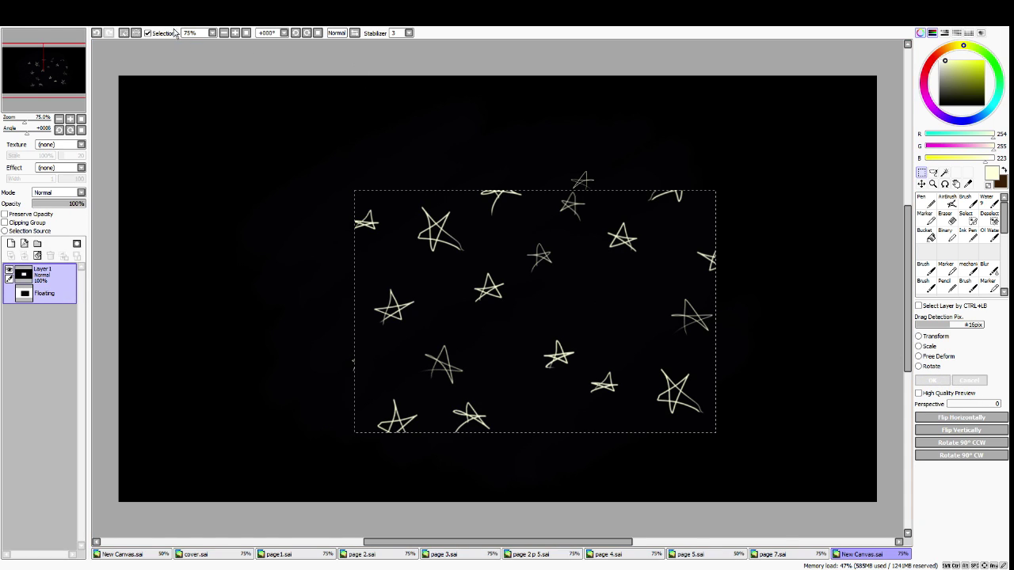
# Crop the canvas to the enlarged block of stars and clear the selection
pyautogui.click(91, 27)
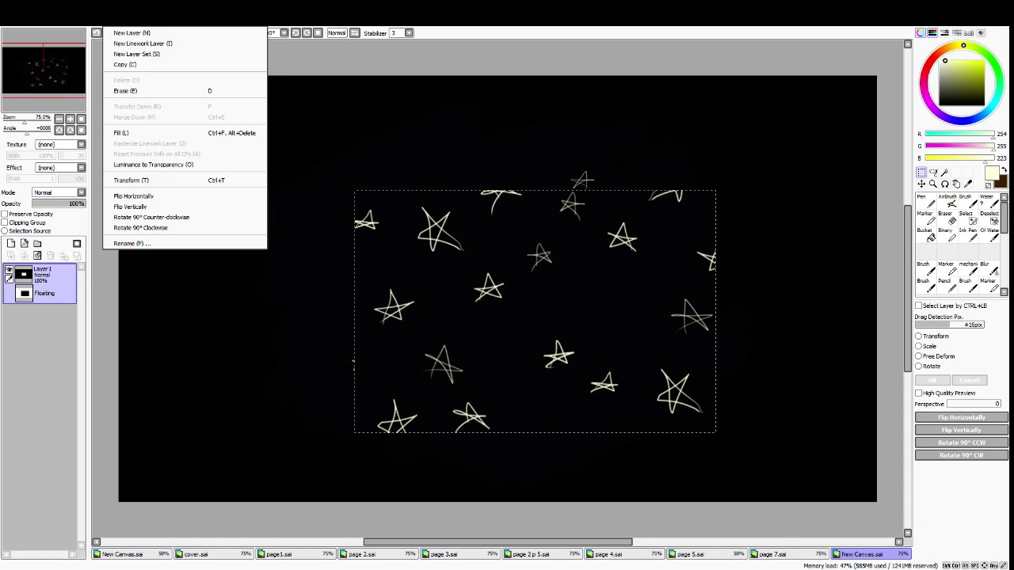
pyautogui.click(126, 62)
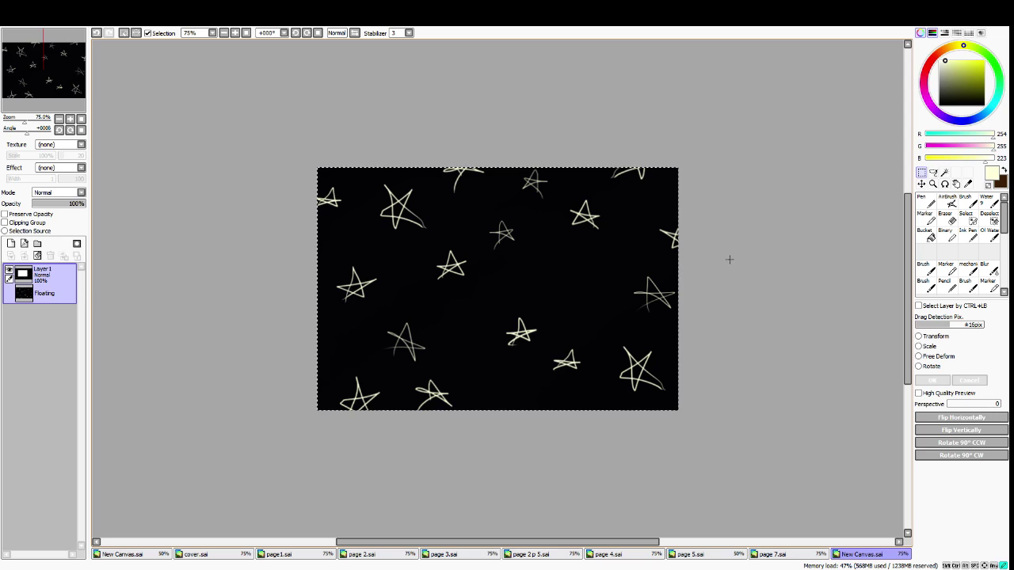
pyautogui.hotkey('ctrl', 'd')
# Letter "TO BE" across the upper part of the starry canvas in white with the Pen at size 20
pyautogui.click(932, 198)
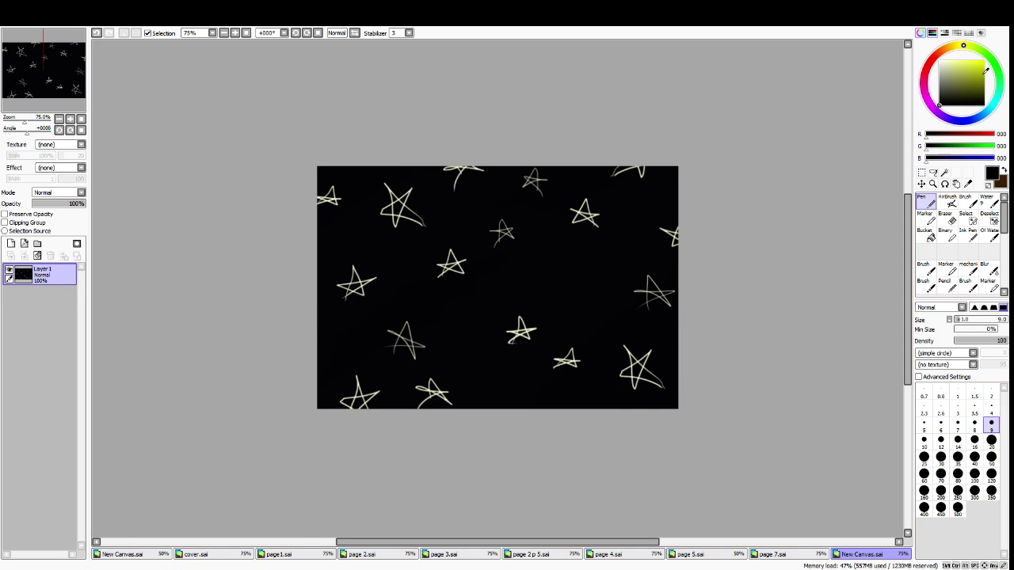
pyautogui.moveTo(984, 75); pyautogui.dragTo(723, 43)
pyautogui.press(']')
pyautogui.press(']')
pyautogui.press(']')
pyautogui.press(']')
pyautogui.press(']')
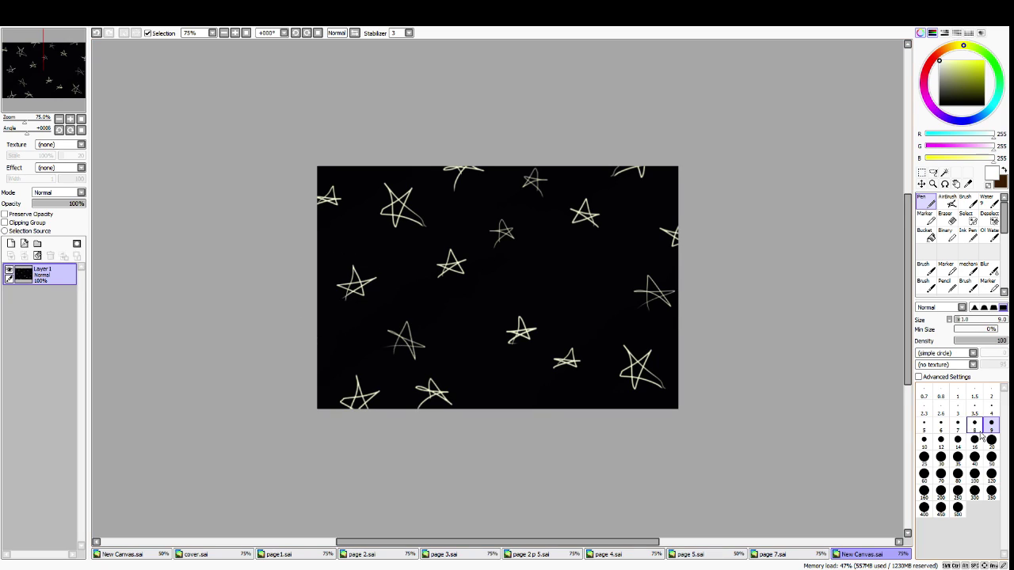
pyautogui.moveTo(369, 201)
pyautogui.mouseDown()
pyautogui.moveTo(370, 236)
pyautogui.moveTo(395, 198)
pyautogui.moveTo(399, 212)
pyautogui.mouseUp()
pyautogui.moveTo(487, 198); pyautogui.dragTo(487, 235)
pyautogui.moveTo(526, 201)
pyautogui.mouseDown()
pyautogui.moveTo(572, 197)
pyautogui.moveTo(578, 231)
pyautogui.moveTo(566, 215)
pyautogui.mouseUp()
# Letter "CONTINUE" in large white capitals beneath "TO BE"
pyautogui.moveTo(406, 274); pyautogui.dragTo(413, 313)
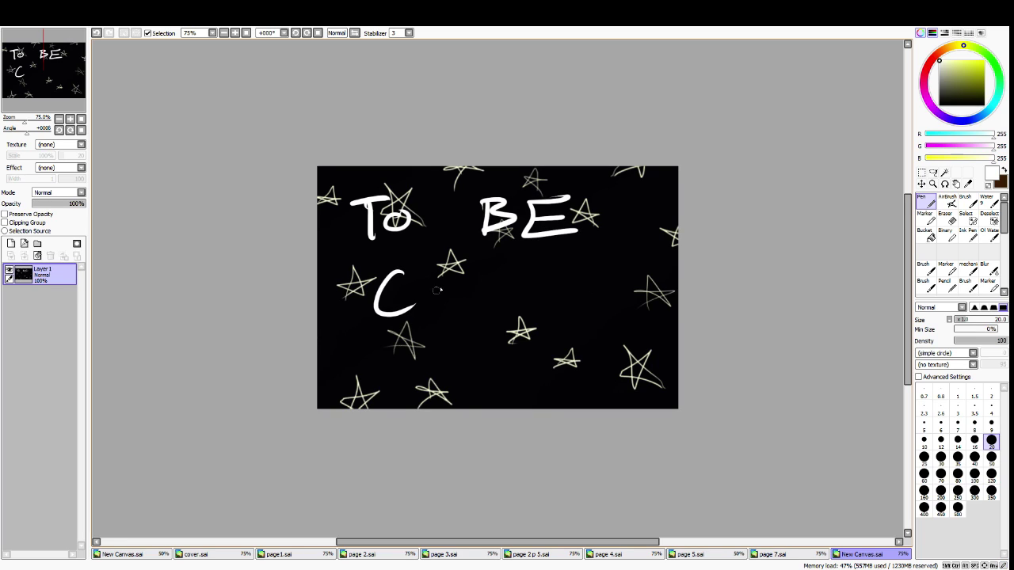
pyautogui.moveTo(437, 278); pyautogui.dragTo(436, 280)
pyautogui.moveTo(467, 310)
pyautogui.mouseDown()
pyautogui.moveTo(491, 305)
pyautogui.moveTo(494, 276)
pyautogui.mouseUp()
pyautogui.moveTo(512, 271); pyautogui.dragTo(520, 309)
pyautogui.moveTo(478, 274)
pyautogui.mouseDown()
pyautogui.moveTo(513, 256)
pyautogui.moveTo(541, 306)
pyautogui.mouseUp()
pyautogui.moveTo(551, 262)
pyautogui.mouseDown()
pyautogui.moveTo(557, 295)
pyautogui.moveTo(579, 242)
pyautogui.moveTo(655, 252)
pyautogui.moveTo(642, 293)
pyautogui.mouseUp()
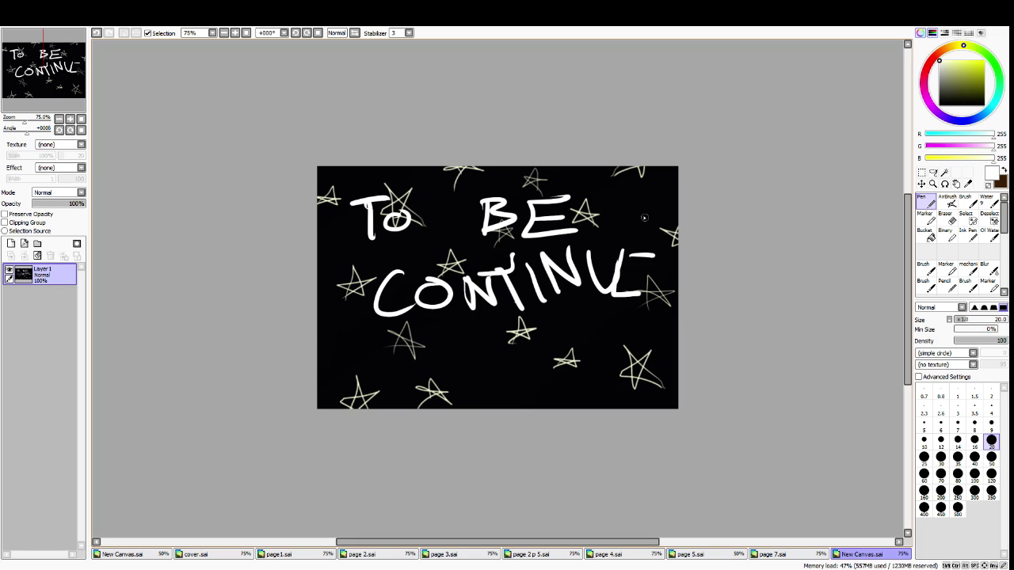
# Undo the last strokes of the E, then redraw it narrower and add a D to complete "CONTINUED"
pyautogui.hotkey('ctrl', 'z')
pyautogui.hotkey('ctrl', 'z')
pyautogui.hotkey('ctrl', 'z')
pyautogui.moveTo(589, 243)
pyautogui.mouseDown()
pyautogui.moveTo(599, 283)
pyautogui.moveTo(615, 248)
pyautogui.moveTo(648, 252)
pyautogui.mouseUp()
pyautogui.moveTo(607, 286)
pyautogui.mouseDown()
pyautogui.moveTo(614, 267)
pyautogui.moveTo(637, 270)
pyautogui.moveTo(621, 246)
pyautogui.moveTo(611, 293)
pyautogui.mouseUp()
pyautogui.moveTo(645, 252); pyautogui.dragTo(644, 299)
pyautogui.hotkey('ctrl', 'z')
pyautogui.moveTo(653, 248)
pyautogui.mouseDown()
pyautogui.moveTo(675, 259)
pyautogui.moveTo(635, 306)
pyautogui.mouseUp()
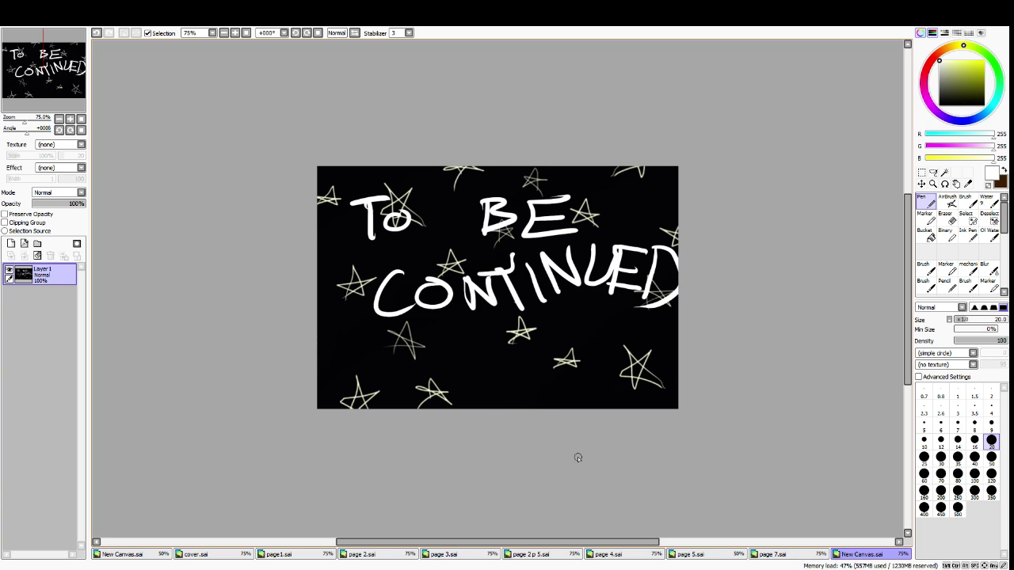
# Save the "TO BE CONTINUED" canvas as helpo in the comic's folder
pyautogui.hotkey('ctrl', 's')
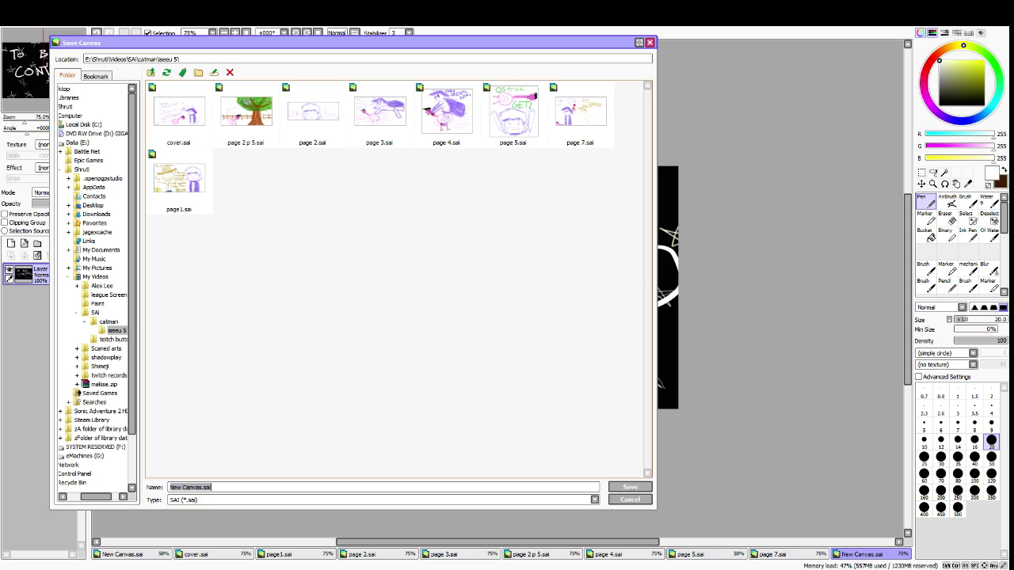
pyautogui.write('helpo')
pyautogui.press('Return')
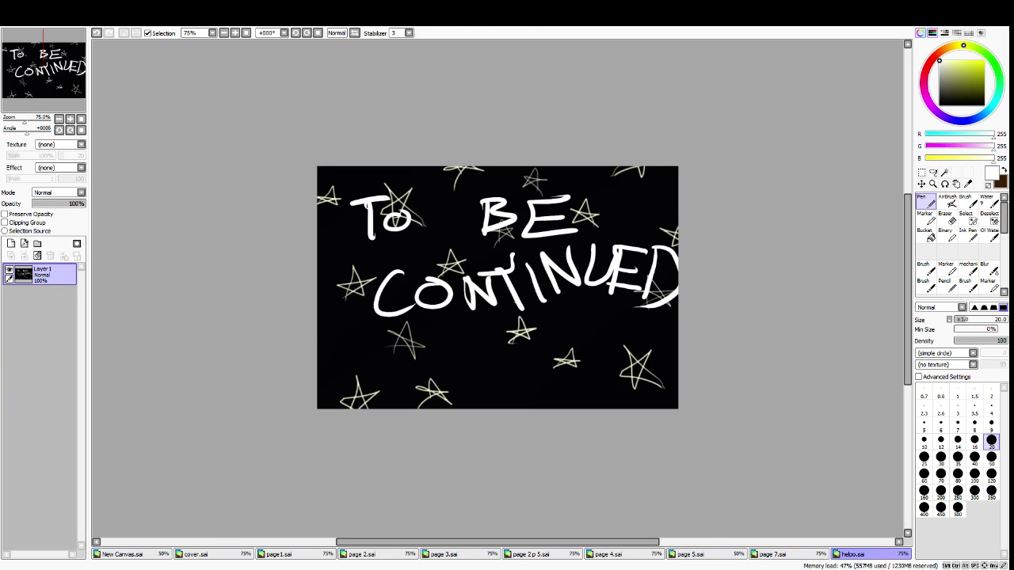
# Close helpo.sai, page 7.sai and the untitled canvas, discarding unsaved changes, and cancel the closing at page1.sai
pyautogui.hotkey('alt', 'F4')
pyautogui.press('Right')
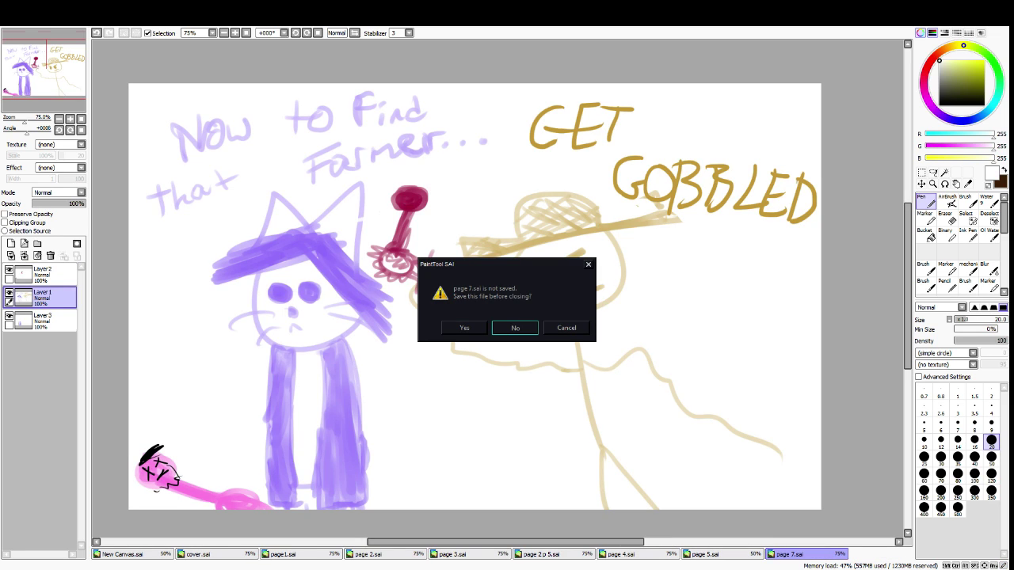
pyautogui.press('Return')
pyautogui.press('Right')
pyautogui.press('Return')
pyautogui.press('Tab')
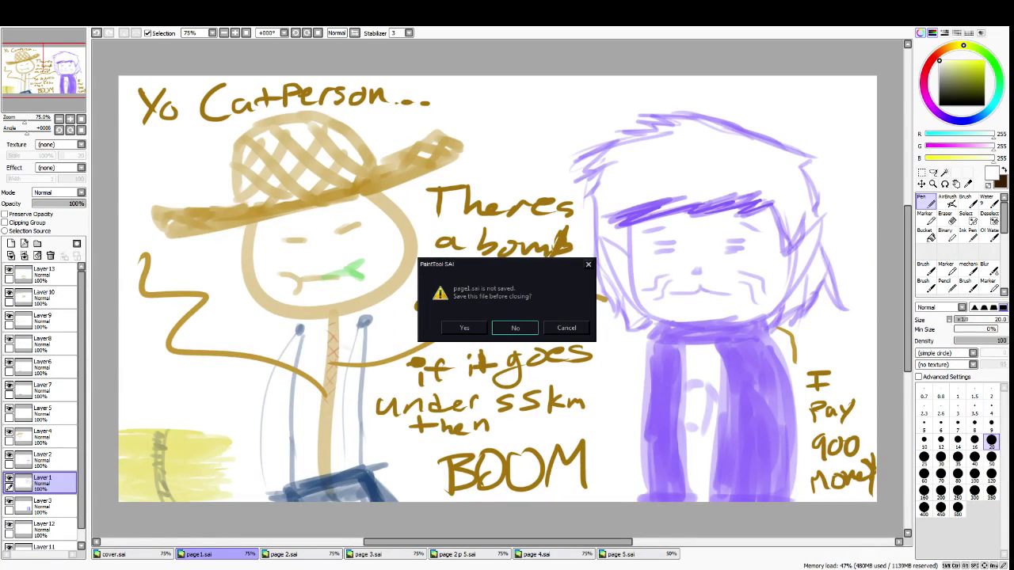
pyautogui.press('Tab')
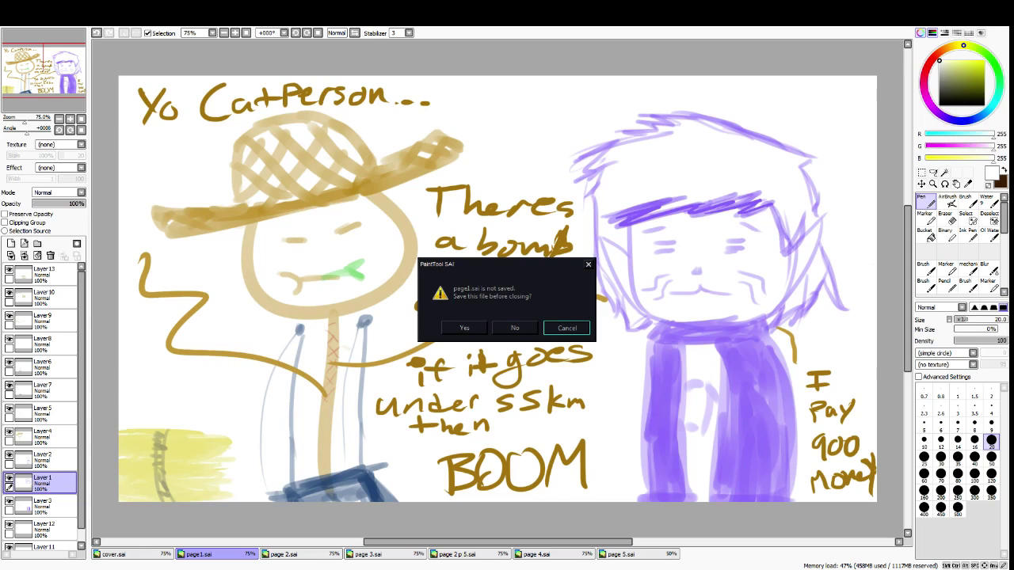
pyautogui.click(559, 327)
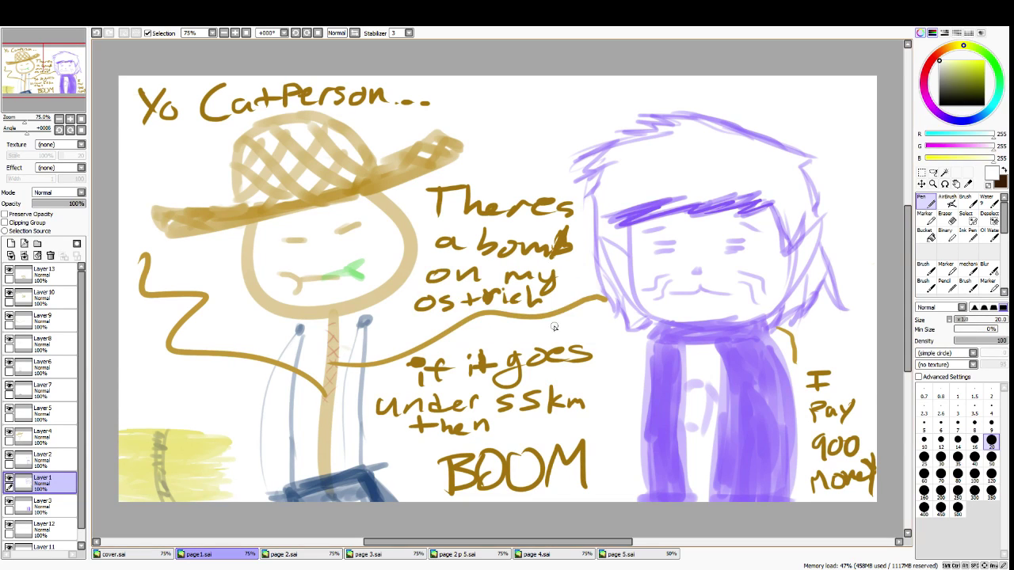
# Save page1.sai and close all the remaining open comic pages
pyautogui.scroll(-1, 512, 316)
pyautogui.scroll(1, 512, 317)
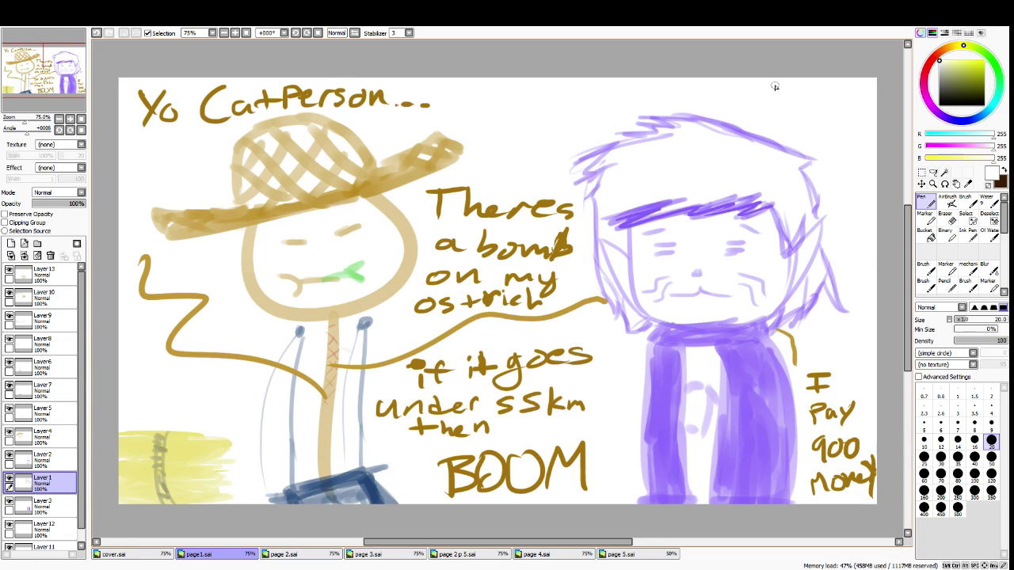
pyautogui.click(1001, 25)
pyautogui.hotkey('ctrl', 's')
pyautogui.click(1004, 27)
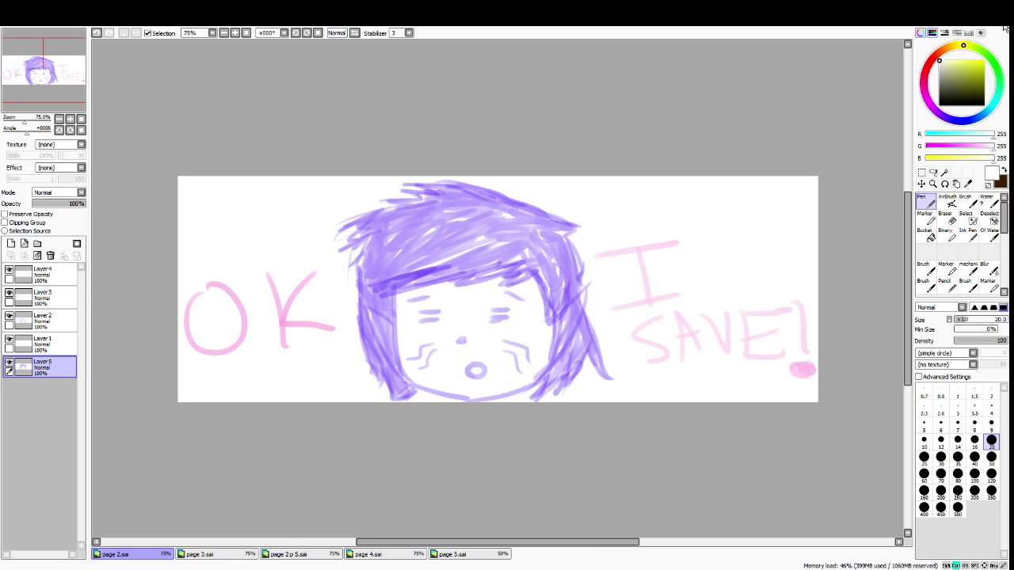
pyautogui.click(1003, 27)
pyautogui.click(1004, 26)
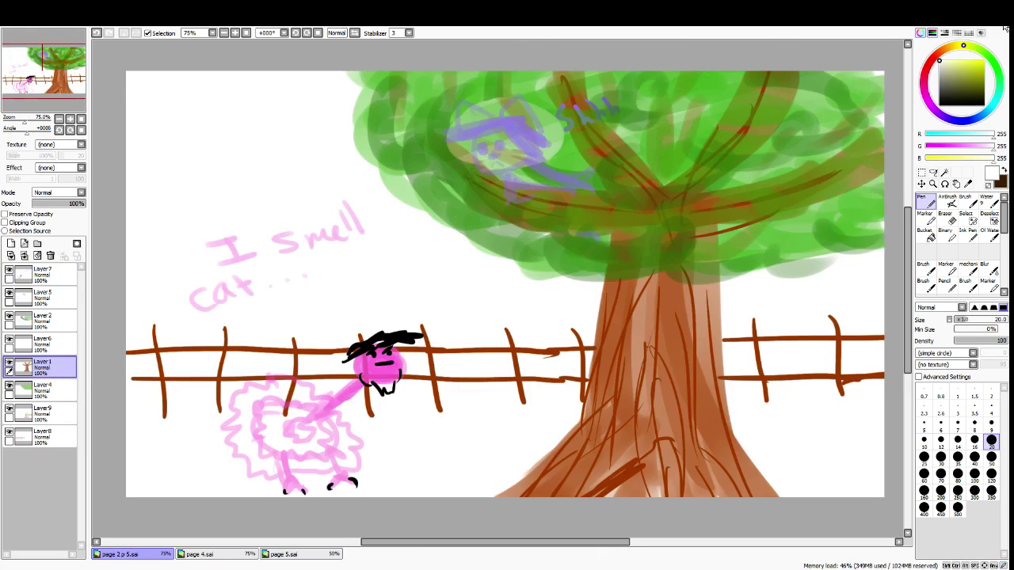
pyautogui.click(1003, 27)
pyautogui.click(1004, 27)
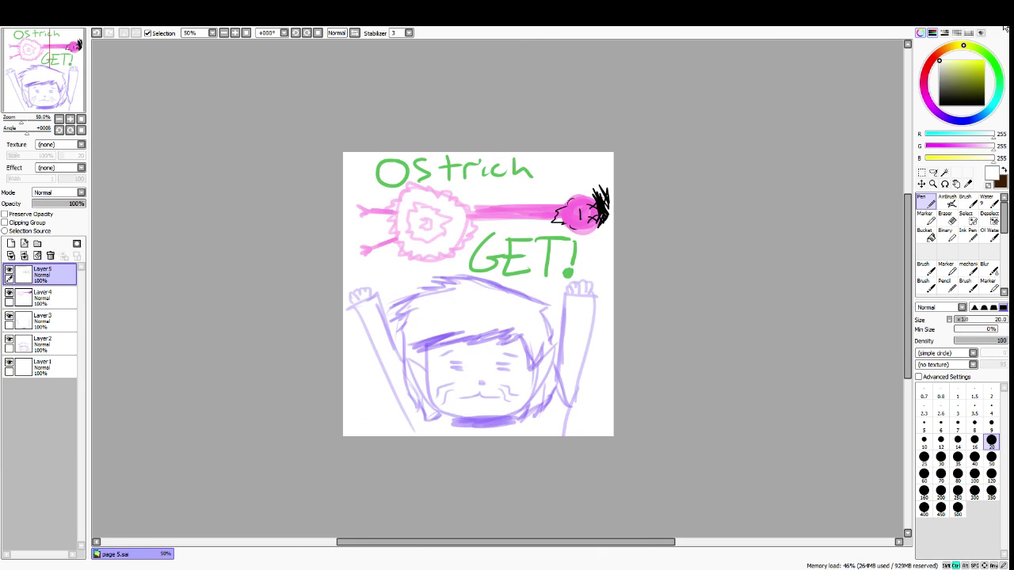
pyautogui.click(1004, 27)
# Open cover.sai from the comic's folder
pyautogui.click(13, 21)
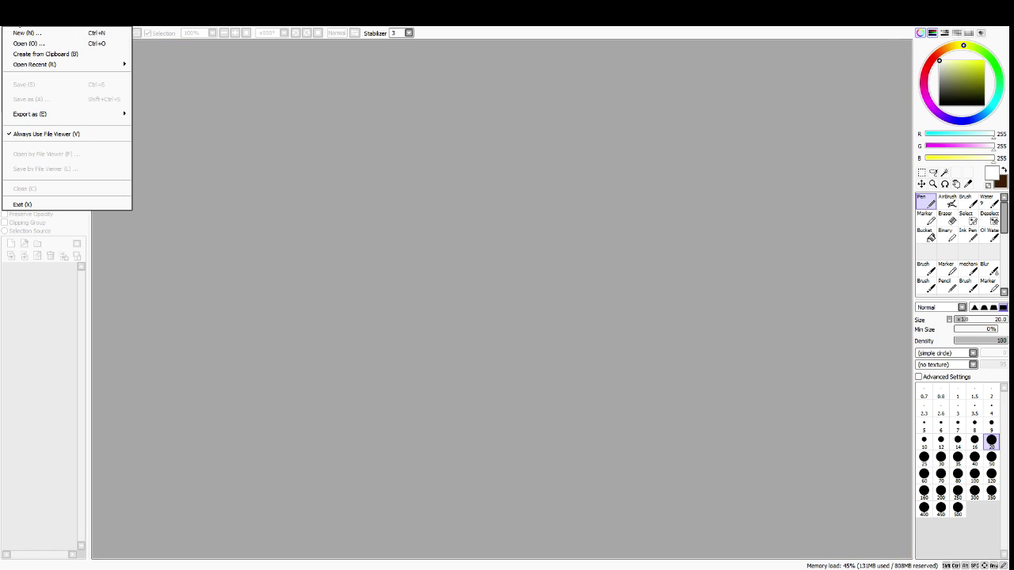
pyautogui.click(34, 42)
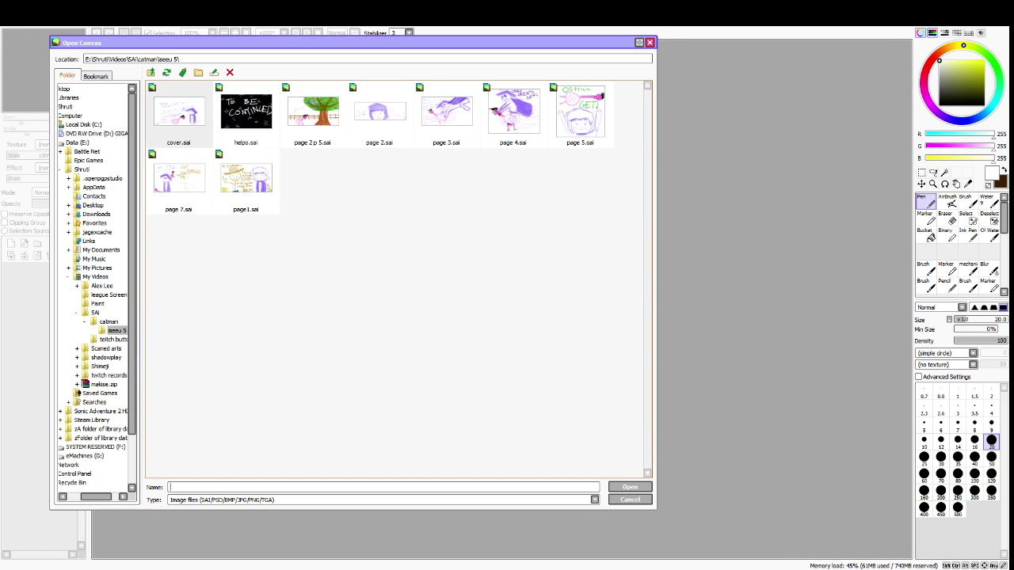
pyautogui.doubleClick(198, 131)
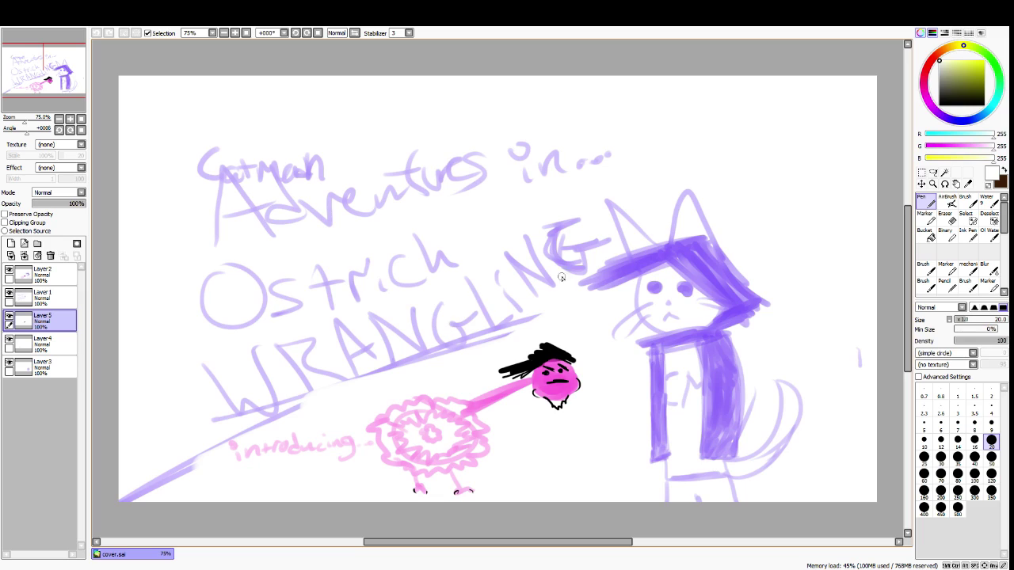